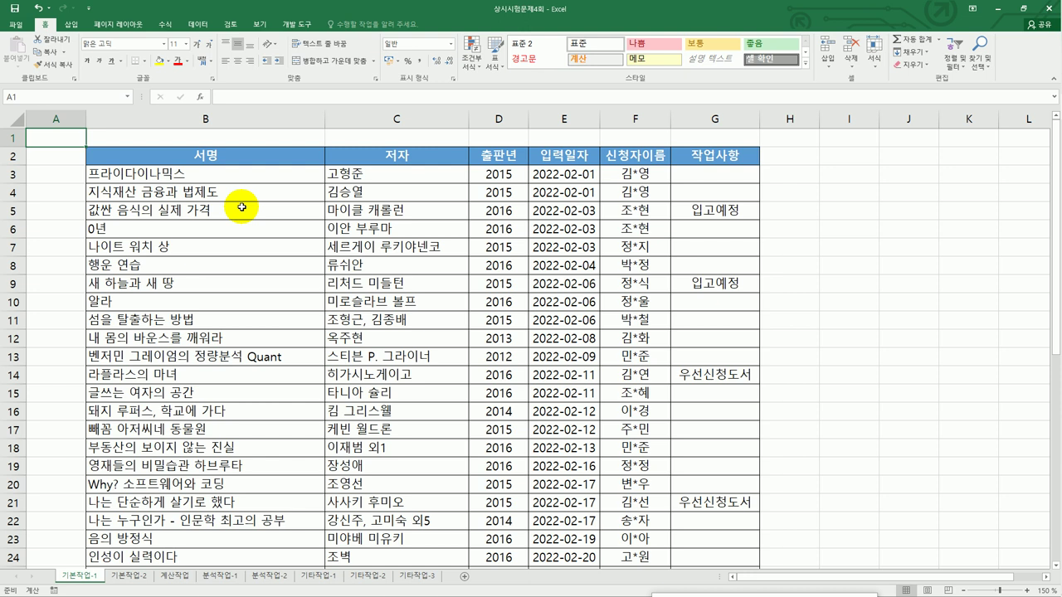
Examine the book request table from its header row to row 43, especially the entries in the 작업사항 column
left_click(232, 154)
scroll(679, 412, "down", 6)
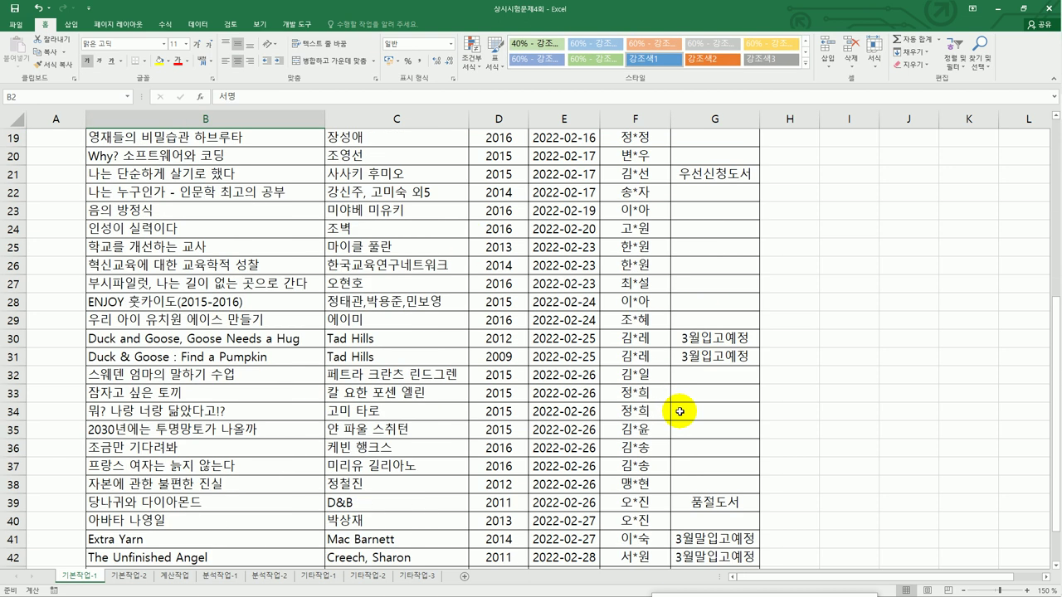
scroll(679, 411, "down", 8)
scroll(697, 450, "up", 4)
left_click(723, 356)
key("Escape")
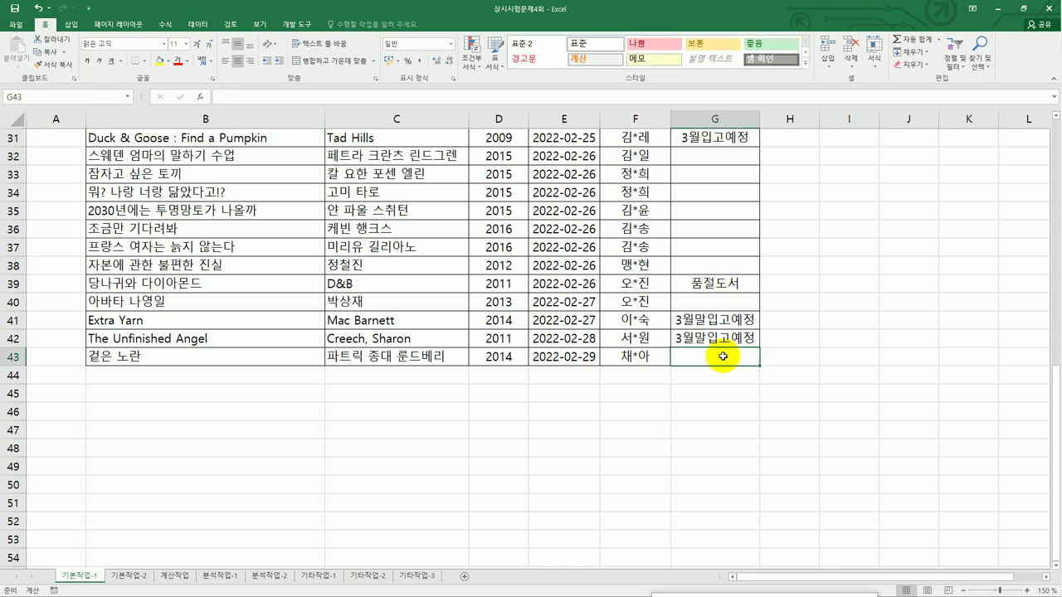
scroll(723, 356, "up", 10)
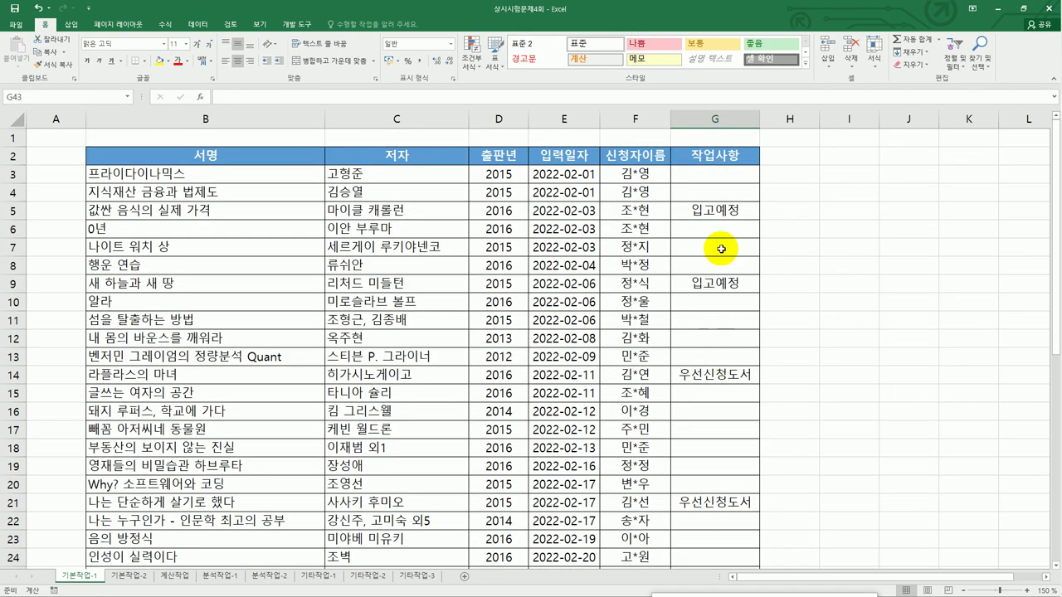
left_click(727, 161)
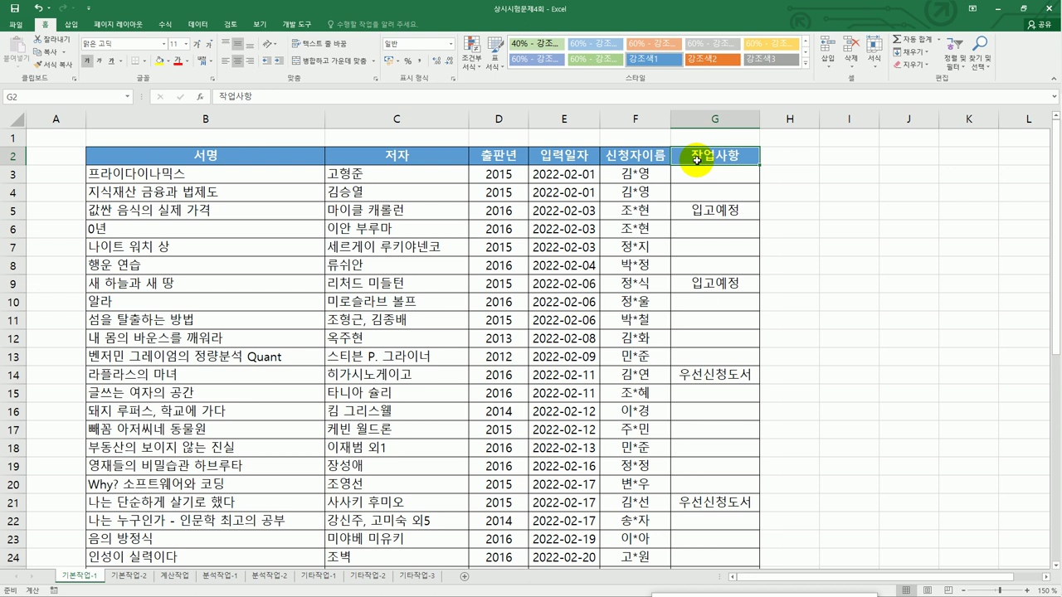
Enter the criteria heading 조건 in cell I2
left_click(826, 157)
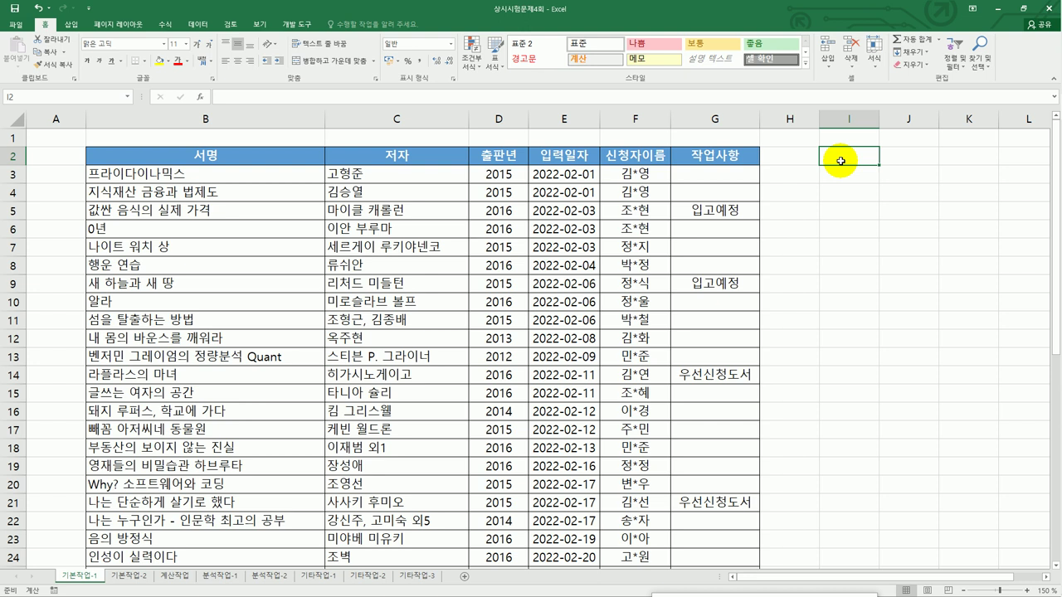
type("조건")
key("Return")
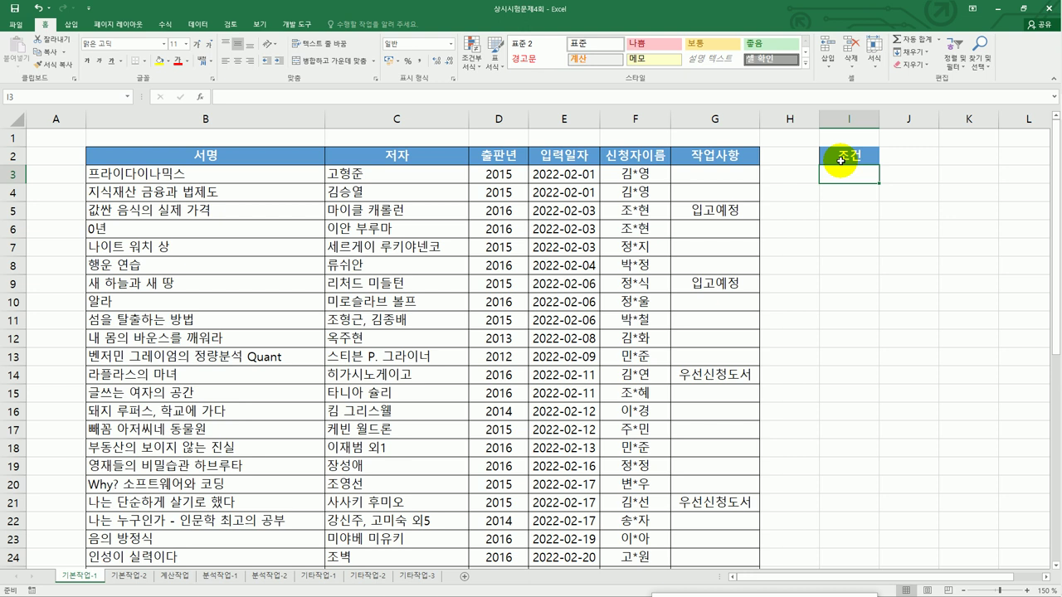
Start an AND formula in cell I3 with NOT(ISBLANK(G3)) as its first condition
type("=")
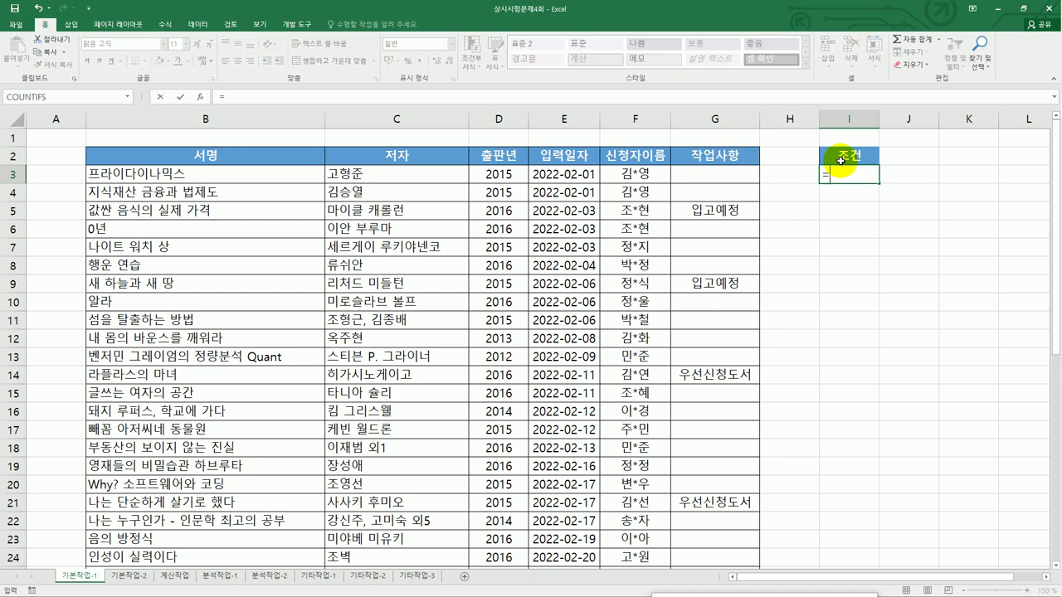
type("and(")
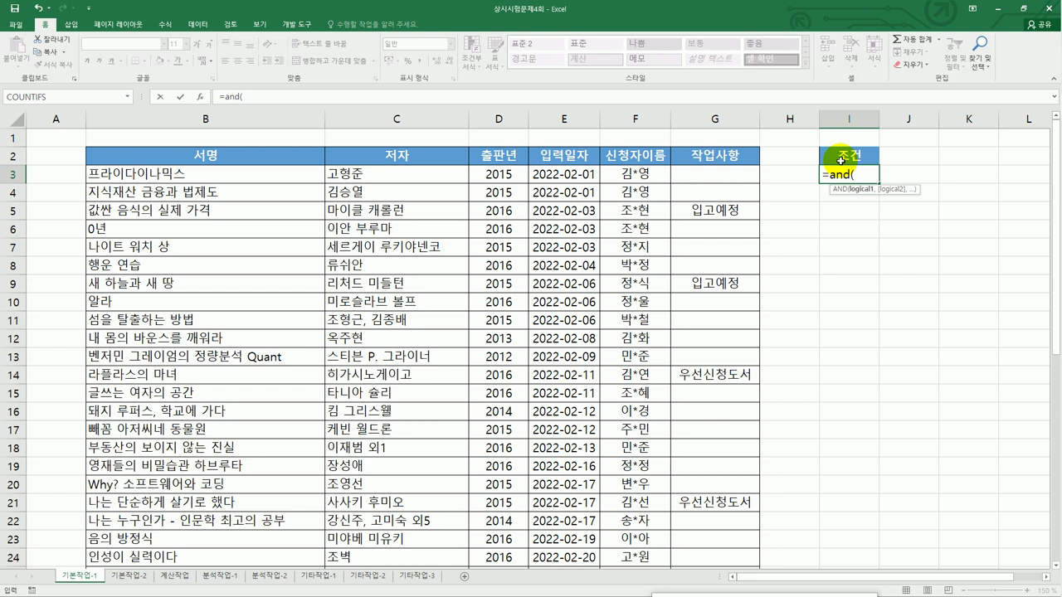
type("isbl")
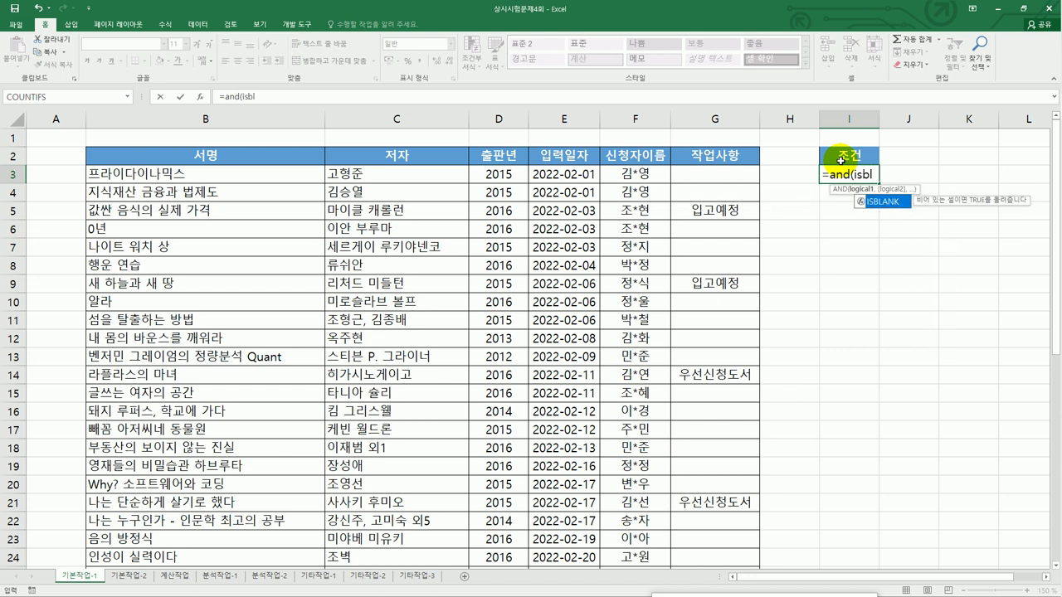
key("Tab")
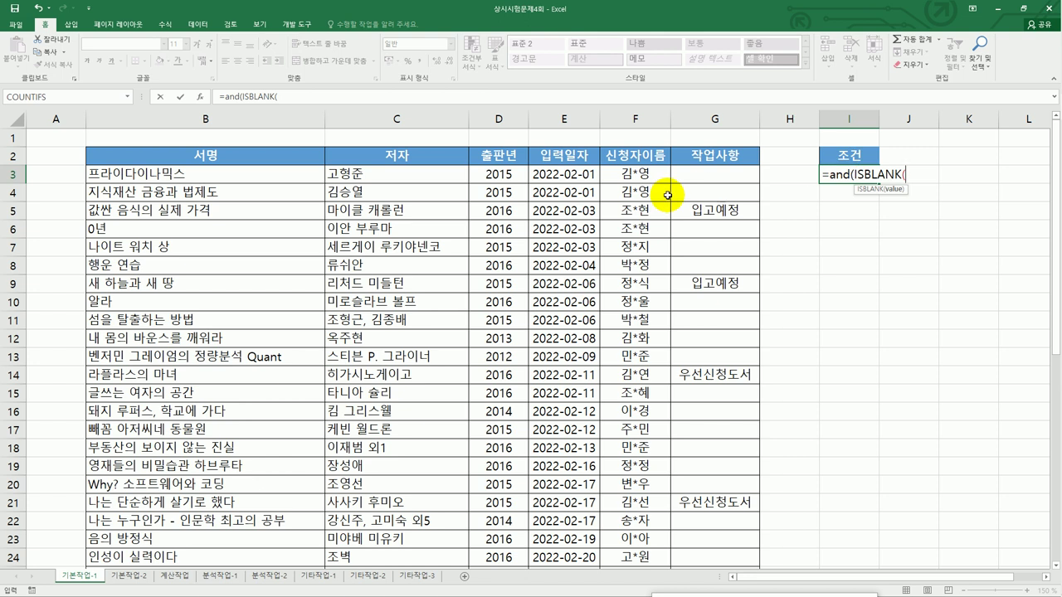
left_click(695, 180)
type(")")
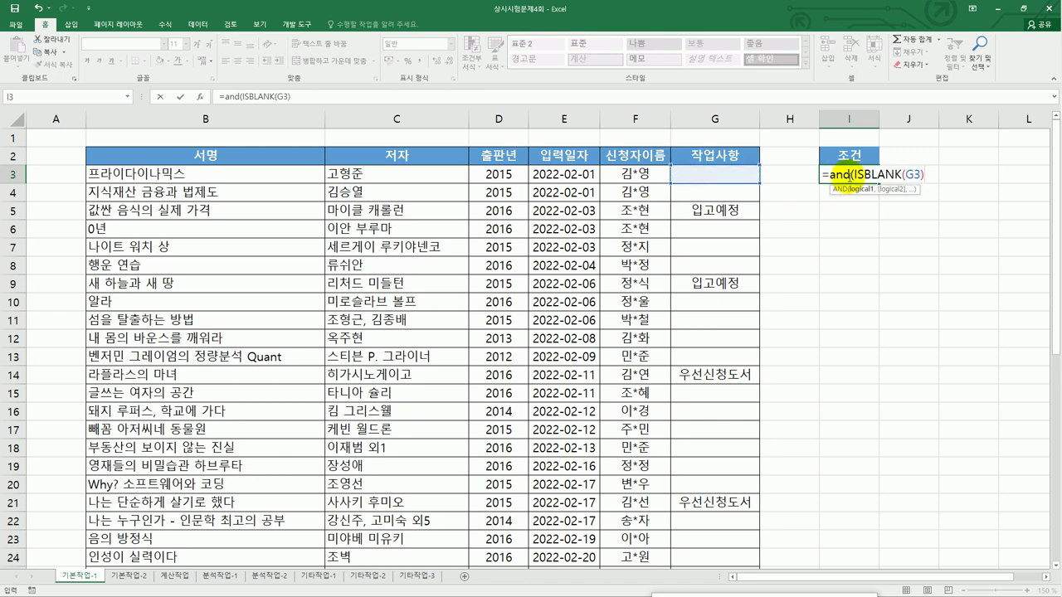
left_click(854, 175)
type("no")
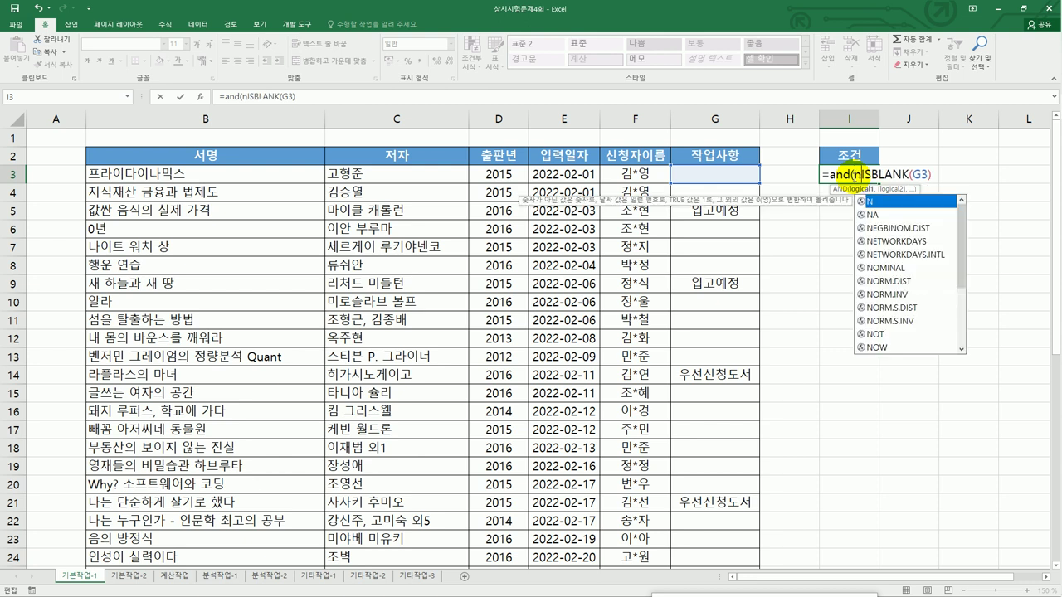
type("t(")
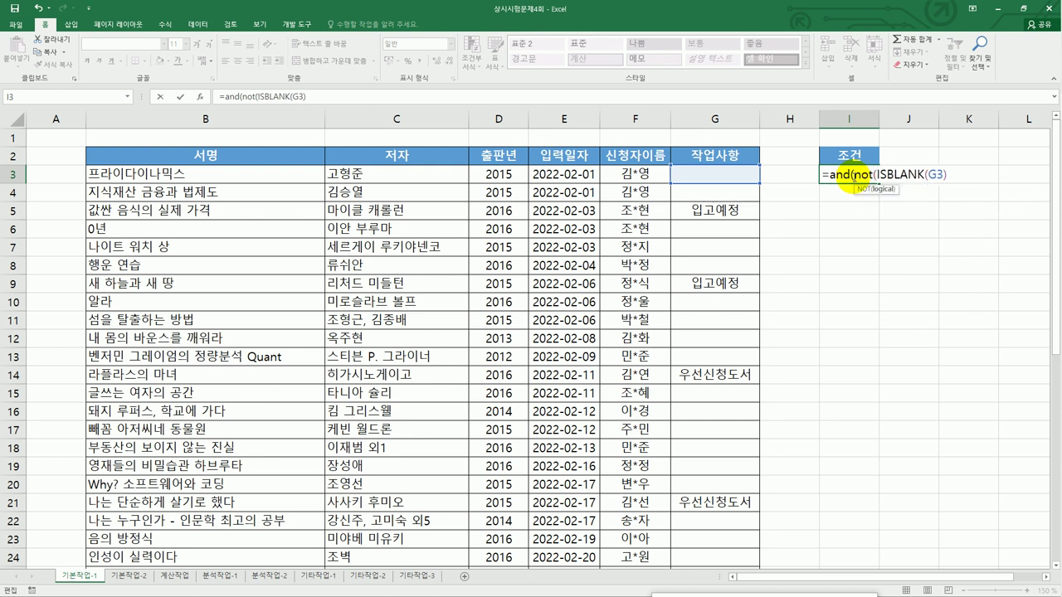
left_click(956, 173)
type(")")
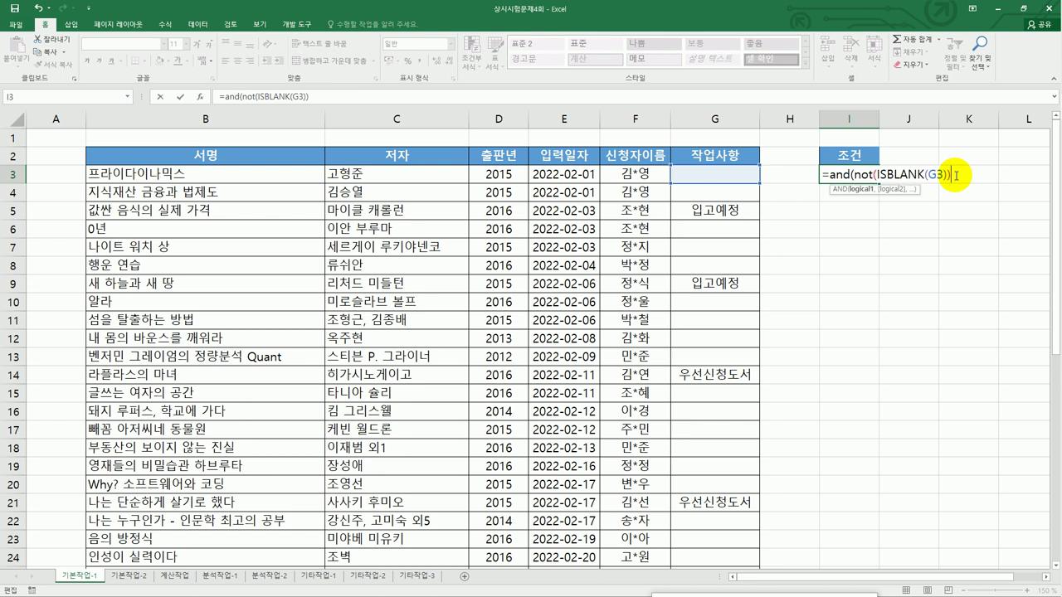
Add G3<>"품절도서" as the second AND condition and complete the formula in I3
type(",")
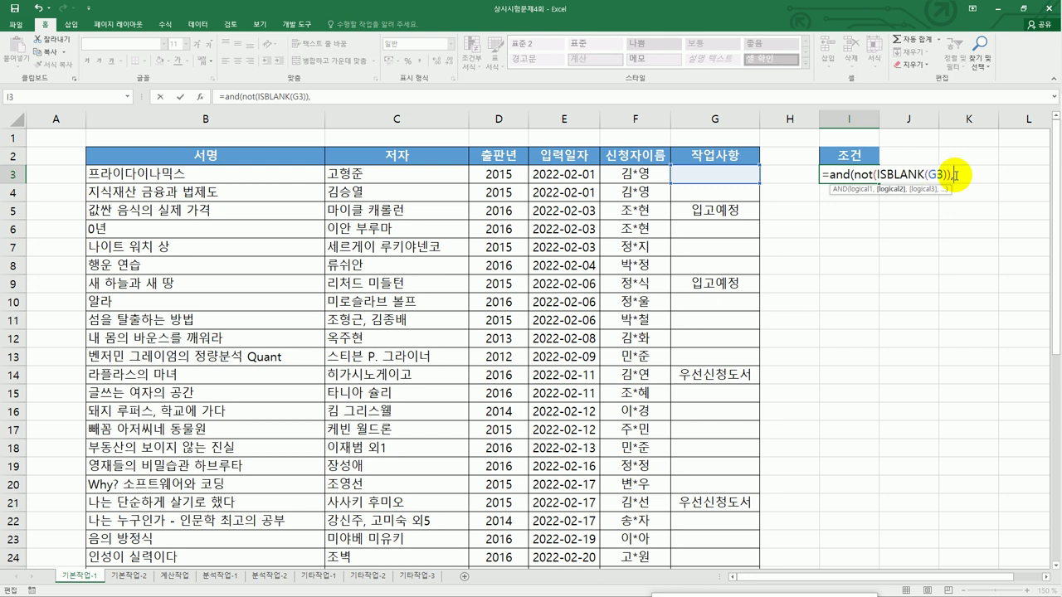
left_click(699, 176)
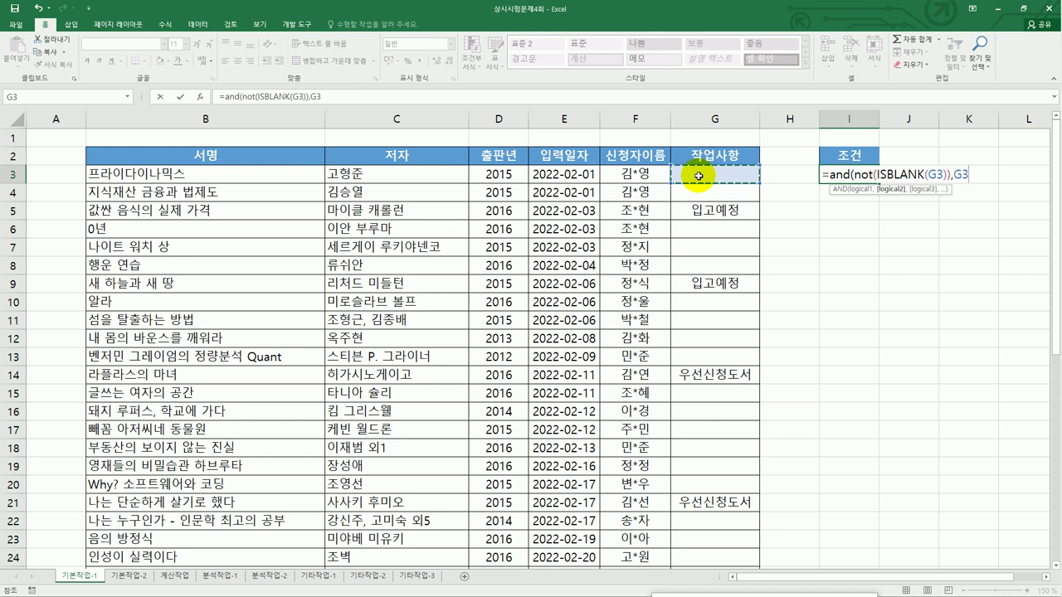
type("<>\"품절도서\"")
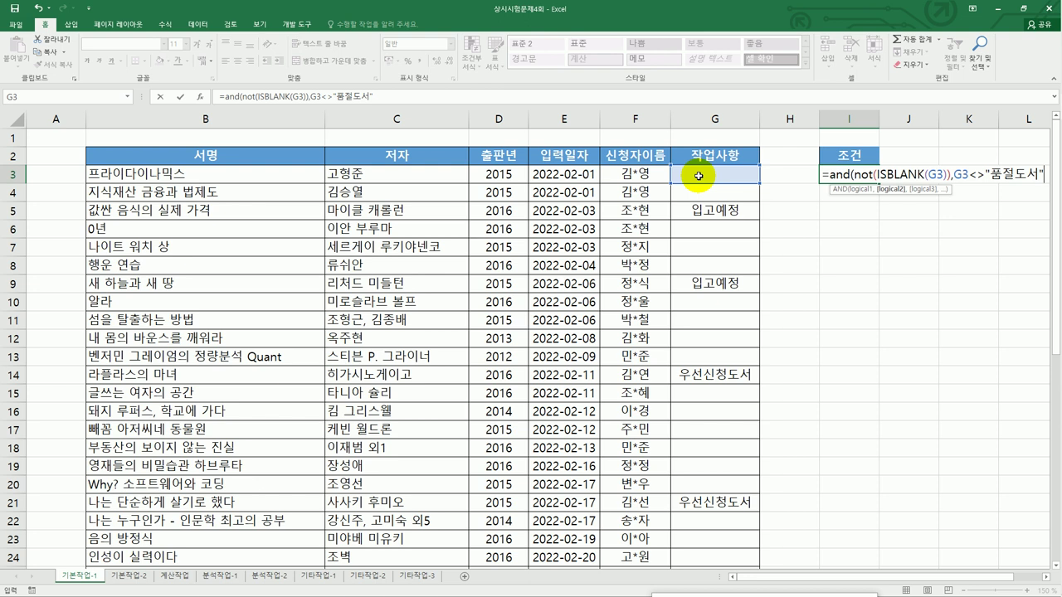
type(")")
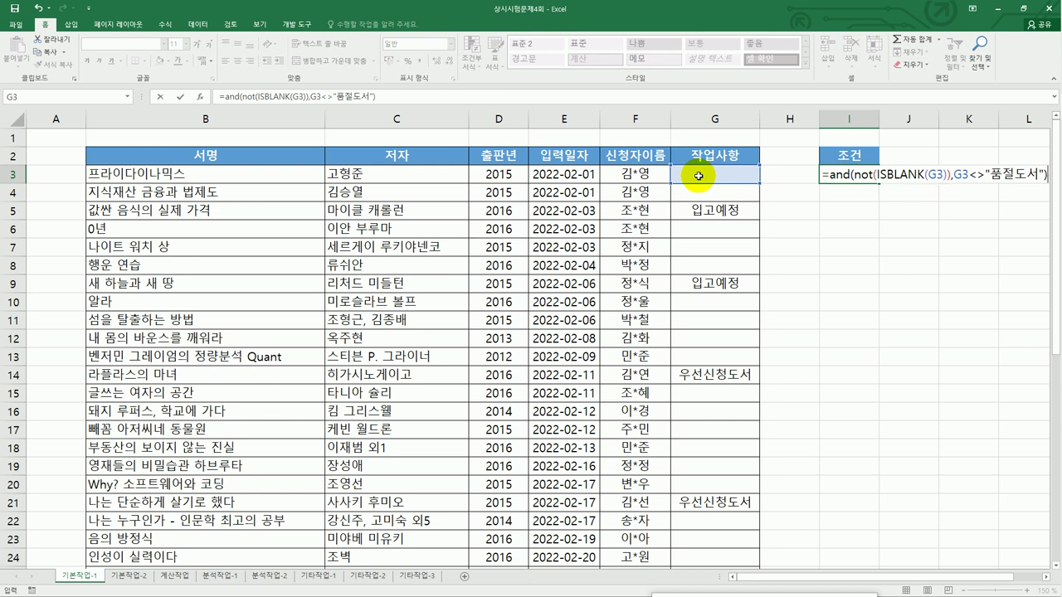
key("Return")
left_click(857, 174)
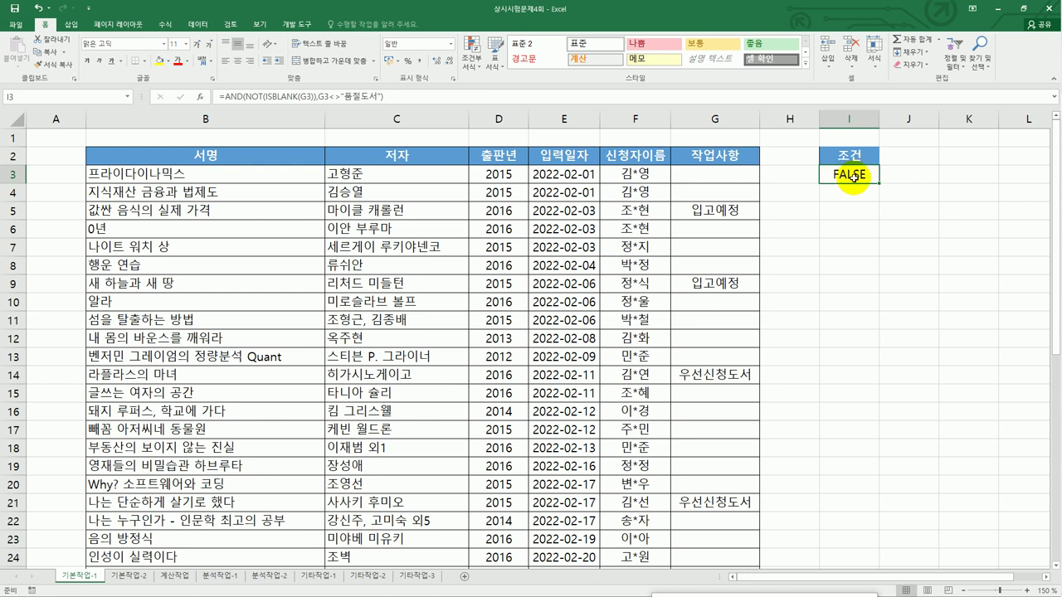
Copy the 입력일자 and 신청자이름 headers from the table to the output area starting at cell I7
left_click(571, 159)
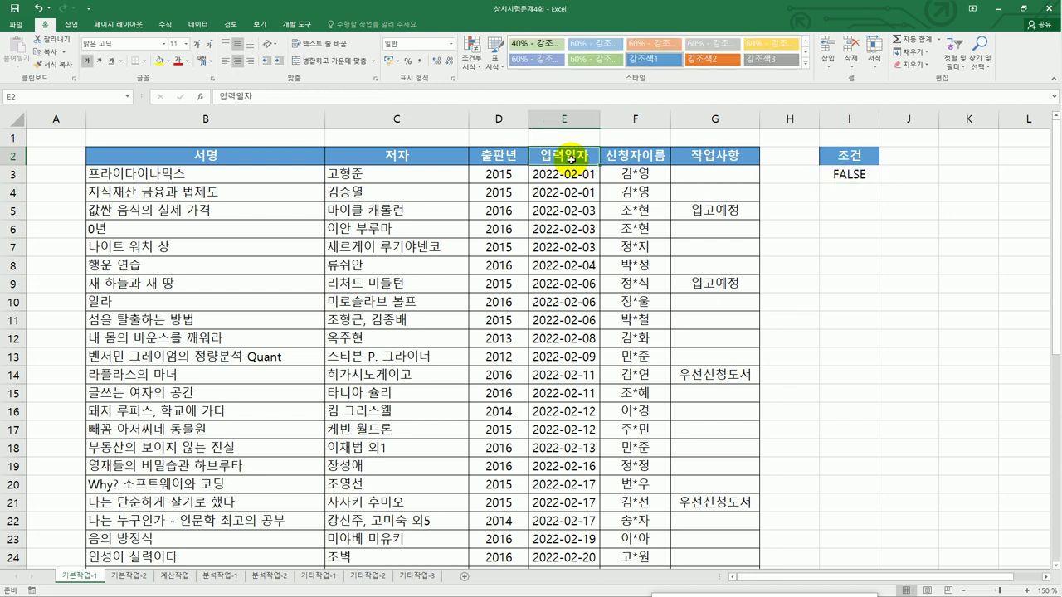
left_click(645, 159, "ctrl")
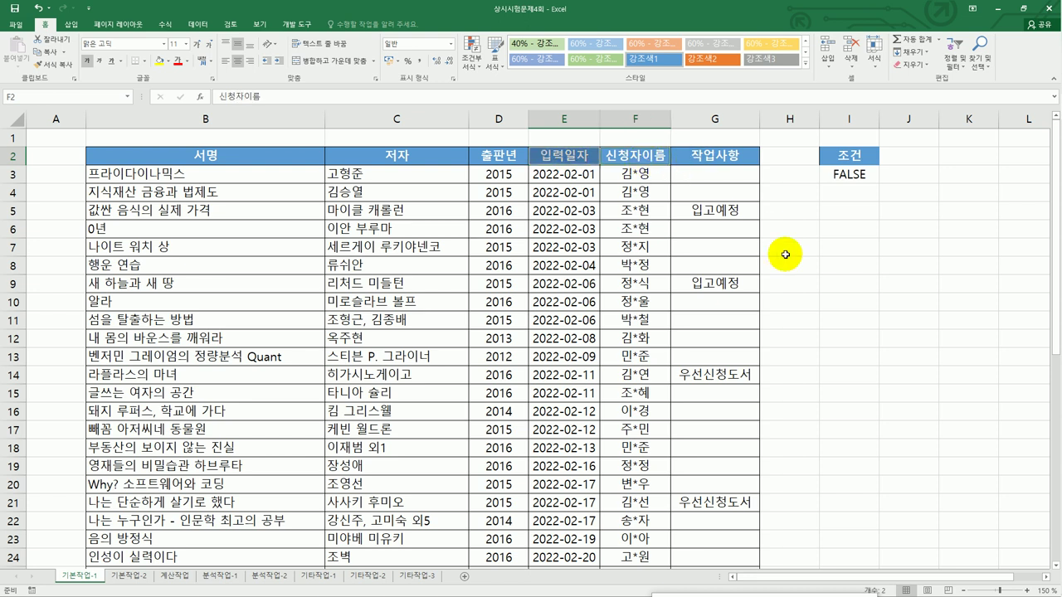
key("ctrl+c")
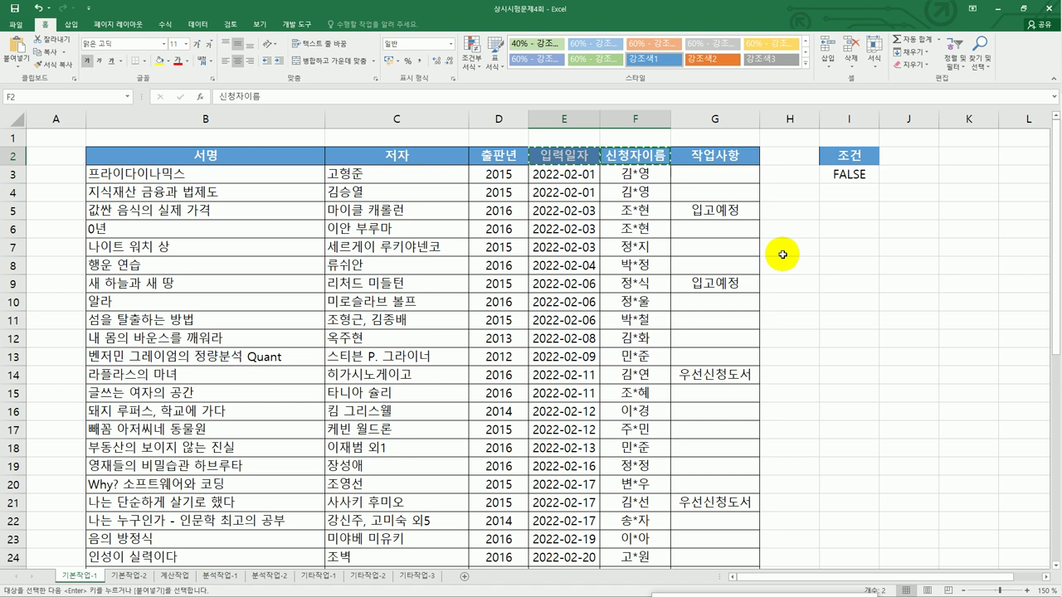
left_click(833, 231)
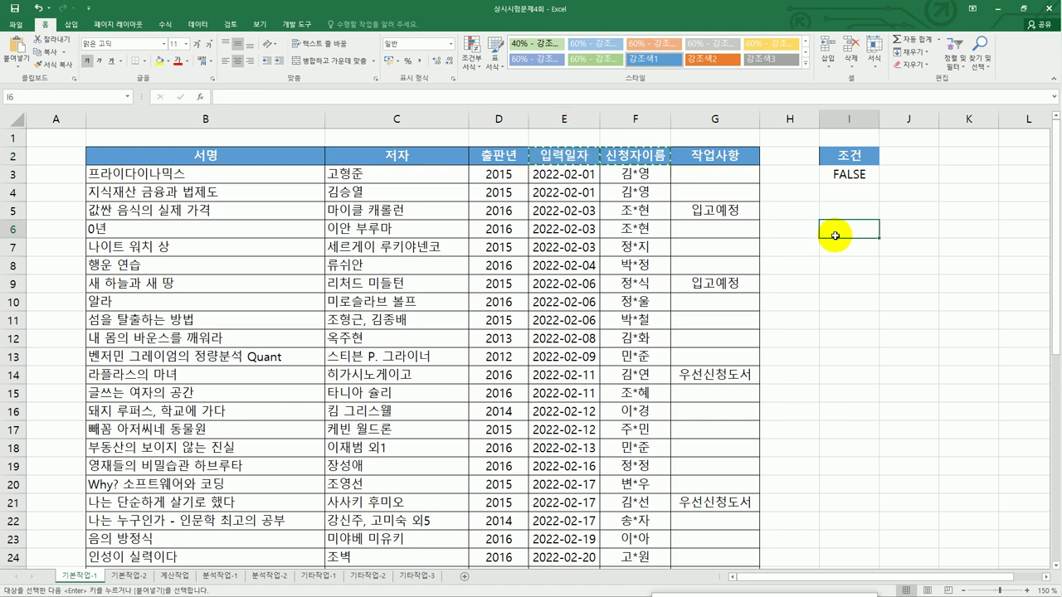
left_click(838, 247)
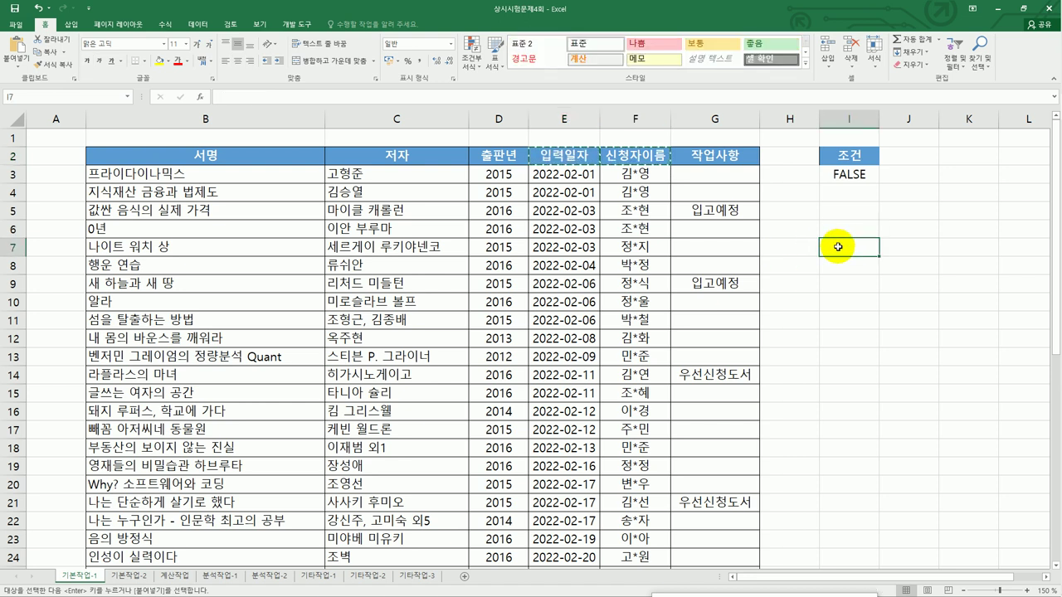
key("ctrl+v")
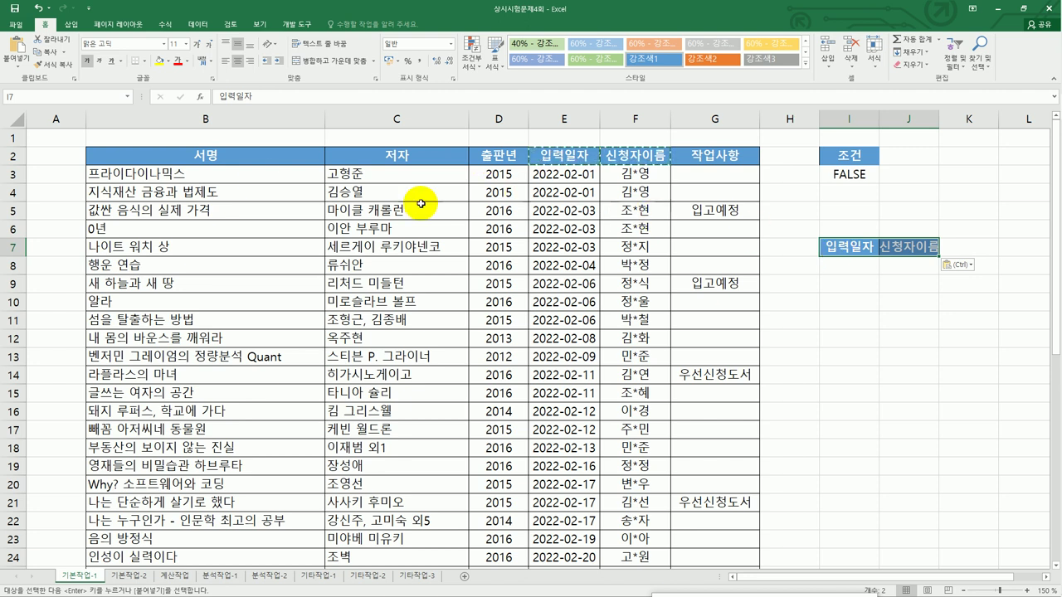
Copy the 서명, 저자 and 작업사항 headers from the table to the output area starting at cell K7
left_click(257, 166)
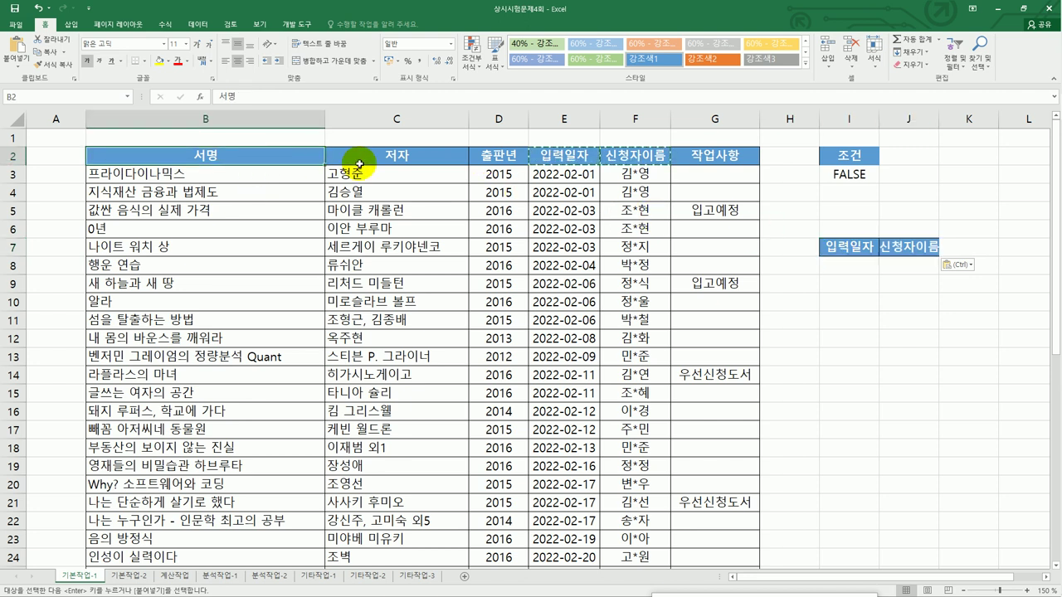
left_click(363, 160, "ctrl")
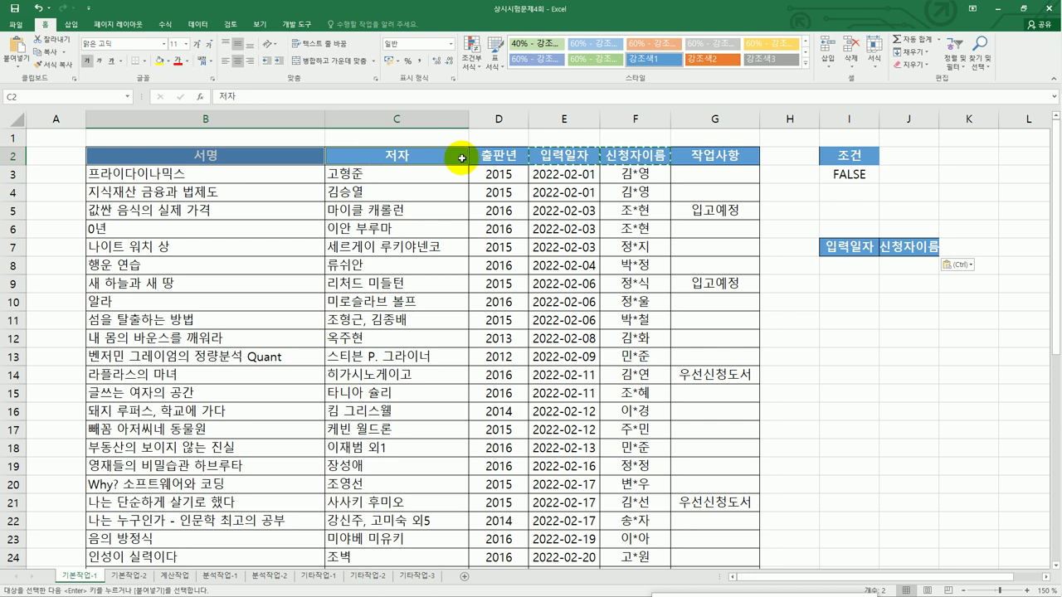
left_click(698, 157, "ctrl")
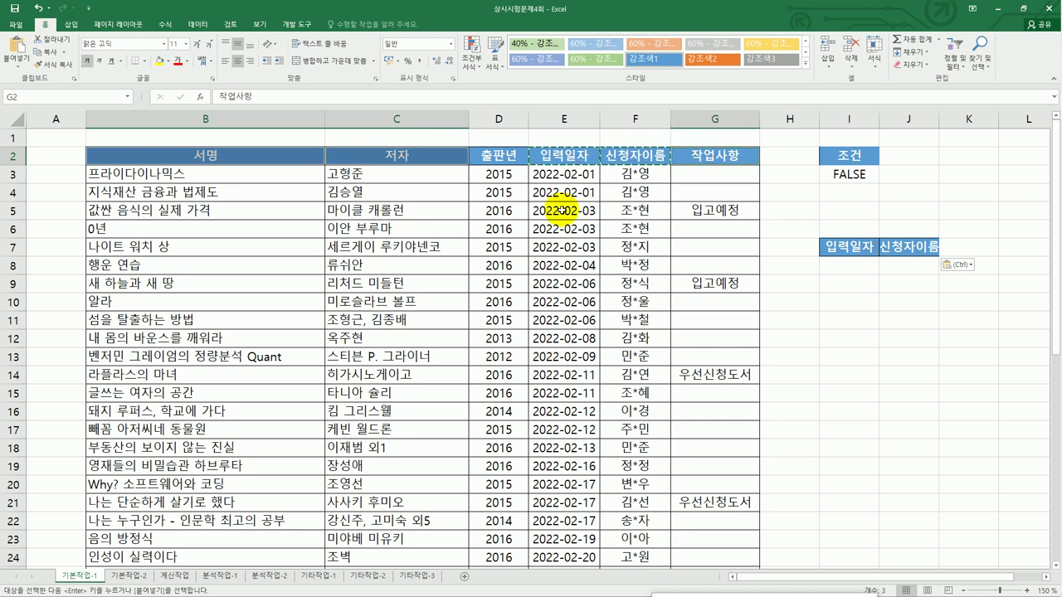
key("ctrl+c")
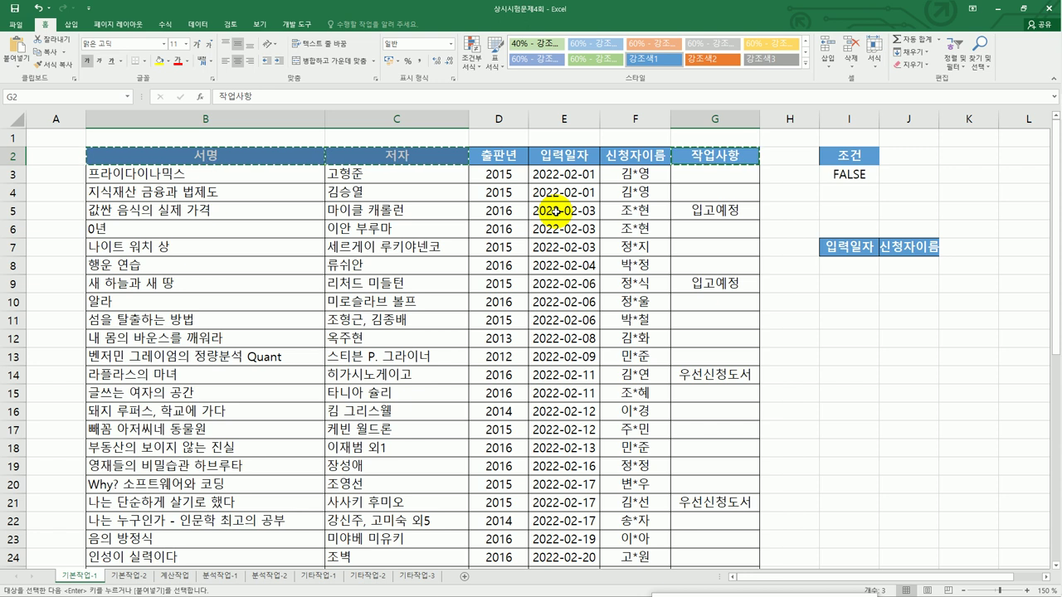
left_click(952, 244)
key("ctrl+v")
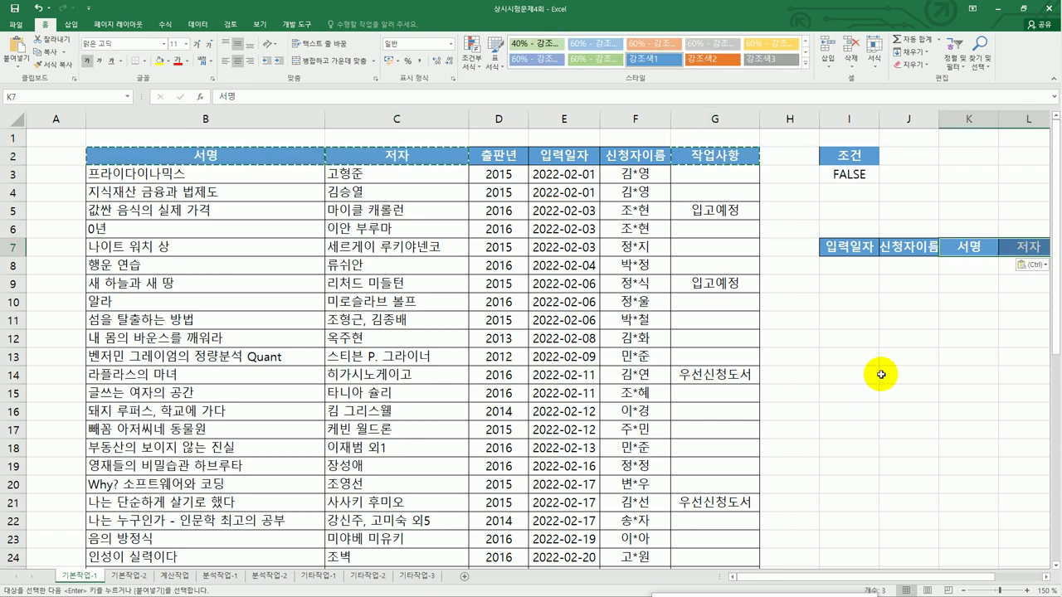
Widen column J so the 신청자이름 heading in J7 fits
left_click_drag(822, 578, 867, 588)
left_click_drag(580, 121, 656, 122)
left_click(617, 246)
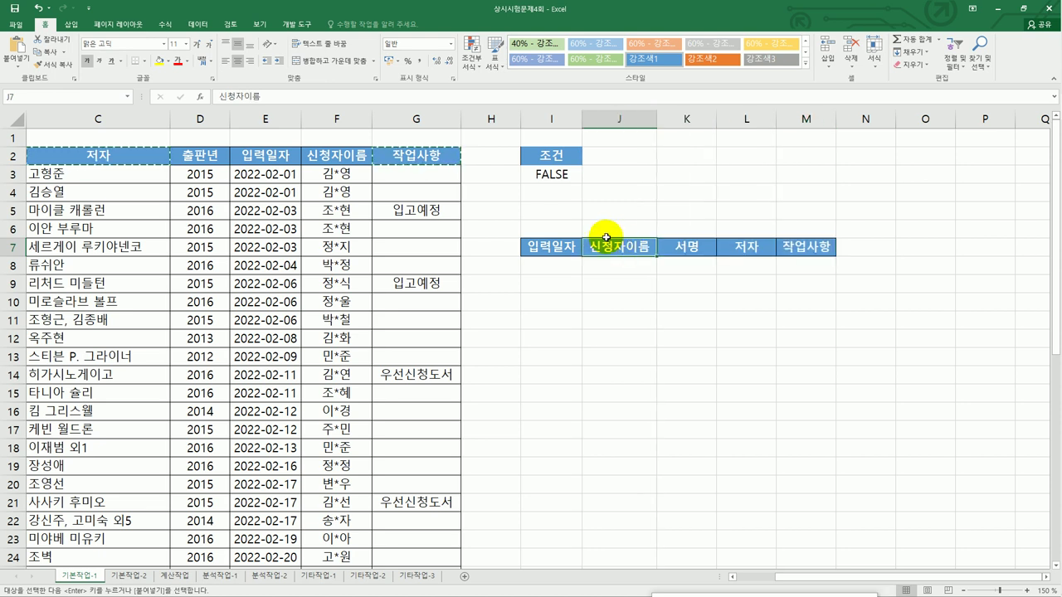
Start an advanced filter on the book request table $B$2:$G$43 with I2:I3 as the criteria range
left_click(137, 229)
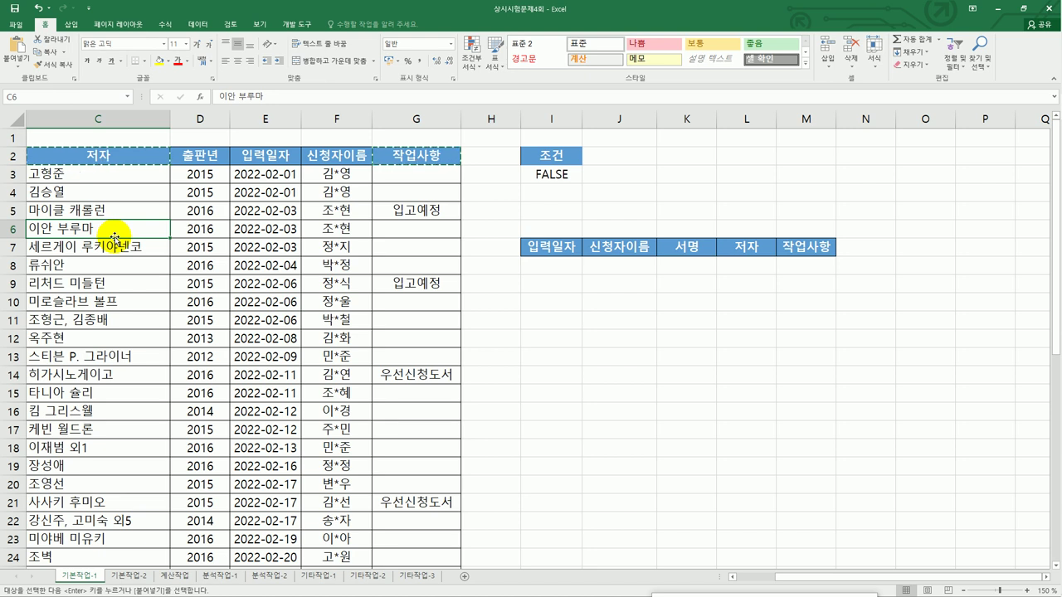
left_click(199, 25)
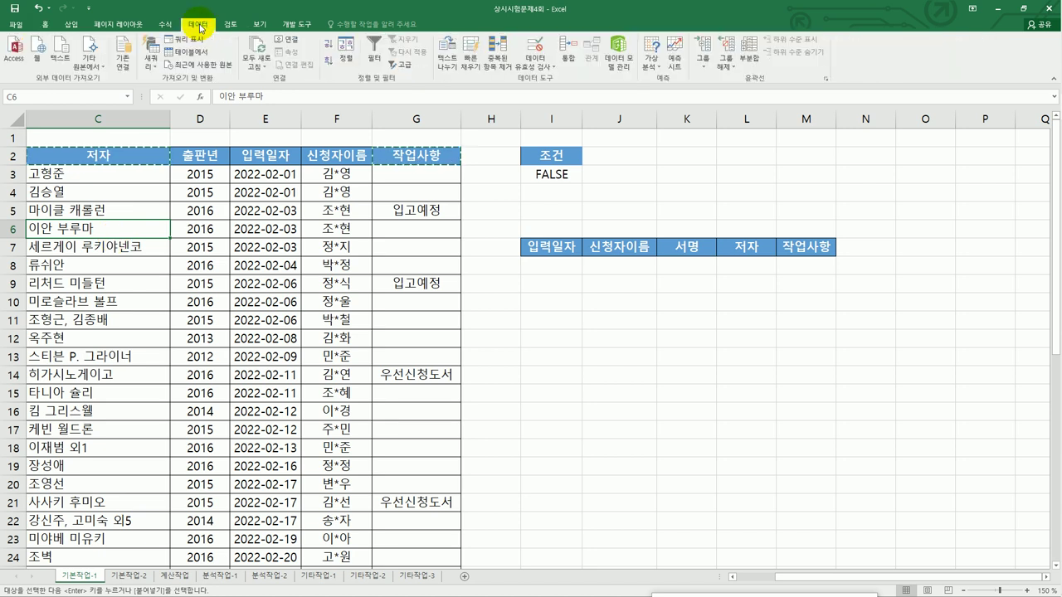
left_click(396, 66)
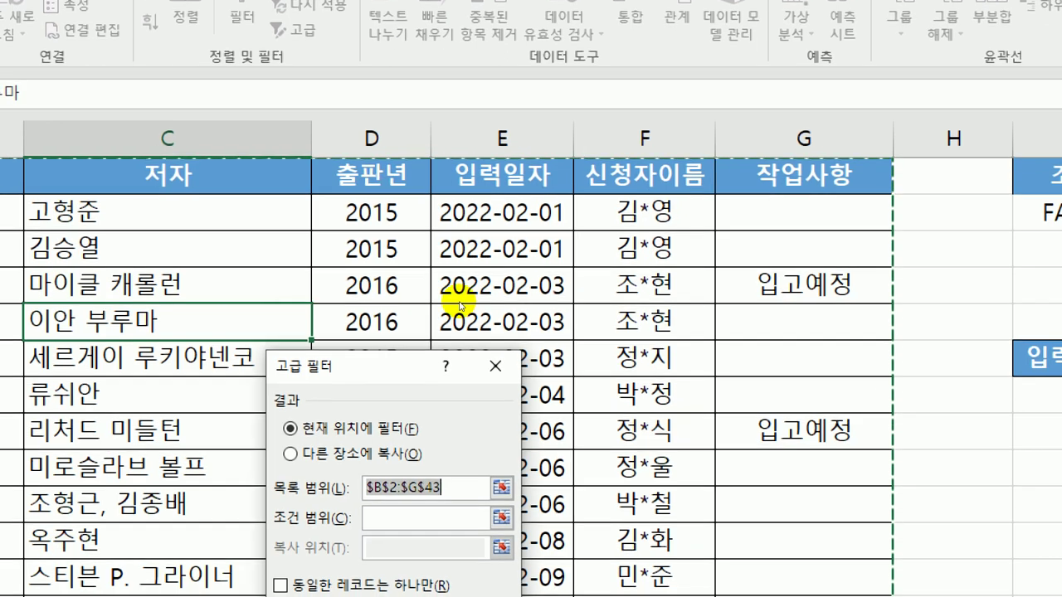
scroll(459, 305, "down", 2)
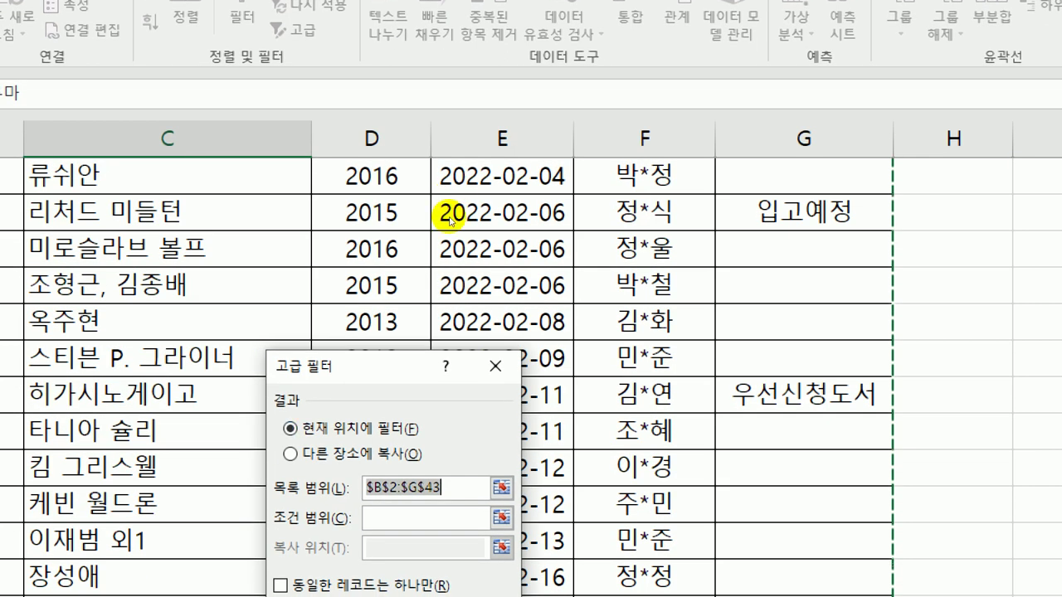
scroll(446, 152, "up", 3)
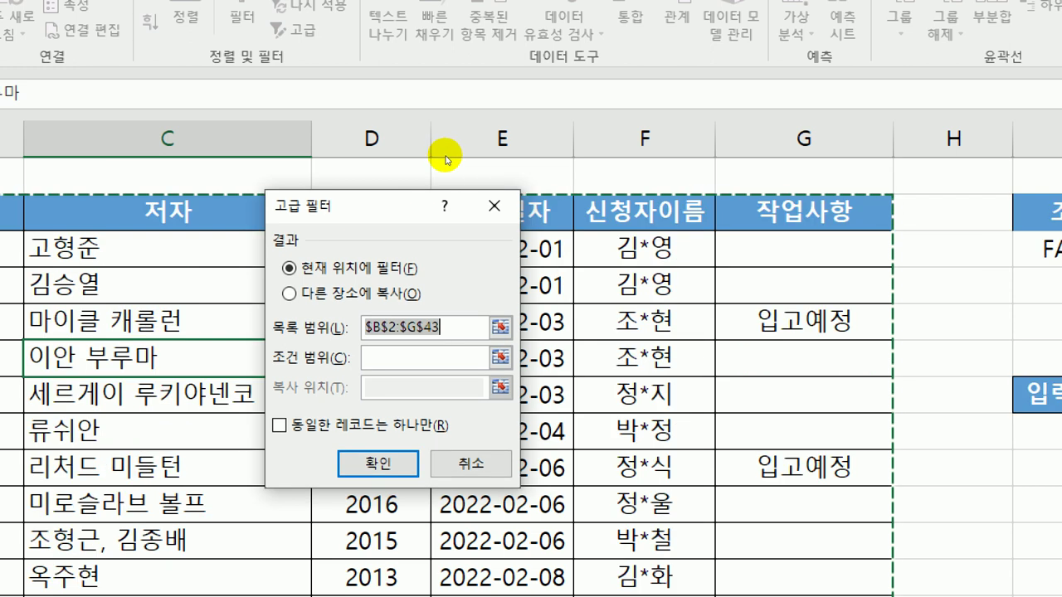
key("Tab")
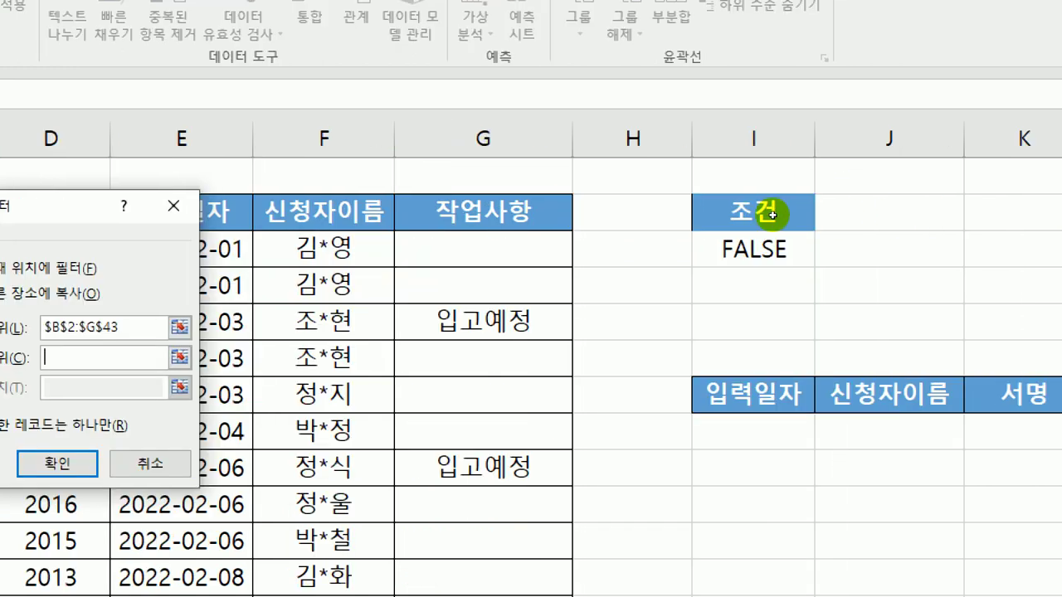
left_click_drag(774, 212, 775, 249)
left_click_drag(777, 170, 777, 171)
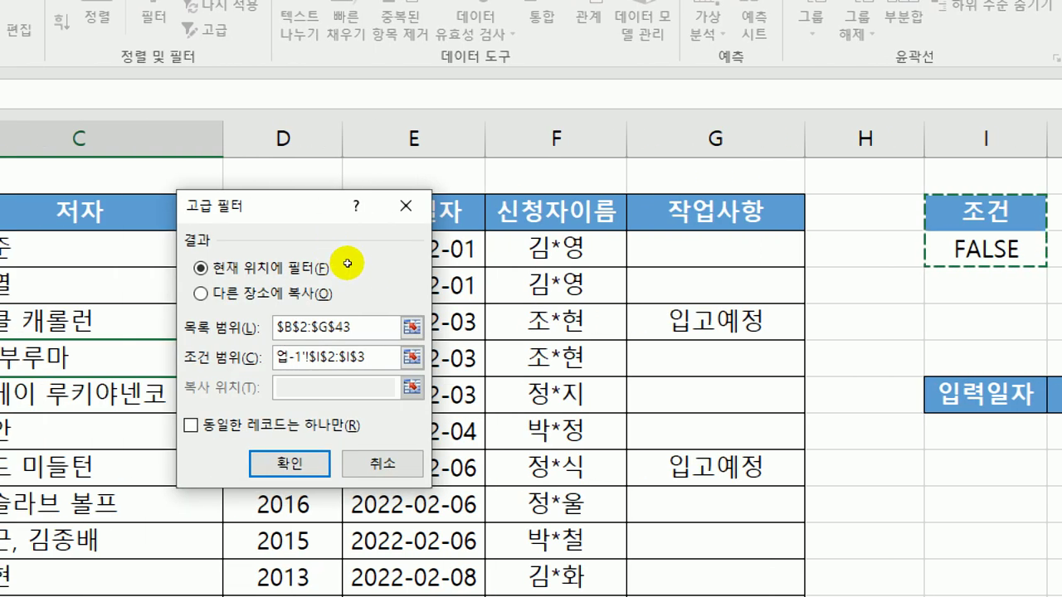
Set the filter to copy its results to the headers in I7:M7 and run it
key("alt+o")
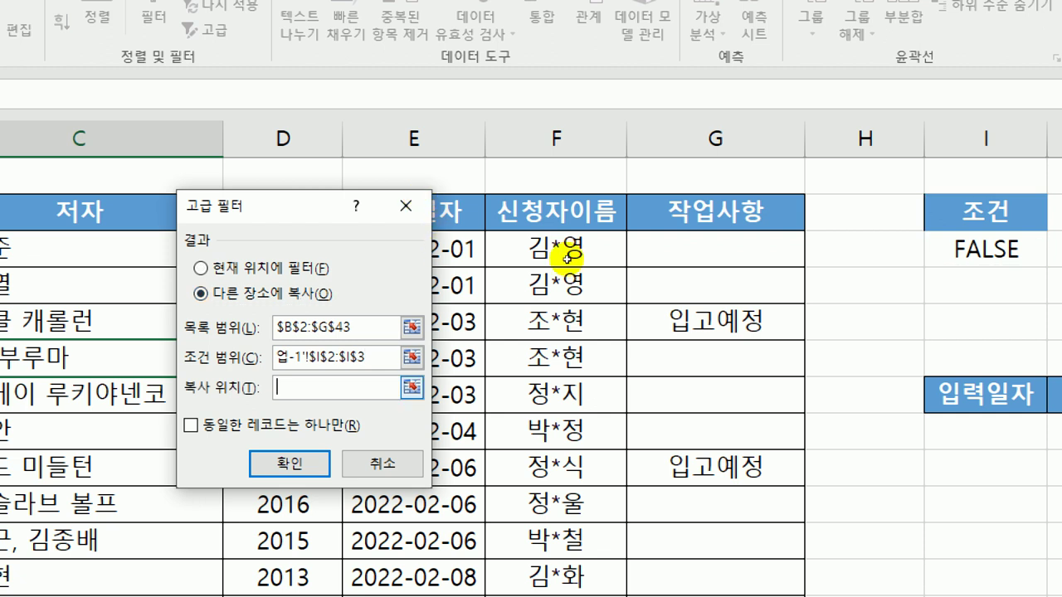
left_click(938, 394)
left_click_drag(937, 394, 1029, 394)
key("shift+Right")
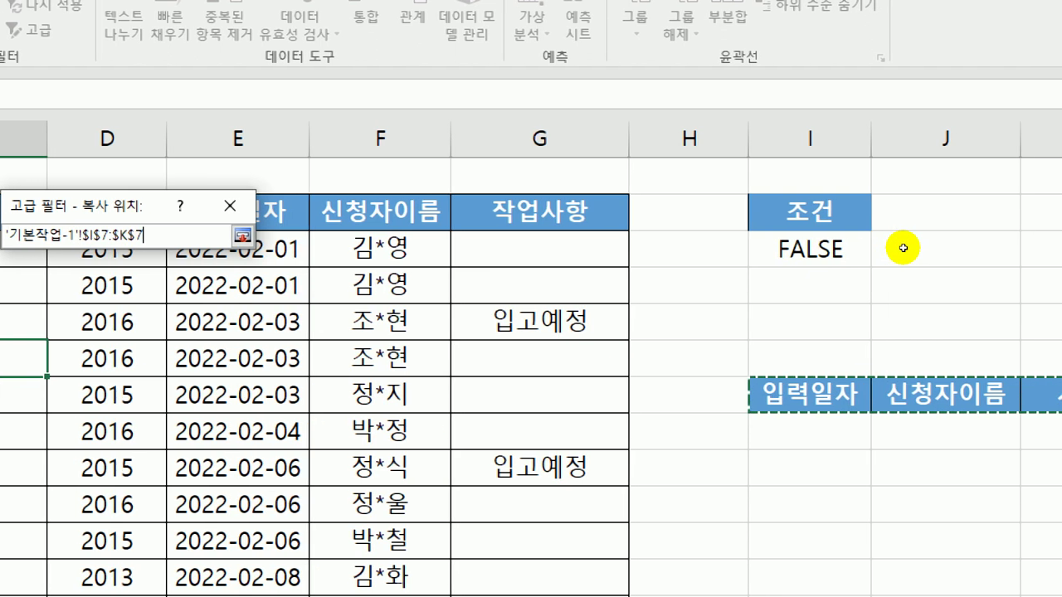
left_click_drag(968, 248, 794, 248)
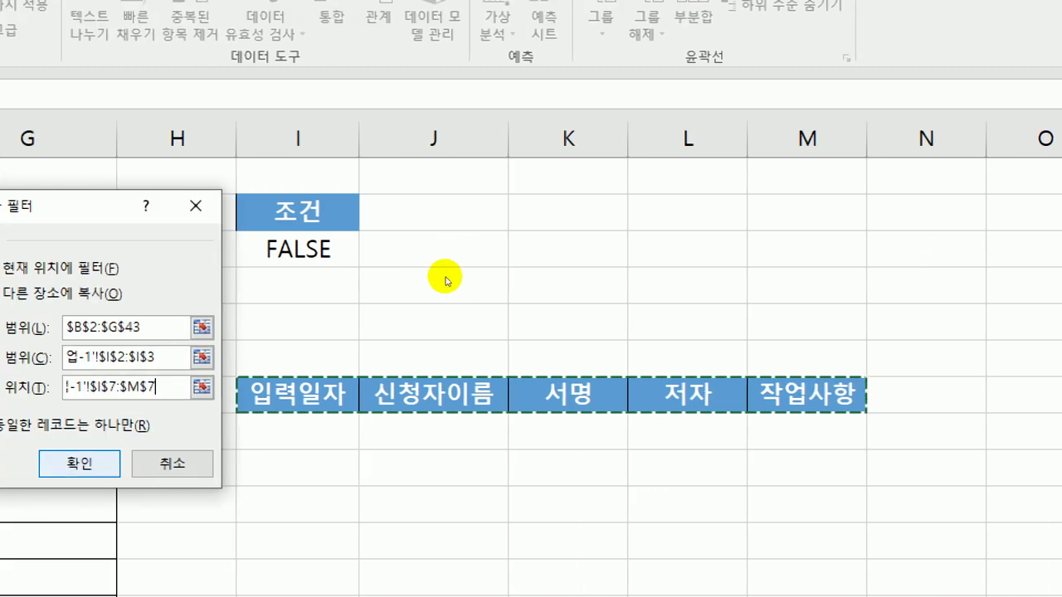
key("Return")
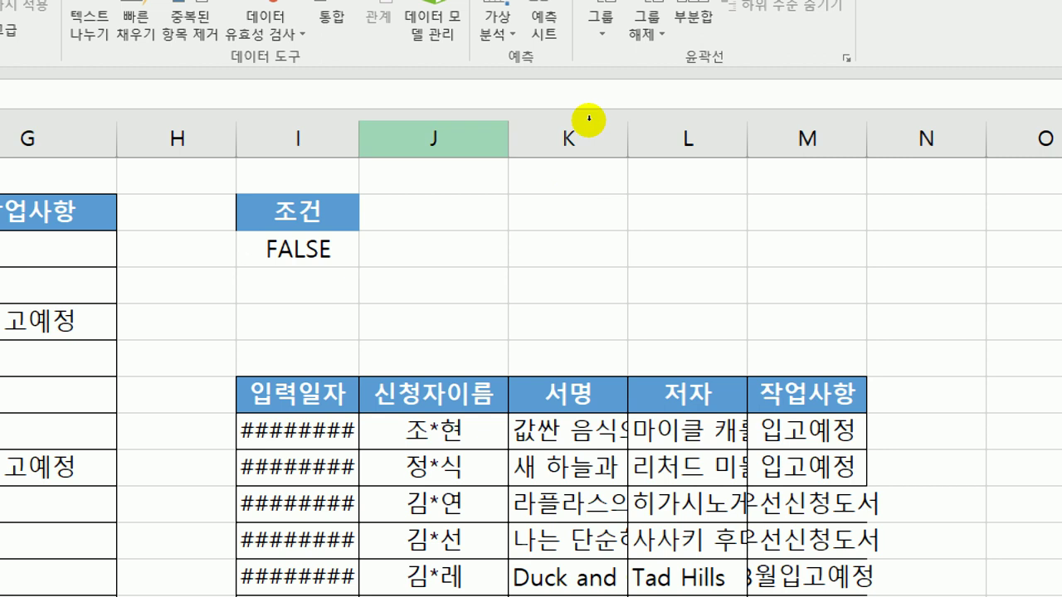
Widen columns I, K, L and M of the extracted output so their contents fit
key("alt+h")
key("o")
key("i")
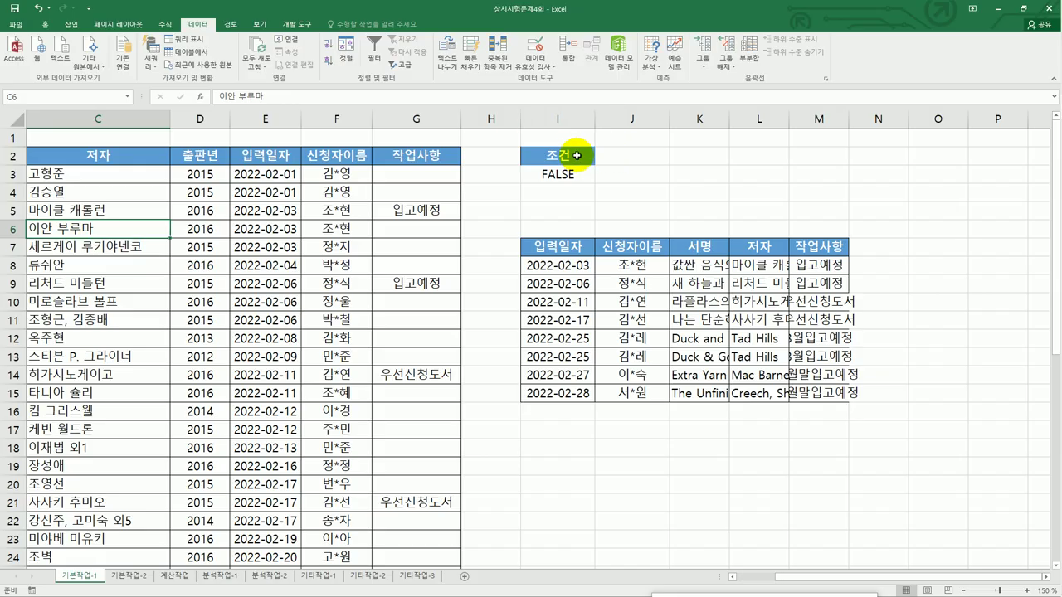
left_click_drag(576, 155, 569, 173)
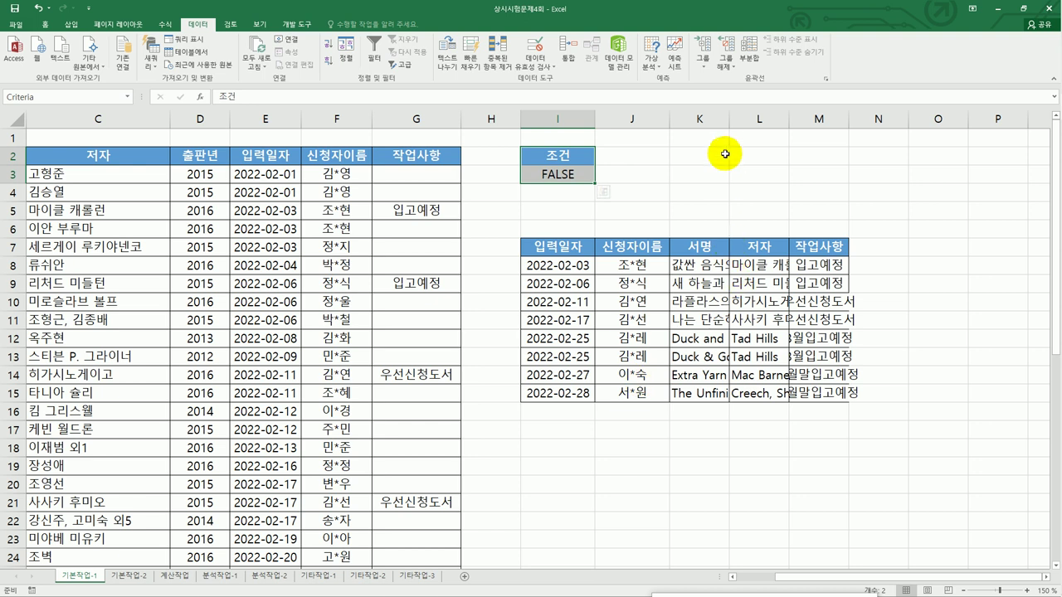
double_click(729, 118)
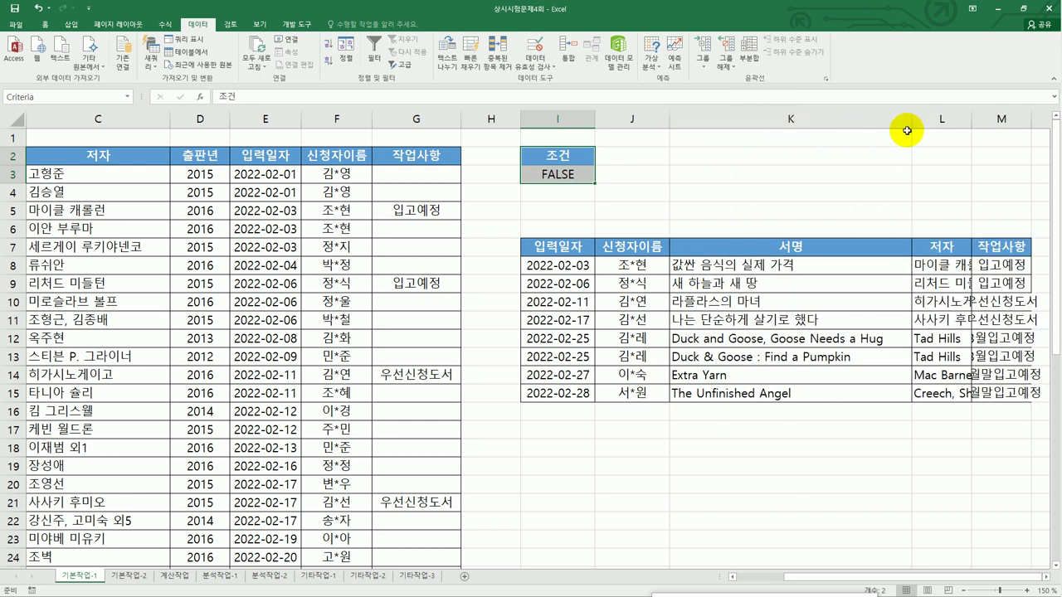
double_click(971, 125)
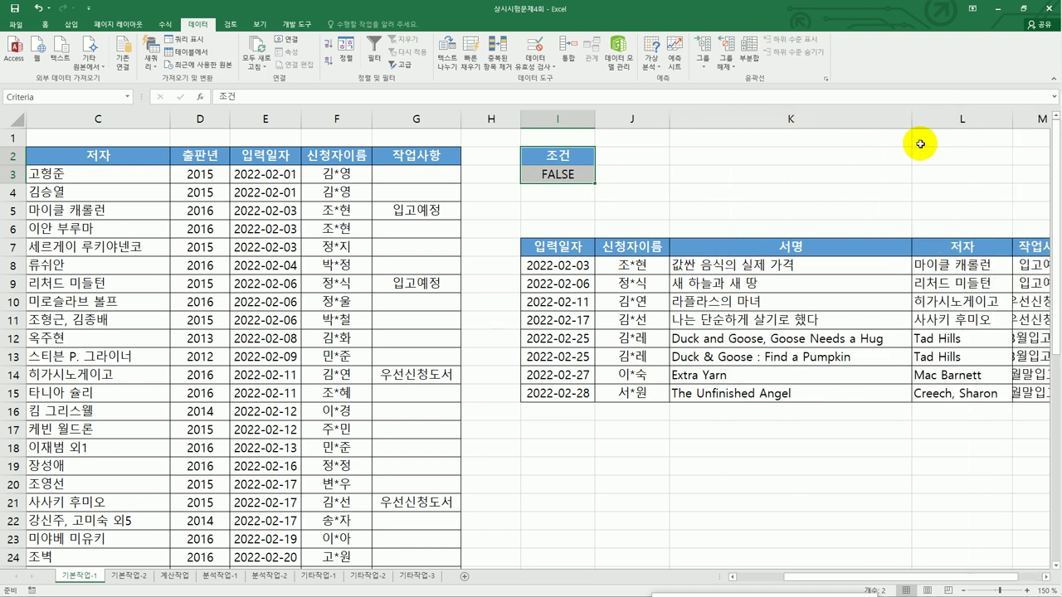
left_click_drag(858, 584, 900, 583)
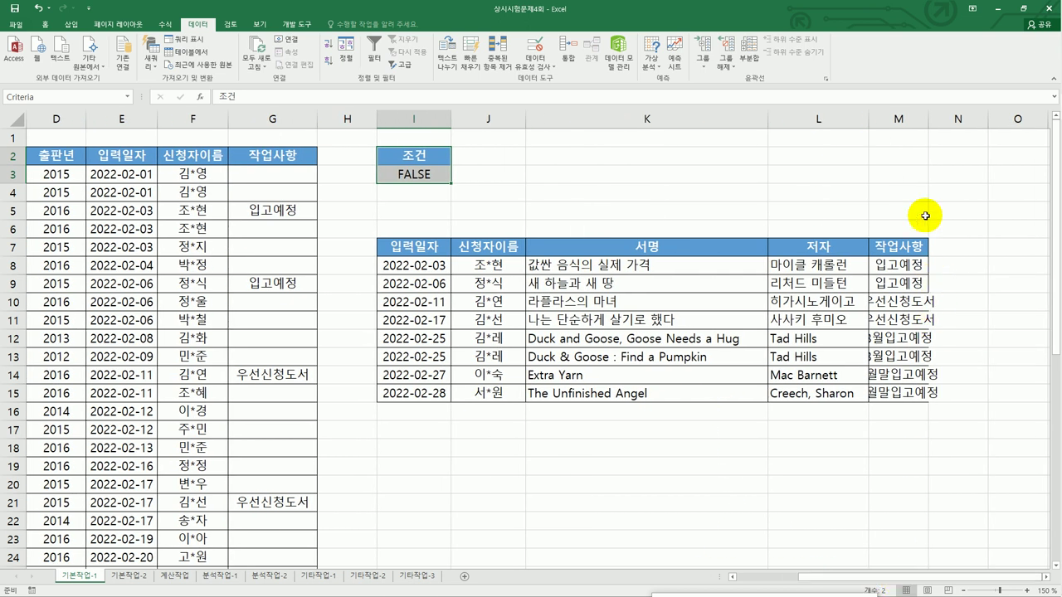
double_click(929, 122)
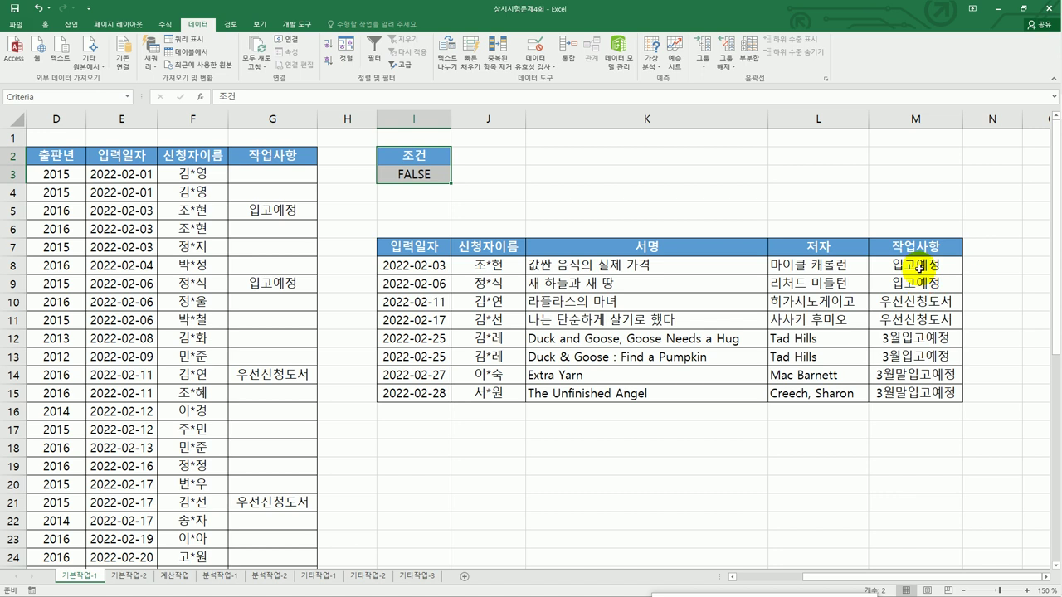
Check the extracted 작업사항 values in M8:M15 against the filter condition
left_click(919, 267)
left_click_drag(919, 267, 919, 393)
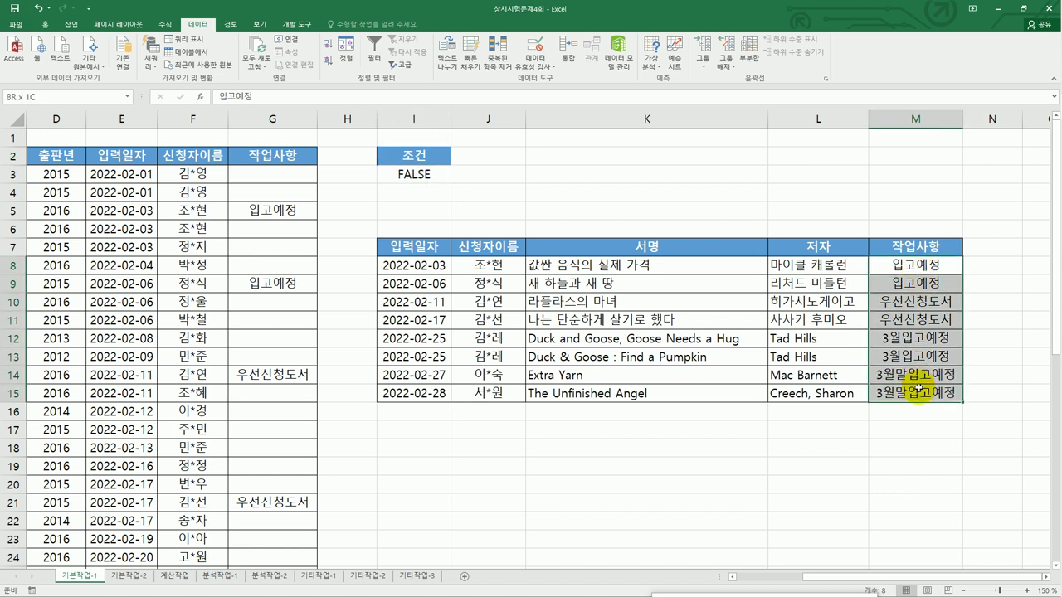
left_click(909, 269)
left_click_drag(908, 275, 908, 390)
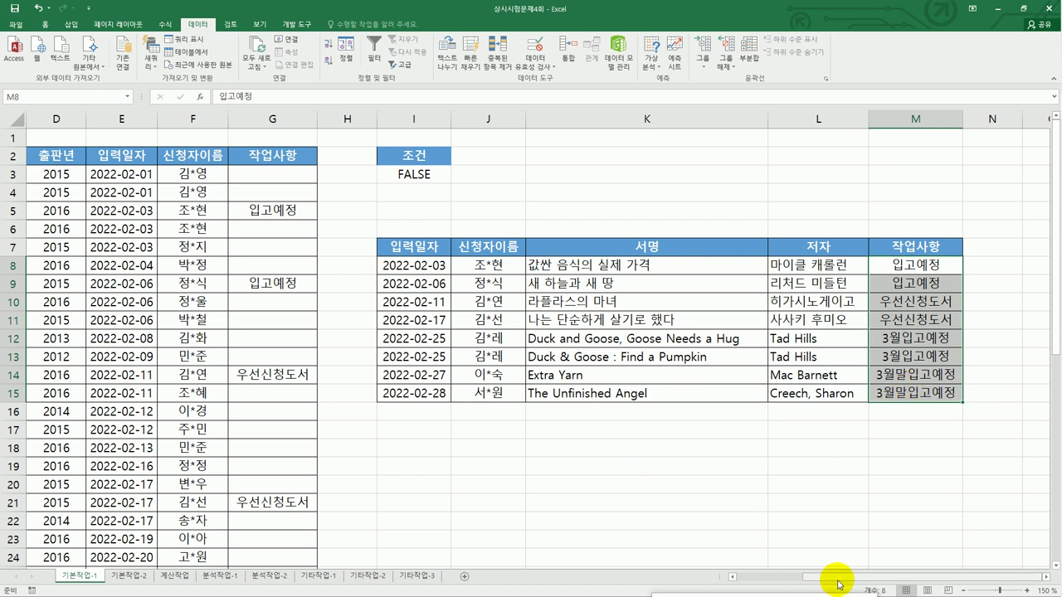
Create a new conditional formatting rule for the book table's data rows B3:G43, using a formula to determine the cells
left_click_drag(838, 586, 669, 578)
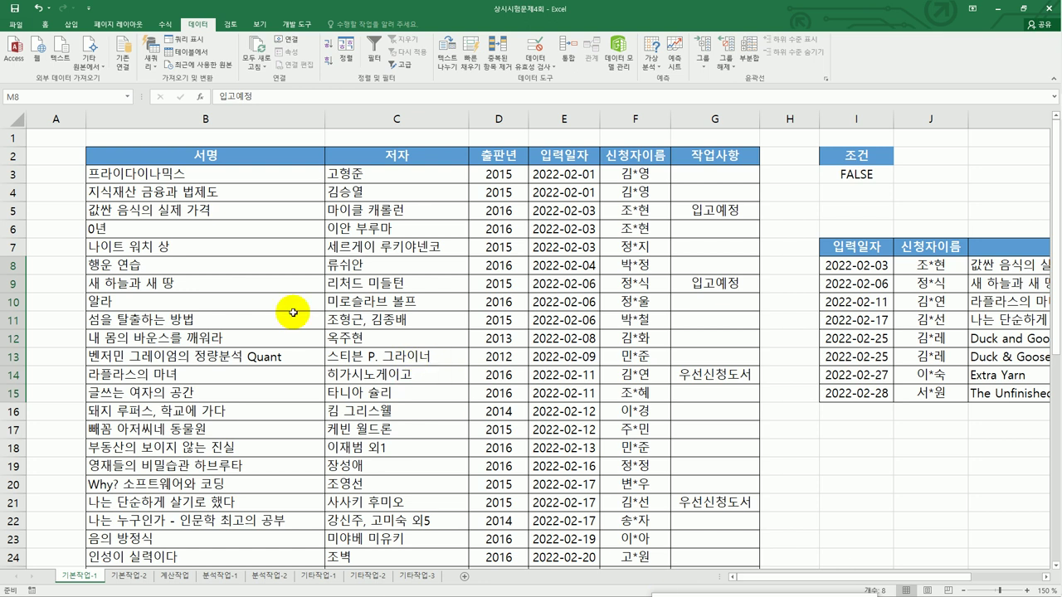
left_click(192, 180)
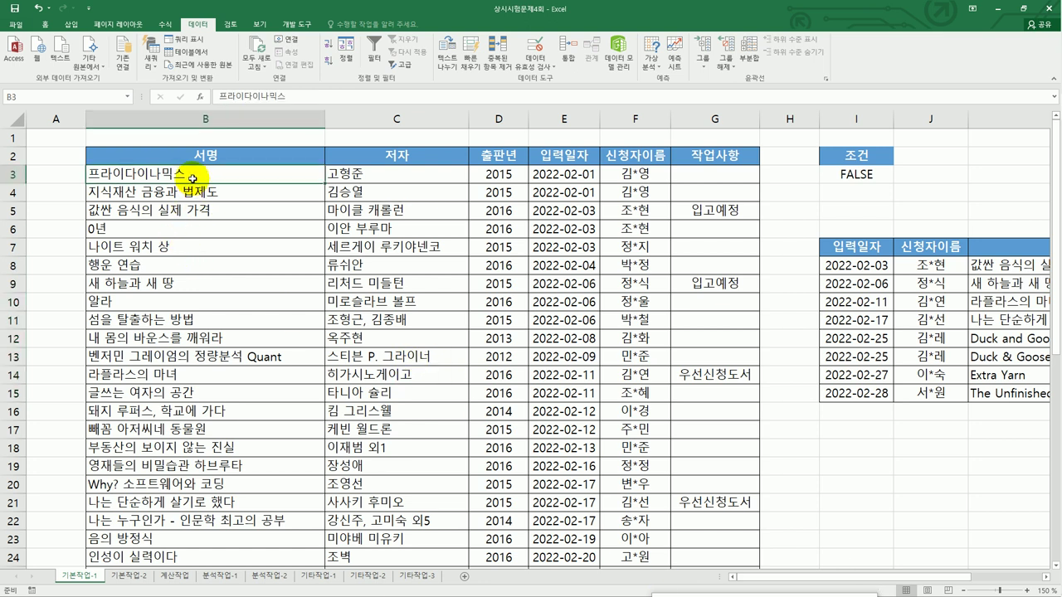
left_click_drag(195, 174, 706, 562)
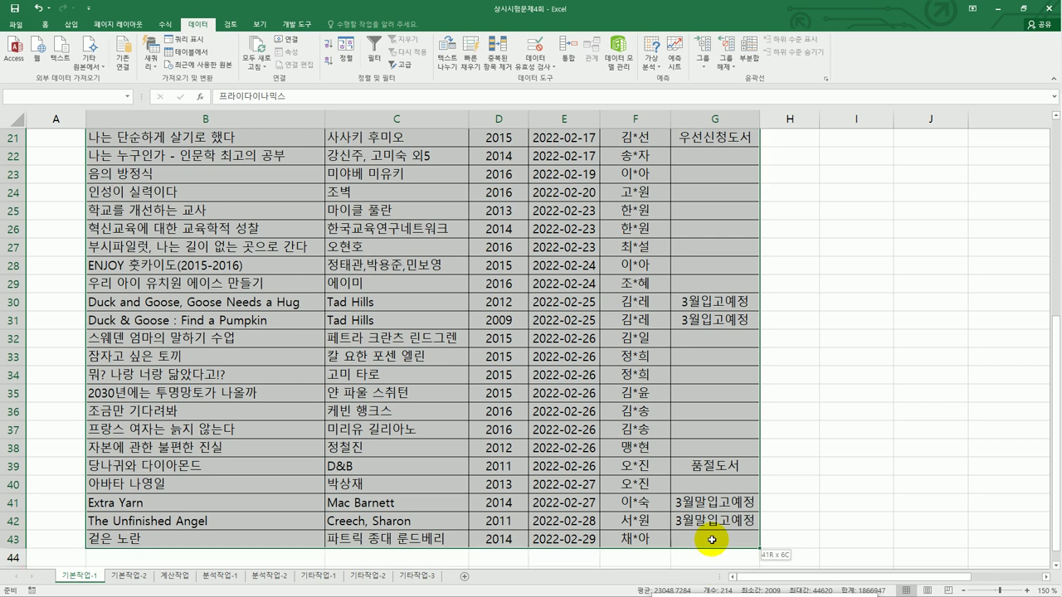
scroll(524, 378, "up", 7)
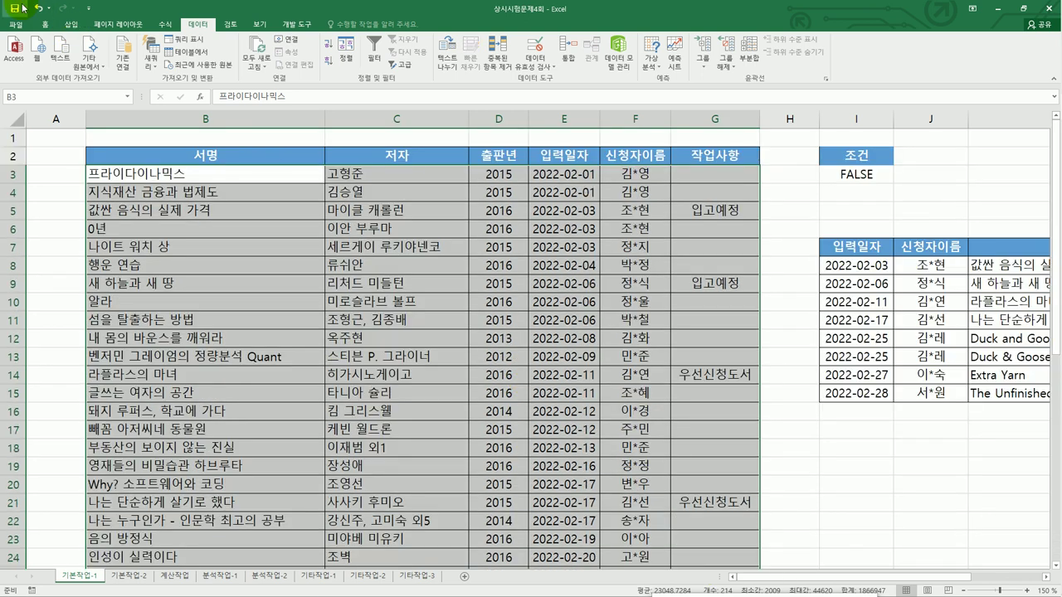
left_click(43, 24)
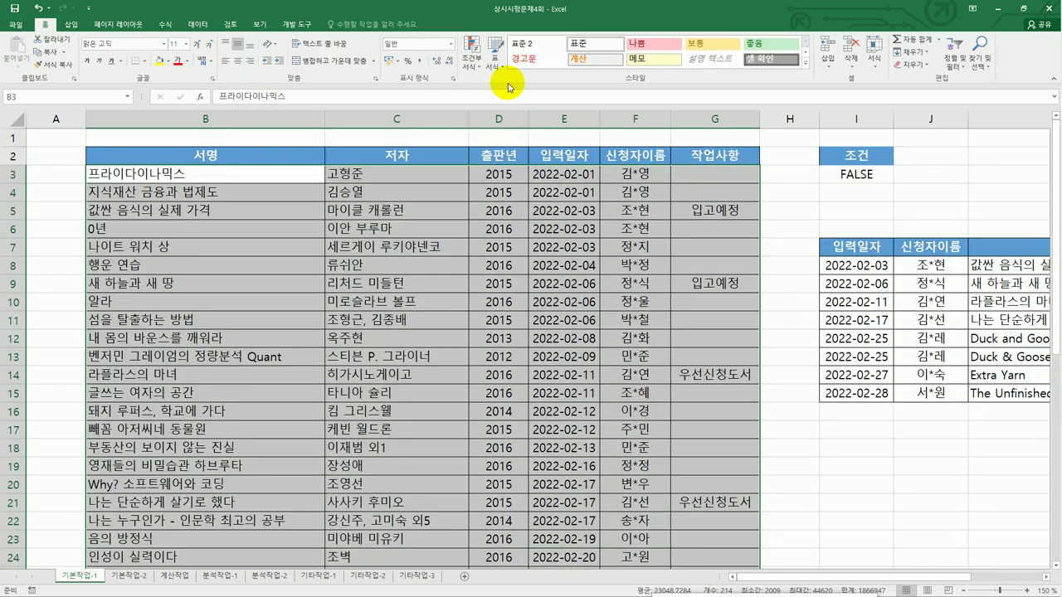
left_click(481, 70)
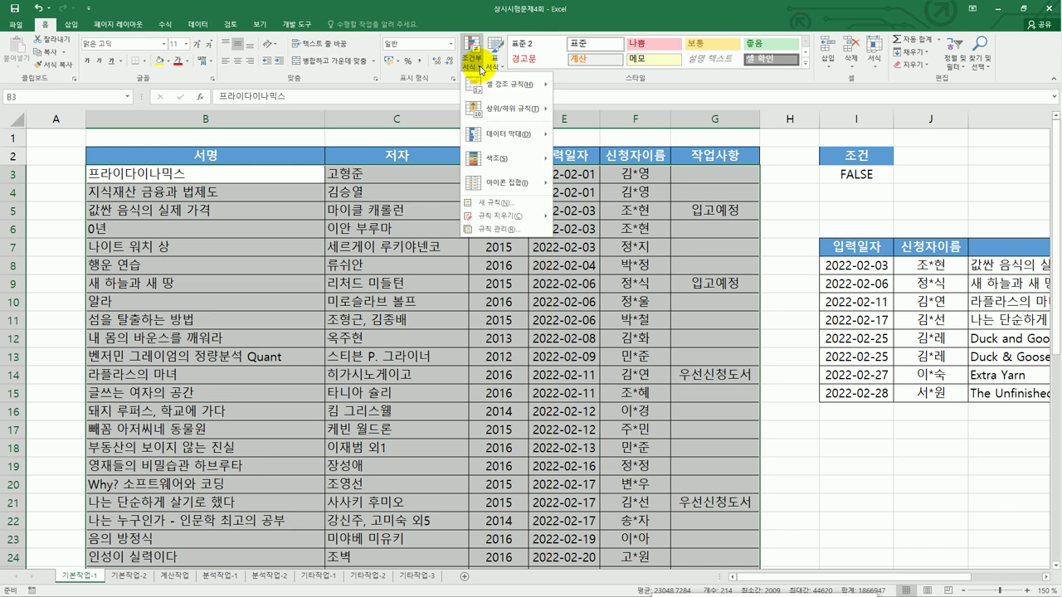
left_click(483, 203)
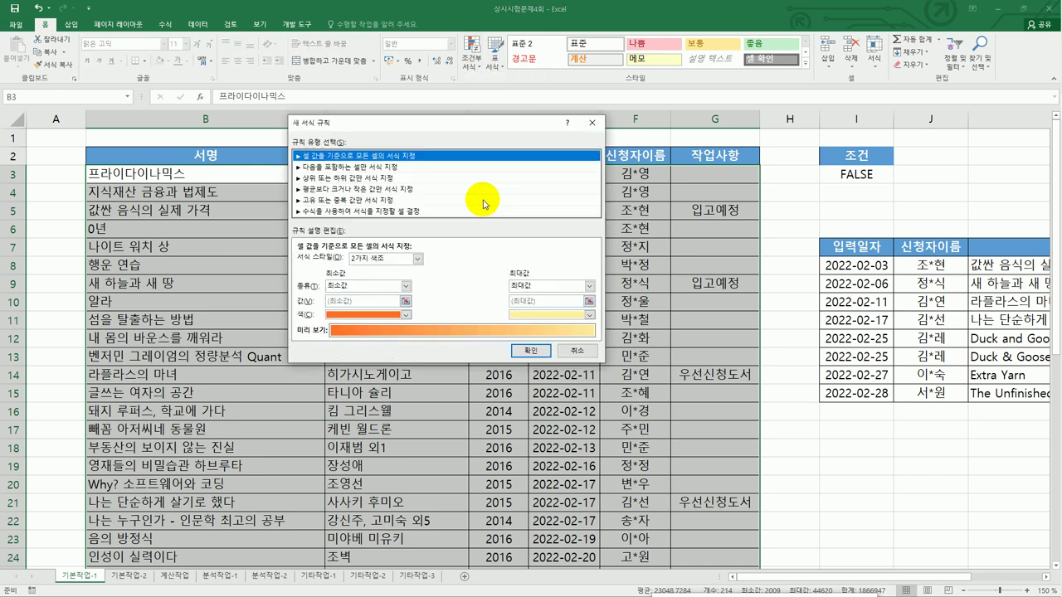
left_click(441, 211)
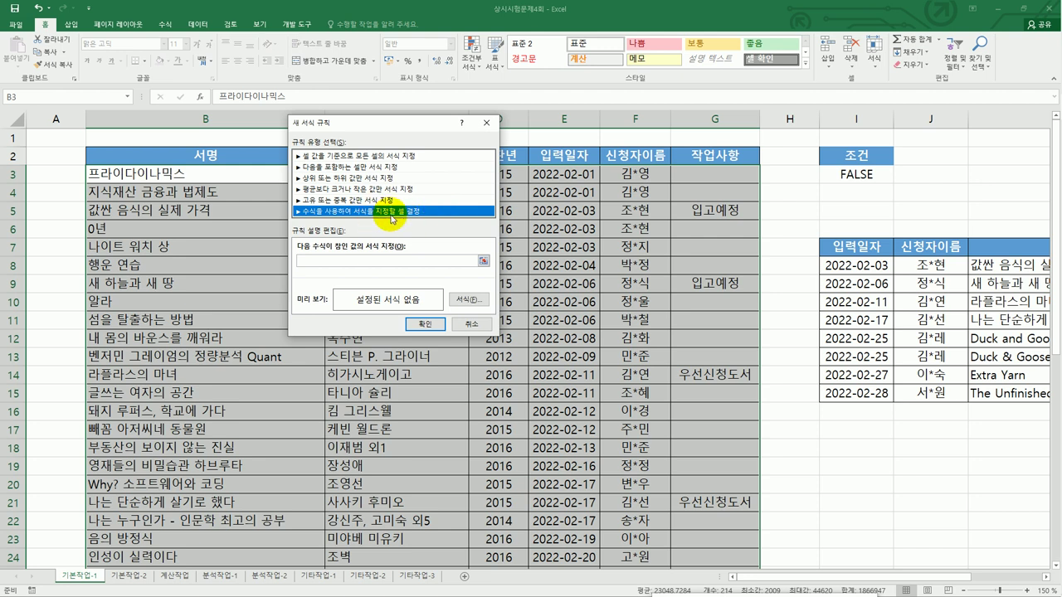
Enter =mod(row($B3),3)=2 as the rule's formula, with only column B of the cell reference fixed
left_click(387, 262)
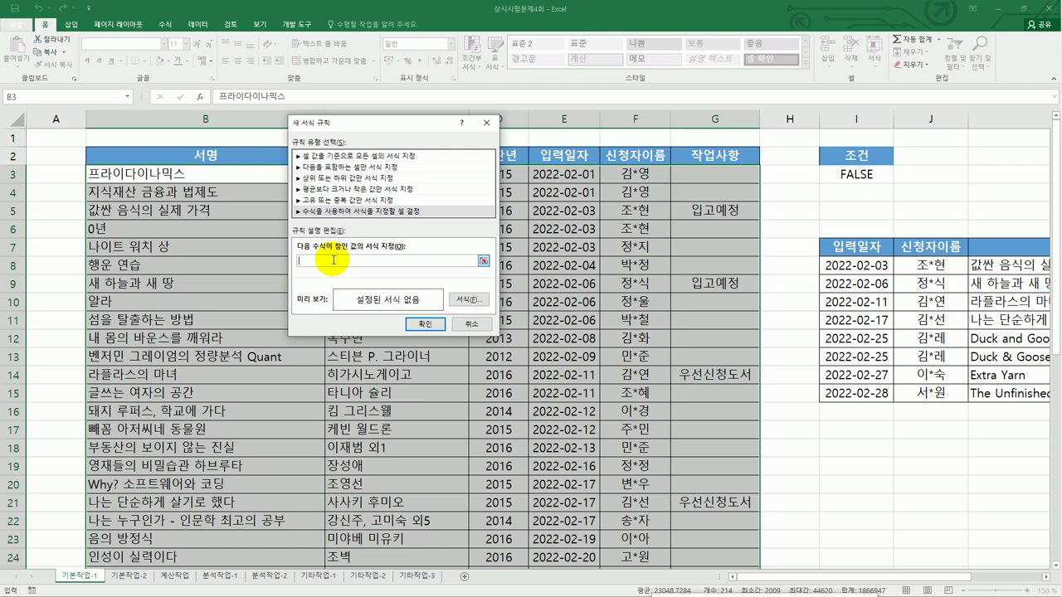
type("=")
type("mod(row(")
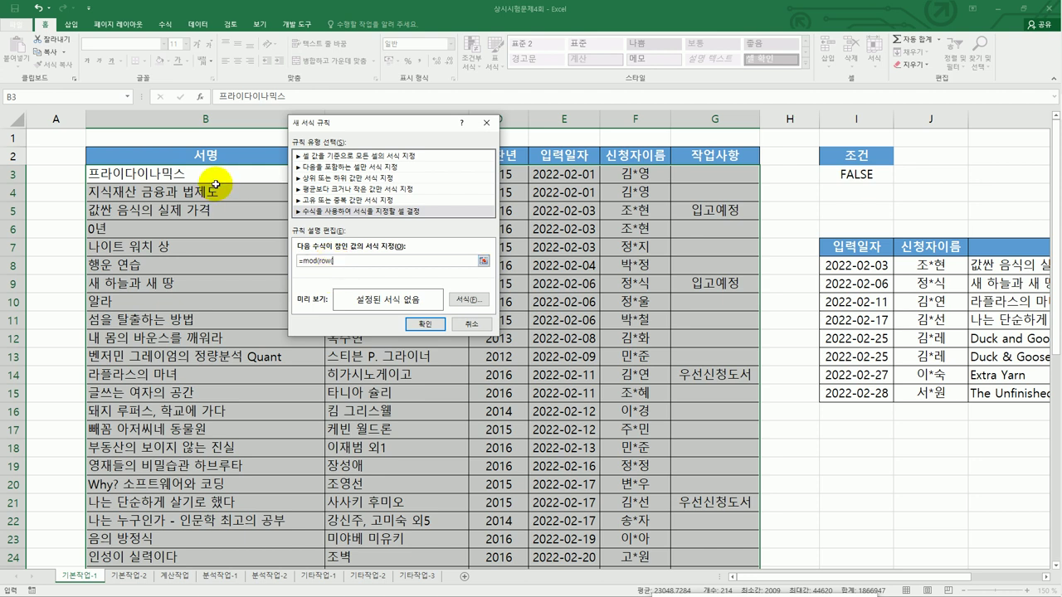
left_click(209, 174)
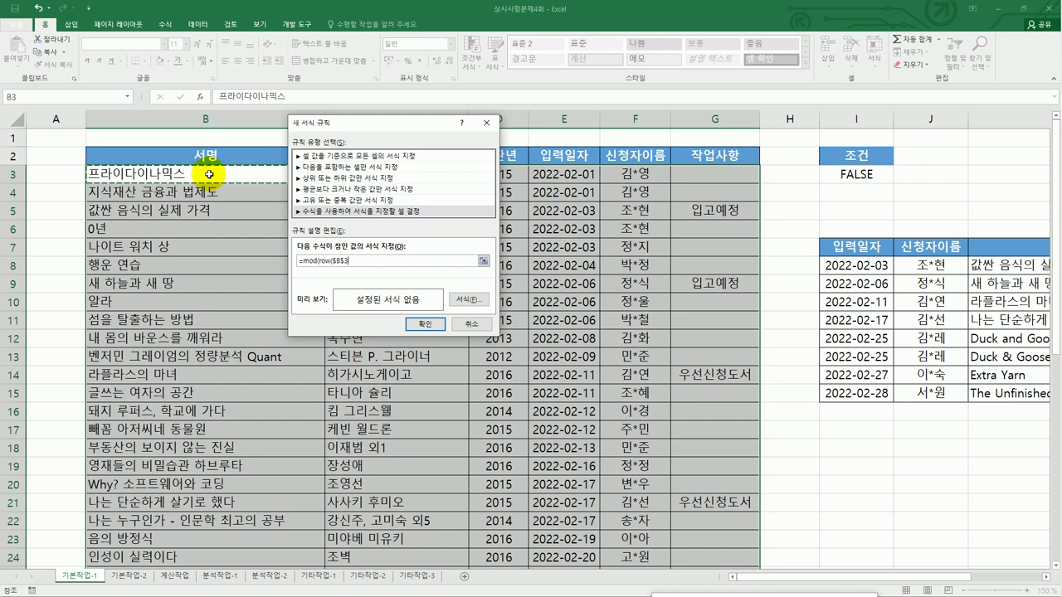
key("F4")
type(")")
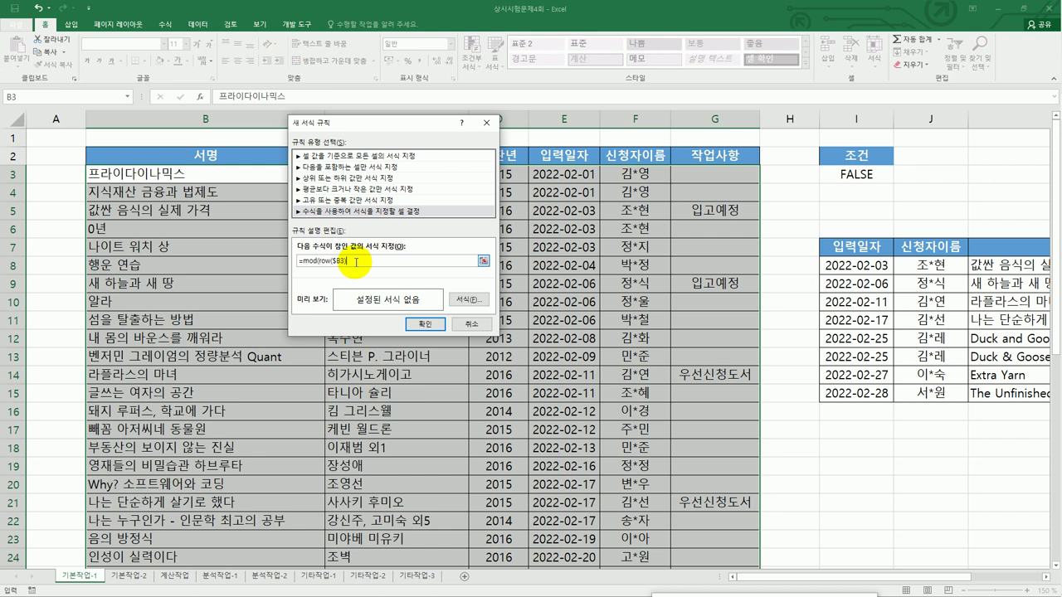
type(",3)=2")
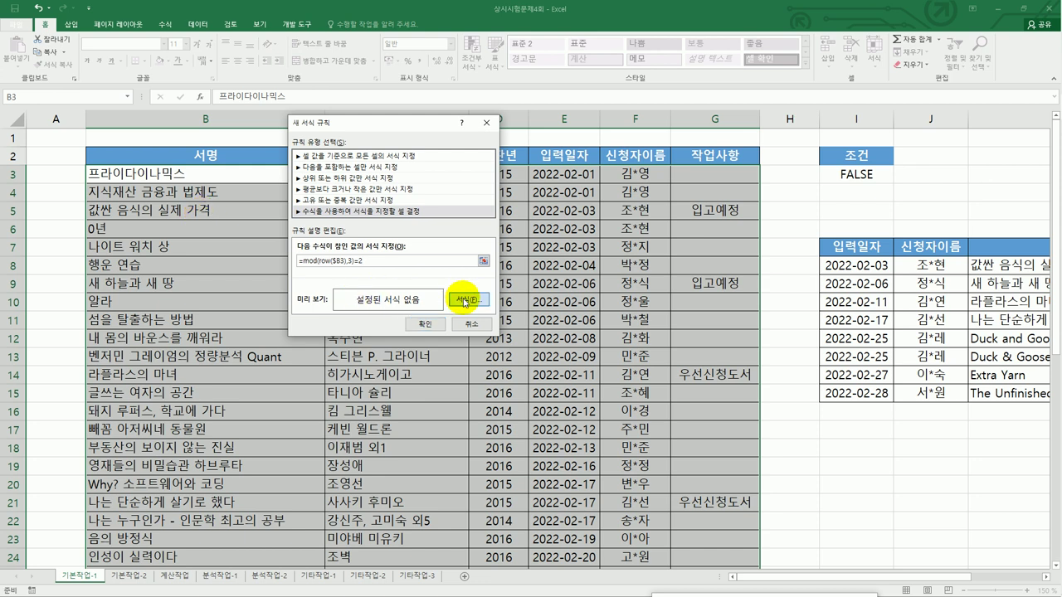
Give the rule an italic (기울임꼴) font style and a yellow fill, and apply it to B3:G43
left_click(466, 300)
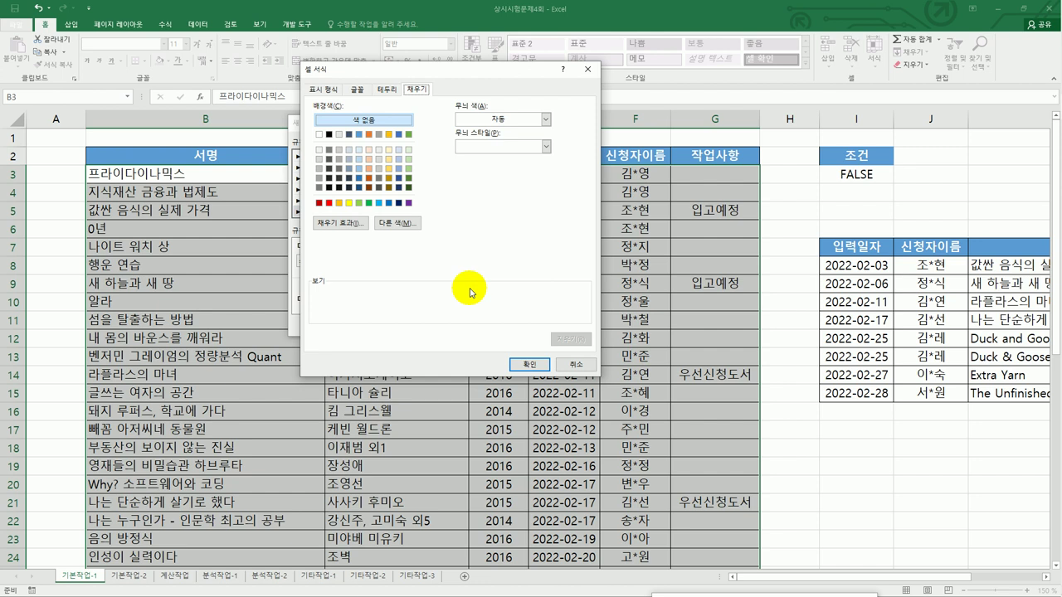
left_click(324, 90)
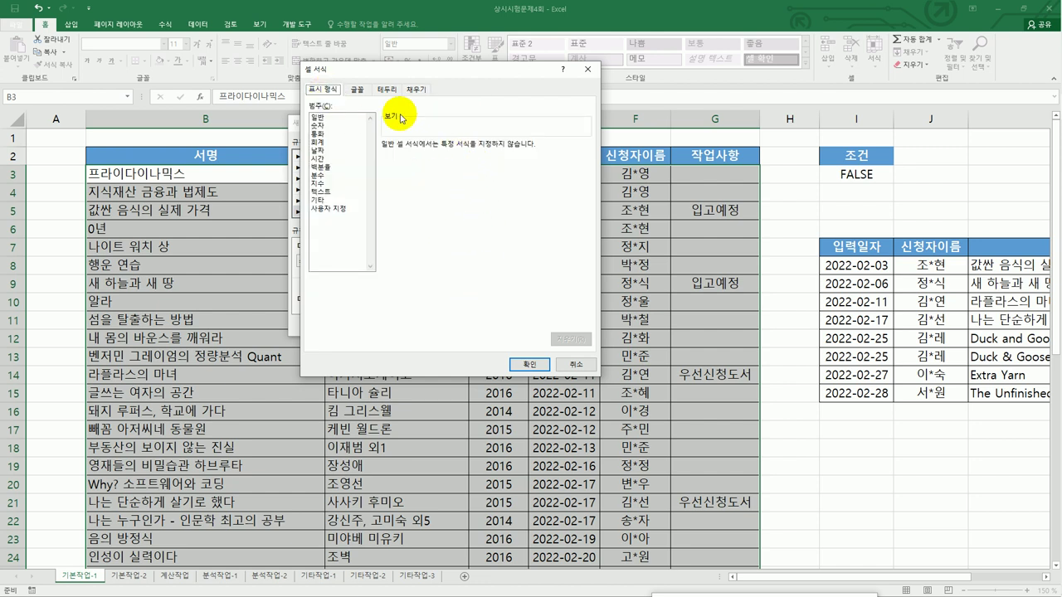
left_click(357, 90)
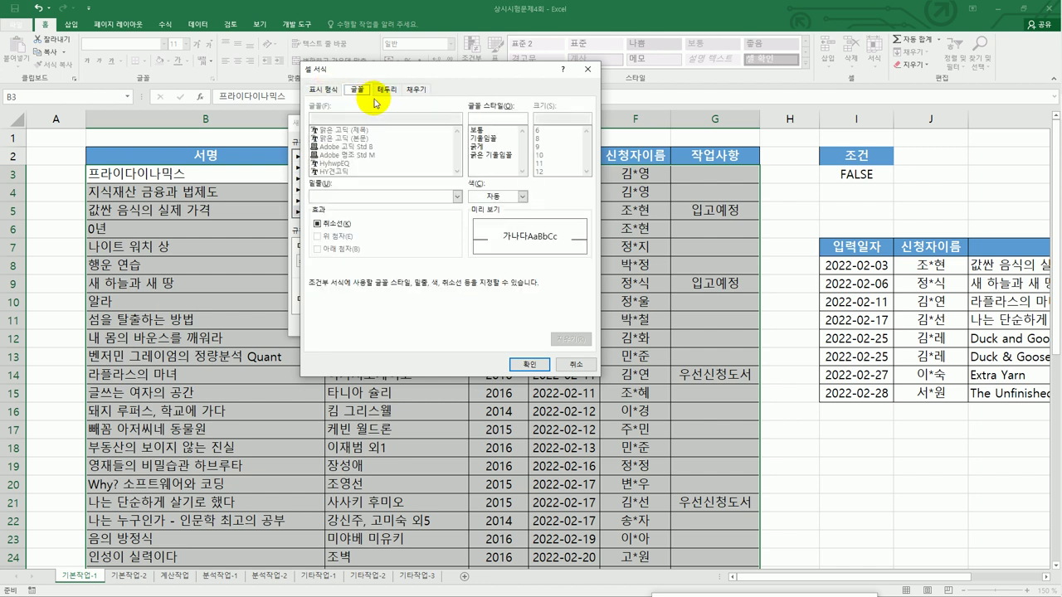
left_click(487, 140)
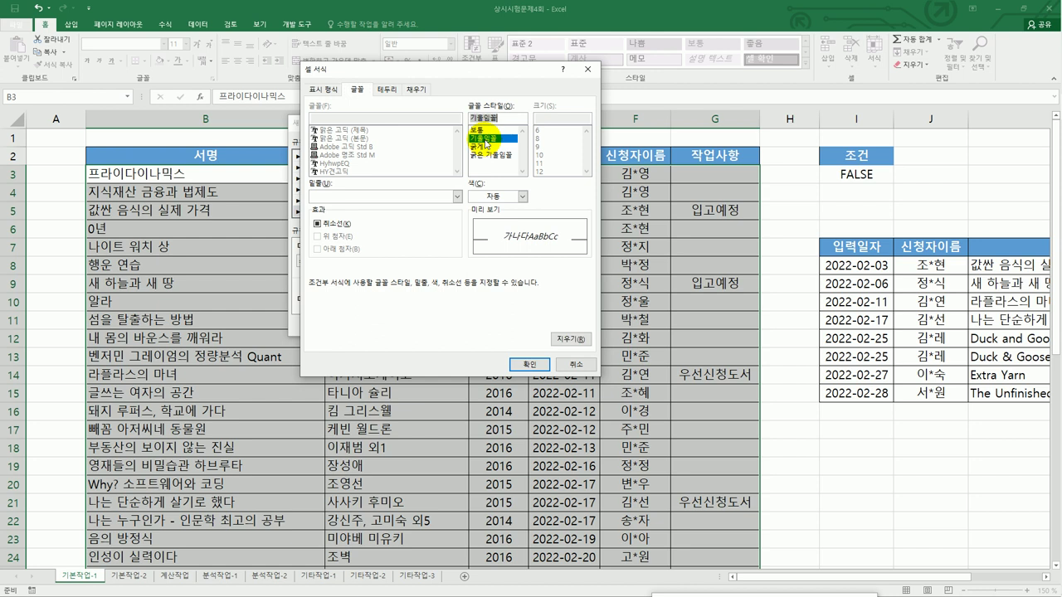
left_click(417, 90)
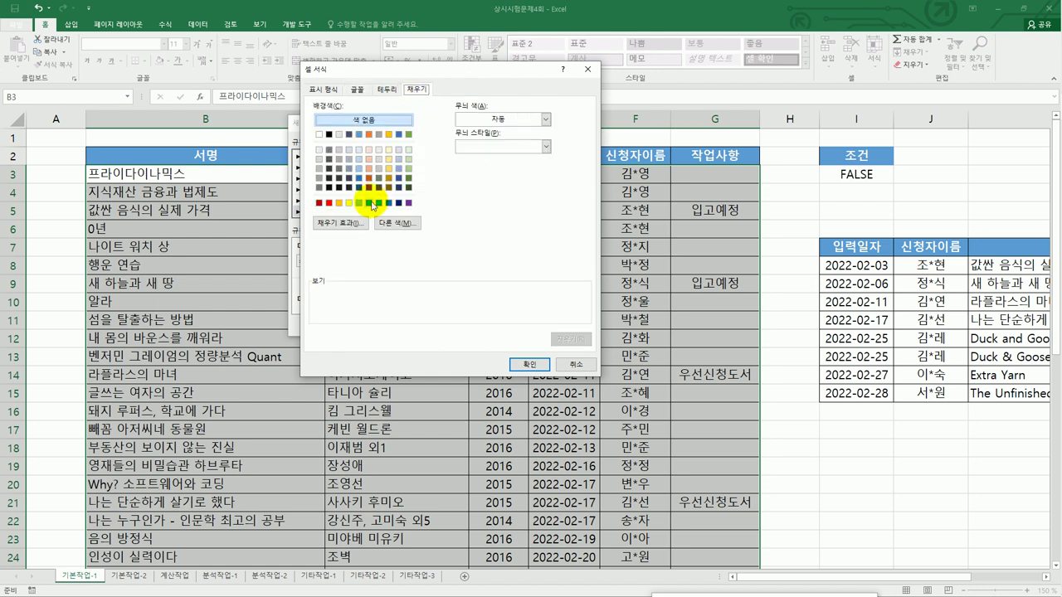
left_click(349, 204)
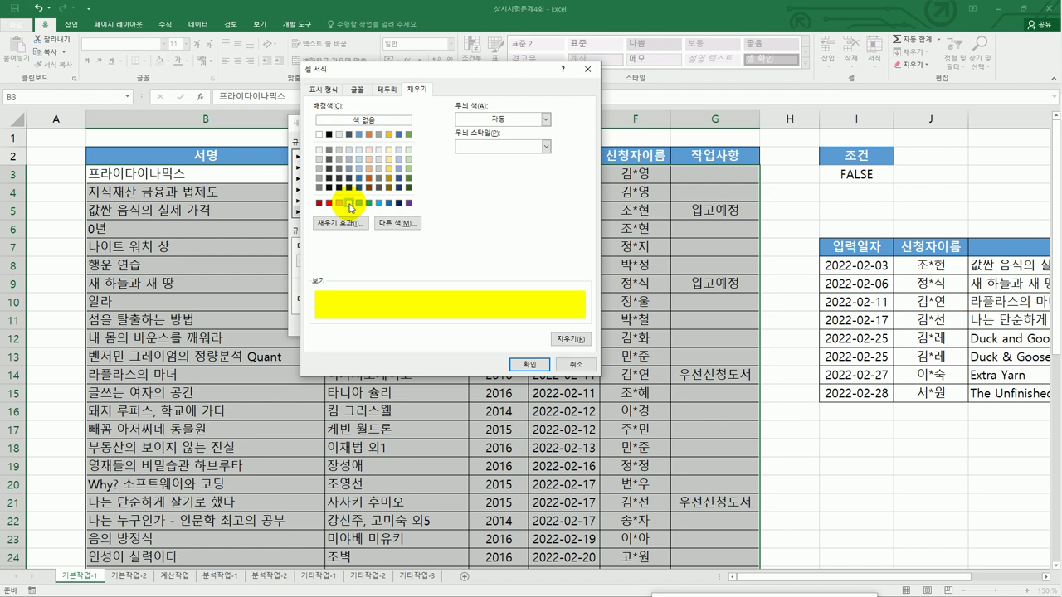
left_click(521, 365)
left_click(426, 324)
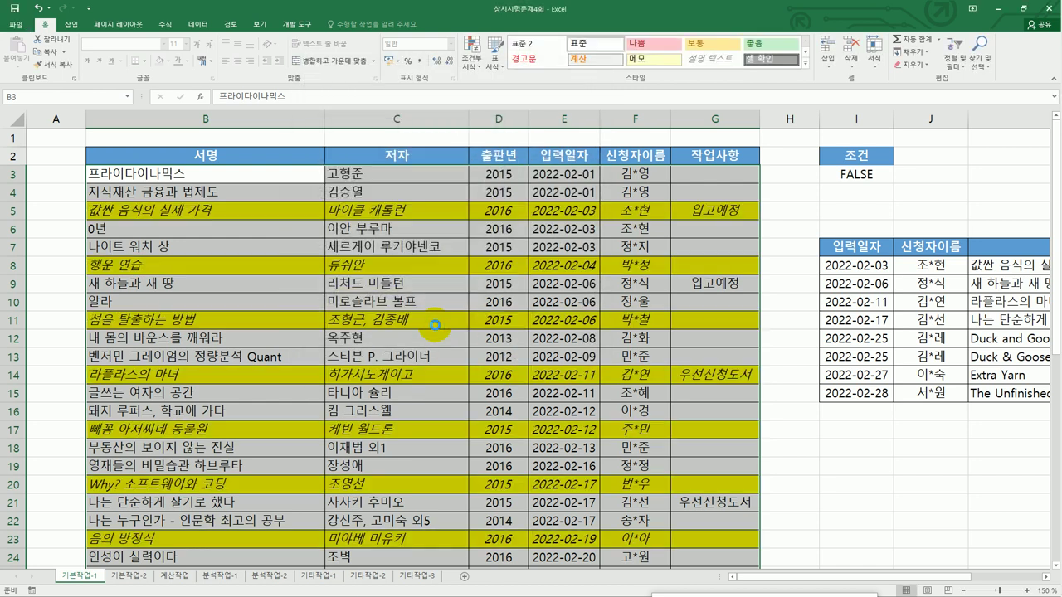
Check which rows of the book table the conditional format highlights, starting with rows 3 to 8
left_click(233, 176)
left_click(234, 211)
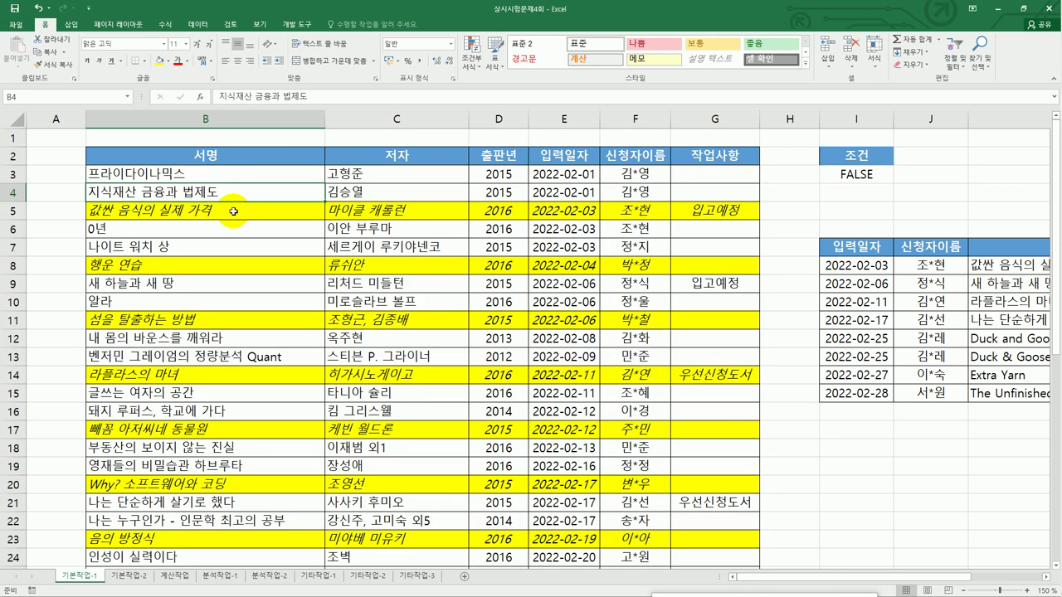
left_click(238, 265)
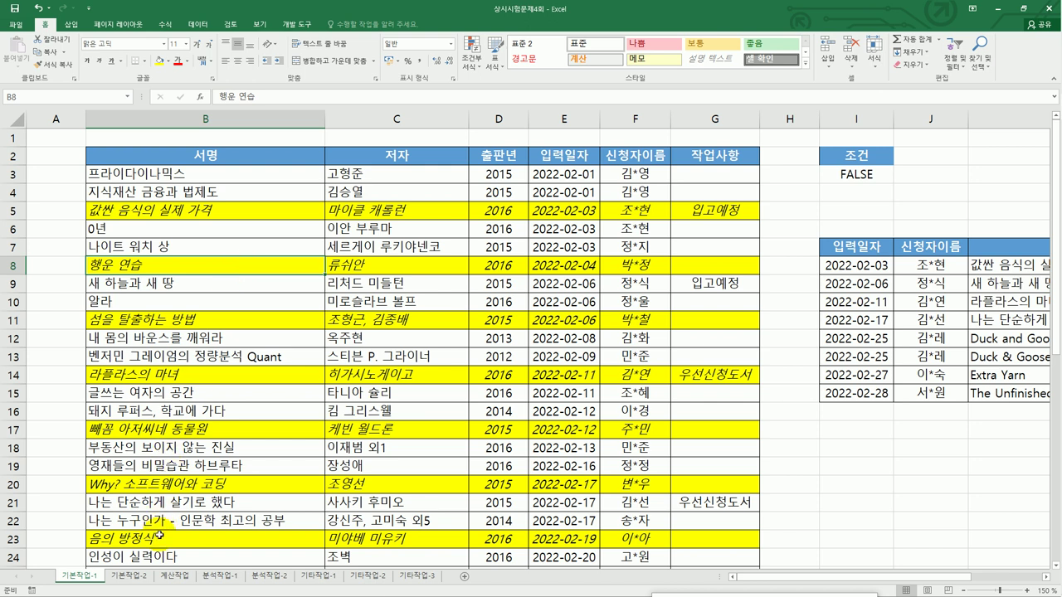
On the 기본작업-2 sheet, set the page to be centered both horizontally and vertically when printed
left_click(131, 576)
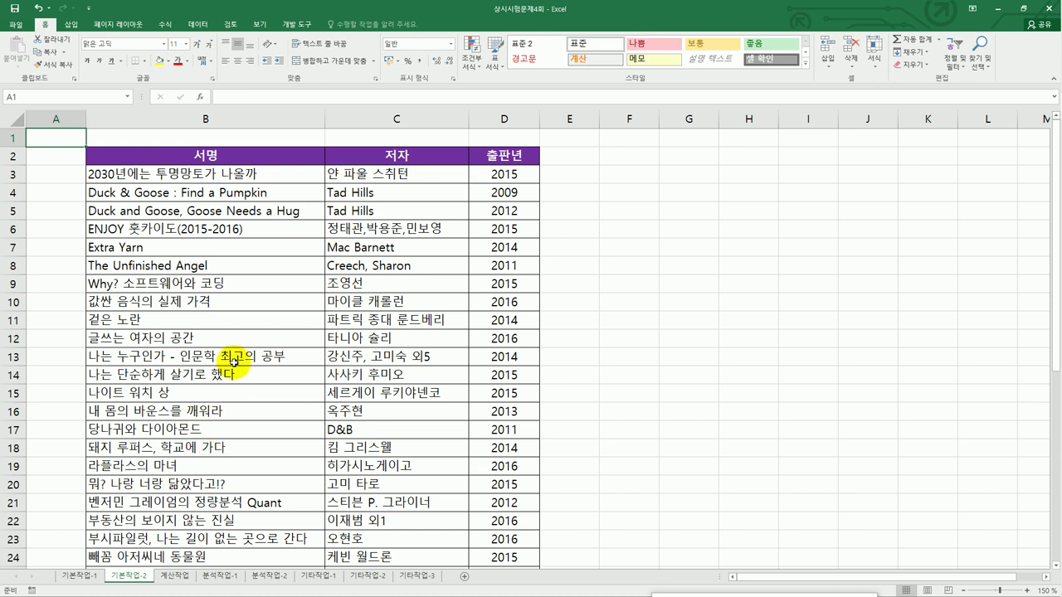
left_click(126, 24)
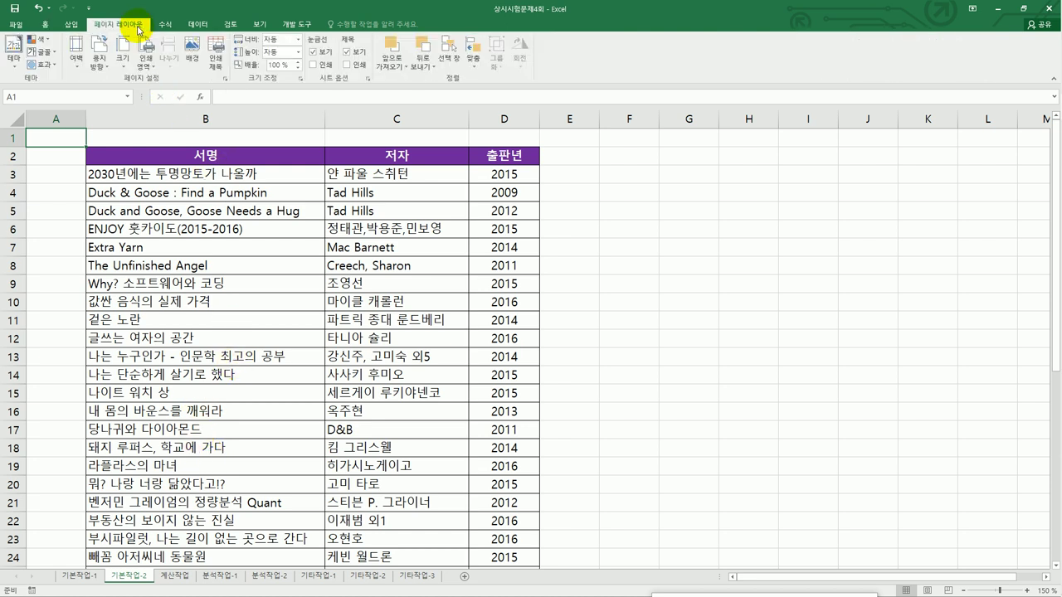
left_click(224, 79)
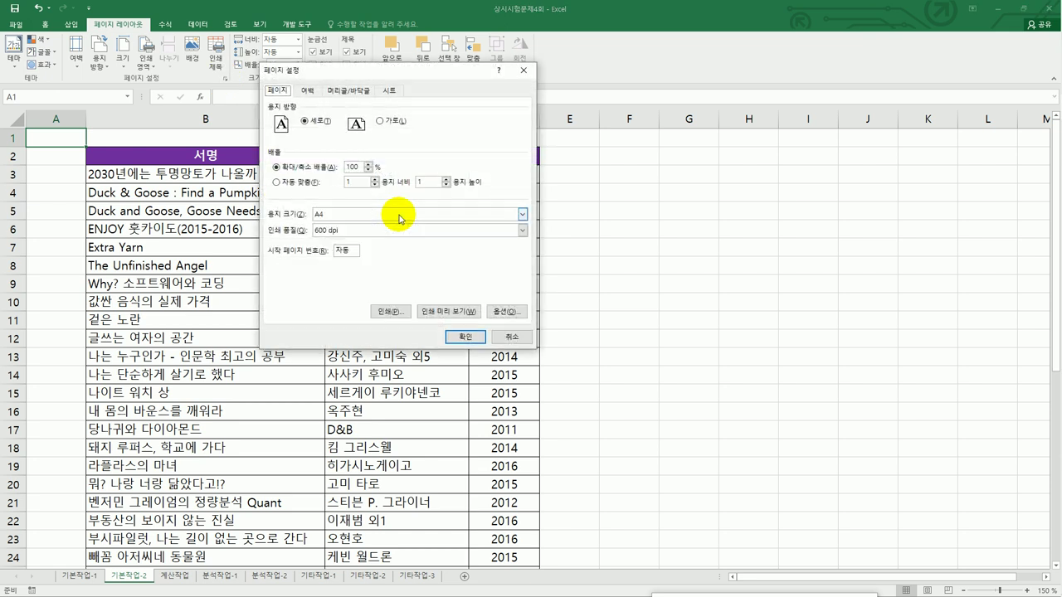
left_click(310, 91)
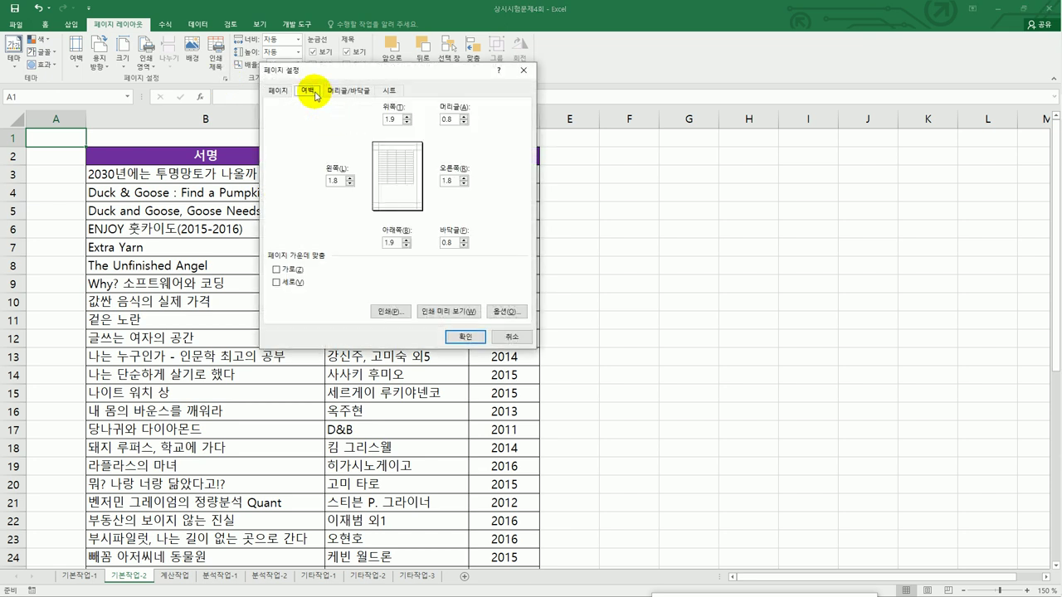
left_click(299, 273)
left_click(299, 284)
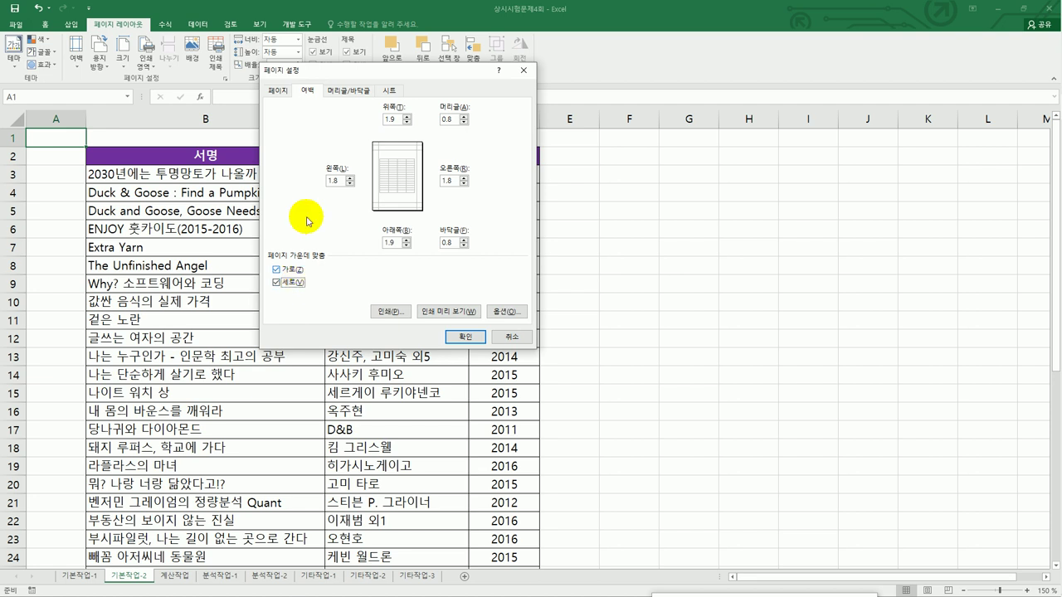
Create a custom footer whose center section shows the page number, a slash and the total page count
left_click(346, 89)
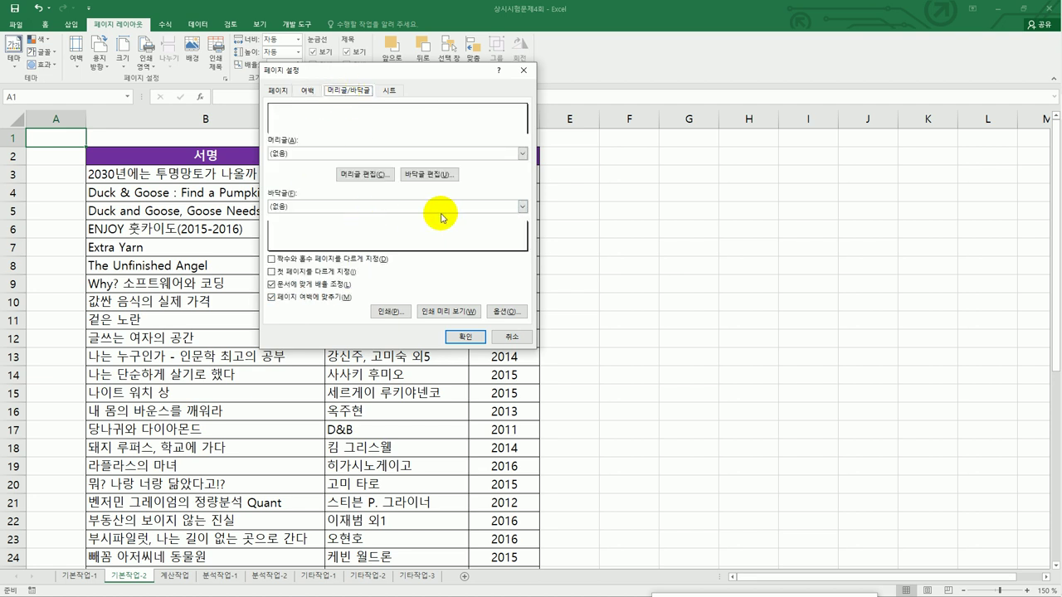
left_click(441, 176)
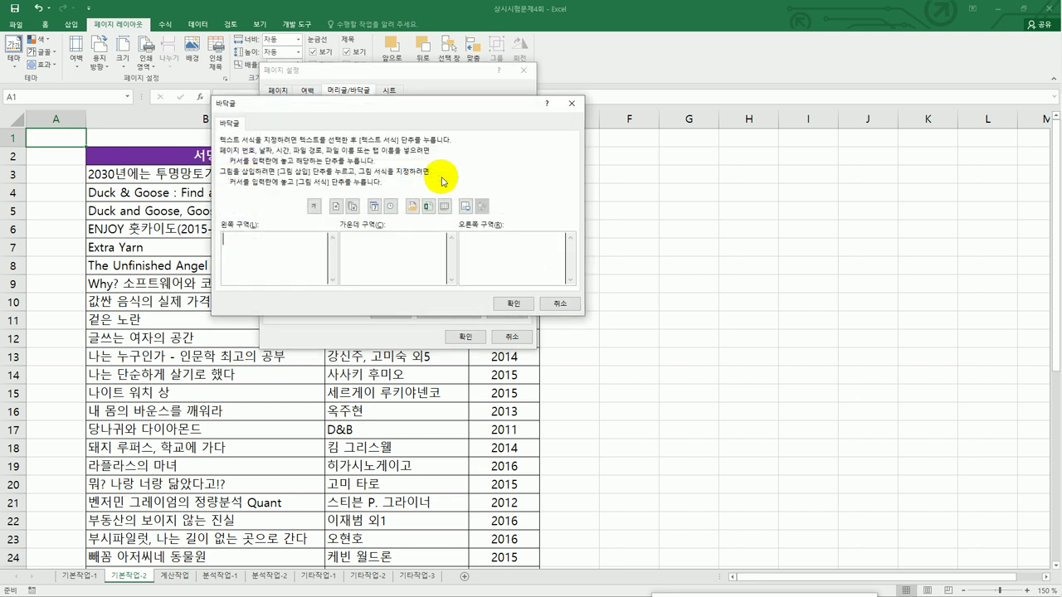
left_click(368, 271)
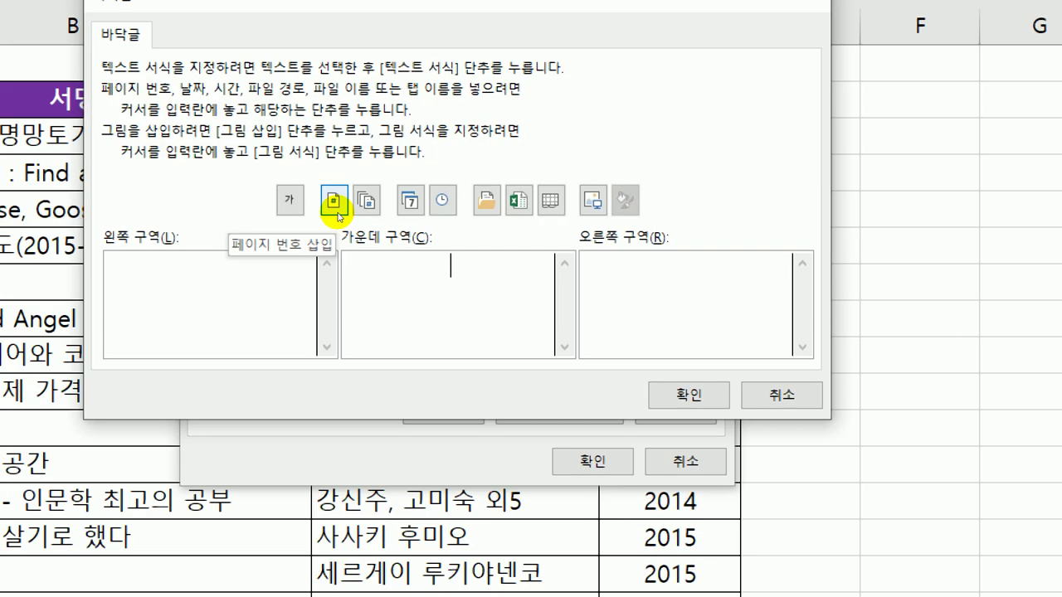
left_click(333, 201)
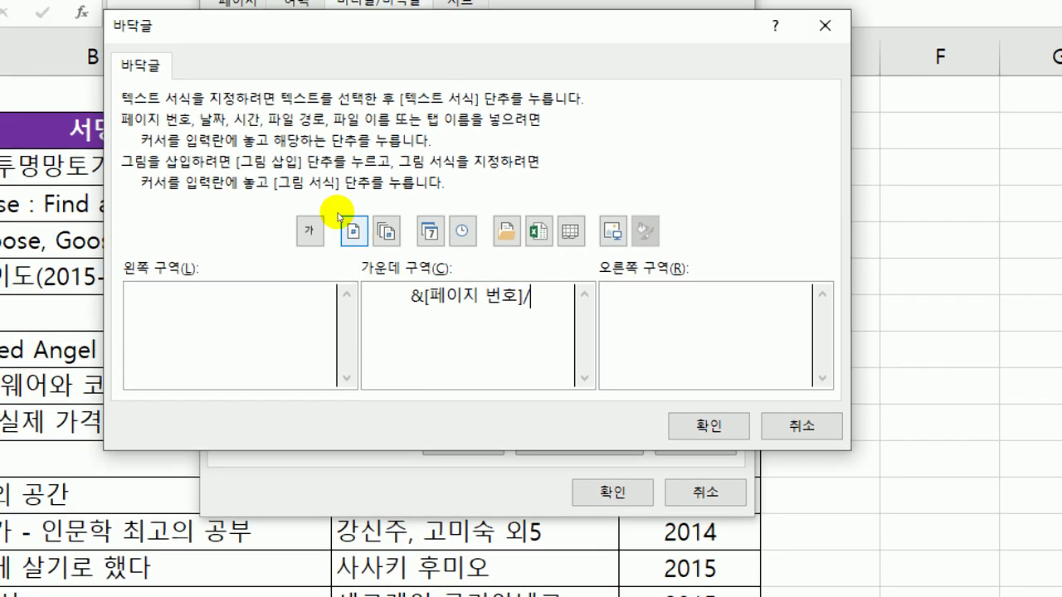
type("/")
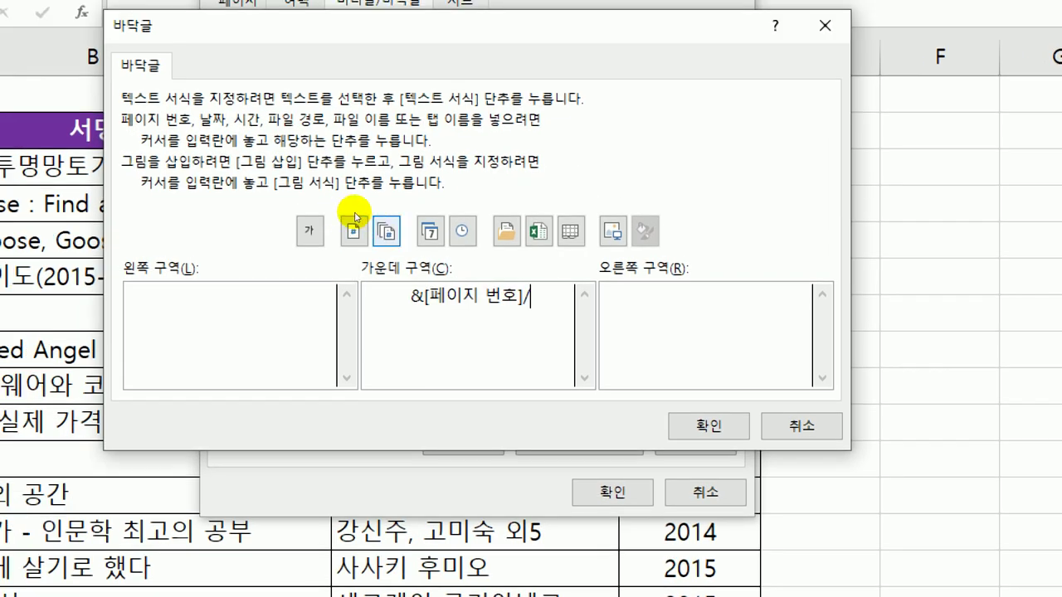
left_click(386, 231)
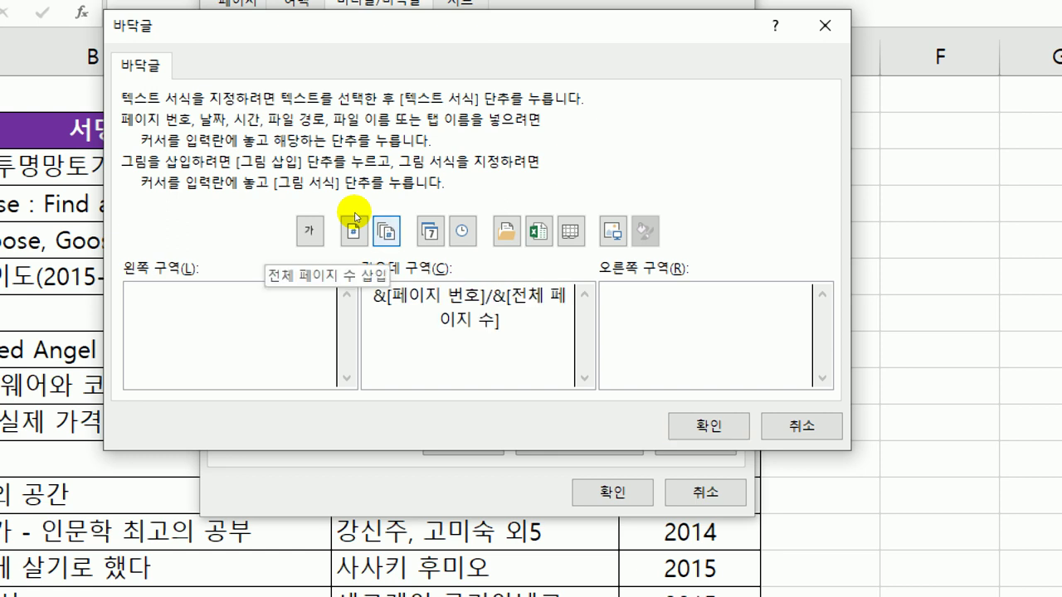
left_click(708, 425)
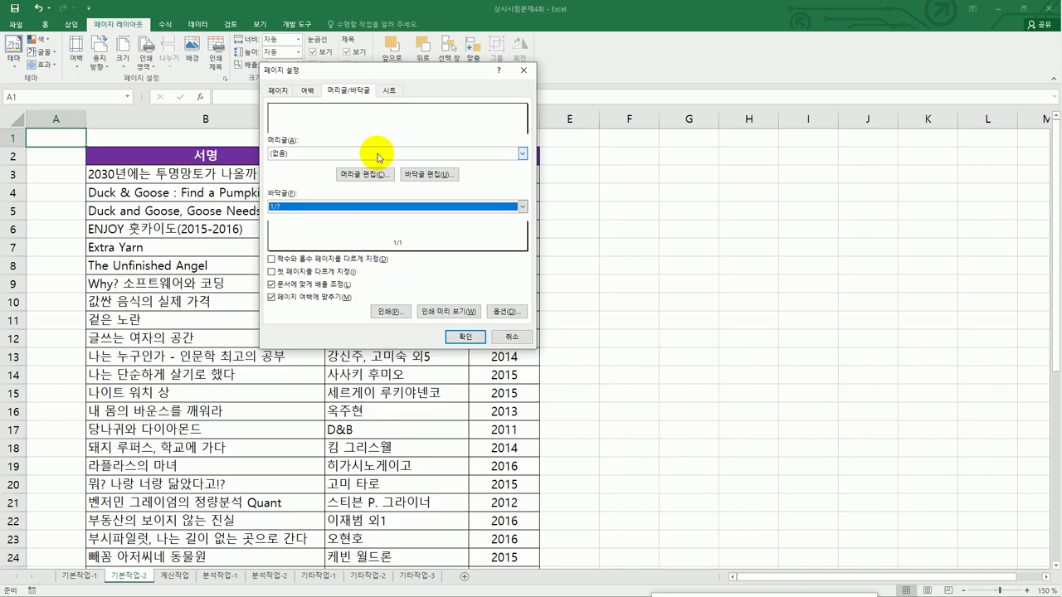
Set the print area to B2:D42 with row 2 repeating on every page, and apply the page setup
left_click(387, 91)
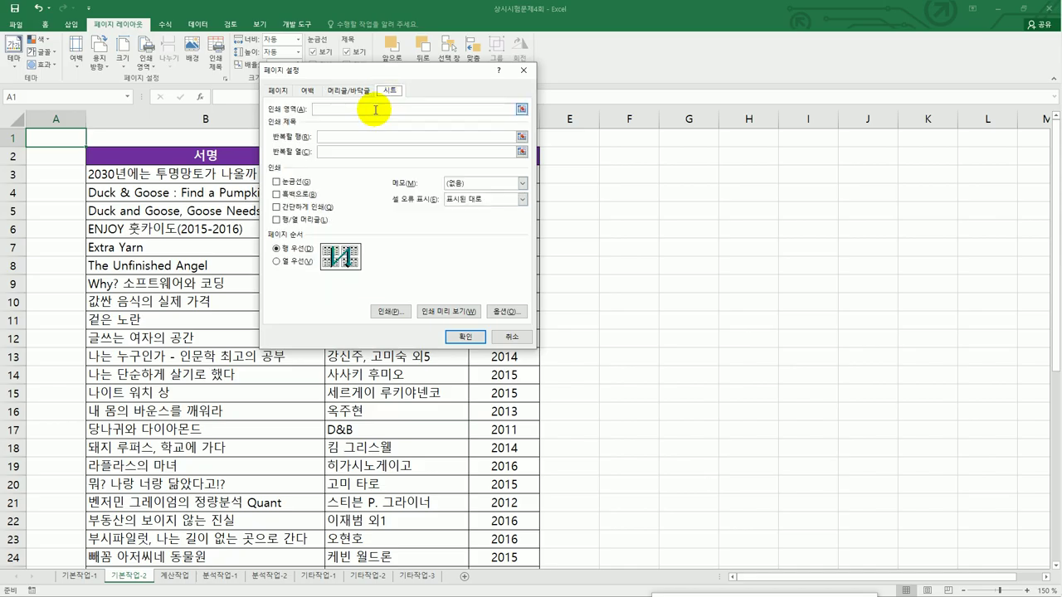
left_click(374, 110)
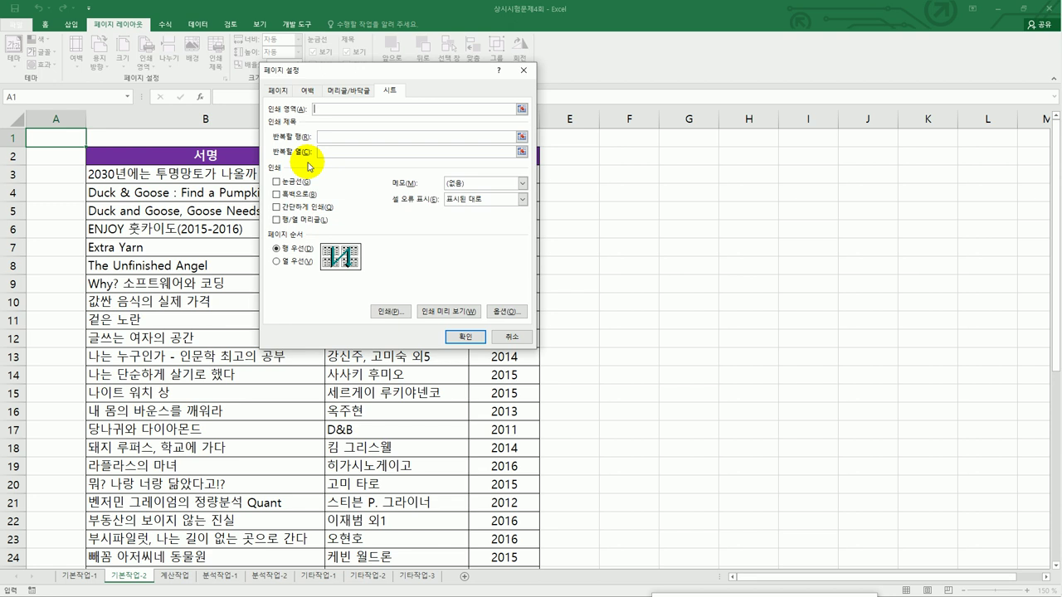
left_click_drag(142, 154, 486, 538)
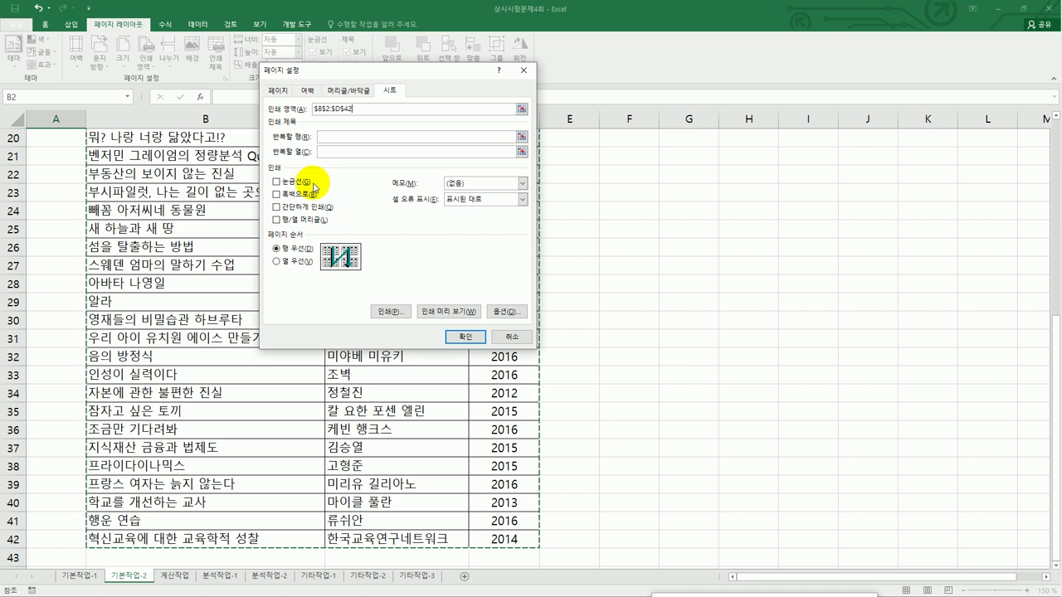
left_click(324, 138)
scroll(209, 303, "up", 6)
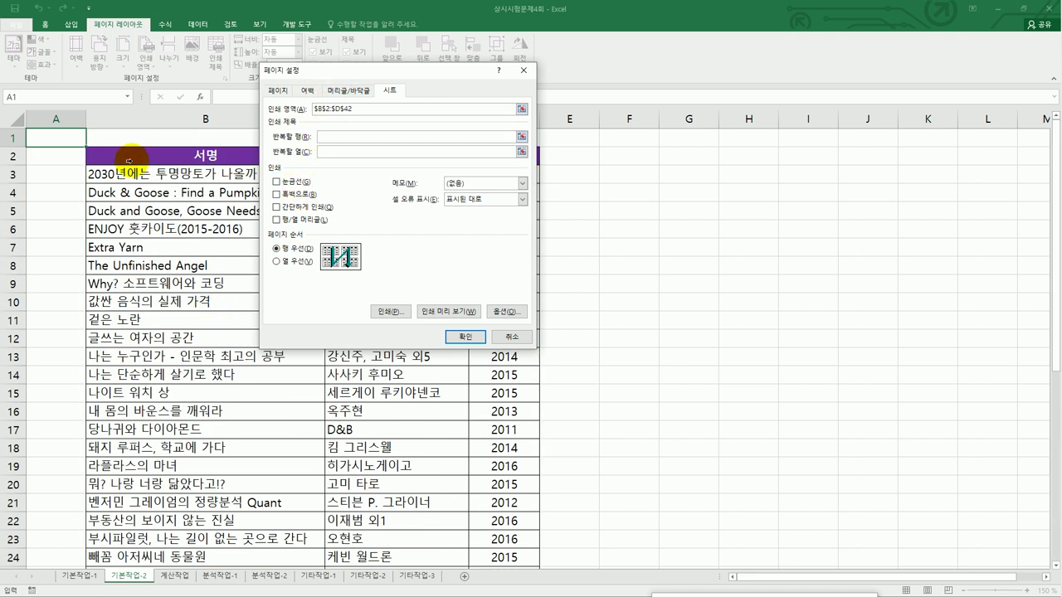
left_click(10, 156)
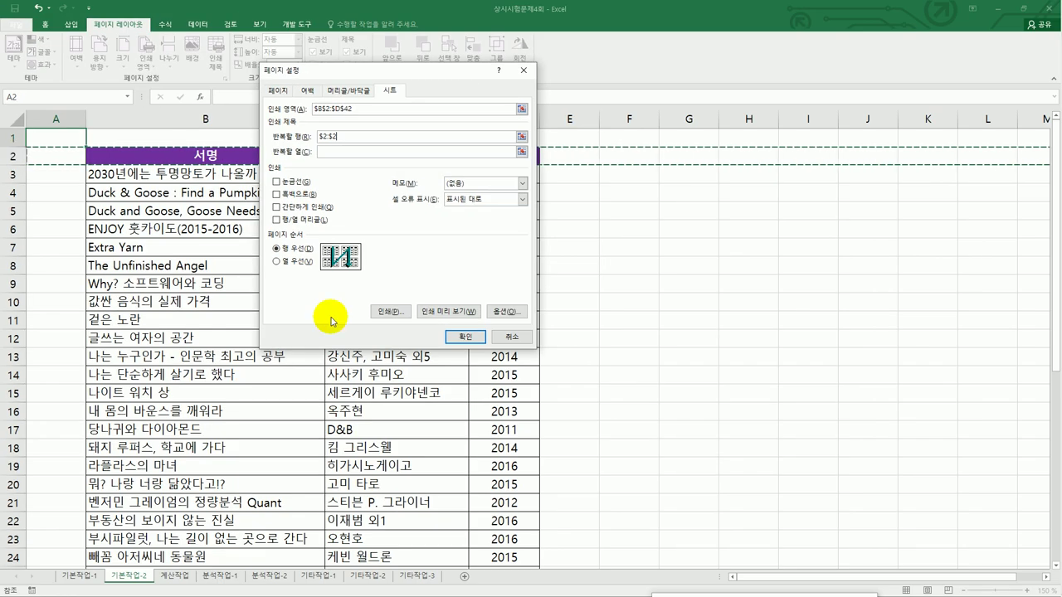
left_click(448, 337)
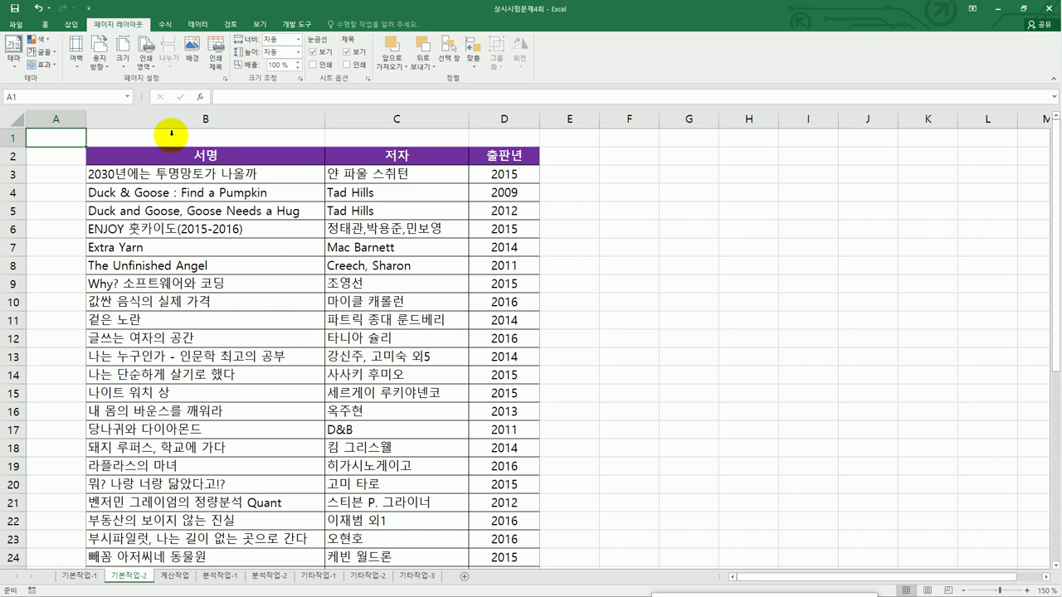
Check the 기본작업-2 sheet's layout and footer in the print preview, and return to the worksheet
left_click(16, 27)
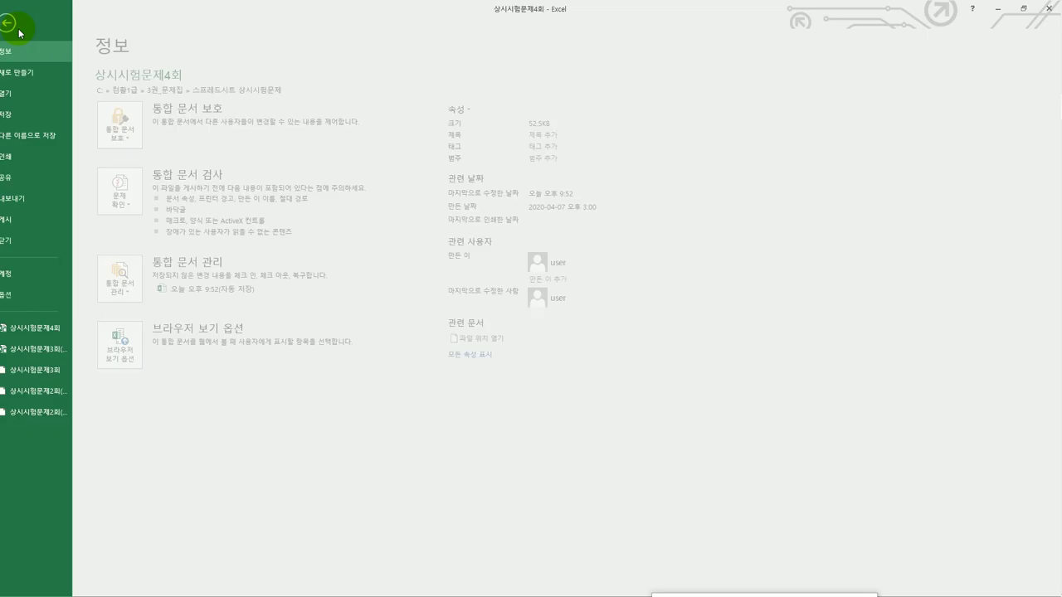
left_click(44, 157)
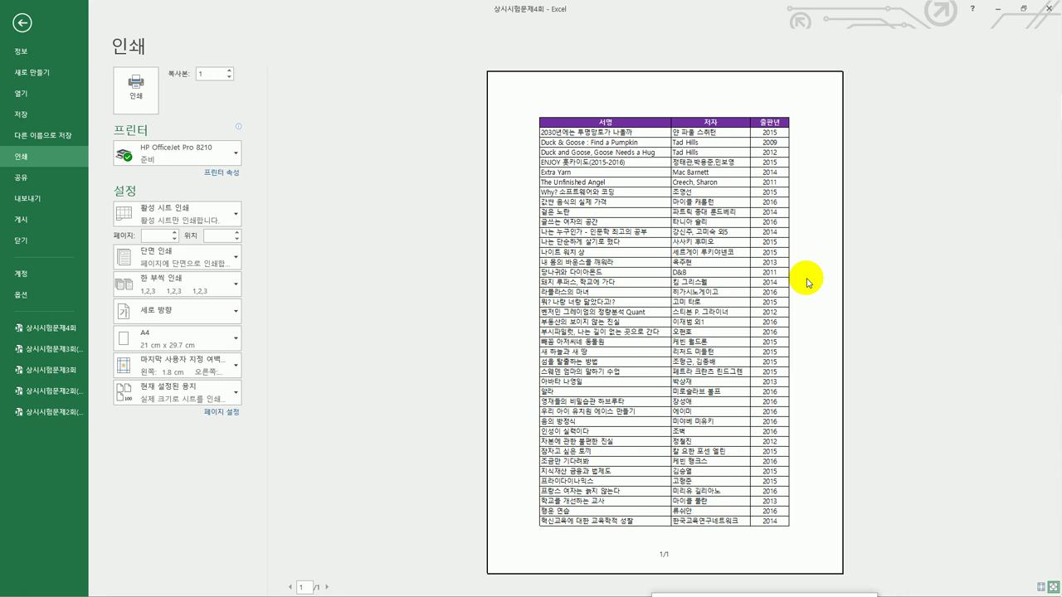
left_click(18, 26)
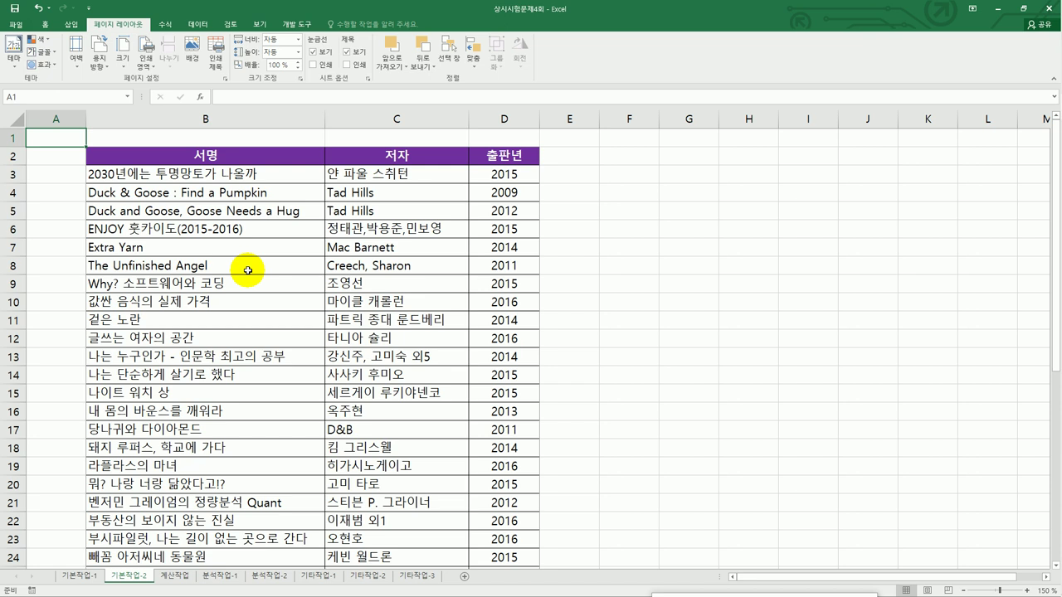
On the 계산작업 sheet, examine the 성명 and 관계 entries of 표2 against the first 부양공제 cell, D4
left_click(191, 580)
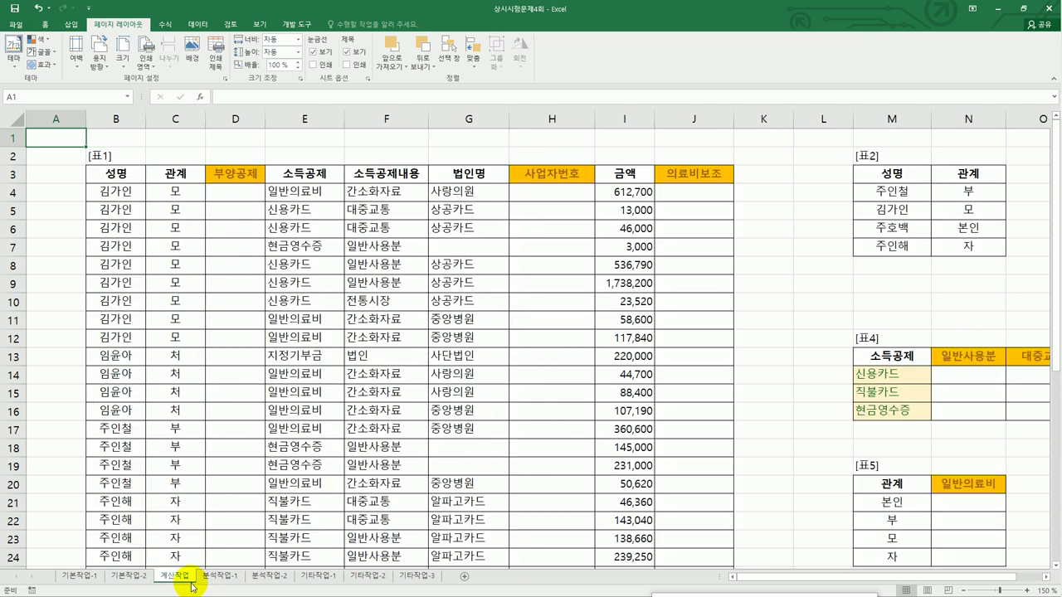
left_click(239, 192)
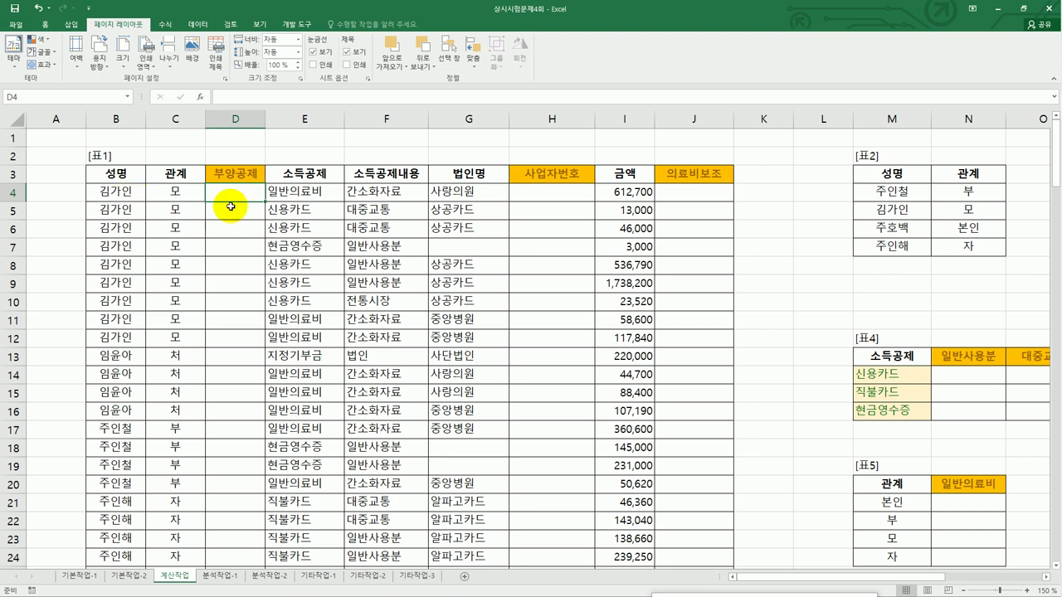
left_click_drag(878, 188, 882, 245)
left_click_drag(949, 191, 955, 251)
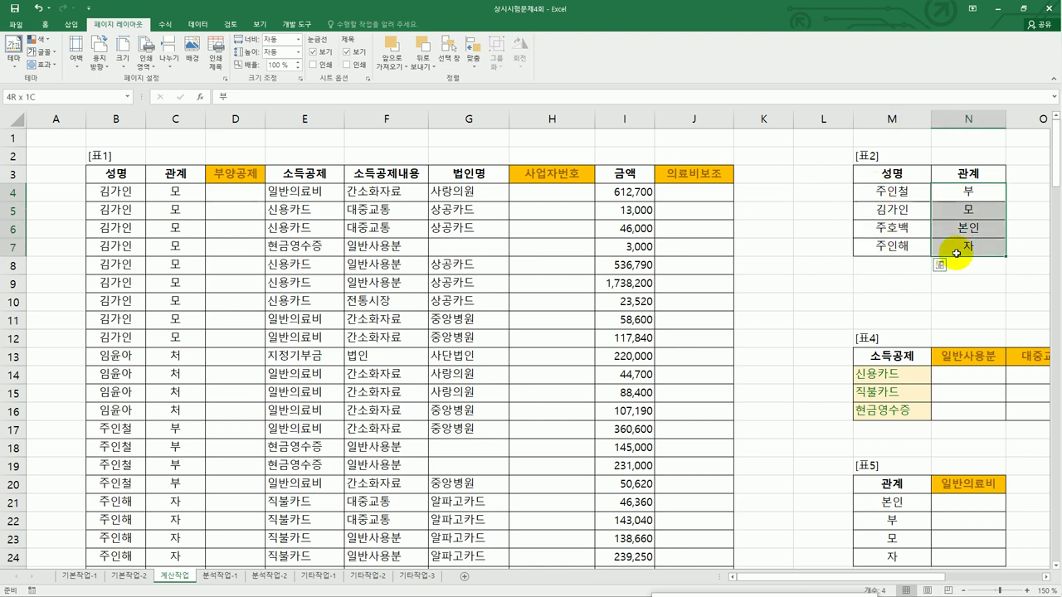
left_click(226, 192)
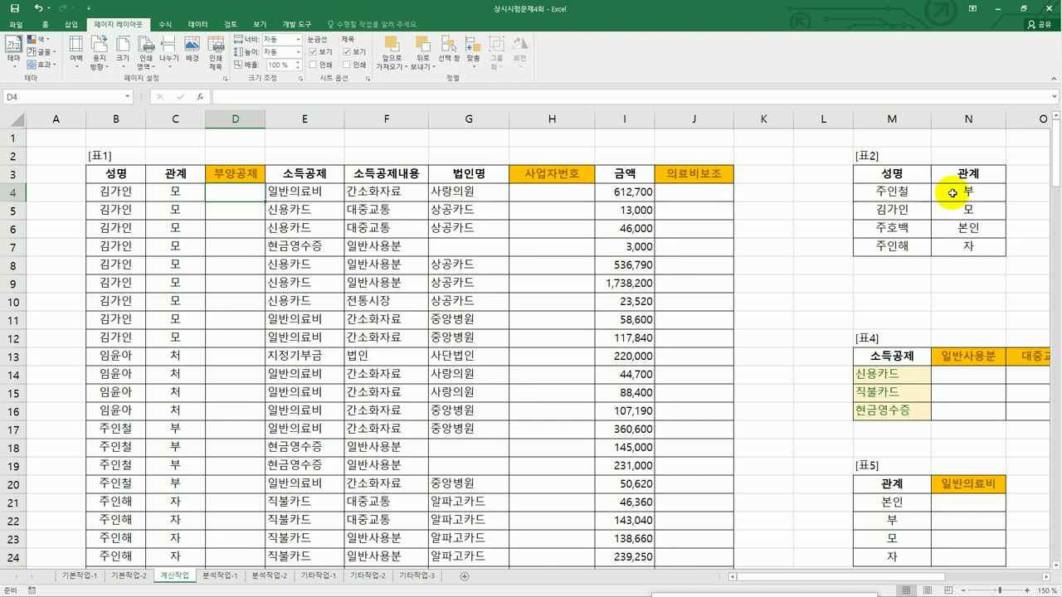
left_click(890, 209)
left_click(231, 195)
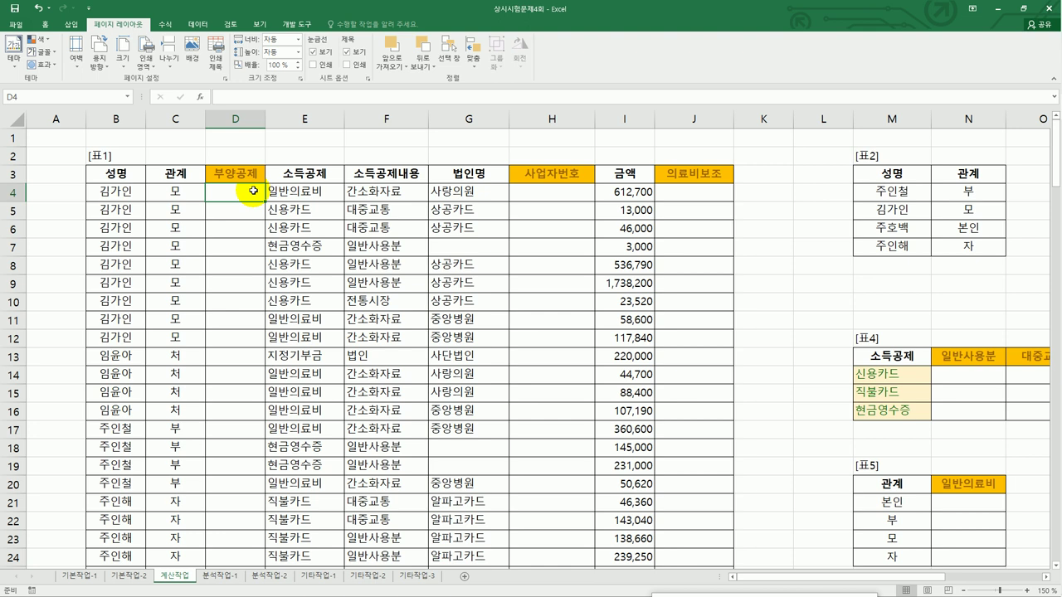
Start a MATCH function in D4 with the name in B4 as the lookup value
left_click(134, 193)
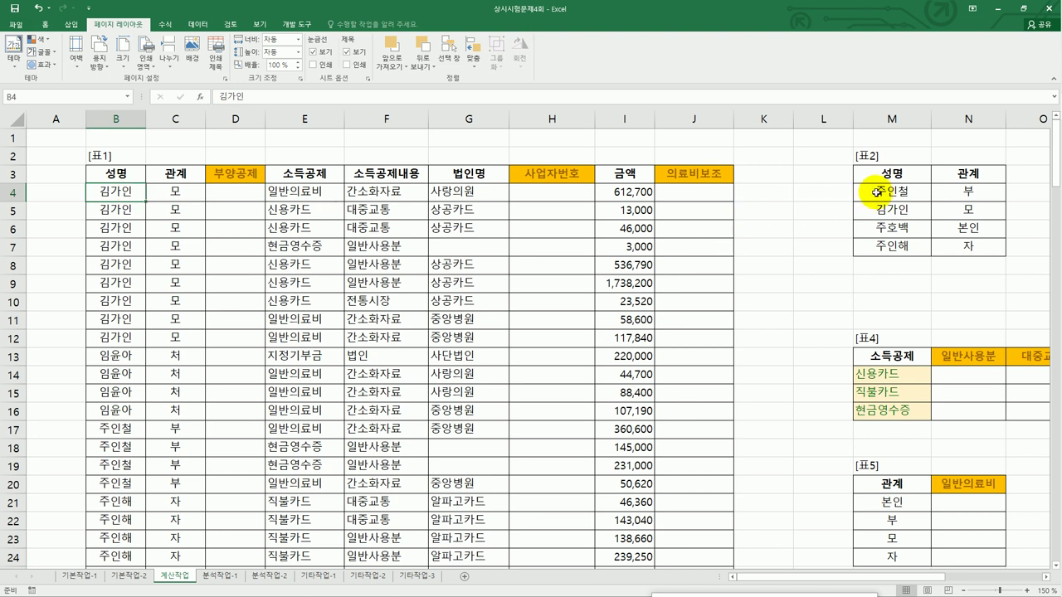
left_click_drag(877, 191, 881, 245)
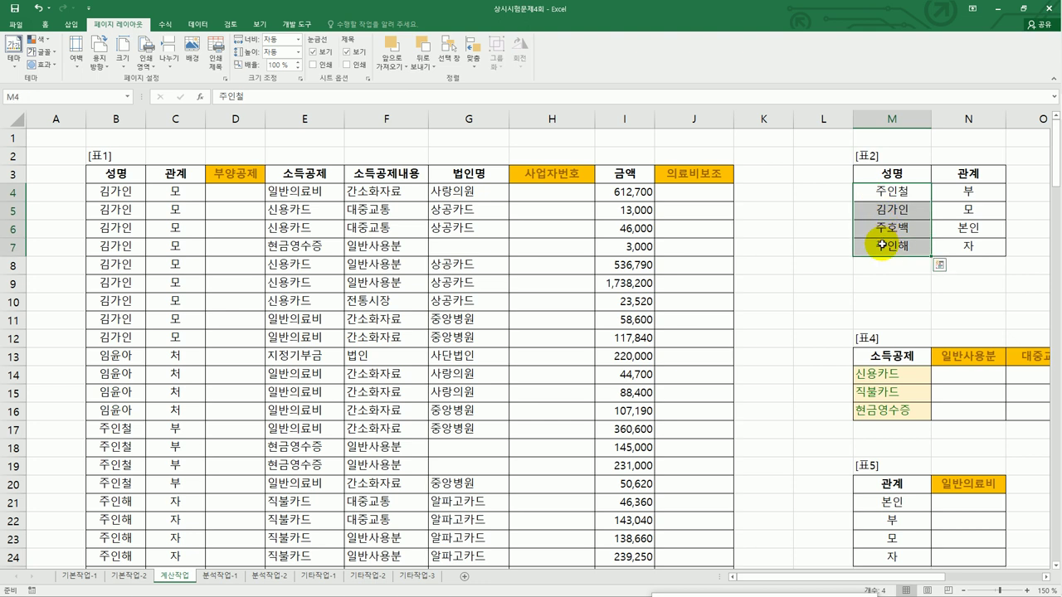
left_click(238, 194)
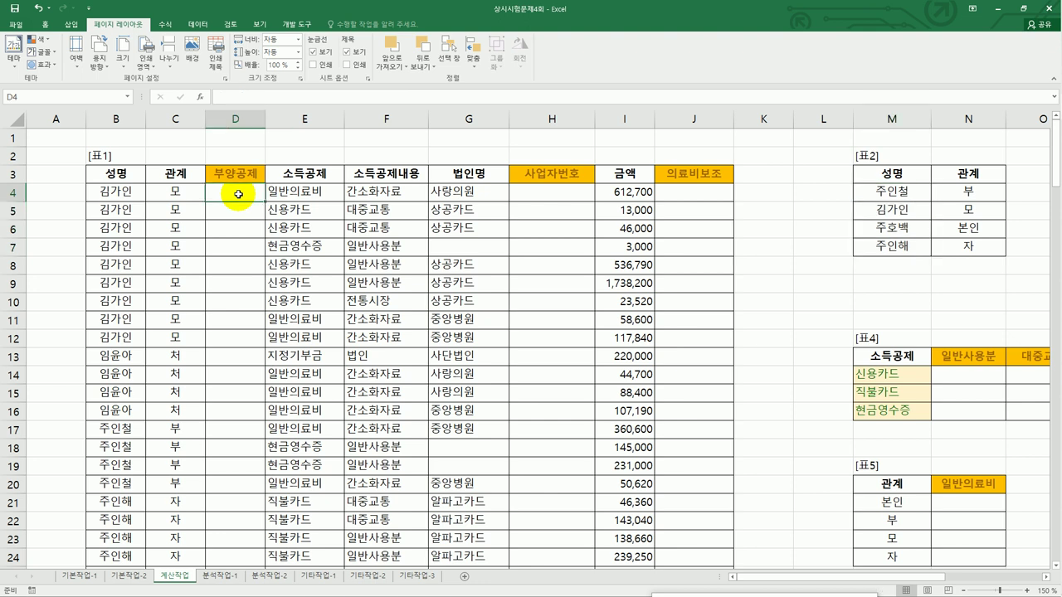
type("=m")
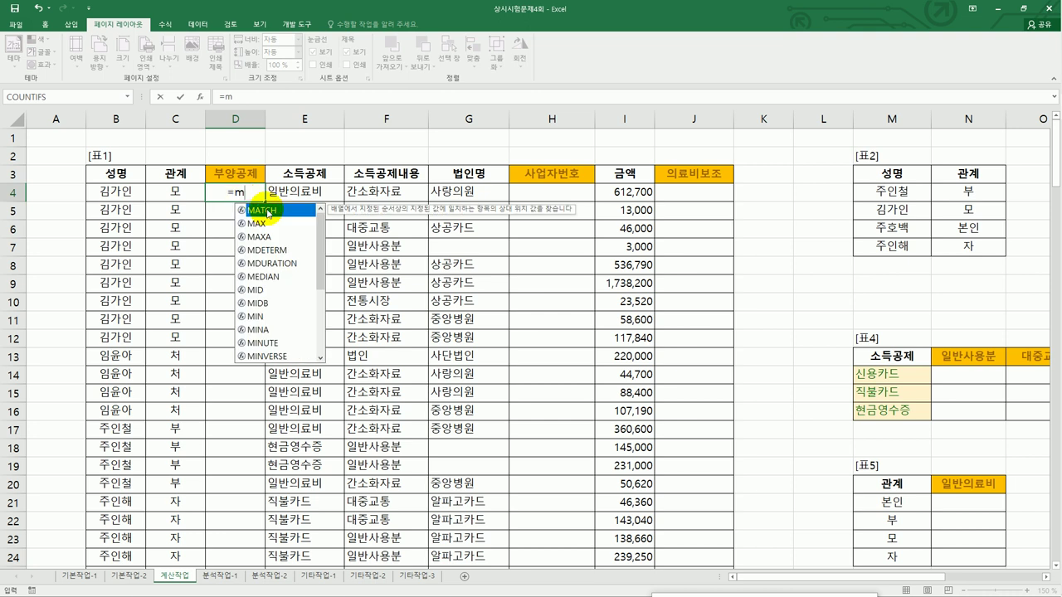
double_click(261, 211)
left_click(199, 98)
left_click_drag(345, 122, 512, 210)
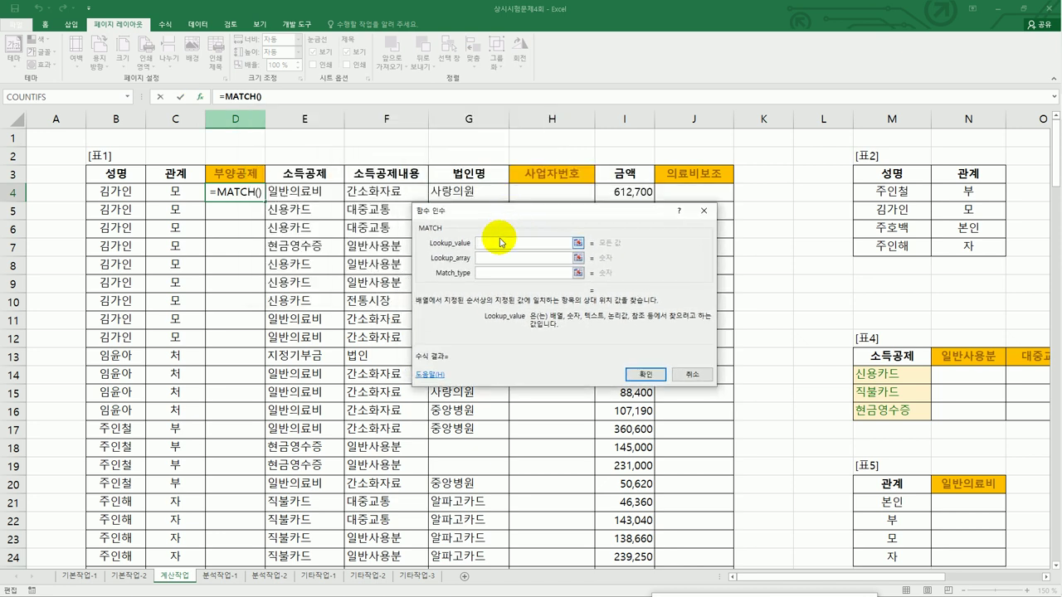
left_click(135, 195)
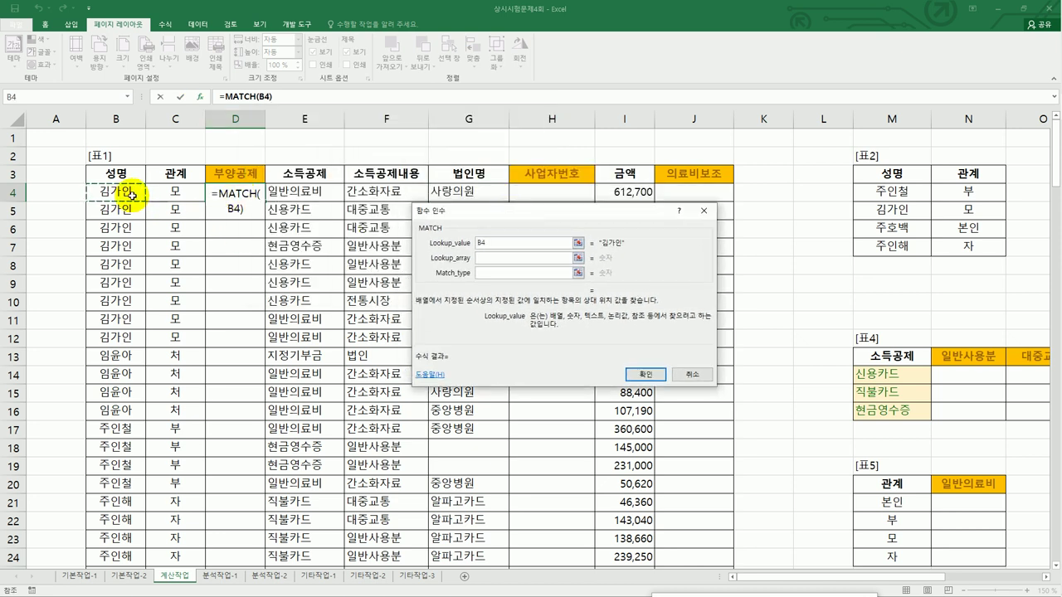
Set the MATCH lookup array to the absolute range $M$4:$M$7 with match type 0, and enter the formula
left_click(493, 258)
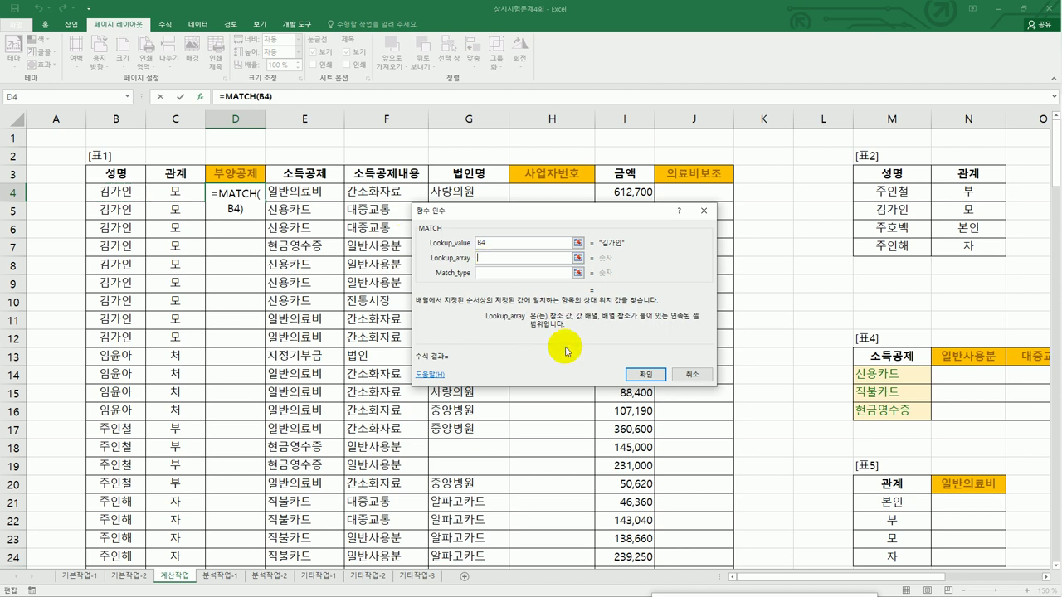
left_click_drag(892, 190, 889, 247)
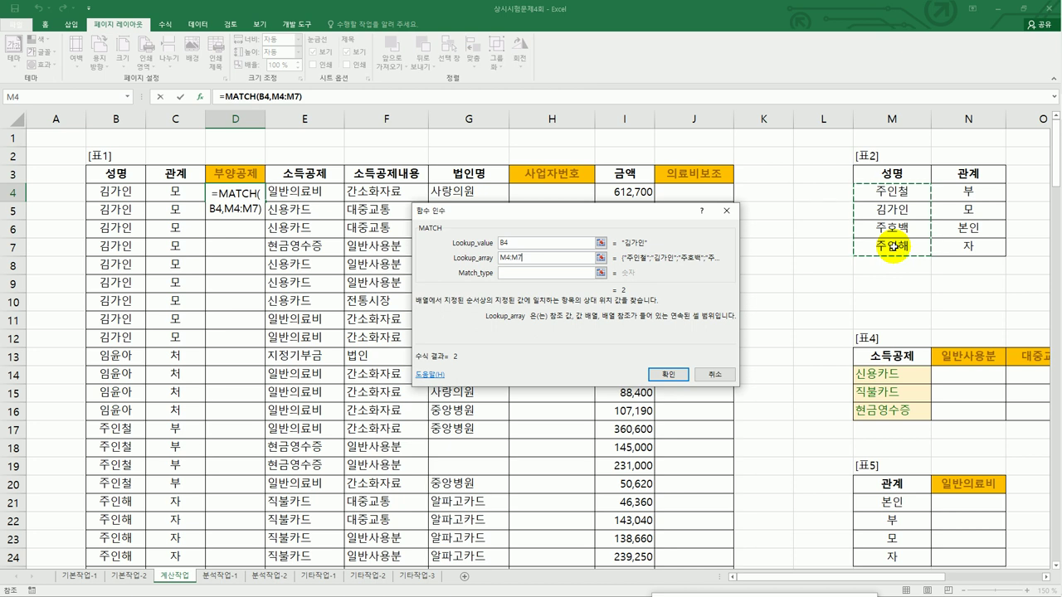
key("F4")
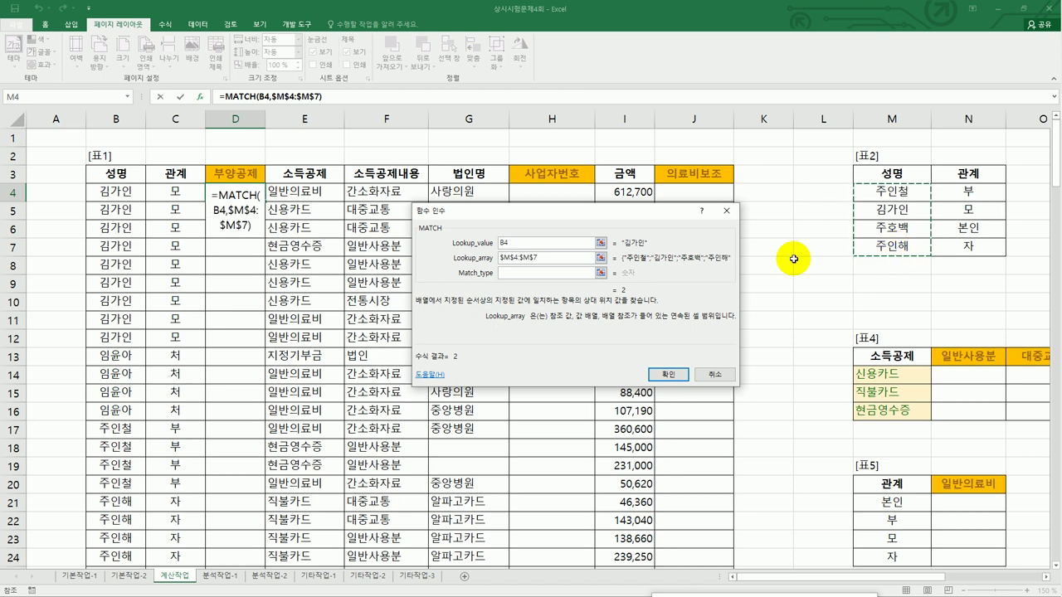
left_click(579, 275)
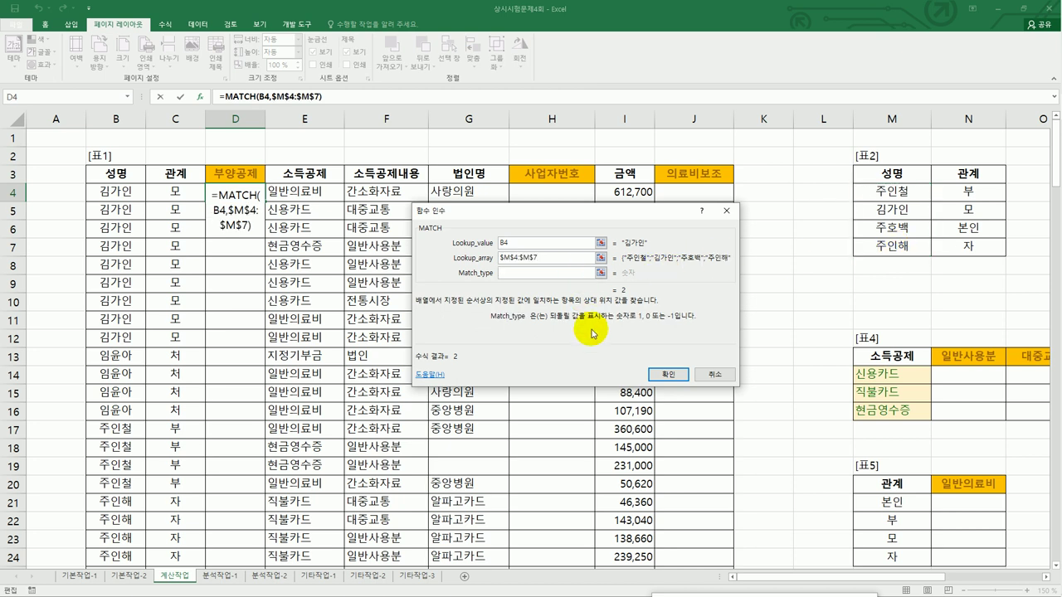
type("0")
left_click(670, 376)
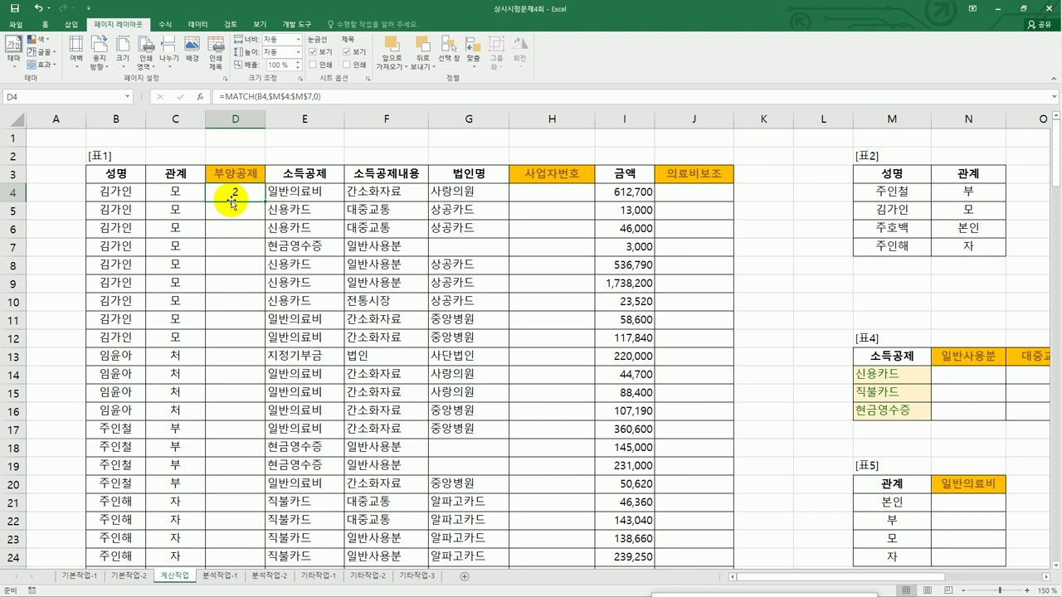
Fill D4's MATCH formula down the 부양공제 column and check the results against the names in 표2
left_click_drag(877, 195, 881, 245)
left_click(256, 197)
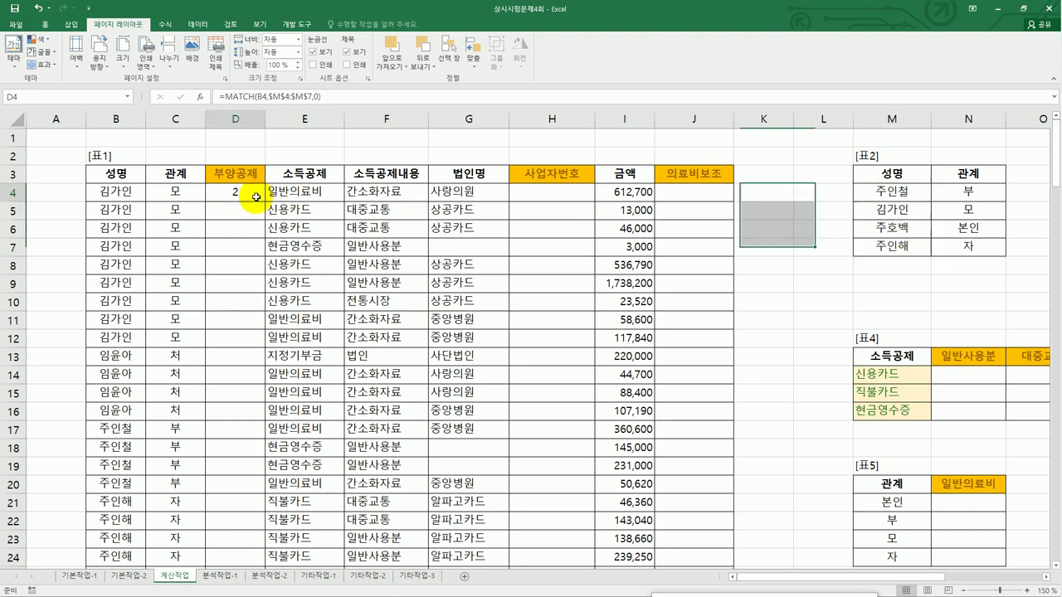
double_click(266, 202)
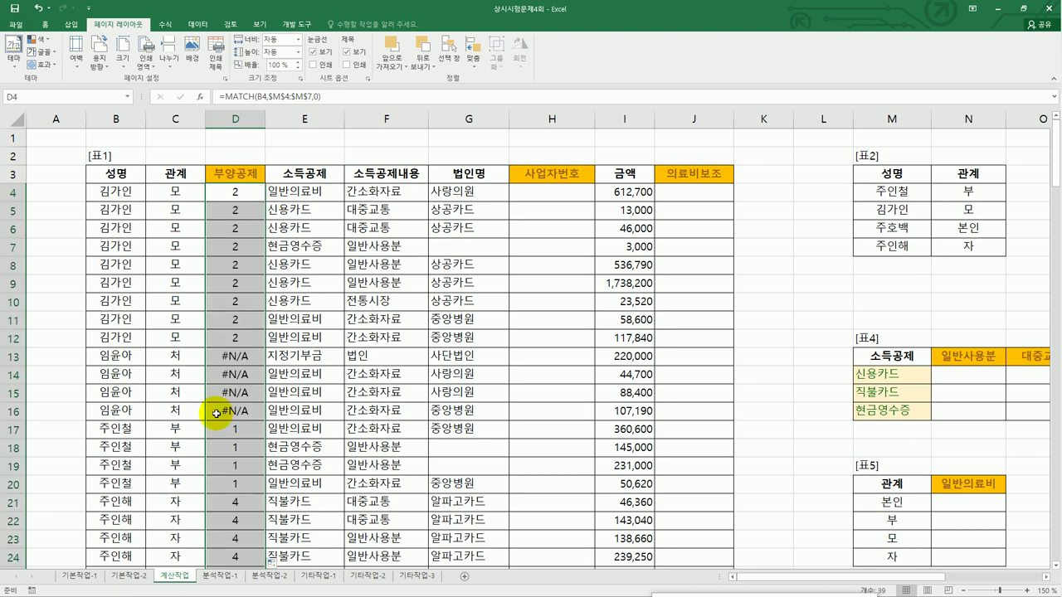
scroll(233, 429, "down", 4)
scroll(232, 429, "down", 4)
scroll(232, 428, "up", 8)
scroll(233, 429, "up", 1)
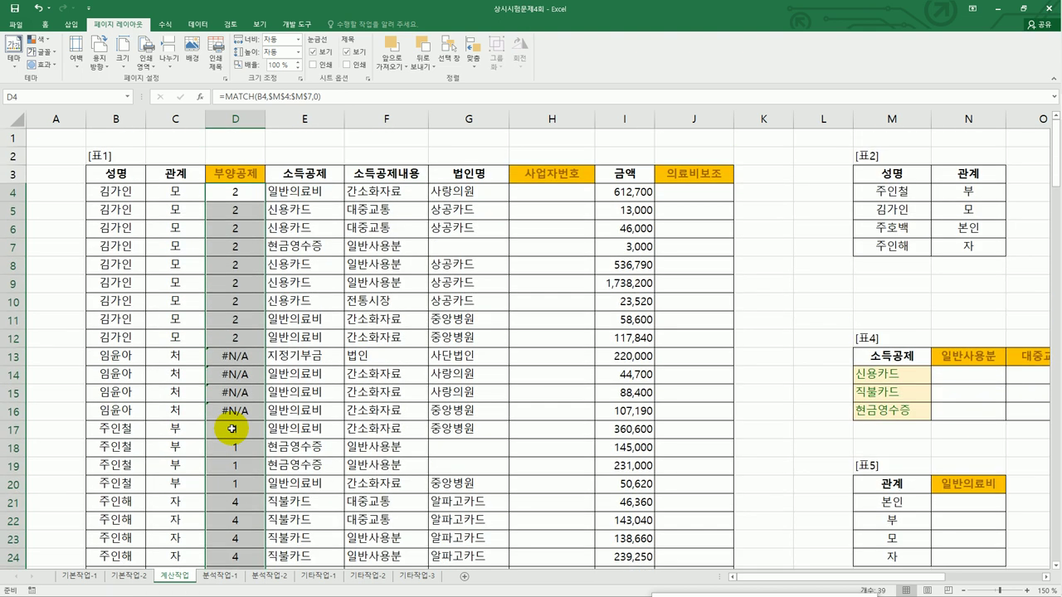
left_click(237, 361)
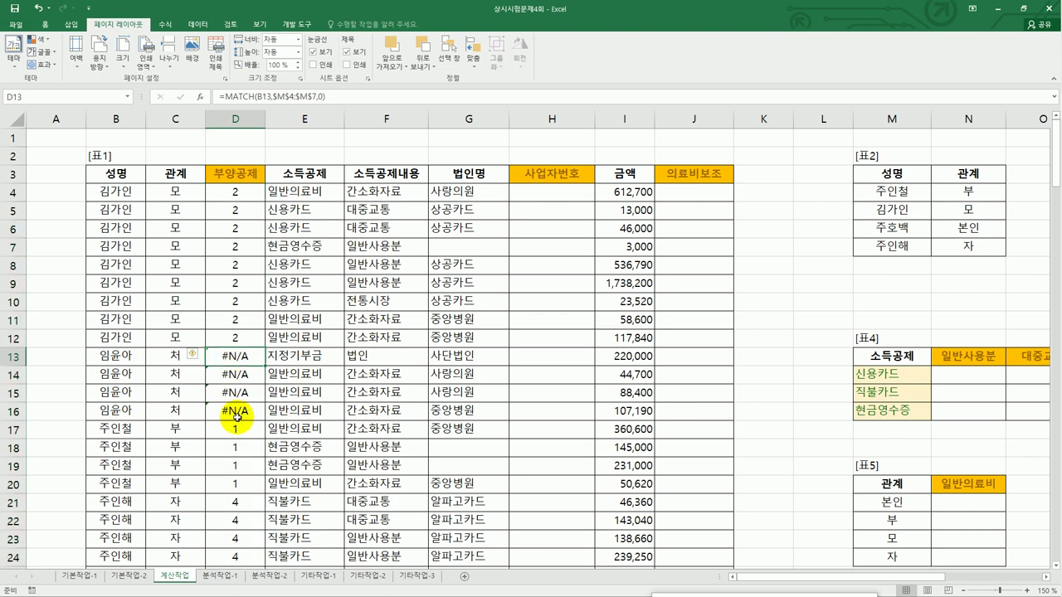
Wrap D4's MATCH formula in ISERROR so it reads =ISERROR(MATCH(B4,$M$4:$M$7,0))
left_click(252, 195)
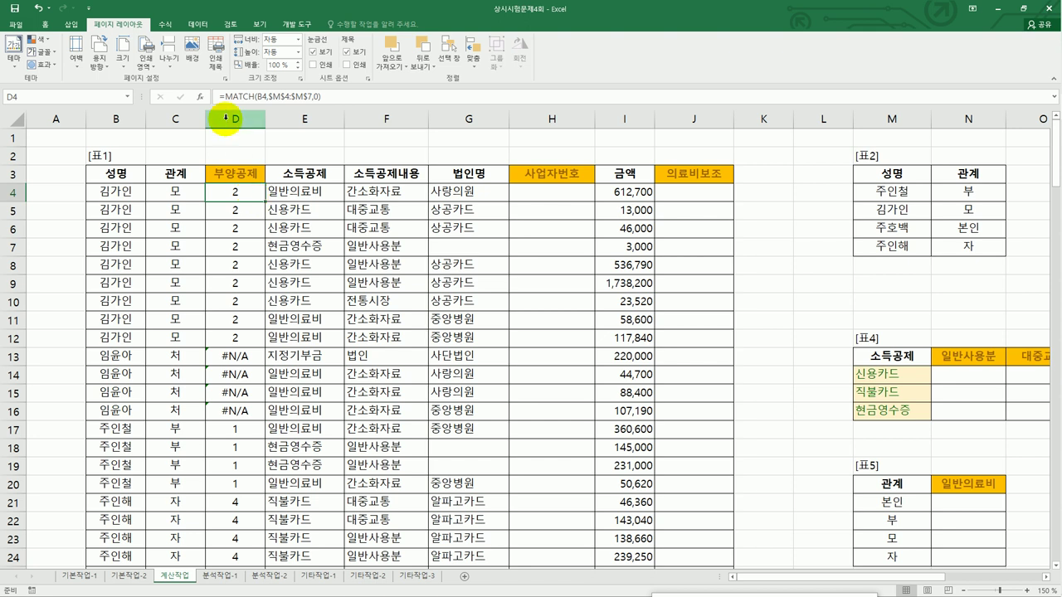
double_click(226, 198)
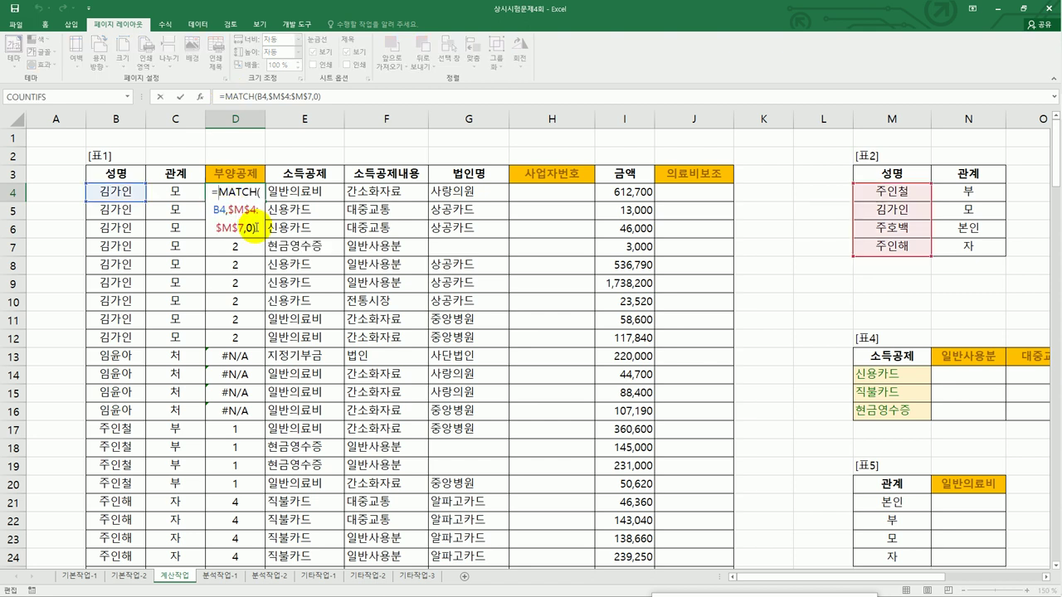
type("is")
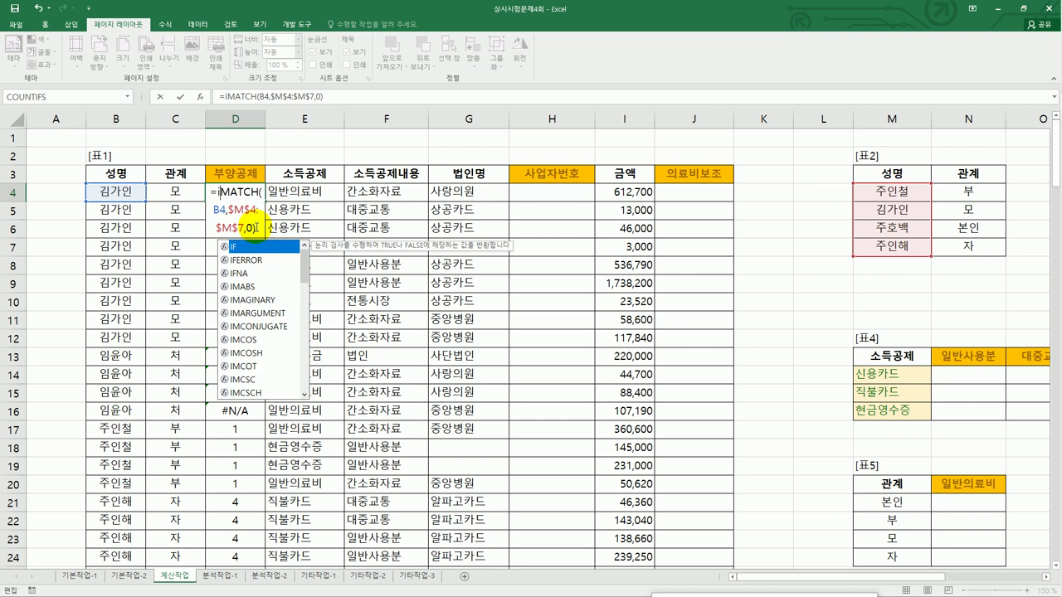
type("e")
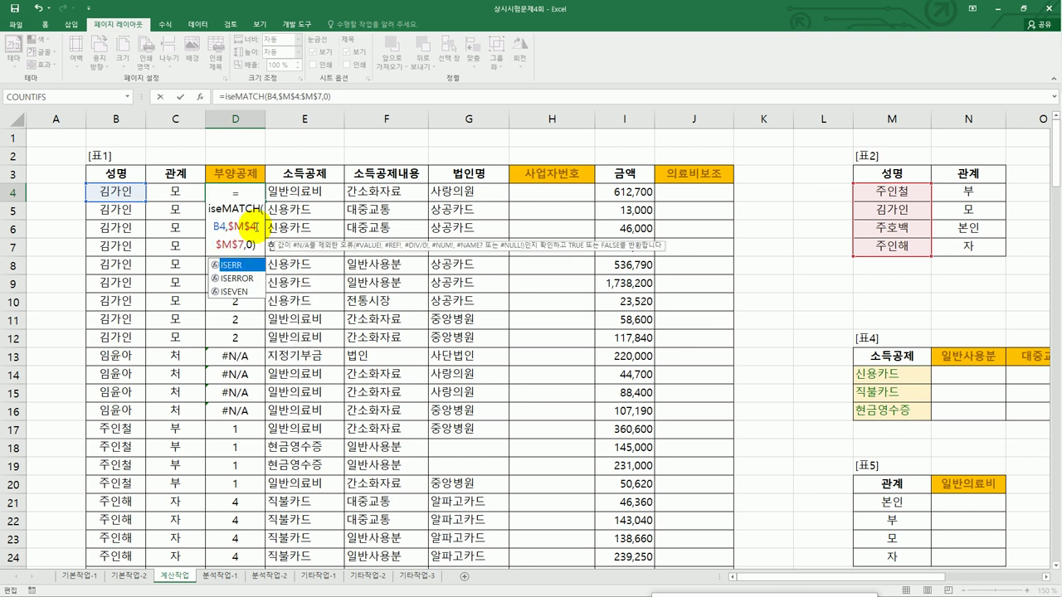
left_click(240, 279)
double_click(240, 279)
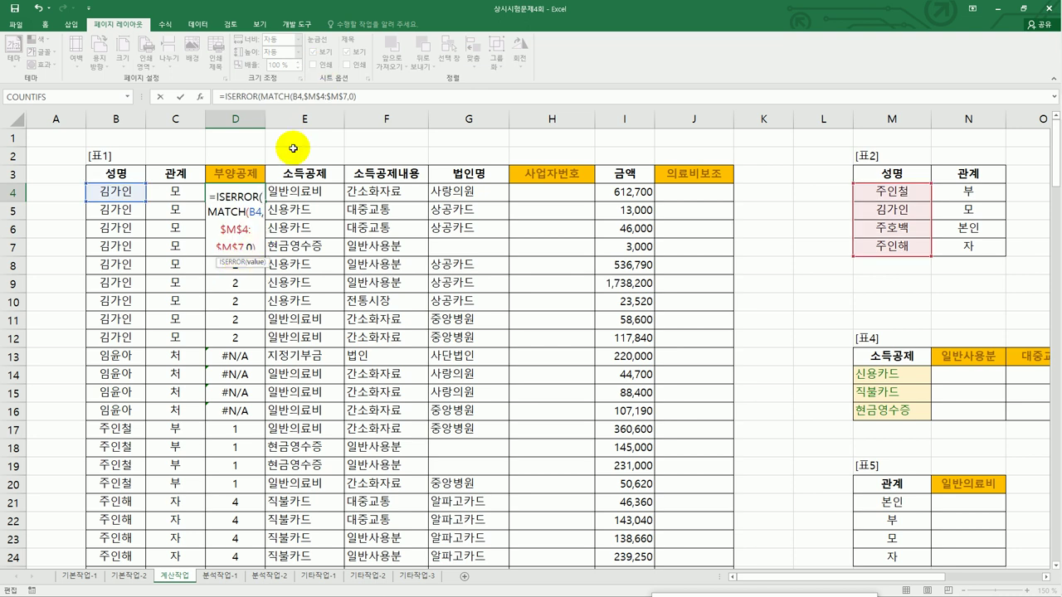
left_click(260, 245)
type(")")
key("Return")
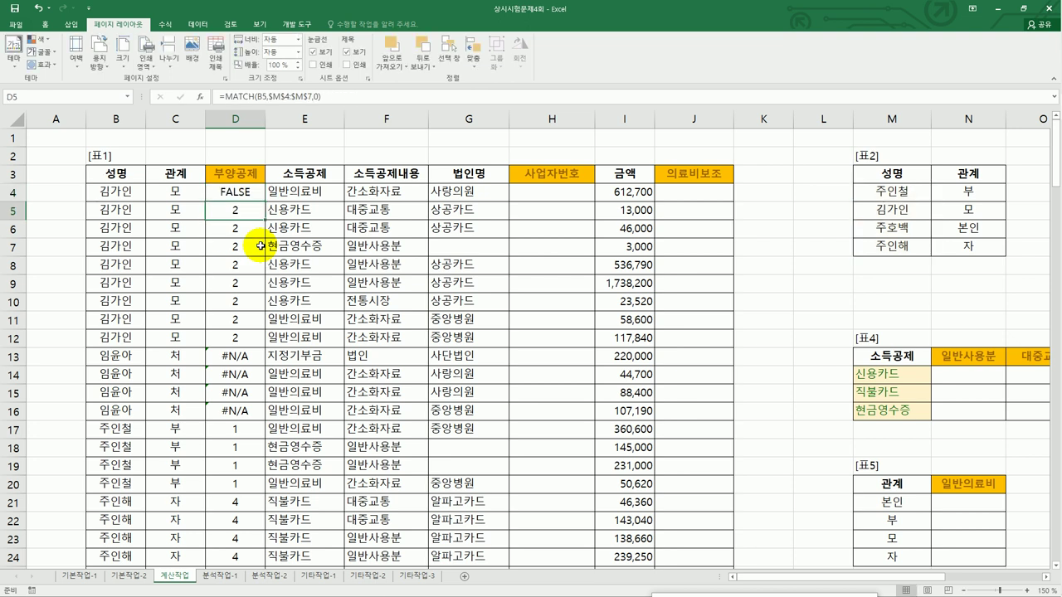
Fill D4's ISERROR formula down the 부양공제 column and check the results in D13:D16
left_click(247, 198)
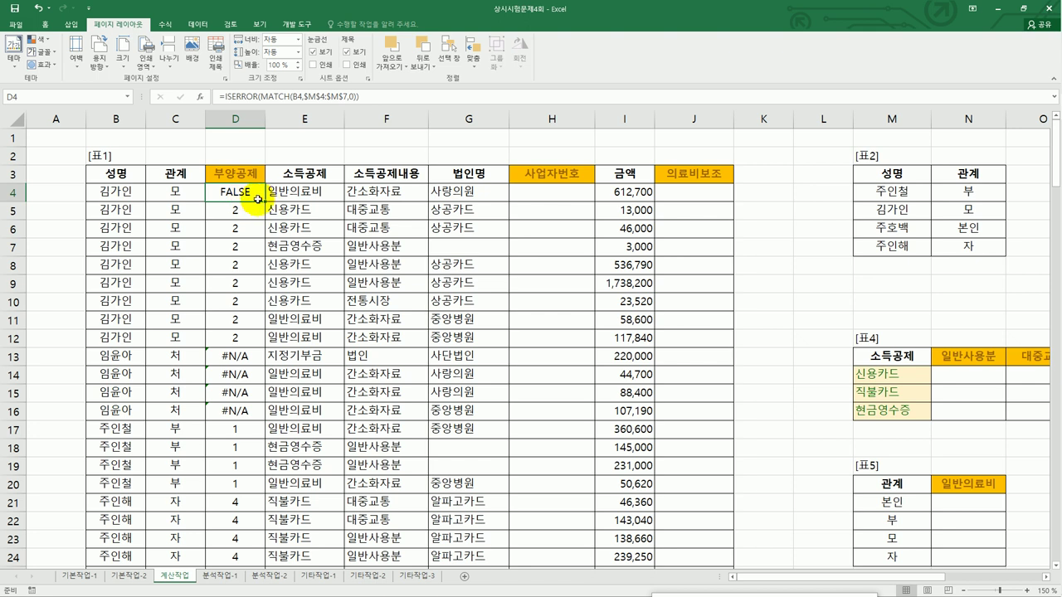
double_click(264, 201)
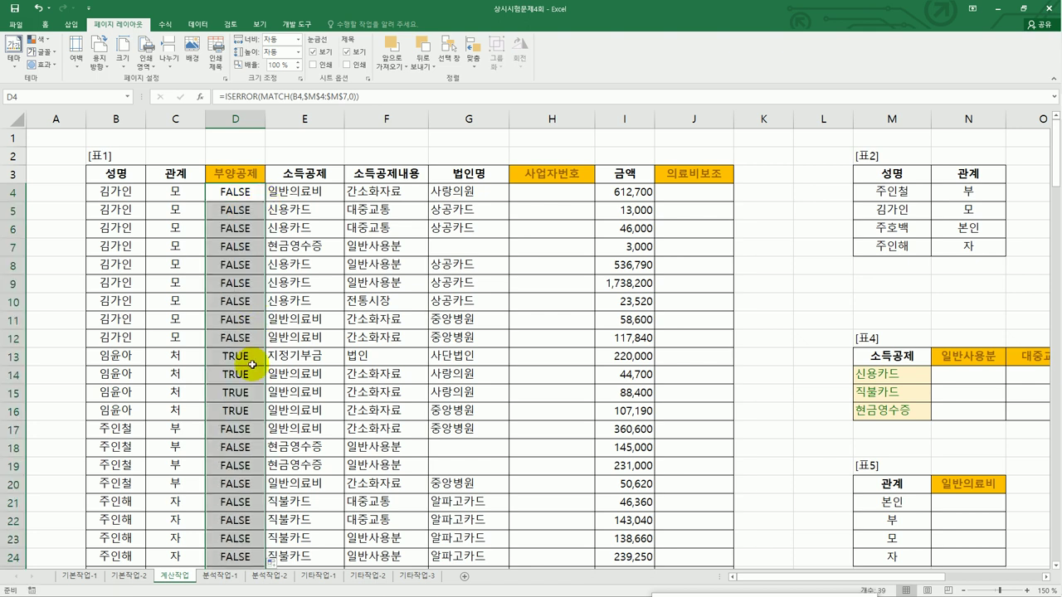
left_click_drag(228, 357, 235, 415)
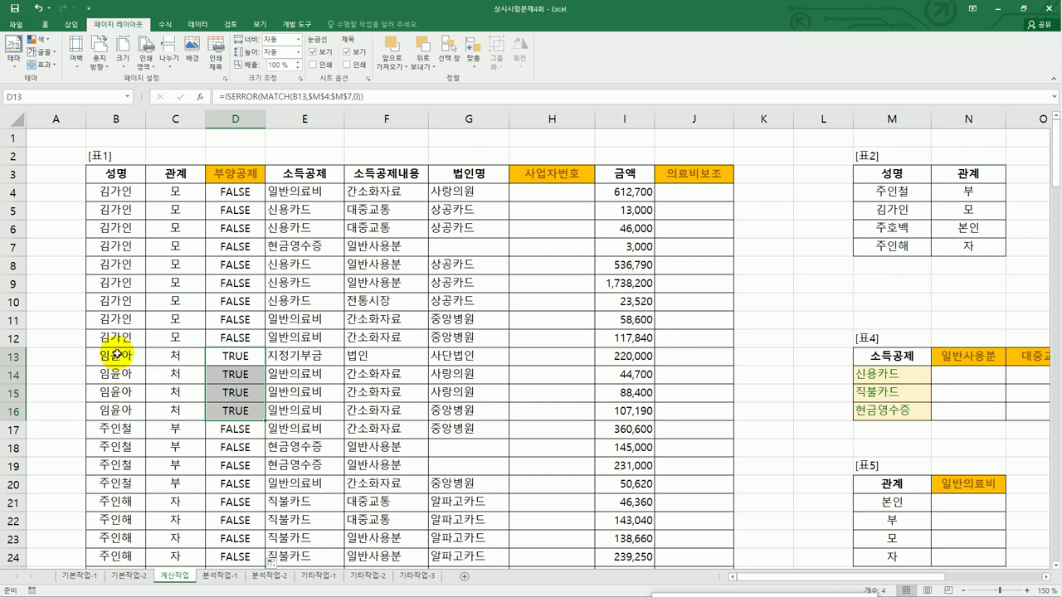
left_click_drag(245, 357, 254, 423)
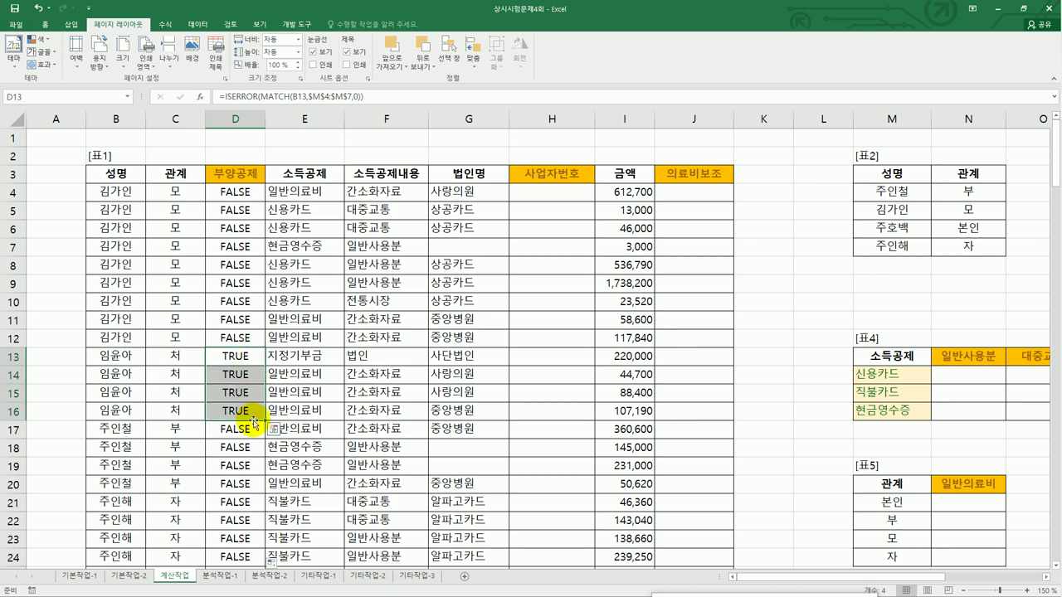
Wrap D4's ISERROR test in IF, returning "아니오" when true and "예" otherwise, and fill it down the 부양공제 column
left_click(236, 191)
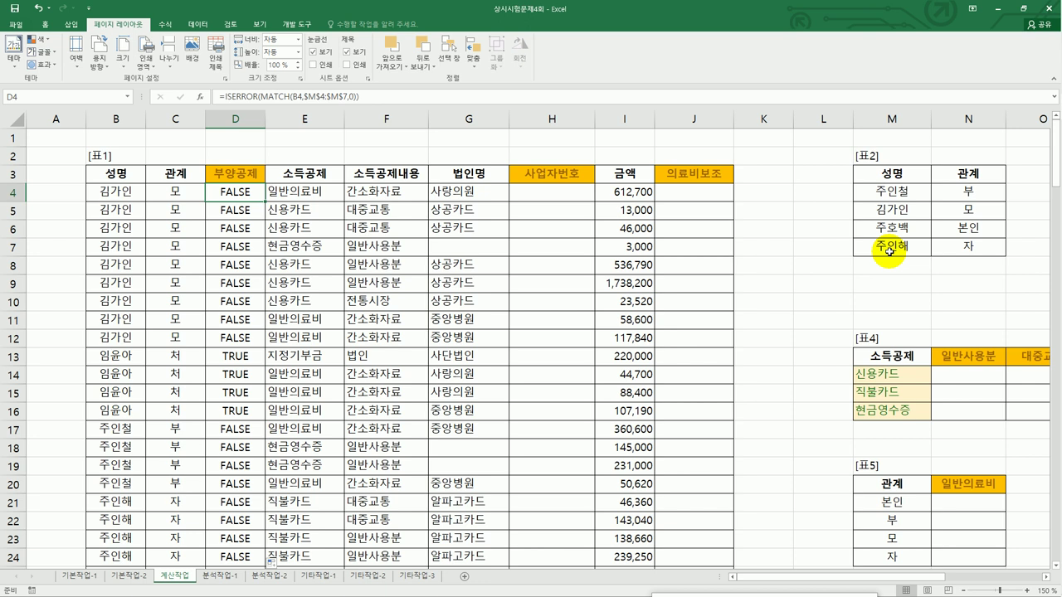
double_click(249, 192)
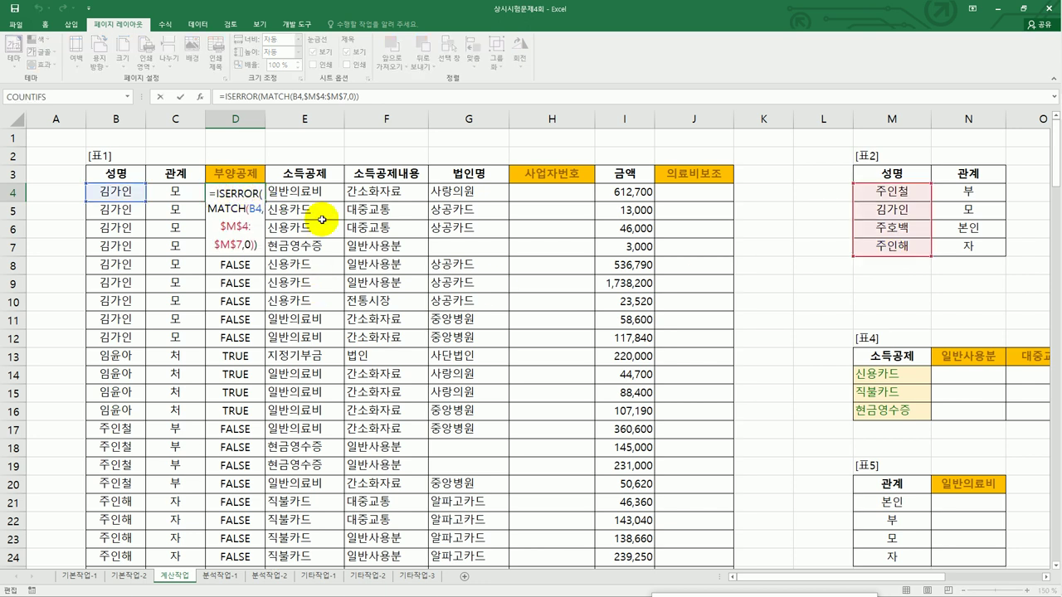
type("if(")
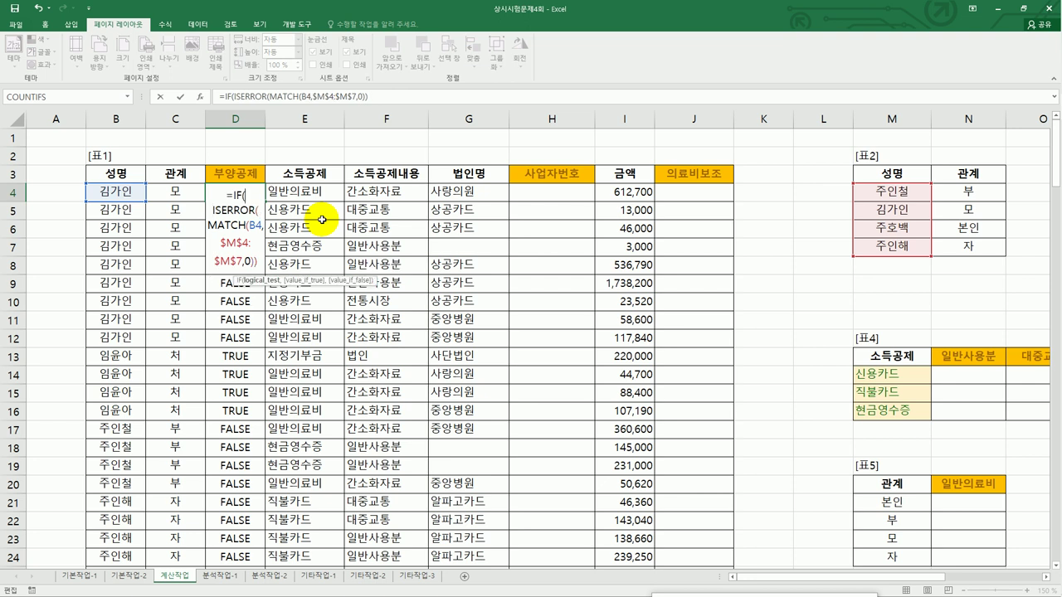
left_click(256, 261)
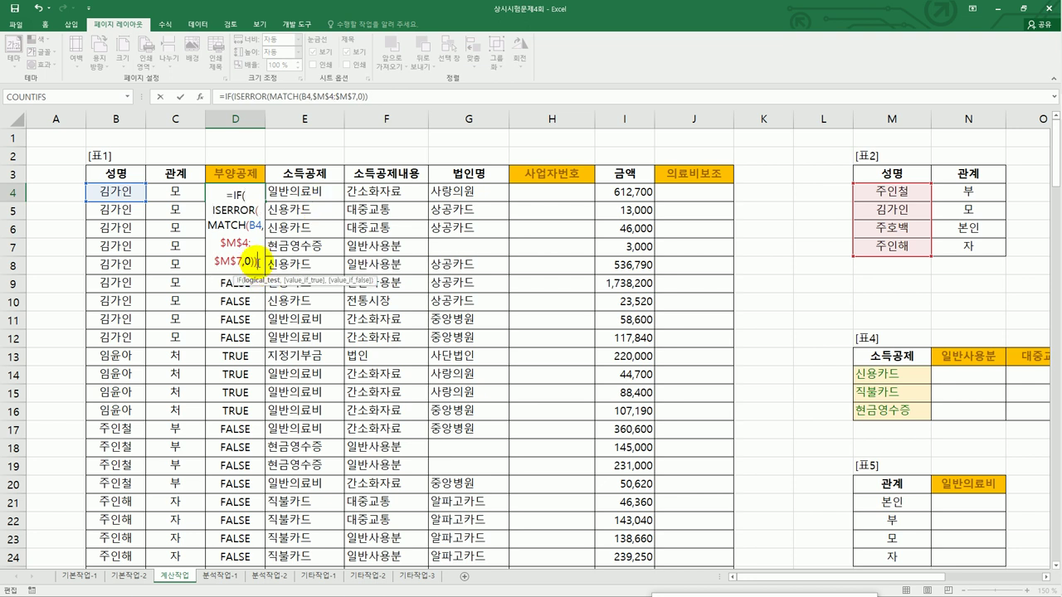
type("),")
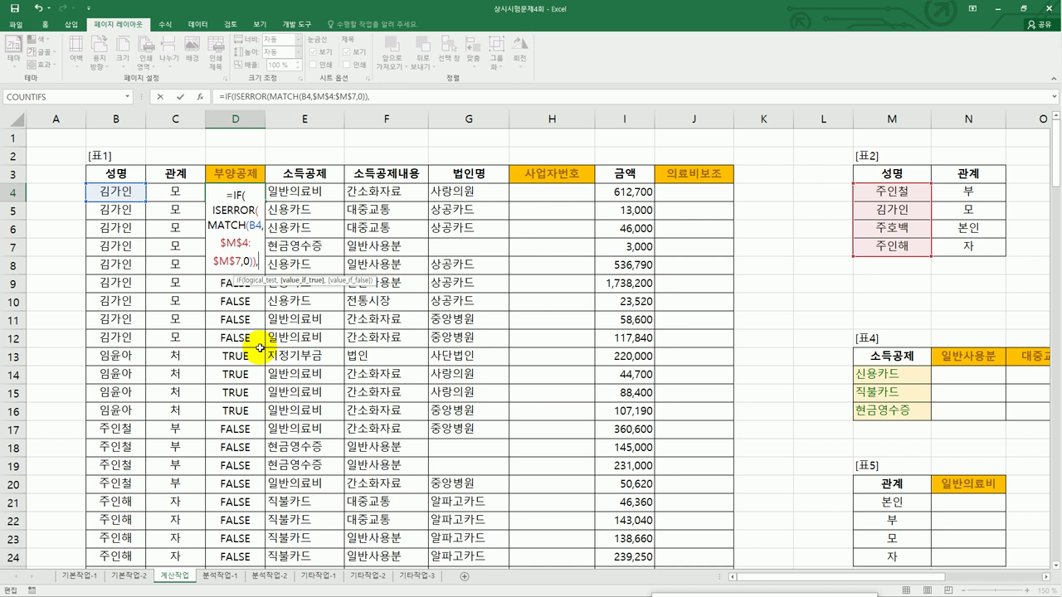
type("\"아니오\"")
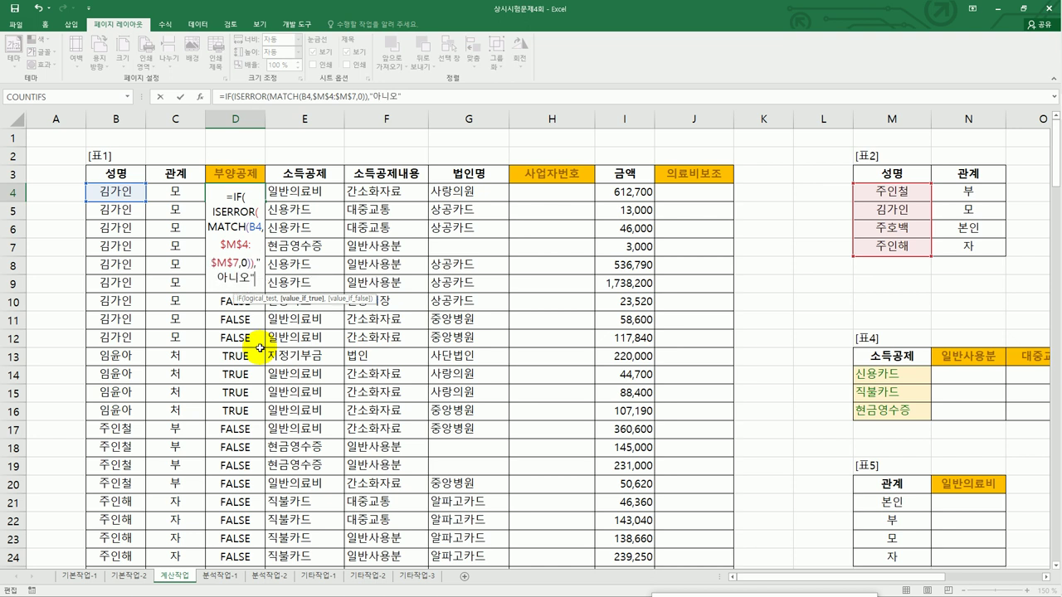
type(",\"")
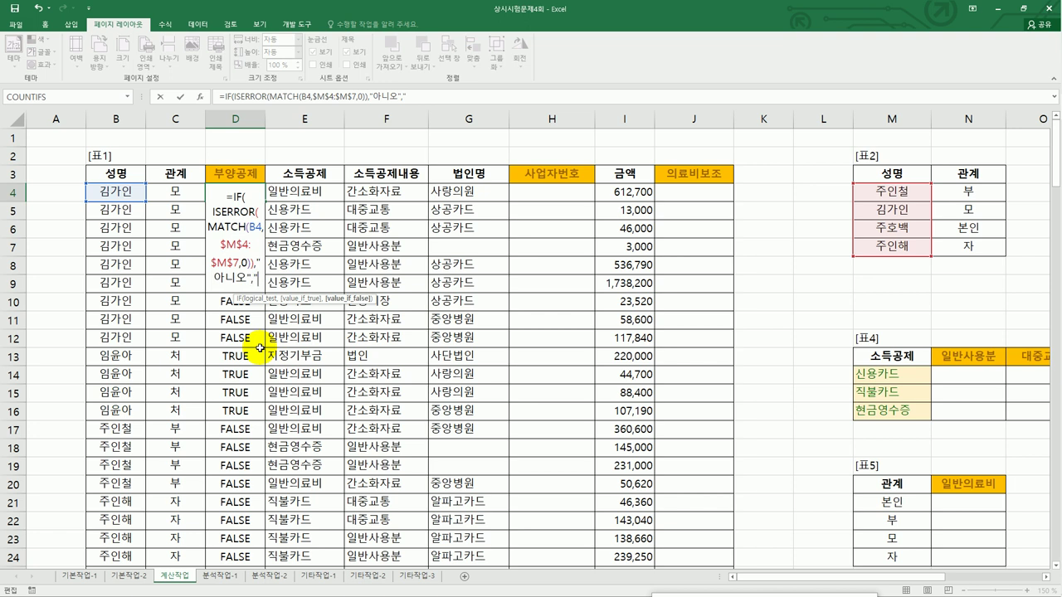
type("ㅇ")
type("ㅖ")
type("\"")
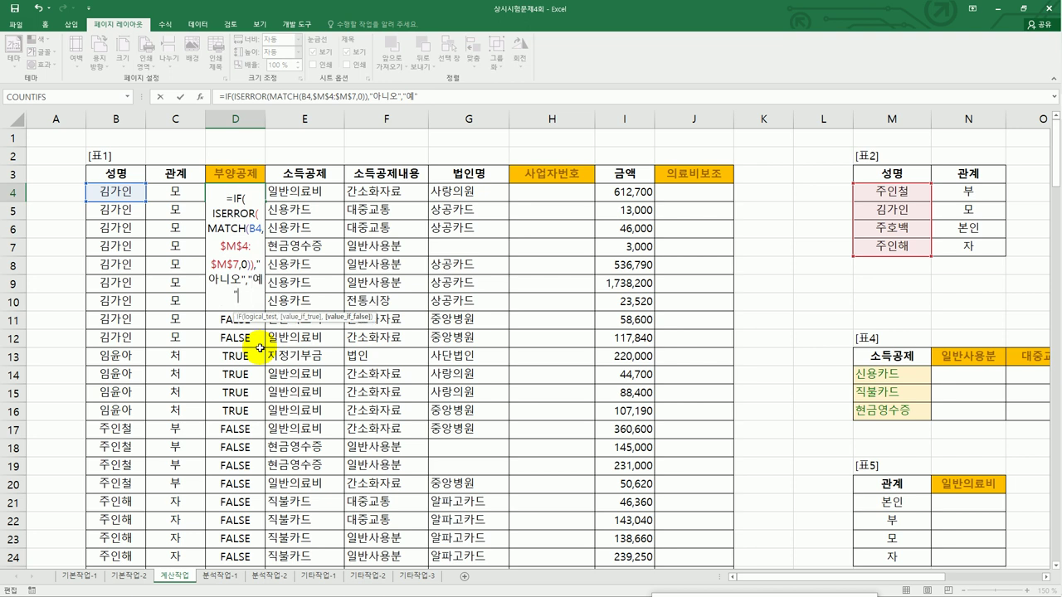
type(")")
key("Return")
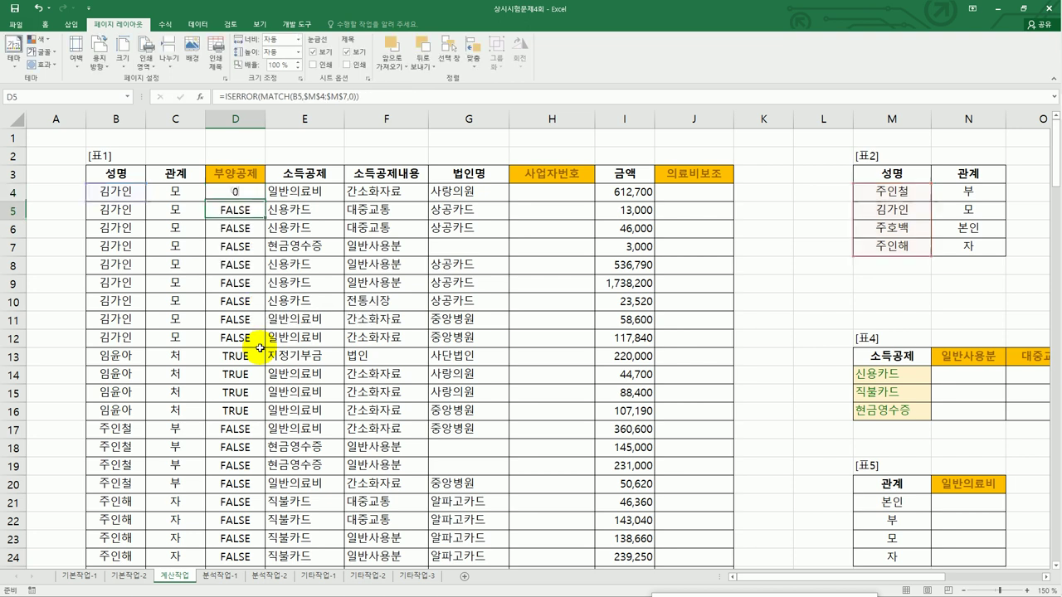
left_click(253, 196)
double_click(259, 204)
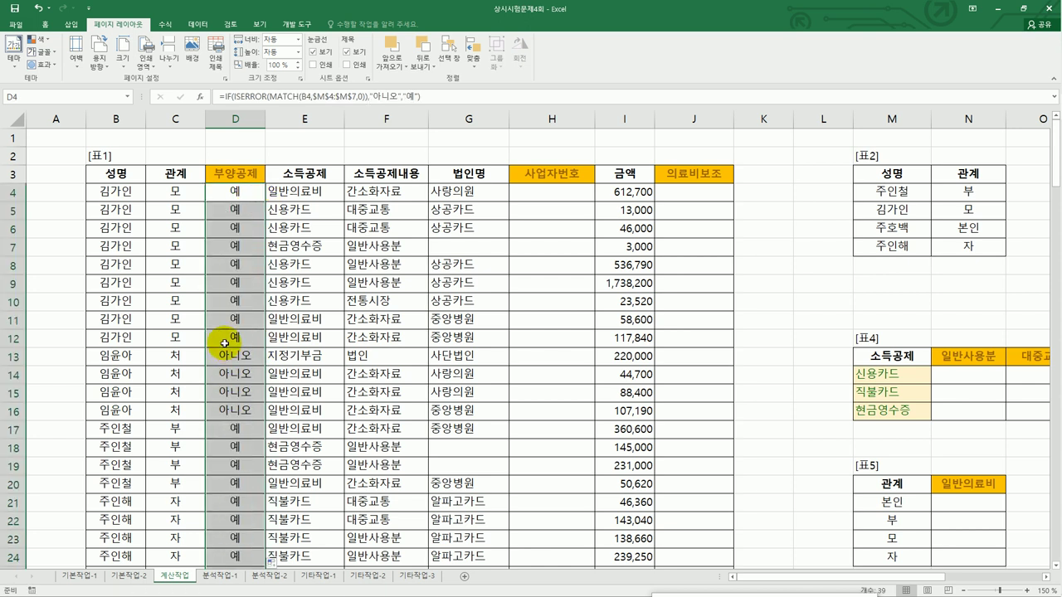
Compare the 법인명 entries in 표1 with the 사업자번호 list in 표3
left_click(234, 193)
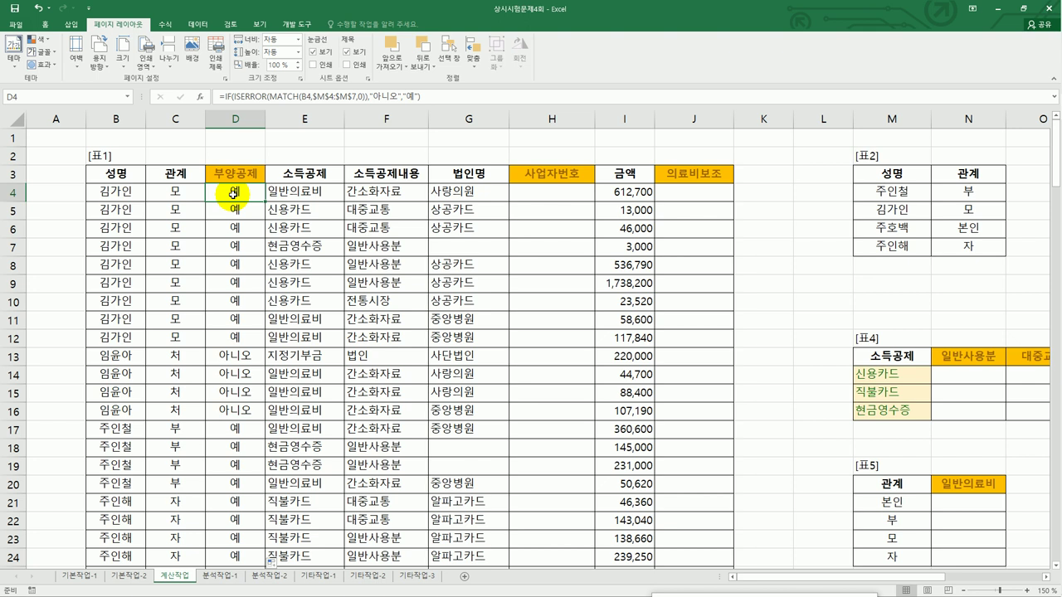
left_click(453, 196)
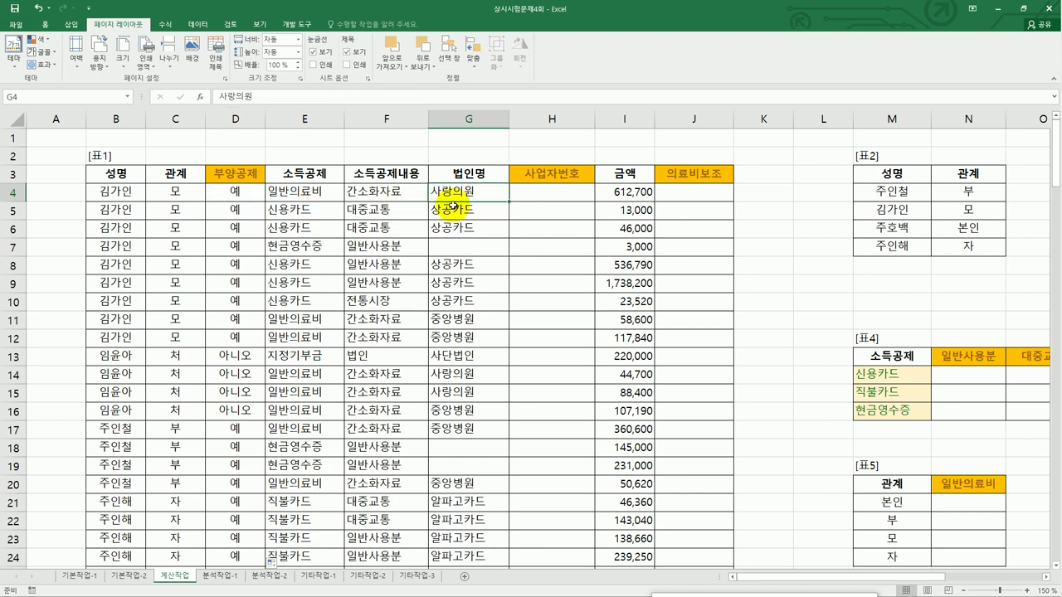
left_click_drag(859, 581, 920, 569)
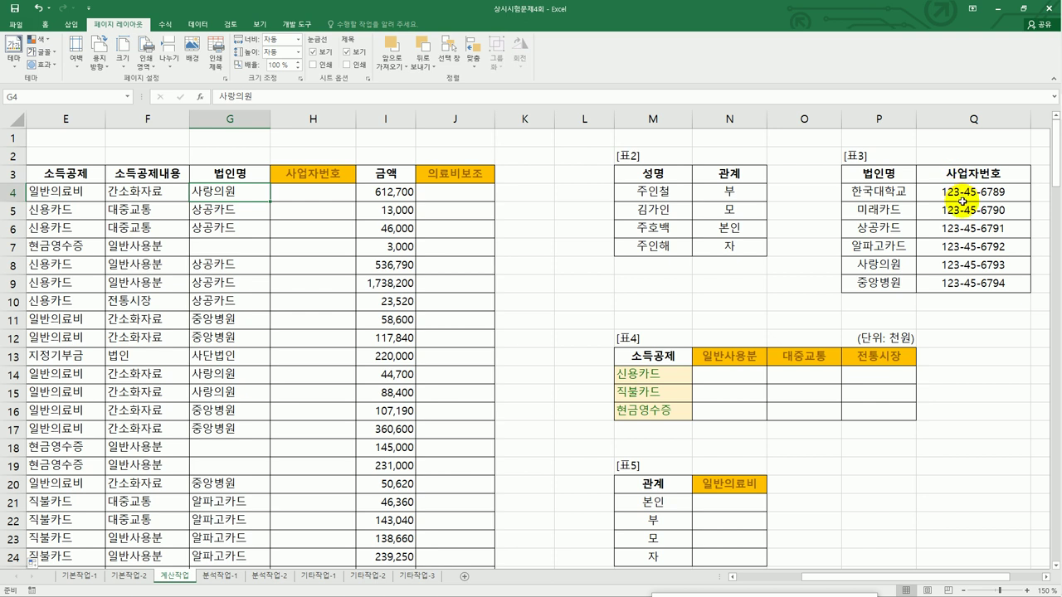
left_click_drag(967, 193, 978, 282)
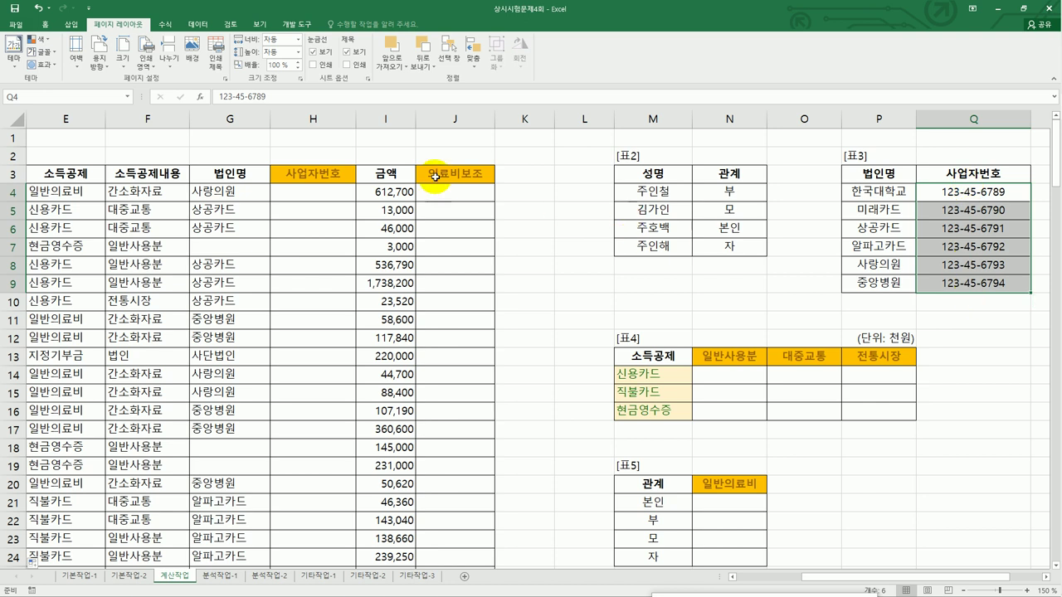
left_click(286, 197)
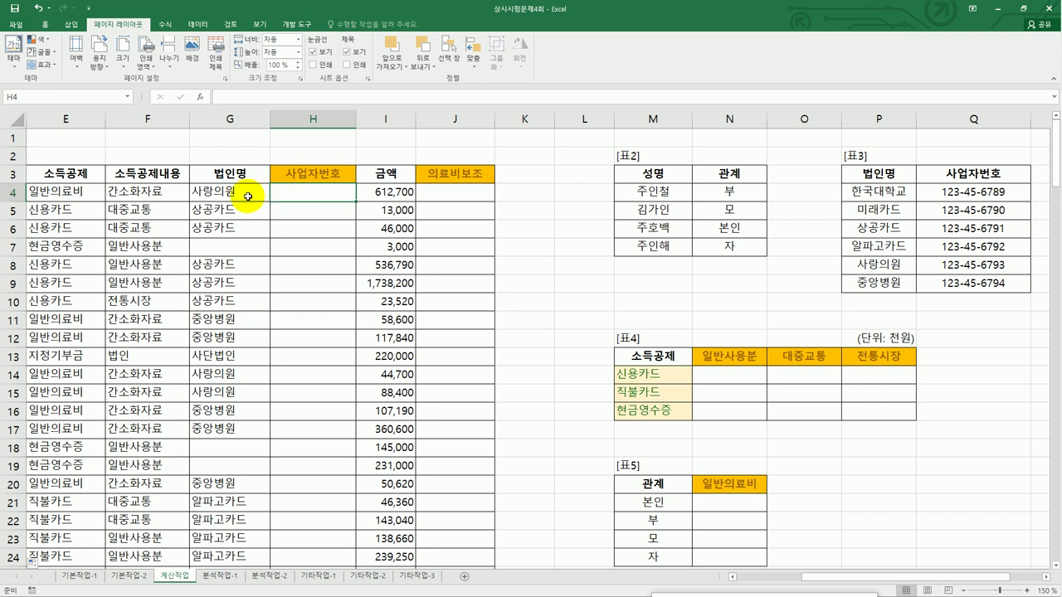
left_click(248, 197)
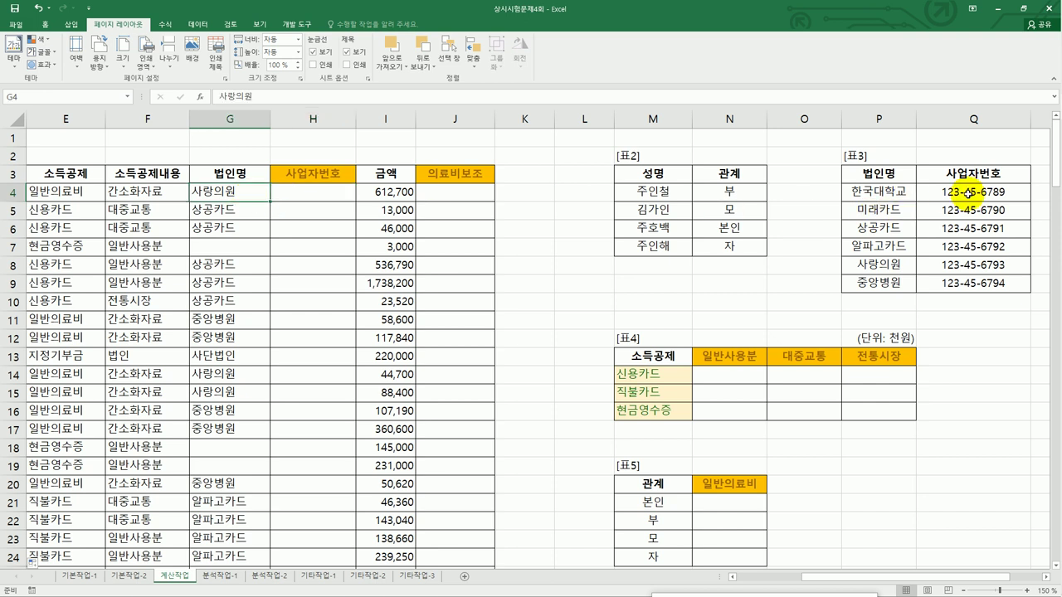
Start a VLOOKUP formula in H4 under 사업자번호 with G4 as the lookup value
left_click(332, 196)
type("=피")
key("BackSpace")
key("BackSpace")
type("vl")
key("Tab")
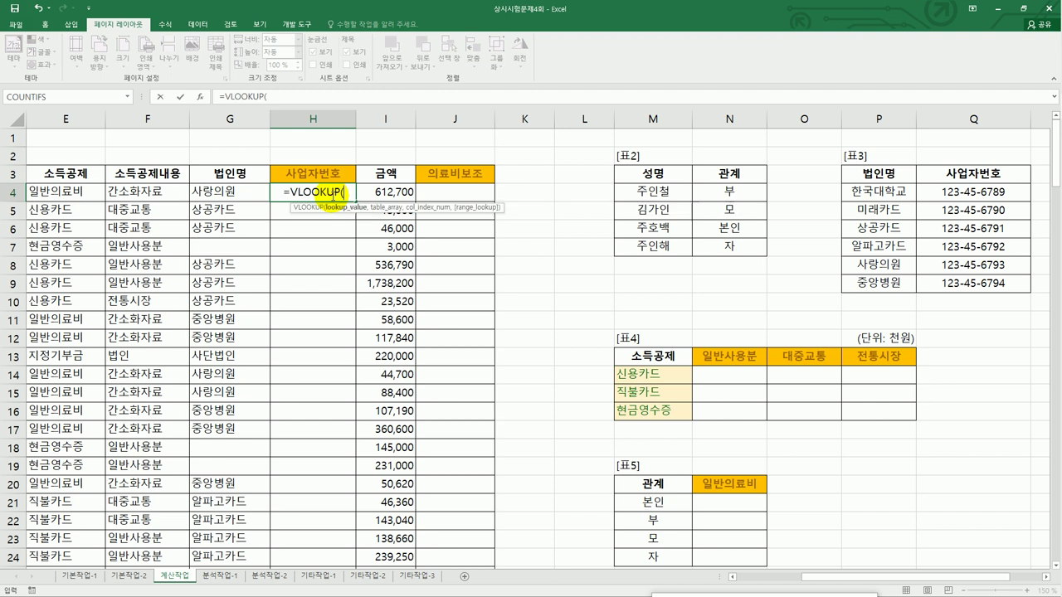
left_click(231, 196)
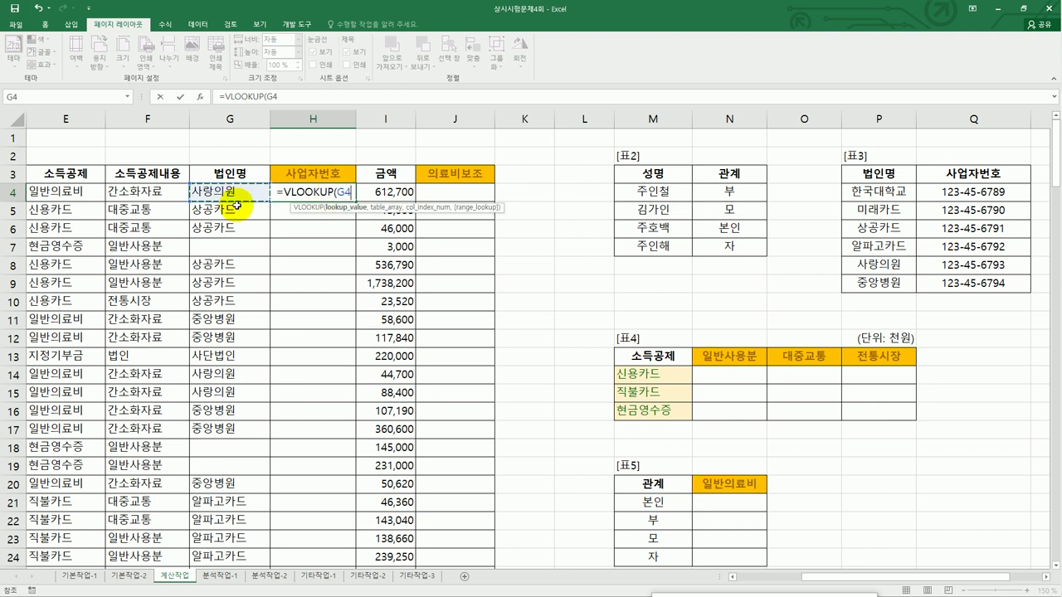
type(",")
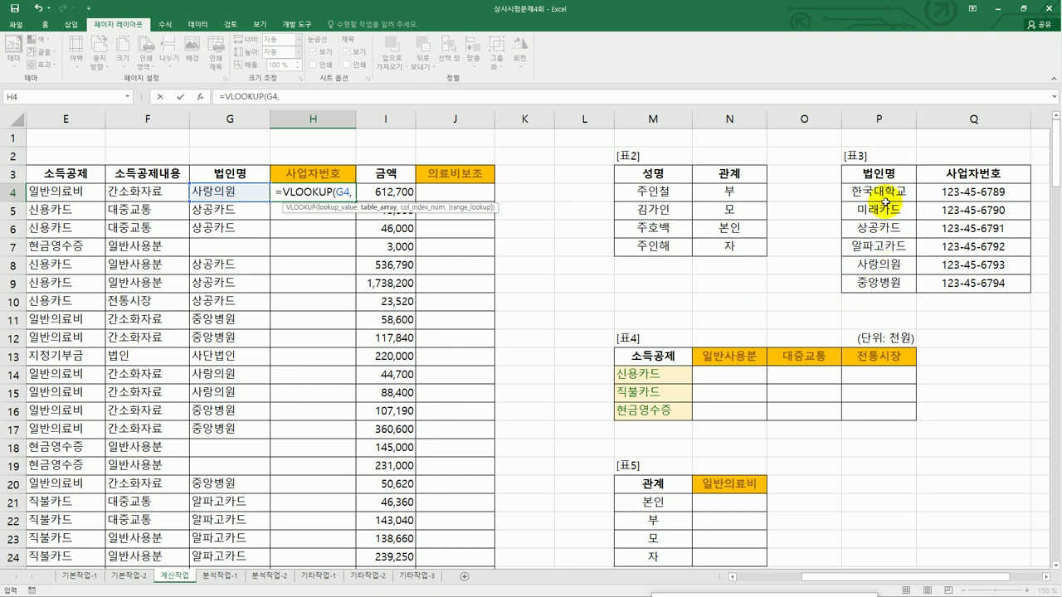
Complete H4's VLOOKUP with table $P$4:$Q$9, column 2 and exact match FALSE
left_click_drag(883, 193, 914, 286)
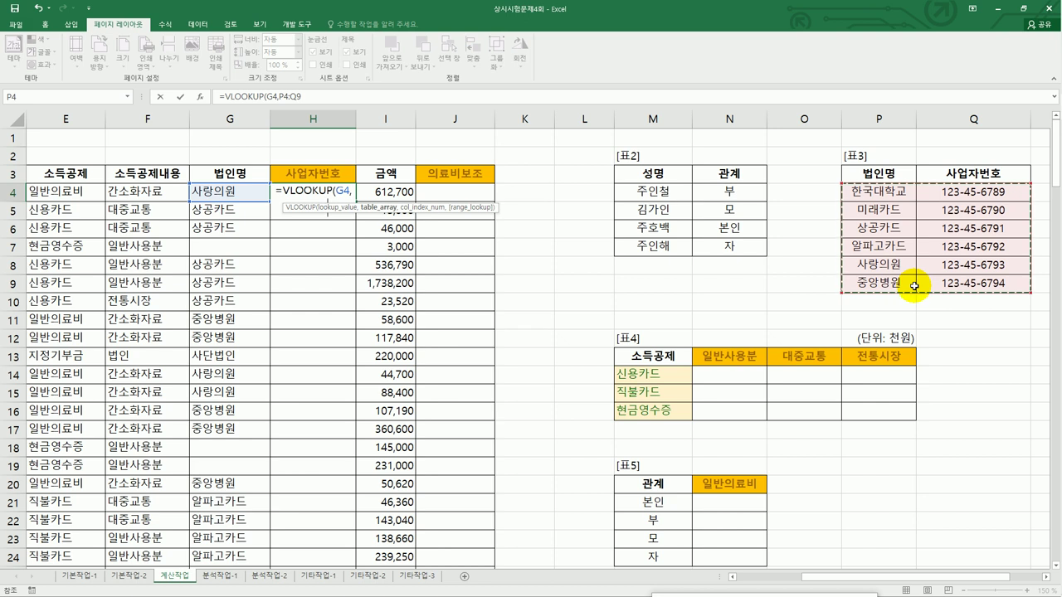
key("F4")
type(",")
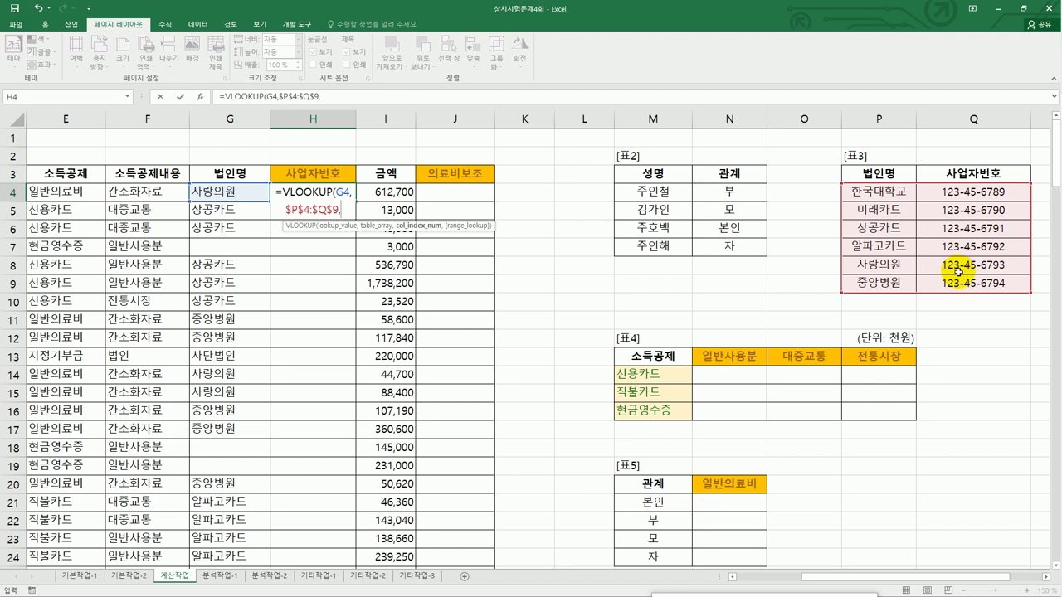
type("2,")
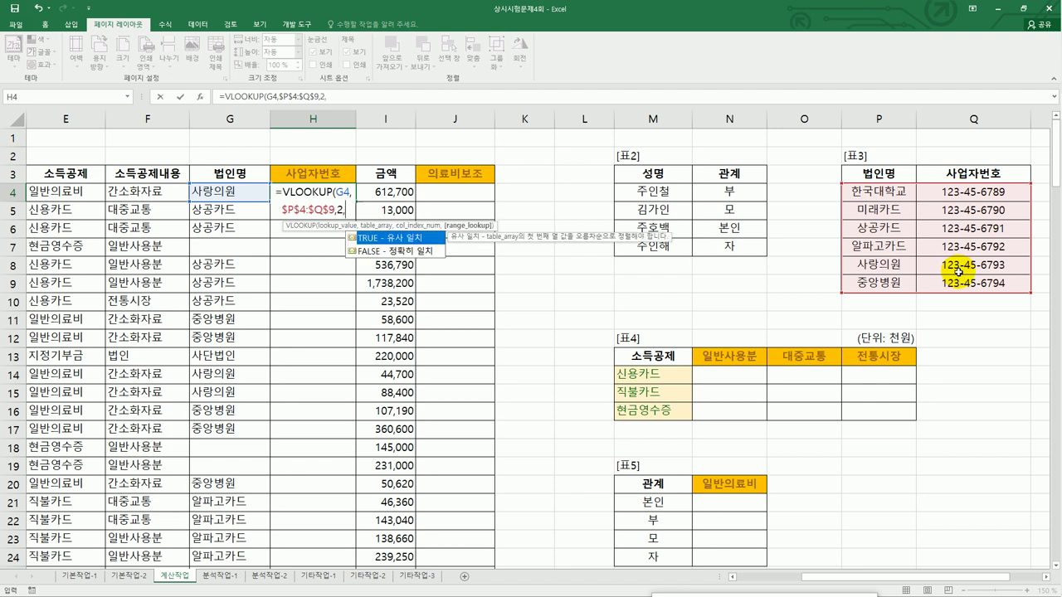
double_click(433, 259)
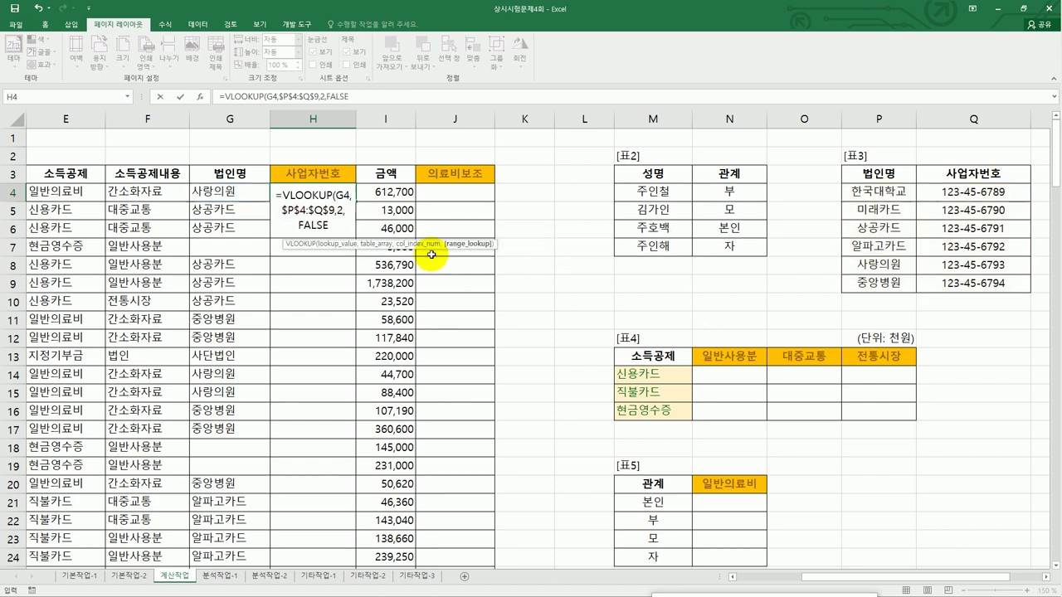
type(")")
key("Return")
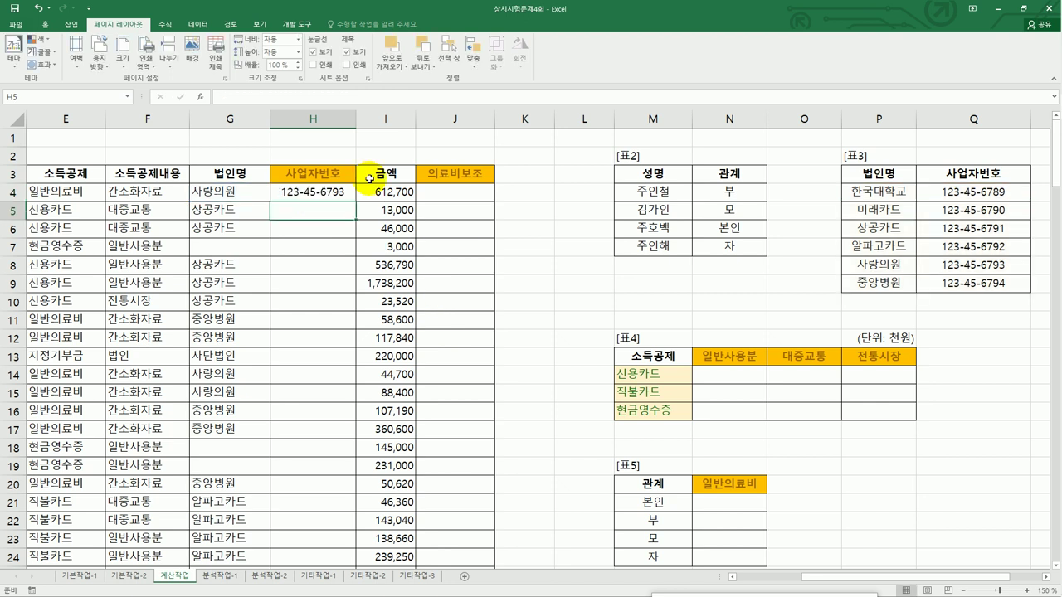
Fill H4's VLOOKUP formula down the 사업자번호 column and check the results in H7, H13 and H18
left_click(338, 196)
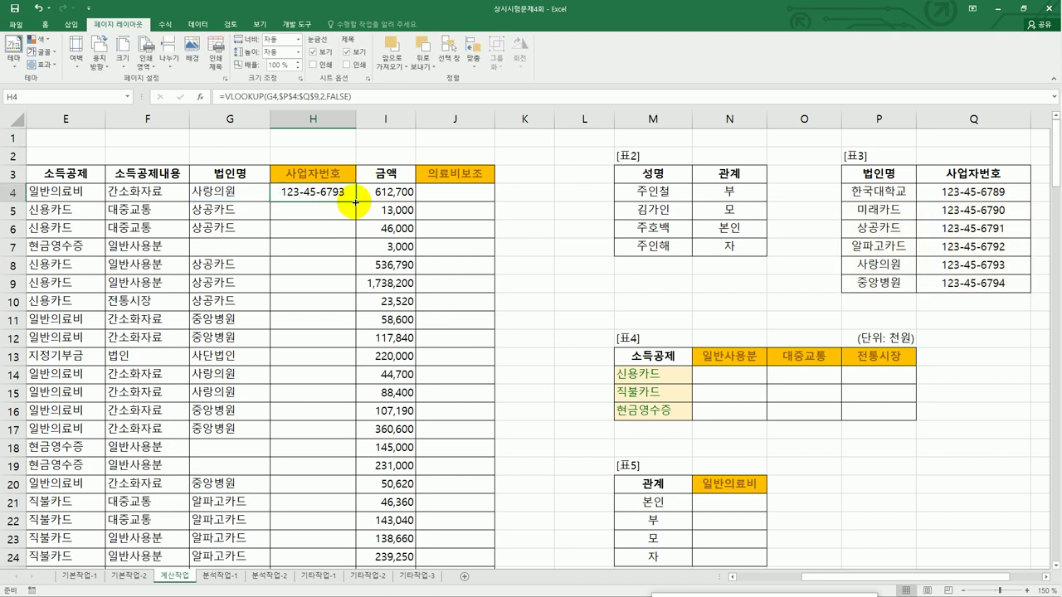
double_click(354, 203)
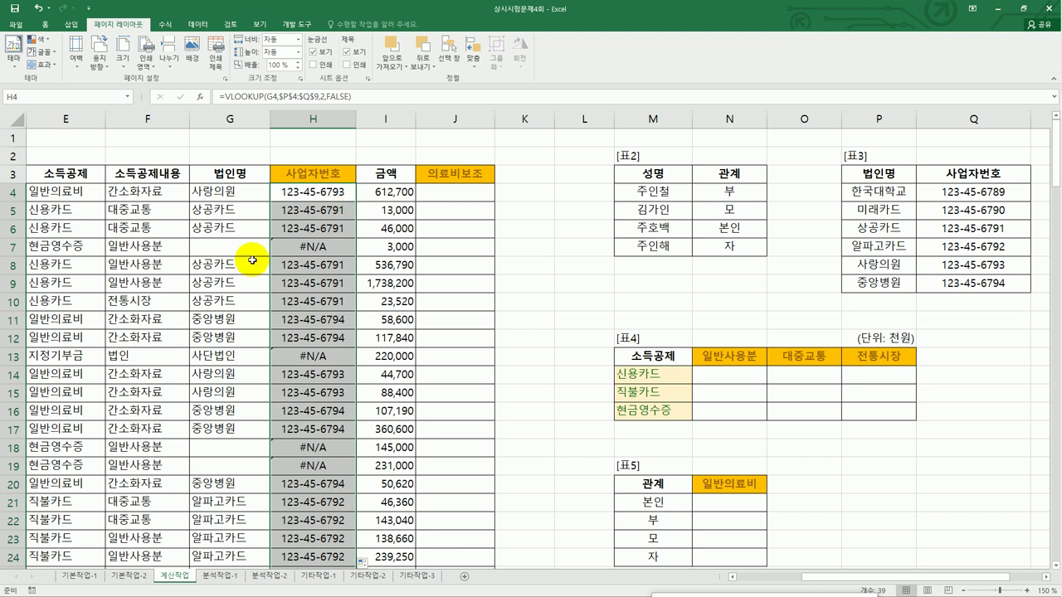
left_click(286, 245)
left_click(291, 356)
left_click(242, 361)
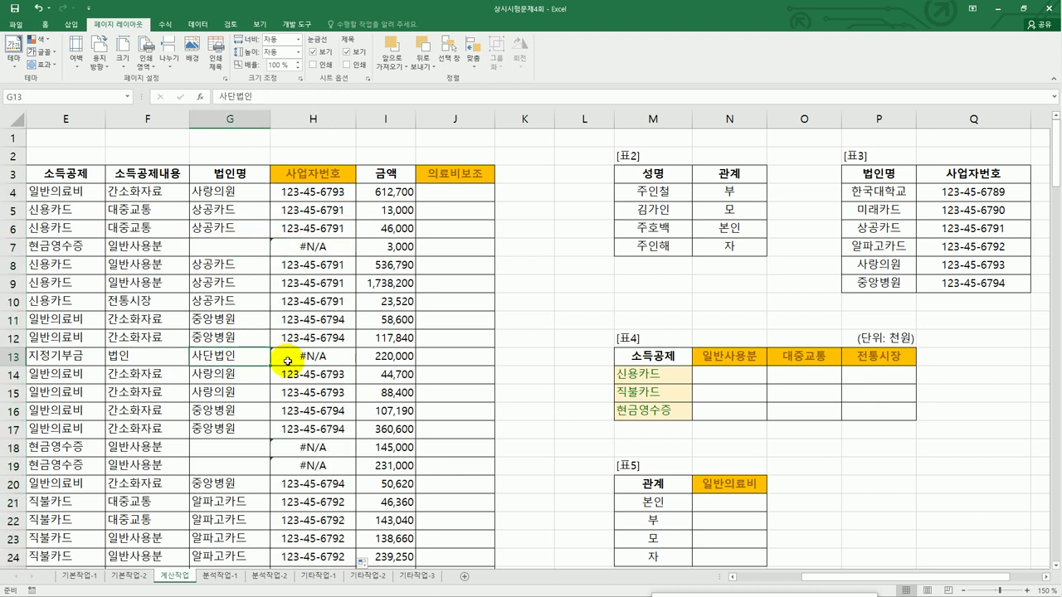
left_click(290, 355)
left_click(328, 447)
Wrap H4's VLOOKUP in REPLACE as the old text, with start position 5 and 2 characters
left_click(332, 195)
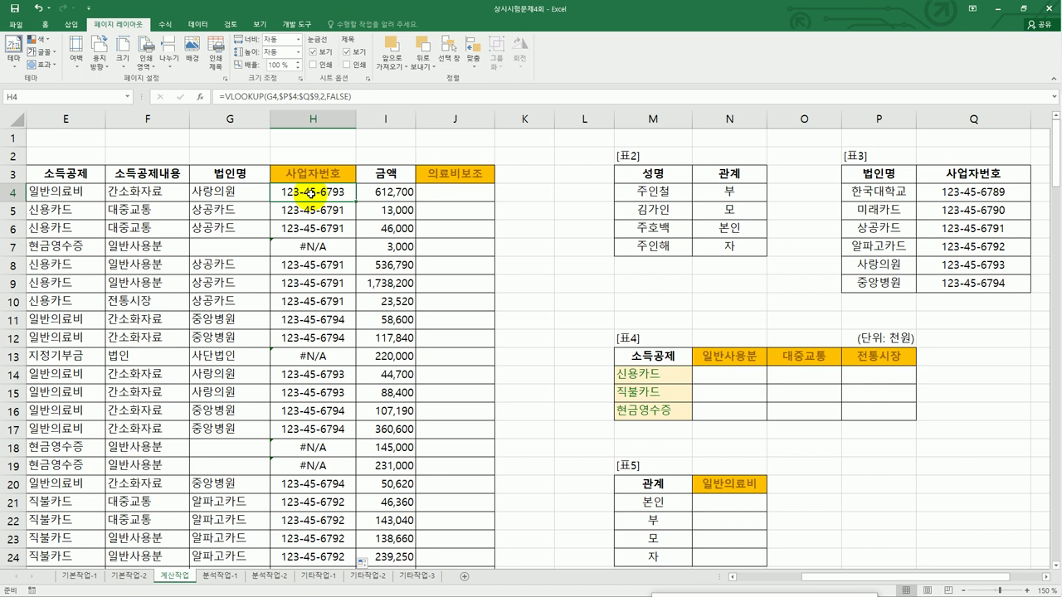
double_click(298, 192)
left_click(289, 206)
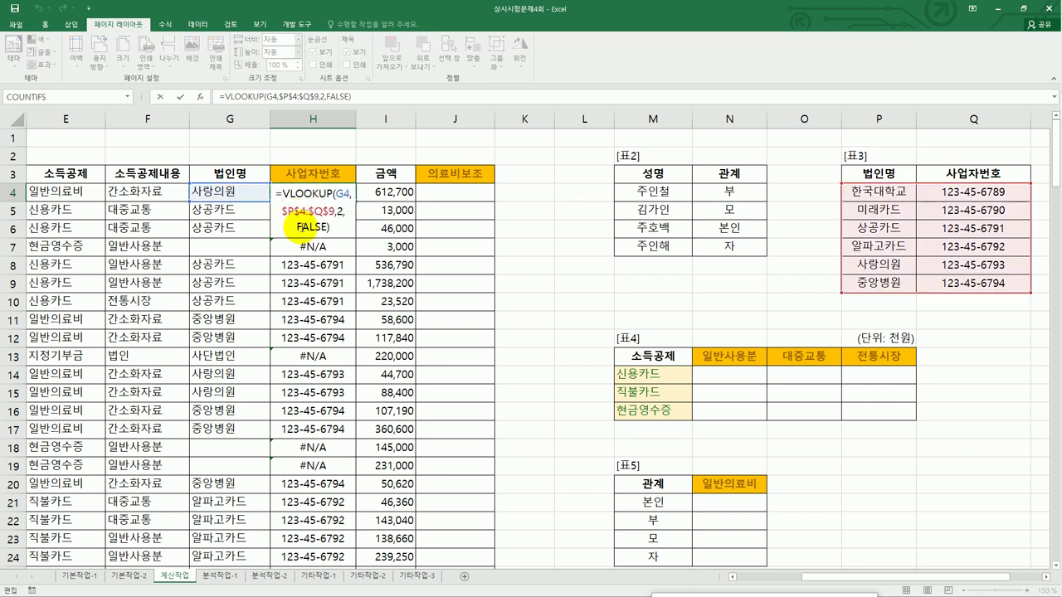
type("rep")
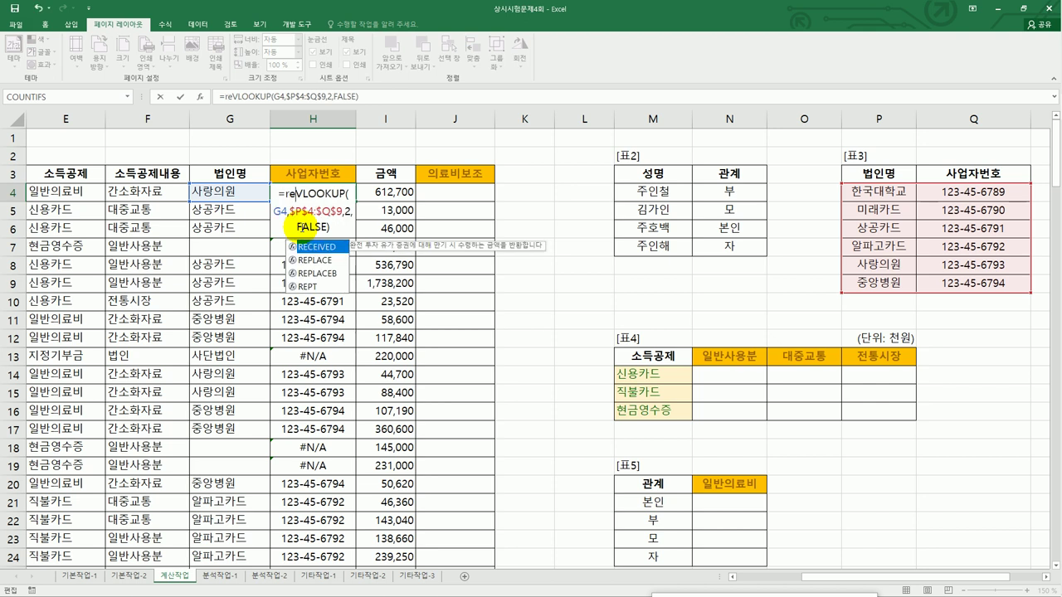
key("Tab")
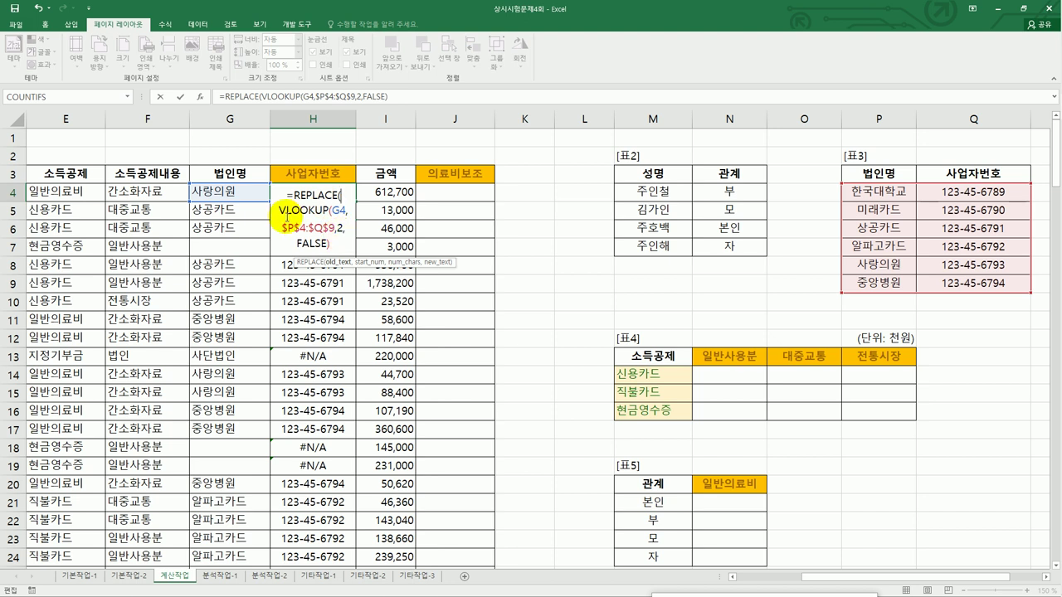
left_click_drag(278, 210, 330, 246)
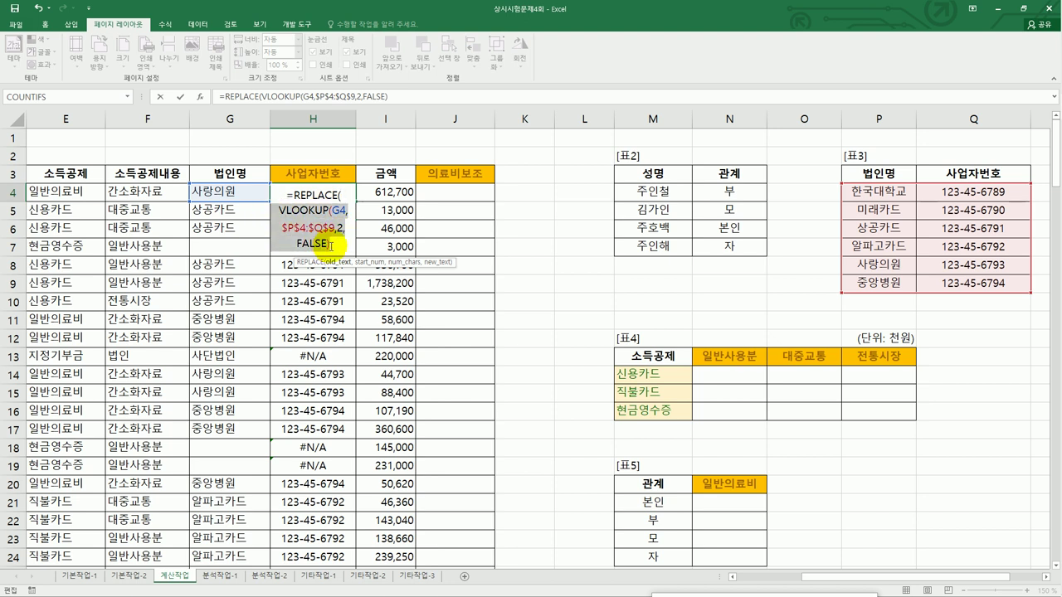
left_click(330, 246)
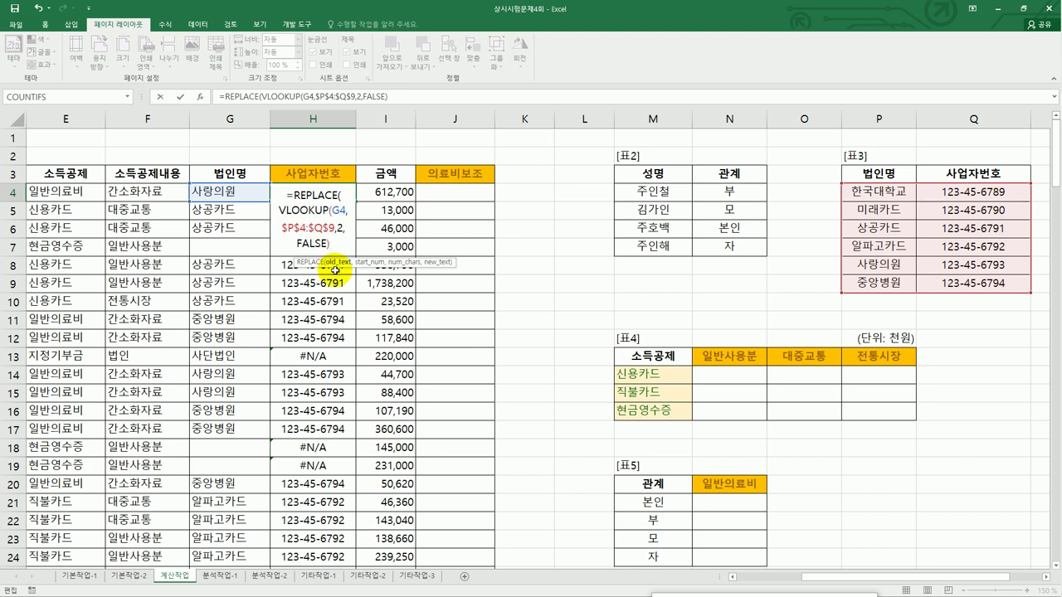
type(",5,2")
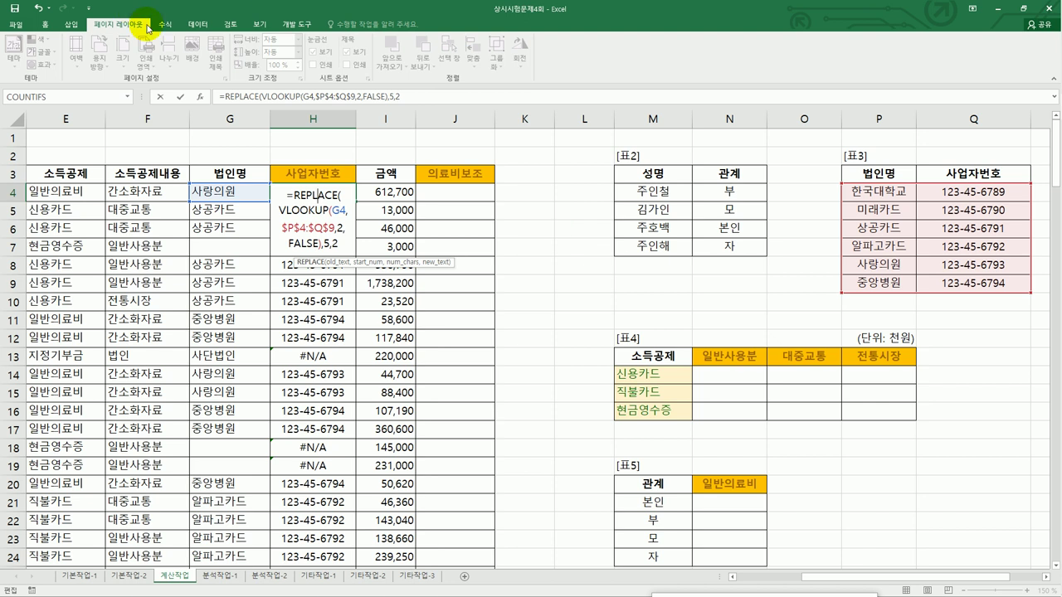
Show the function arguments of H4's REPLACE and read the descriptions of Start_num and Num_chars
left_click(199, 97)
left_click_drag(562, 211, 616, 171)
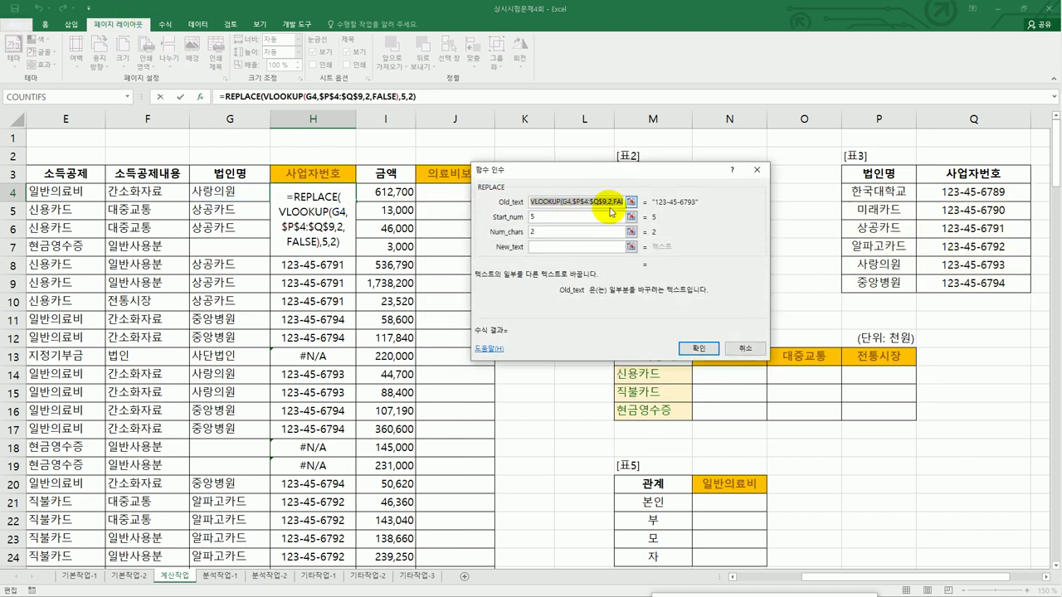
left_click(597, 214)
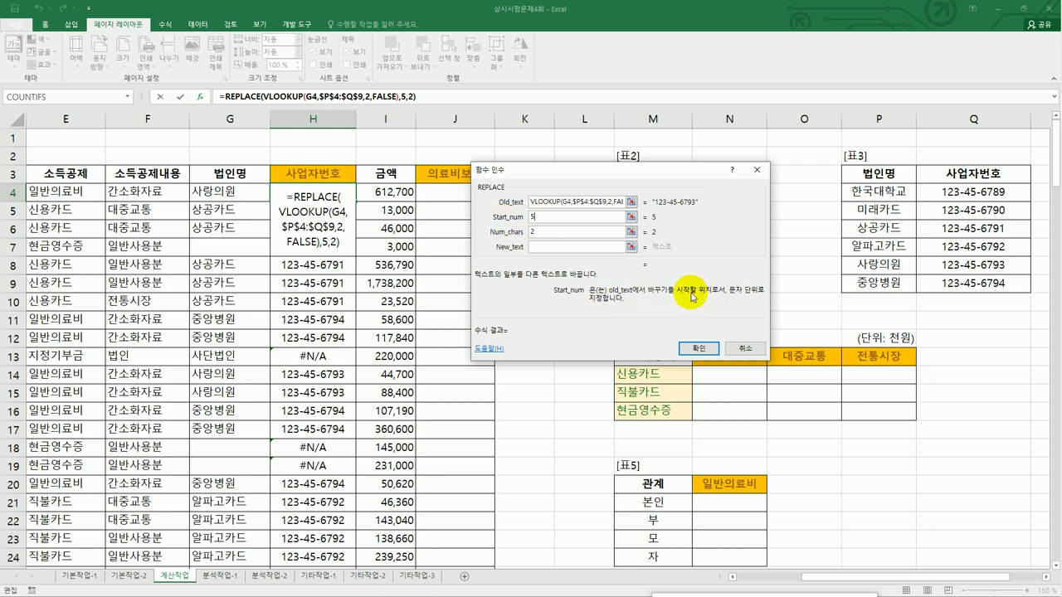
left_click(571, 233)
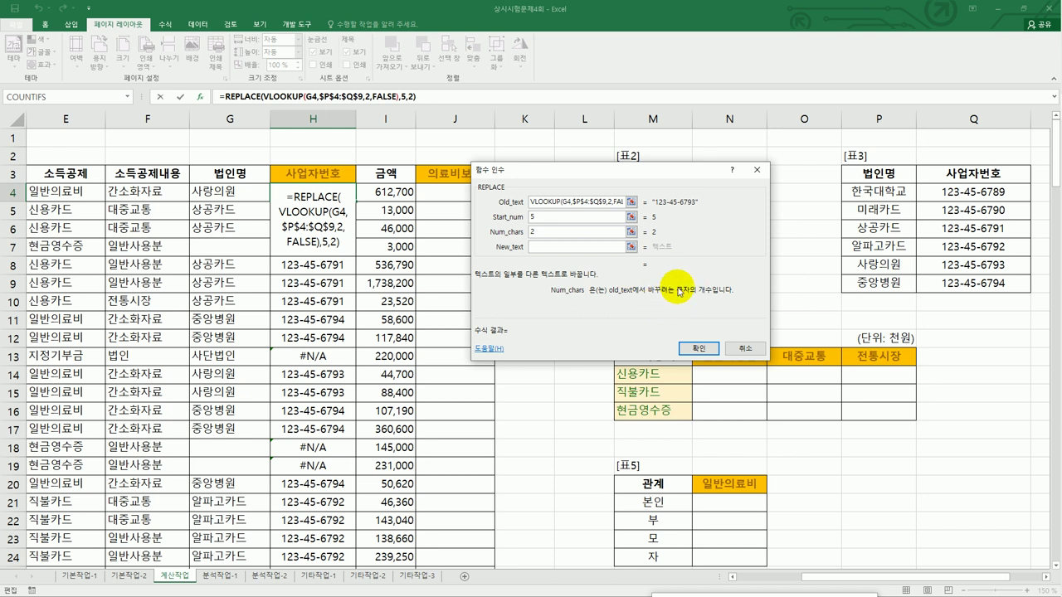
Set REPLACE's New_text to the symbols ○● and apply the formula to H4
left_click(596, 249)
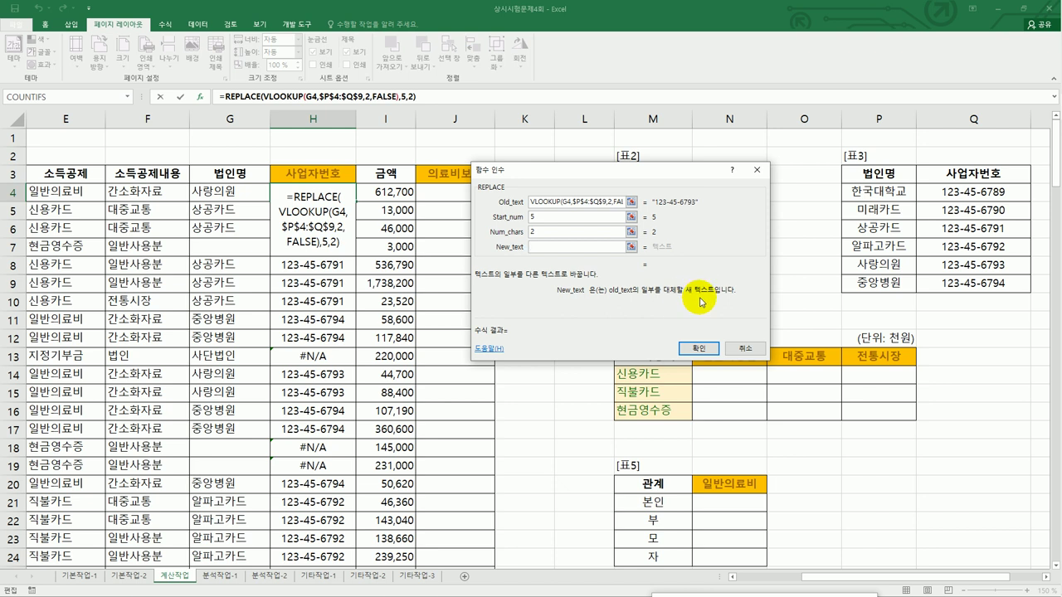
type("a")
key("BackSpace")
type("ㅁ")
key("Hangul_Hanja")
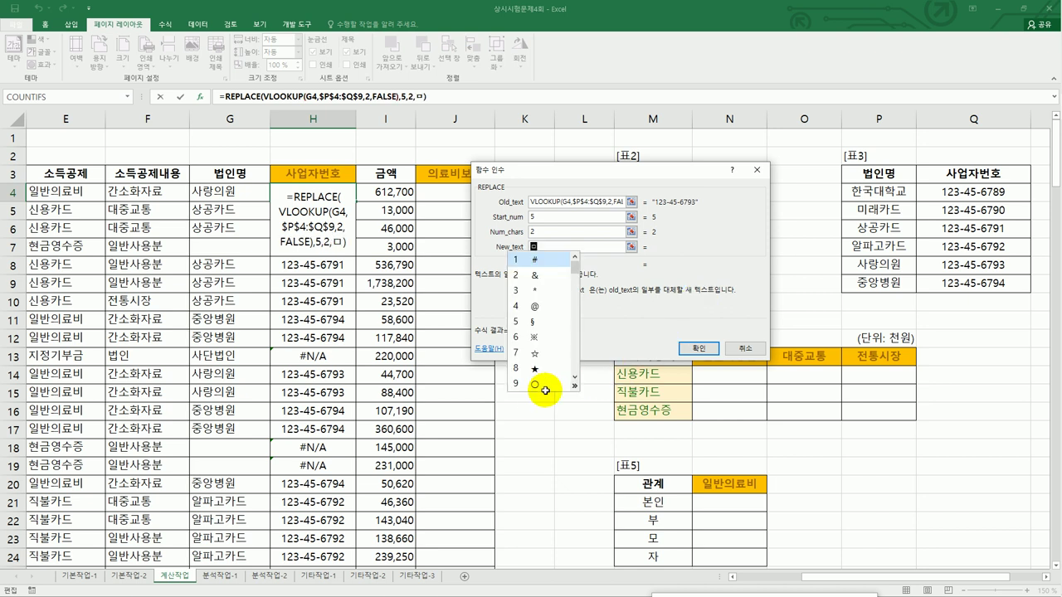
left_click(529, 384)
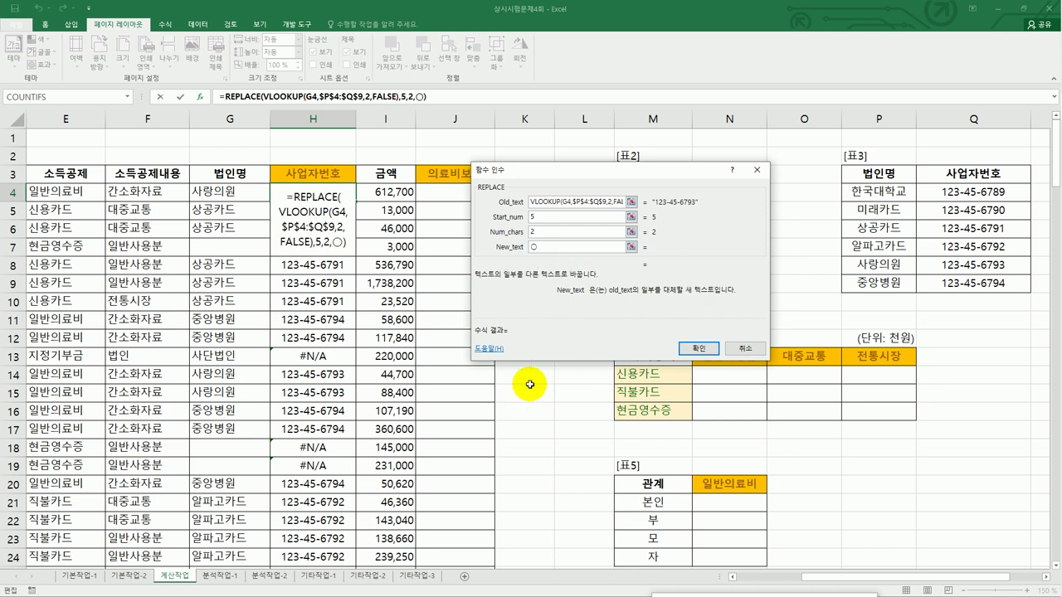
type("ㅁ")
key("Hangul_Hanja")
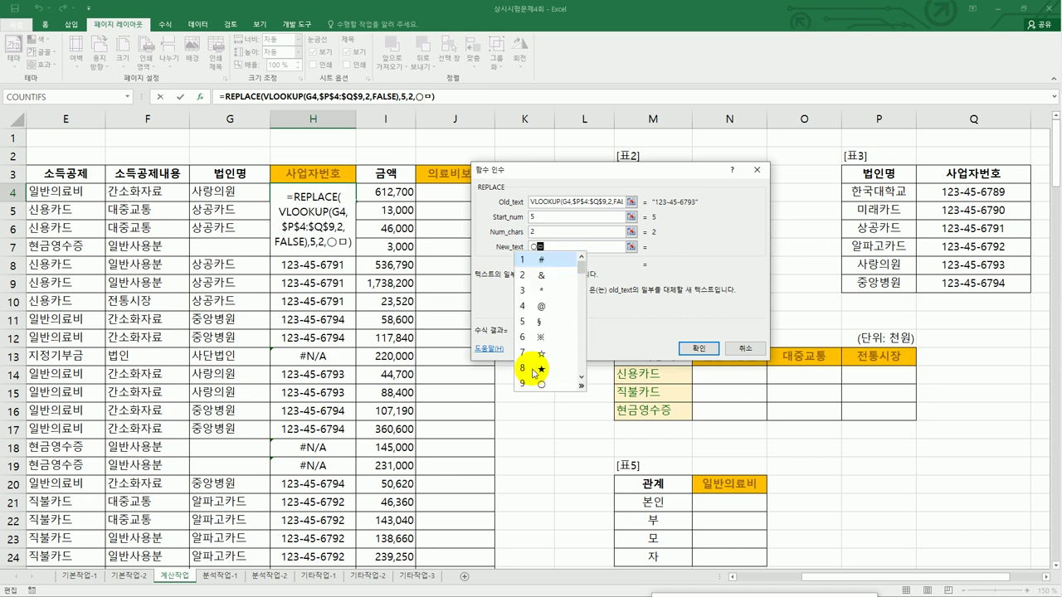
left_click(581, 385)
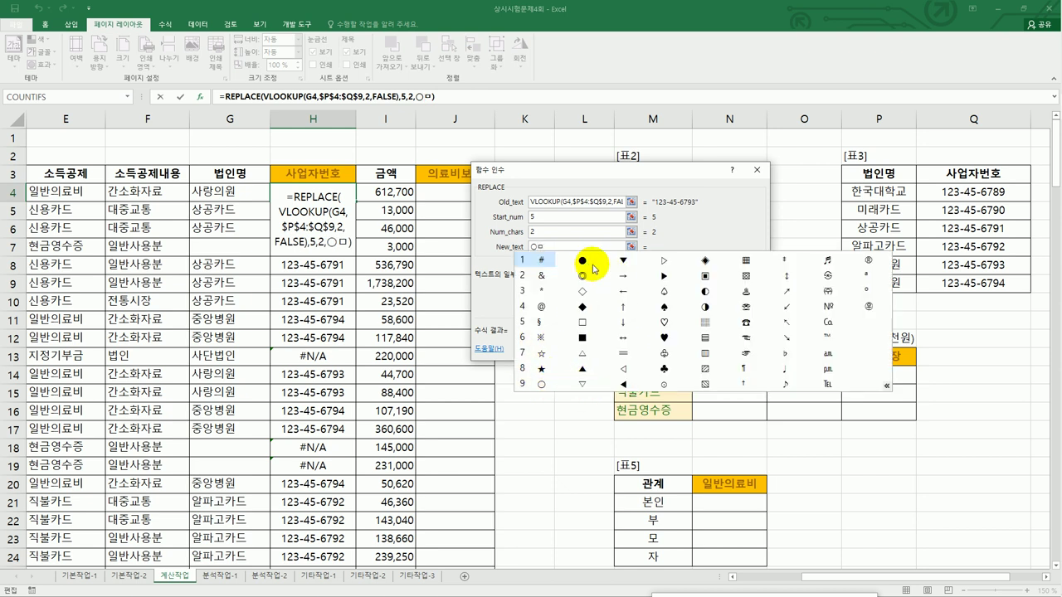
left_click(583, 262)
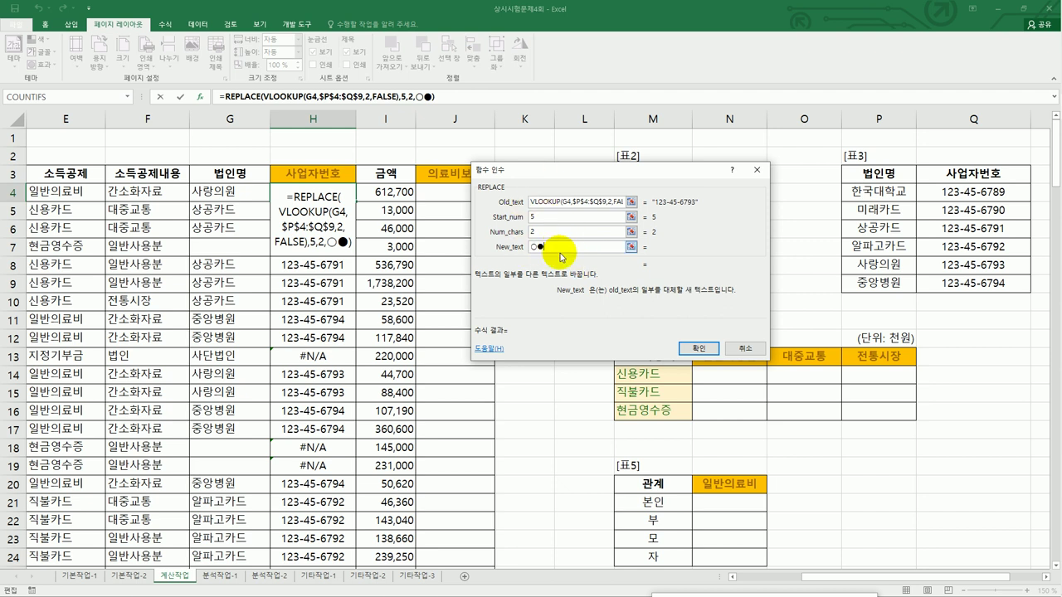
left_click(697, 349)
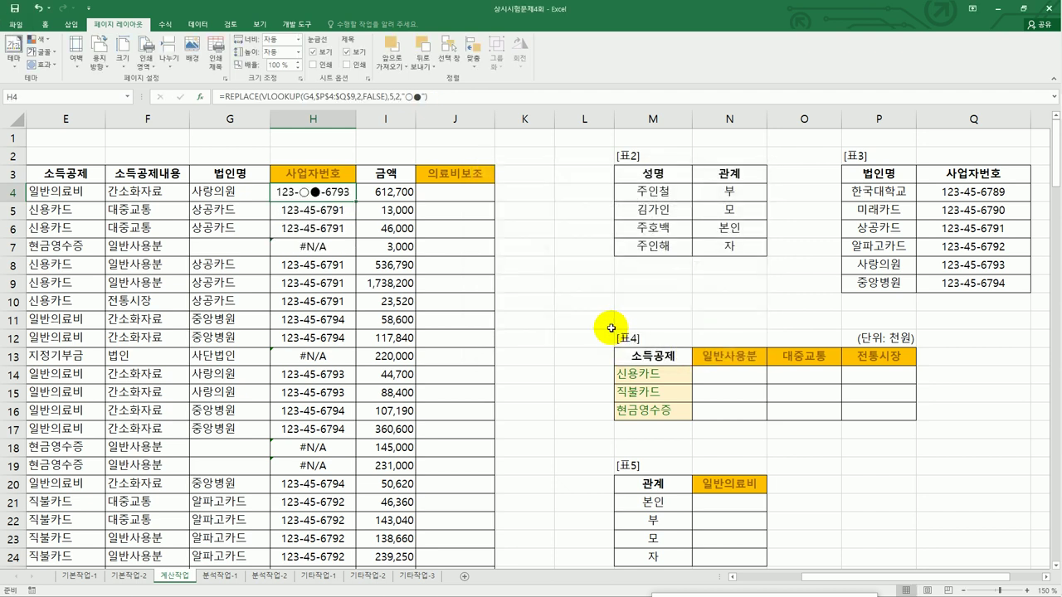
Fill H4's REPLACE formula down the 사업자번호 column and check the results in H7 and H13
double_click(325, 194)
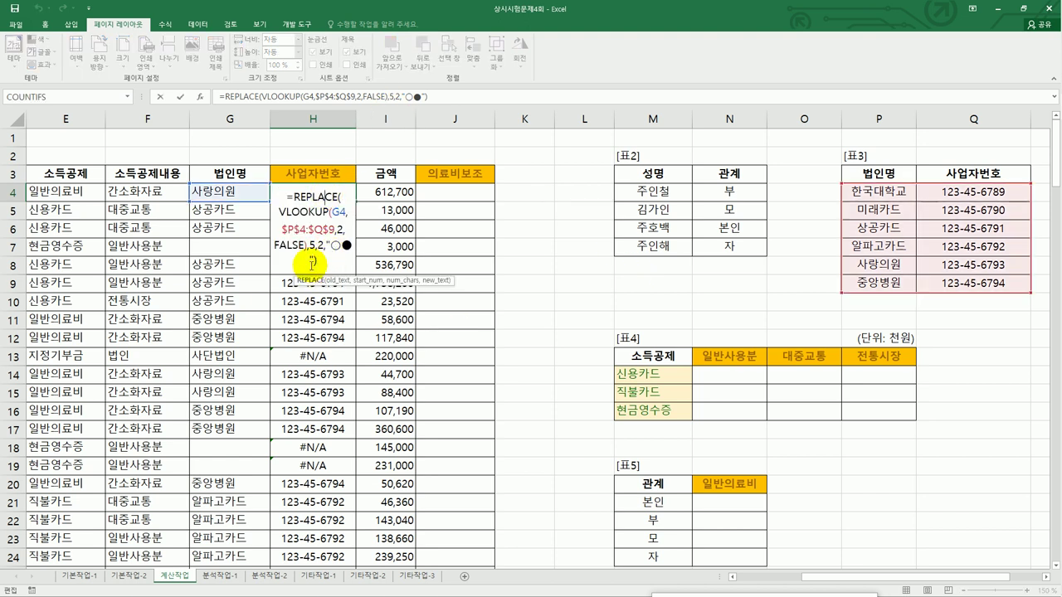
key("ctrl+Return")
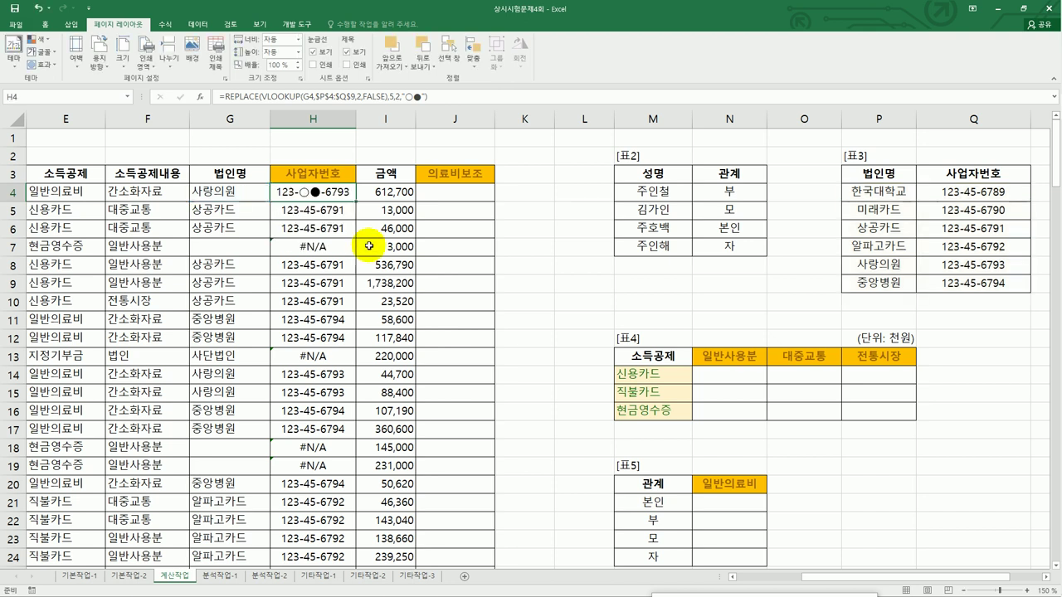
double_click(355, 202)
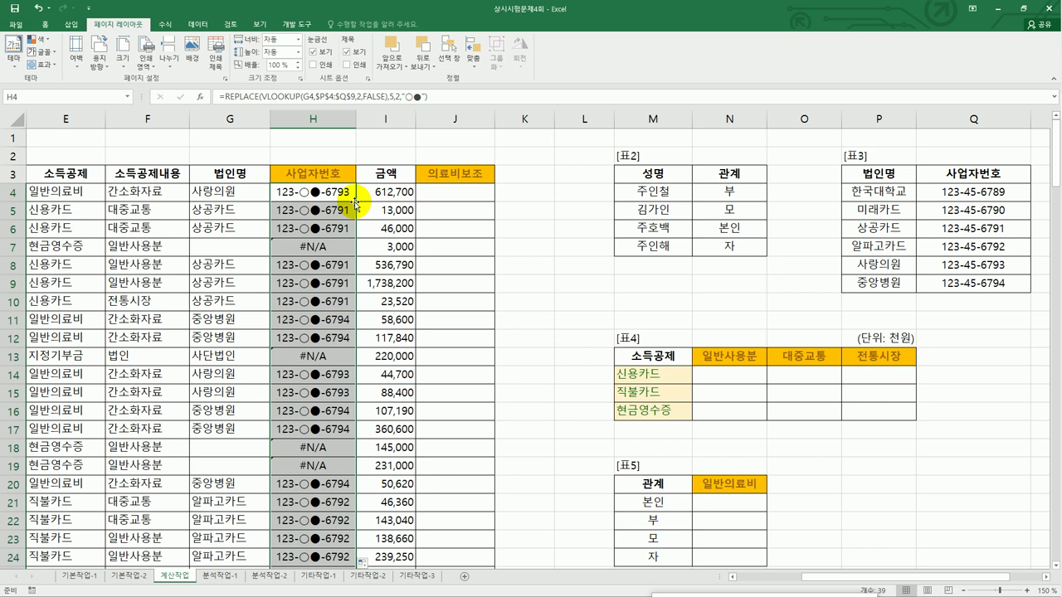
left_click(336, 246)
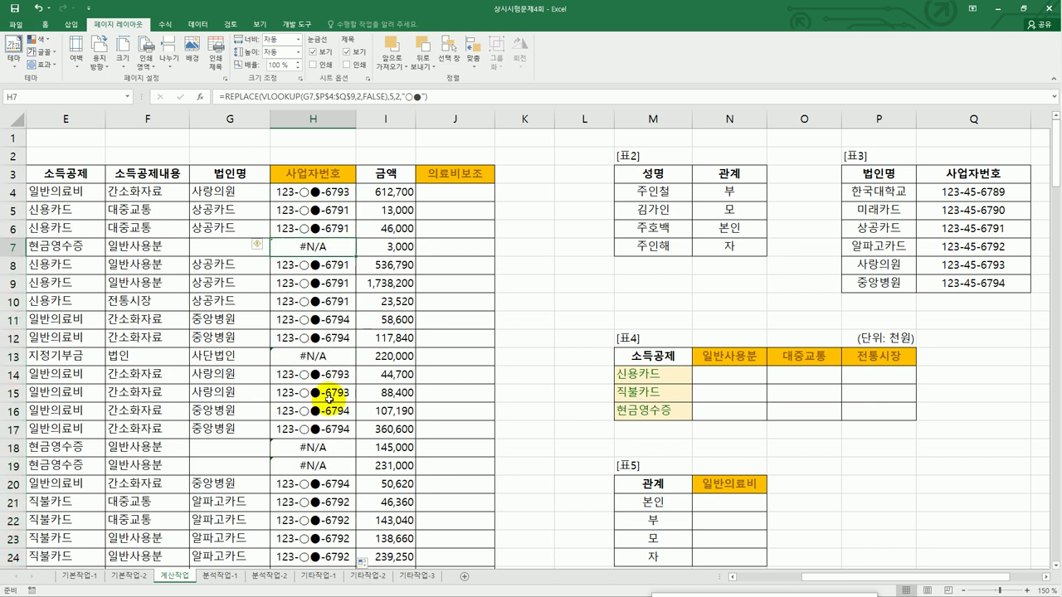
left_click(329, 361)
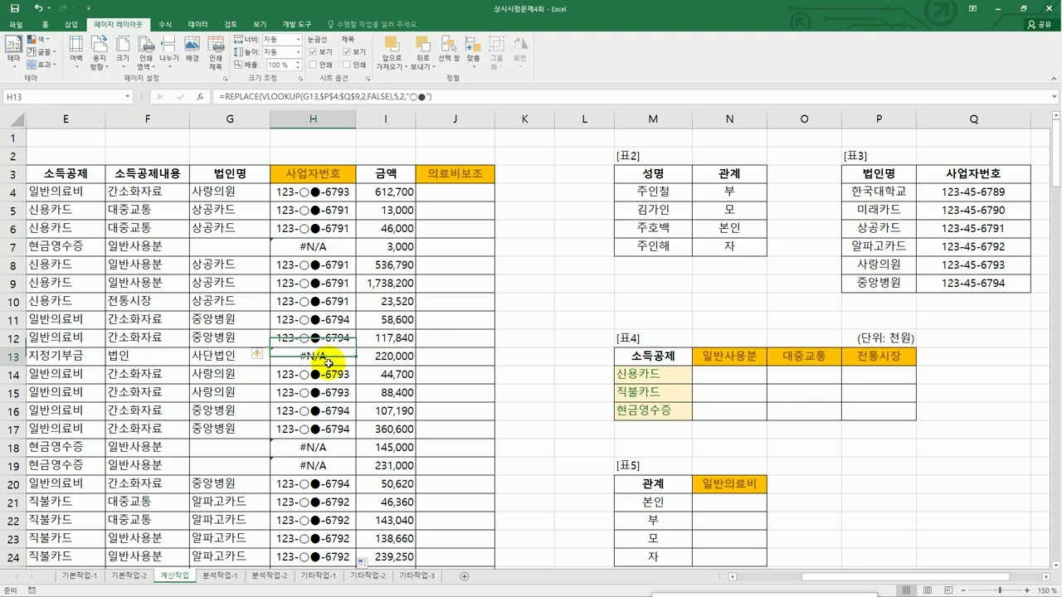
Wrap H4's REPLACE formula in IFERROR with an empty string "" as the value for errors
left_click(329, 191)
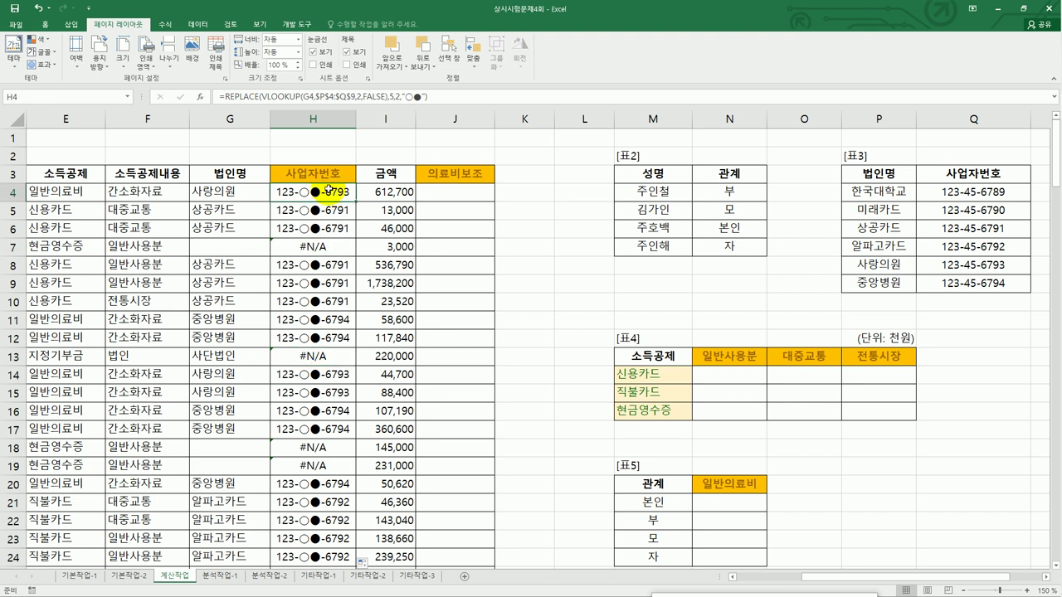
double_click(329, 191)
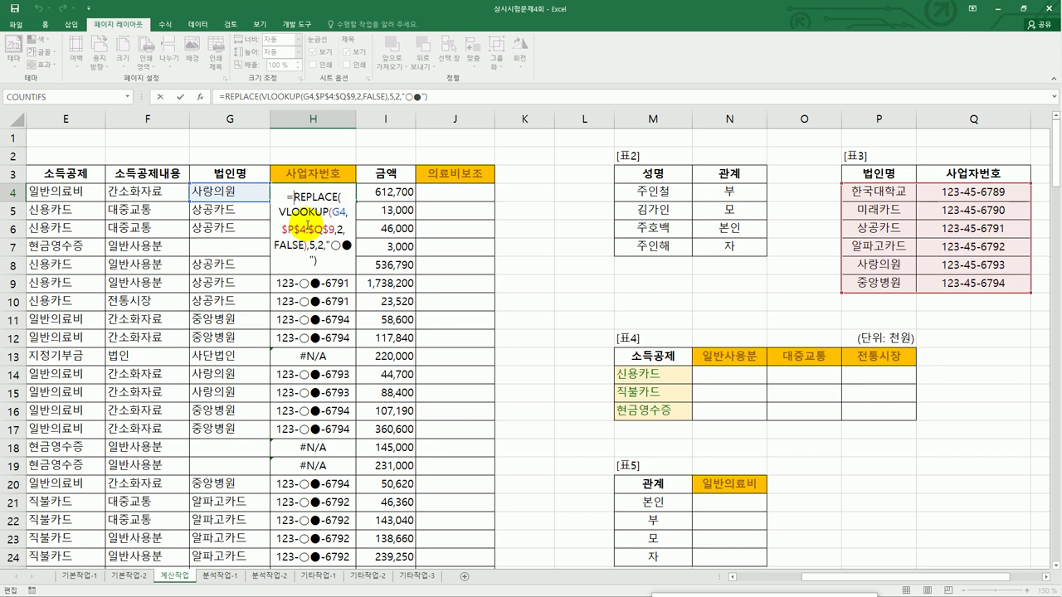
type("ife")
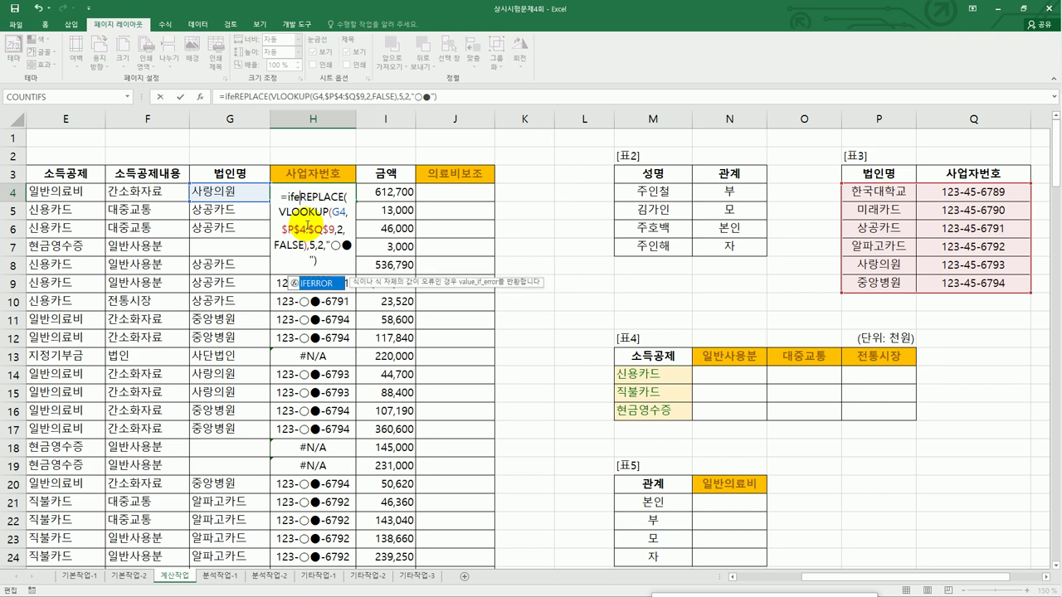
double_click(313, 284)
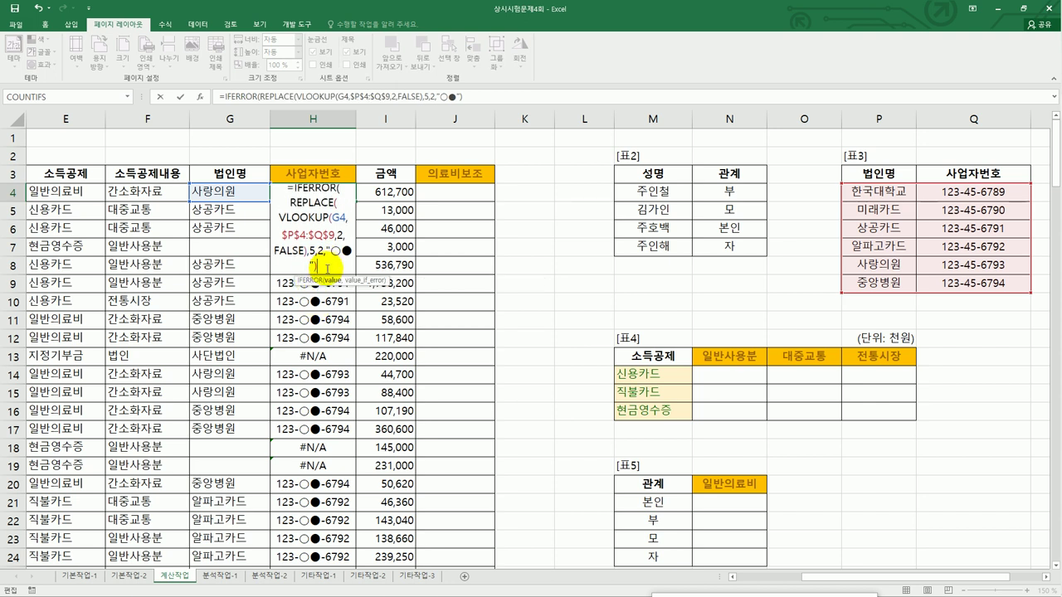
type(",\"\"")
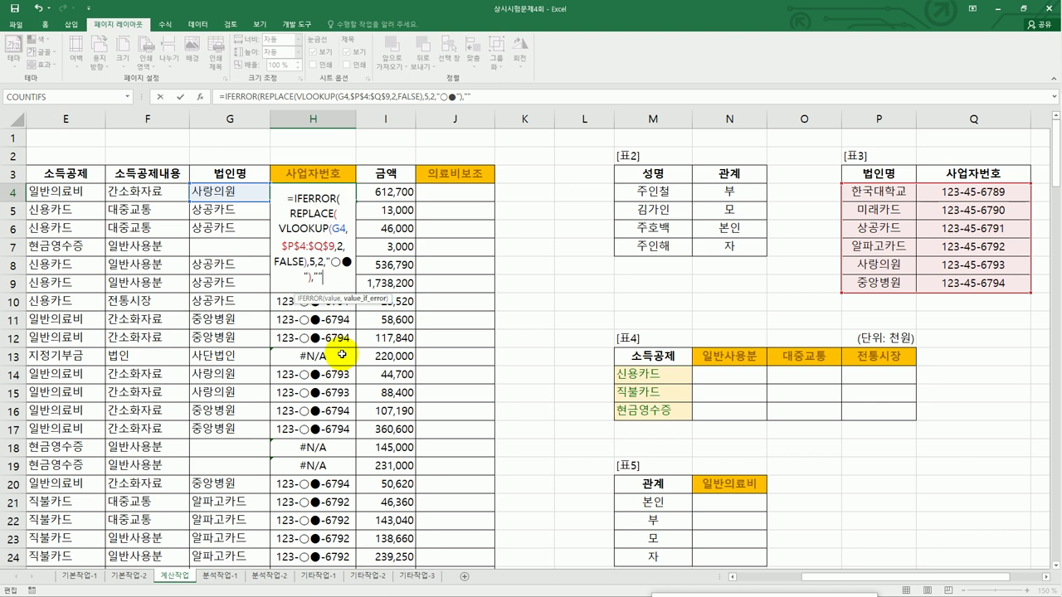
type(")")
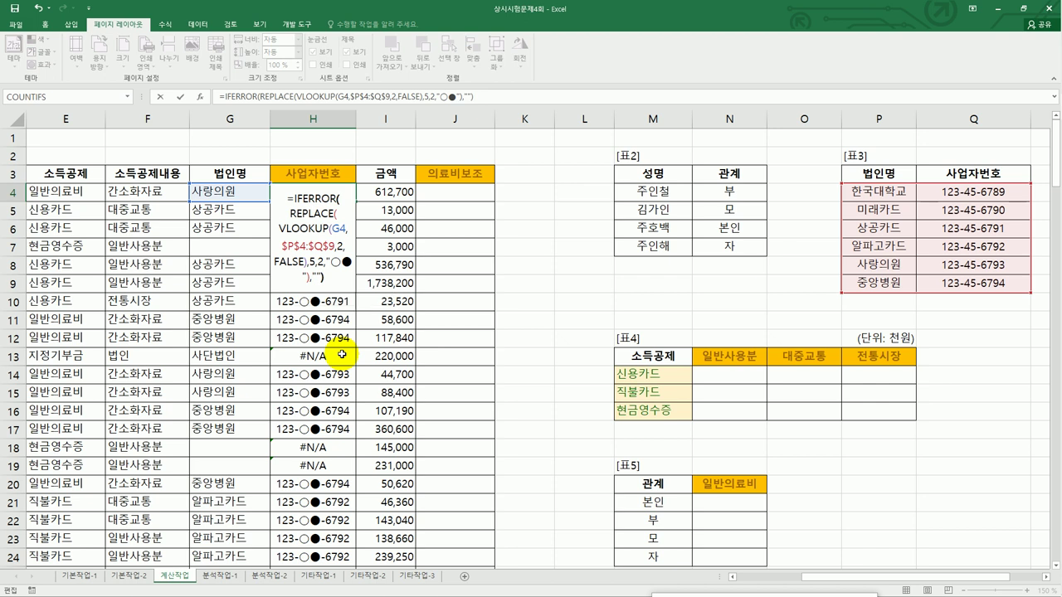
key("Return")
Fill H4's IFERROR formula down the 사업자번호 column and check H7, H13, H18 and H19
left_click(312, 192)
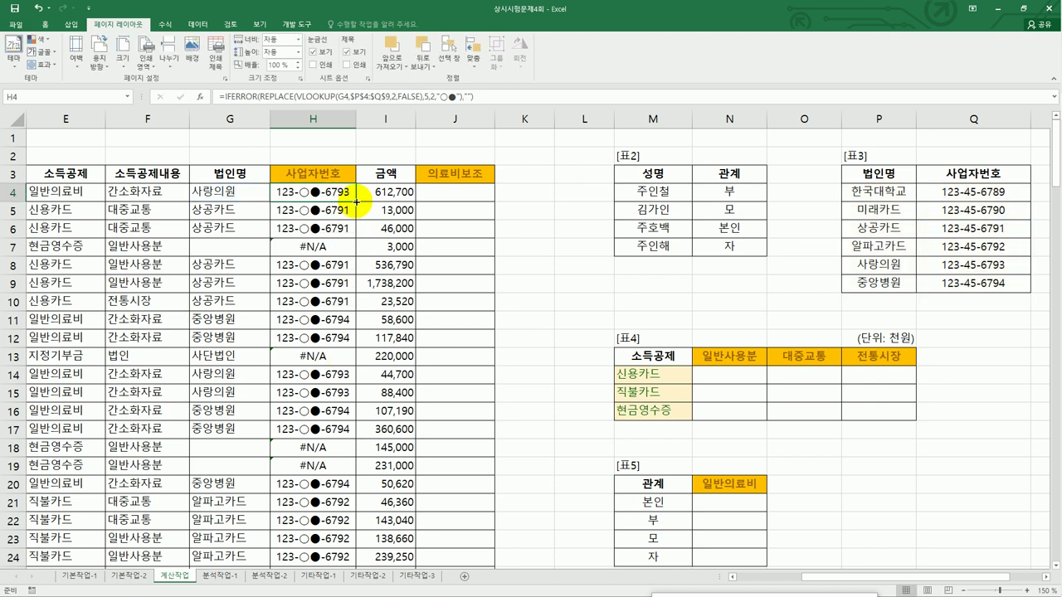
double_click(355, 201)
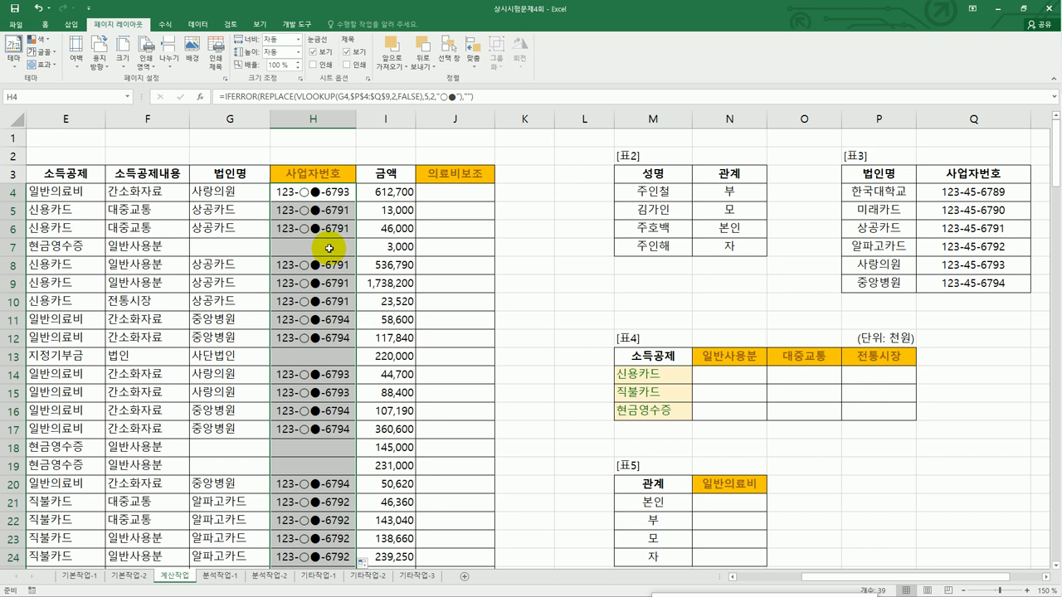
left_click(329, 248)
left_click(316, 357)
left_click(312, 448)
left_click(312, 465)
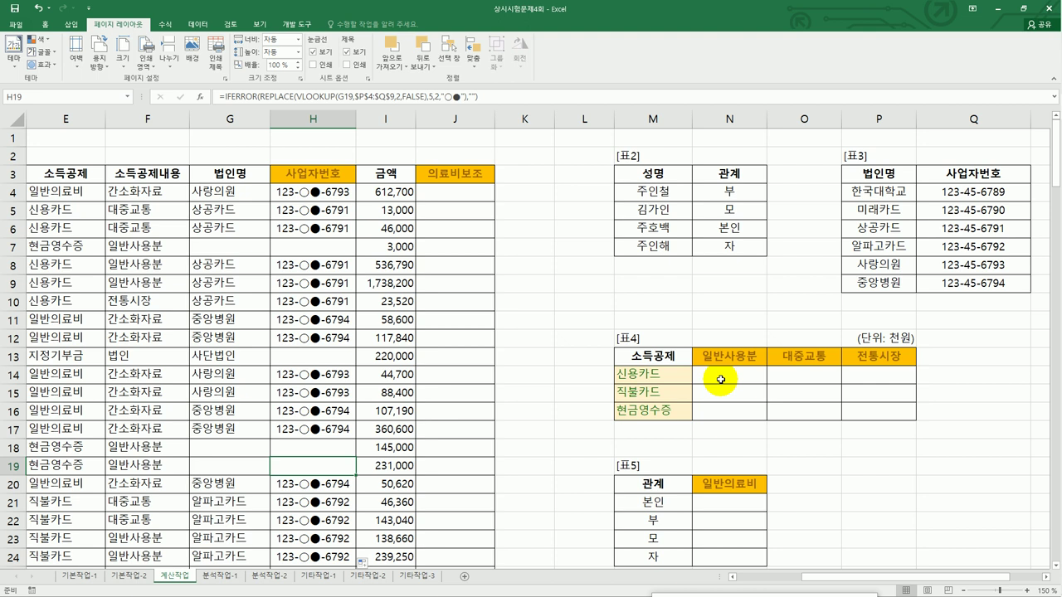
Examine 표4's result range N14:P16, its 소득공제 and column labels, and the 금액 entry in I4
left_click_drag(721, 379, 857, 412)
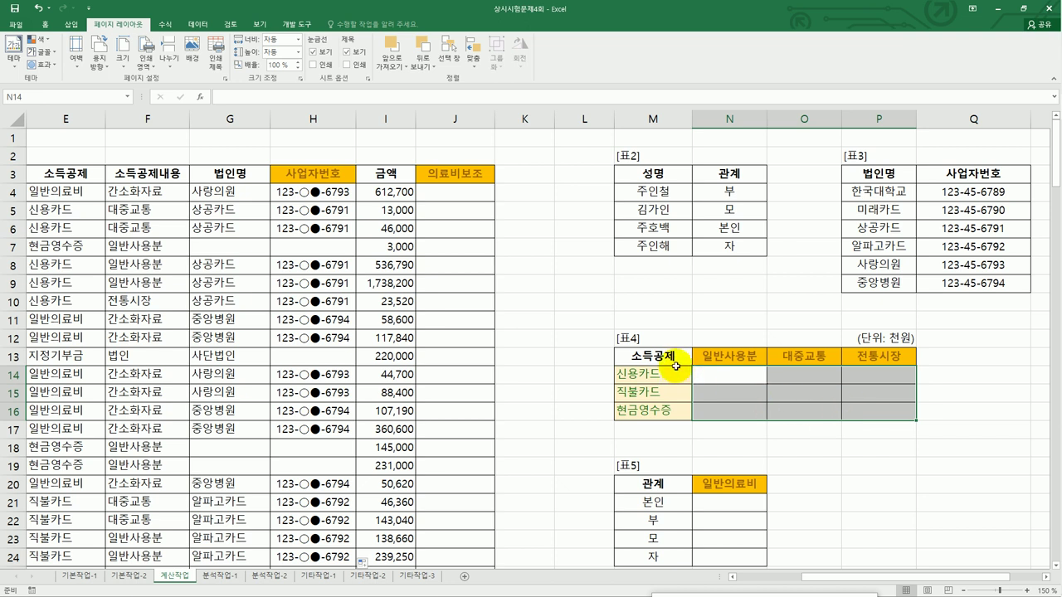
left_click_drag(671, 373, 672, 410)
left_click_drag(711, 357, 881, 365)
left_click(741, 377)
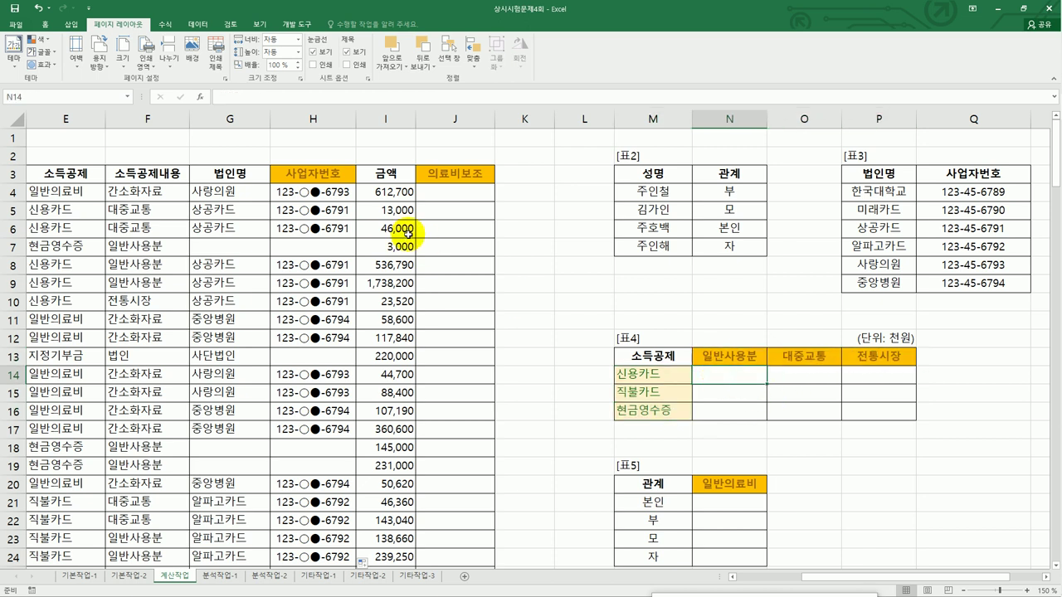
left_click(399, 192)
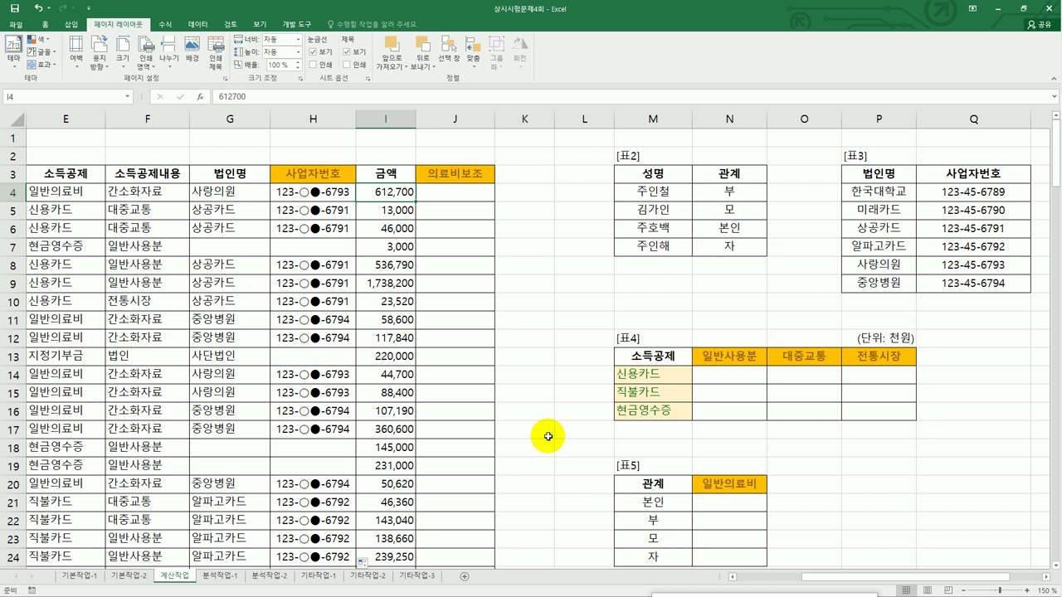
Start N14's formula as =SUM(IF(()*(), with two empty bracketed conditions multiplied together
left_click(708, 384)
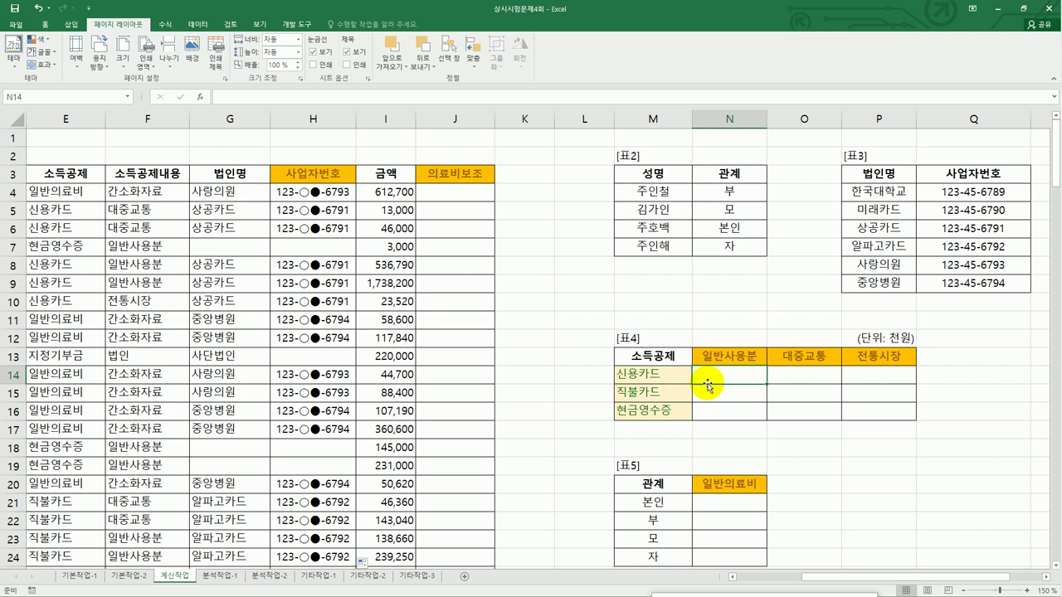
type("=")
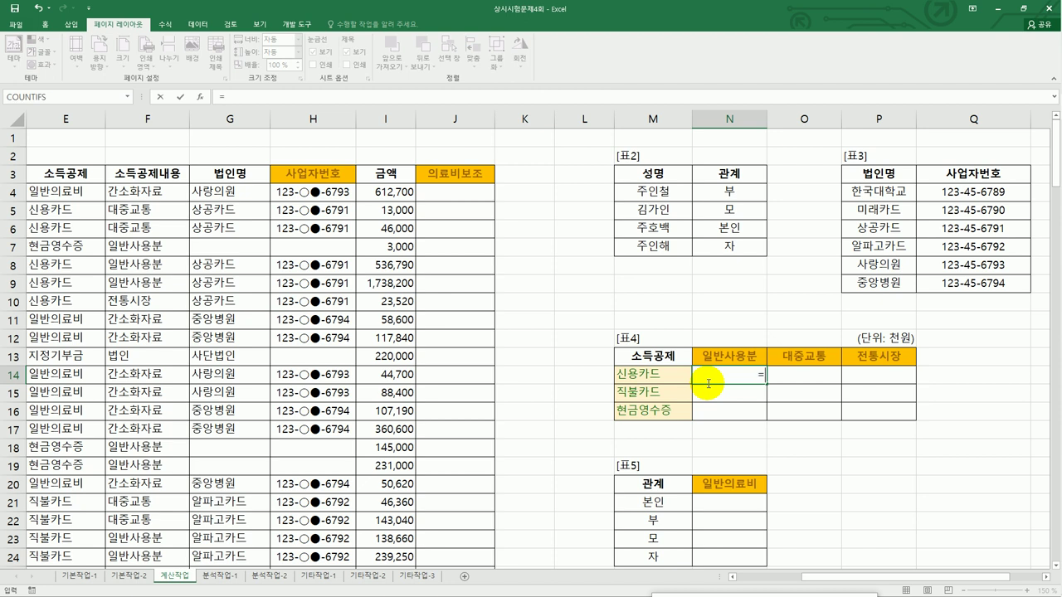
type("su")
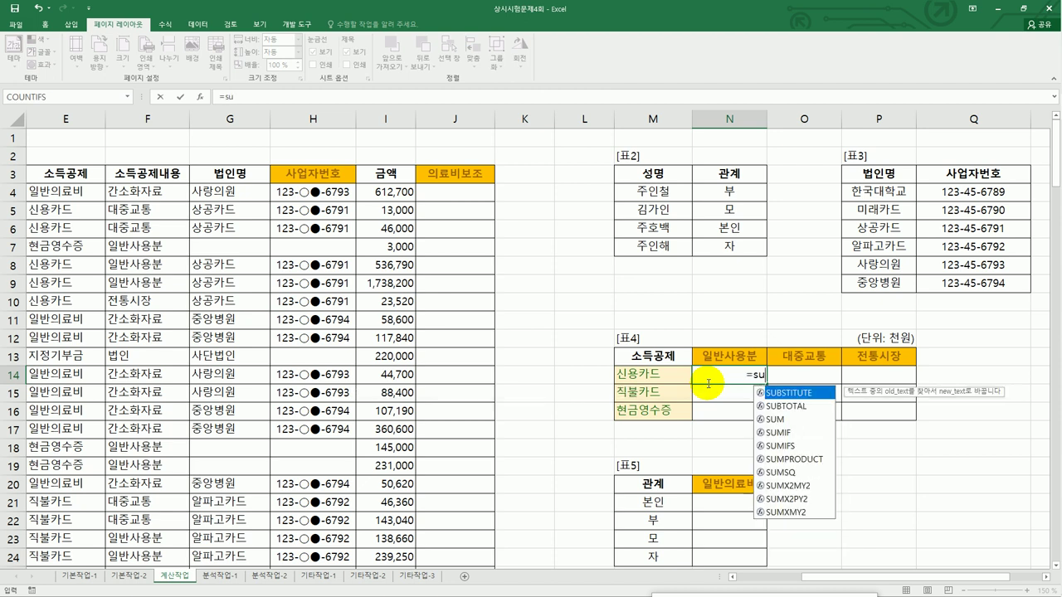
double_click(787, 419)
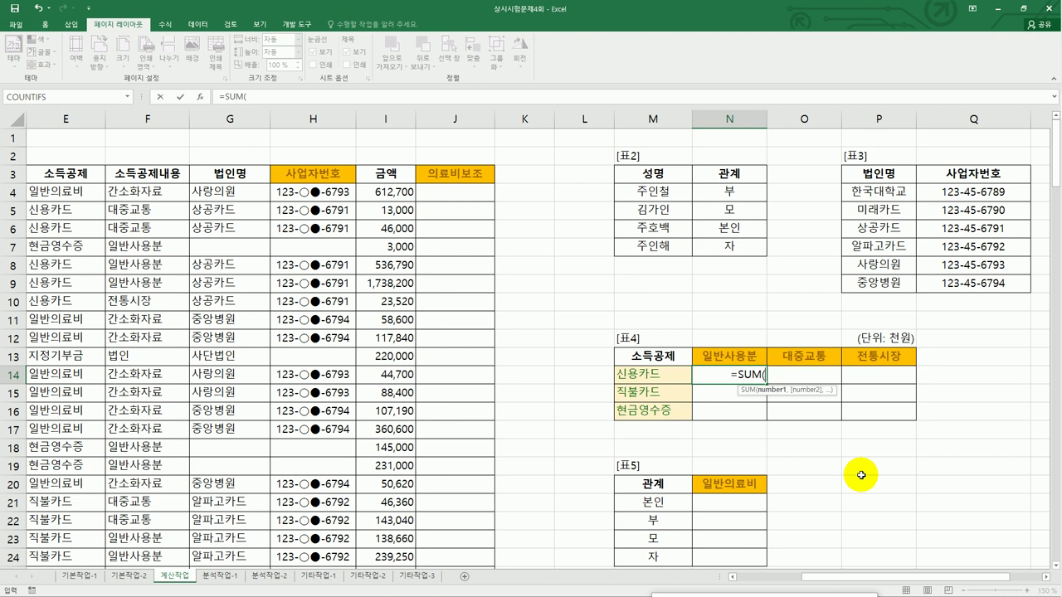
type("if")
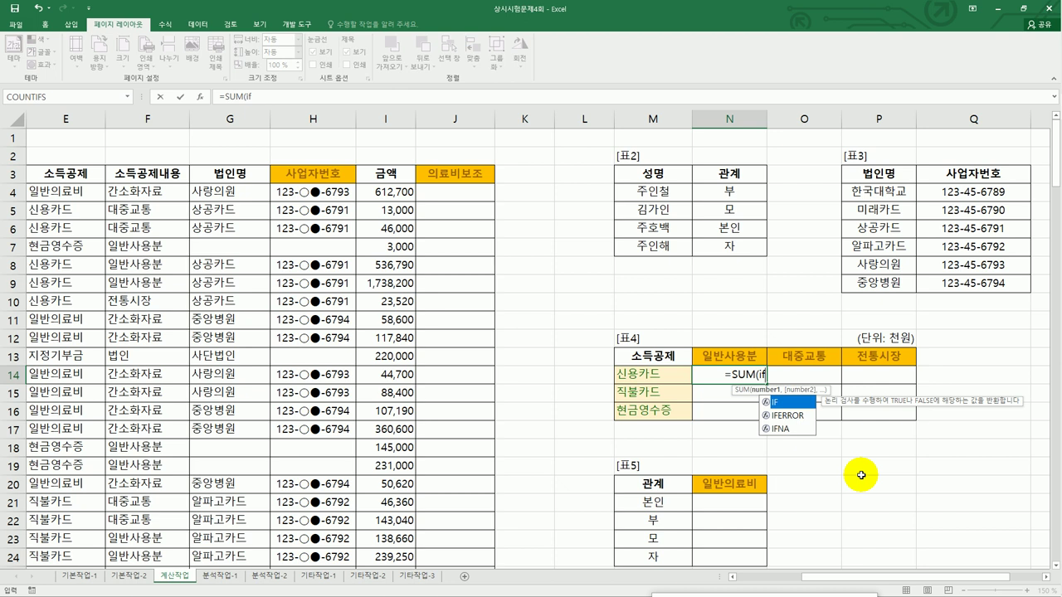
key("Tab")
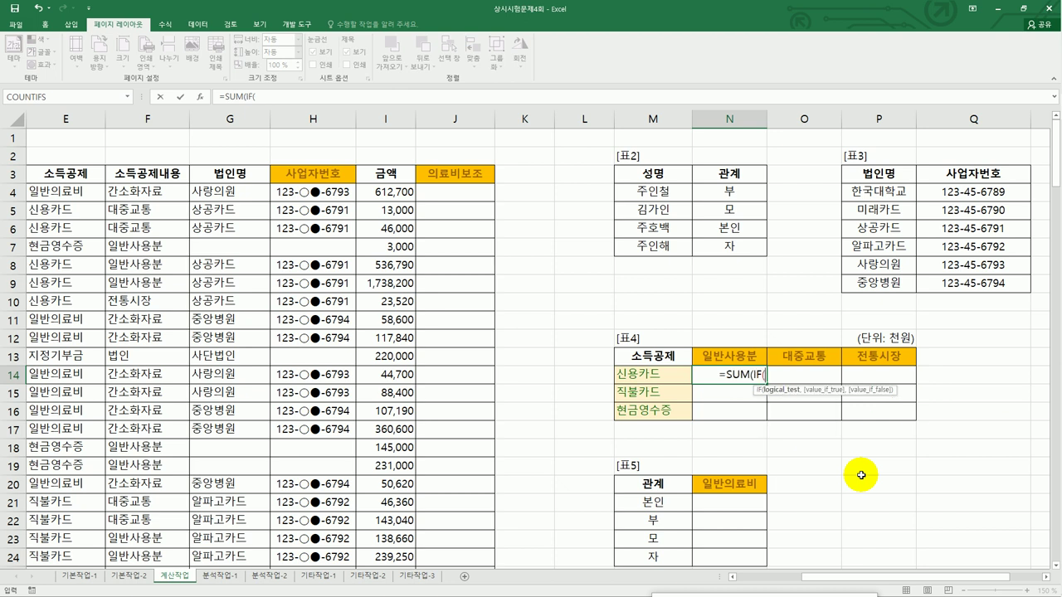
type("(")
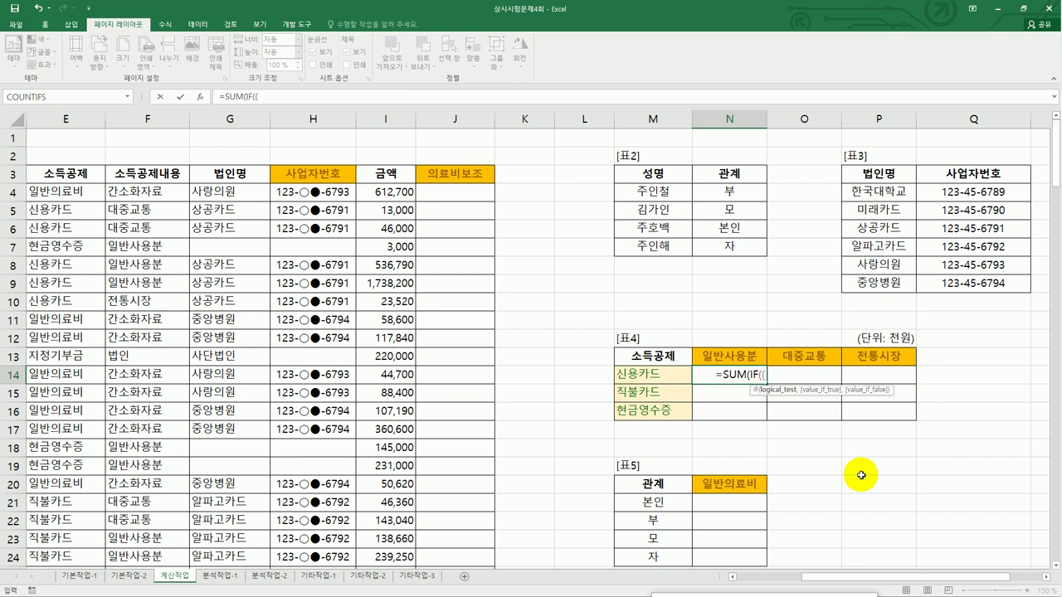
type(")*")
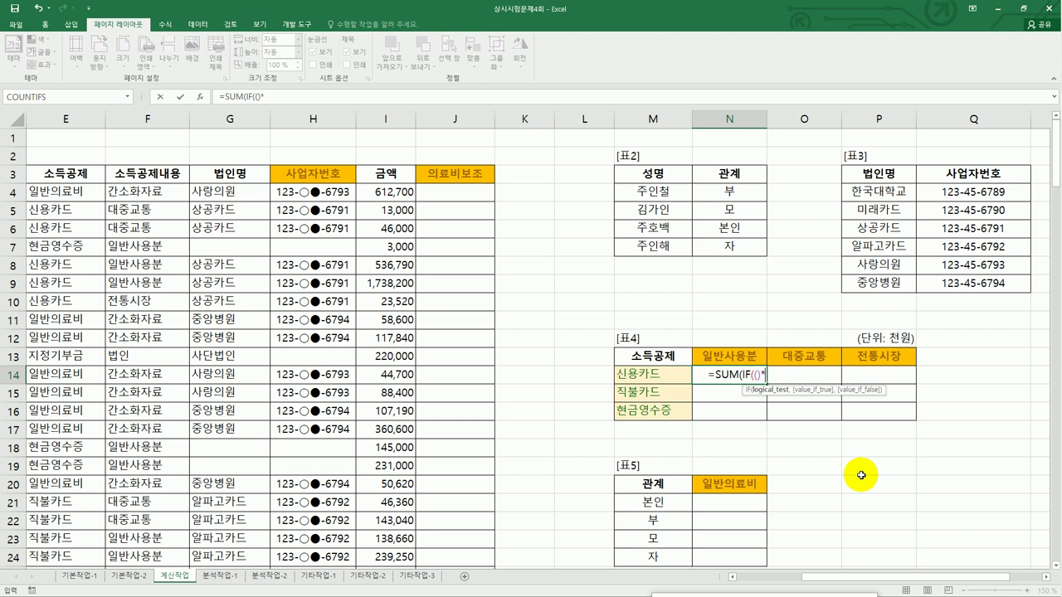
type("(),")
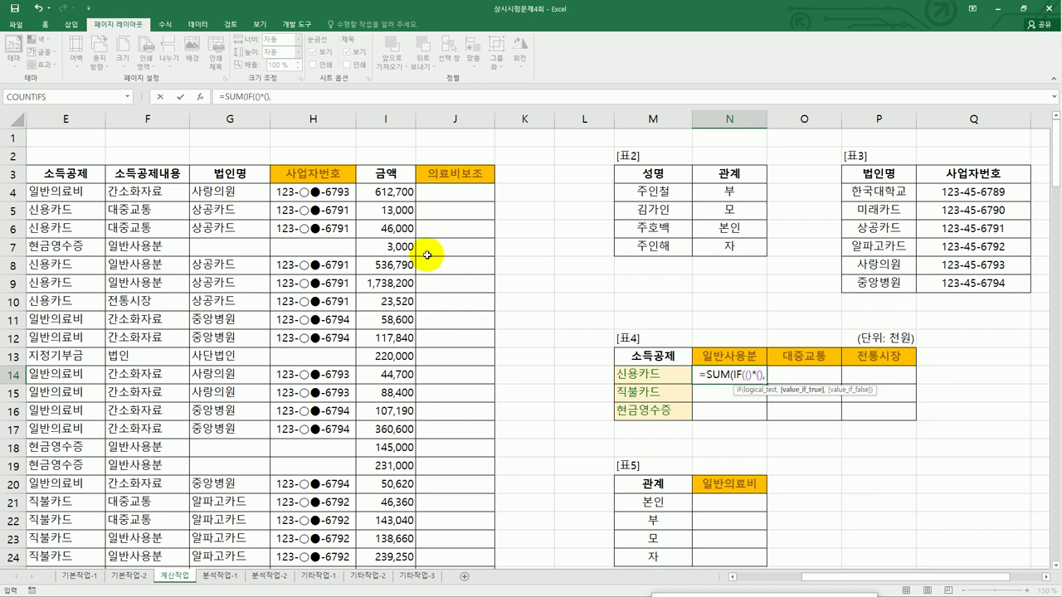
Use the absolute 금액 range $I$4:$I$42 as the IF's value if true and close the SUM and IF brackets
left_click_drag(390, 191, 397, 490)
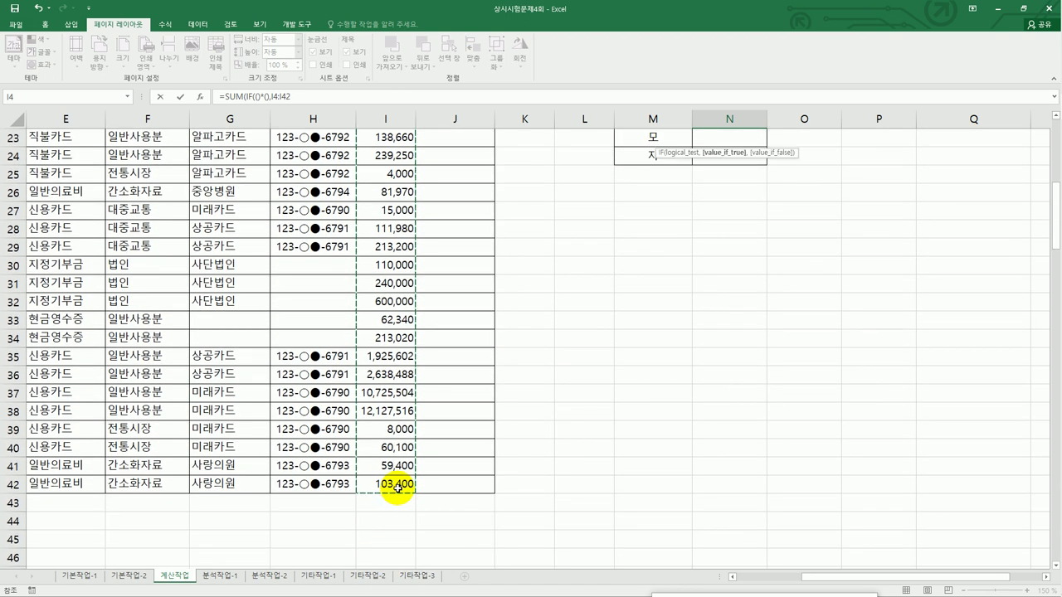
key("F4")
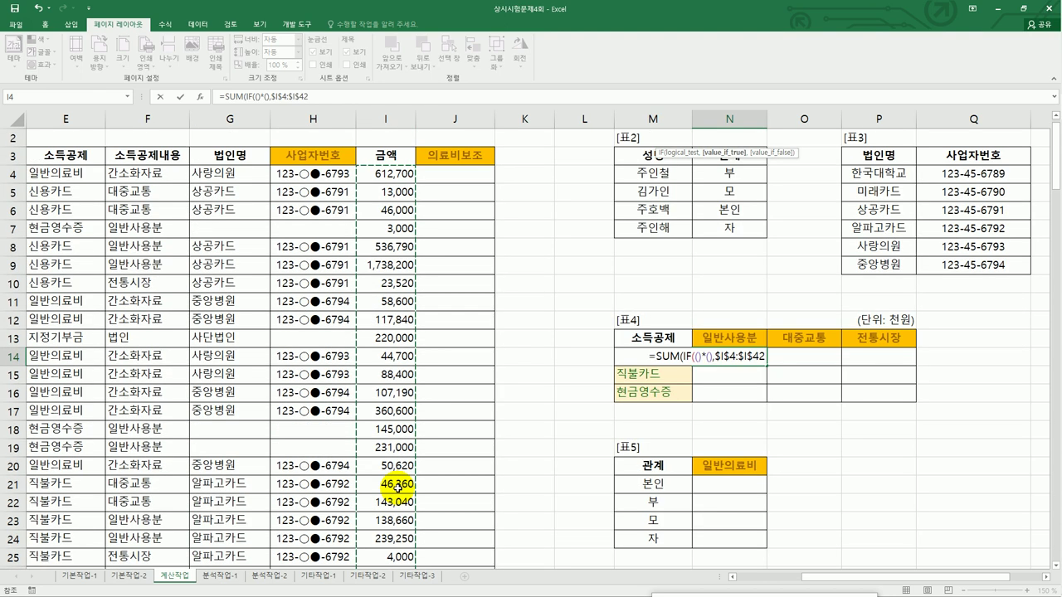
type("))")
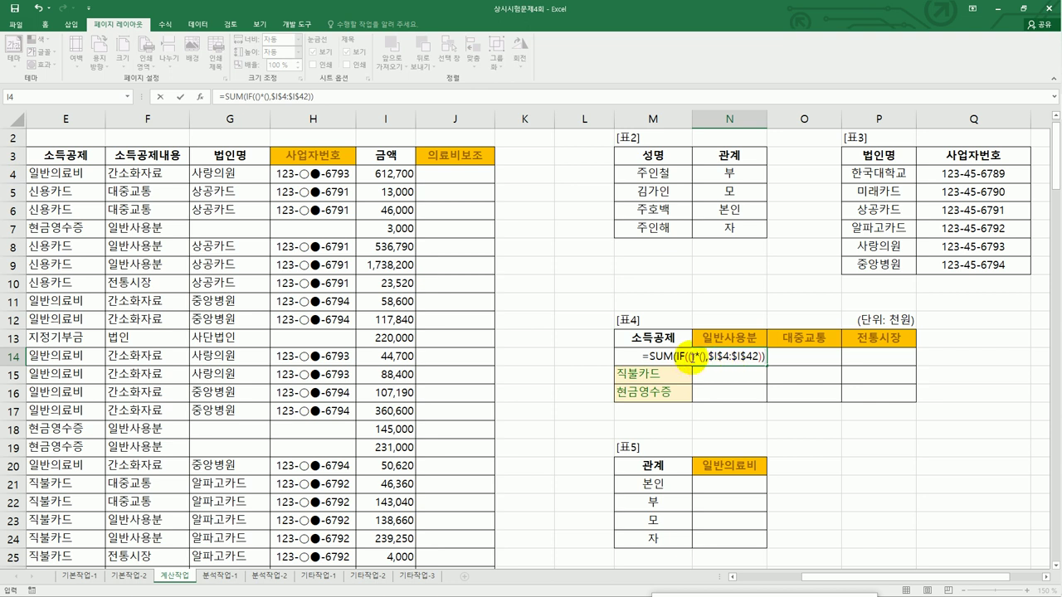
Fill the IF's first bracketed condition in N14 with $E$4:$E$42=$M14, matching the 소득공제 column to the row label
left_click(676, 356)
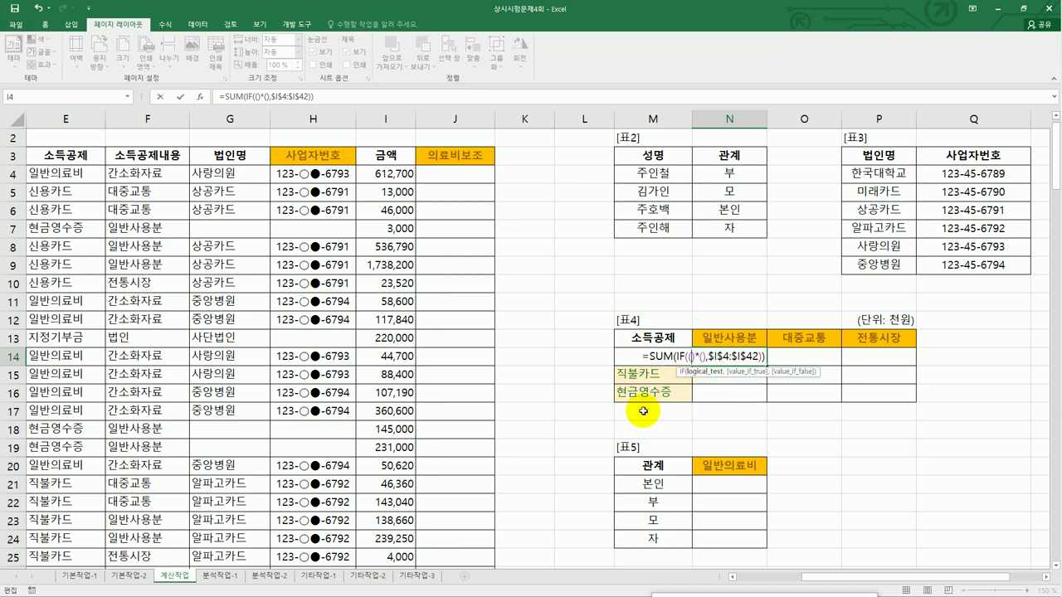
left_click(88, 177)
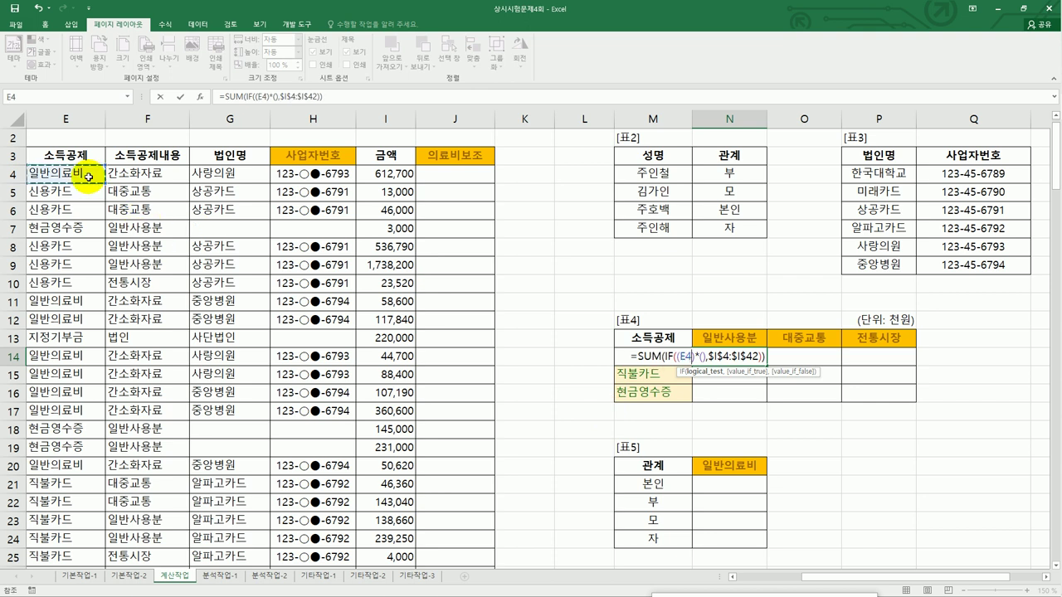
left_click_drag(88, 177, 73, 551)
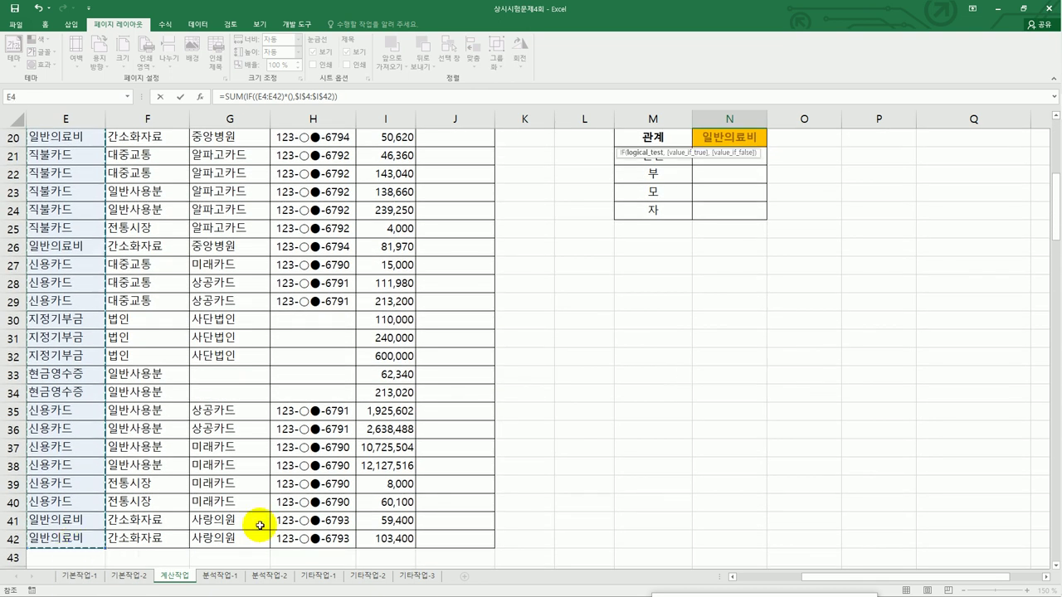
key("F4")
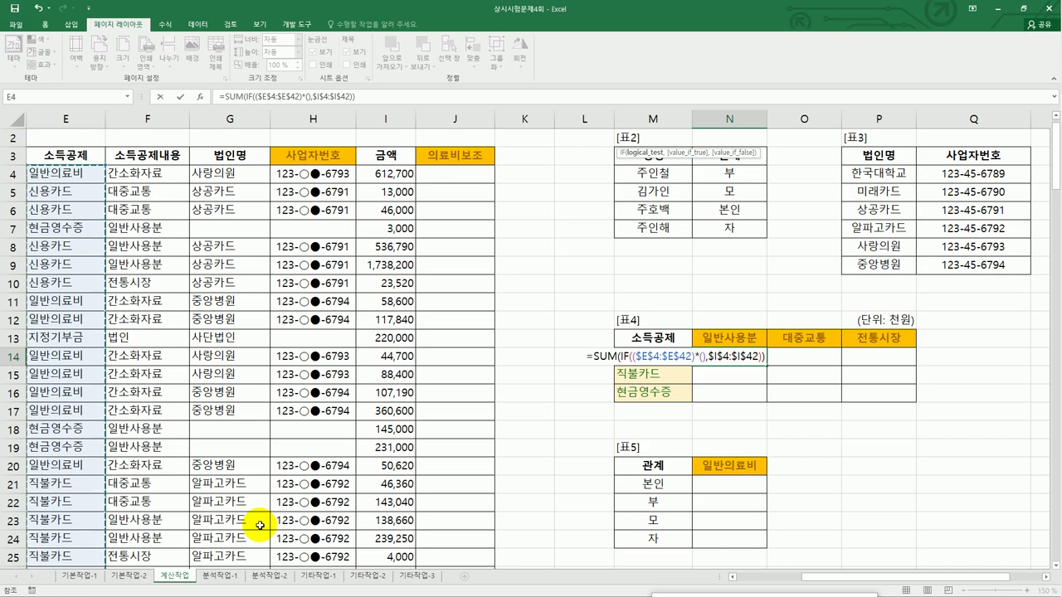
type("=")
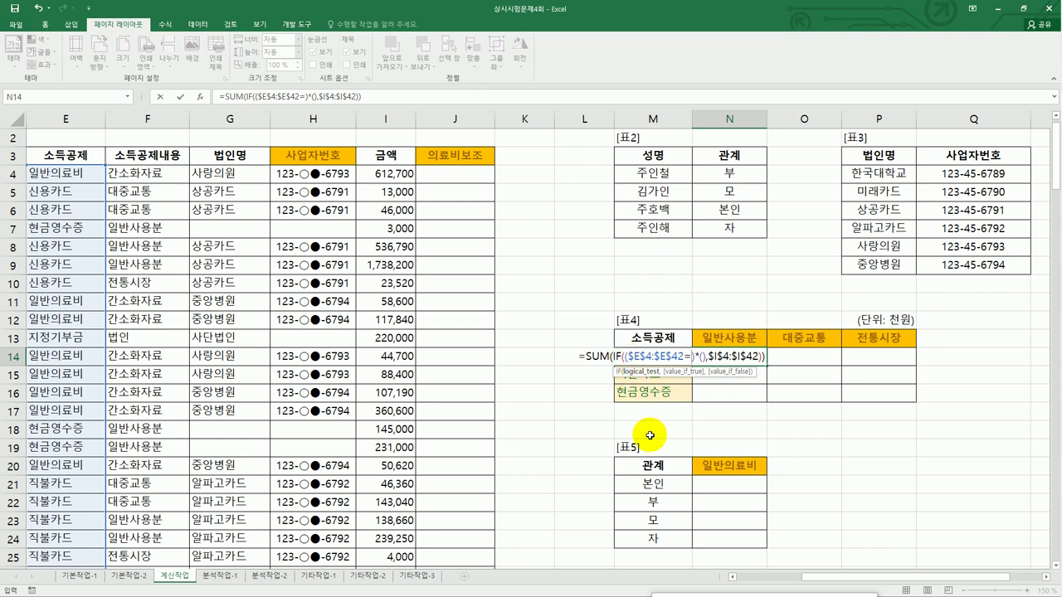
left_click(629, 378)
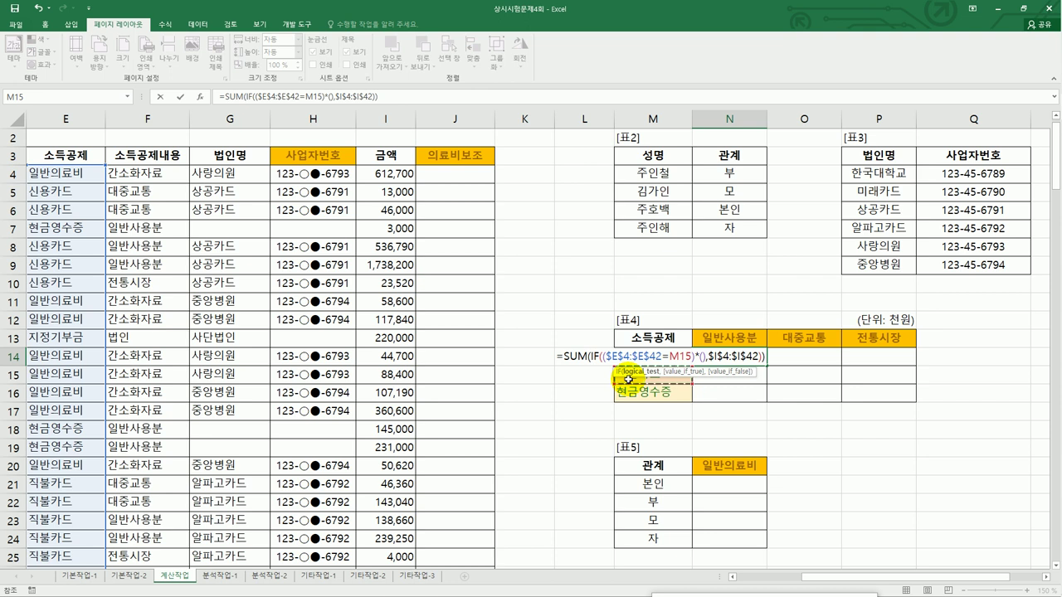
key("Up")
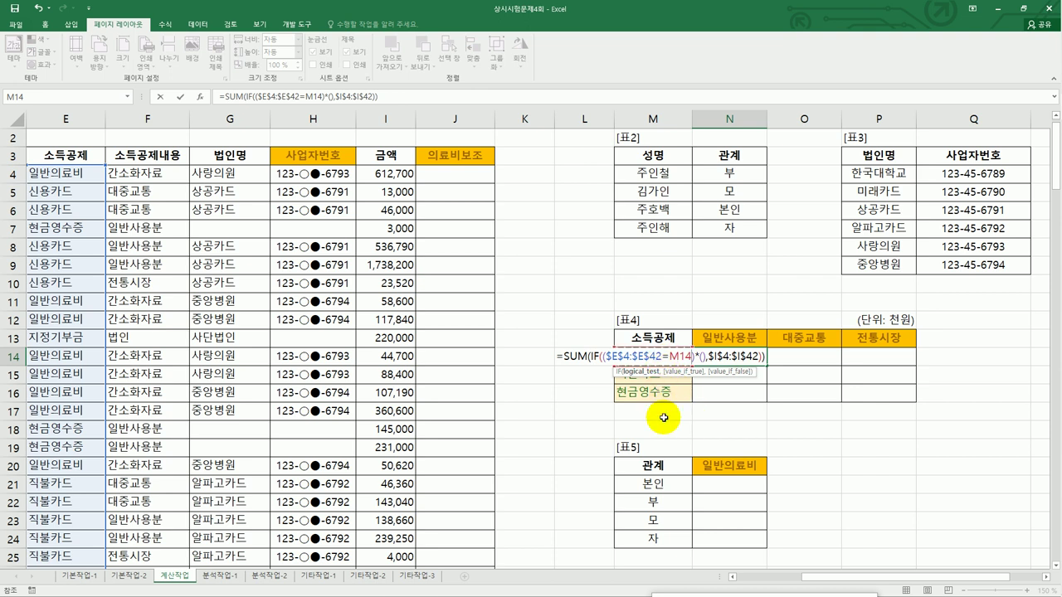
key("F4")
key("F4")
key("F4")
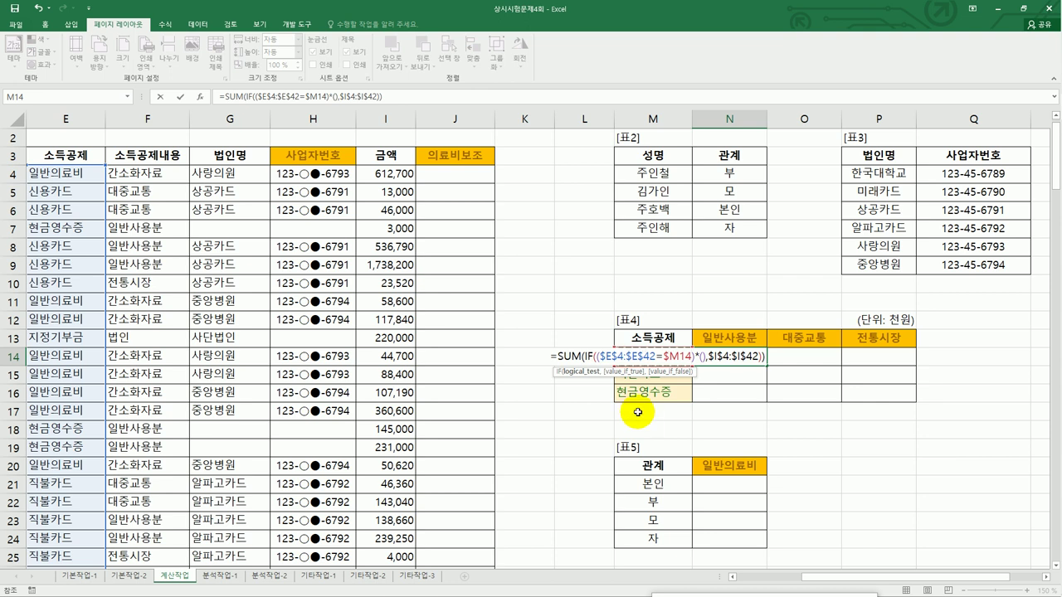
Fill the second bracketed condition with $F$4:$F$42=N$13, matching the 소득공제내용 column to the column label
left_click(701, 357)
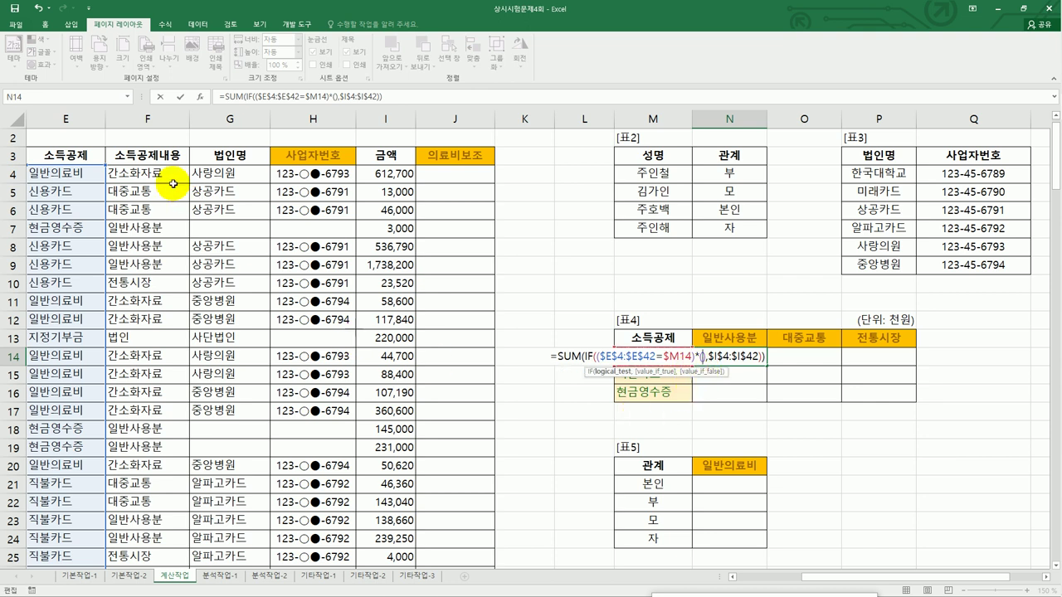
left_click_drag(156, 171, 154, 537)
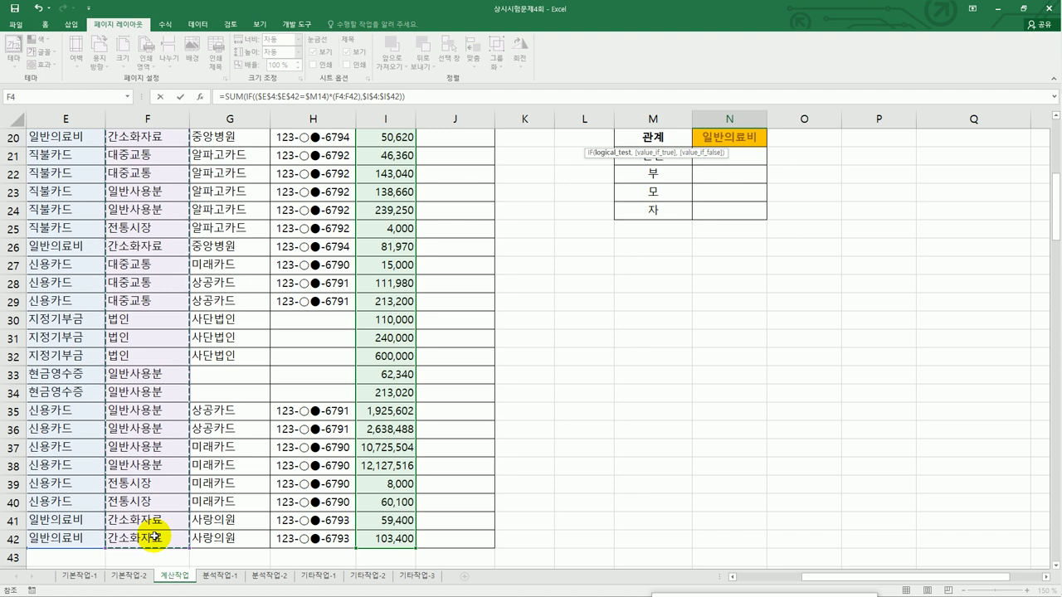
key("F4")
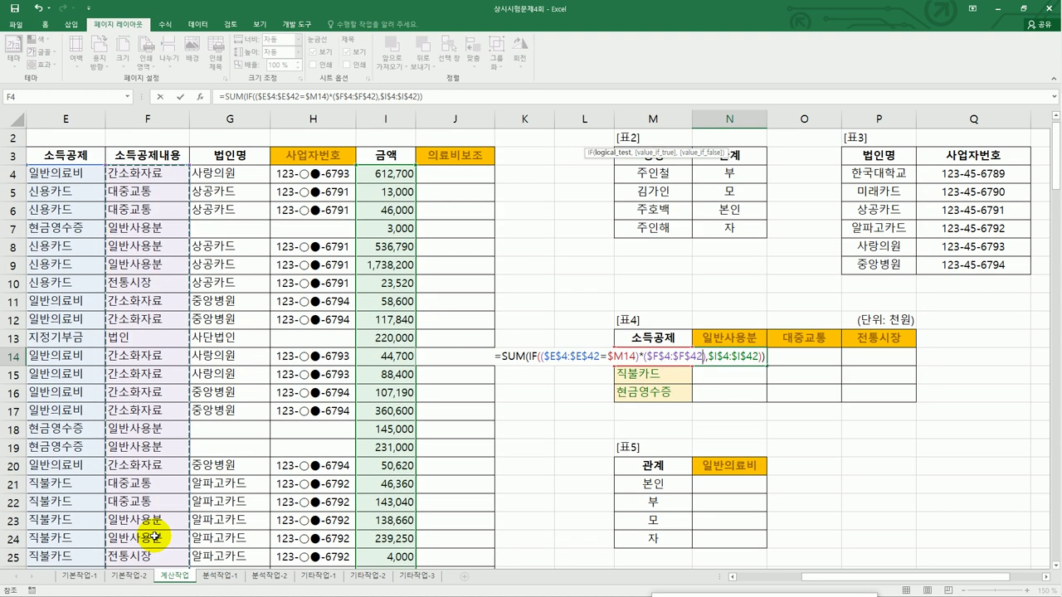
type("=")
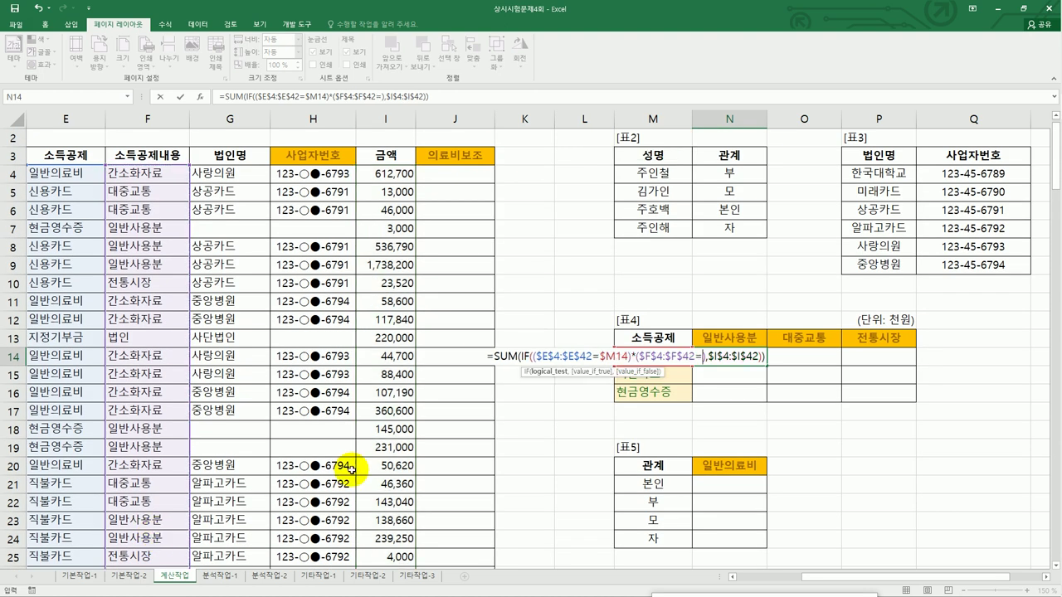
left_click(747, 338)
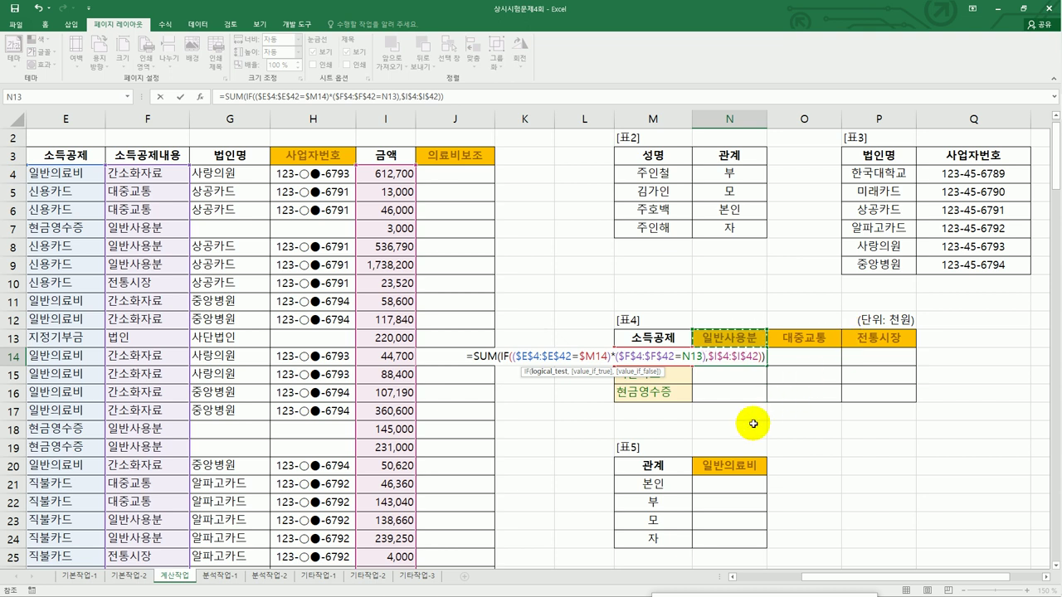
key("F4")
key("F4")
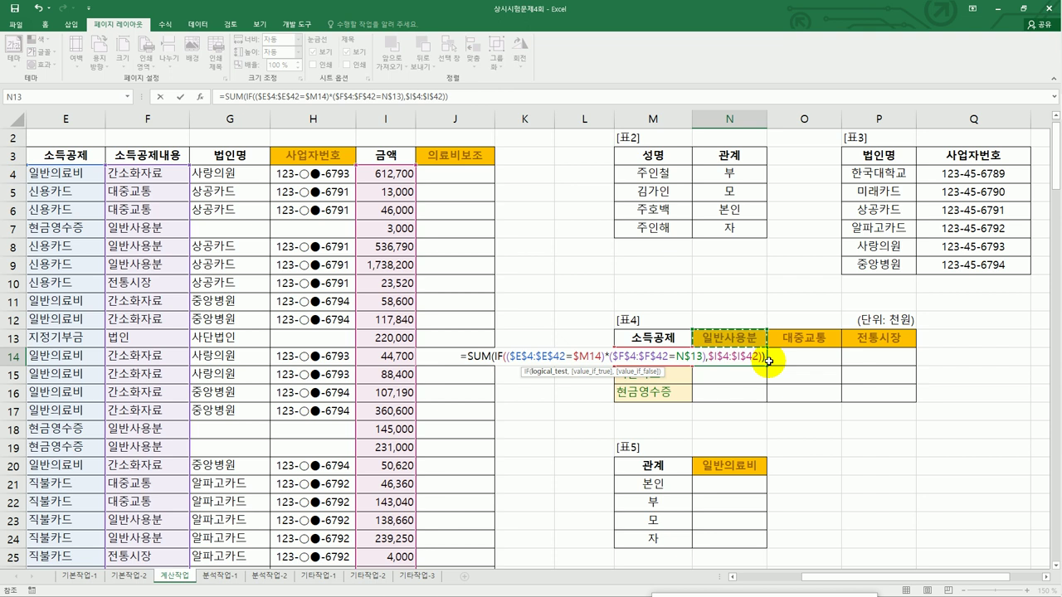
Enter N14's SUM and IF formula as an array formula and fill it across N14:P16
key("ctrl+shift+Return")
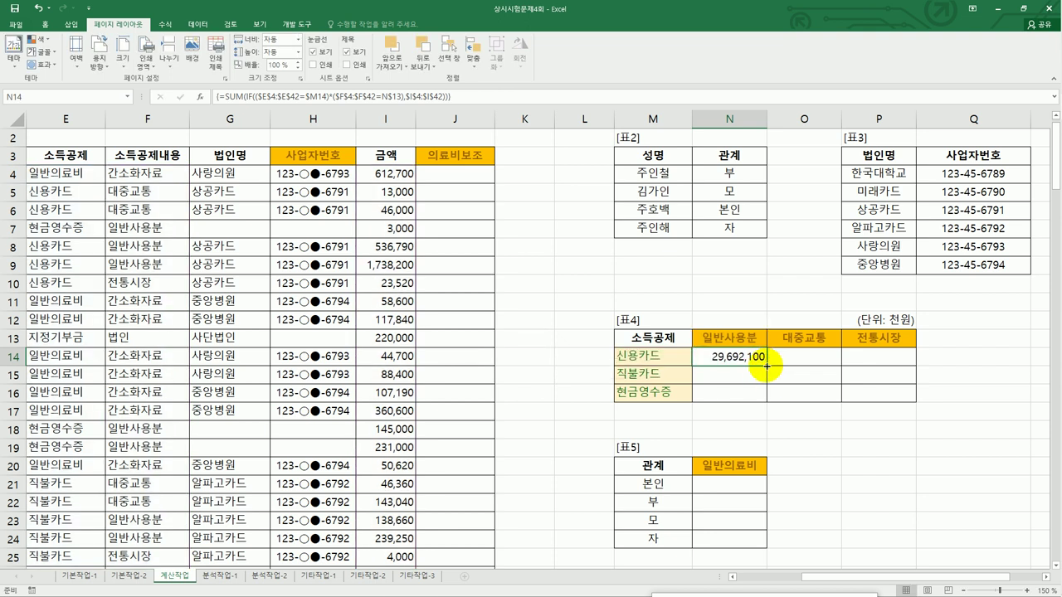
left_click_drag(766, 366, 896, 399)
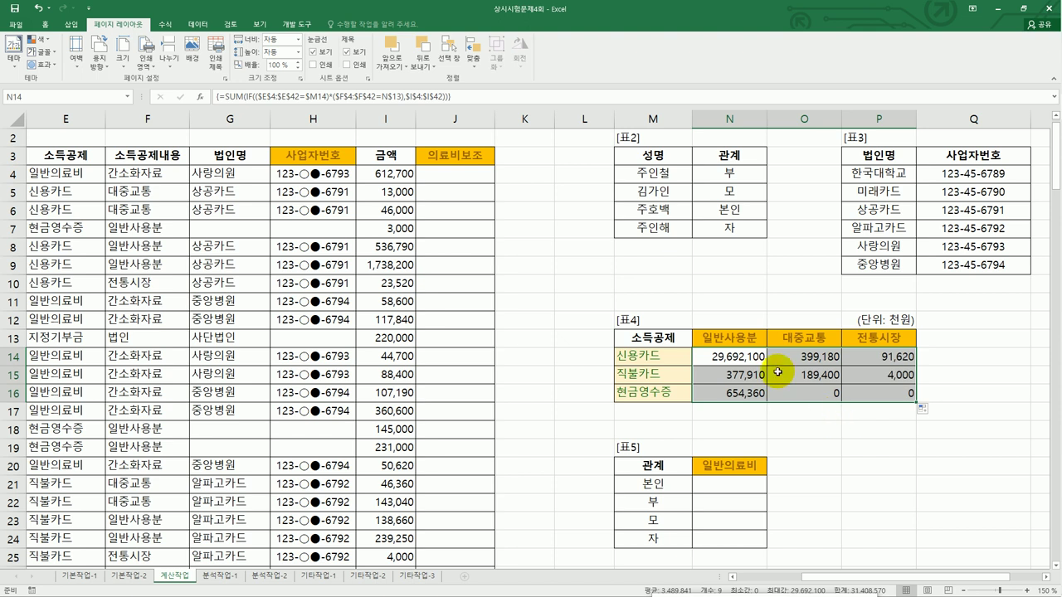
left_click(753, 357)
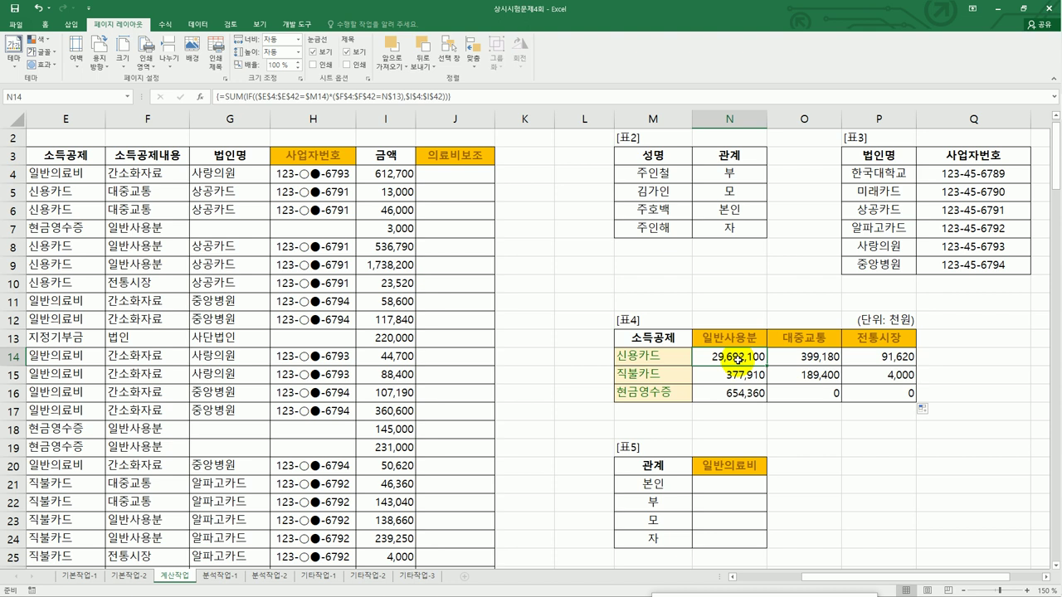
Reopen N14's formula for editing and insert TEXT( in front of SUM
double_click(737, 358)
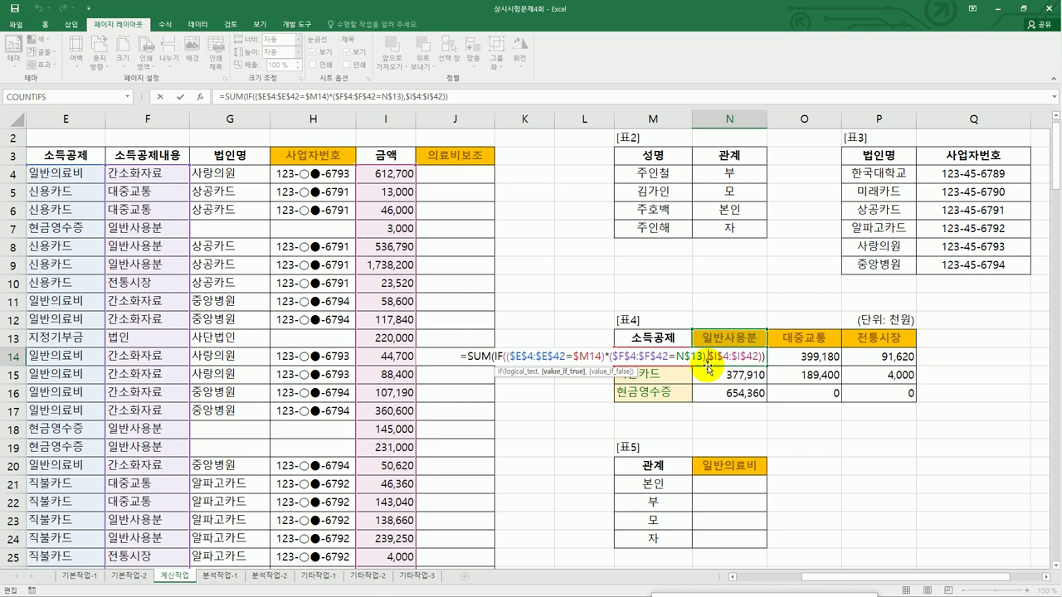
left_click(468, 355)
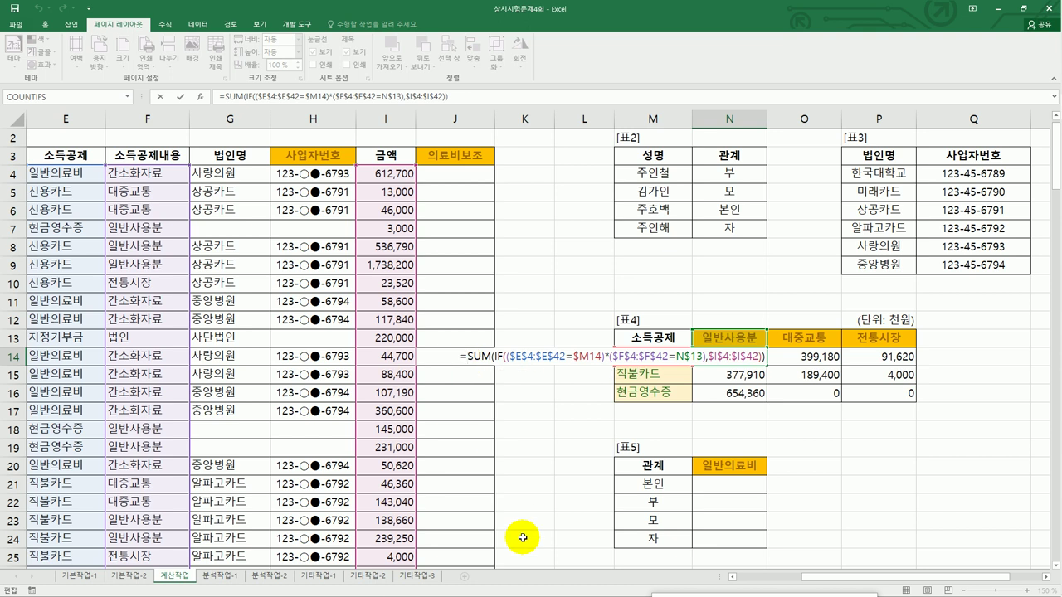
type("t")
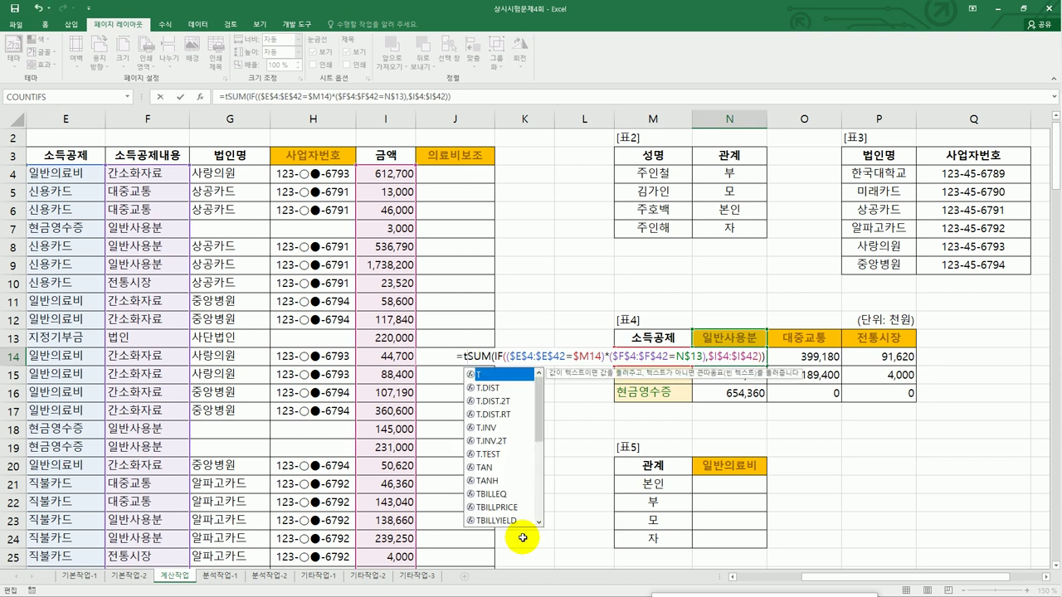
type("ext")
key("Tab")
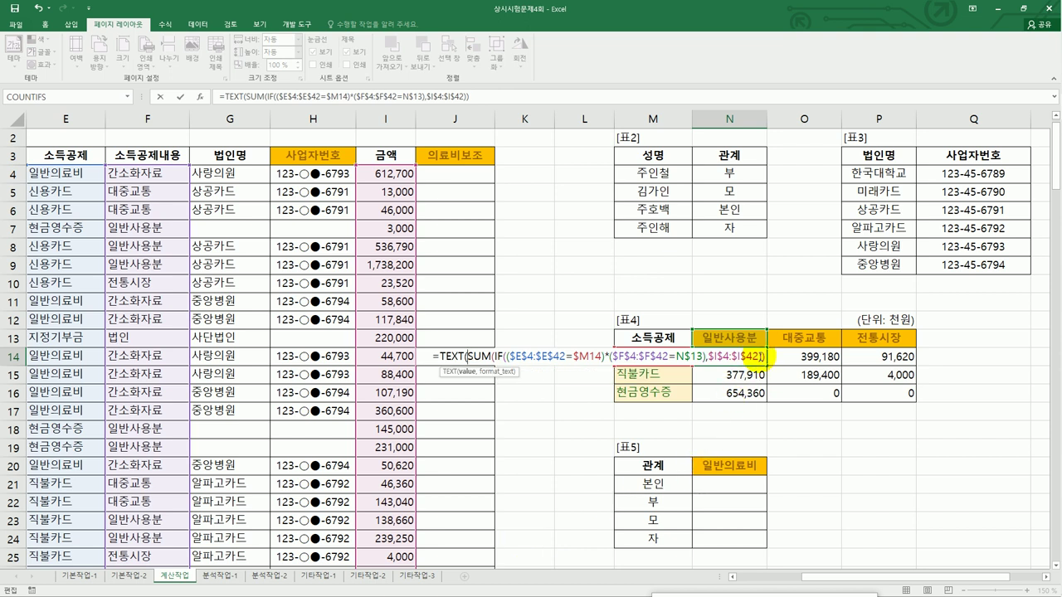
Add the thousands-unit format "#,##0," as TEXT's second argument after the SUM expression and close the TEXT bracket
left_click(764, 358)
type(",")
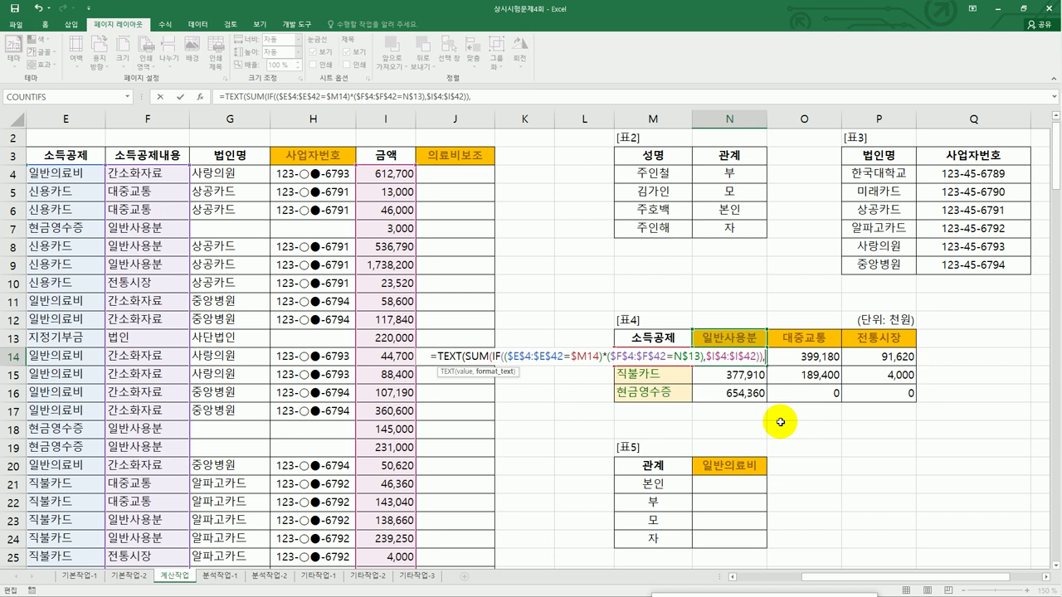
type("\"")
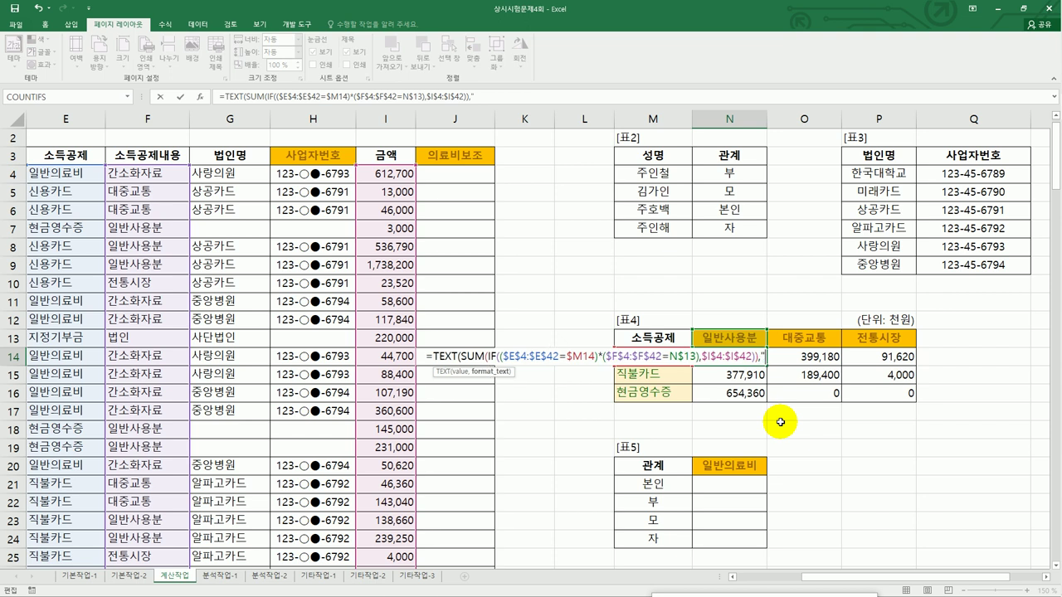
type("#")
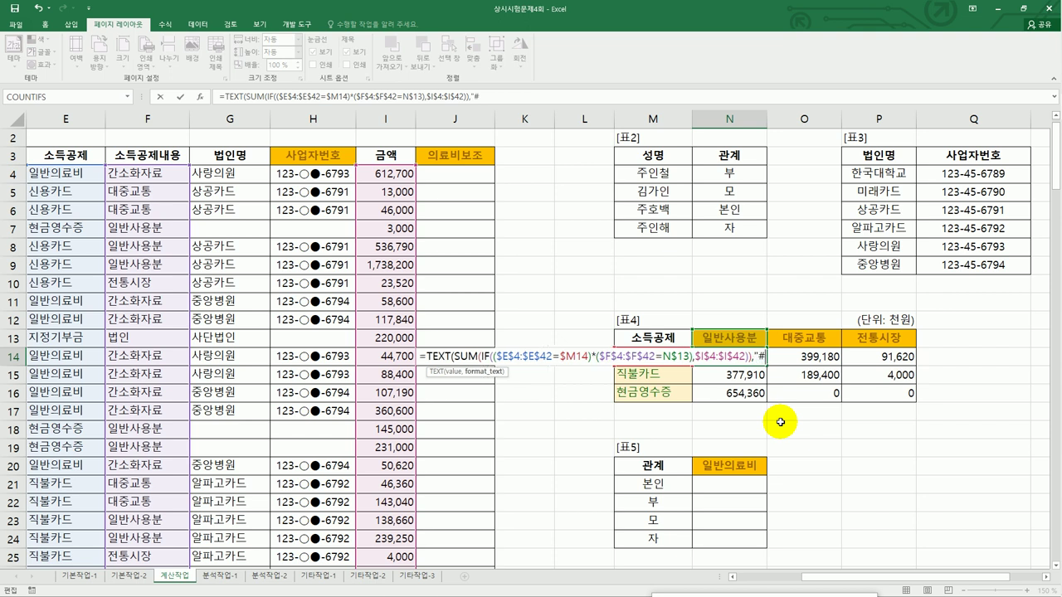
type(",##")
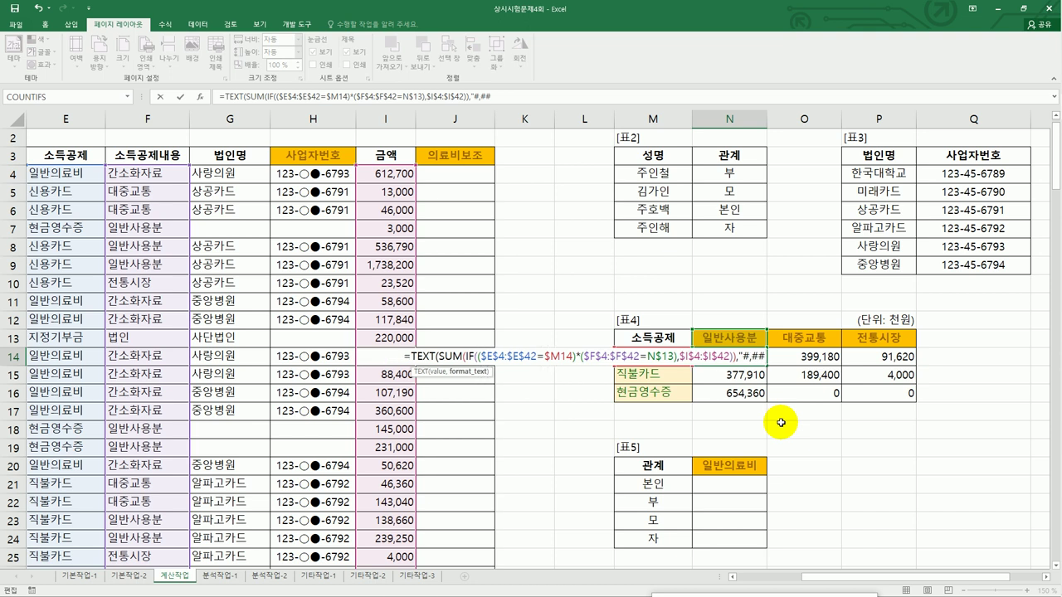
type("0")
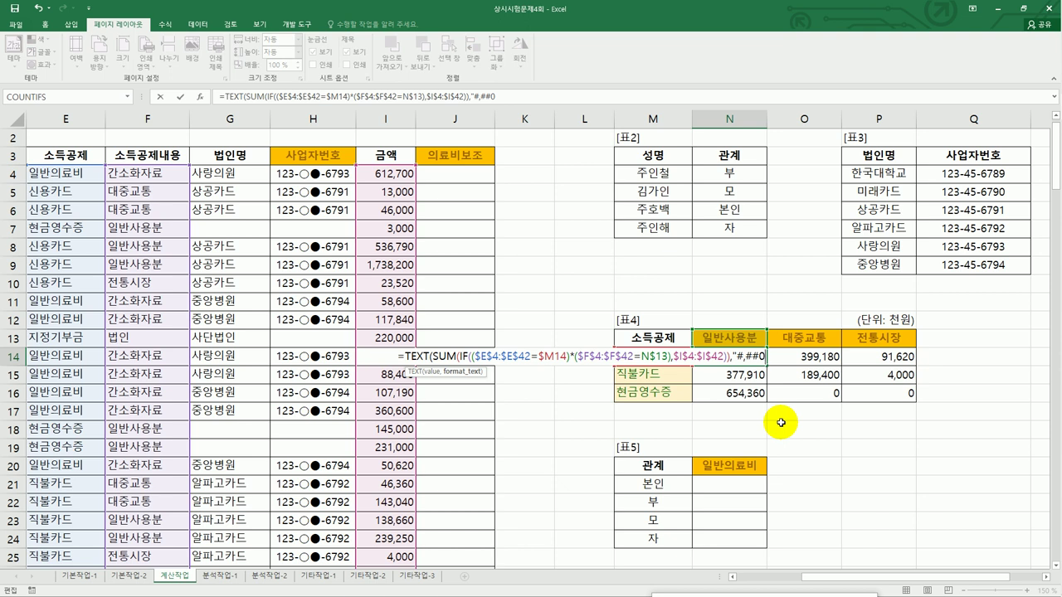
type(",")
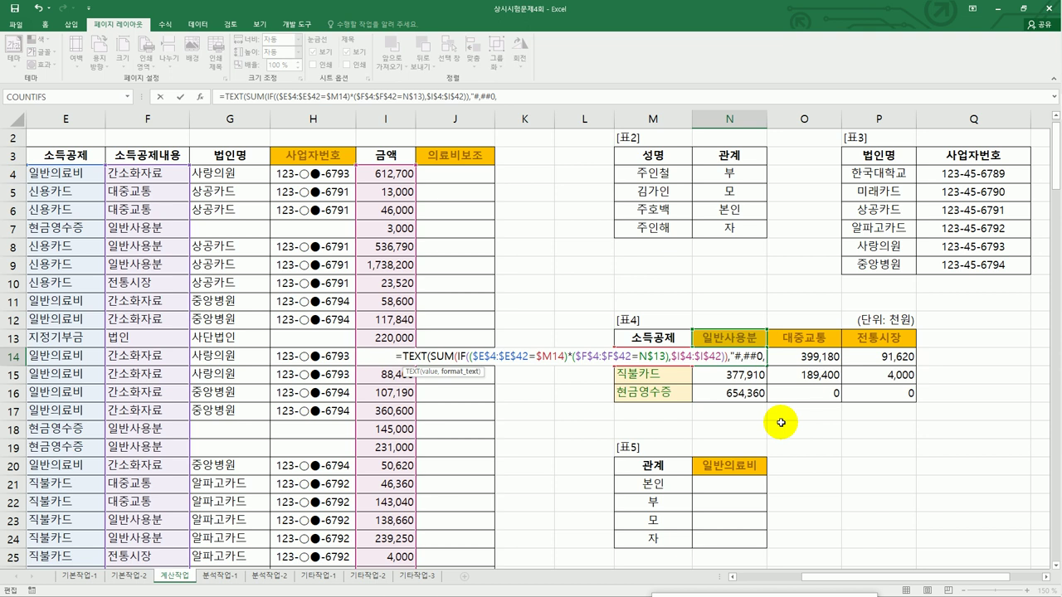
type("\"")
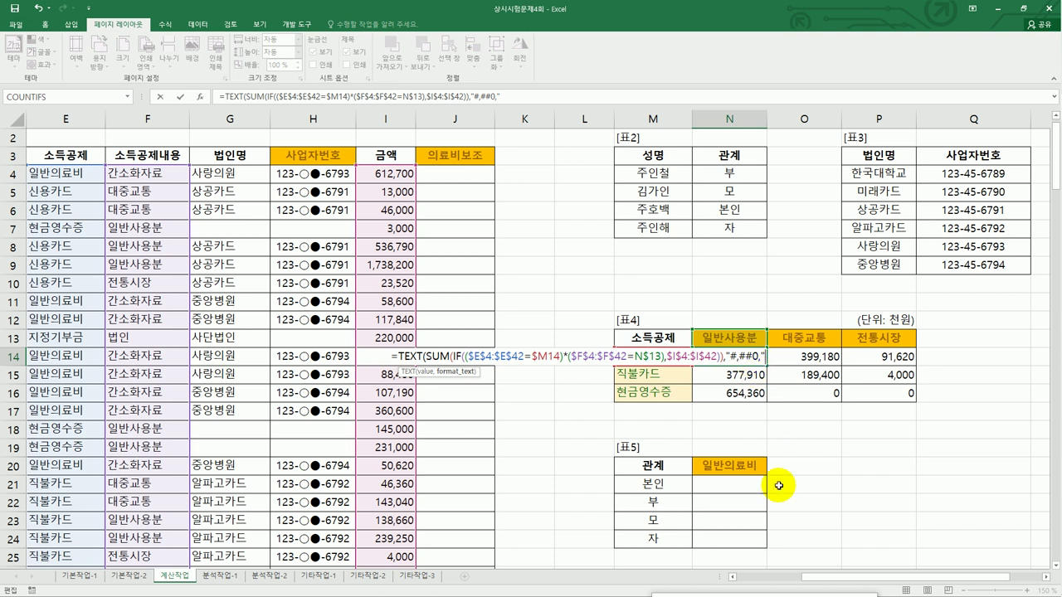
type(")")
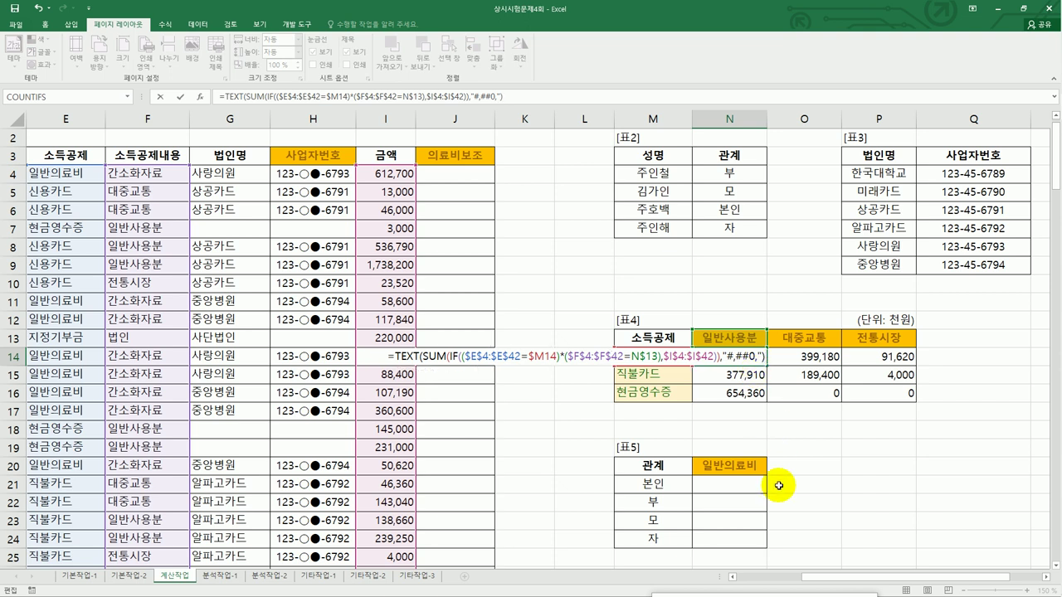
Enter N14's TEXT formula as an array formula and refill 표4's result range N14:P16 with it
key("ctrl+shift+Return")
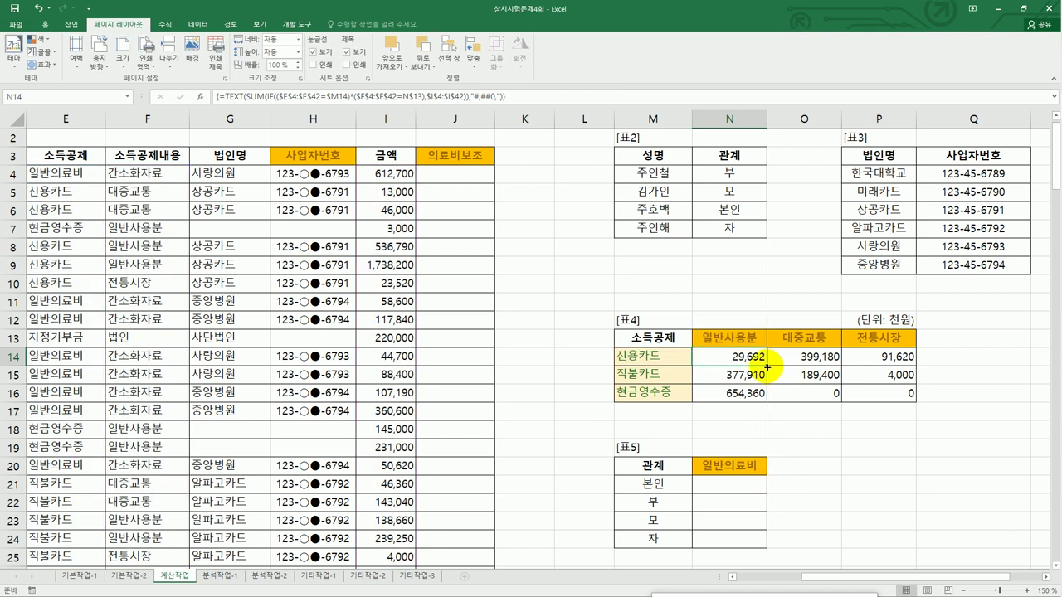
left_click_drag(768, 366, 900, 398)
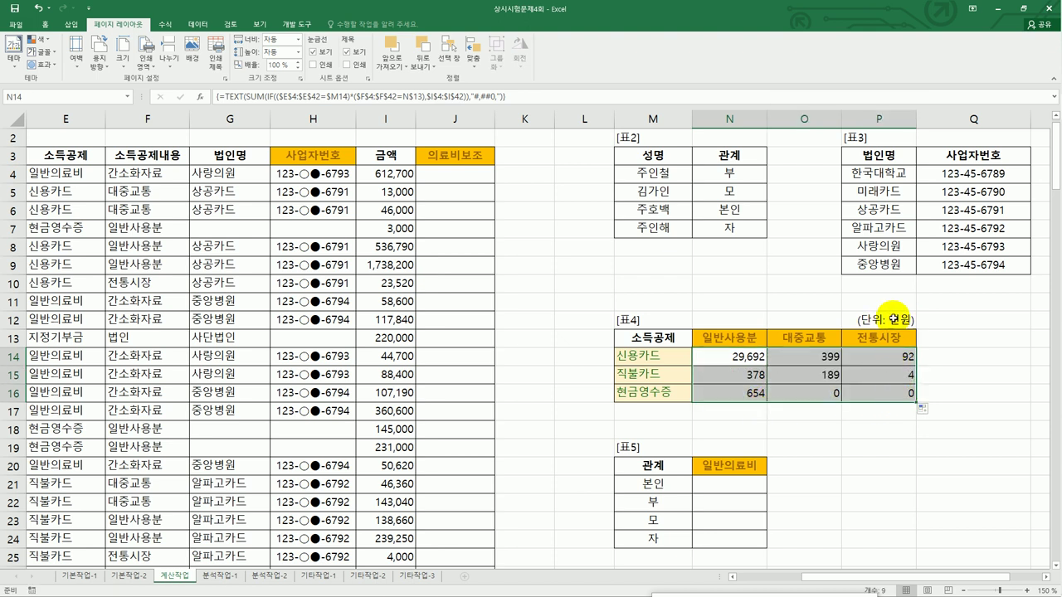
left_click(712, 357)
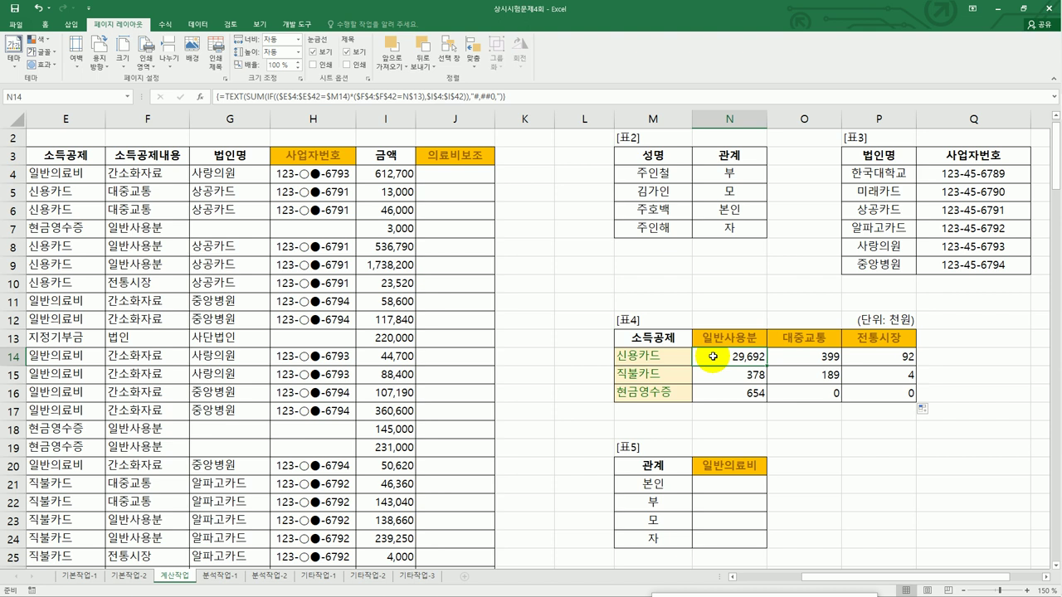
Select N21, the 본인 cell under 일반의료비, and examine 표5's layout alongside the data table
left_click(714, 487)
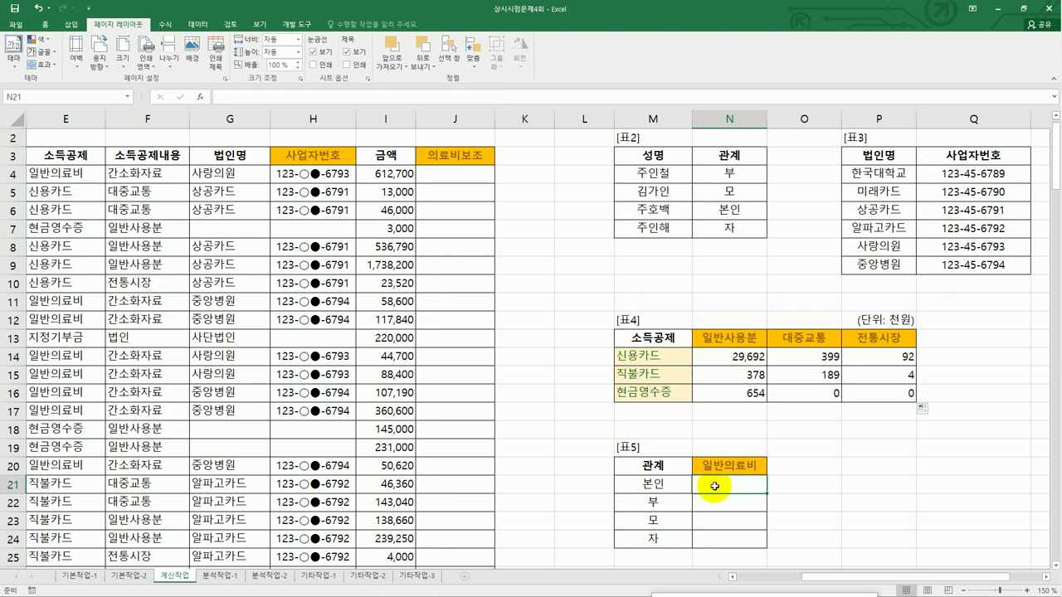
scroll(714, 487, "down", 2)
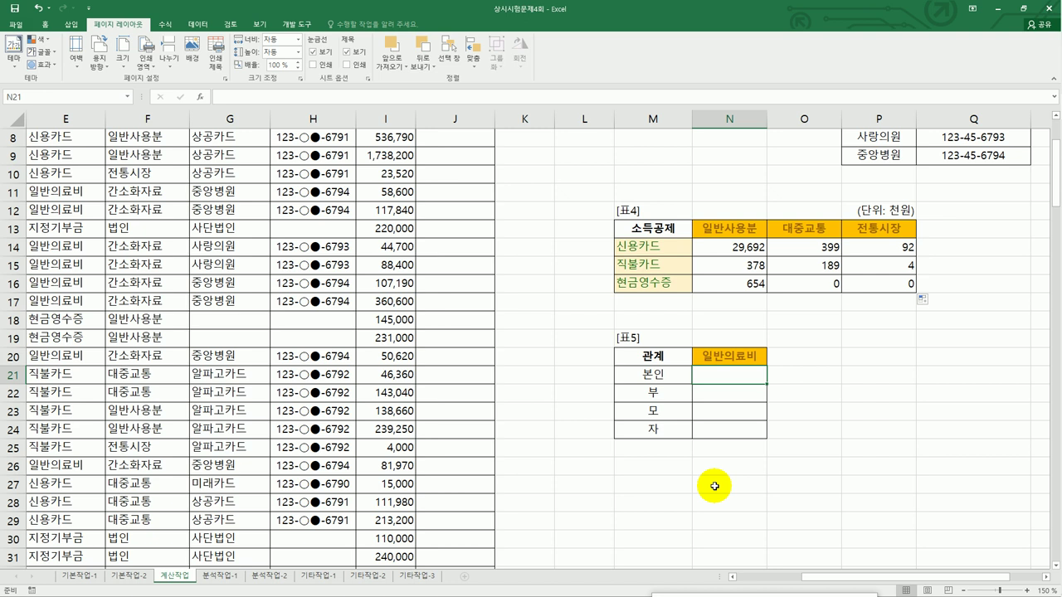
scroll(714, 487, "up", 2)
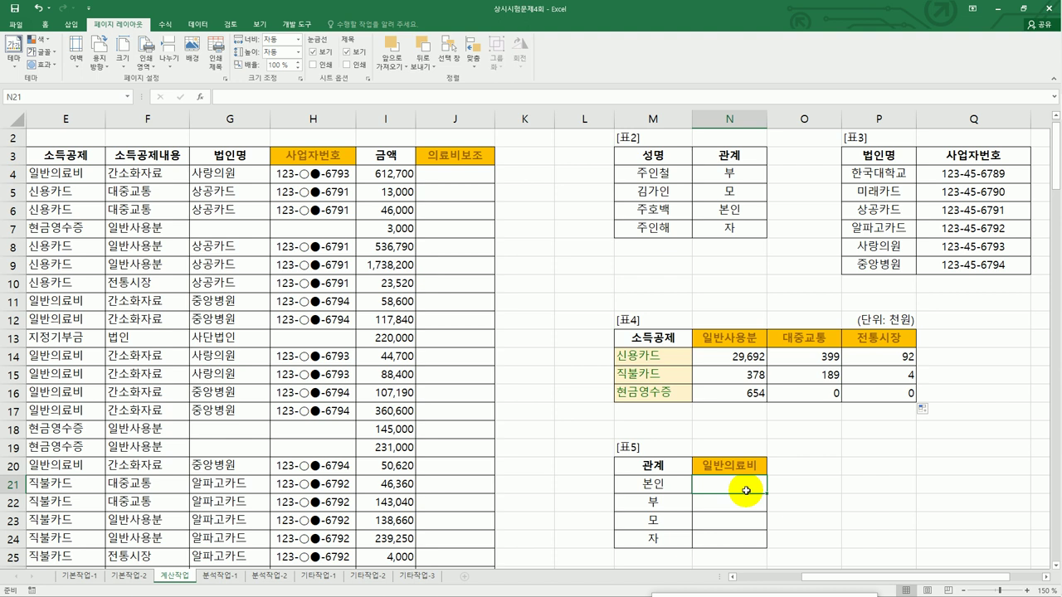
Begin a formula in N21 with the LARGE function and nest an IF function as its array argument
type("=la")
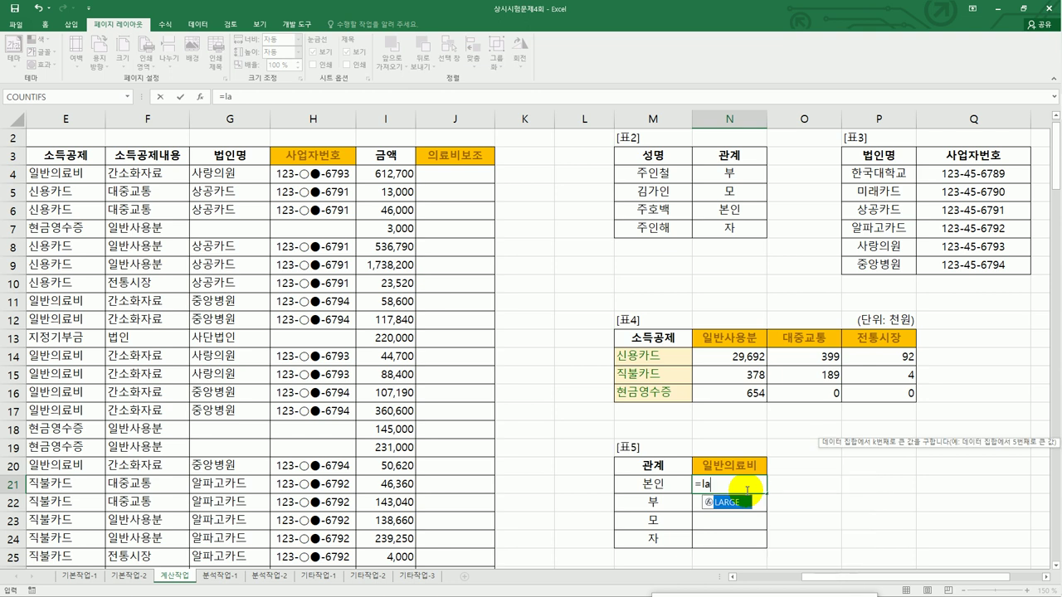
key("Tab")
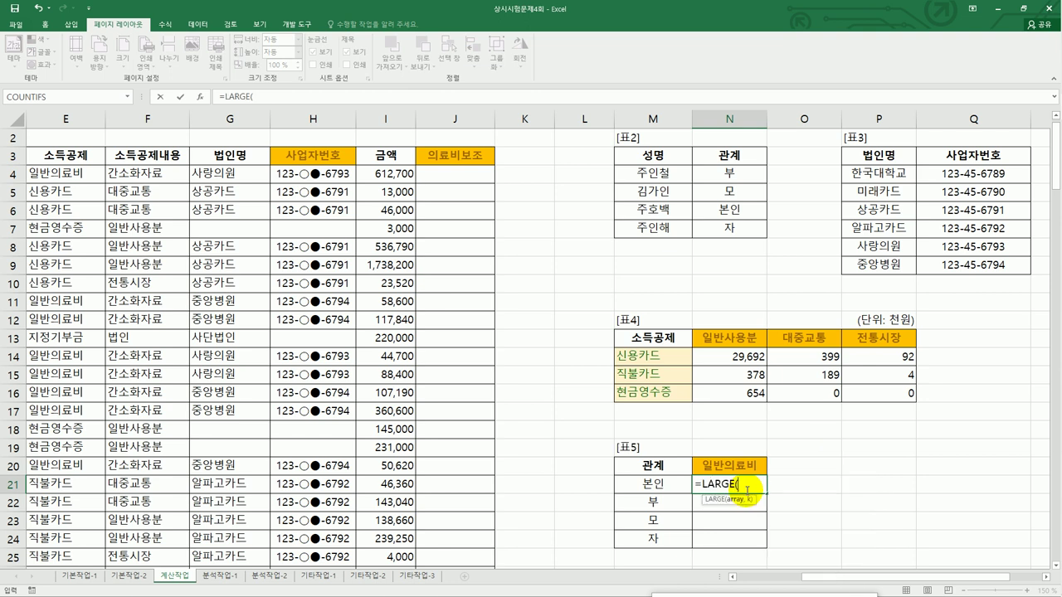
type("if")
key("Tab")
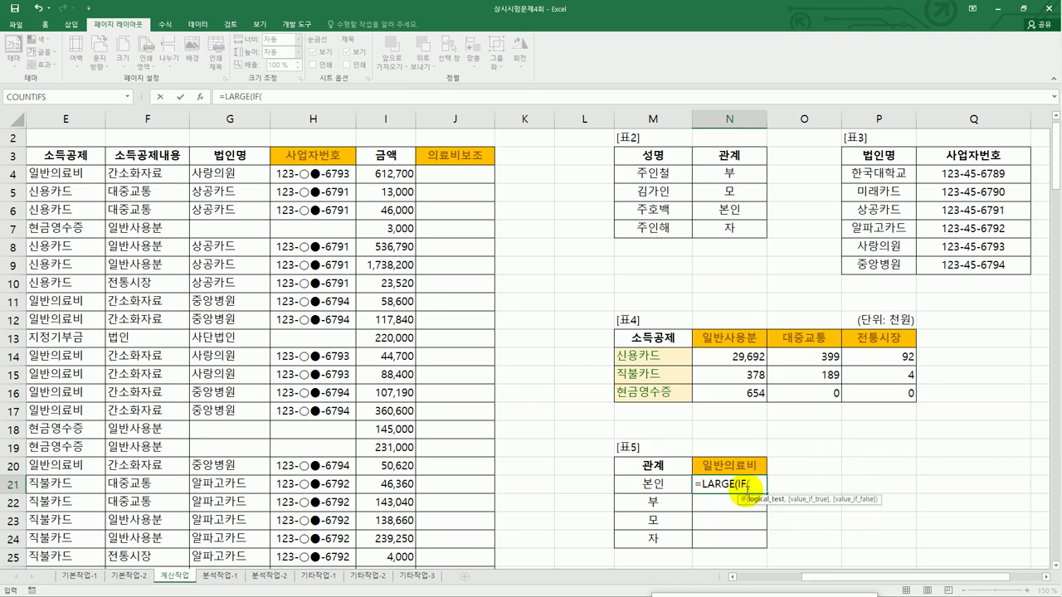
Add the IF's first condition comparing the 소득공제 range $E$4:$E$42 with the header $N$20, using absolute references
type("(")
left_click(61, 174)
left_click_drag(61, 174, 77, 539)
key("F4")
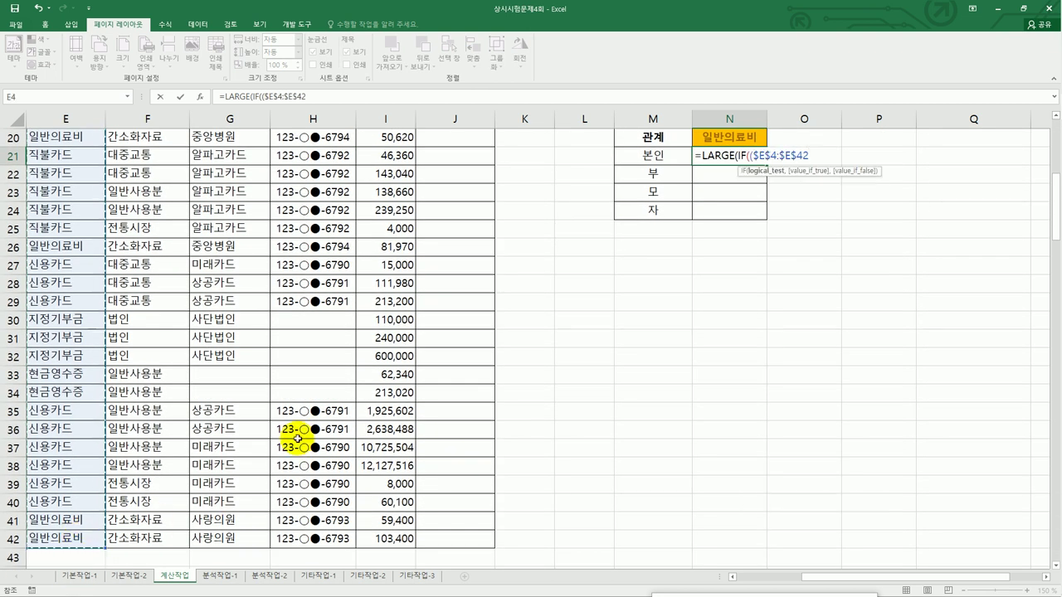
type("=")
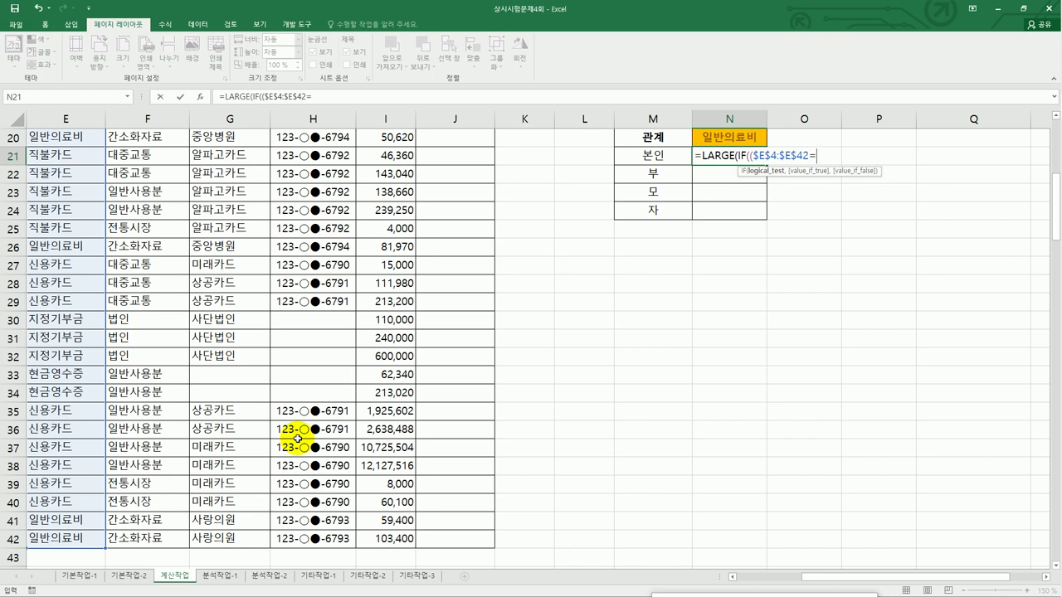
left_click(718, 138)
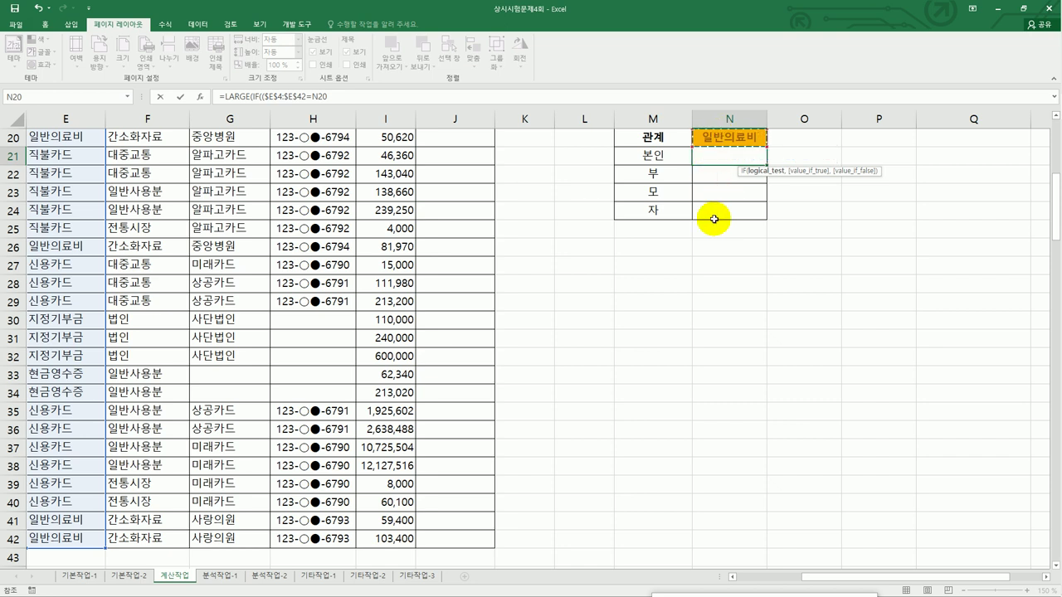
scroll(713, 219, "up", 2)
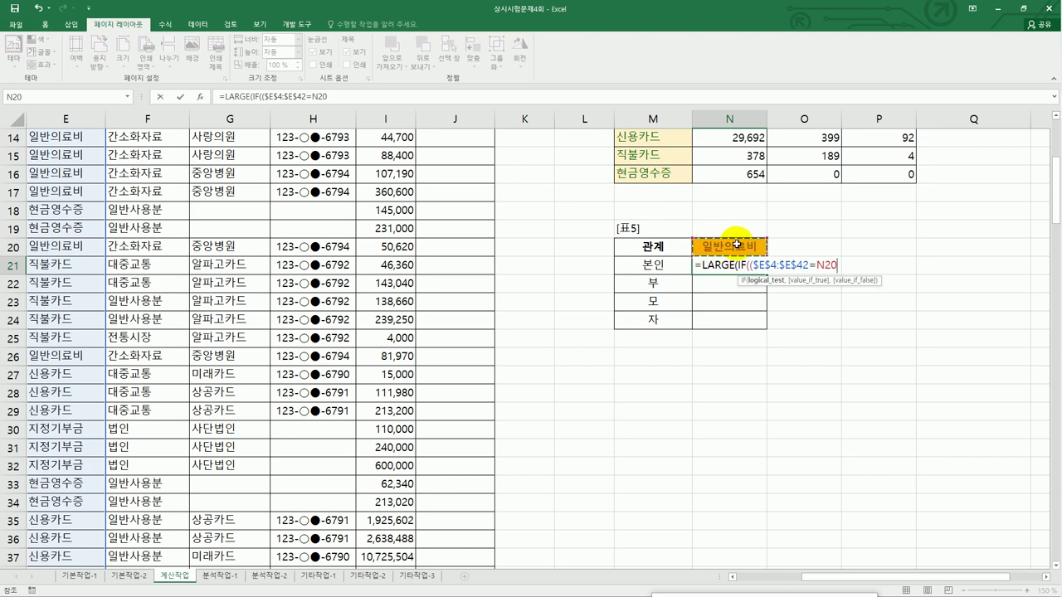
key("F4")
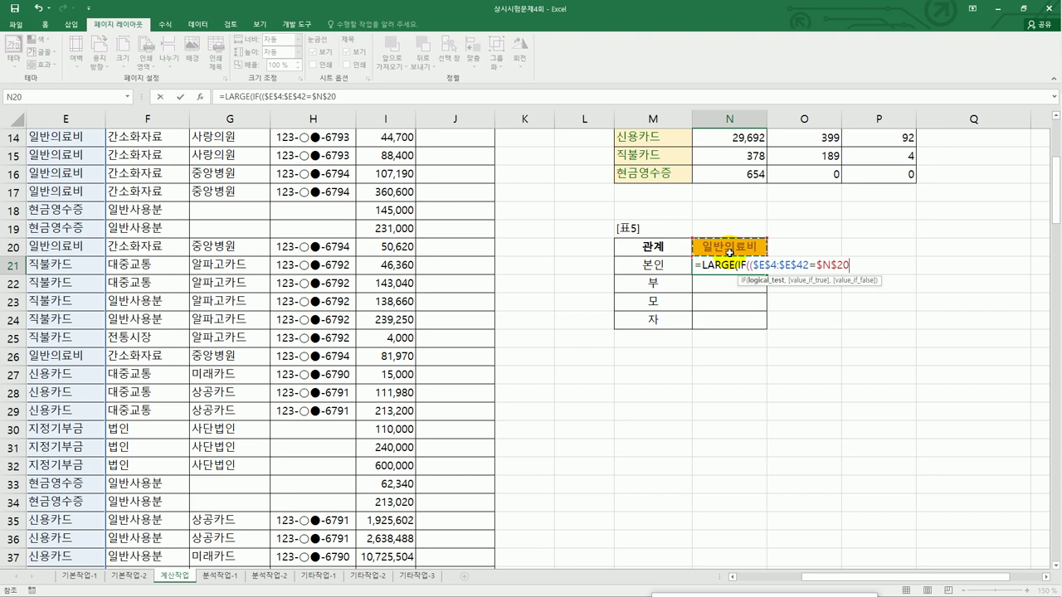
Multiply by a second bracketed condition comparing the 관계 range $C$4:$C$42, as absolute references, with the relative cell M21
type(")*(")
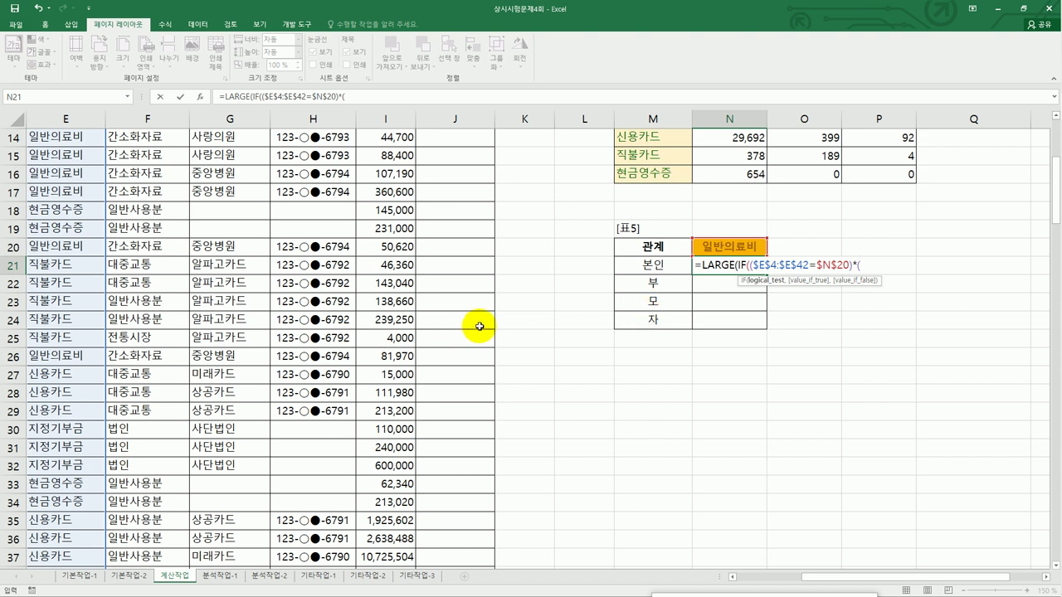
scroll(479, 326, "up", 4)
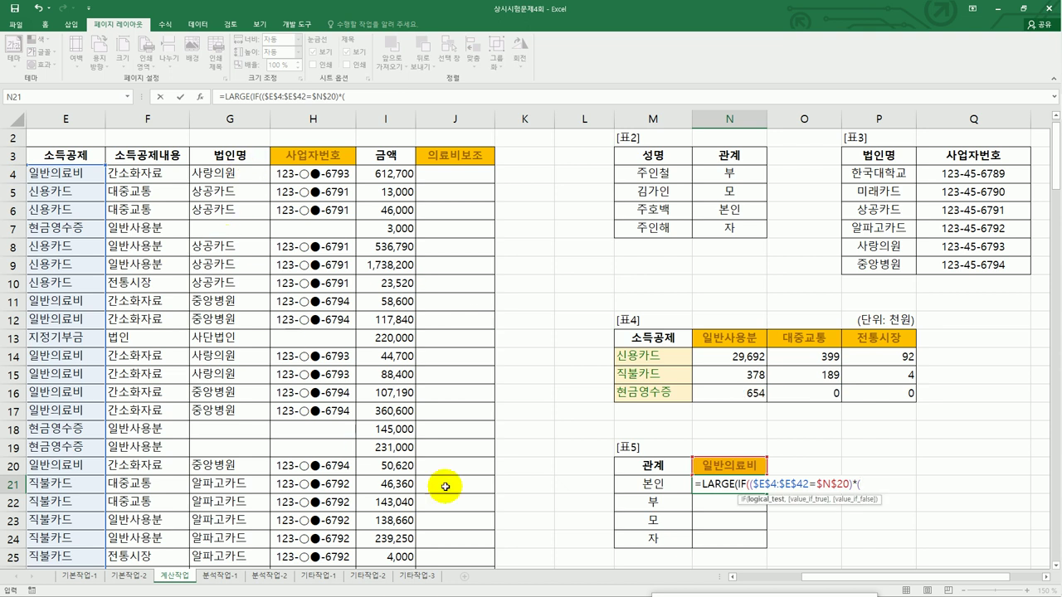
left_click_drag(814, 580, 764, 583)
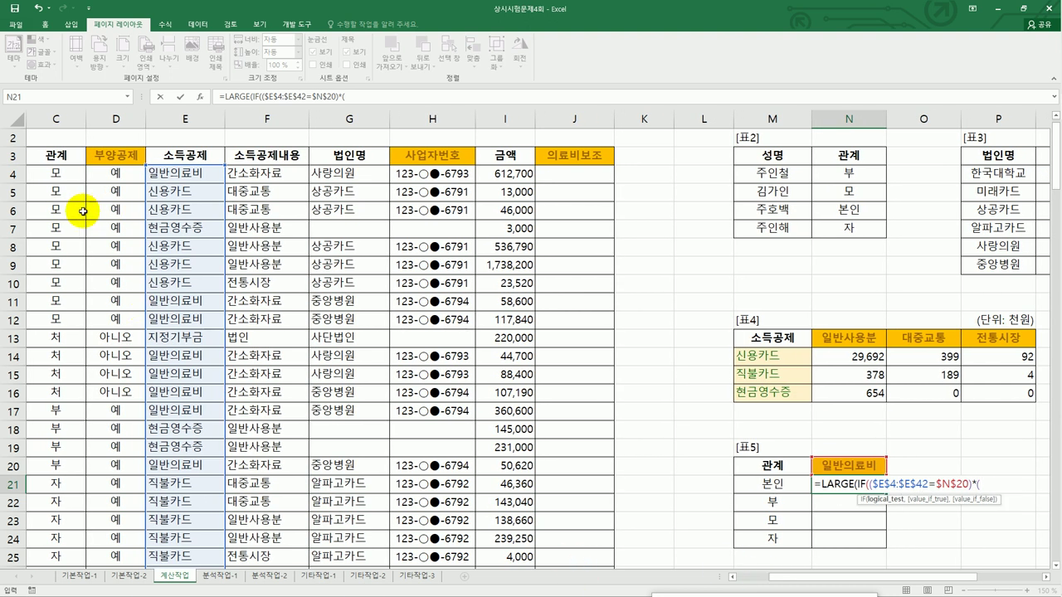
left_click_drag(73, 177, 69, 540)
key("F4")
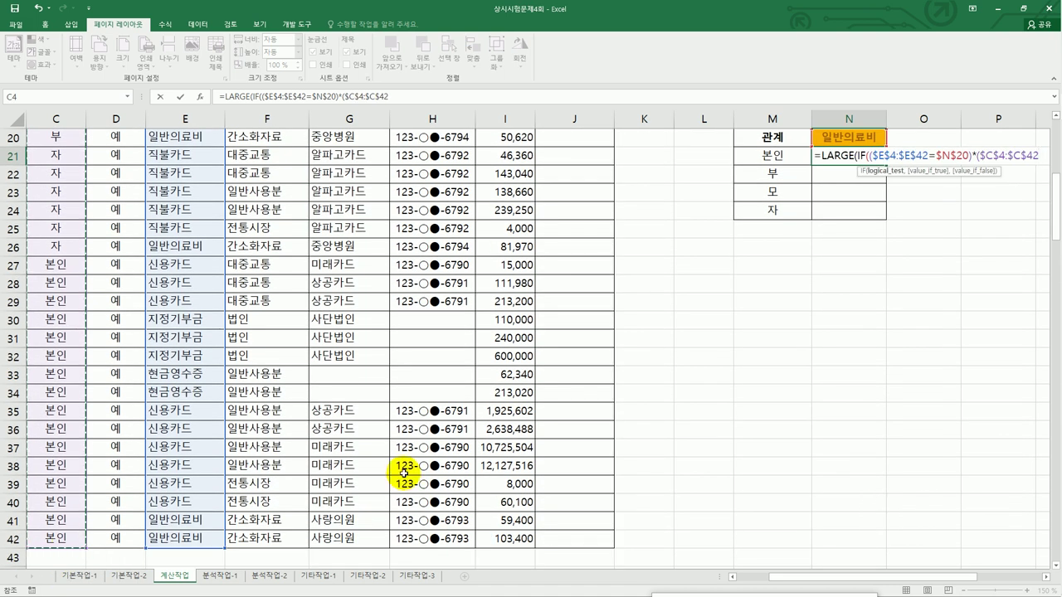
type("=")
left_click(790, 155)
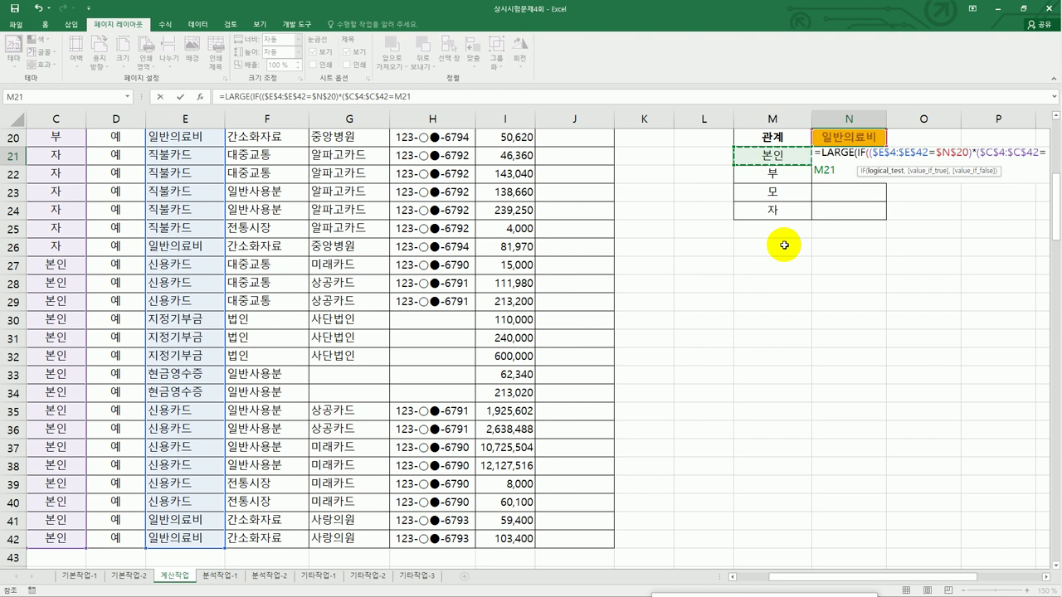
type(")")
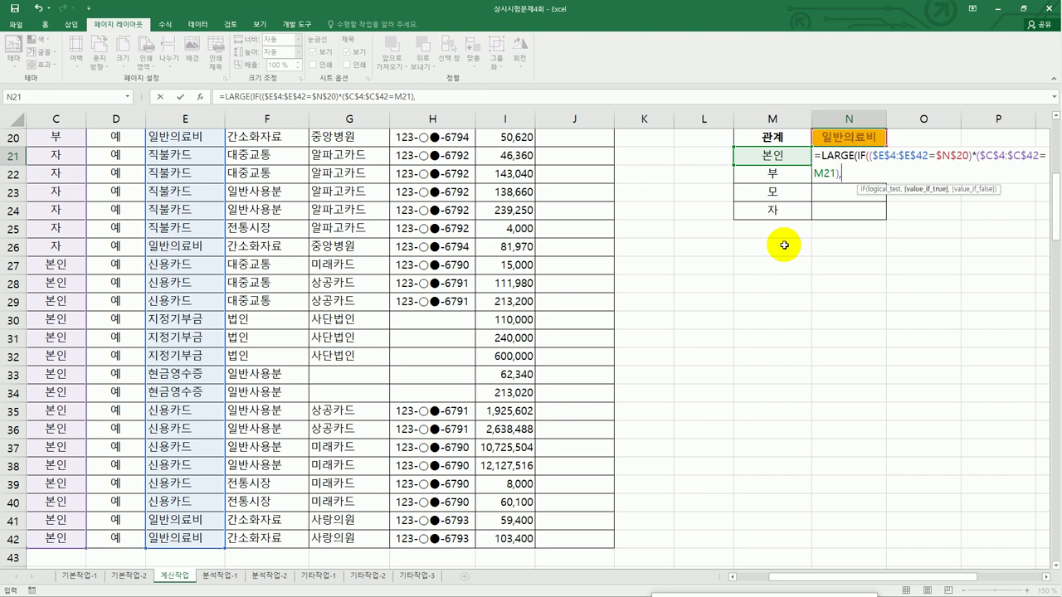
Give the 금액 range $I$4:$I$42 as the IF's value if true and close the IF bracket
type(",")
scroll(715, 315, "up", 2)
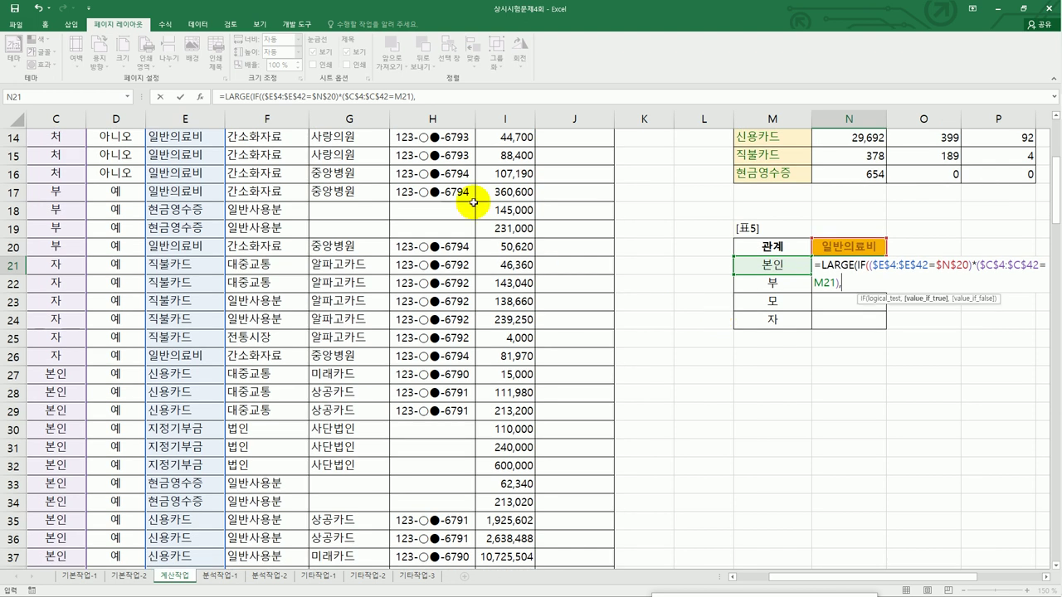
scroll(472, 199, "up", 2)
scroll(478, 196, "up", 3)
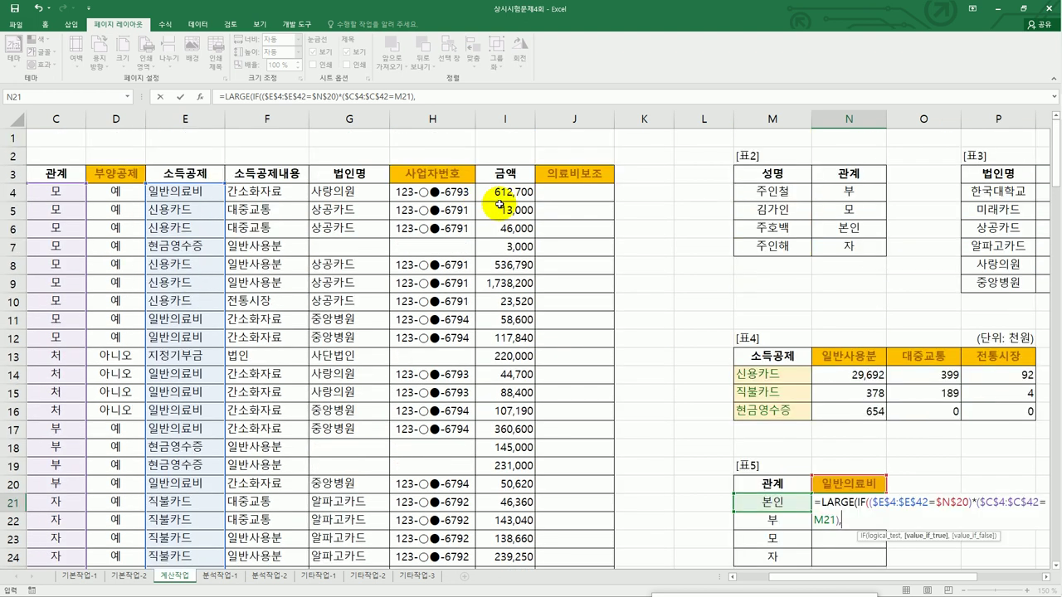
left_click(506, 191)
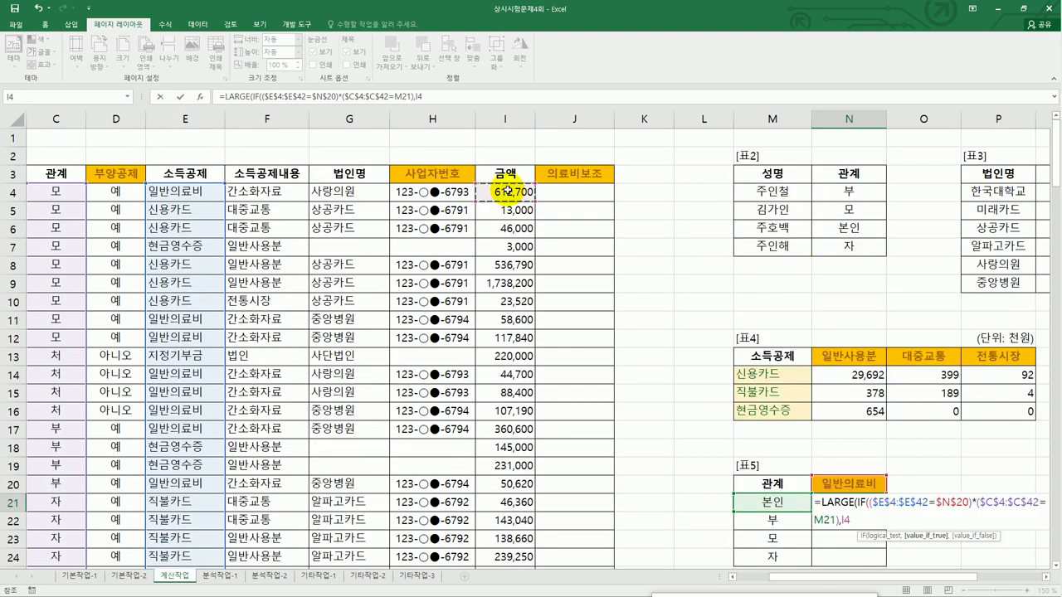
left_click_drag(509, 190, 516, 533)
key("F4")
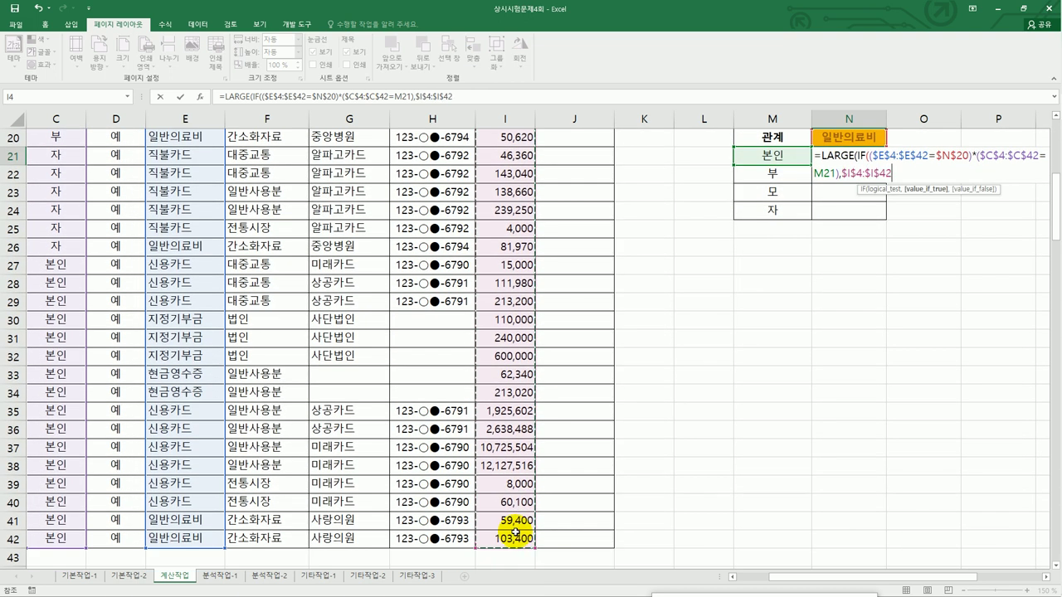
type(")")
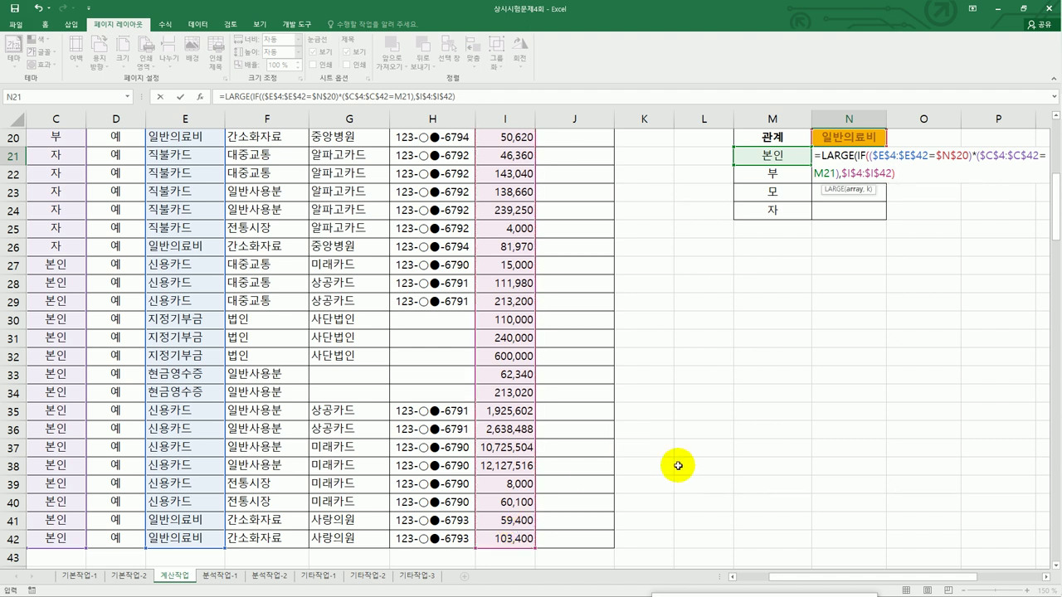
Set LARGE's k to 1, enter N21 as an array formula and fill it down to N24
left_click_drag(758, 573, 754, 410)
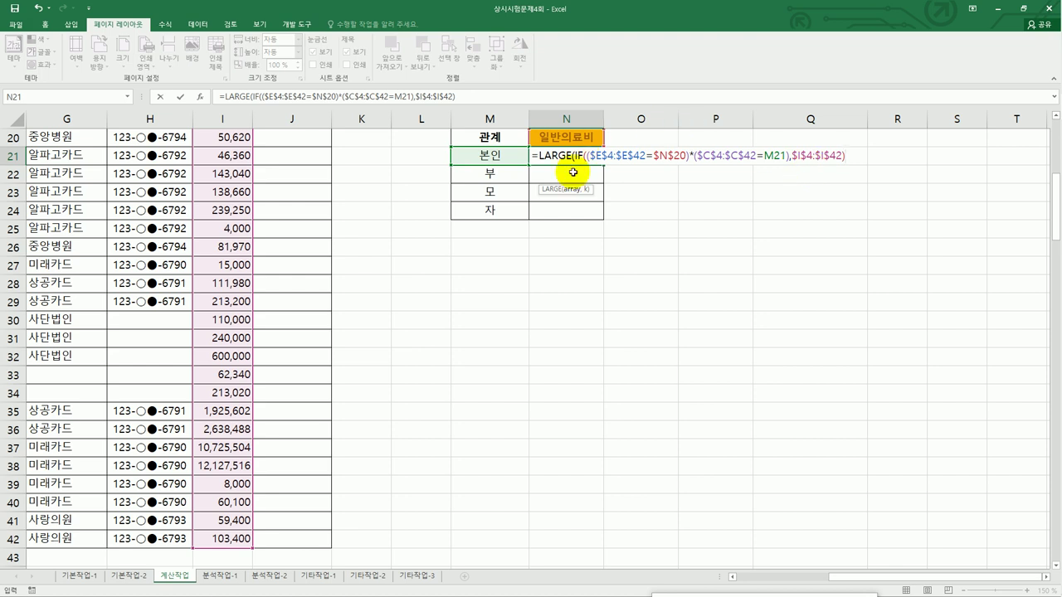
type(",")
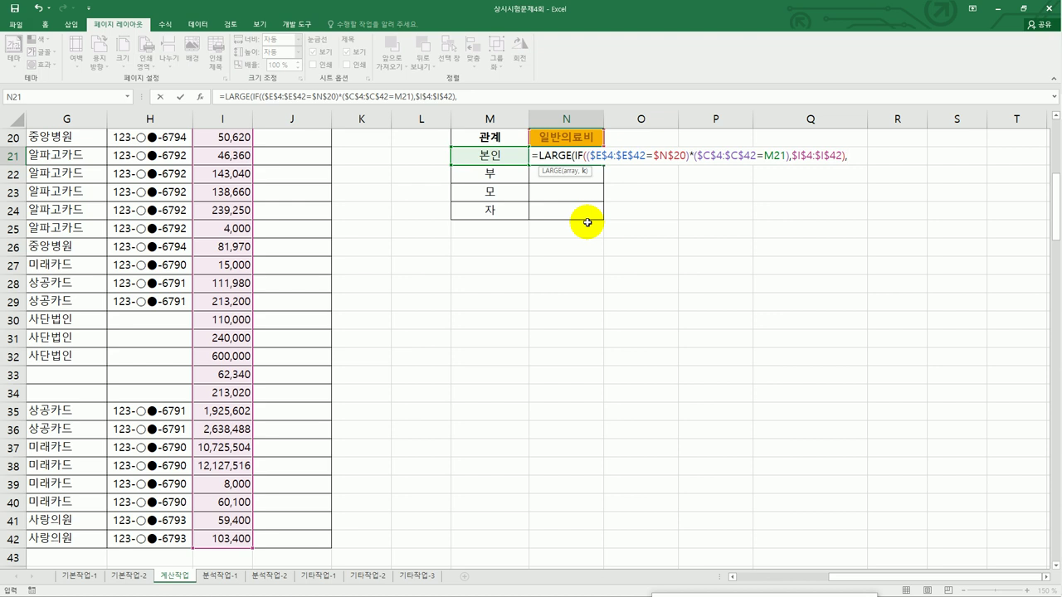
type("1)")
key("ctrl+shift+Return")
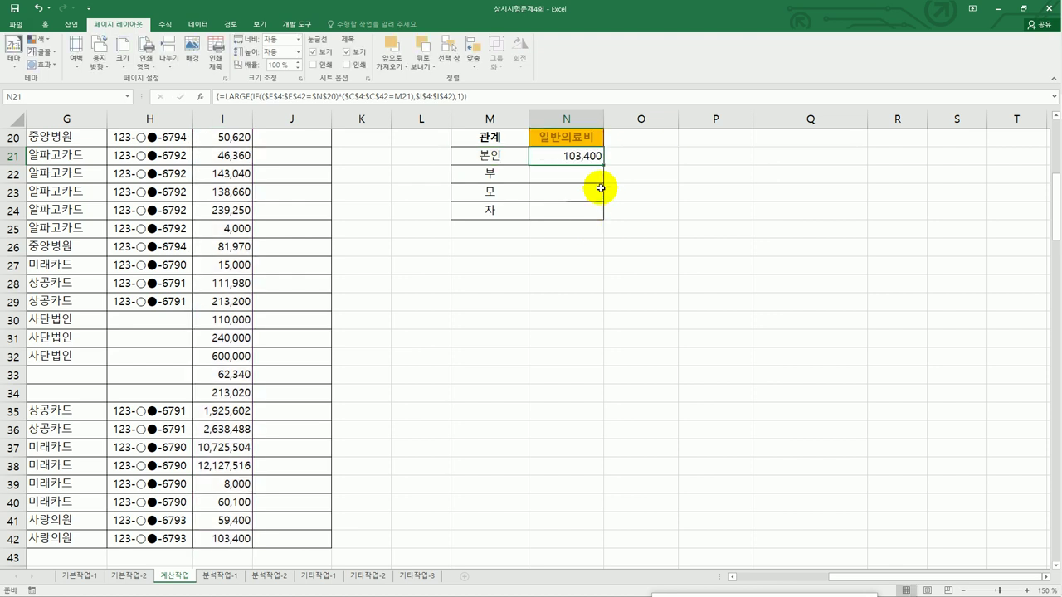
left_click_drag(601, 169, 599, 214)
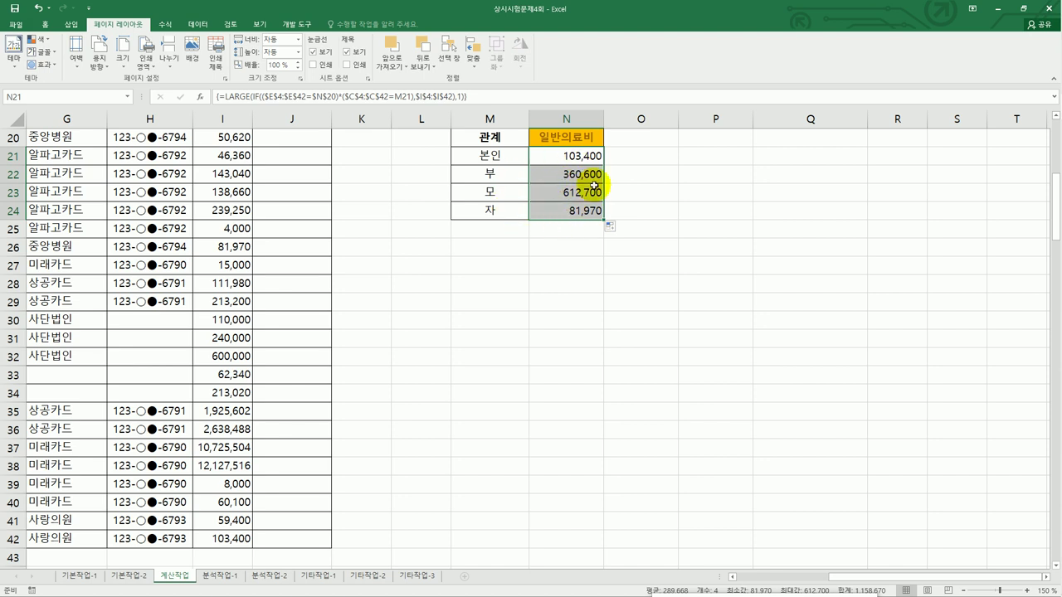
Reopen N21's formula and append a minus sign followed by a copy of its whole LARGE expression
scroll(571, 217, "up", 2)
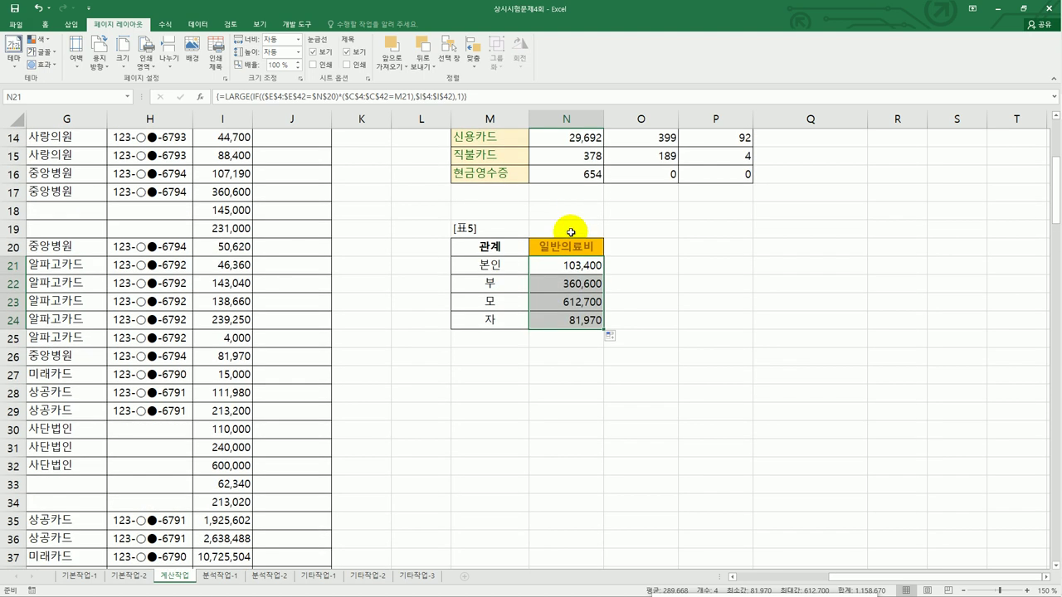
left_click(572, 266)
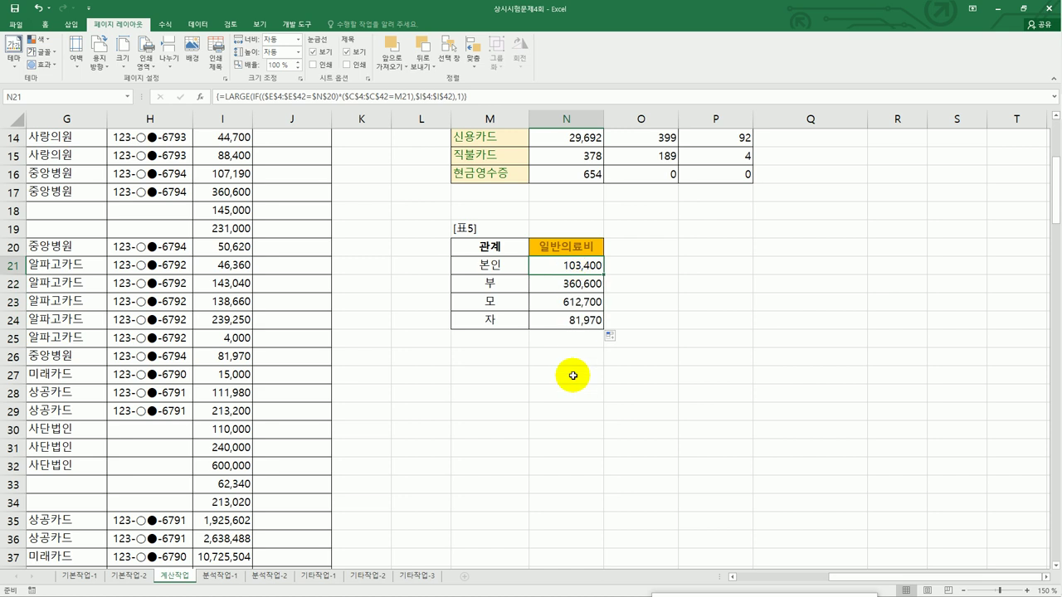
double_click(554, 265)
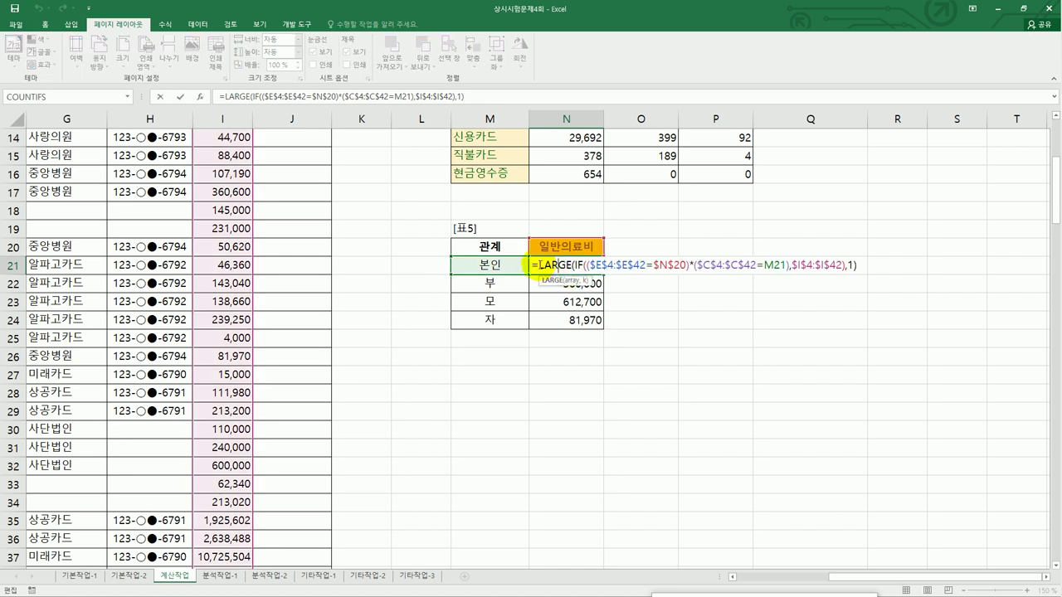
left_click_drag(536, 265, 877, 270)
key("ctrl+c")
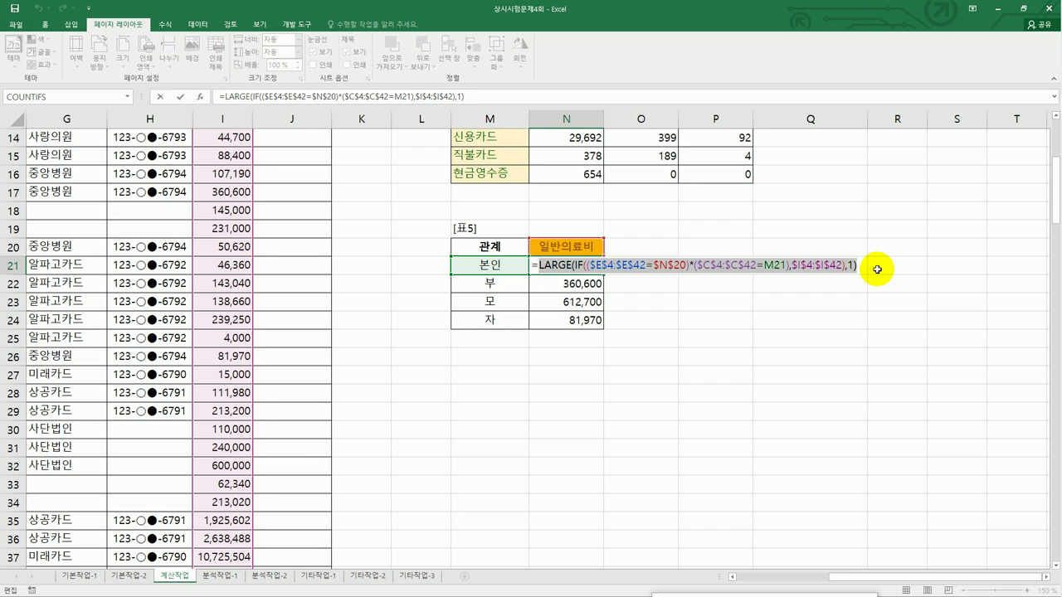
left_click(864, 266)
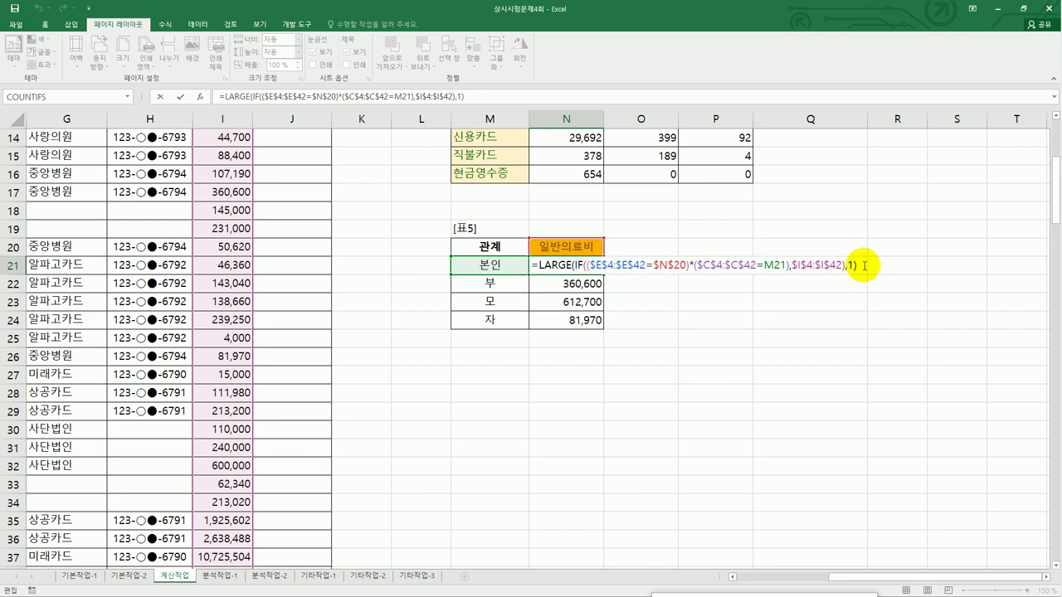
type("-")
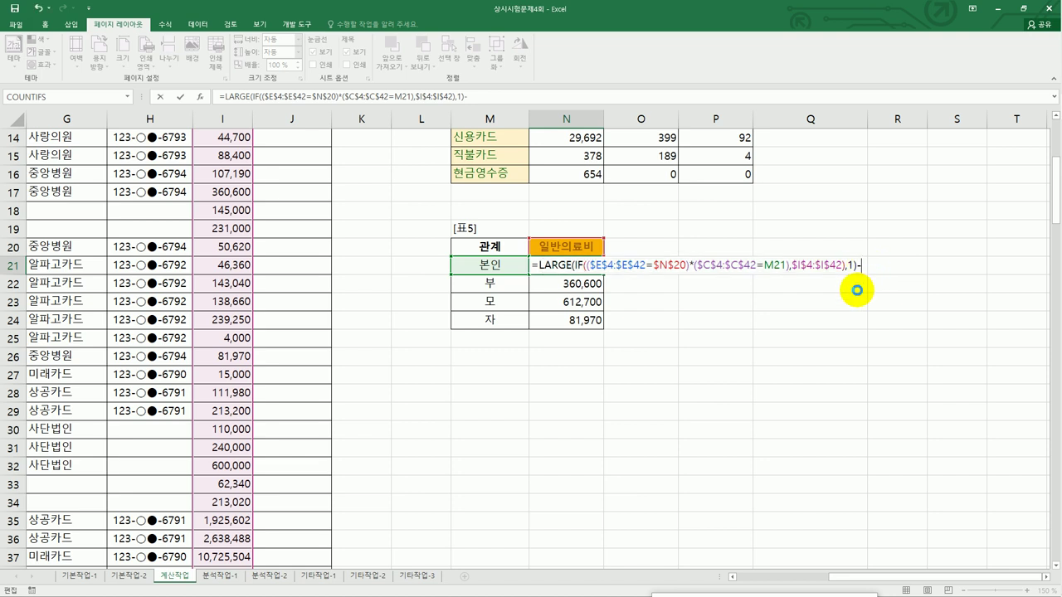
key("ctrl+v")
Replace the second LARGE function name in N21's formula with SMALL
double_click(880, 262)
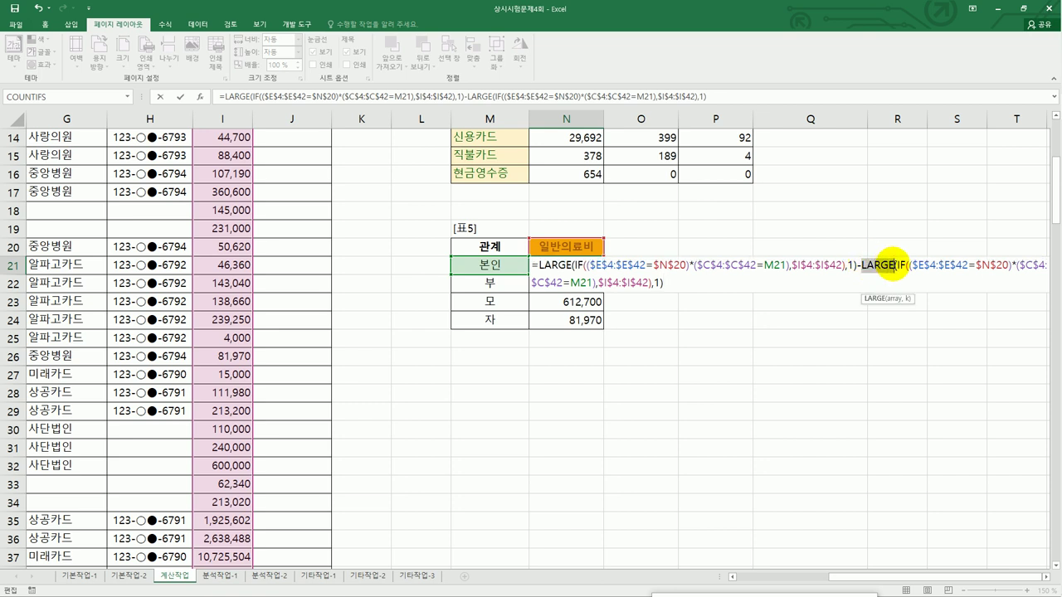
type("sm")
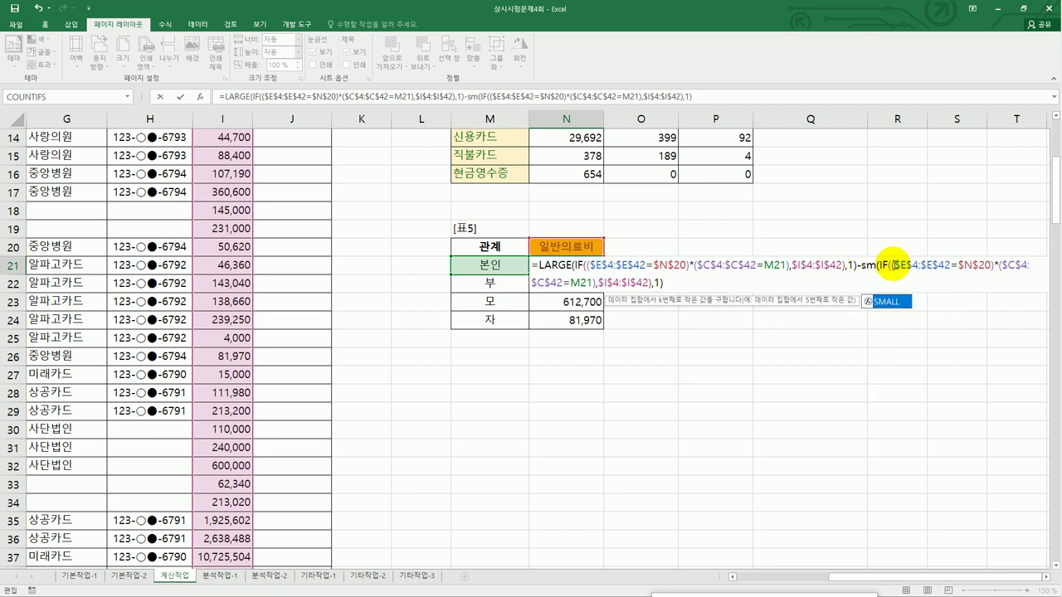
key("Tab")
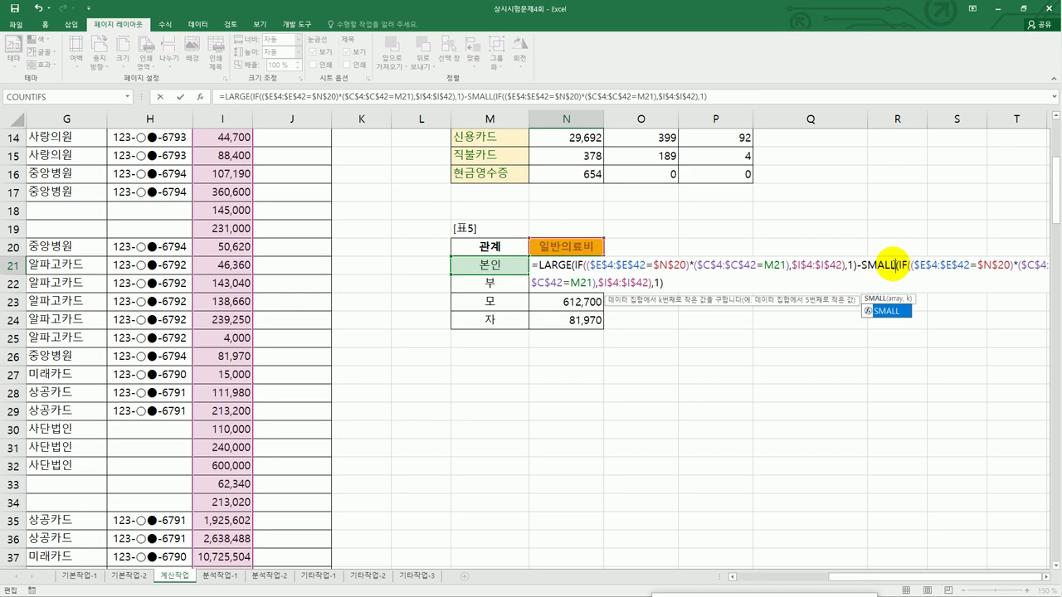
Enter N21's LARGE minus SMALL formula as an array formula and refill 표5's range down to N24
left_click(717, 286)
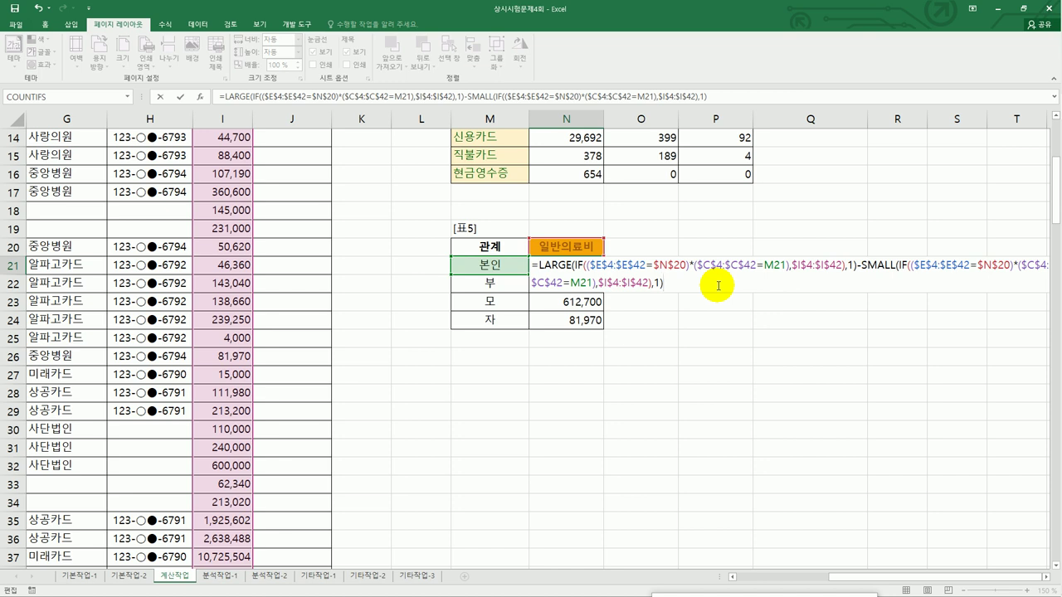
key("ctrl+shift+Return")
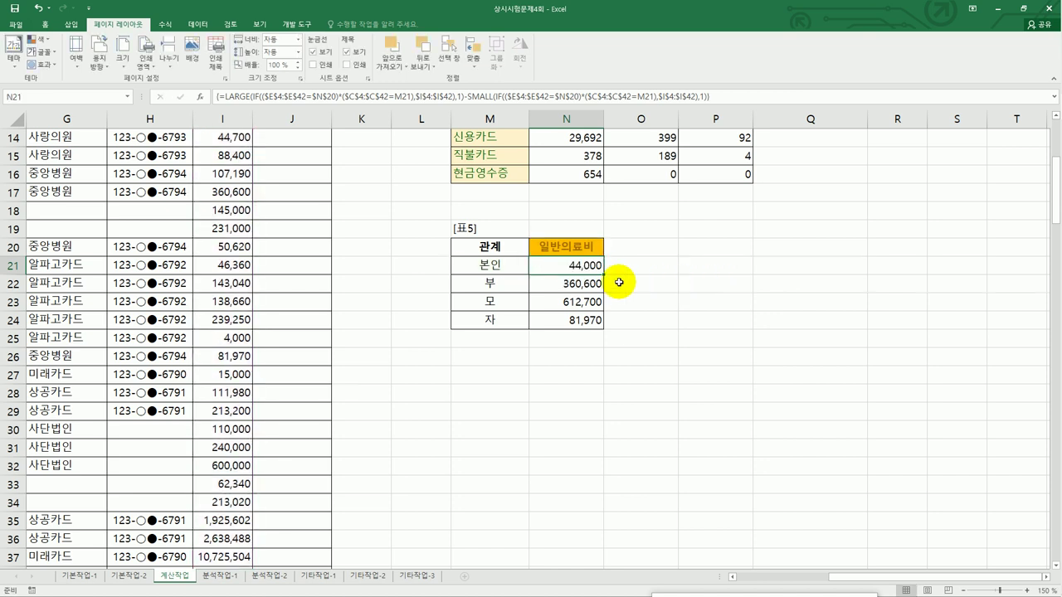
left_click_drag(603, 274, 597, 324)
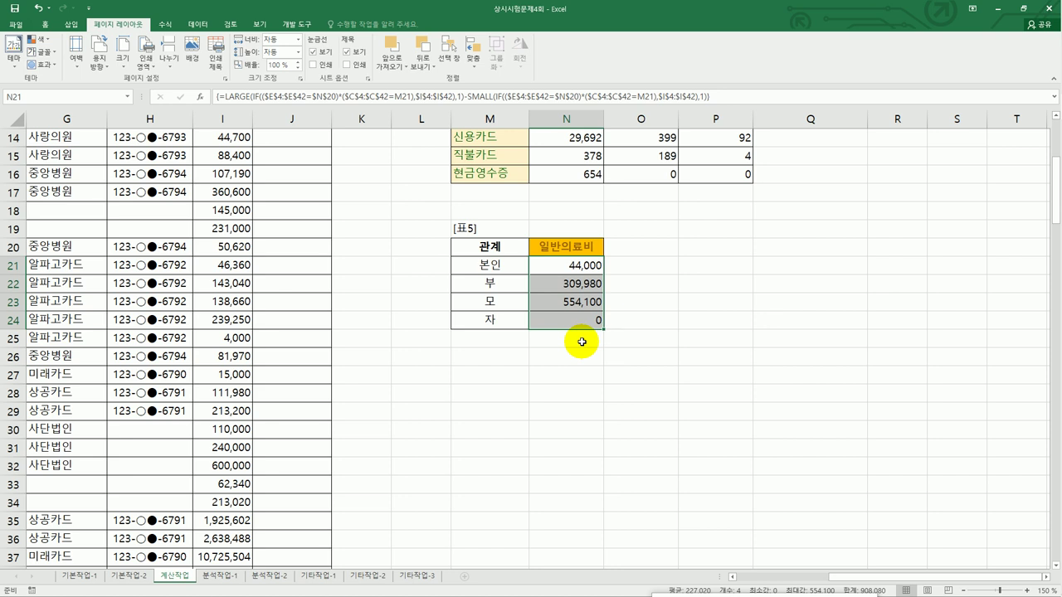
Select J4 under 의료비보조, open the Visual Basic editor and insert a new module into the workbook project
scroll(582, 342, "up", 2)
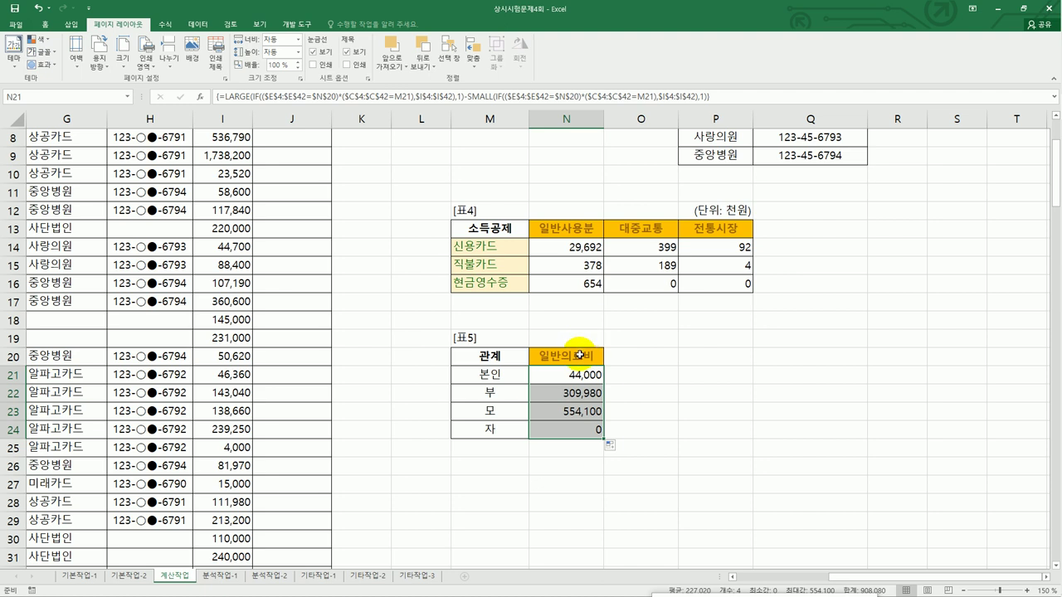
scroll(582, 342, "up", 3)
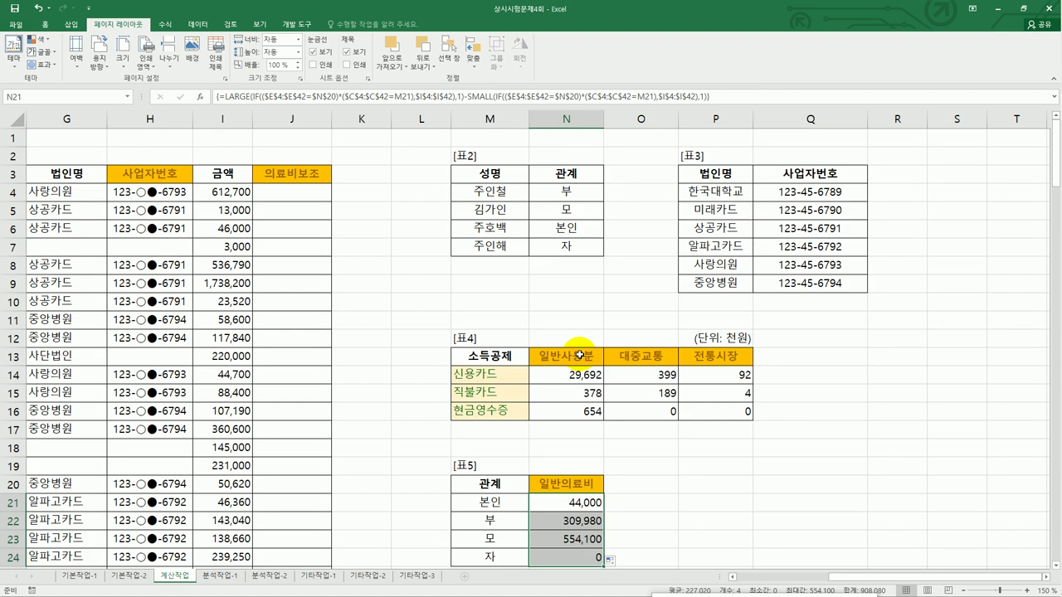
left_click(282, 202)
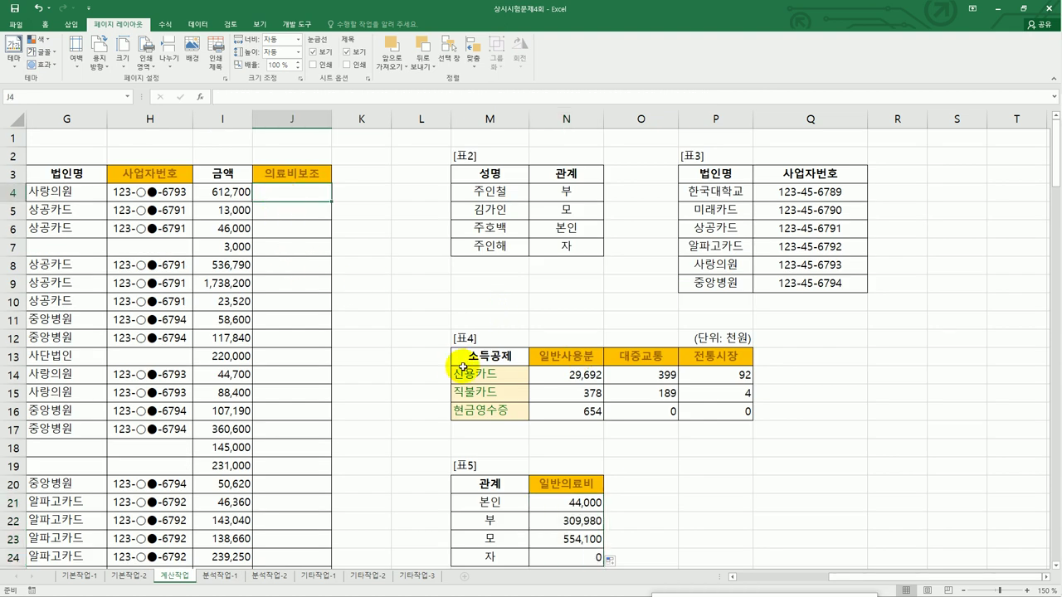
left_click_drag(844, 574, 753, 576)
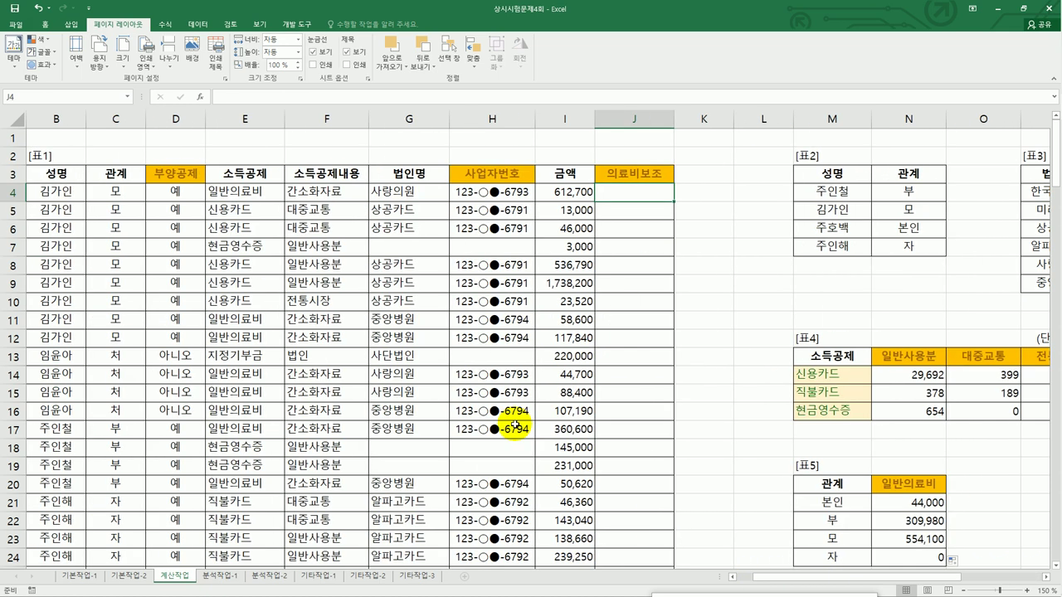
left_click(292, 25)
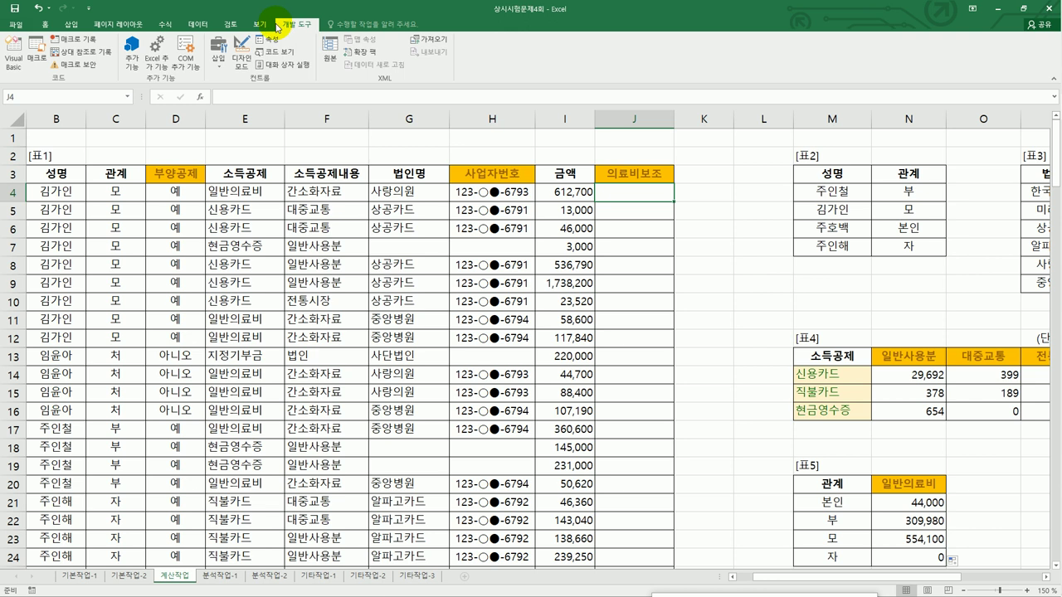
left_click(14, 62)
left_click(405, 103)
left_click(403, 138)
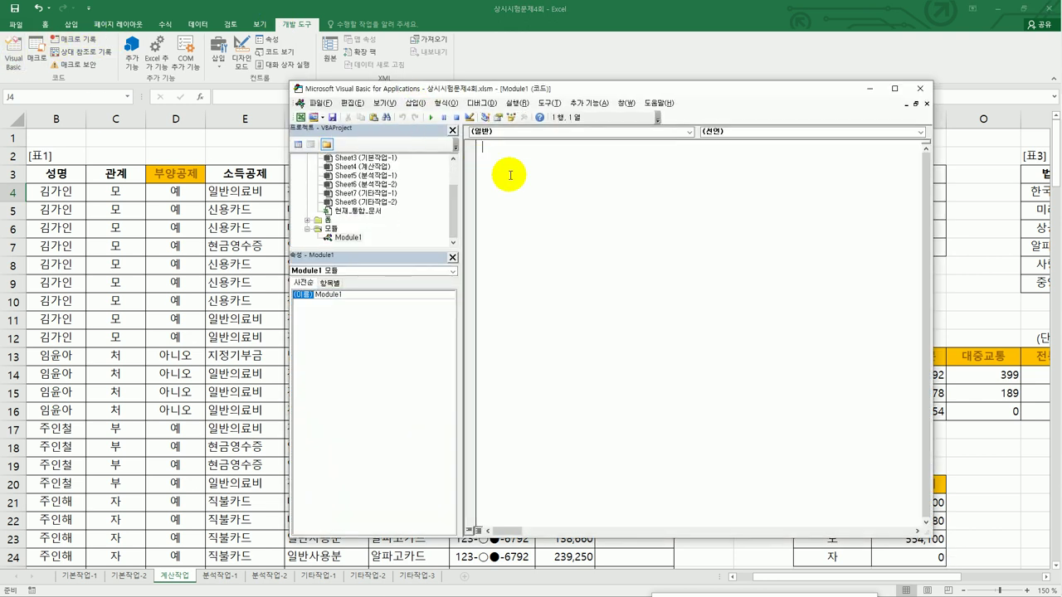
Declare the public function fn의료비보조 with the parameters 관계, 소득공제 and 금액, leaving a blank line inside it
type("public function fn의료보")
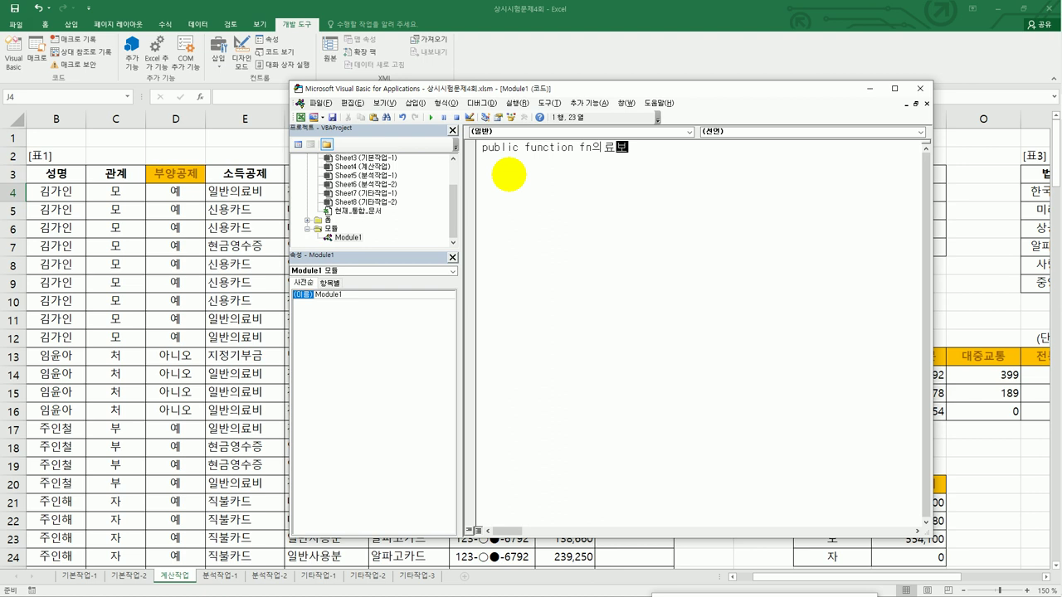
key("Right")
type("비보조(관계, 소득공")
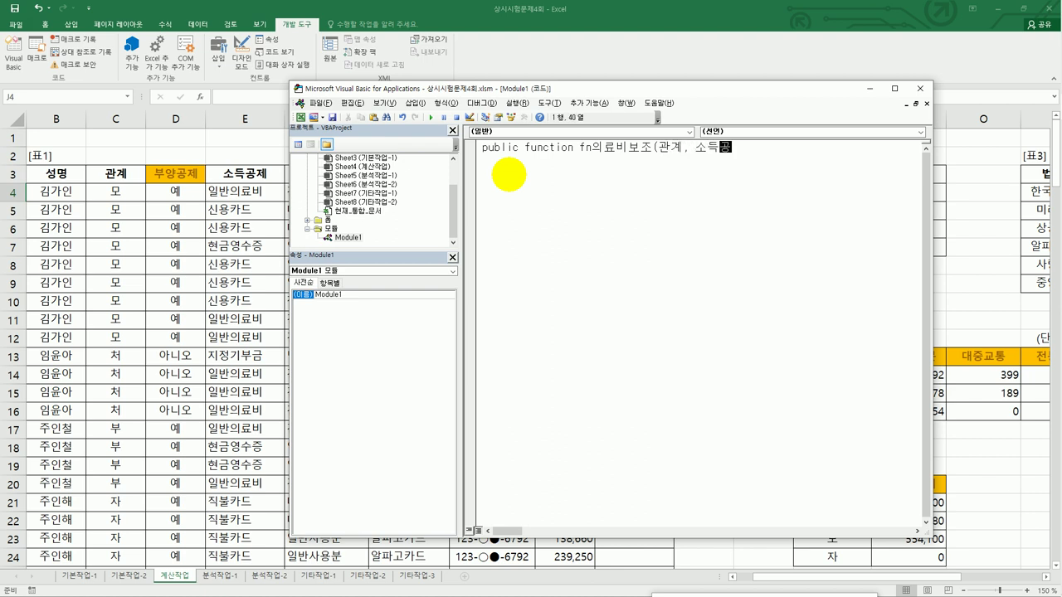
type("제, 금액)")
key("Return")
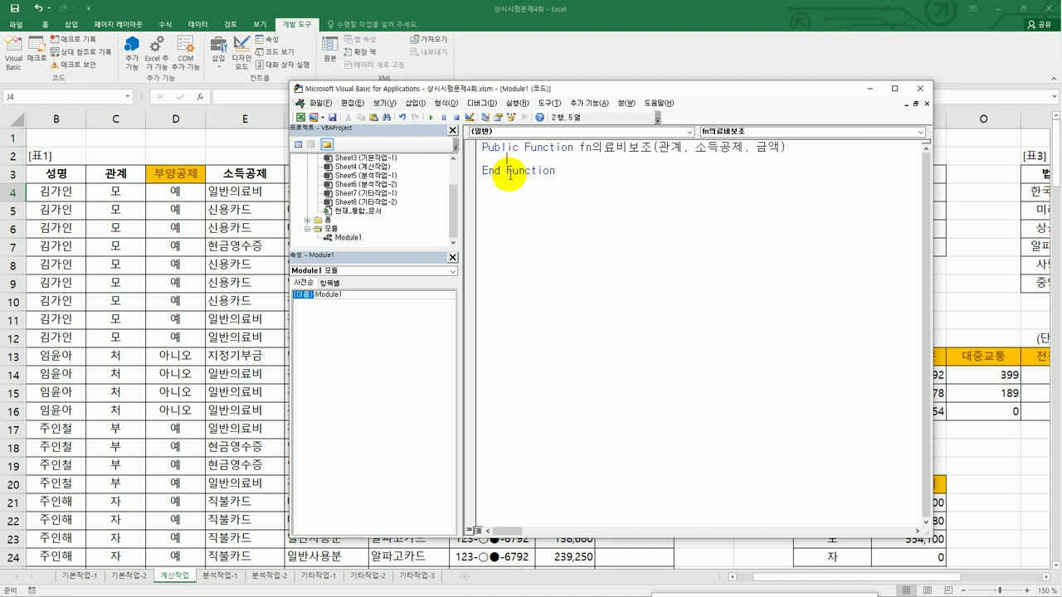
key("Return")
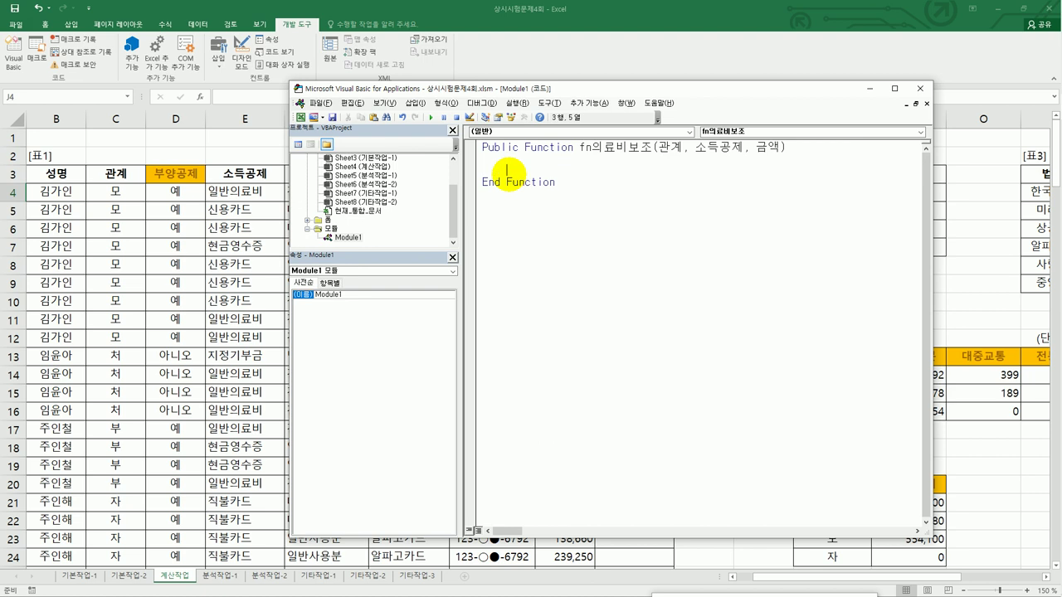
Add an If statement to the function testing whether 소득공제 = "일반의료비", with an indented line under Then
type("if ")
type("소득고")
type("ㅇ제 = \"ㅇ")
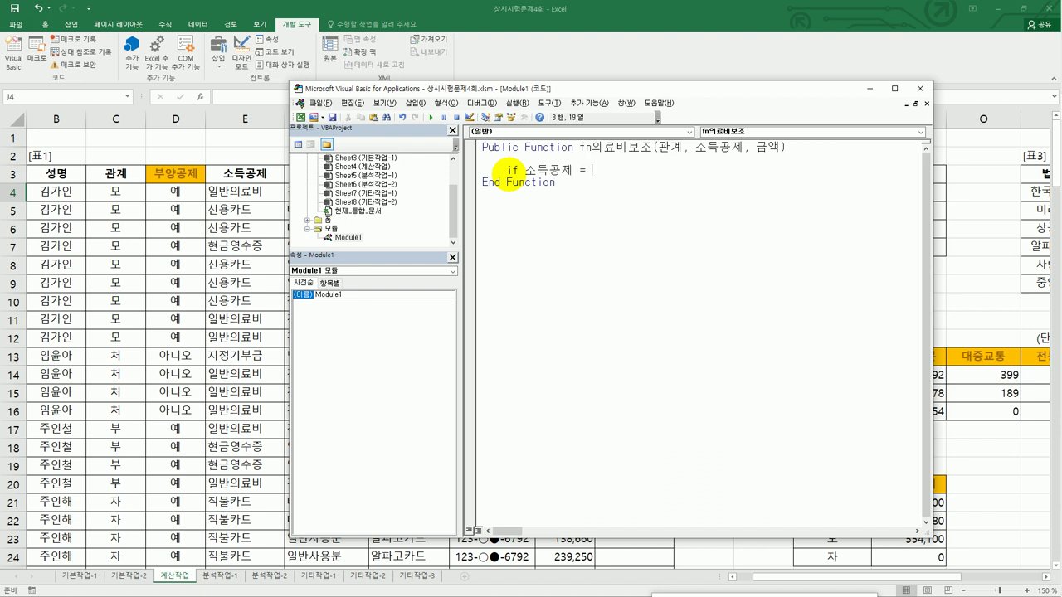
type("일반의료비\" Then")
key("Return")
key("Tab")
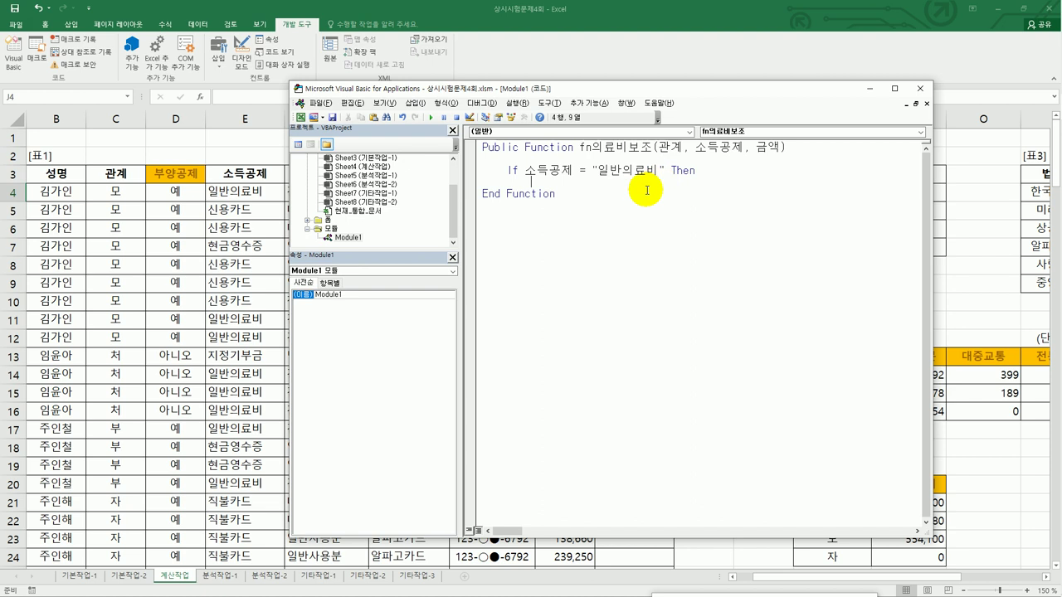
Begin a nested If with the condition 관계 = "본인" followed by Or
key("Return")
type("if ")
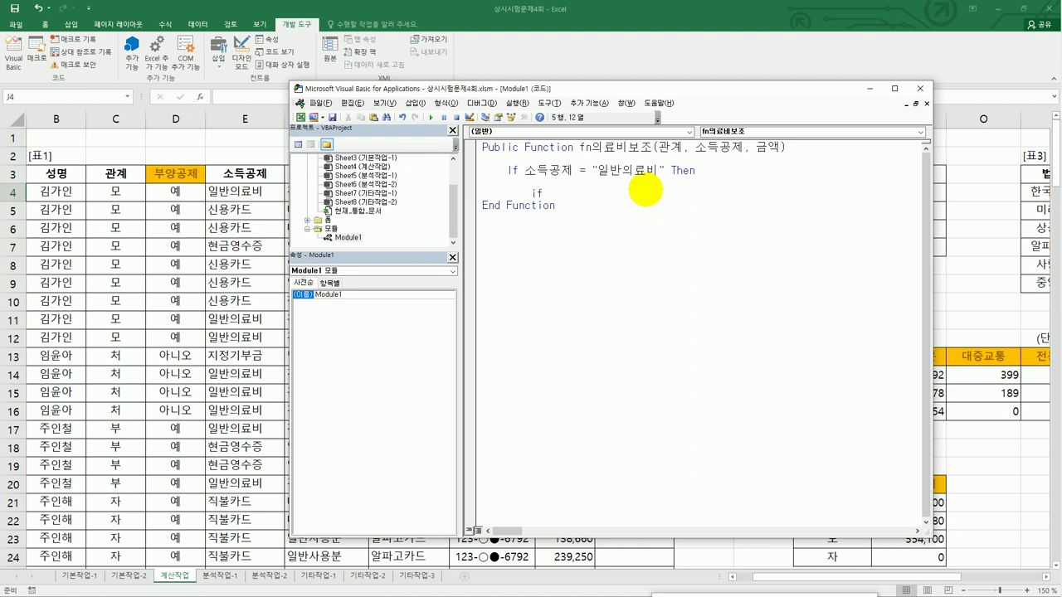
type("rel")
key("BackSpace")
key("BackSpace")
key("BackSpace")
type("관계 = \"본인")
type("or")
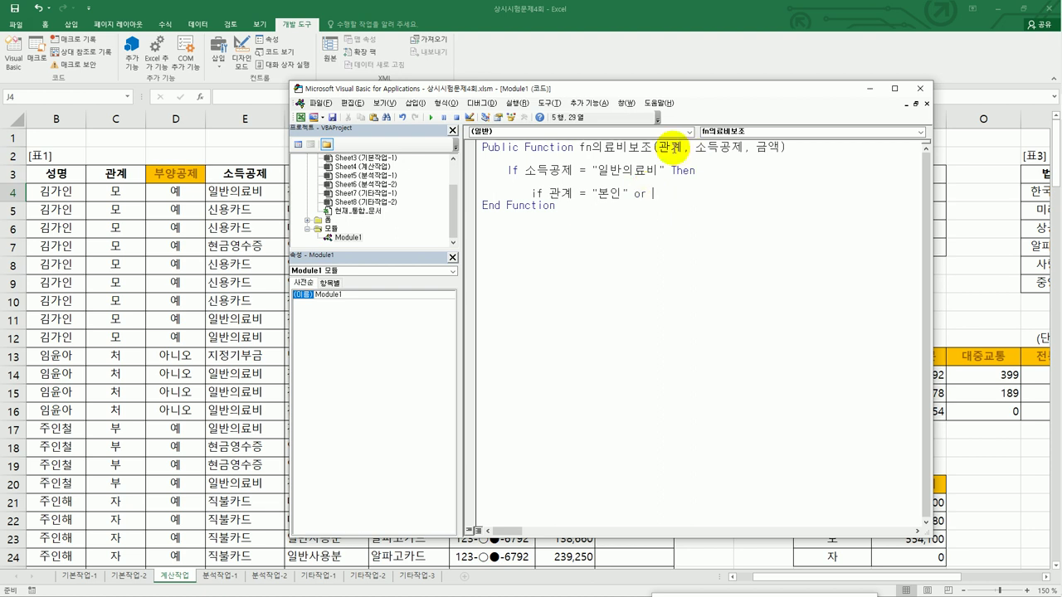
Copy the 관계 = "본인" condition after Or and change the copied value to "자"
left_click(546, 194)
left_click_drag(546, 194, 630, 193)
key("ctrl+c")
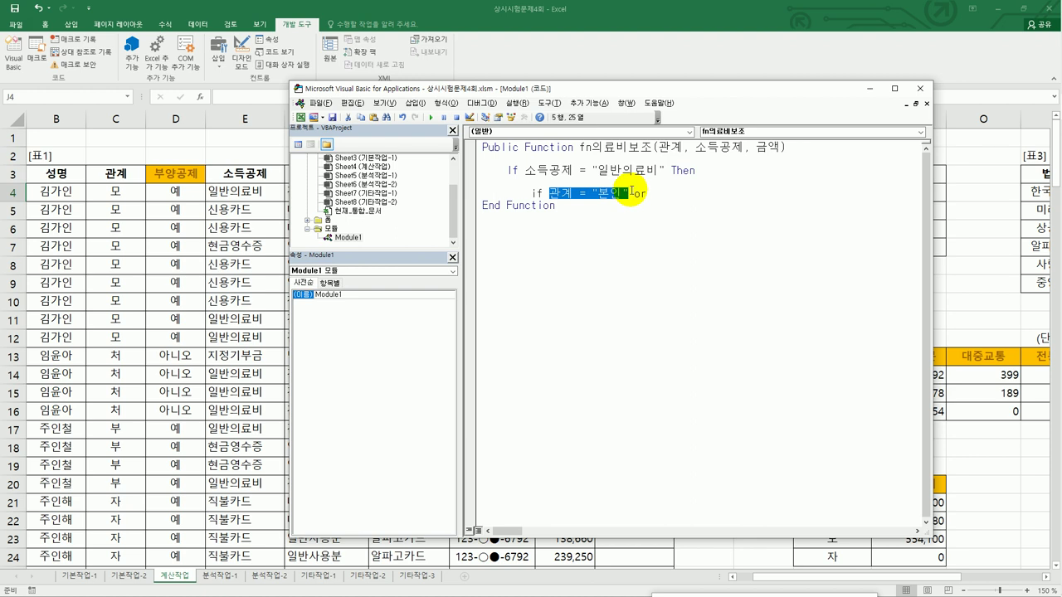
left_click(654, 194)
key("ctrl+v")
double_click(717, 195)
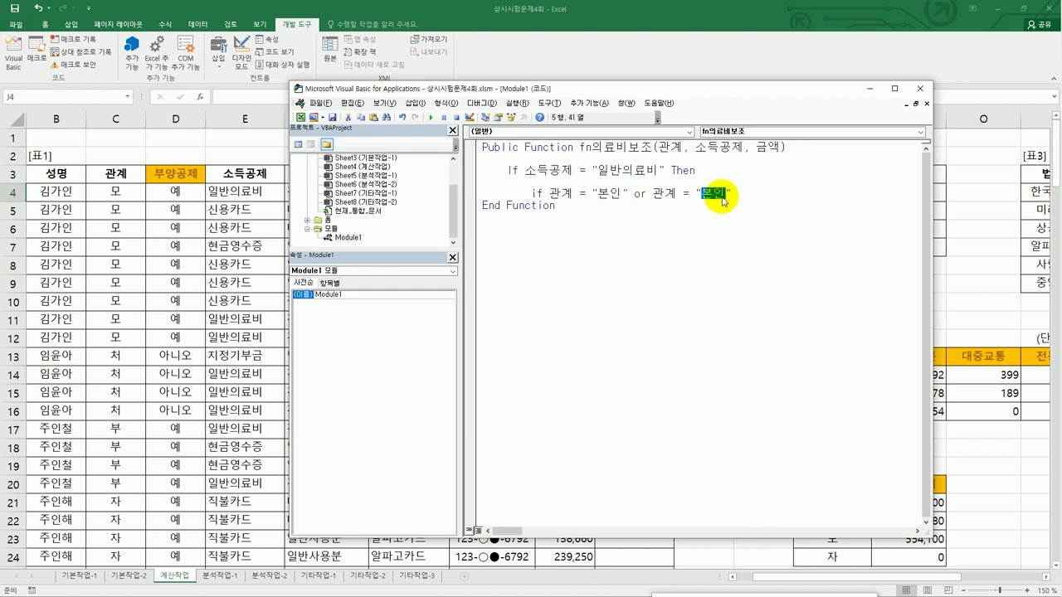
key("BackSpace")
type("자")
left_click(742, 194)
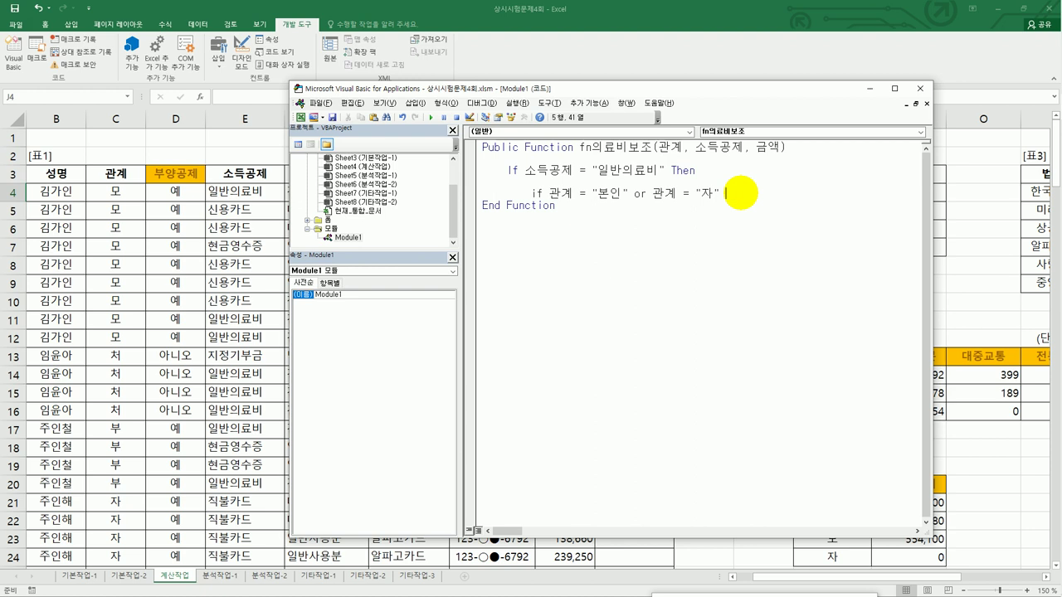
Add a third Or condition, 관계 = "처", and end the nested If line with Then
type("or")
key("ctrl+v")
left_click(794, 193)
type("부")
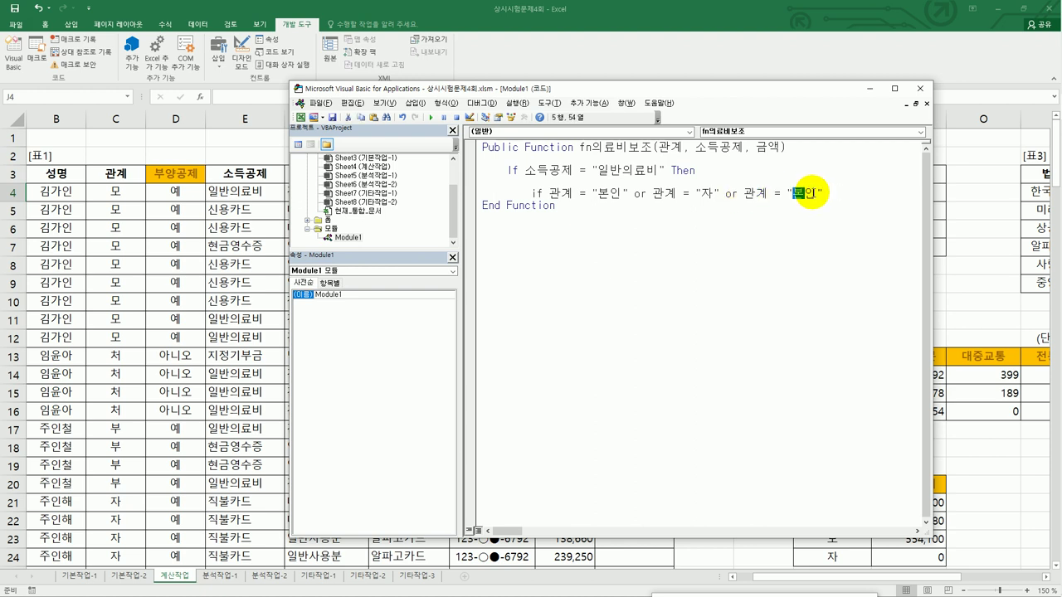
left_click_drag(810, 196, 814, 195)
type("처")
left_click(836, 193)
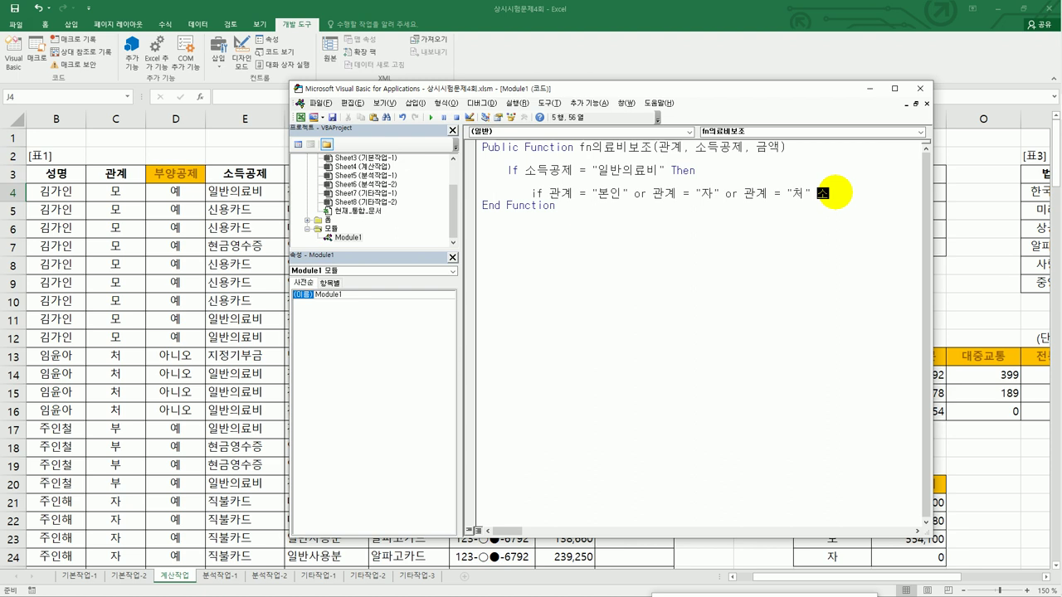
type("then")
key("Return")
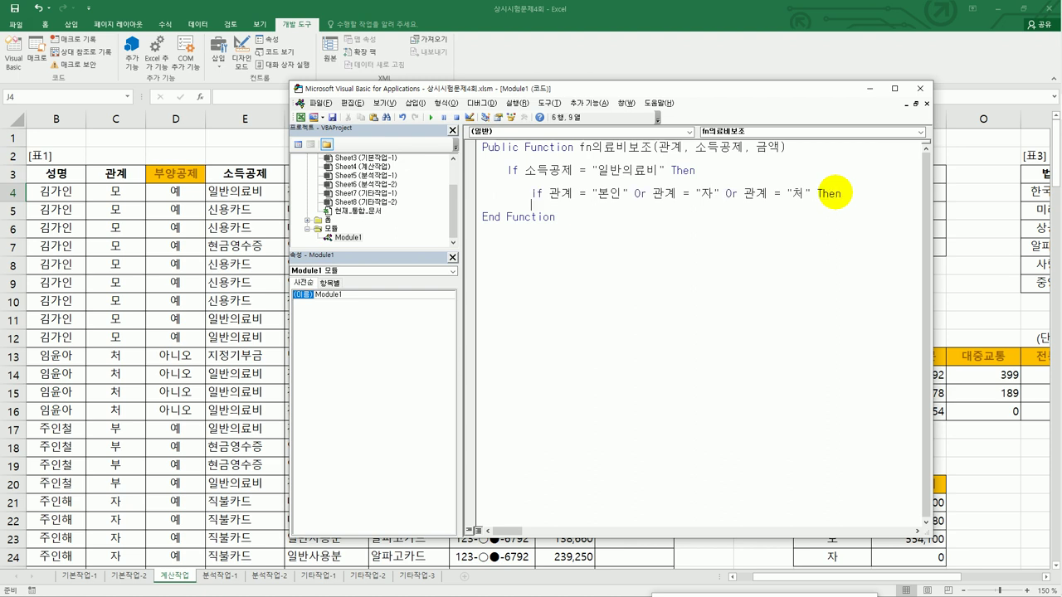
Make the nested If's Then branch assign 금액 * 0.8 to fn의료비보조
type("fn의료비보조 = 금액 *")
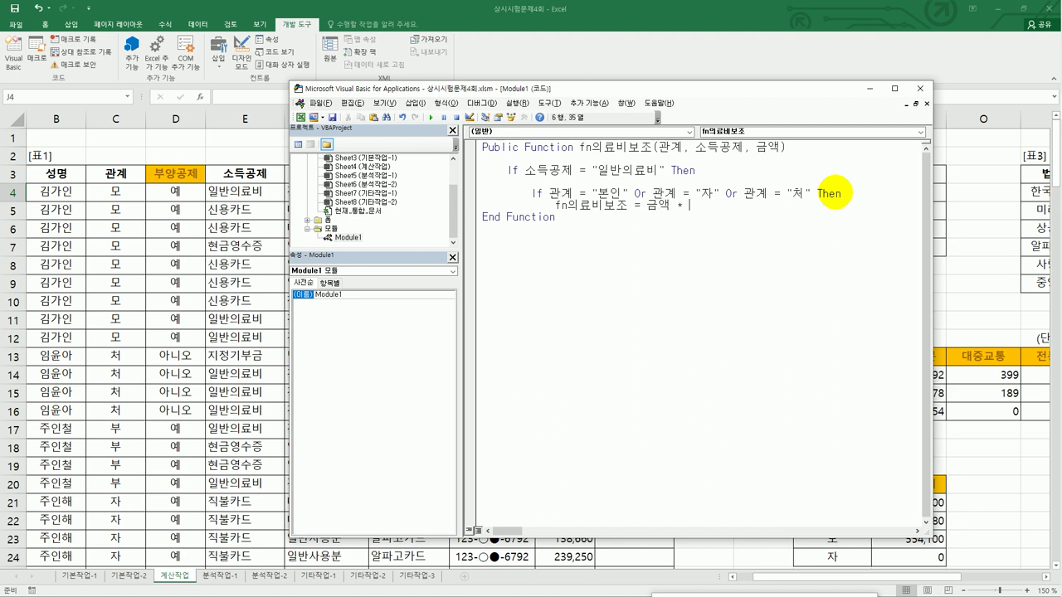
type(" 0.8")
key("Return")
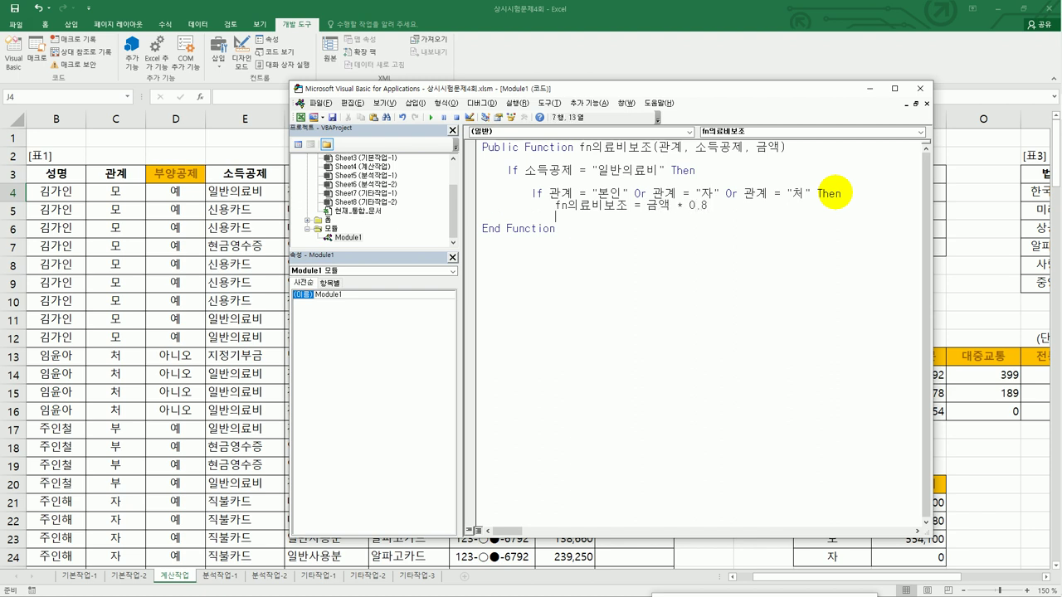
Add an Else line to the nested If and copy the 금액 * 0.8 assignment for reuse beneath it
key("BackSpace")
type("es")
key("BackSpace")
type("lse")
key("Up")
key("Home")
key("shift+End")
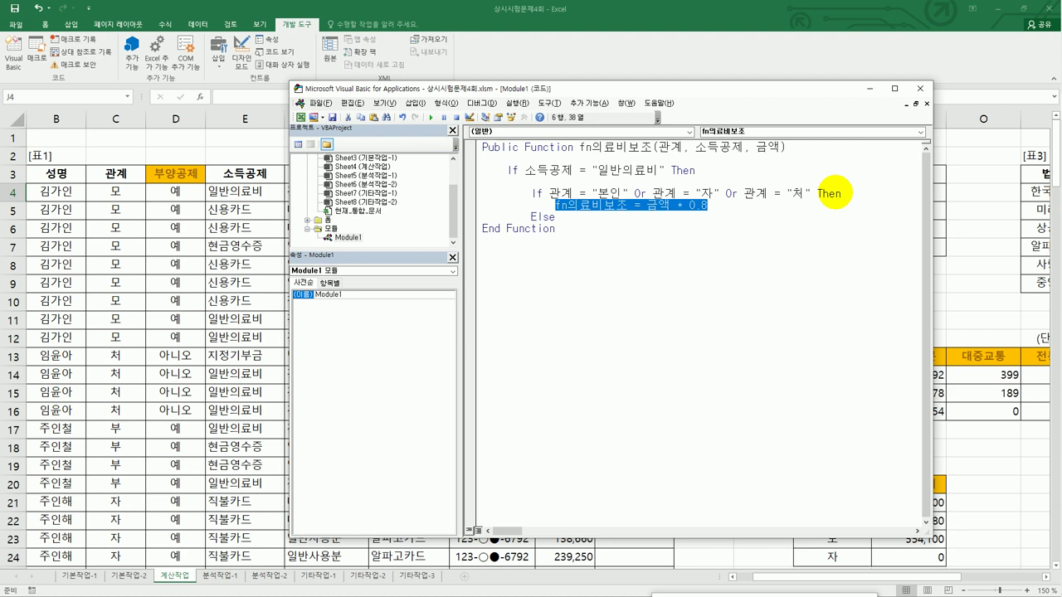
key("Down")
key("End")
key("Return")
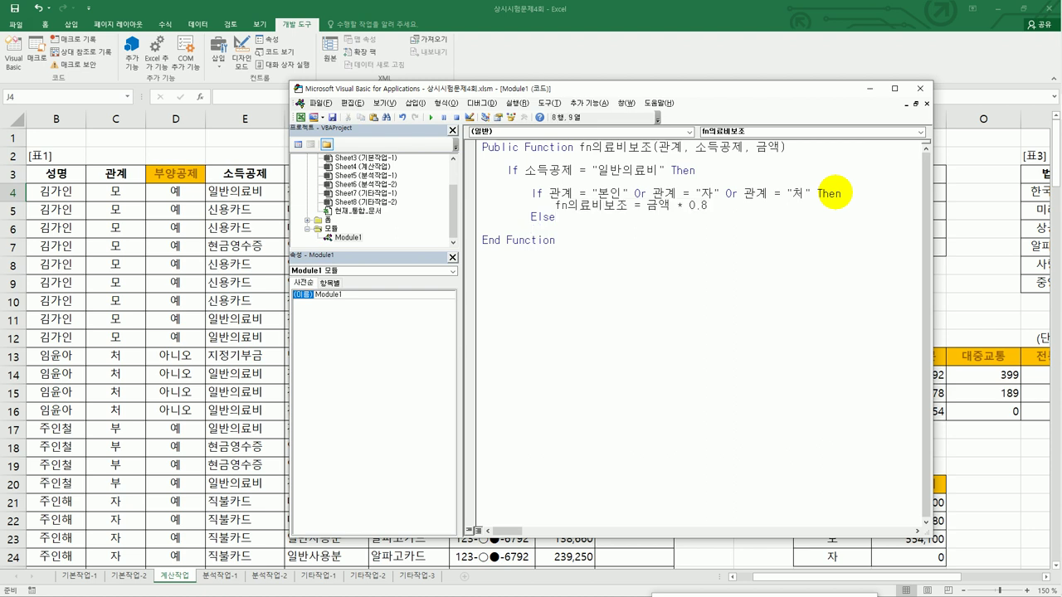
Paste the assignment under Else, change its multiplier to 0.5 and close the nested If with End If
key("ctrl+v")
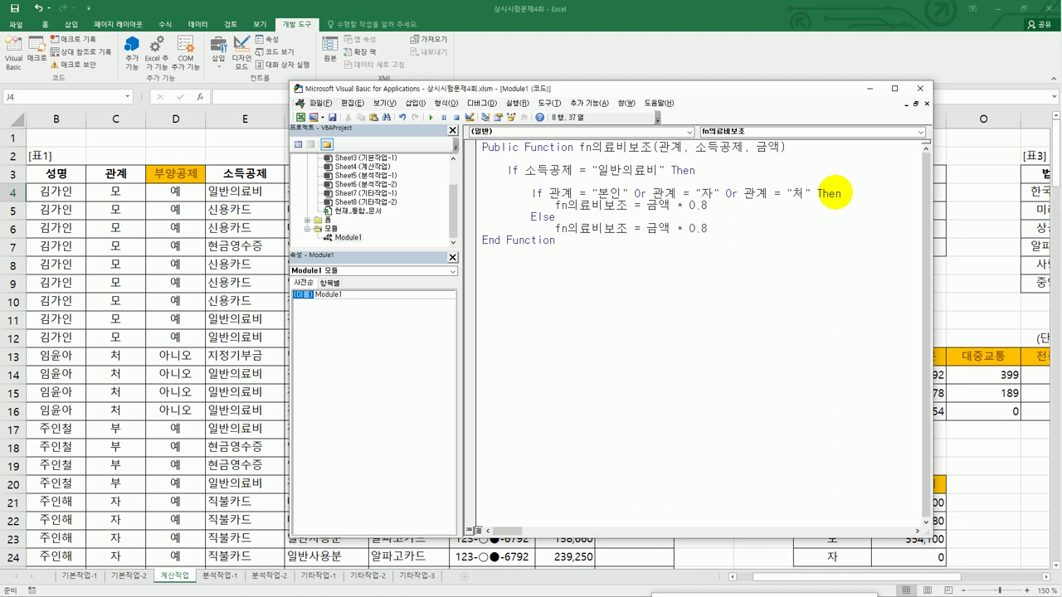
key("BackSpace")
type("5")
key("Return")
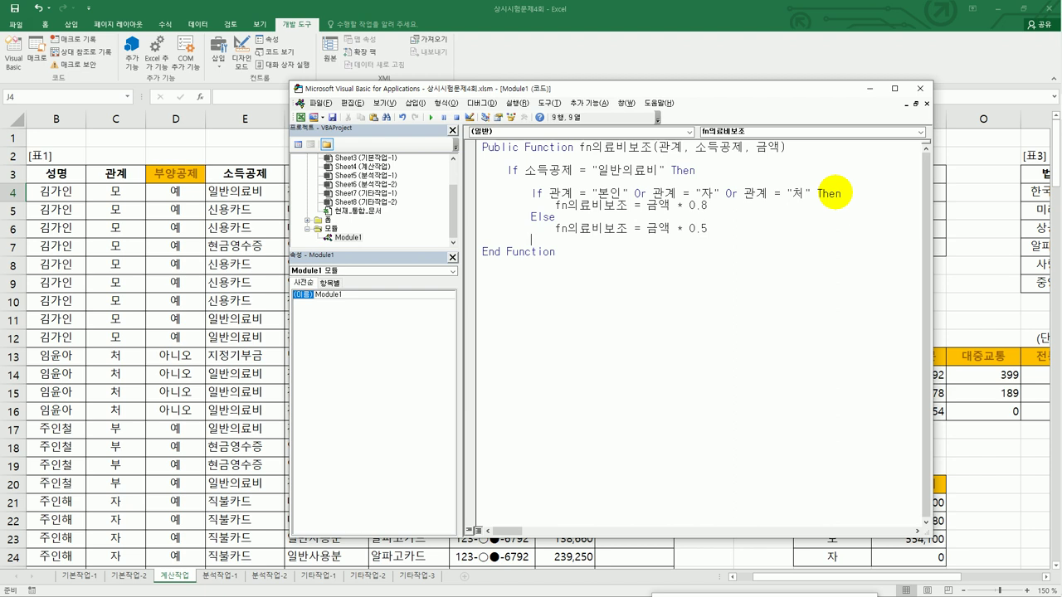
type("end if")
key("Return")
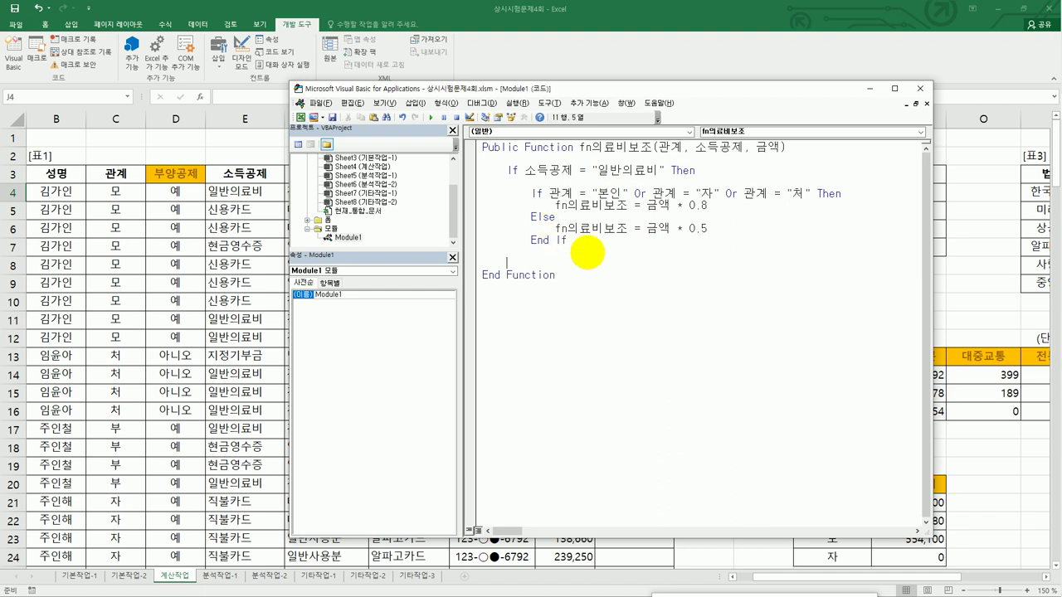
Add an Else branch to the outer If assigning 0 to fn의료비보조, and close it with End If
type("else")
key("Return")
key("Tab")
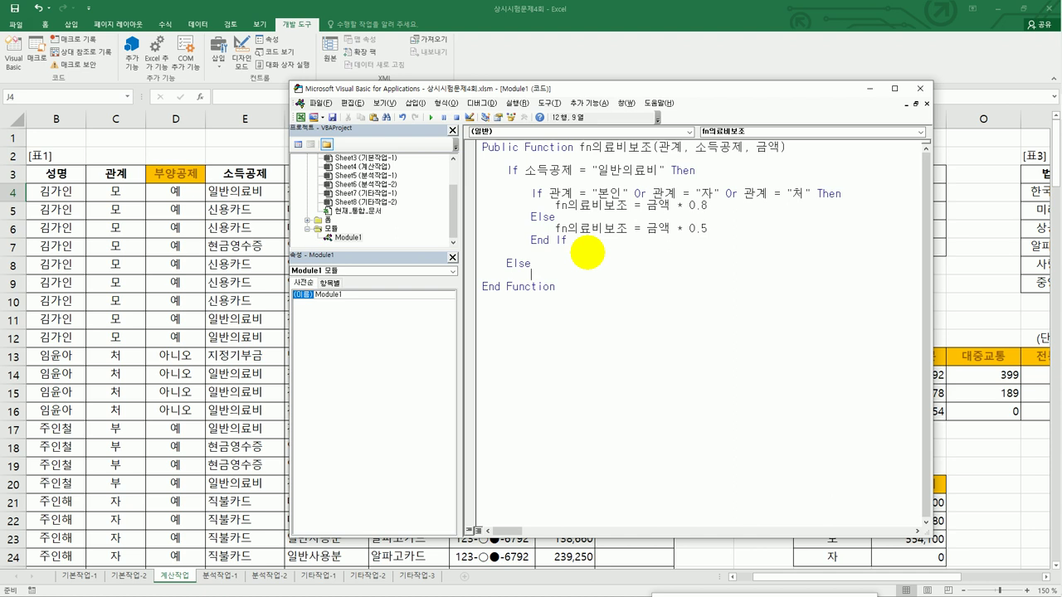
type("fn의료비보조 ")
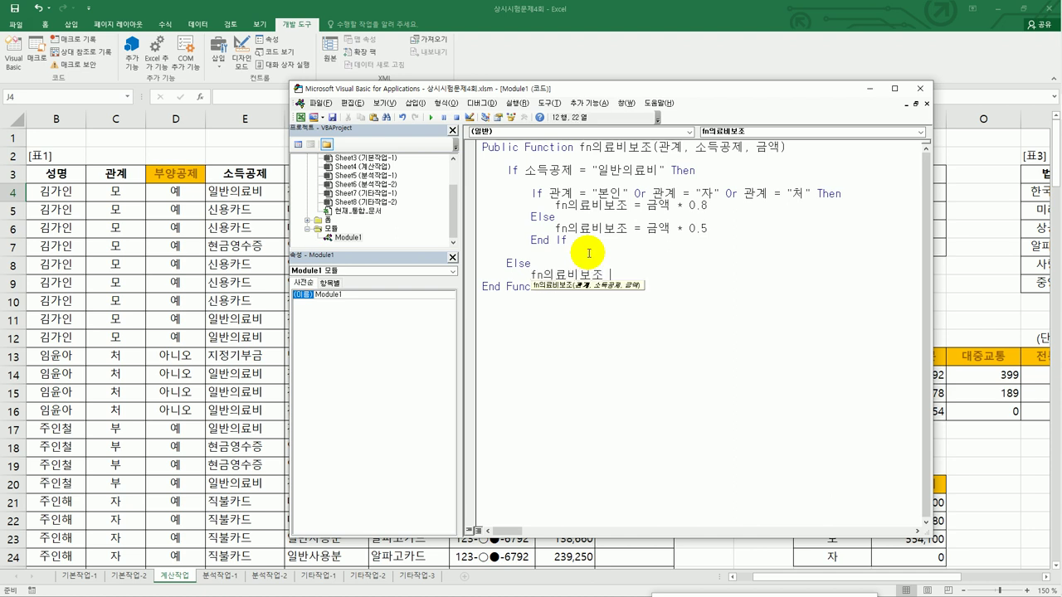
type("= 0")
key("Return")
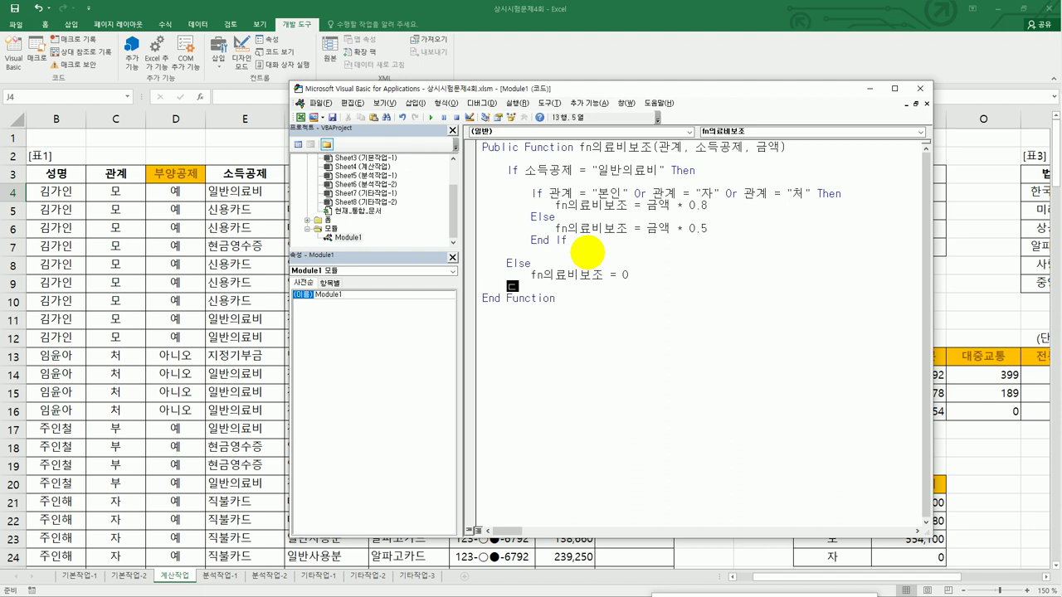
type("end if")
key("Return")
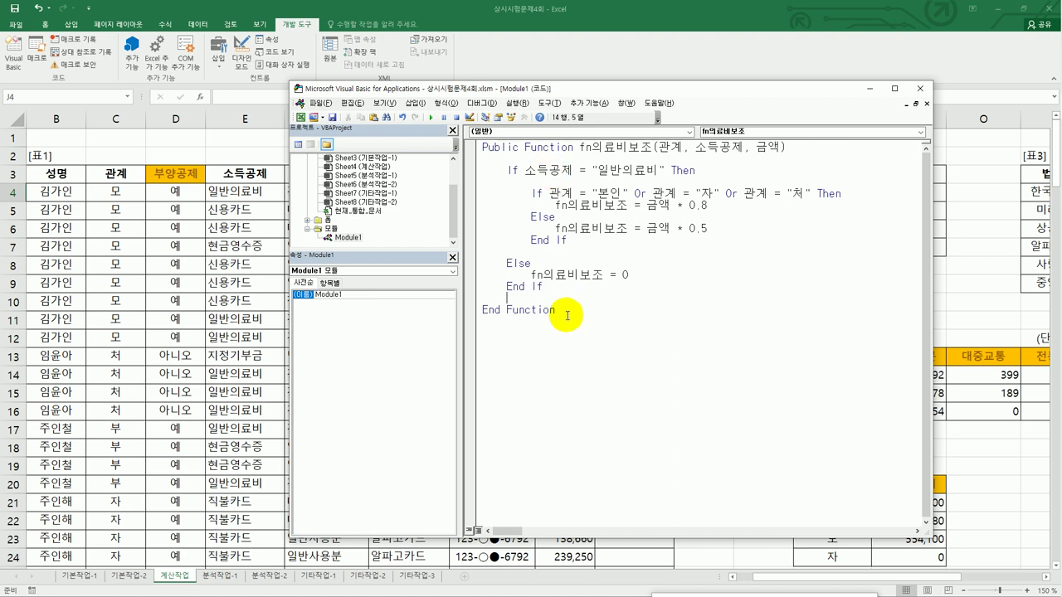
Return from the code editor to the worksheet and insert the user-defined function fn의료비보조 into cell J4
left_click(917, 89)
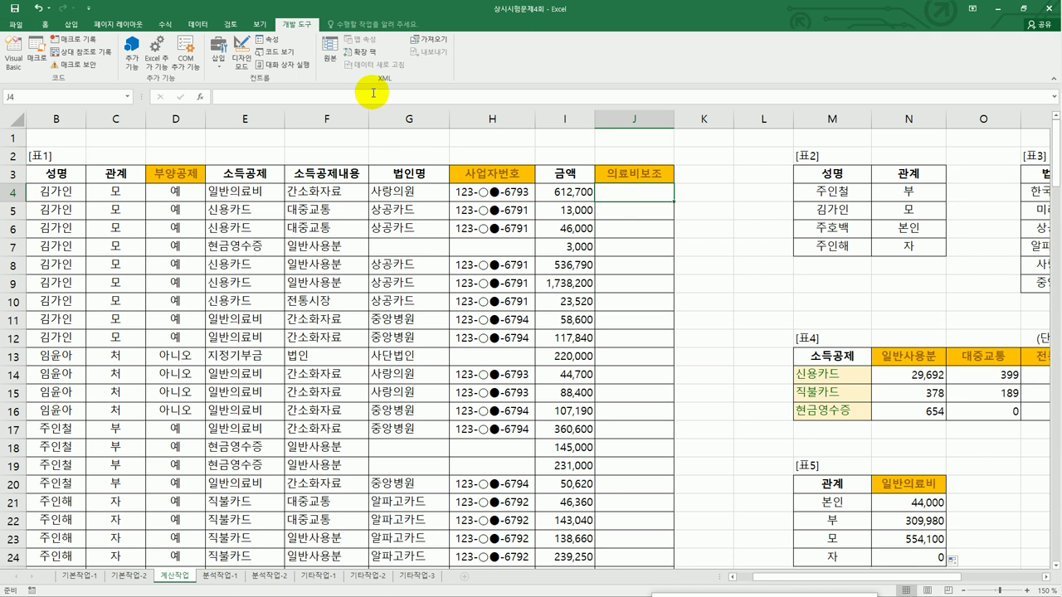
left_click(199, 97)
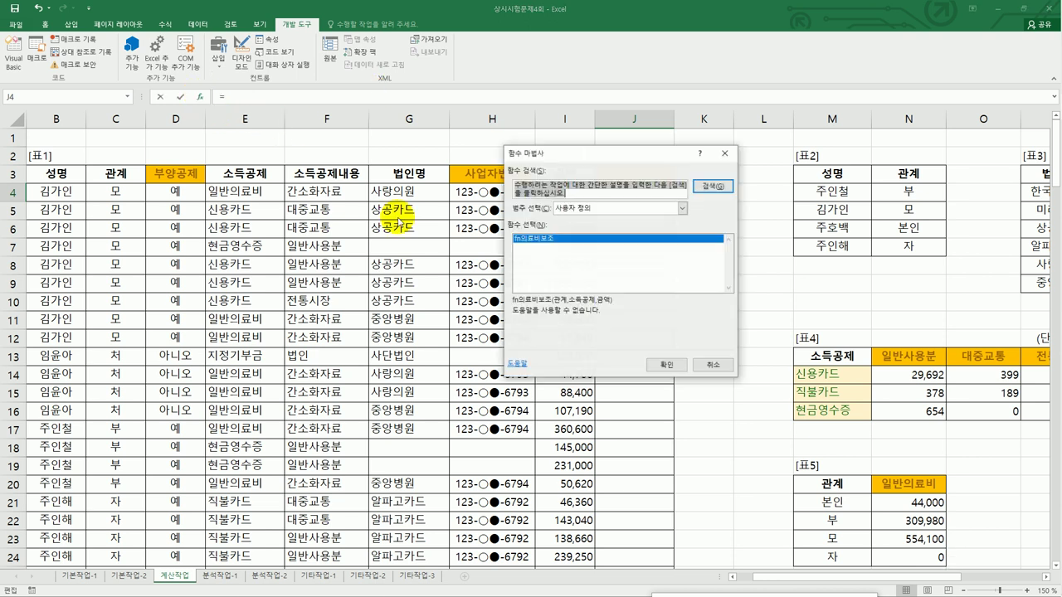
left_click(568, 240)
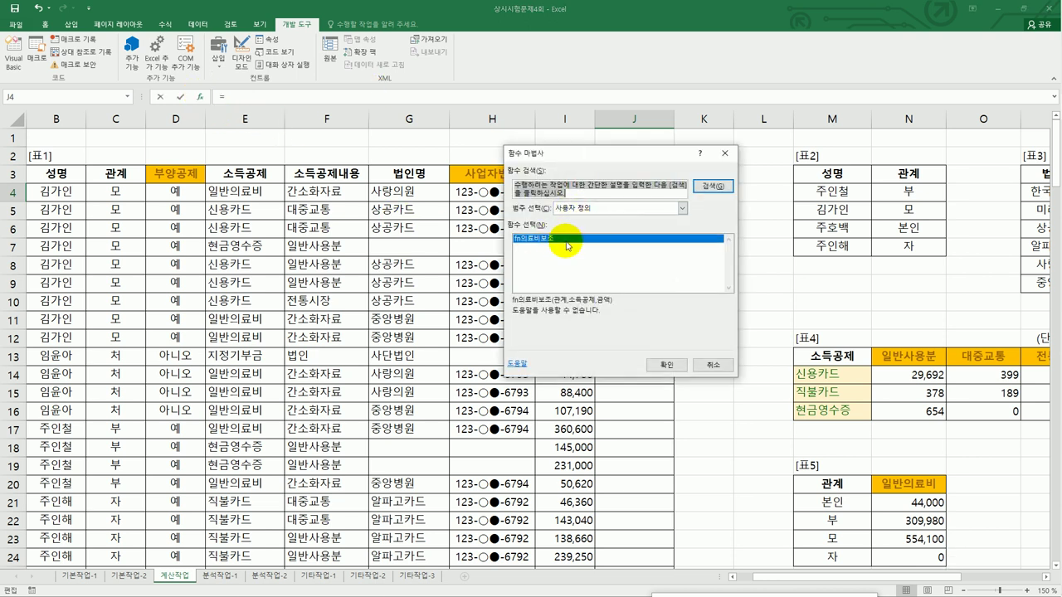
left_click(664, 364)
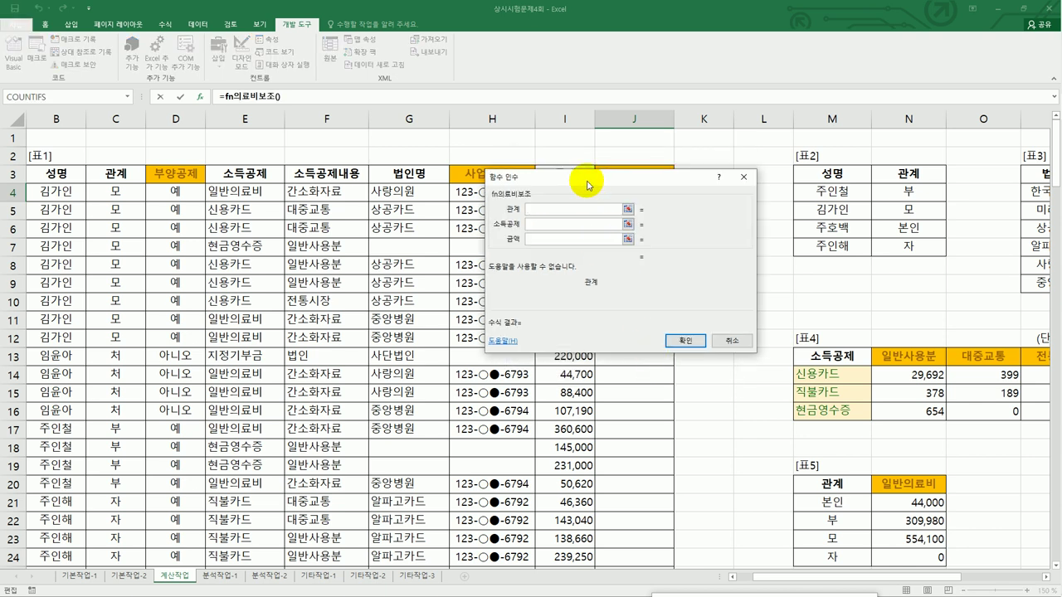
Set the function's arguments to C4 for 관계, E4 for 소득공제 and I4 for 금액, and accept the formula
left_click(109, 199)
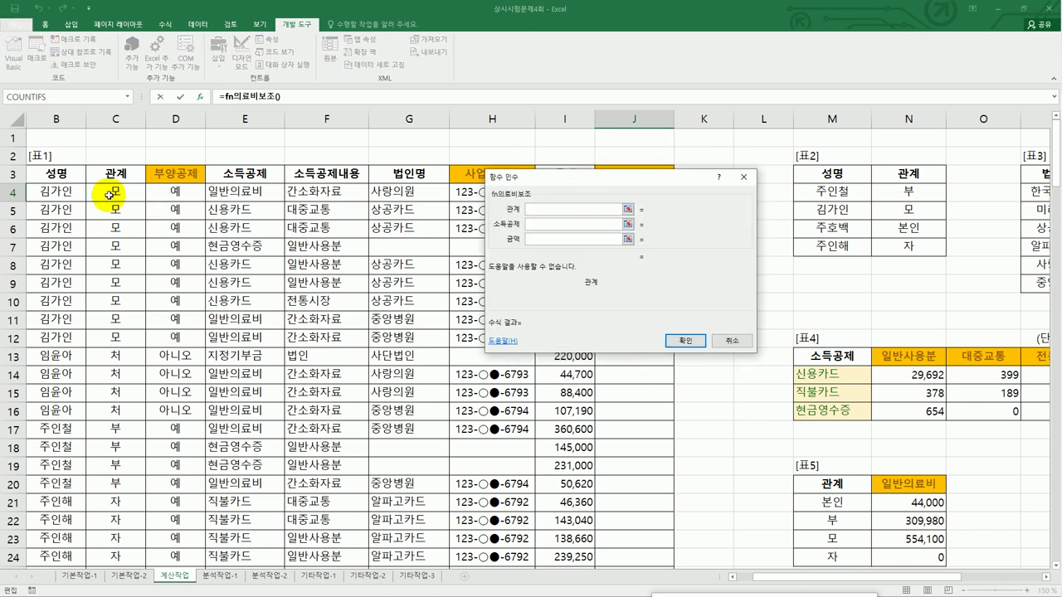
left_click(545, 224)
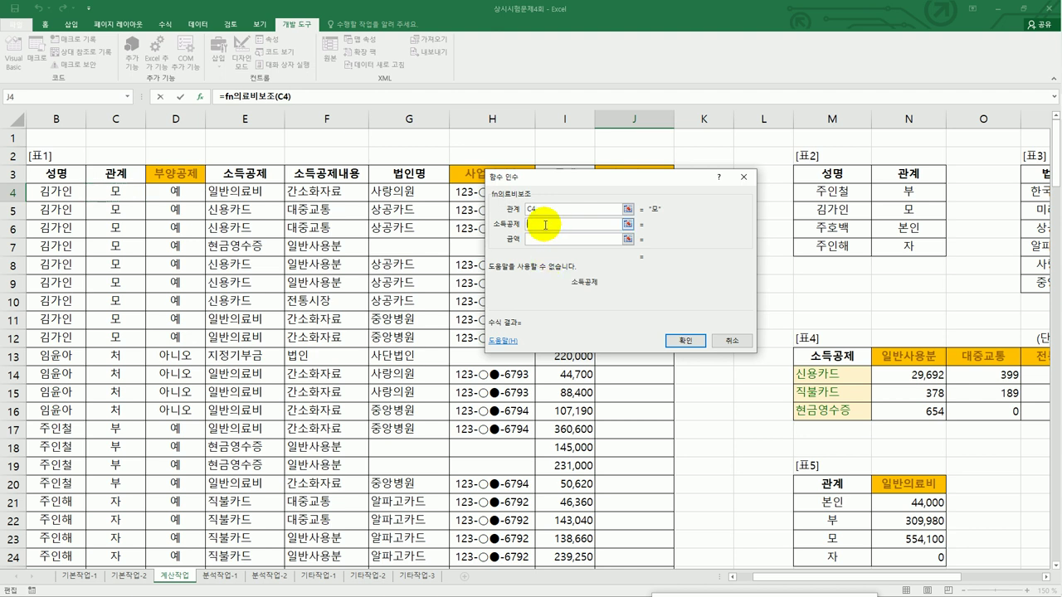
left_click(265, 191)
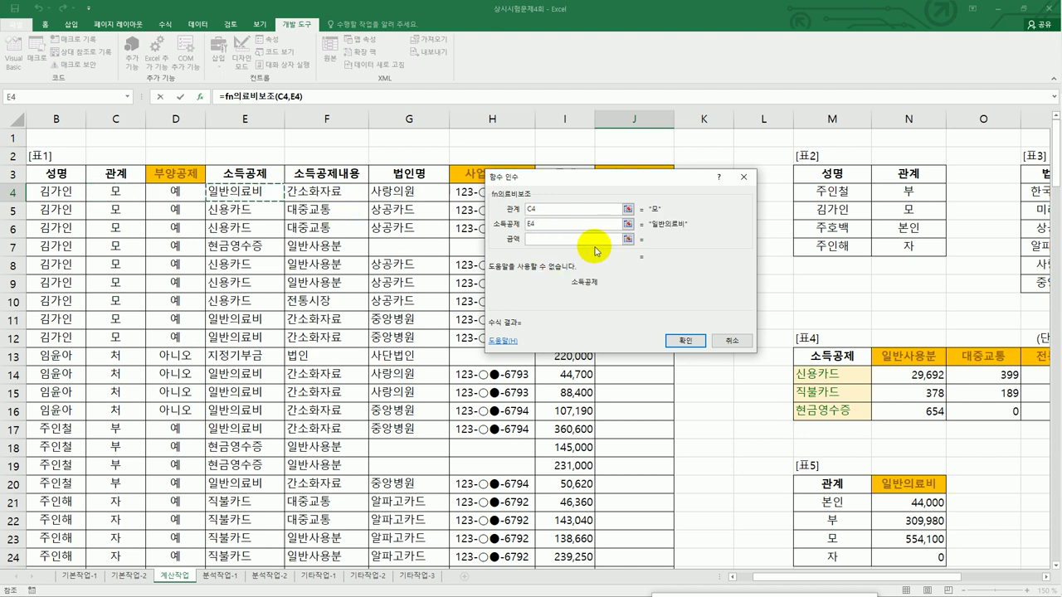
left_click(564, 239)
left_click_drag(544, 181, 549, 255)
left_click(568, 194)
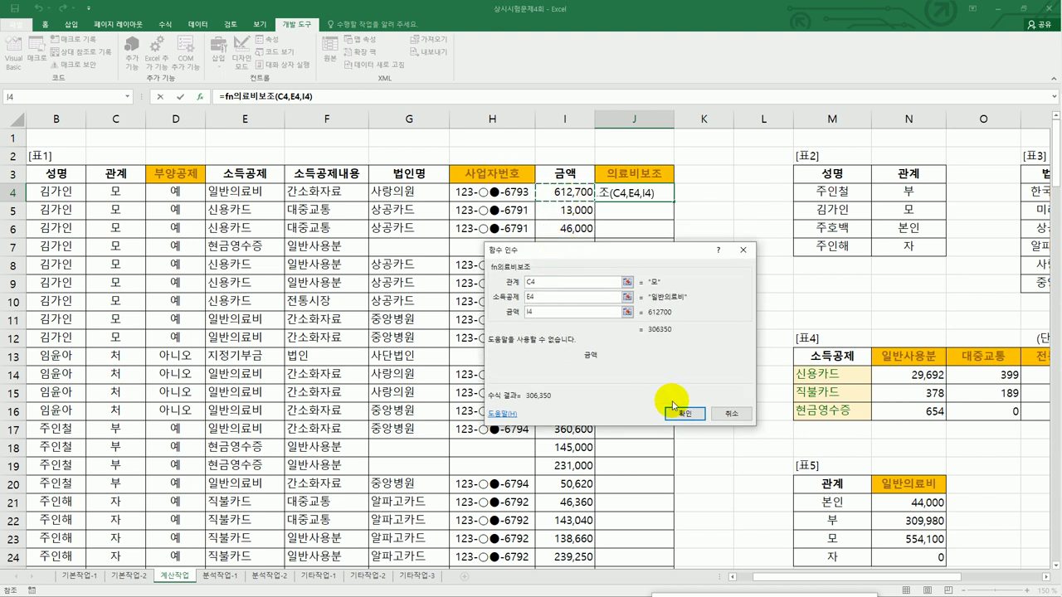
left_click(684, 414)
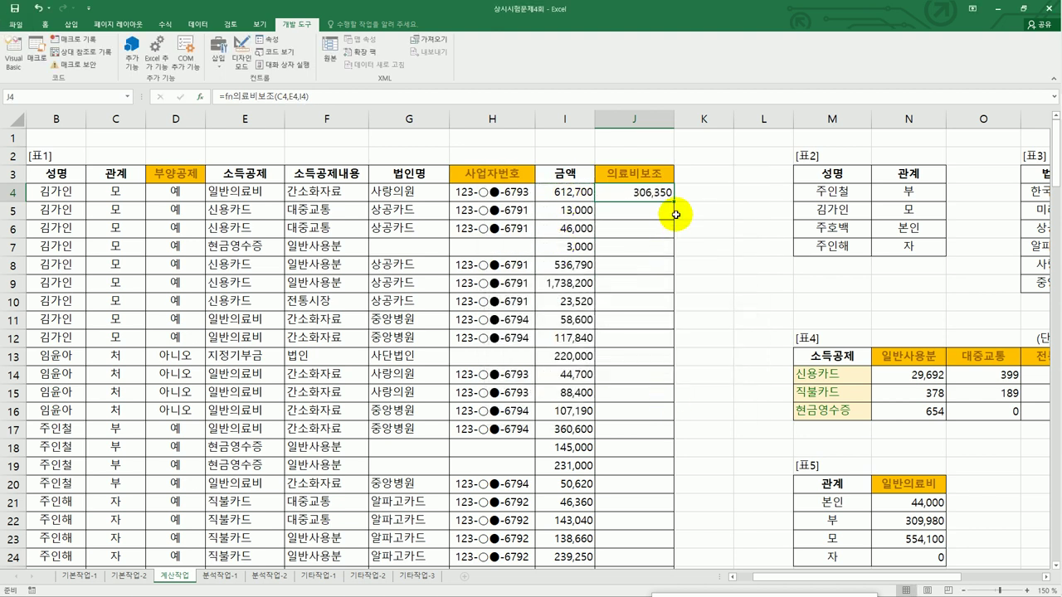
Fill the J4 formula down the 의료비보조 column to the last row of 표1 and review the filled column
double_click(674, 201)
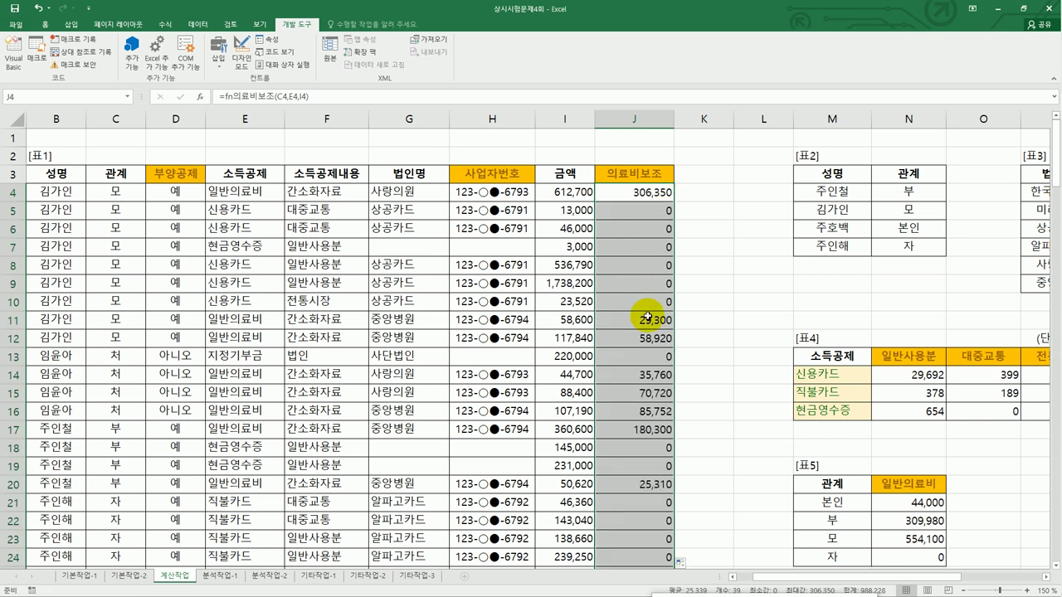
scroll(647, 316, "down", 6)
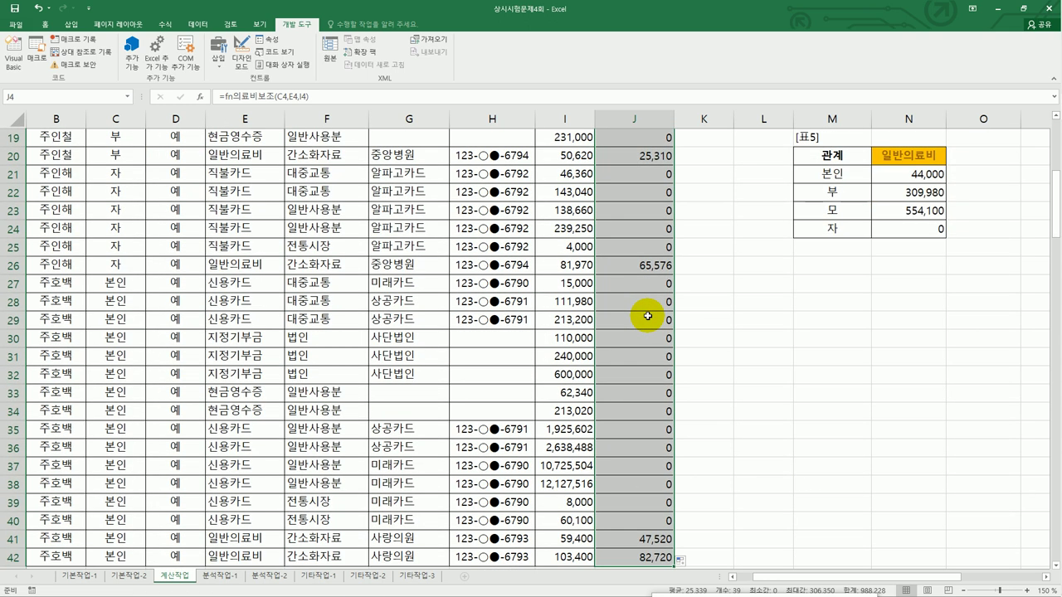
scroll(647, 316, "up", 6)
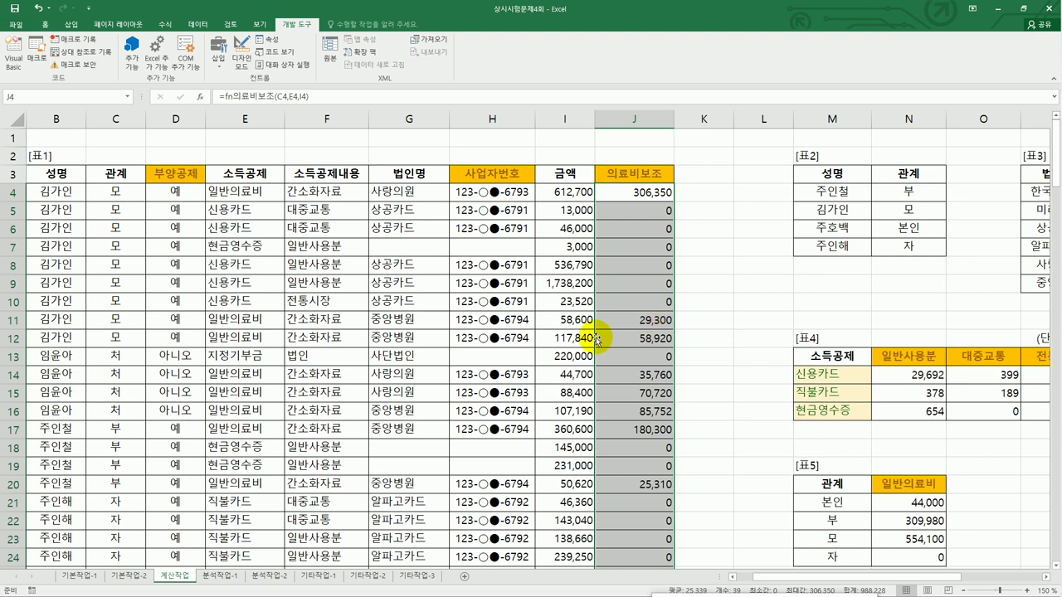
Start an external data import with Microsoft Query at cell B2 of the 분석작업-1 sheet
left_click(225, 581)
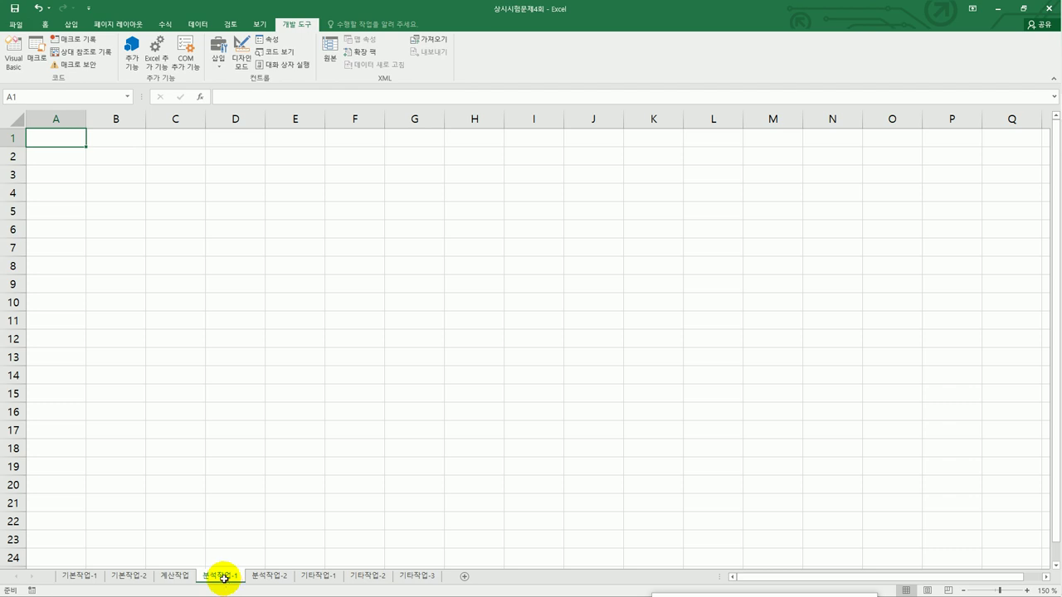
left_click(101, 156)
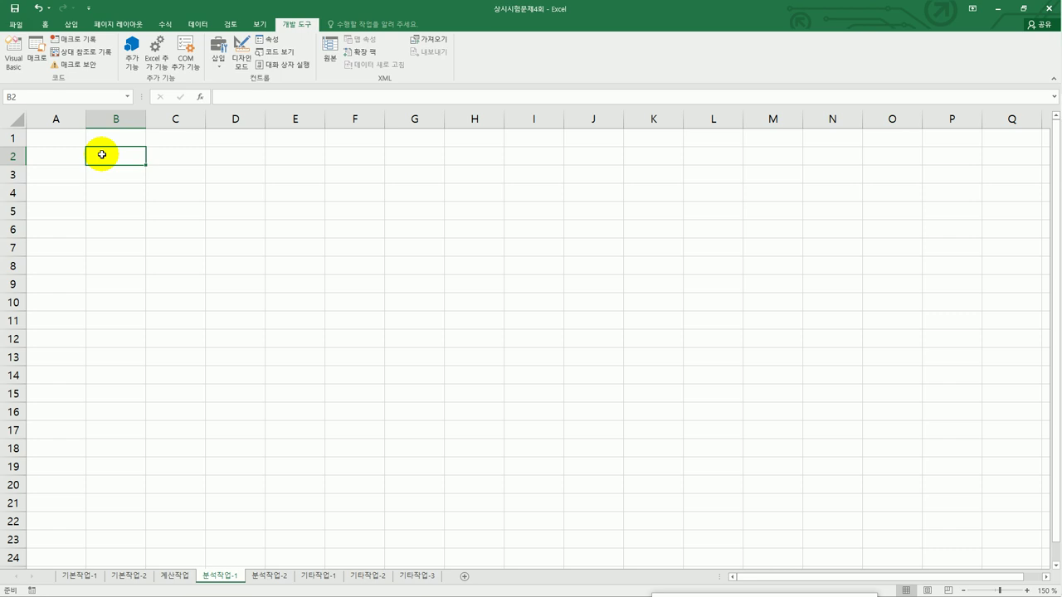
left_click(209, 28)
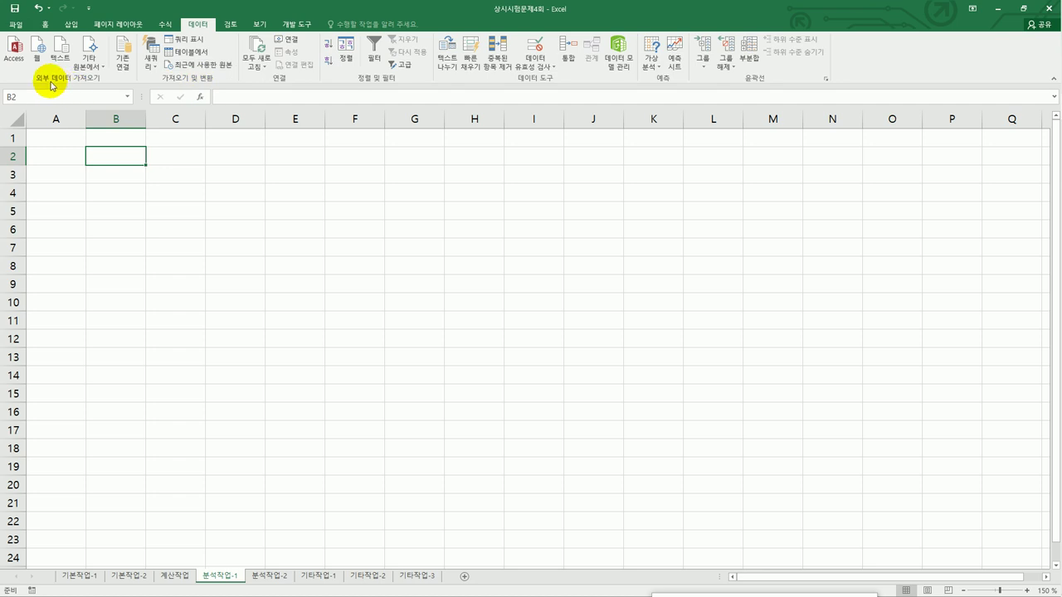
left_click(88, 71)
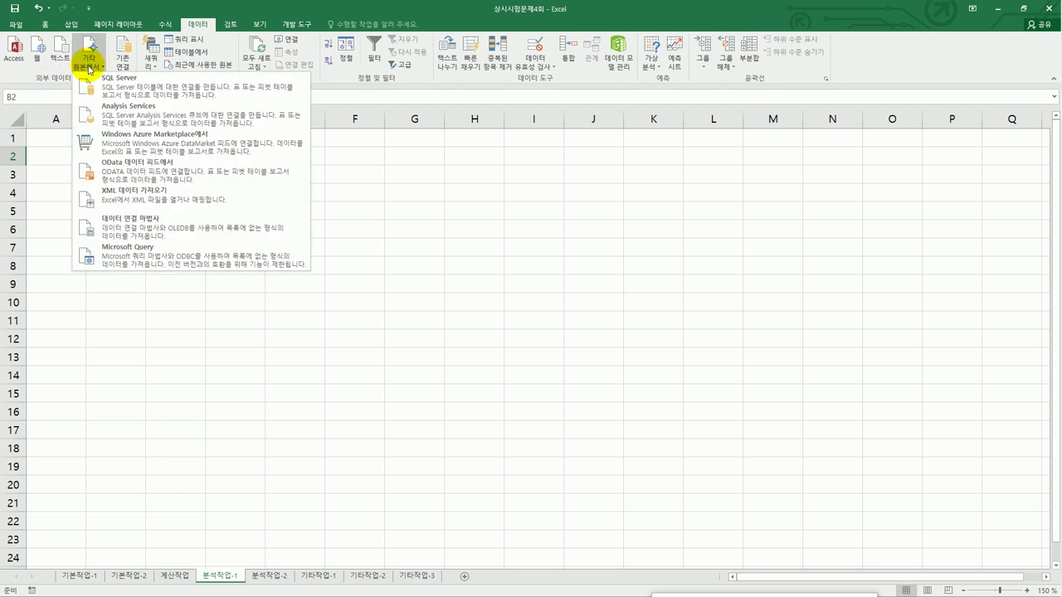
left_click(136, 253)
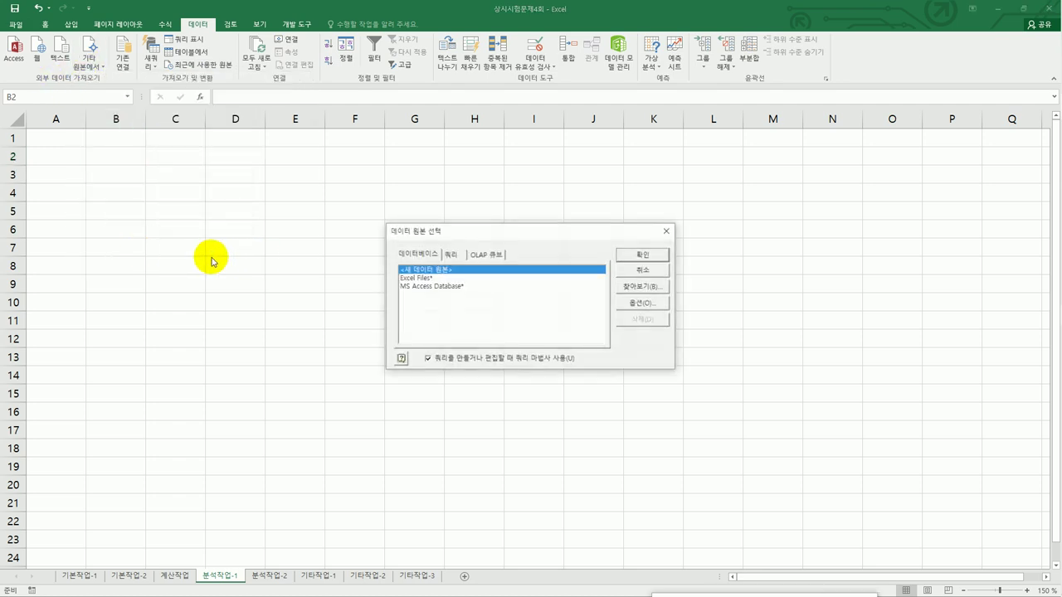
Try to connect the query to 생활기상정보.accdb in the current folder using the MS Access Database source
left_click(479, 287)
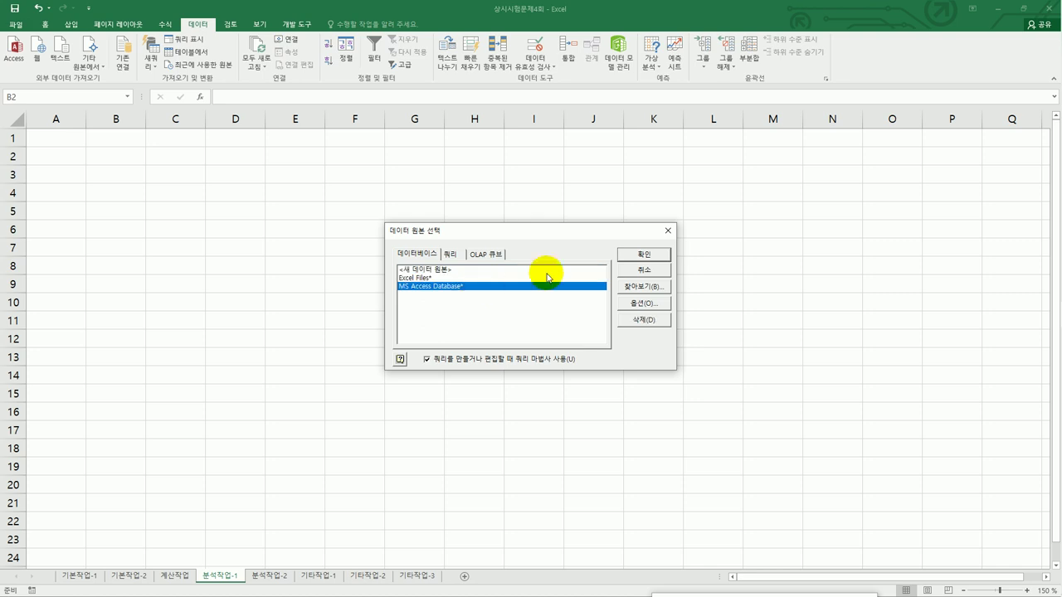
left_click(628, 256)
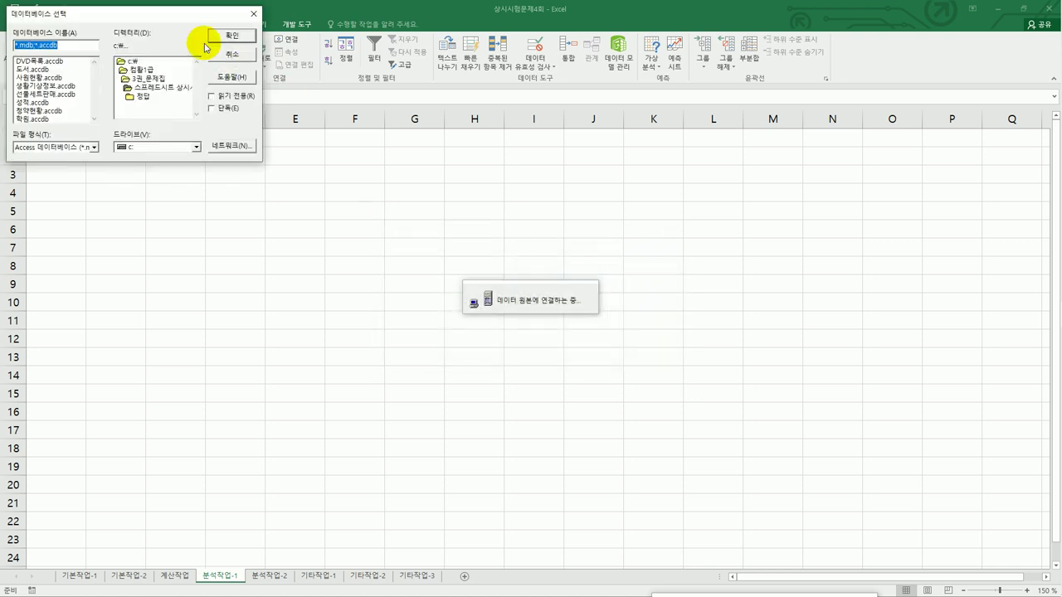
left_click_drag(174, 18, 502, 190)
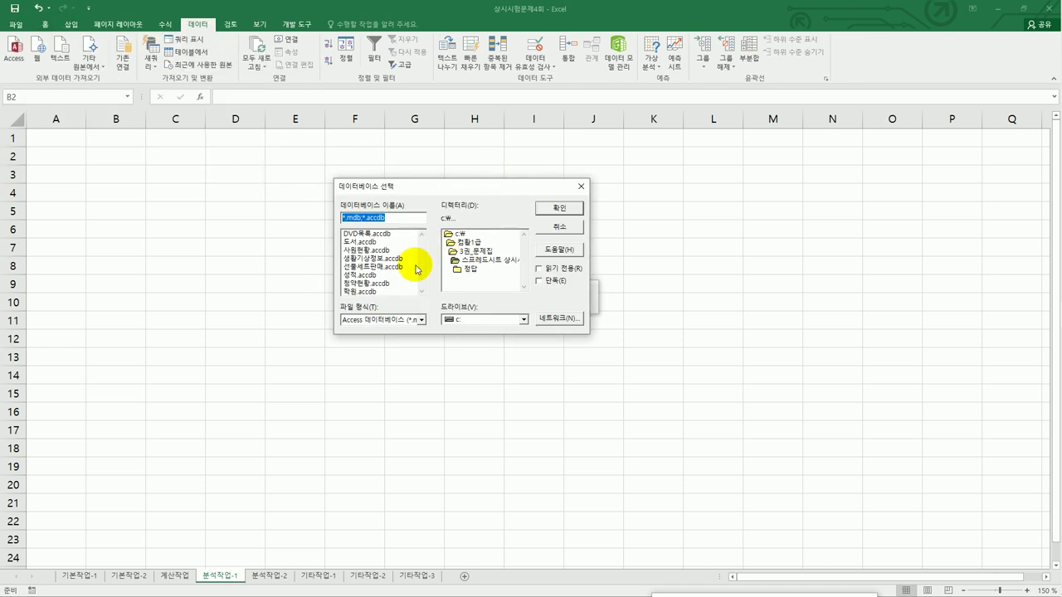
left_click(388, 258)
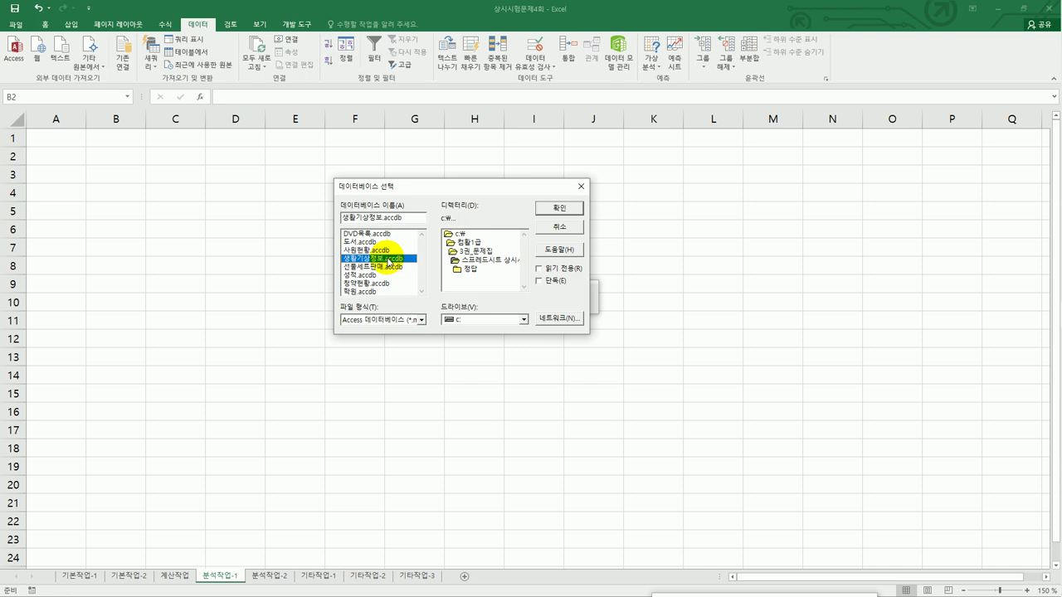
left_click(568, 209)
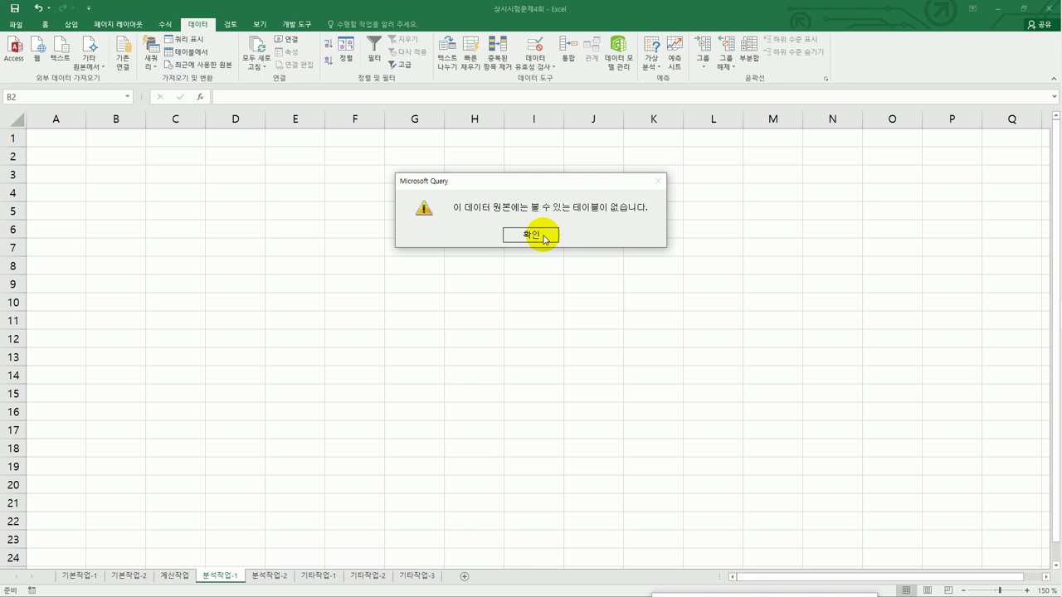
left_click(544, 238)
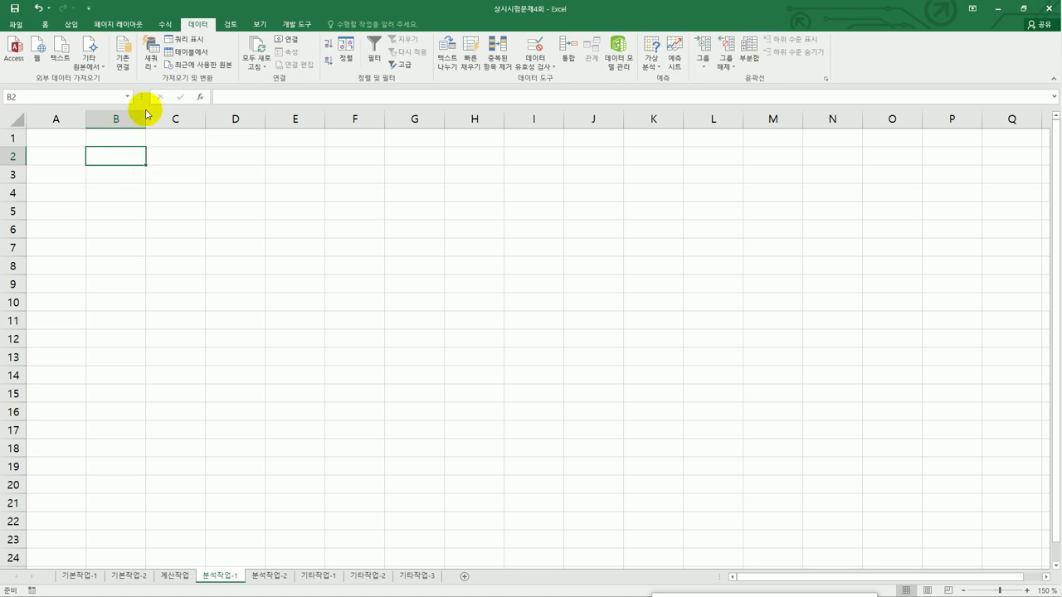
Start a new Microsoft Query import using MS Access Database as the data source
left_click(98, 71)
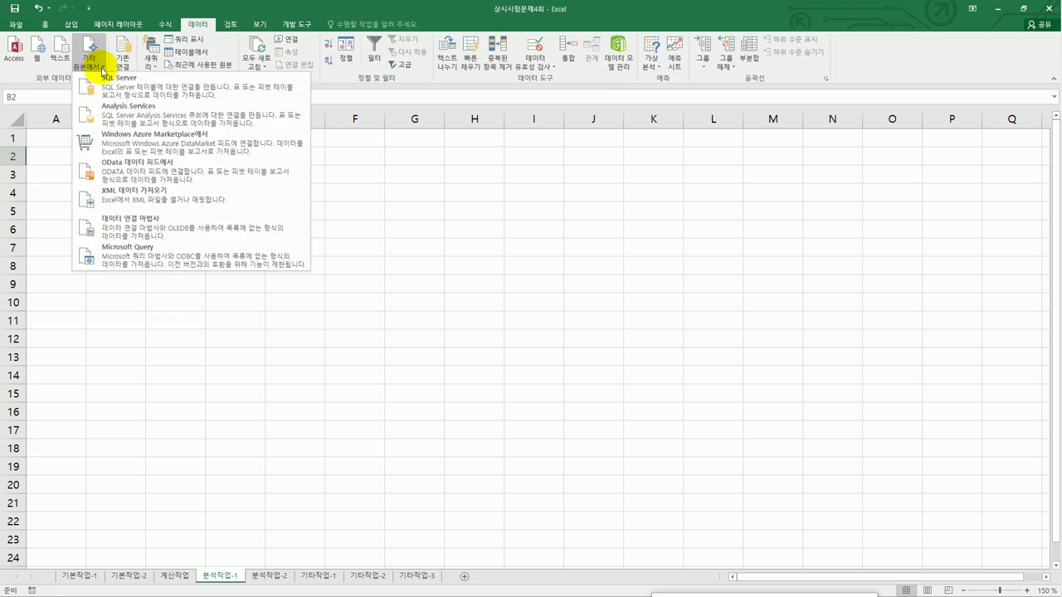
left_click(214, 262)
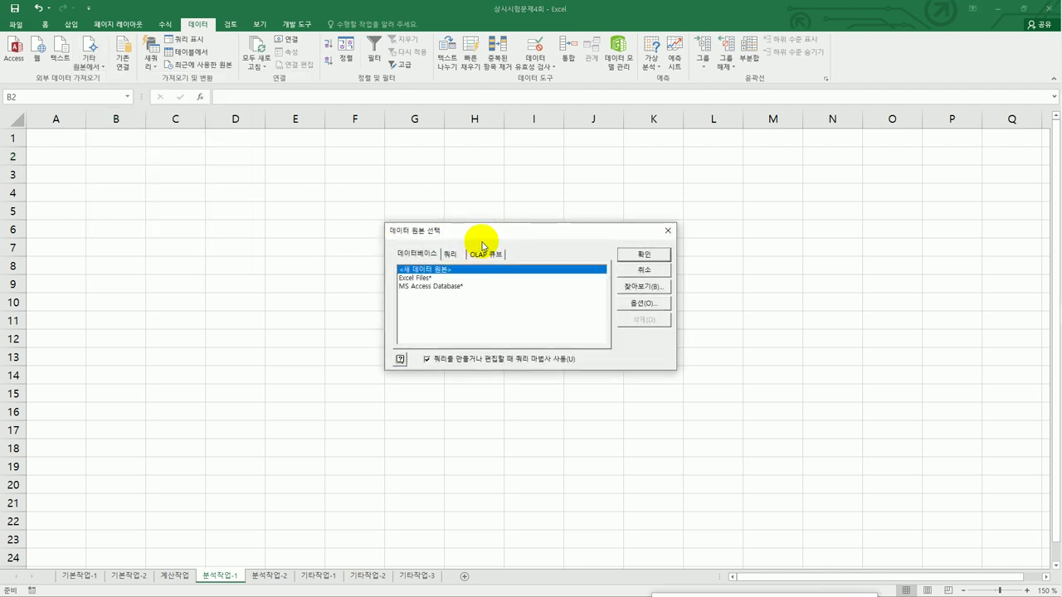
left_click_drag(484, 236, 445, 211)
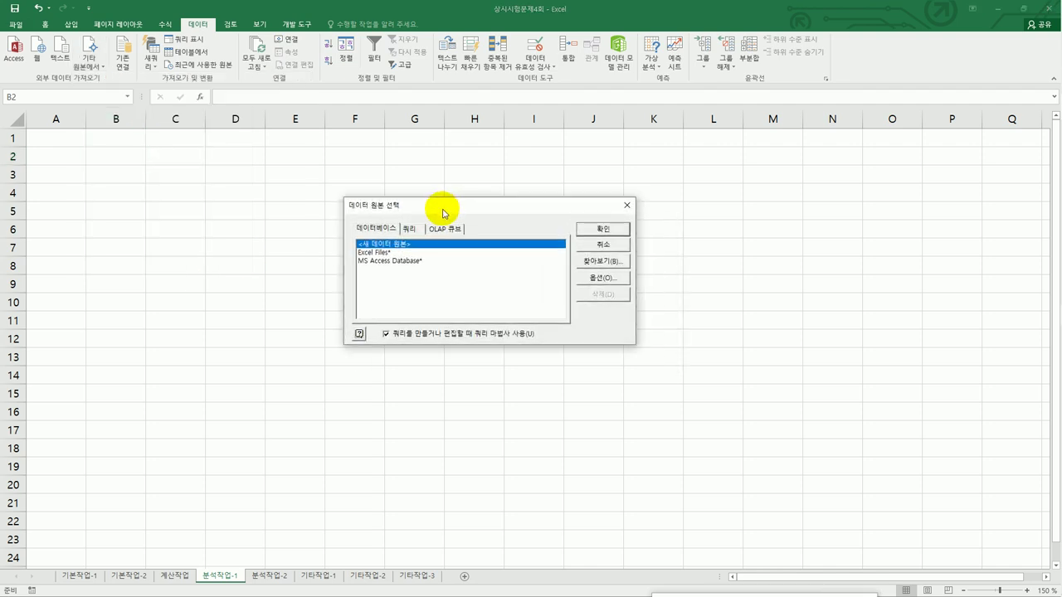
left_click(423, 262)
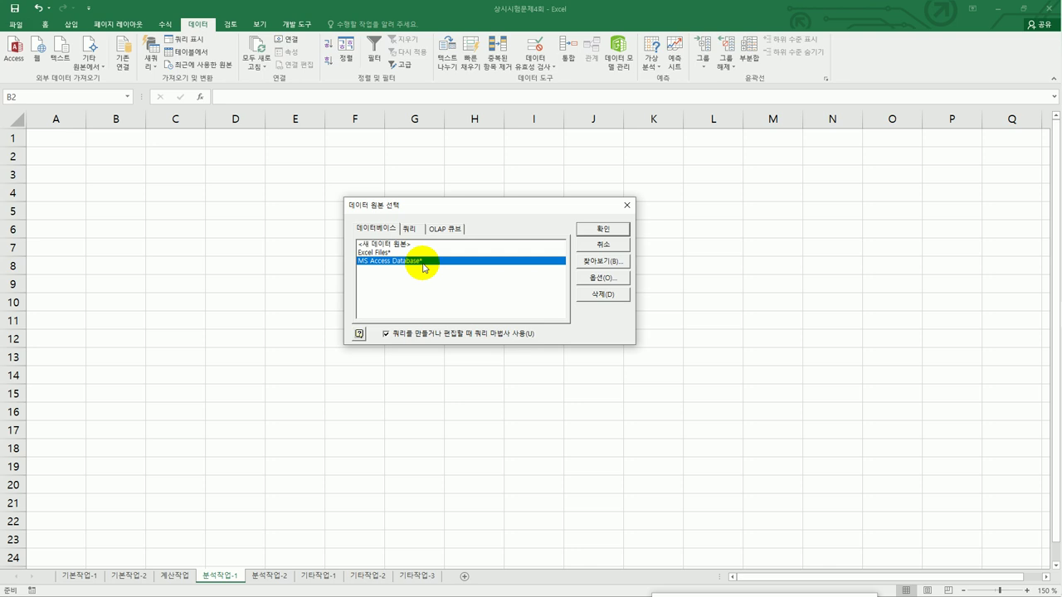
double_click(421, 266)
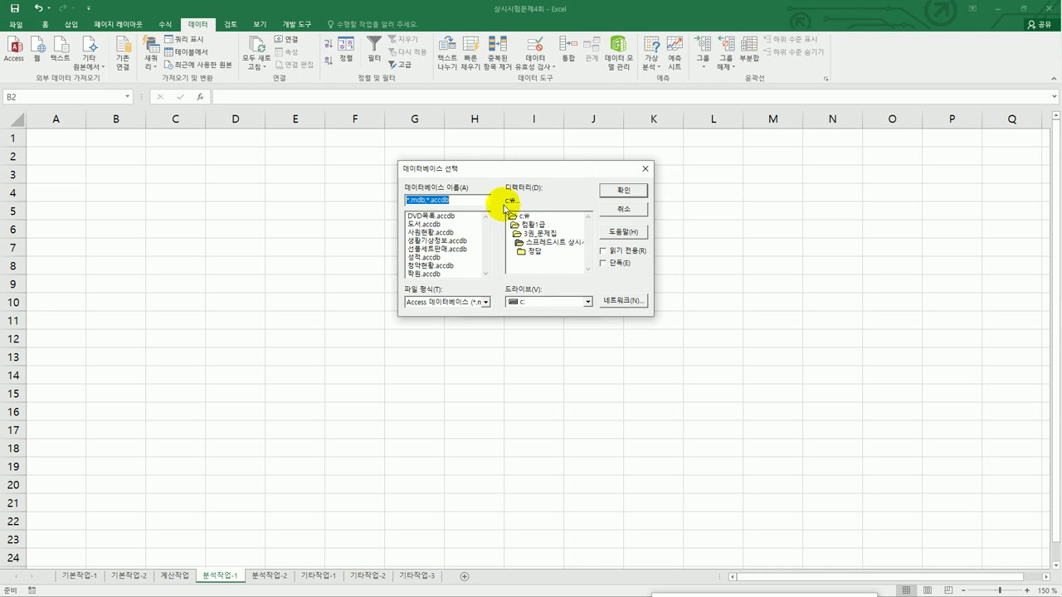
Connect the query to the 생활기상정보.accdb database in the c:\컴활1급 folder
left_click(433, 240)
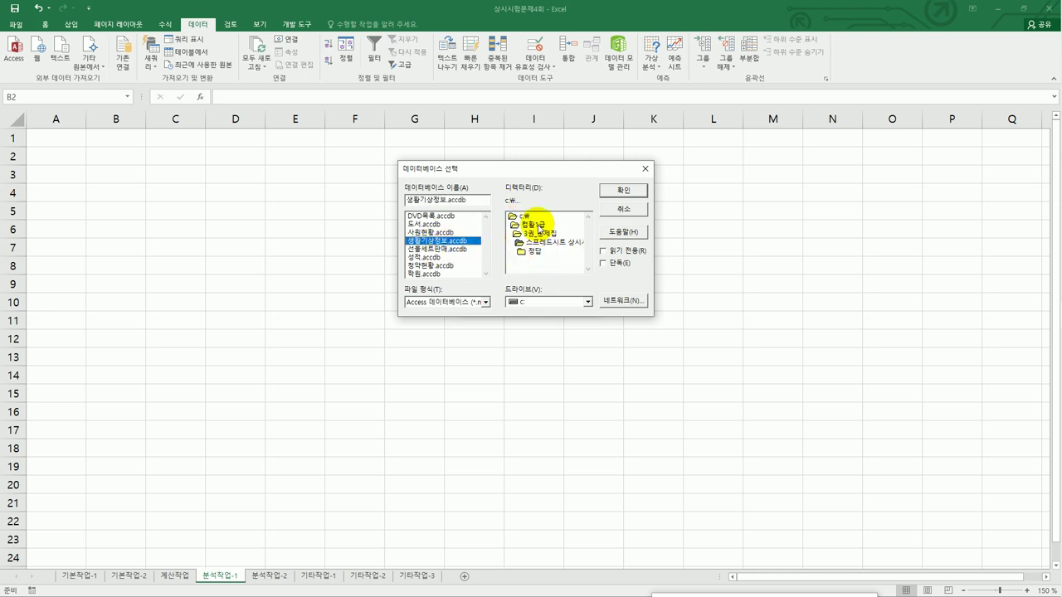
left_click(537, 226)
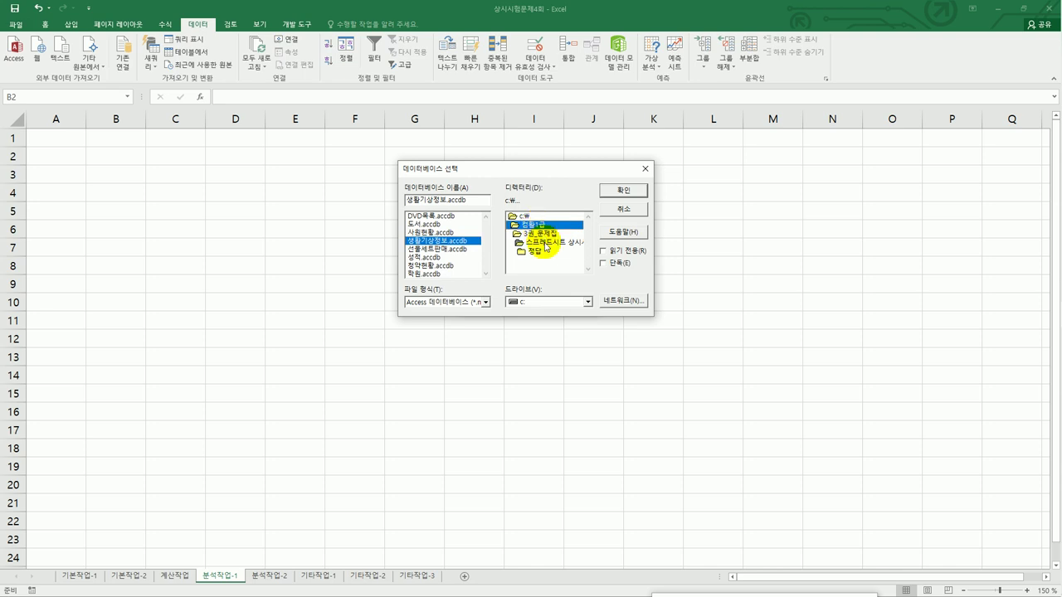
left_click(545, 243)
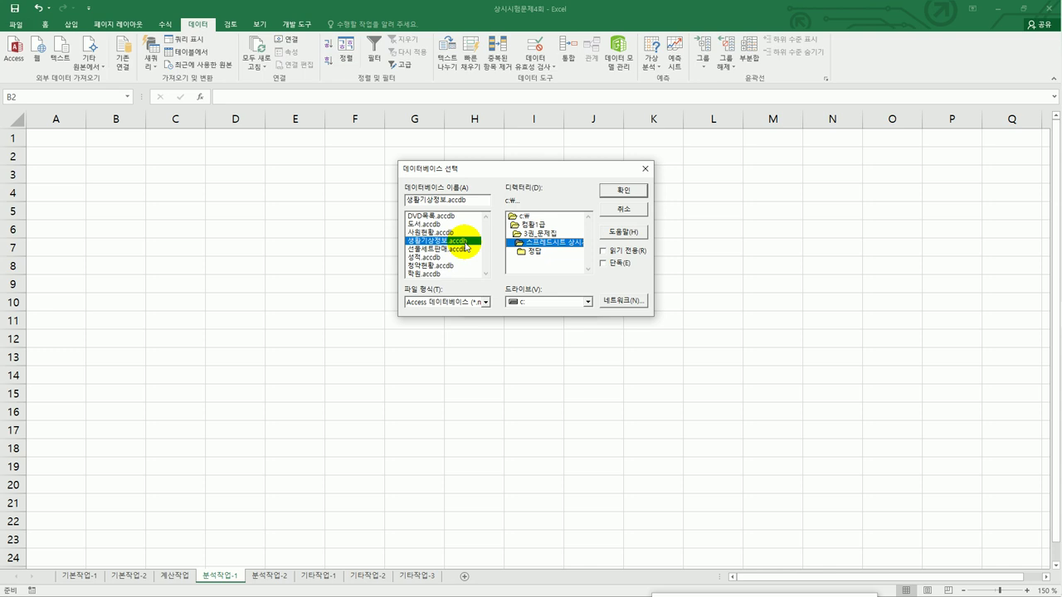
left_click(466, 247)
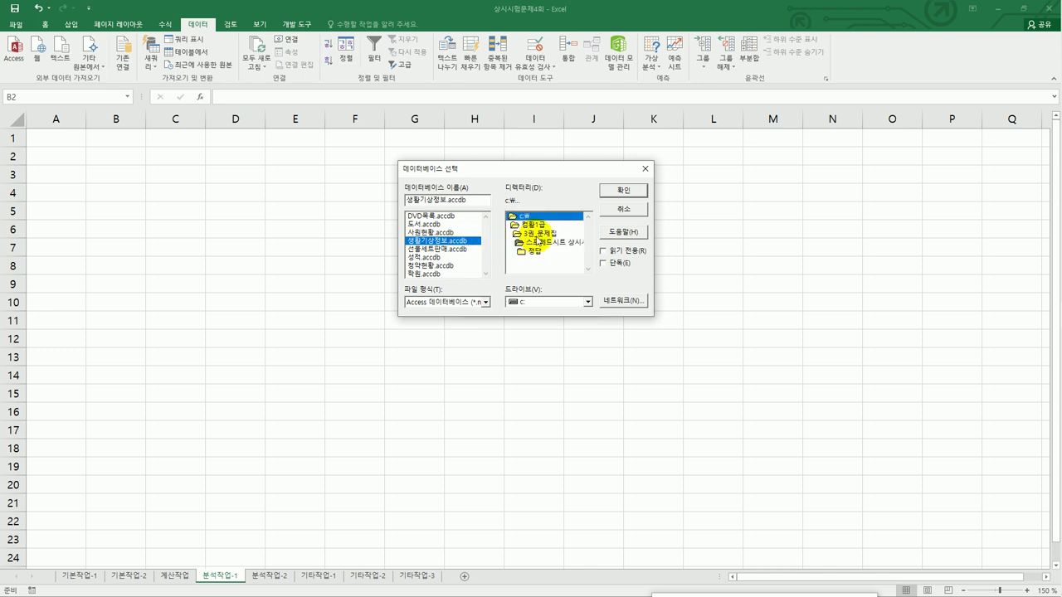
left_click(538, 225)
double_click(539, 226)
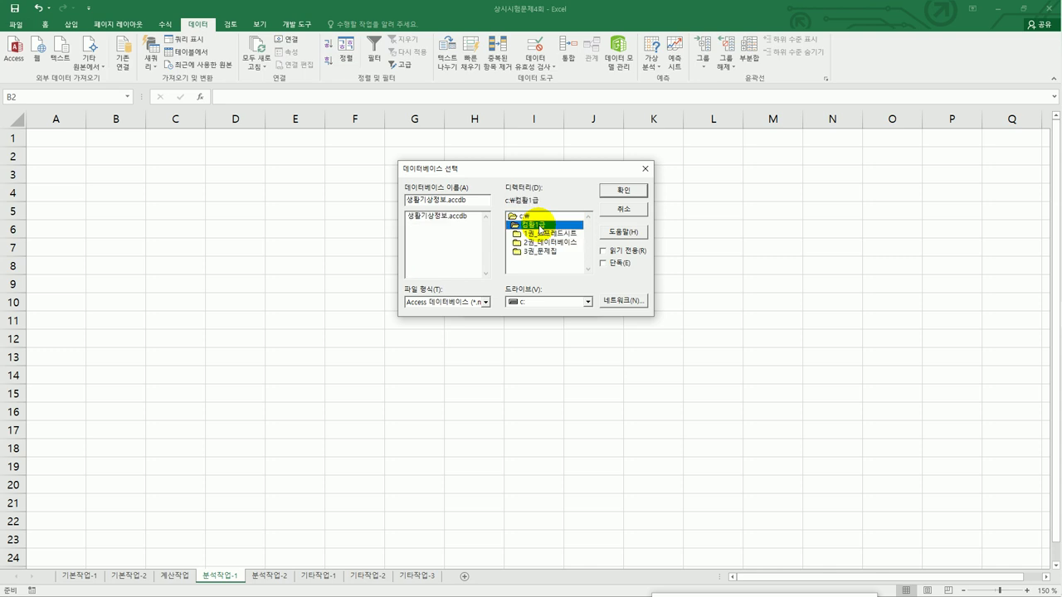
left_click(457, 240)
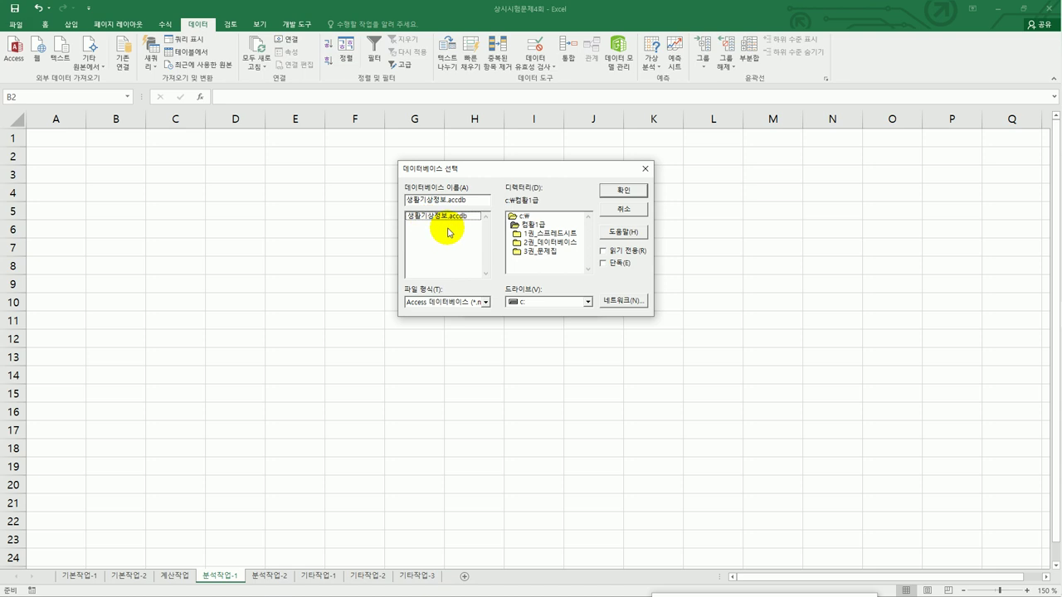
left_click(539, 227)
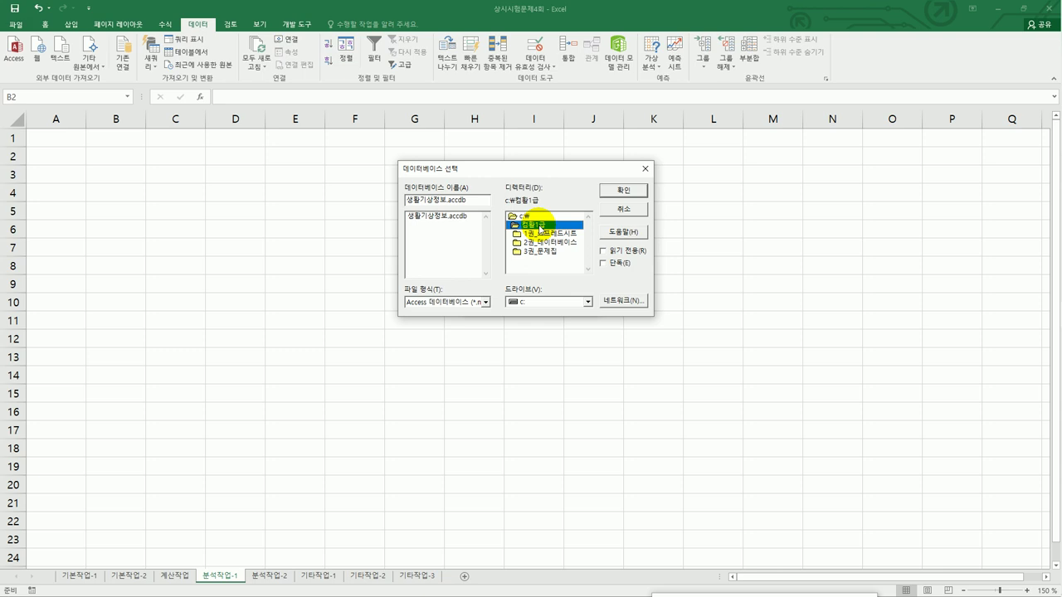
left_click(453, 245)
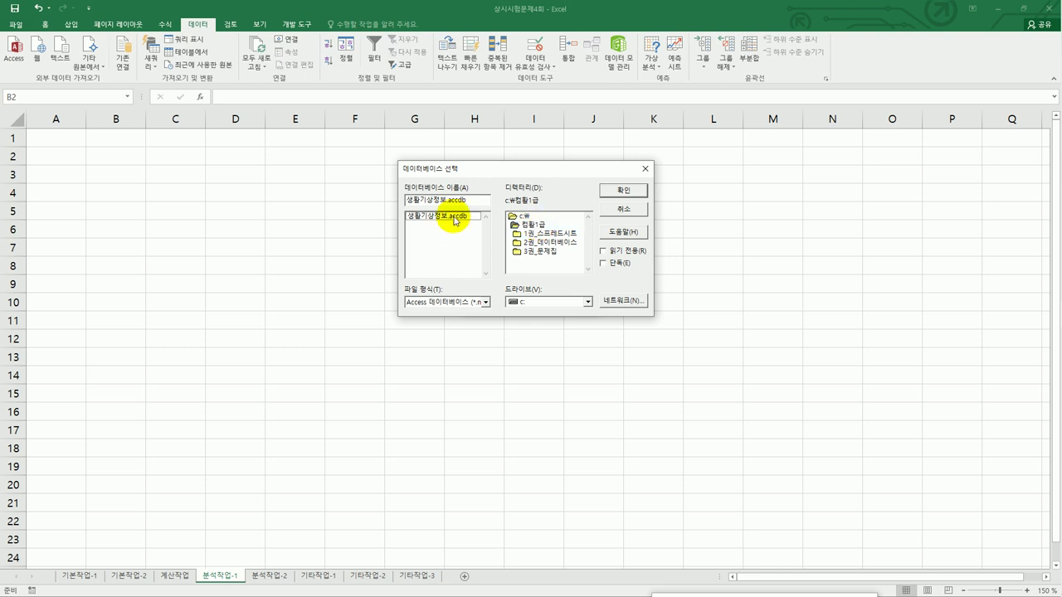
left_click(458, 218)
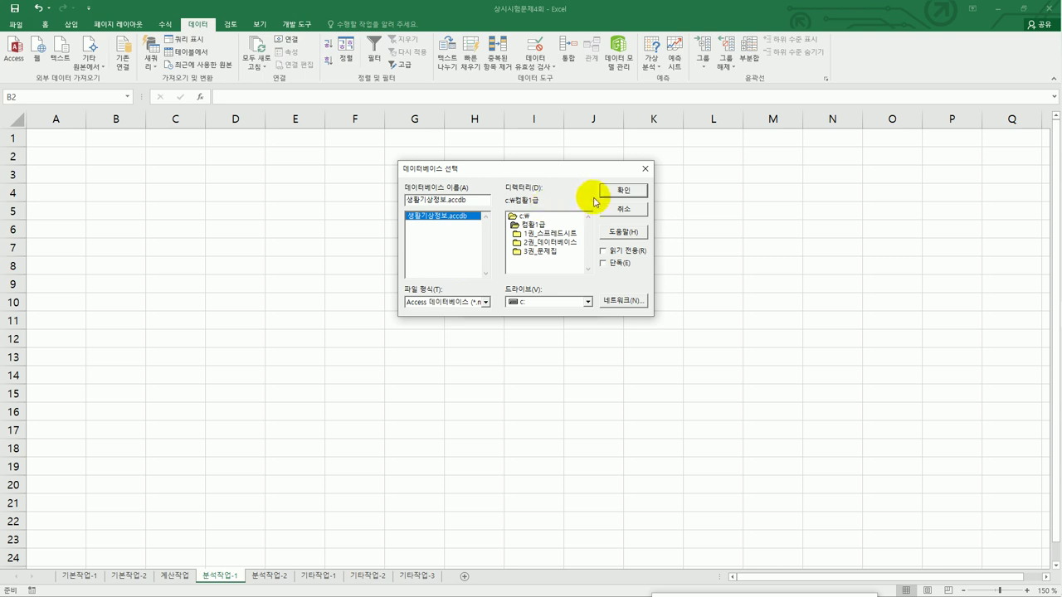
left_click(617, 190)
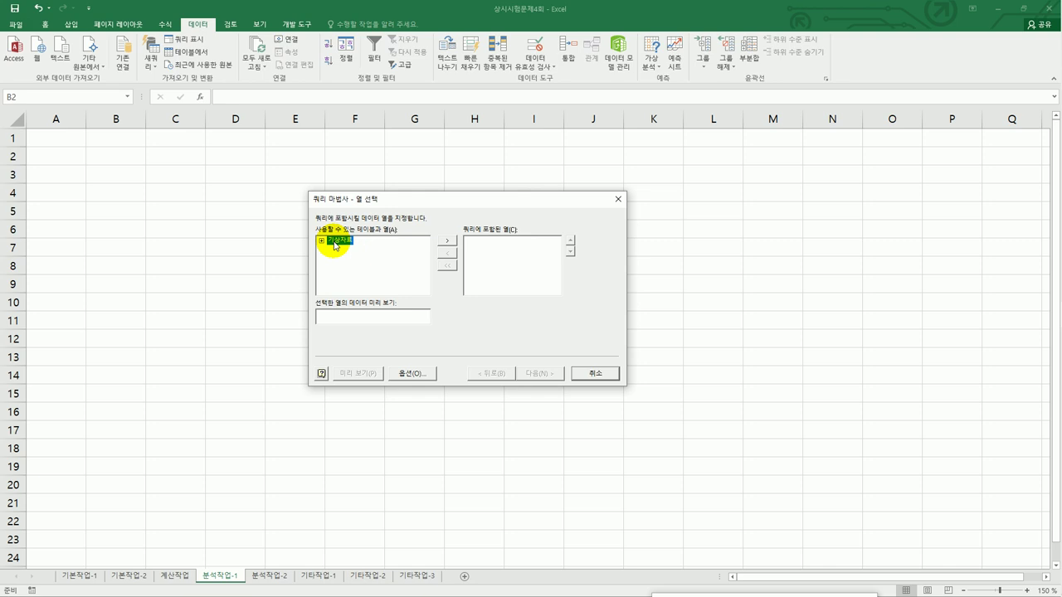
Add the columns 지역, 기상, 1월, 2월, 3월, 4월, 5월 and 12월 from the 기상자료 table to the query
double_click(336, 241)
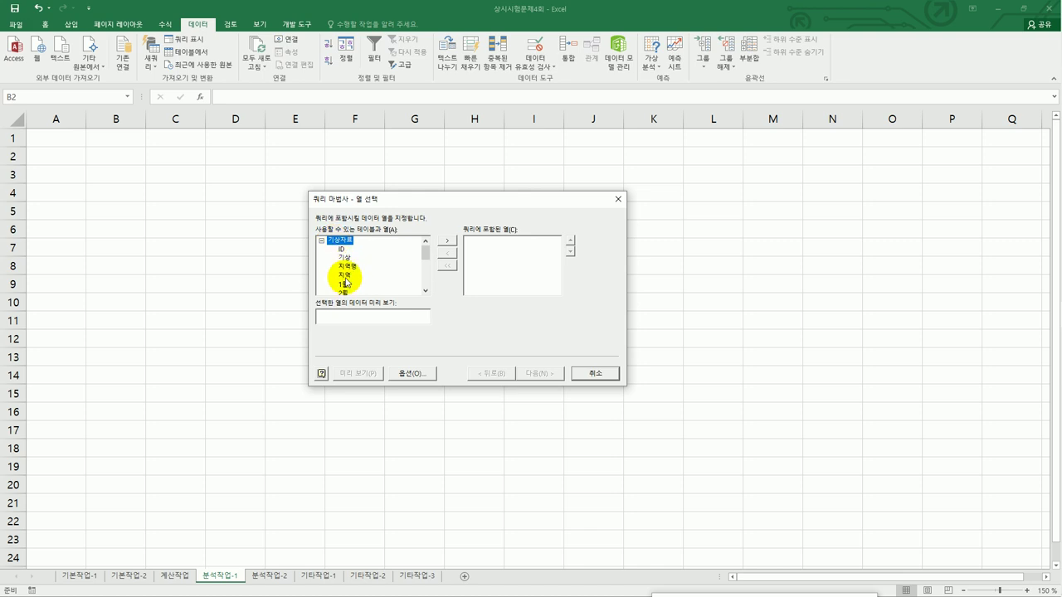
double_click(344, 275)
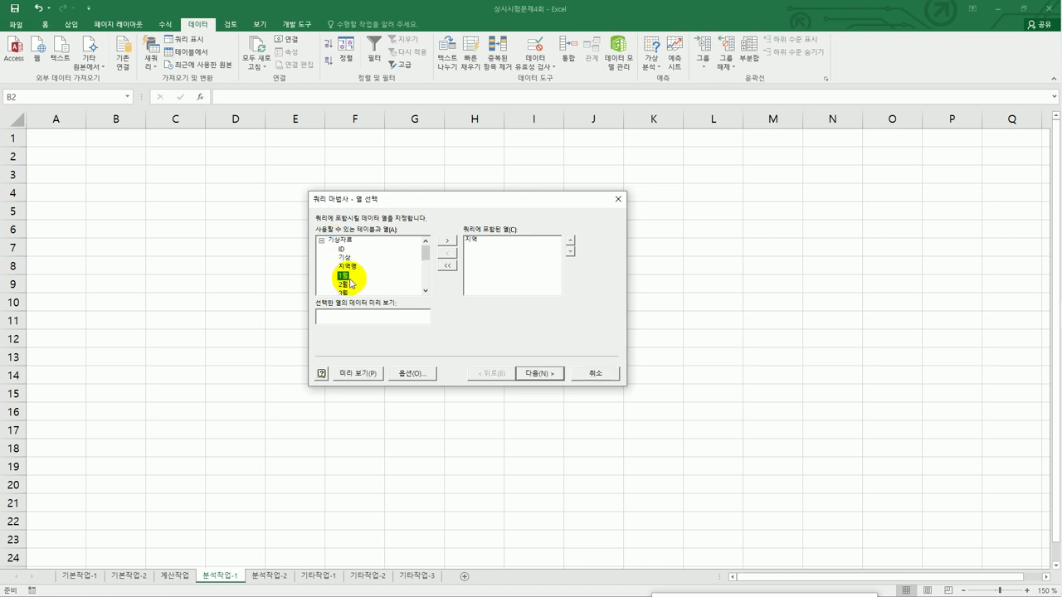
double_click(345, 258)
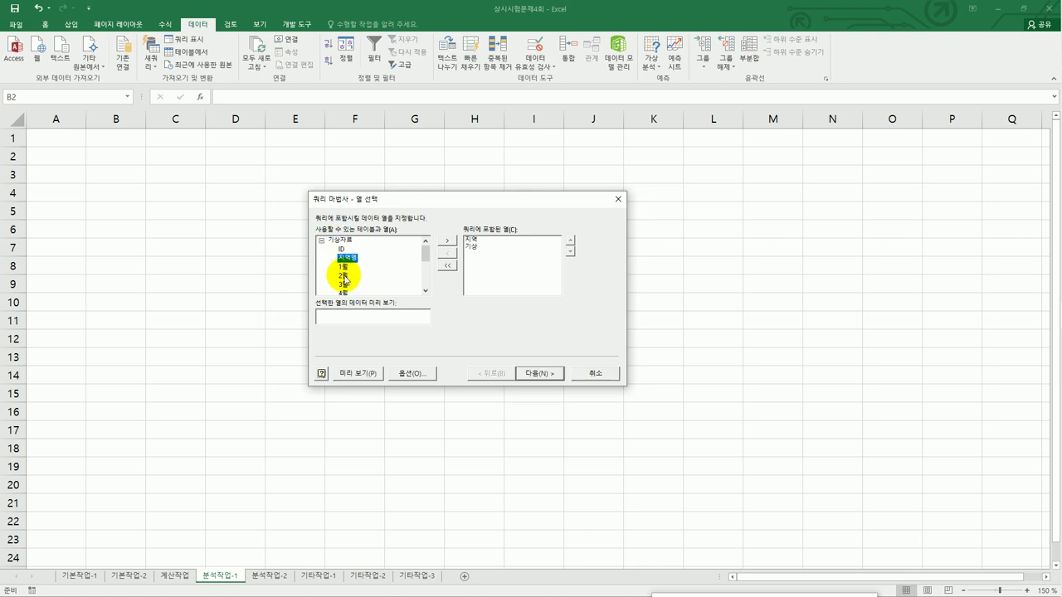
double_click(345, 267)
double_click(345, 267)
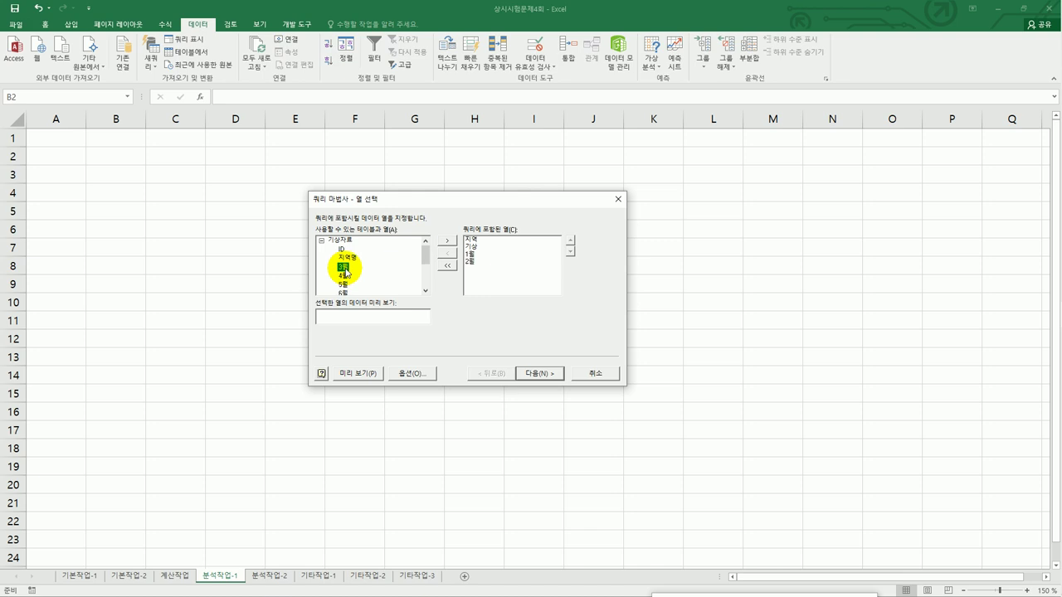
double_click(345, 267)
double_click(345, 267)
double_click(345, 267)
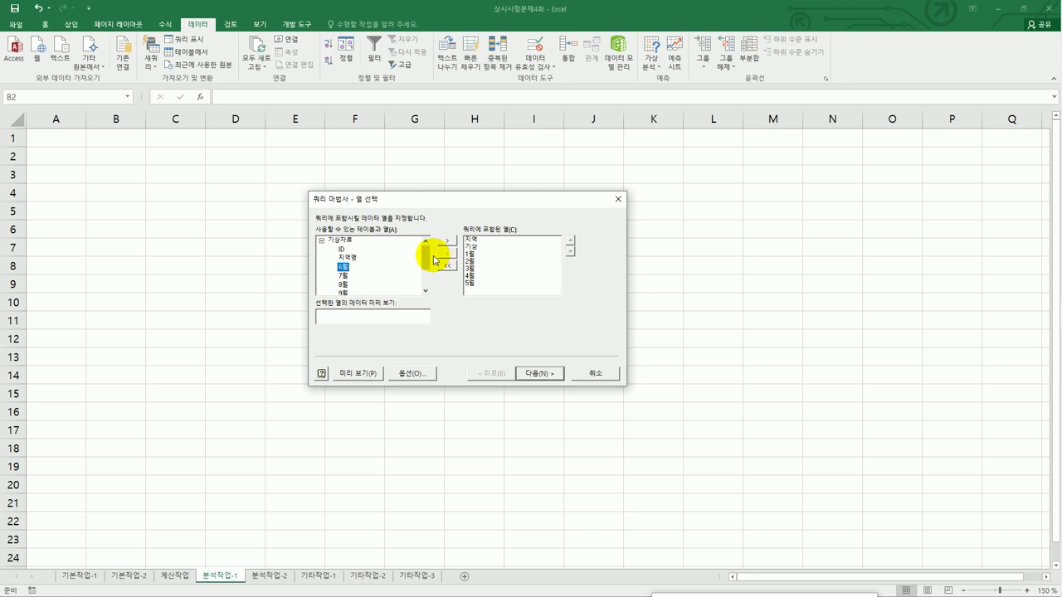
left_click_drag(429, 258, 426, 274)
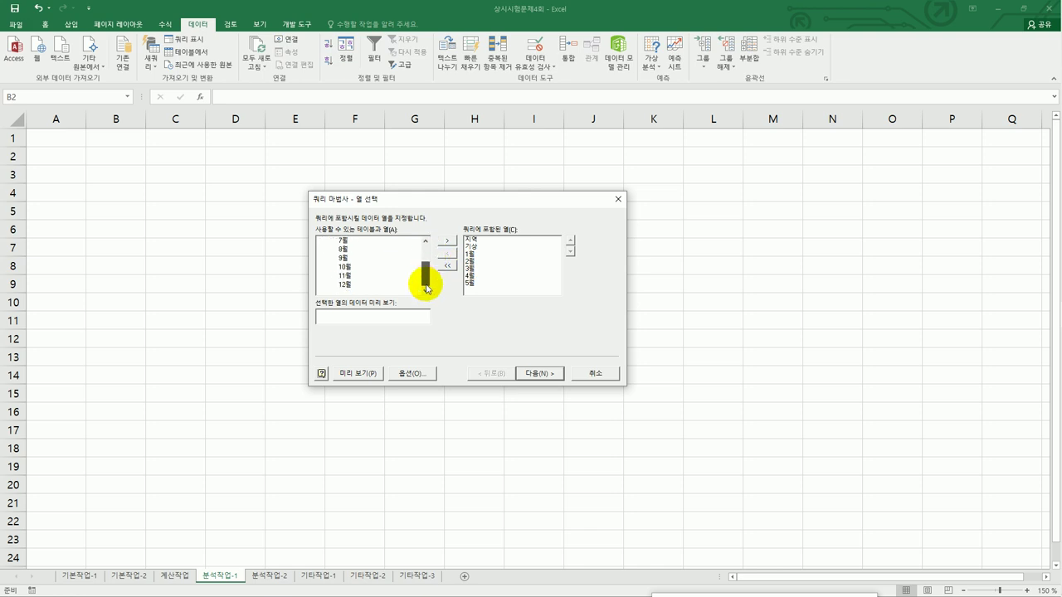
double_click(347, 284)
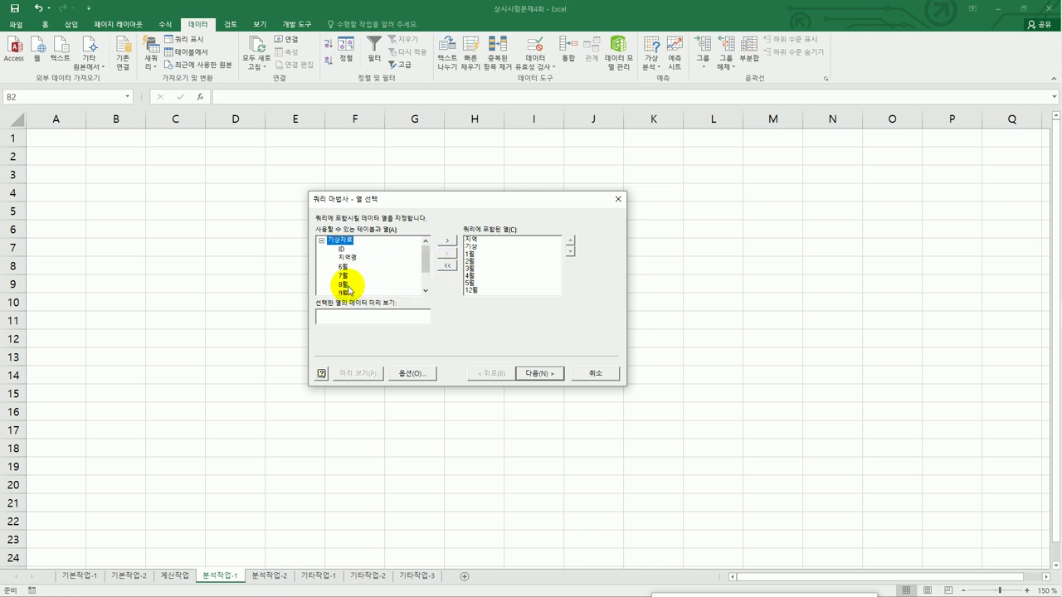
Complete the query without filtering or sorting and return its data to Microsoft Excel
left_click(539, 373)
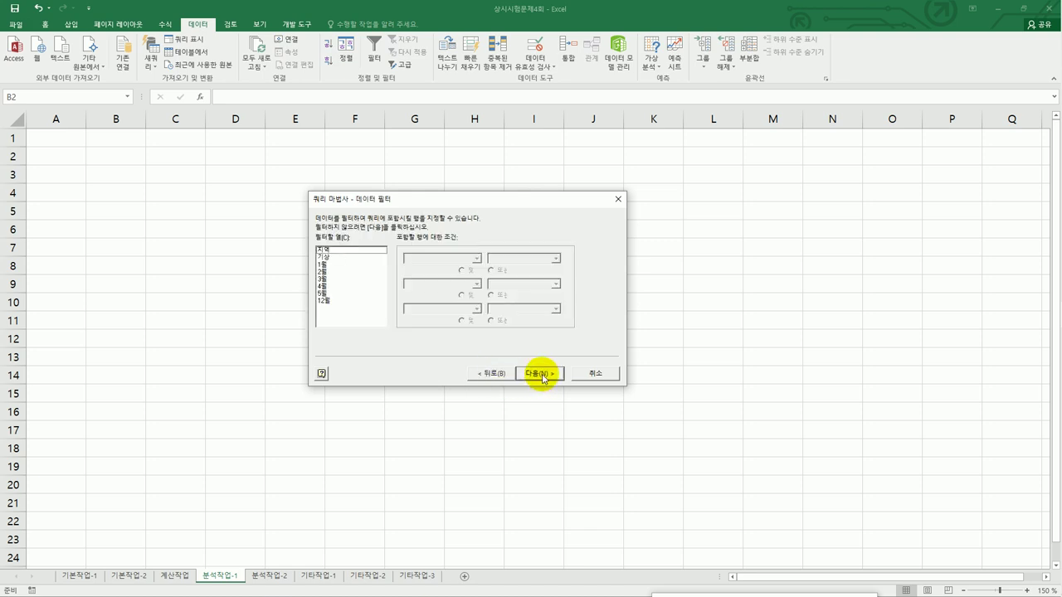
left_click(541, 373)
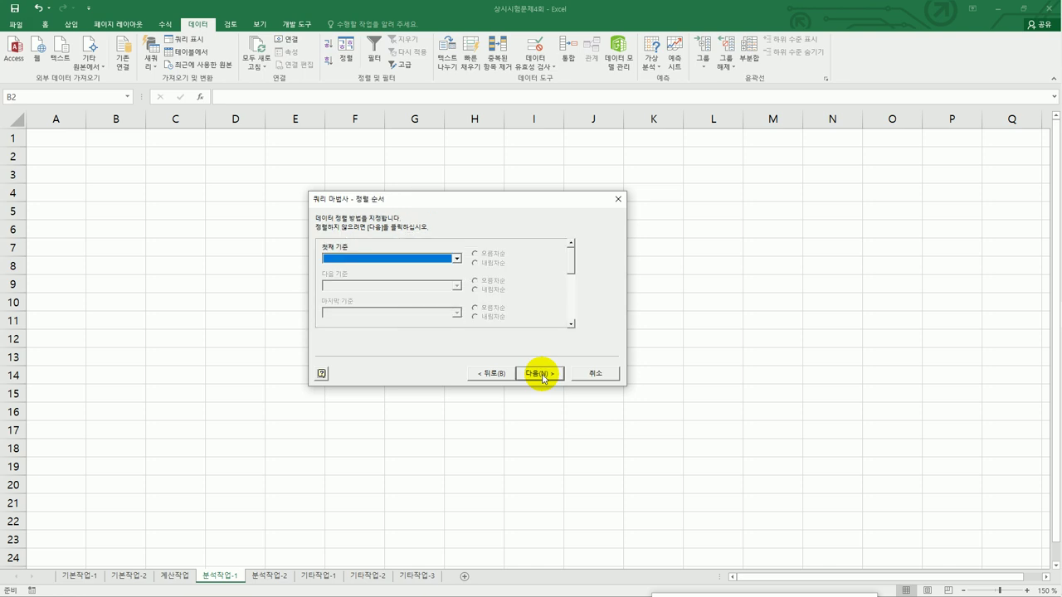
left_click(541, 373)
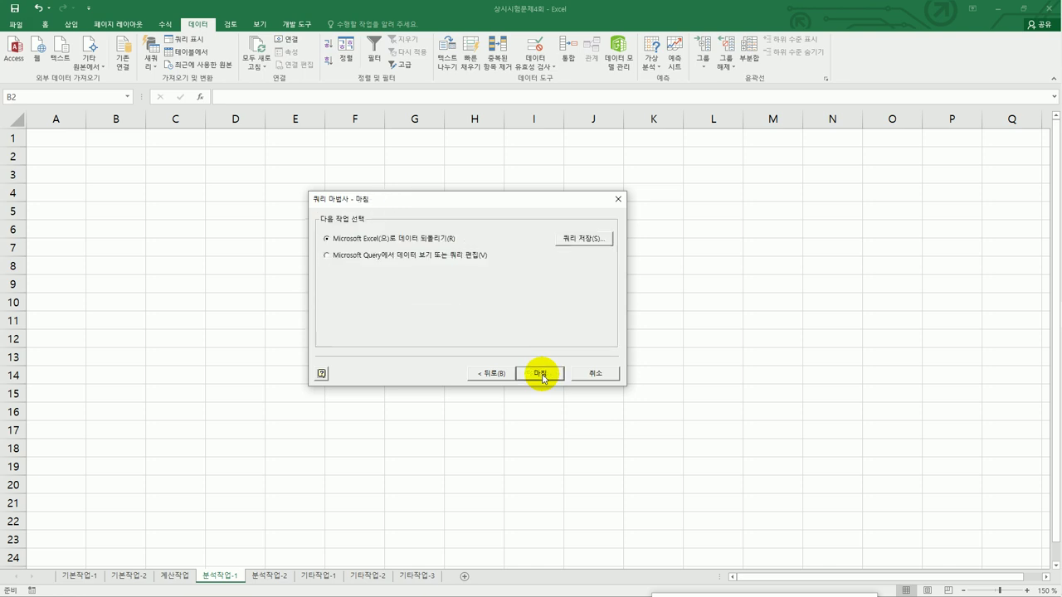
left_click(541, 373)
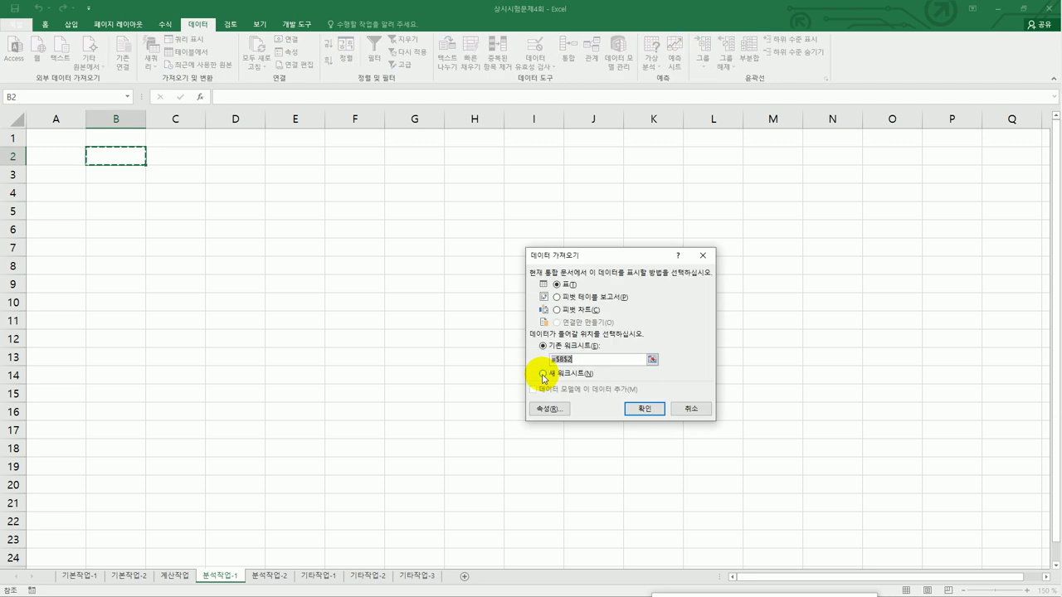
Import the data as a PivotTable report at cell B2 of the existing worksheet
left_click_drag(578, 259, 372, 222)
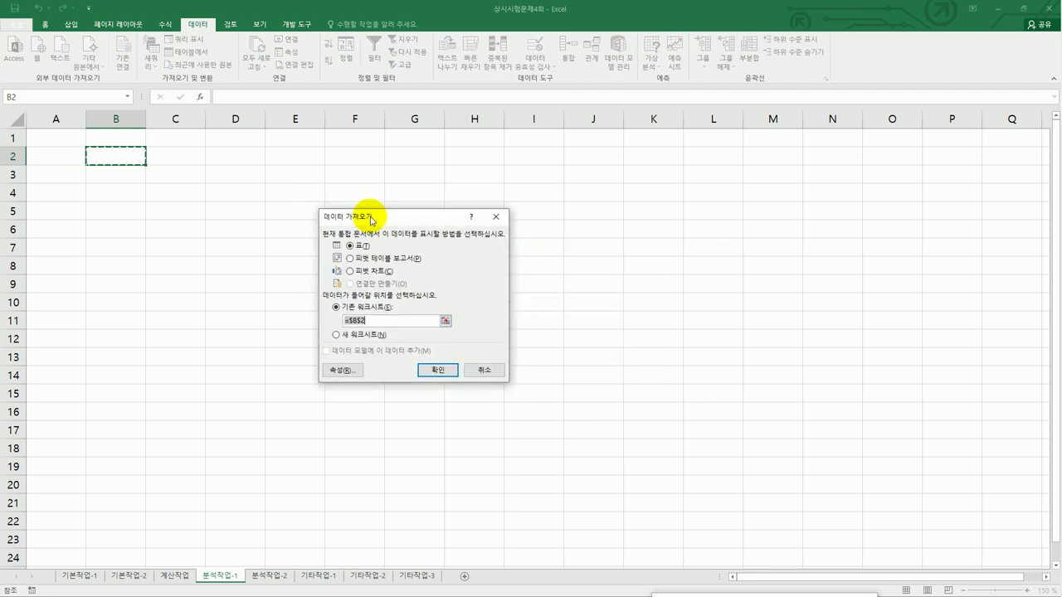
left_click(377, 260)
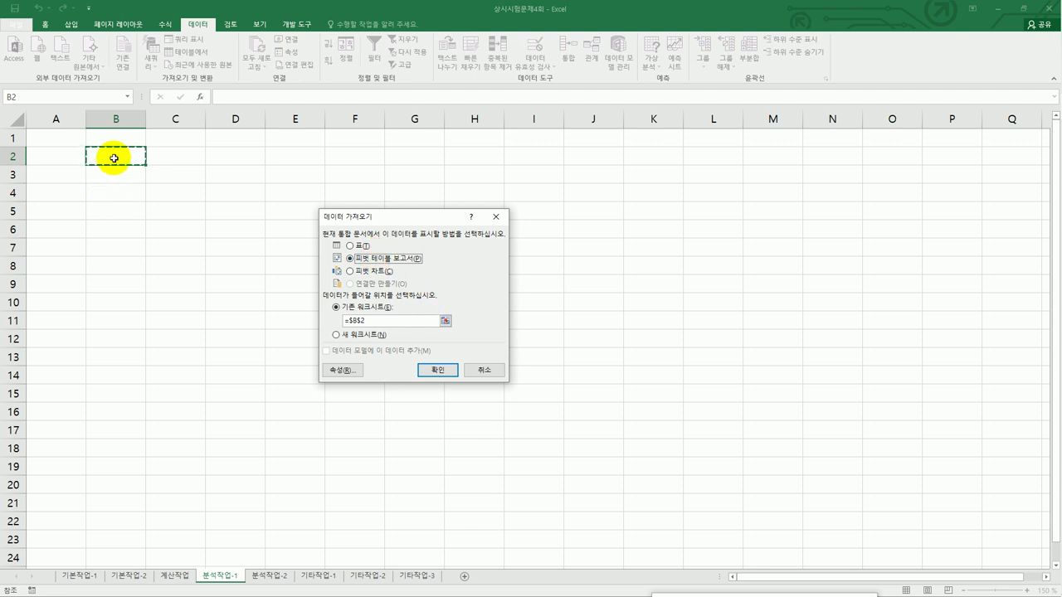
left_click(444, 370)
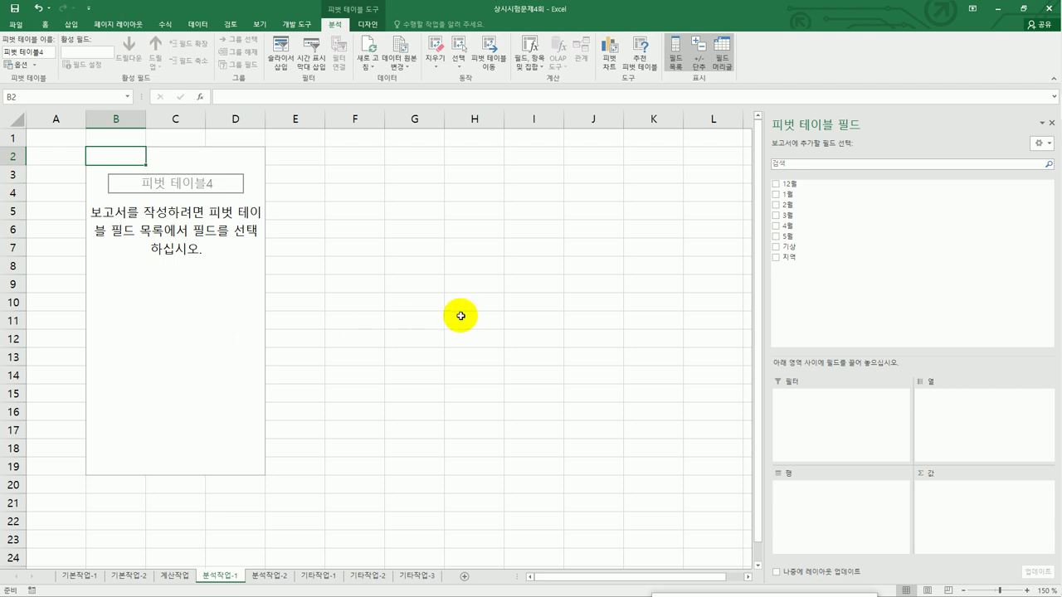
Place the 지역 field in the rows area and the 기상 field in the columns area of the PivotTable
left_click_drag(796, 258, 822, 529)
left_click_drag(794, 247, 957, 417)
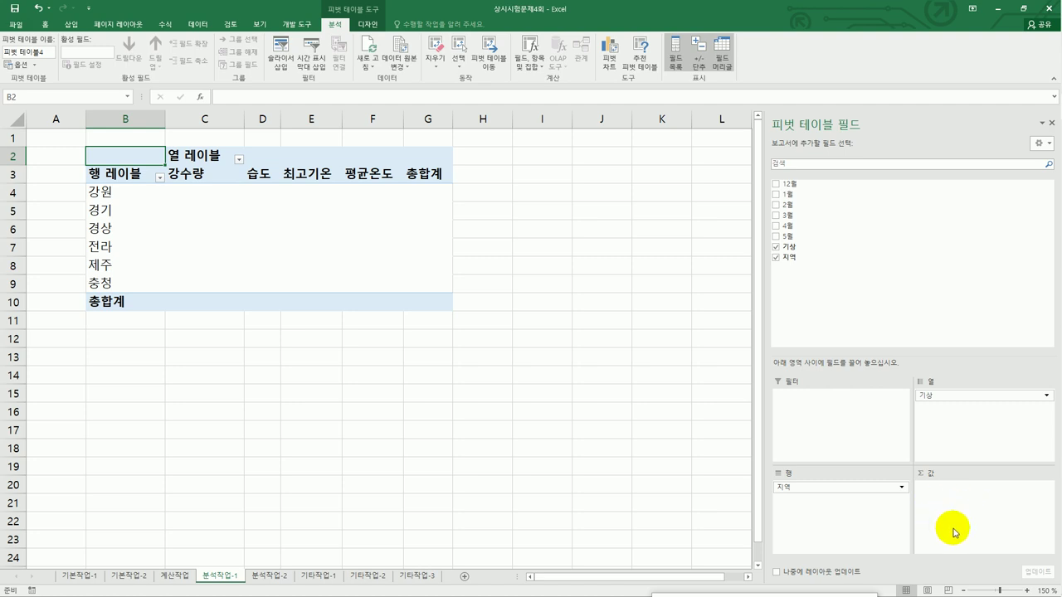
left_click_drag(789, 183, 982, 534)
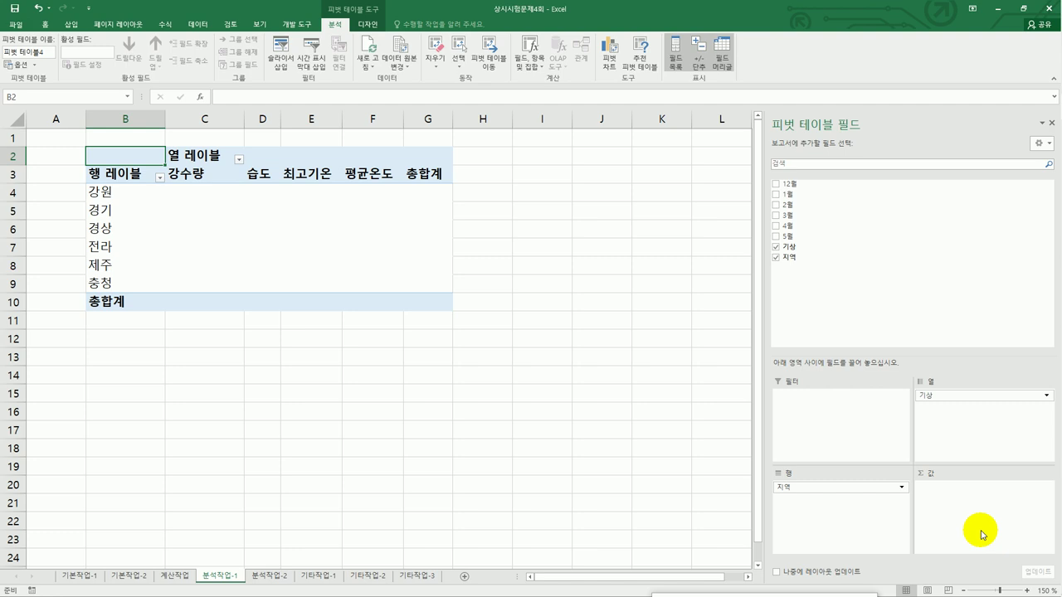
left_click_drag(982, 534, 959, 525)
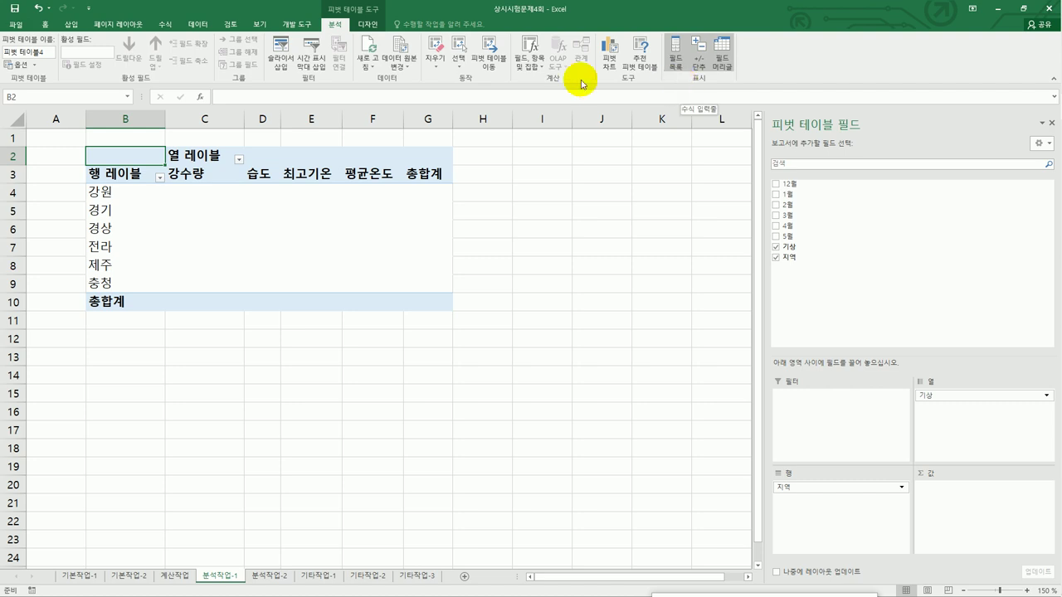
Start a new calculated field for the PivotTable and name it 겨울기상
left_click(533, 71)
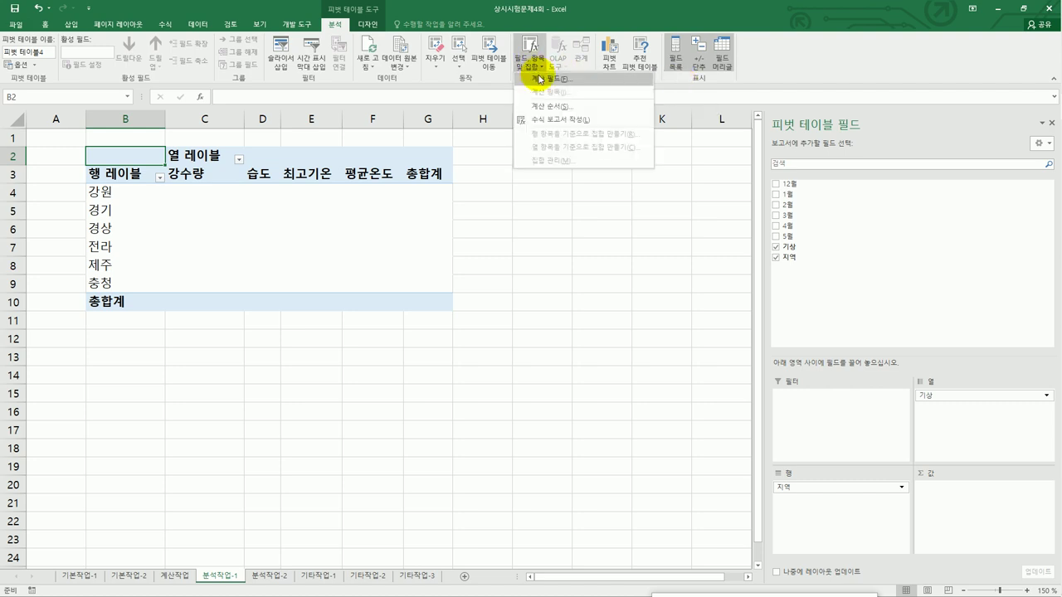
left_click(539, 79)
left_click_drag(473, 206, 599, 198)
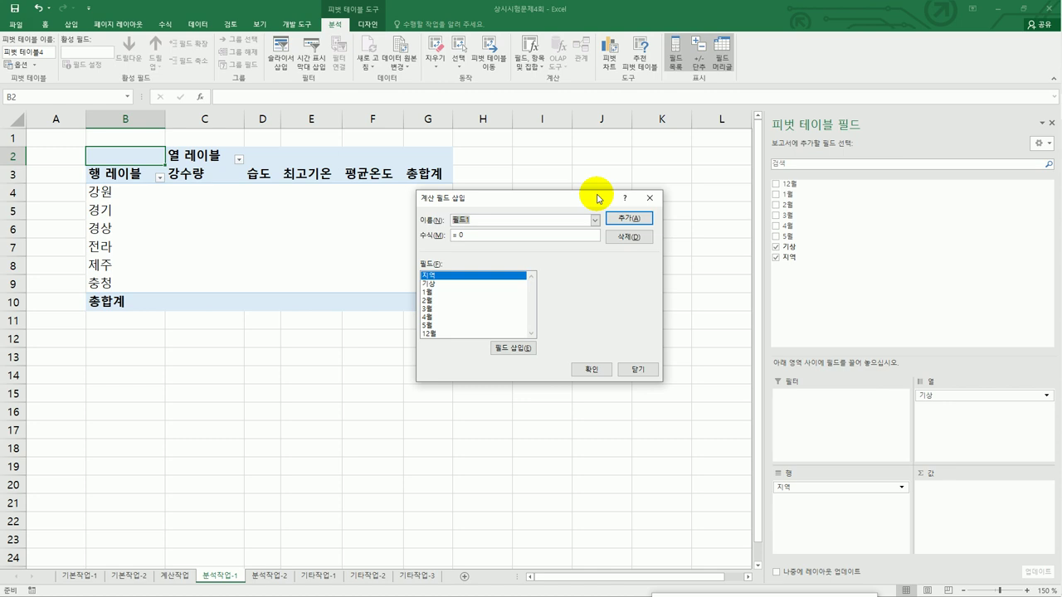
type("r")
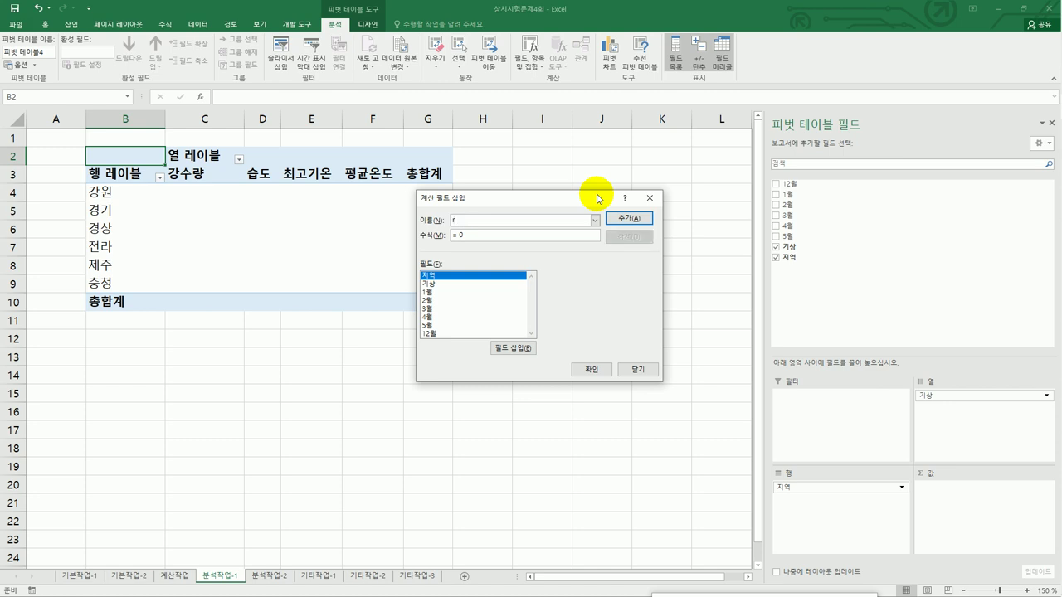
key("BackSpace")
type("거")
type("울기상")
key("Tab")
Set the calculated field's formula to ='12월'+'1월'+'2월' and add the field
type("=")
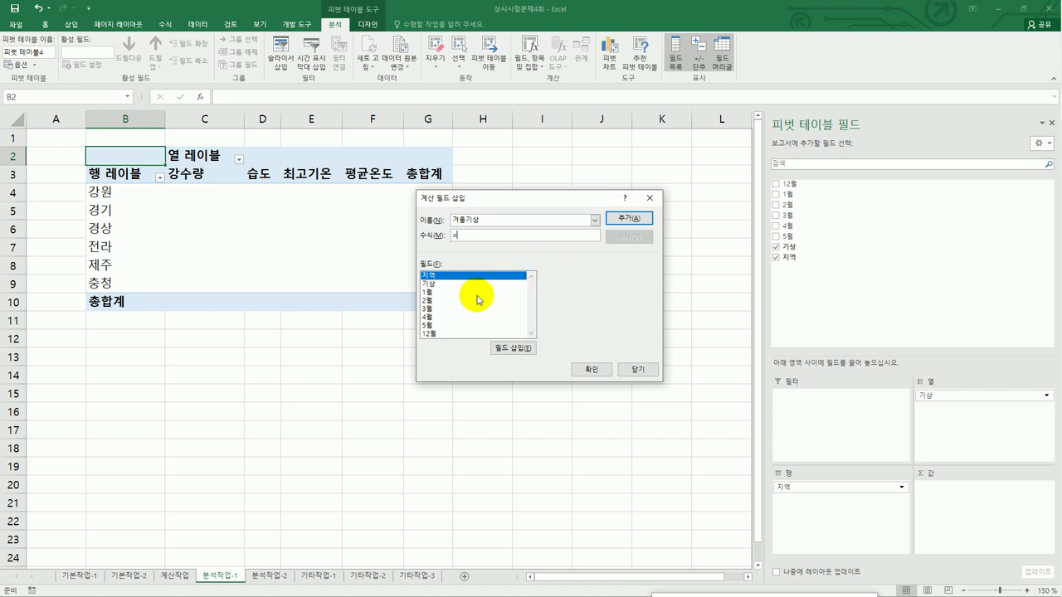
left_click(446, 335)
left_click(512, 347)
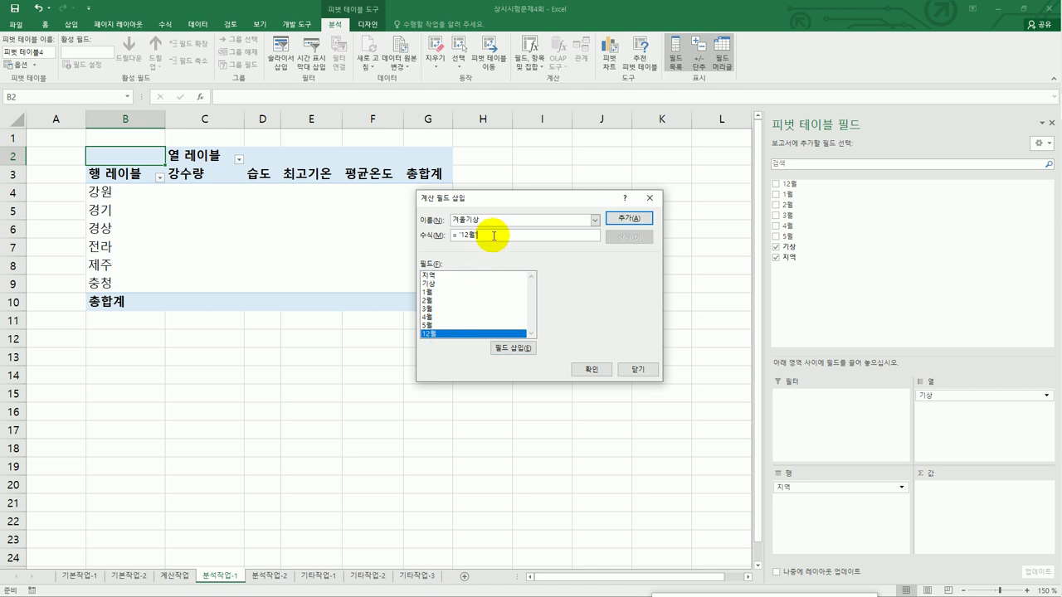
type("+")
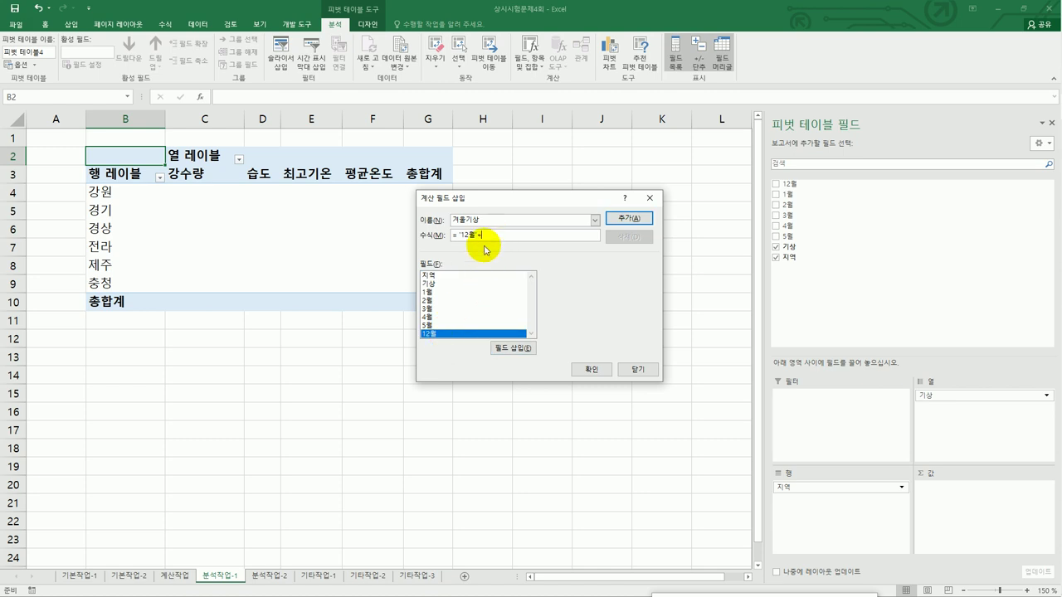
left_click(437, 293)
double_click(437, 293)
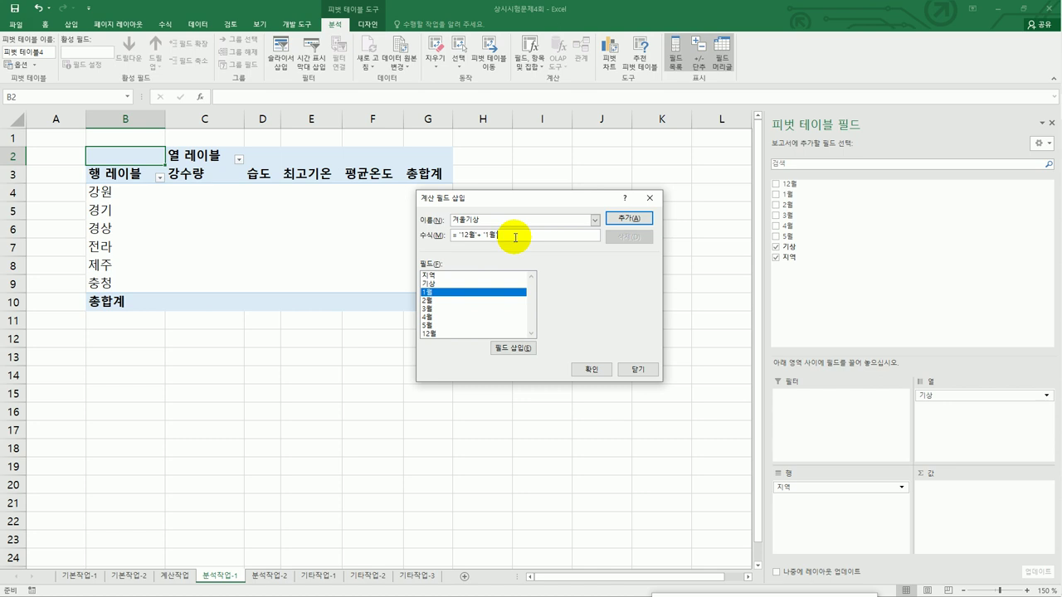
type("+")
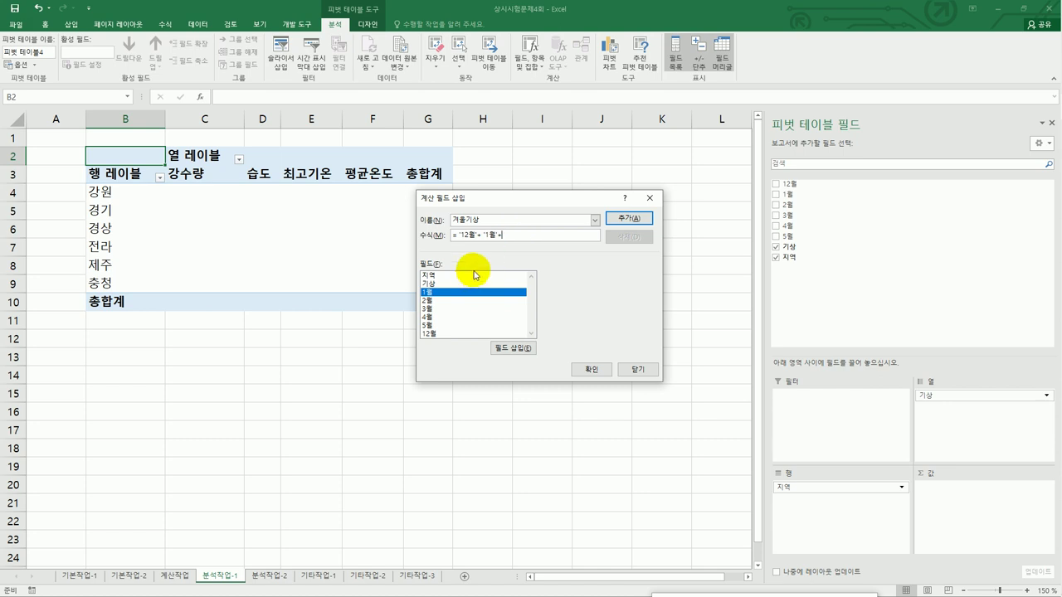
left_click(455, 302)
double_click(455, 302)
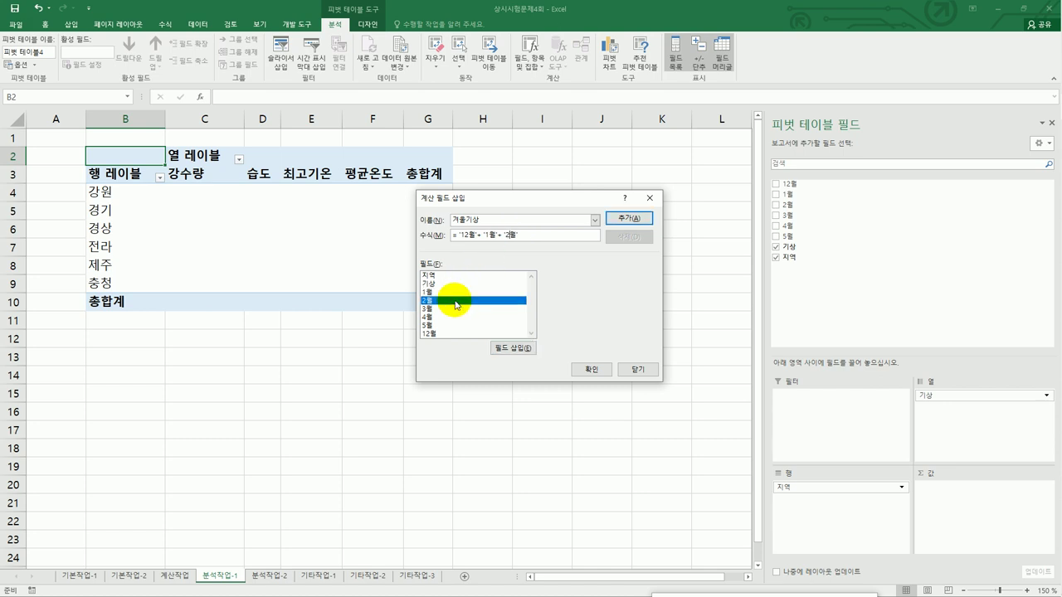
left_click(621, 221)
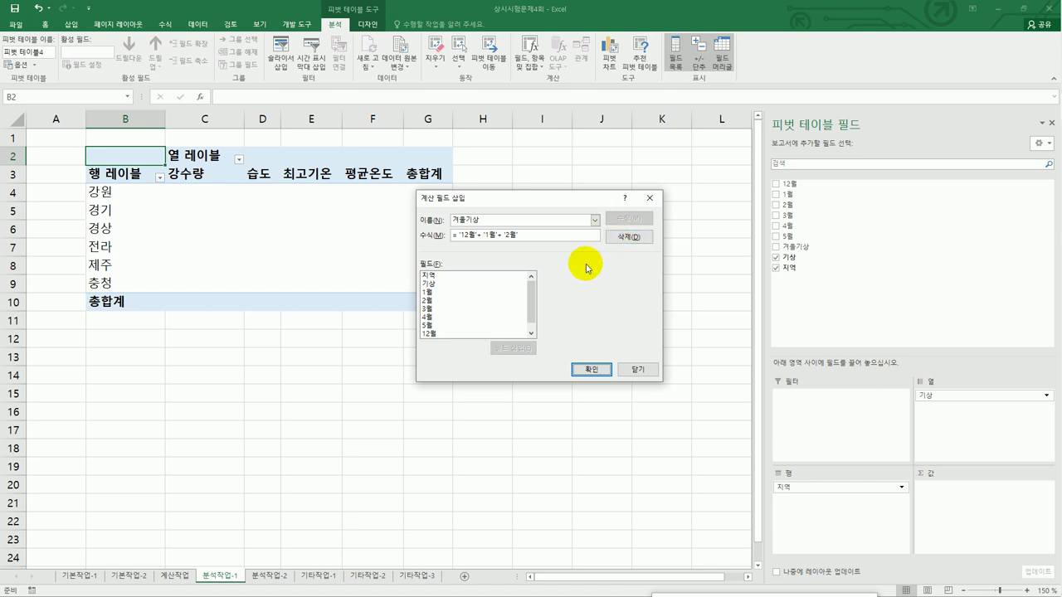
Add a second calculated field named 봄기상 with the formula ='3월'+'4월'+'5월' and close the calculated field dialog
double_click(466, 218)
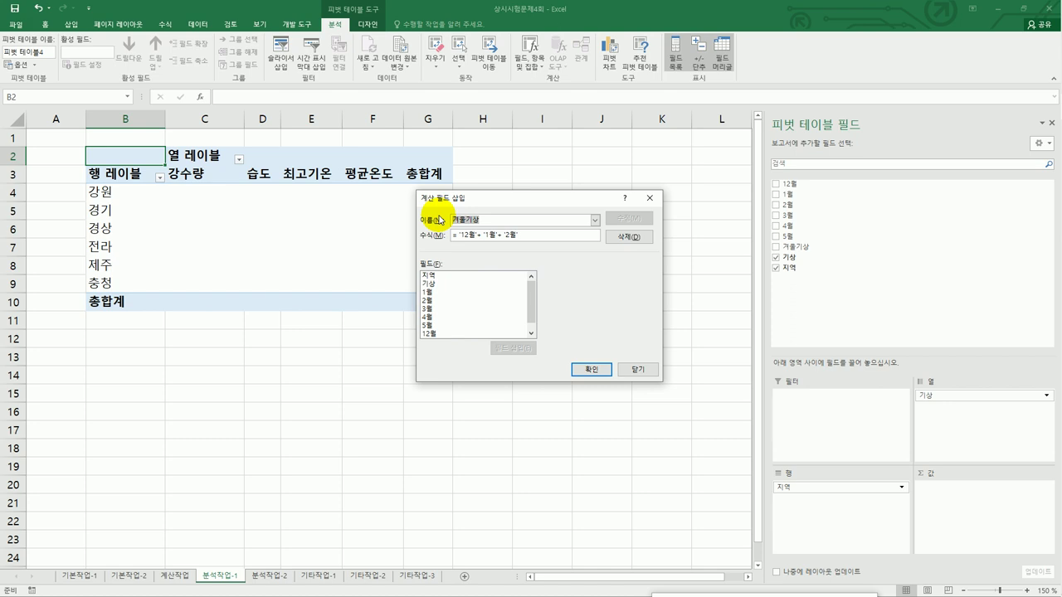
type("봄기상")
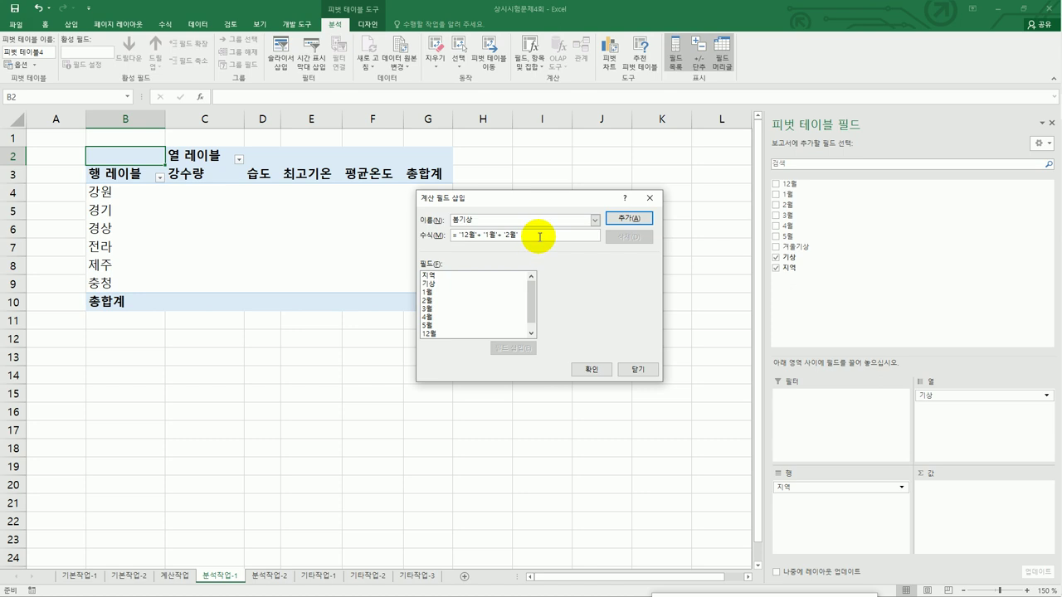
key("Tab")
type("=")
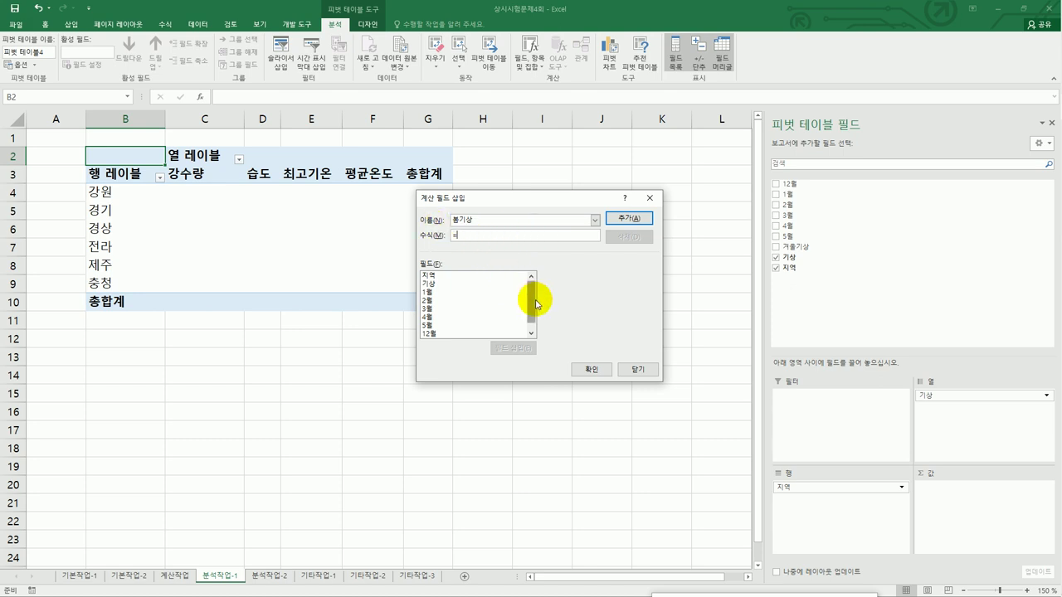
left_click_drag(537, 305, 538, 325)
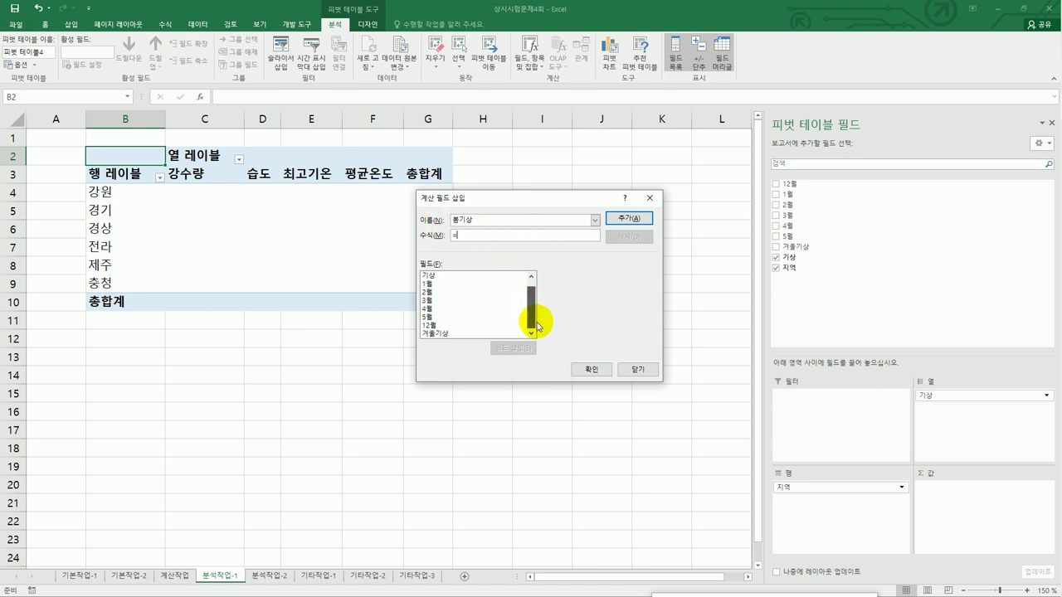
double_click(449, 300)
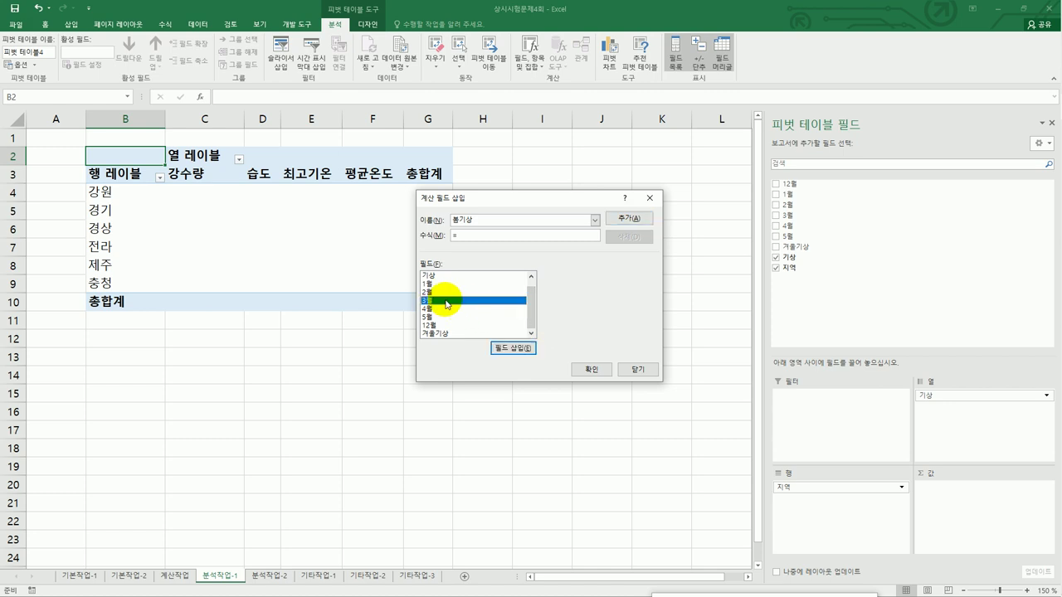
left_click(492, 235)
type("+")
double_click(448, 308)
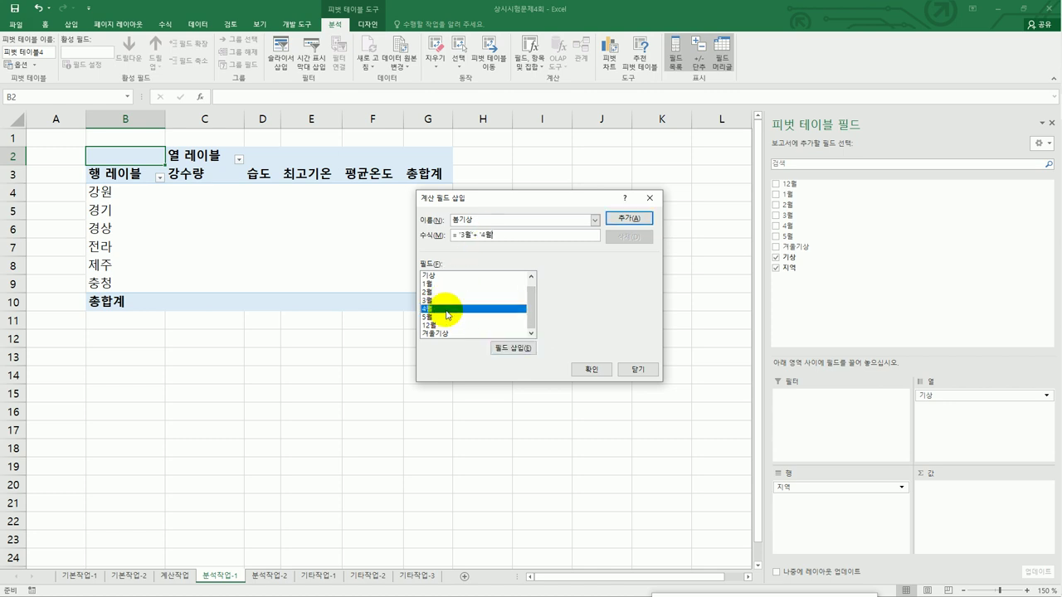
left_click(518, 237)
type("+")
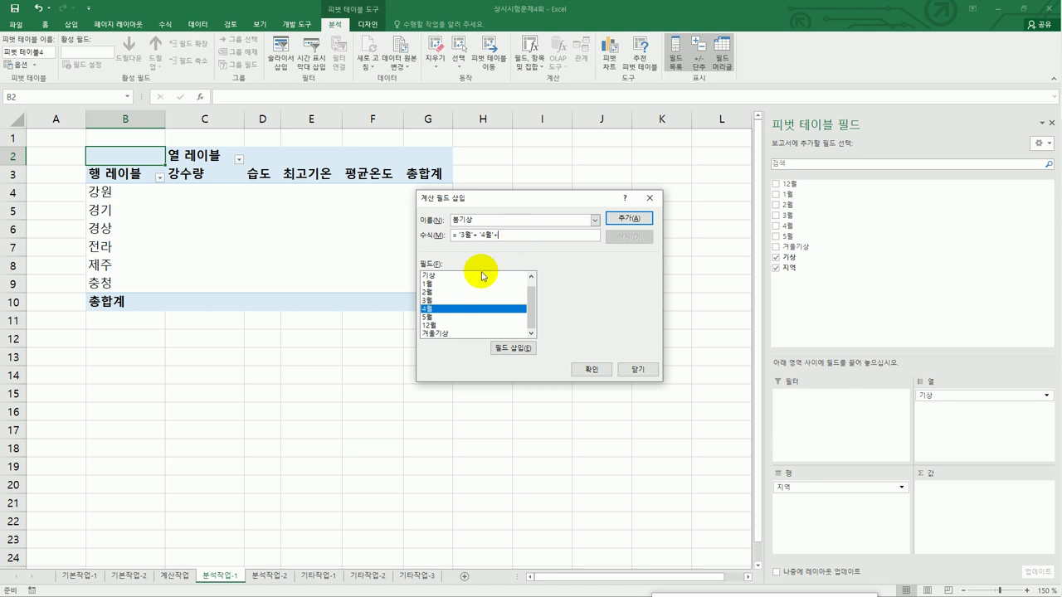
double_click(452, 316)
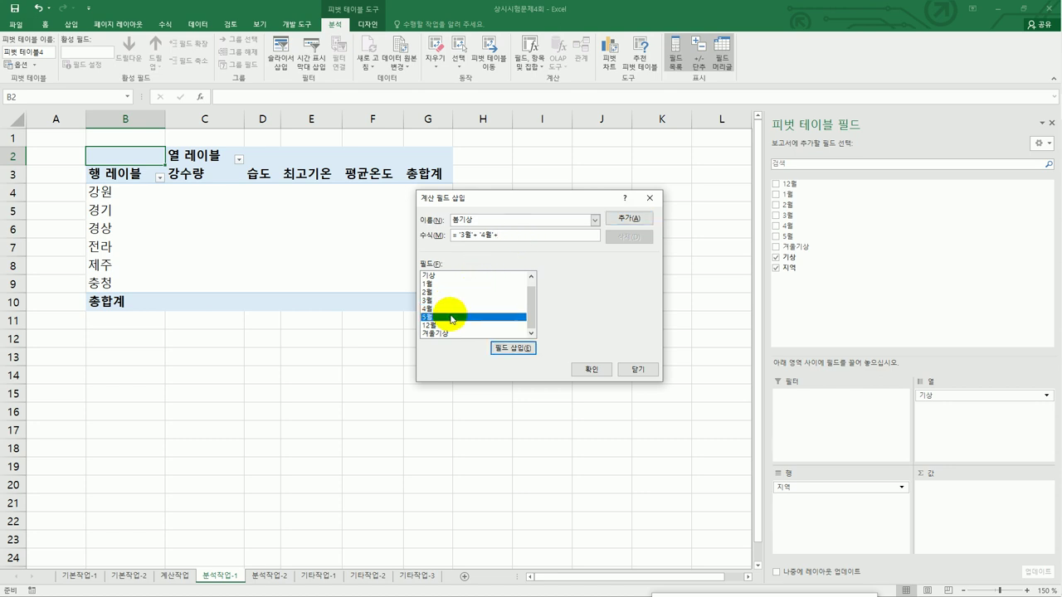
left_click(620, 220)
left_click(636, 369)
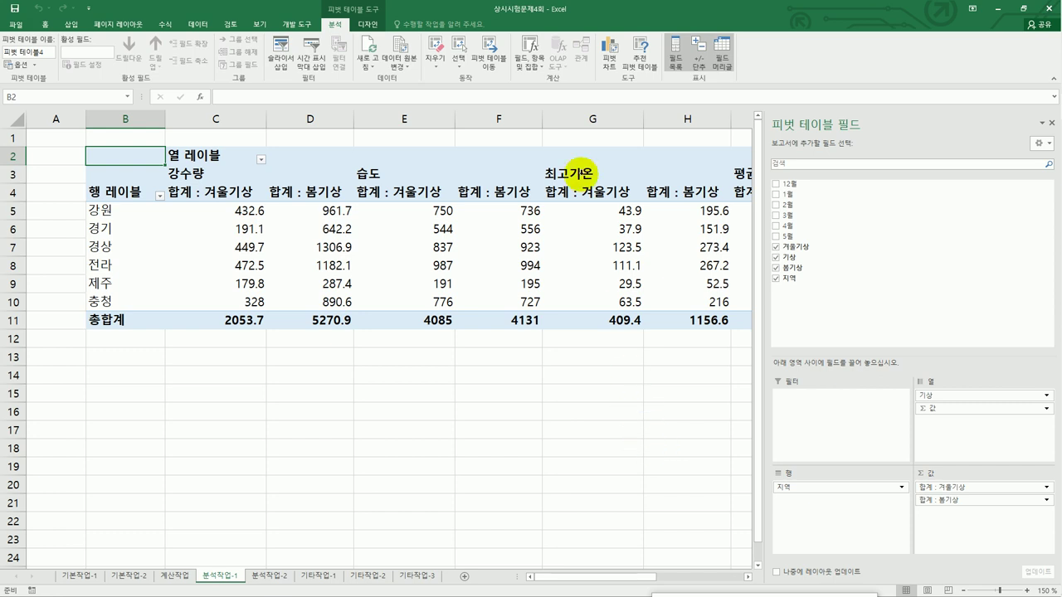
Change the PivotTable's report layout to tabular form (테이블 형식으로 표시)
left_click(379, 26)
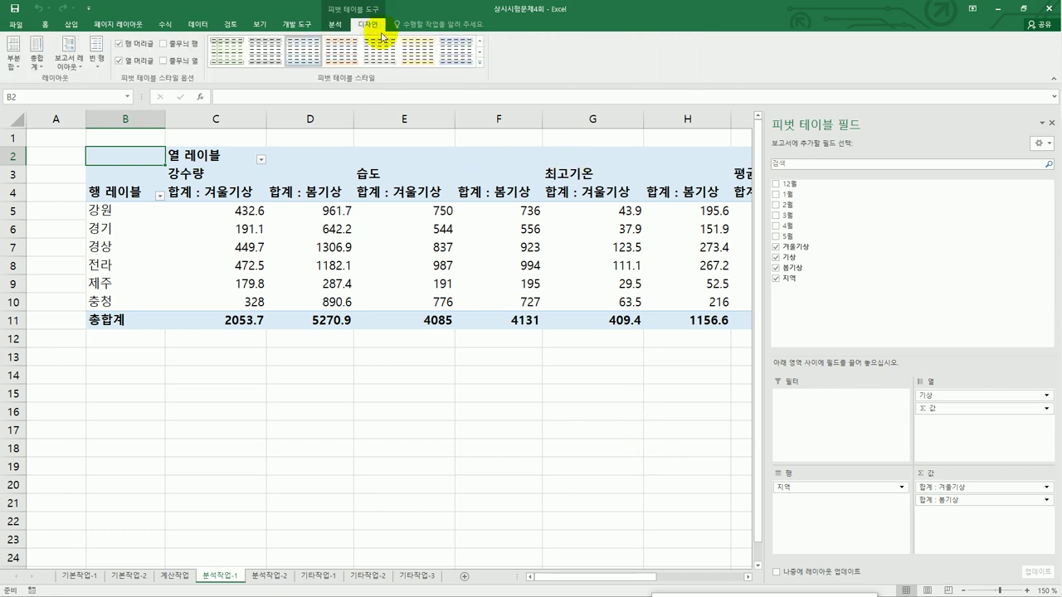
left_click(79, 70)
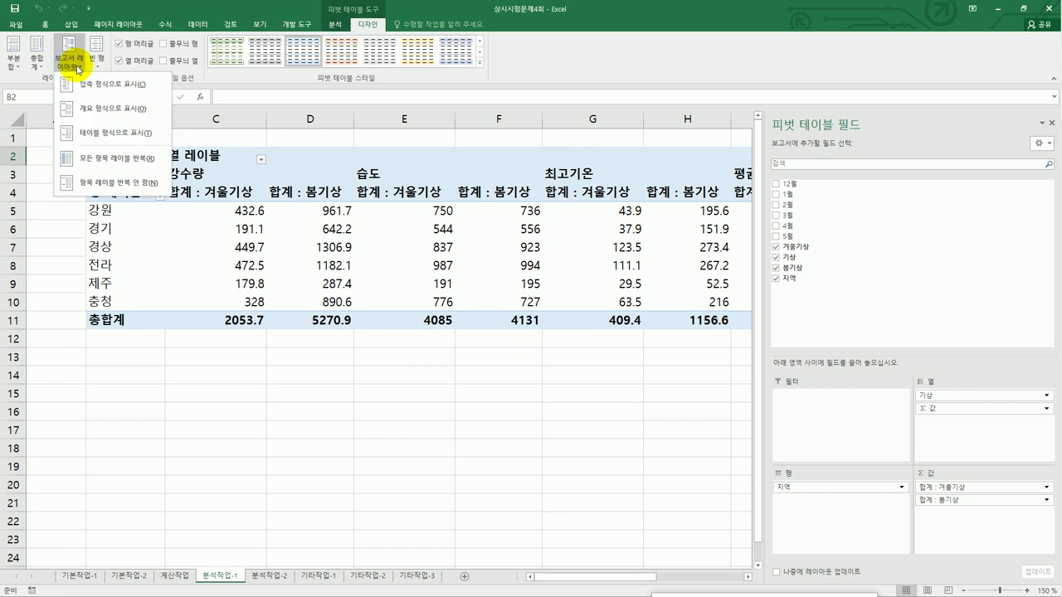
left_click(88, 135)
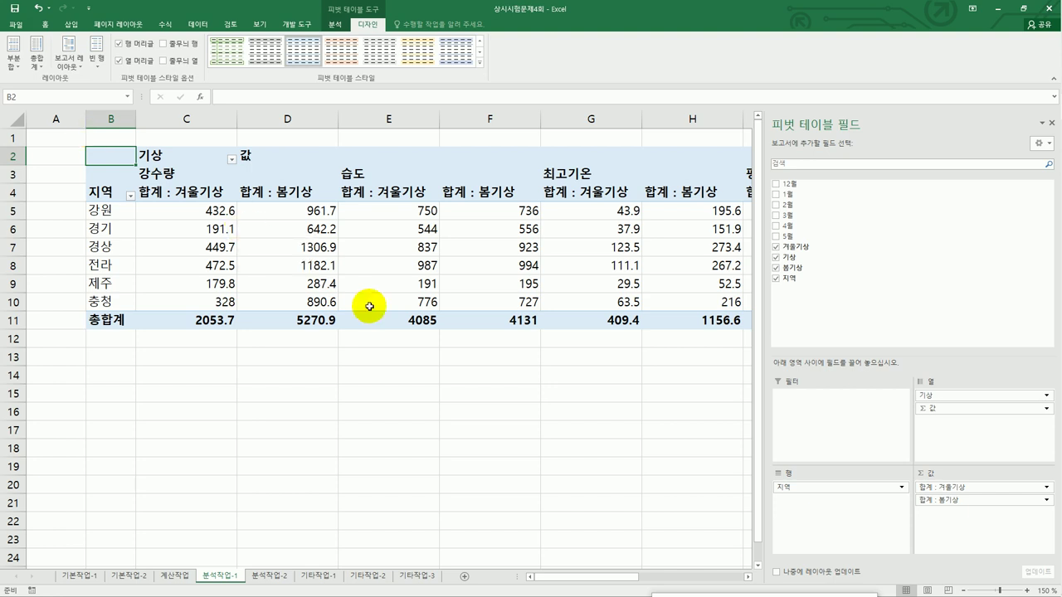
Move the Σ 값 field from the columns to the rows area and show grand totals for columns only (열의 총합계만 설정)
left_click_drag(948, 410, 830, 522)
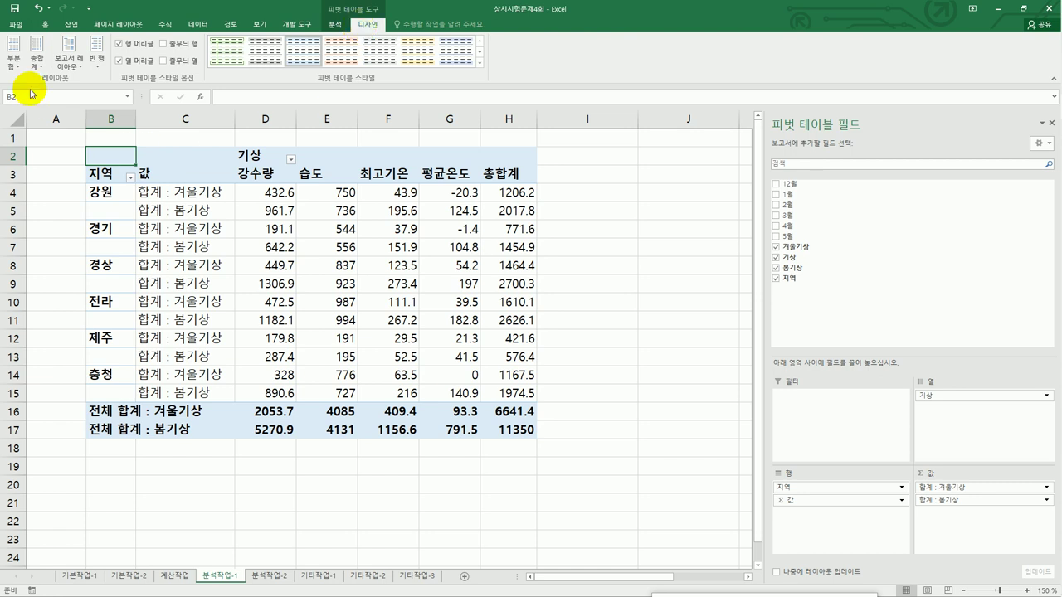
left_click(36, 62)
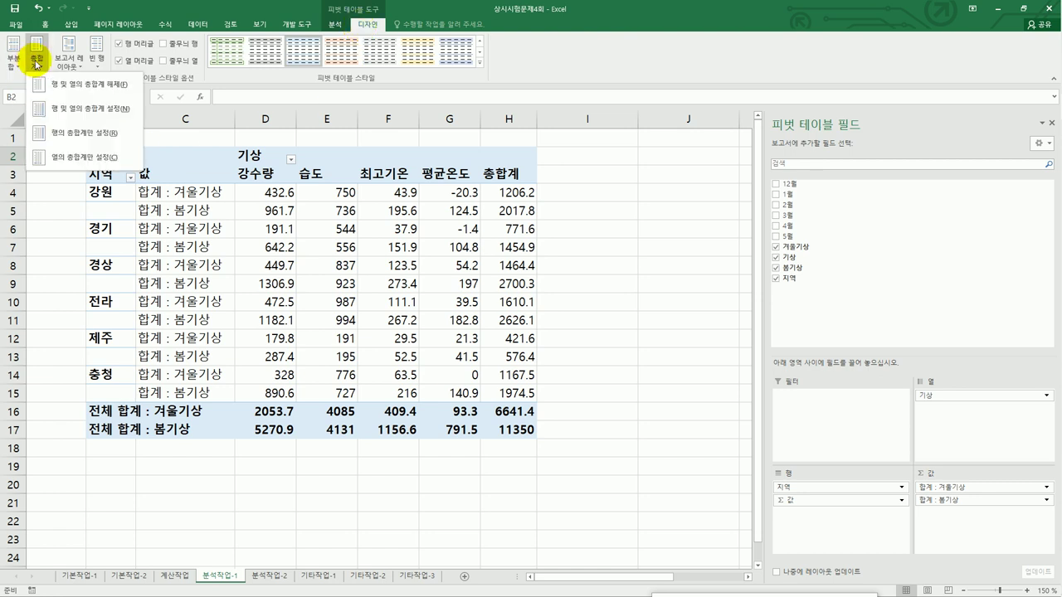
left_click(71, 162)
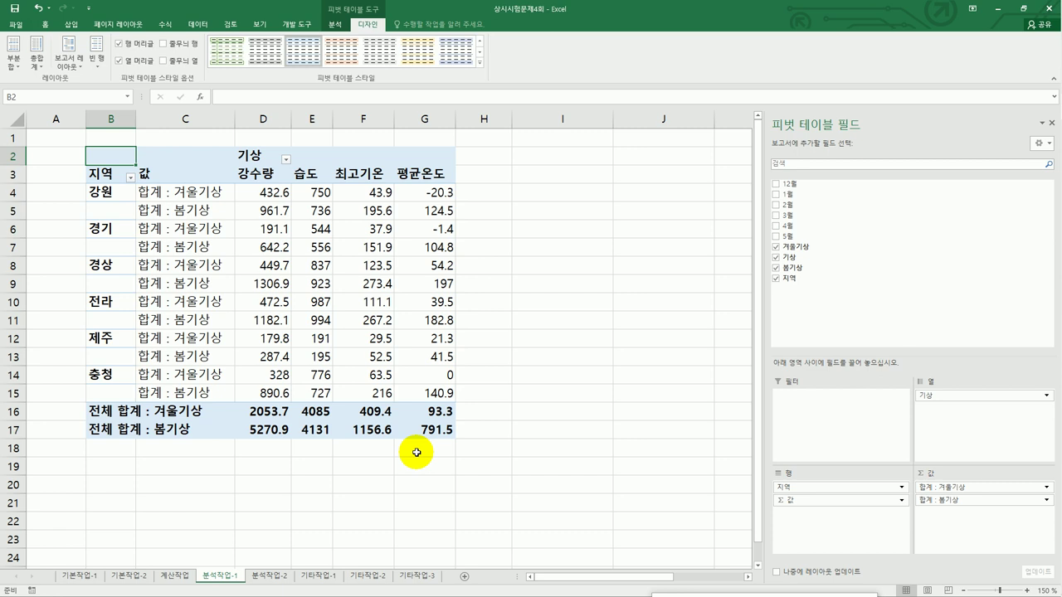
Apply the light grey PivotTable style directly before the current blue one and turn on banded columns (줄무늬 열)
left_click(294, 249)
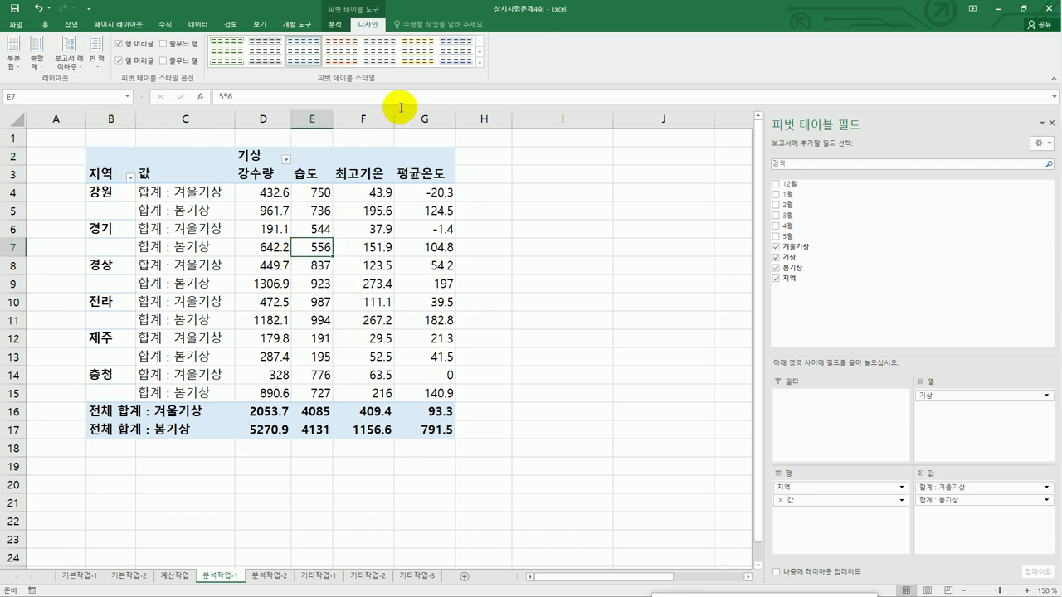
left_click(479, 61)
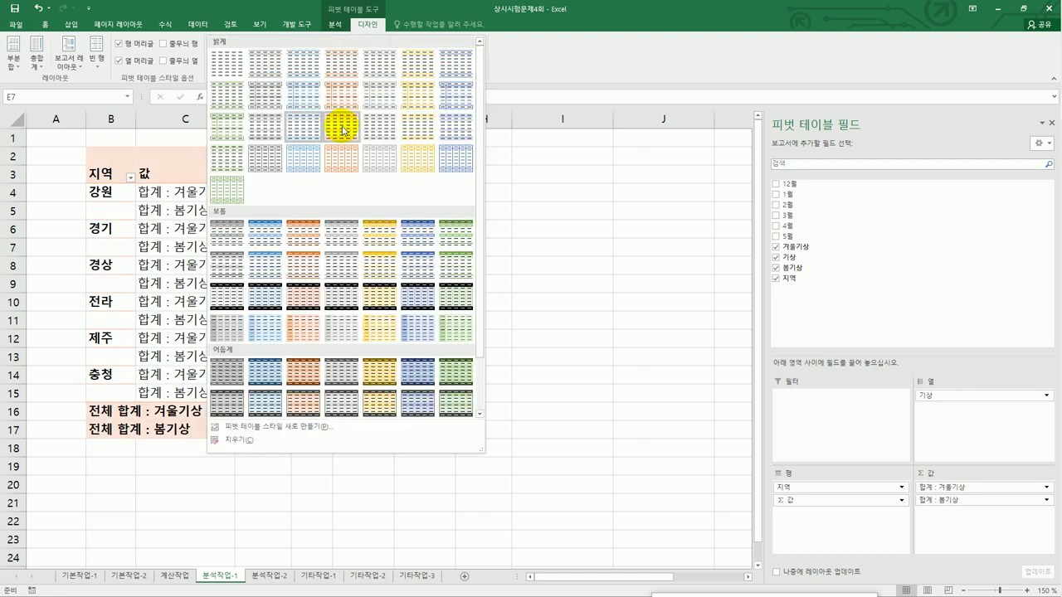
left_click(273, 135)
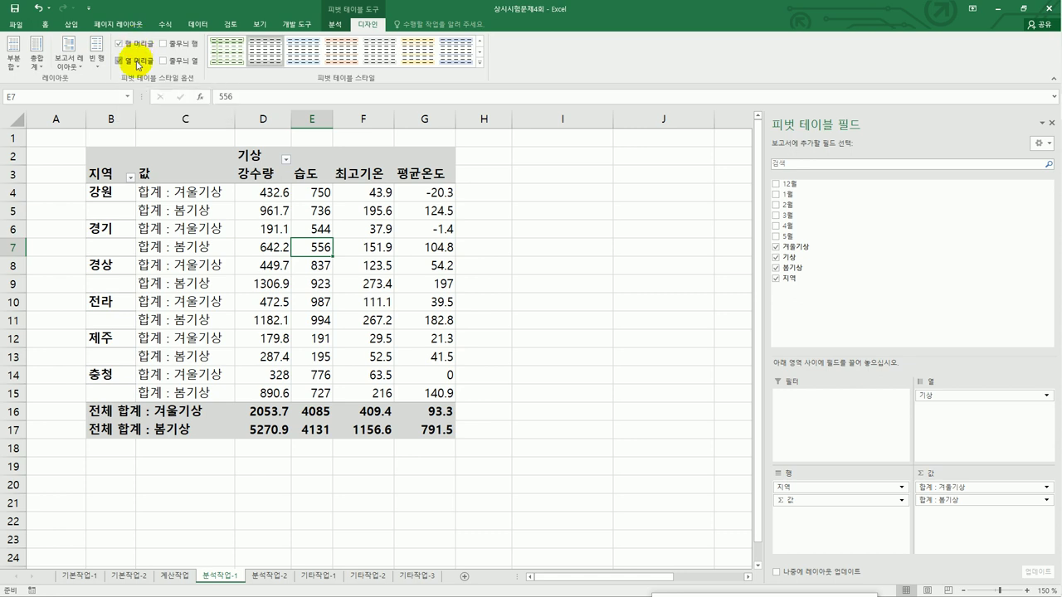
left_click(183, 63)
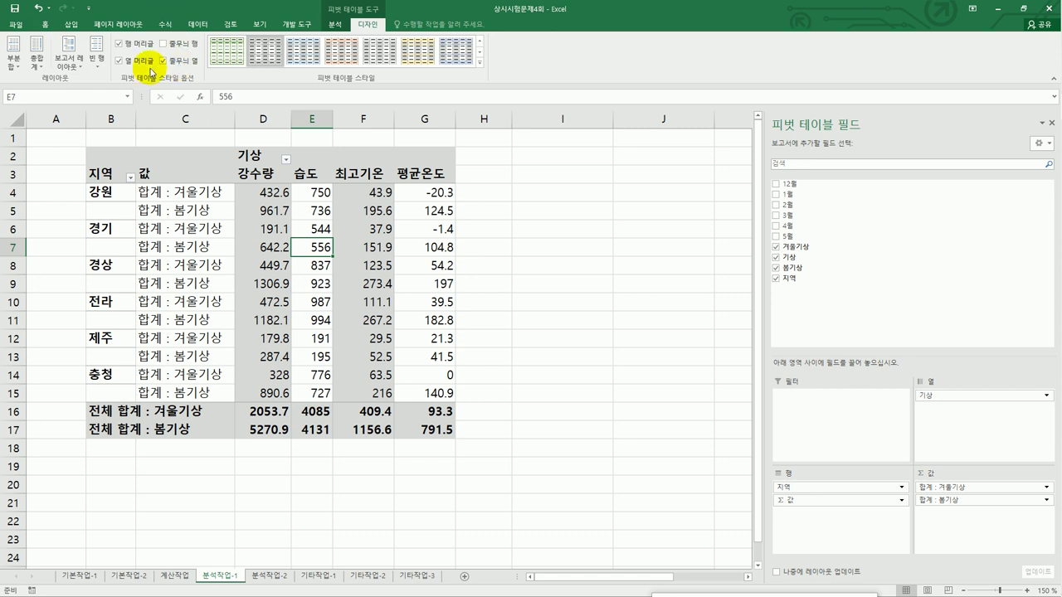
Reapply the tabular form layout to the PivotTable and select all the 값 labels in C4:C15
left_click(67, 67)
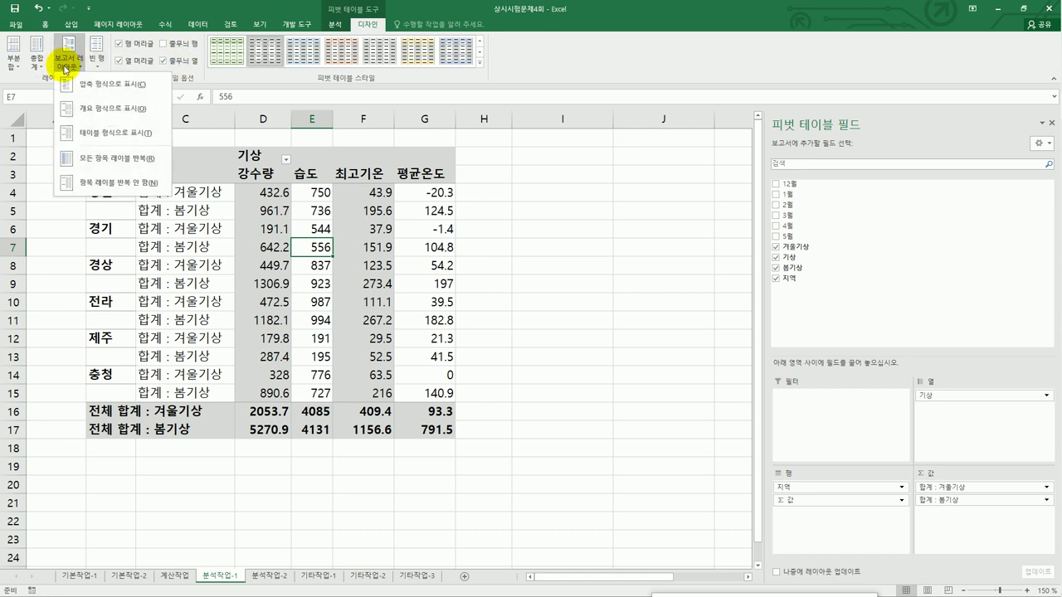
left_click(98, 136)
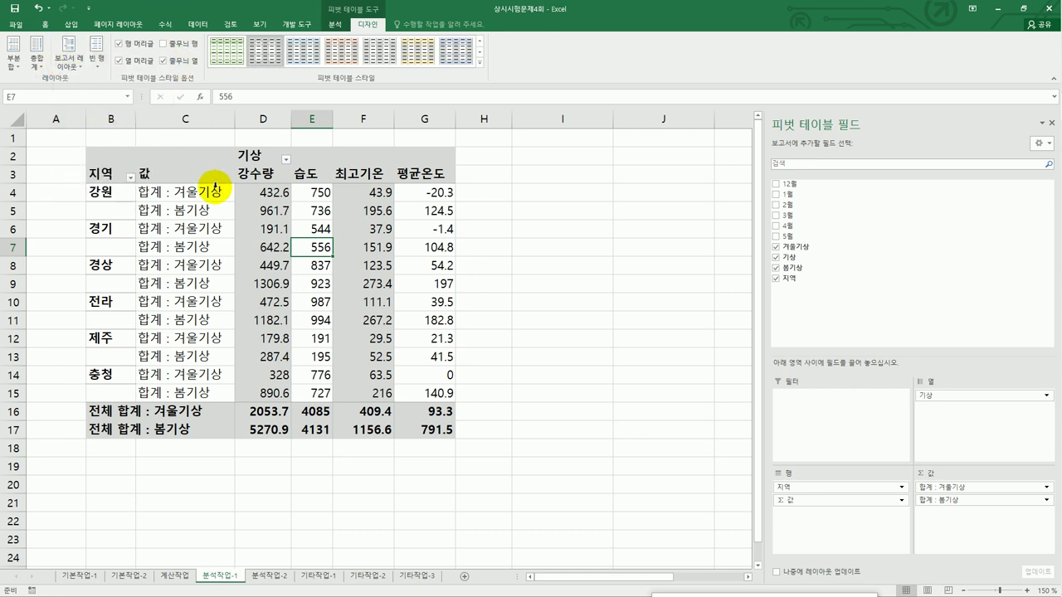
left_click(209, 293)
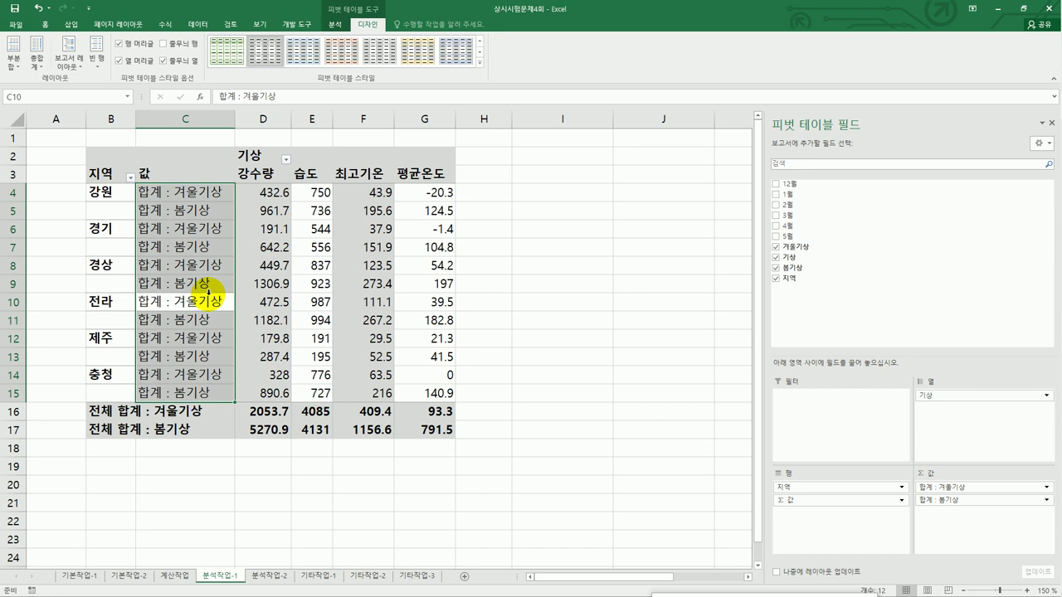
On 분석작업-2, apply data validation to D3:E35 that allows only dates (날짜) between 2022-03-01 and 2022-04-30 (해당 범위)
left_click(279, 576)
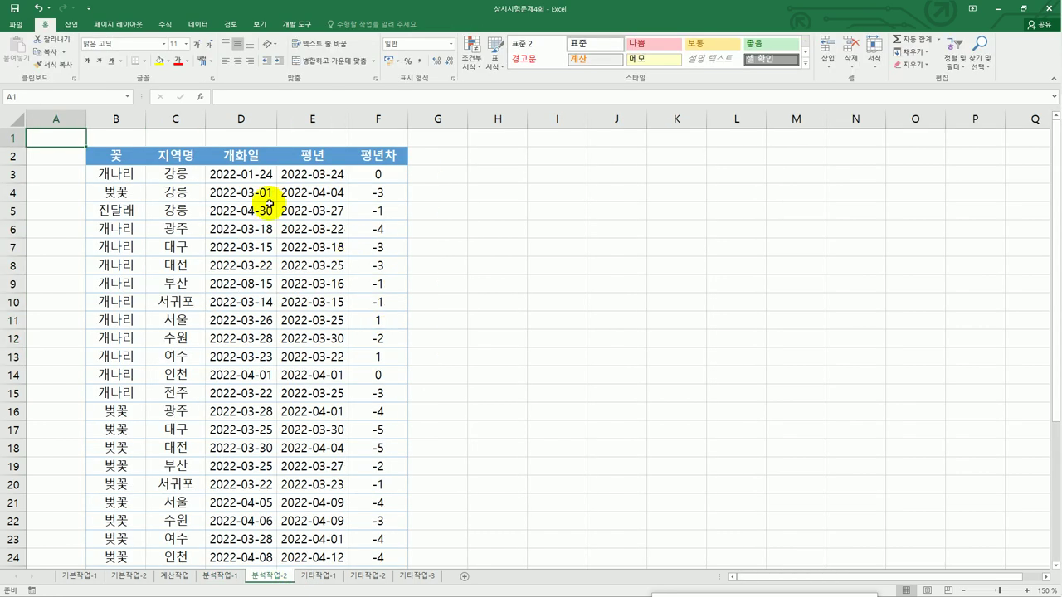
left_click_drag(253, 176, 297, 515)
scroll(290, 510, "up", 5)
left_click(202, 29)
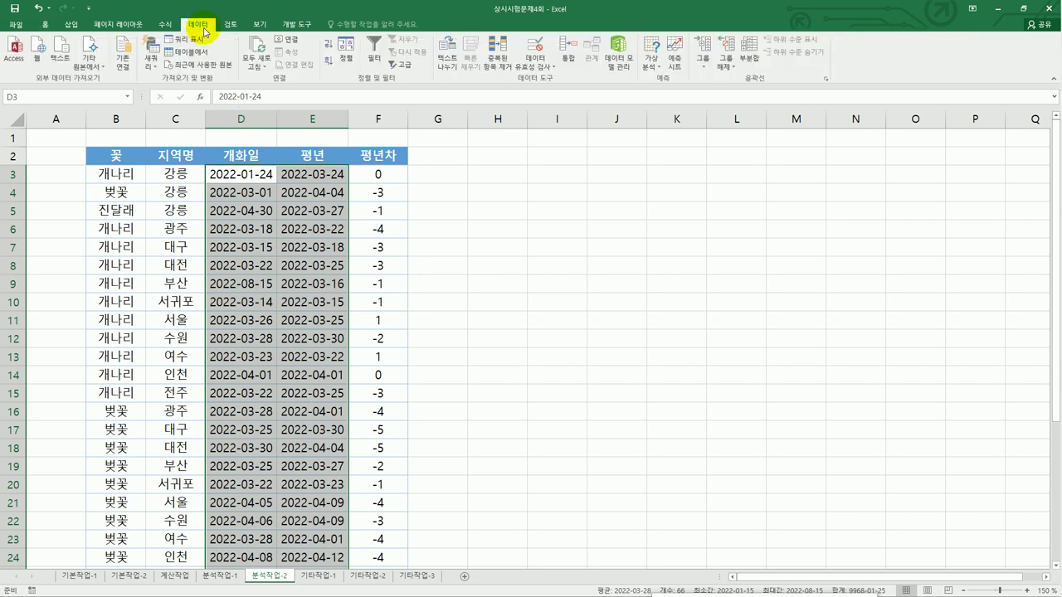
left_click(545, 69)
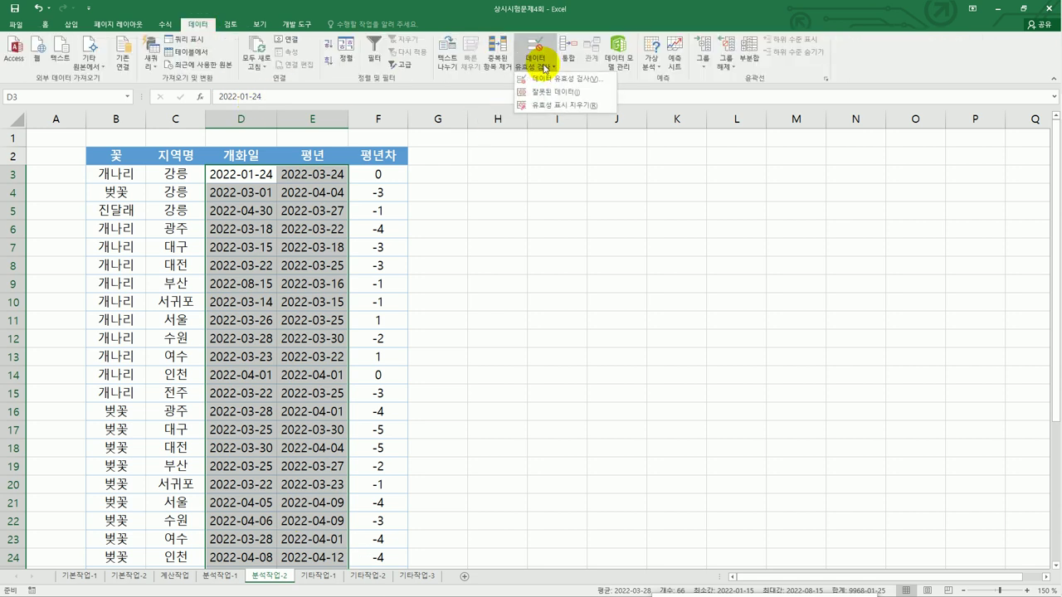
left_click(543, 88)
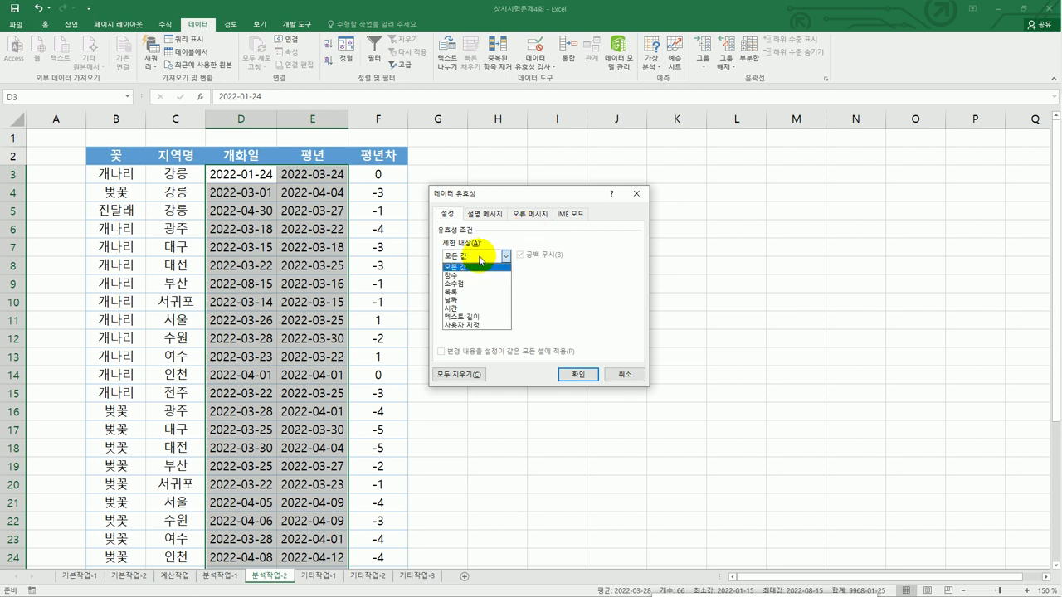
left_click(475, 300)
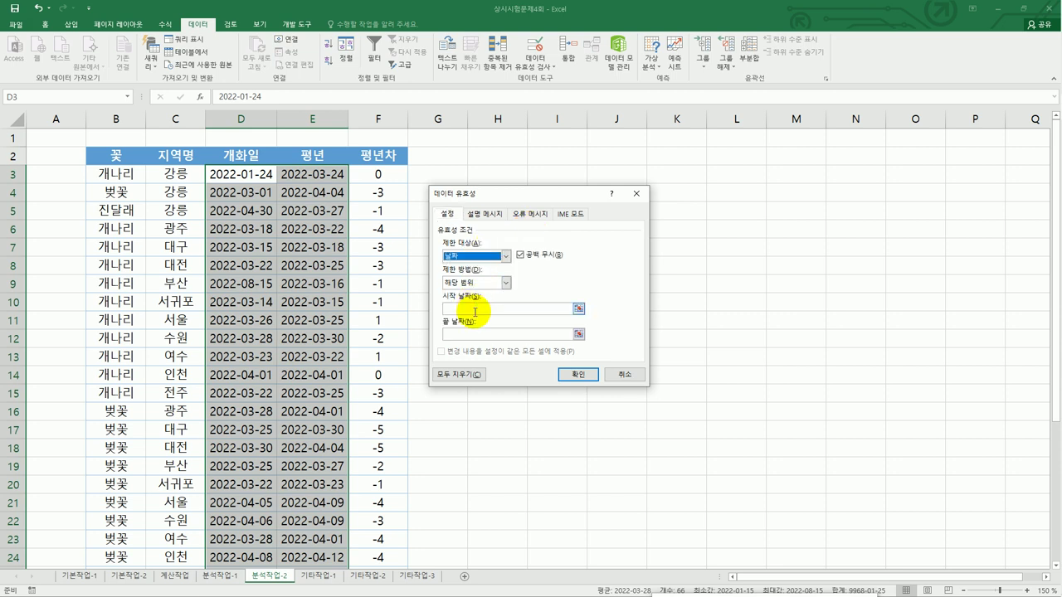
left_click(476, 310)
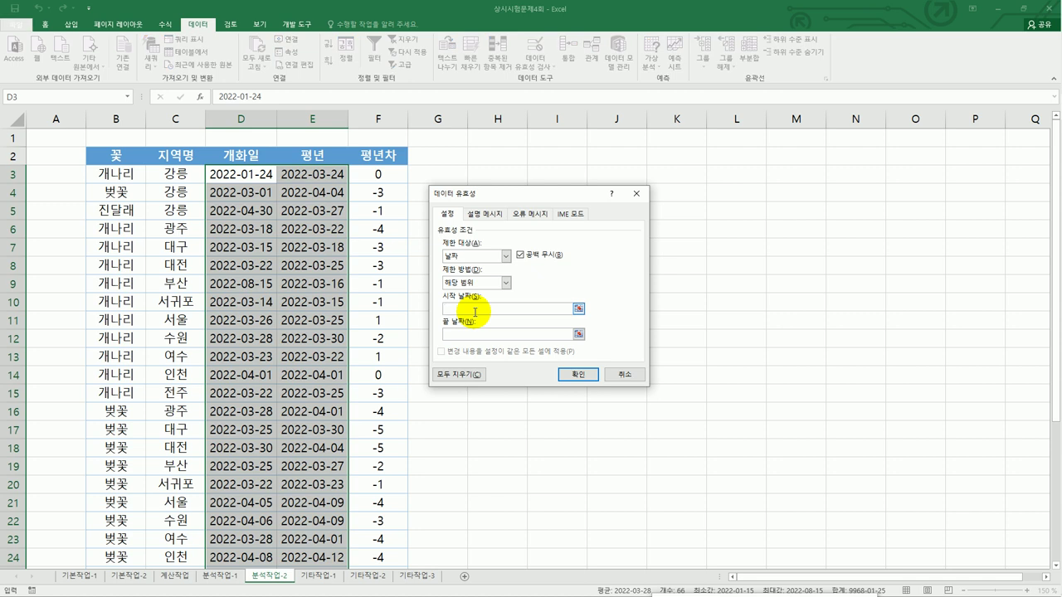
type("2022-03-01")
left_click(474, 333)
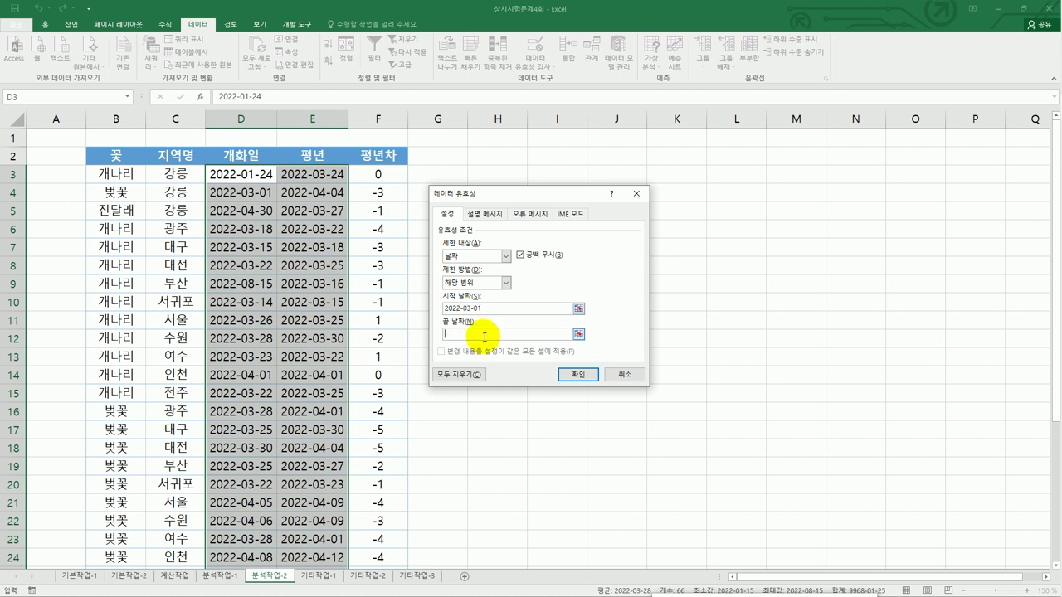
type("2022-04-30")
Give the validation an input message (설명 메시지) titled 입력날짜범위 with the text 3월~4월
left_click(484, 214)
left_click(483, 274)
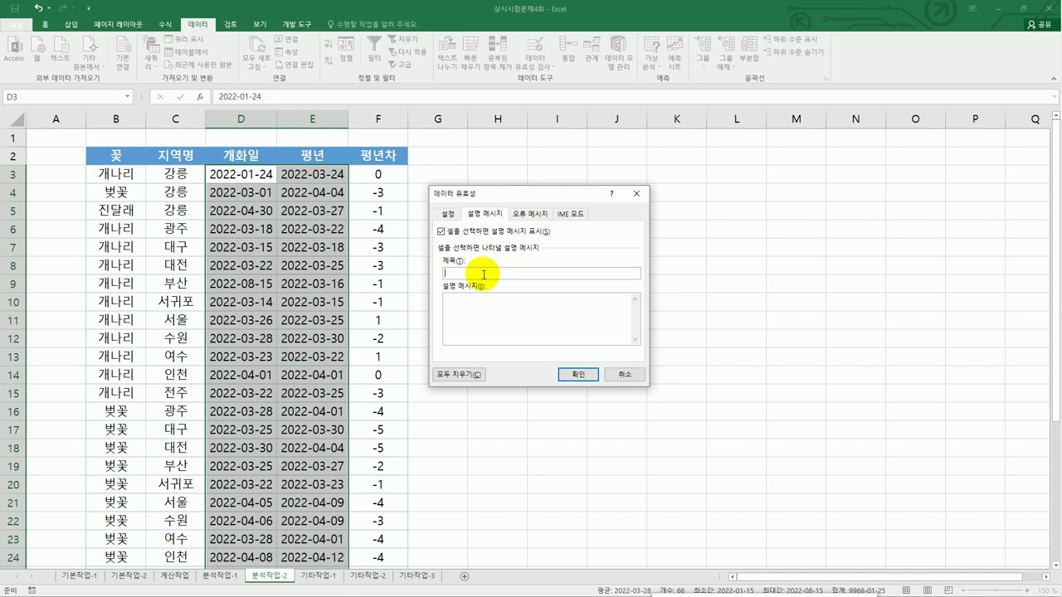
type("입력날짜범위")
key("Tab")
type("3월~4월")
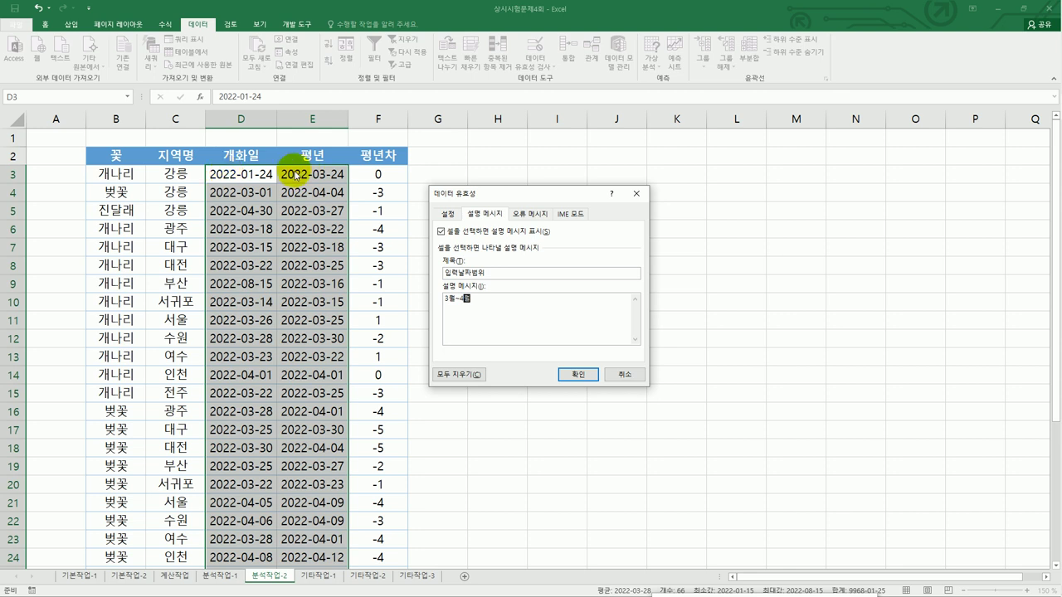
Set a 정보-style error alert titled 날짜확인 with the message "입력날짜가 정확한지 확인 바랍니다." and apply the validation rule
left_click(544, 215)
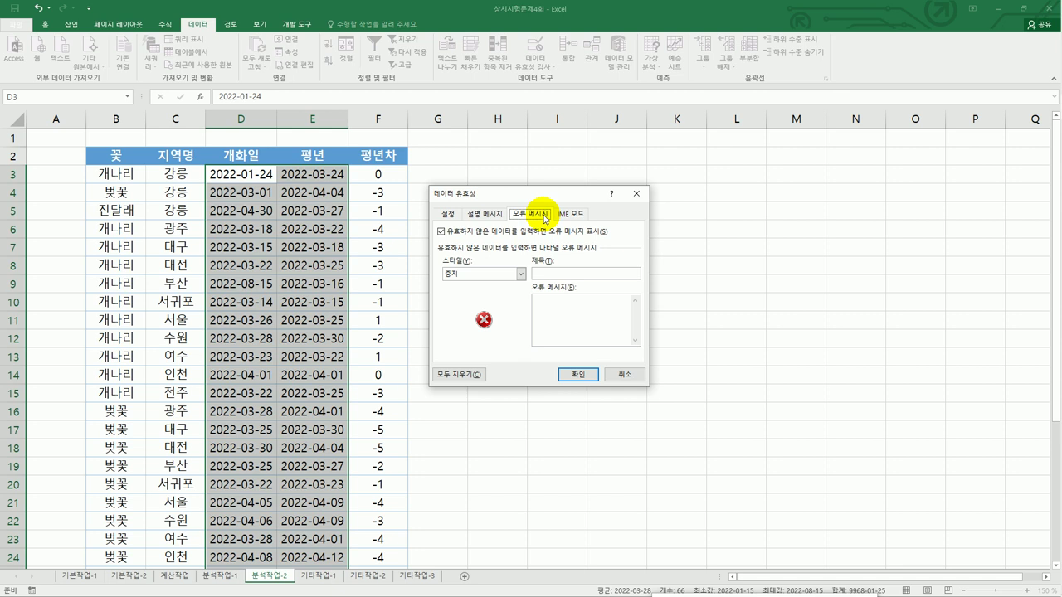
left_click(521, 274)
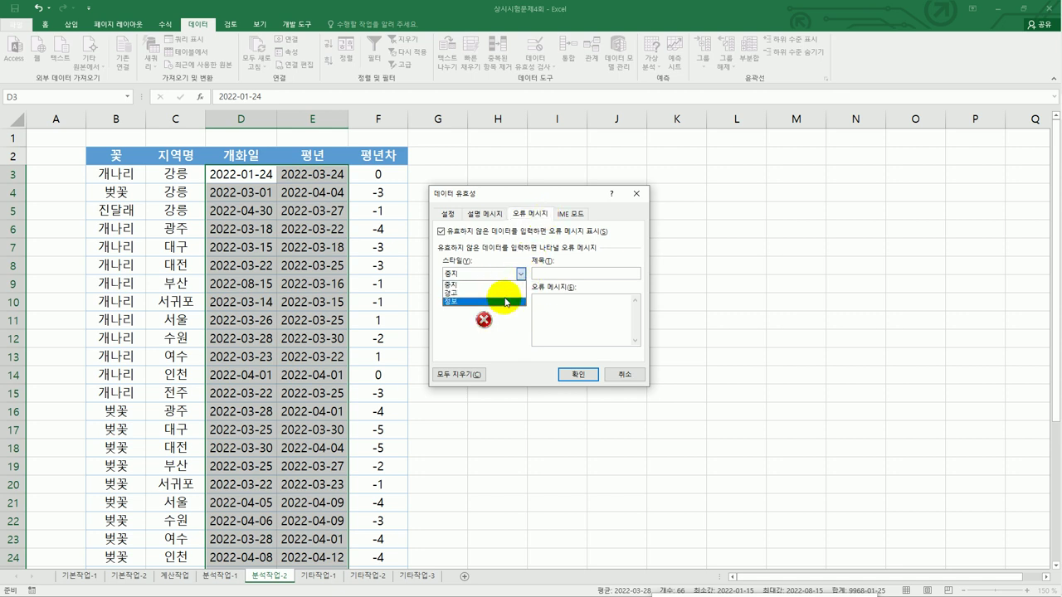
left_click(505, 302)
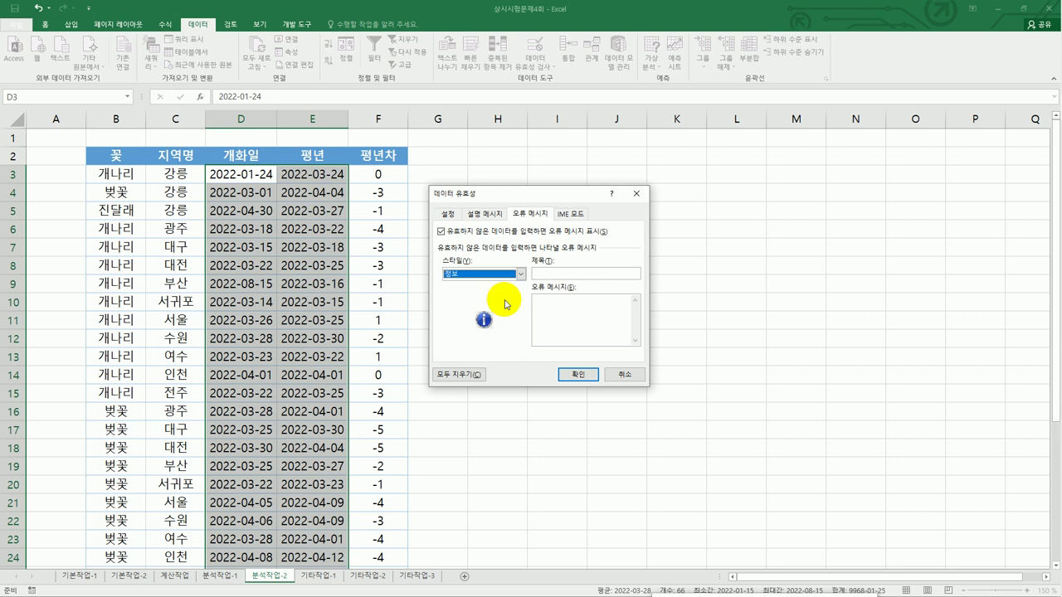
left_click(545, 273)
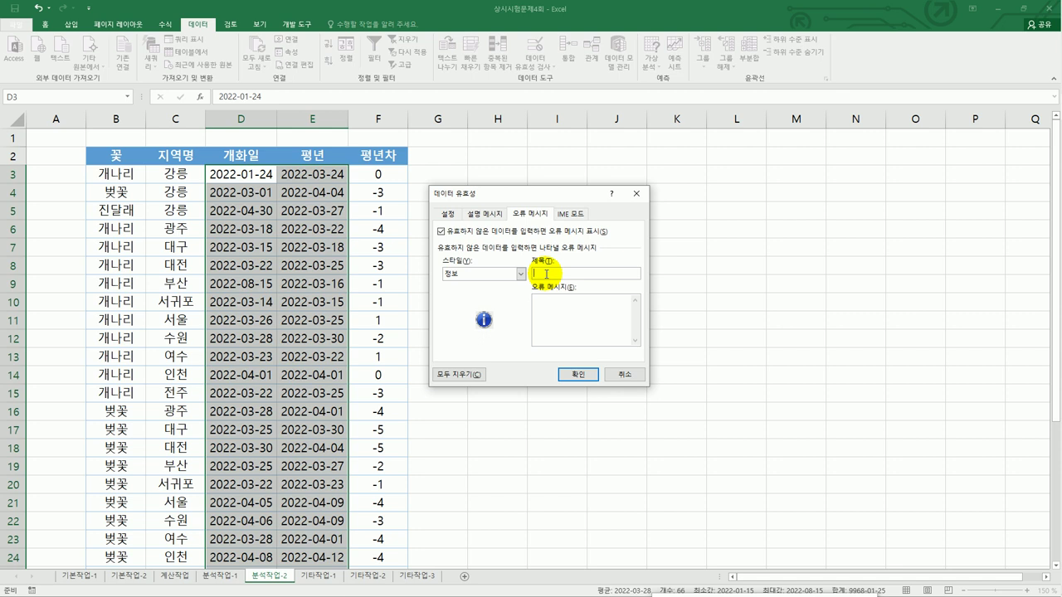
type("날짜확인")
key("Tab")
type("입력날짜가 정확한지 확ㅇ")
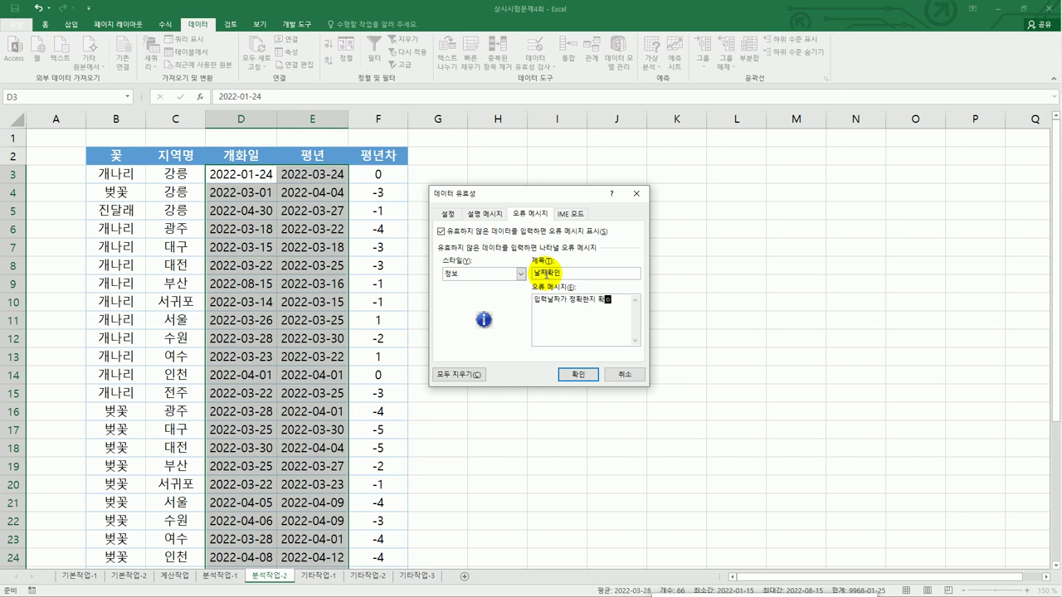
type(" ㅂ바랍니다.")
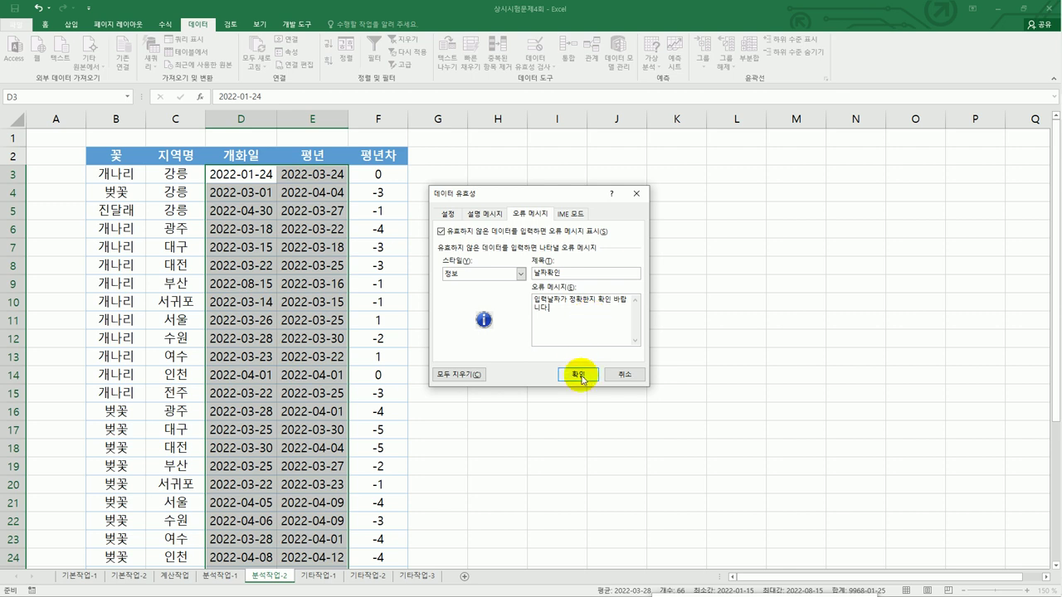
left_click(574, 214)
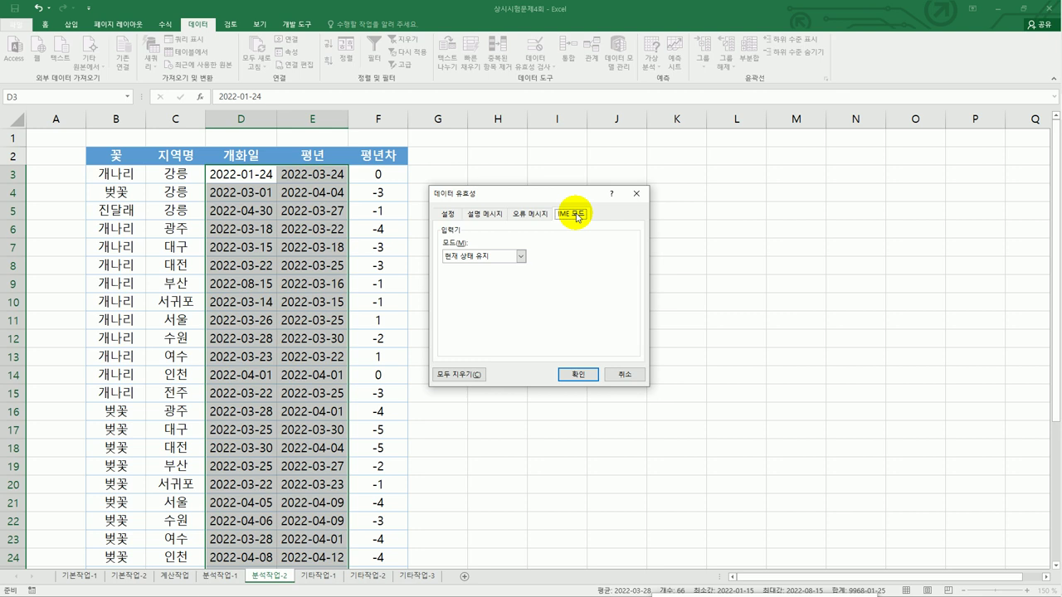
left_click(576, 375)
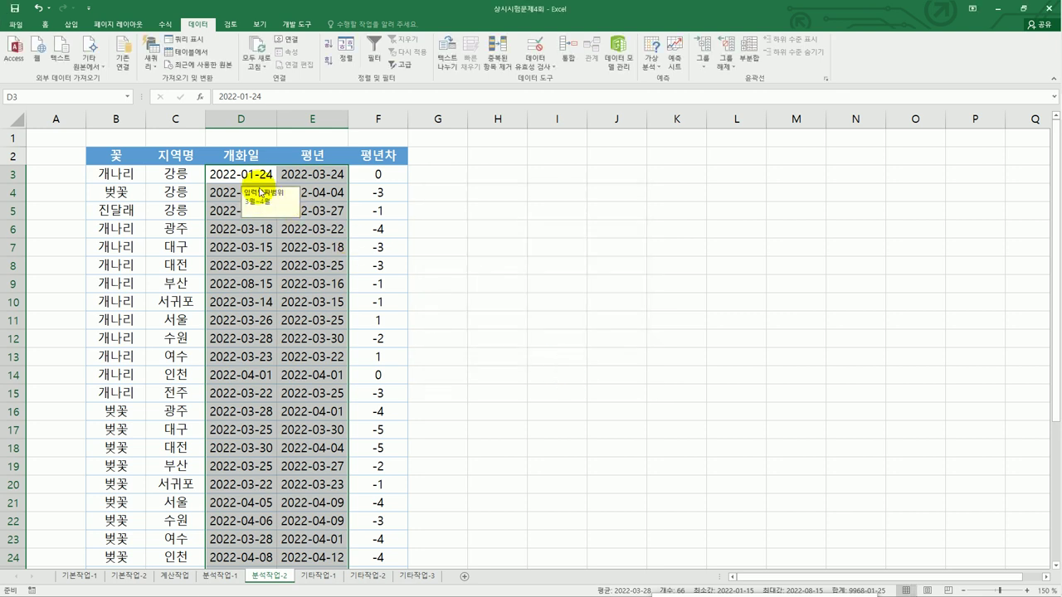
Check the validation input message on the first 개화일 and 평년 cells in rows 3 and 4
left_click(242, 174)
left_click(303, 173)
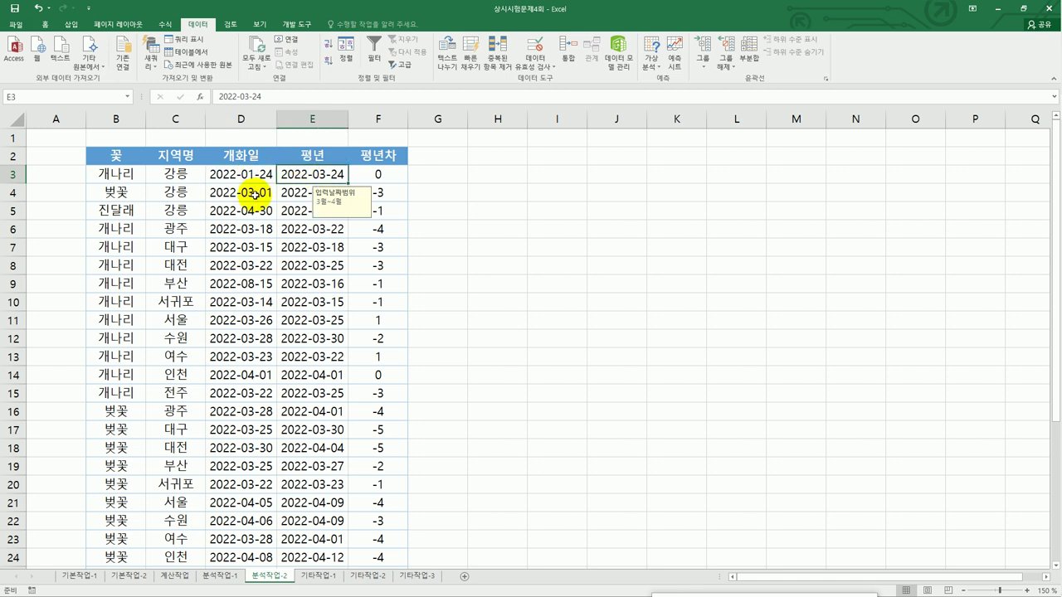
left_click(253, 192)
left_click(303, 195)
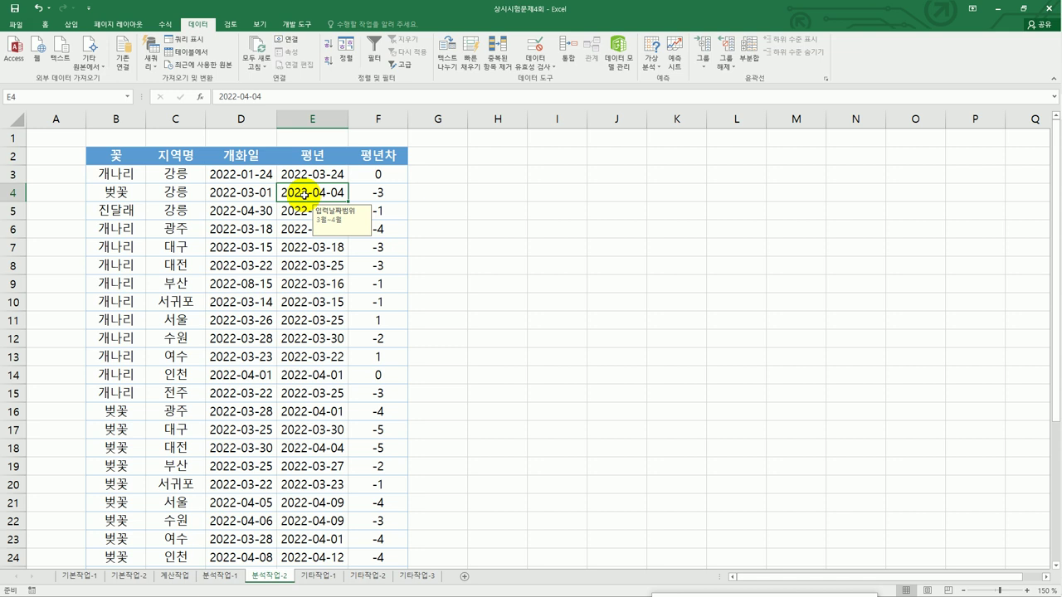
Turn on filtering for the table and set the first custom filter condition of 개화일 to 이전 2022-03-01
left_click(261, 158)
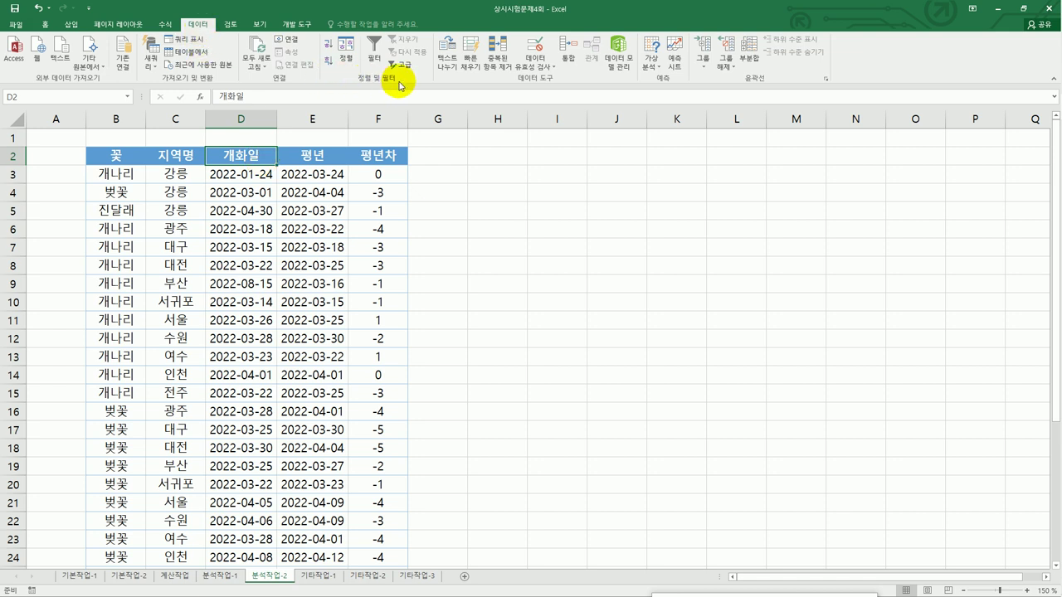
left_click(375, 62)
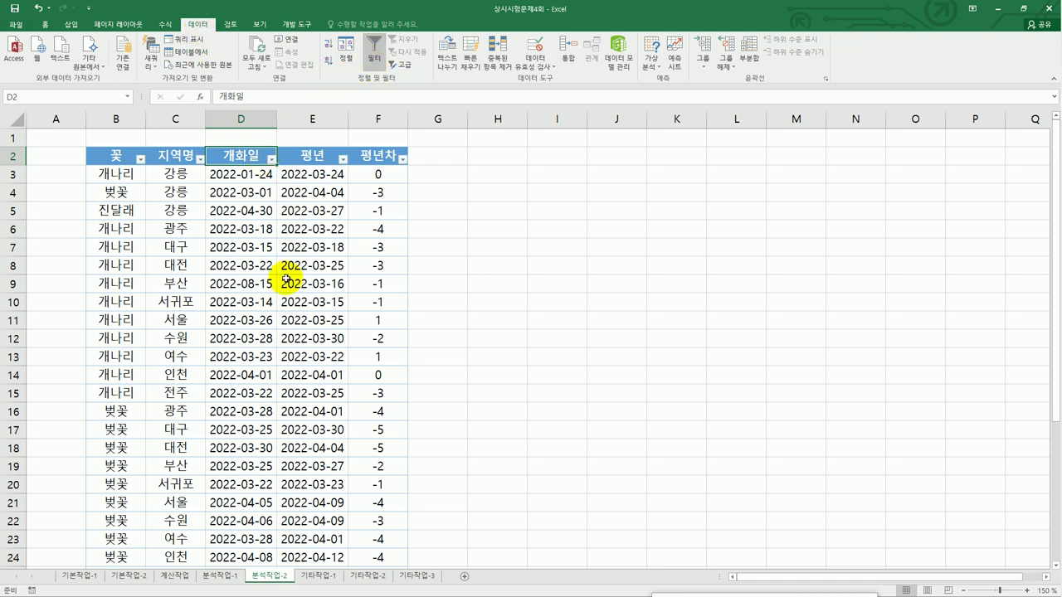
left_click(271, 159)
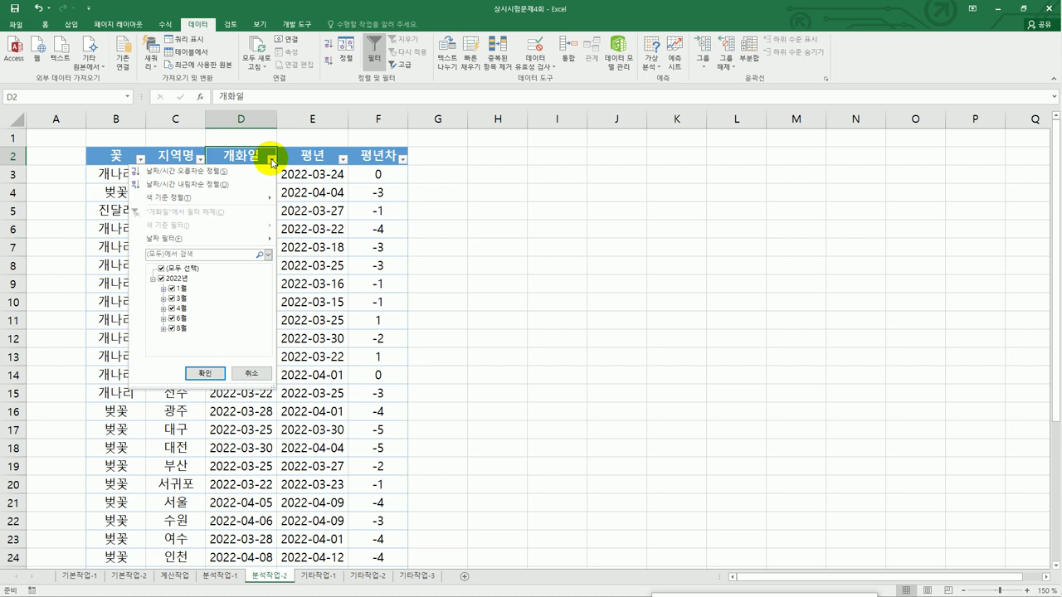
mouse_move(237, 238)
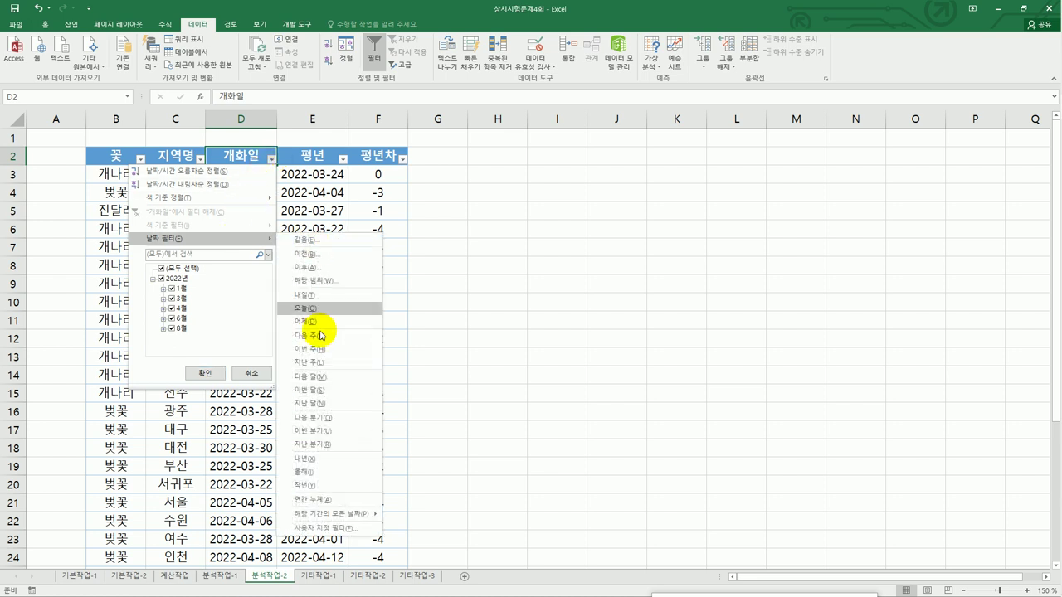
left_click(332, 527)
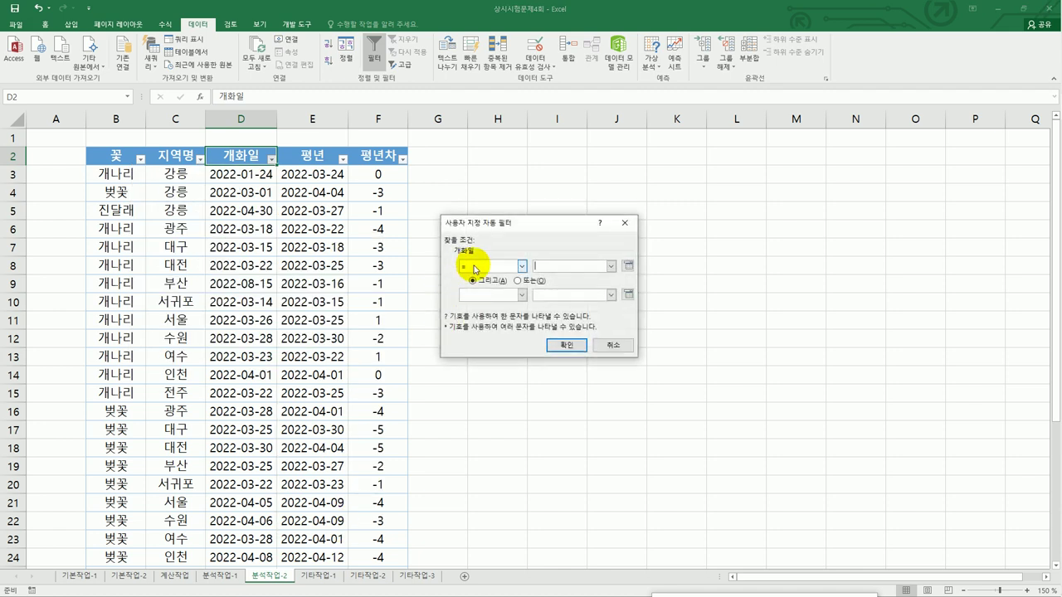
left_click(522, 266)
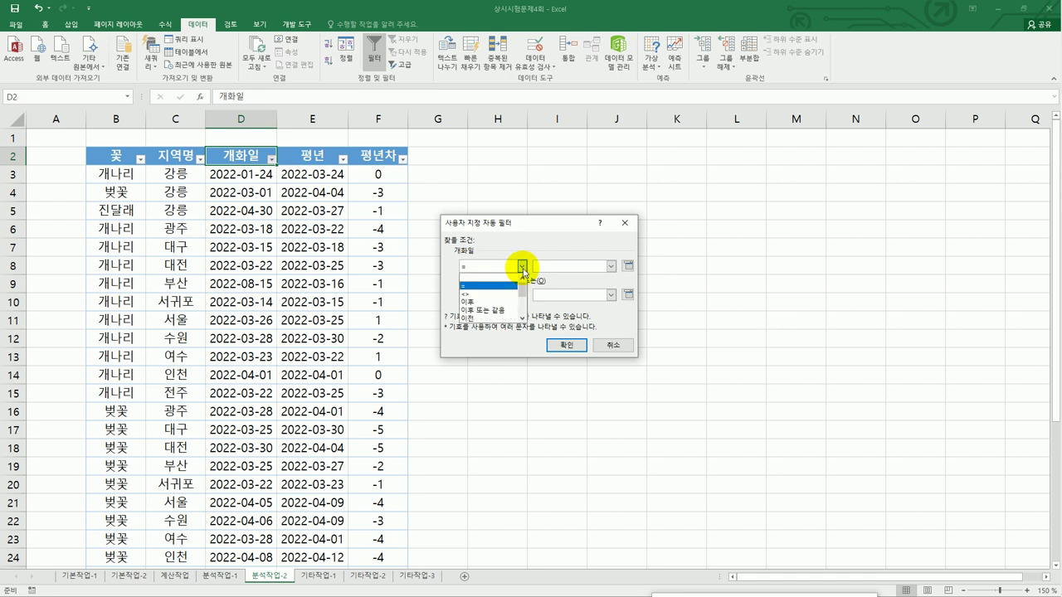
left_click(490, 318)
left_click(545, 270)
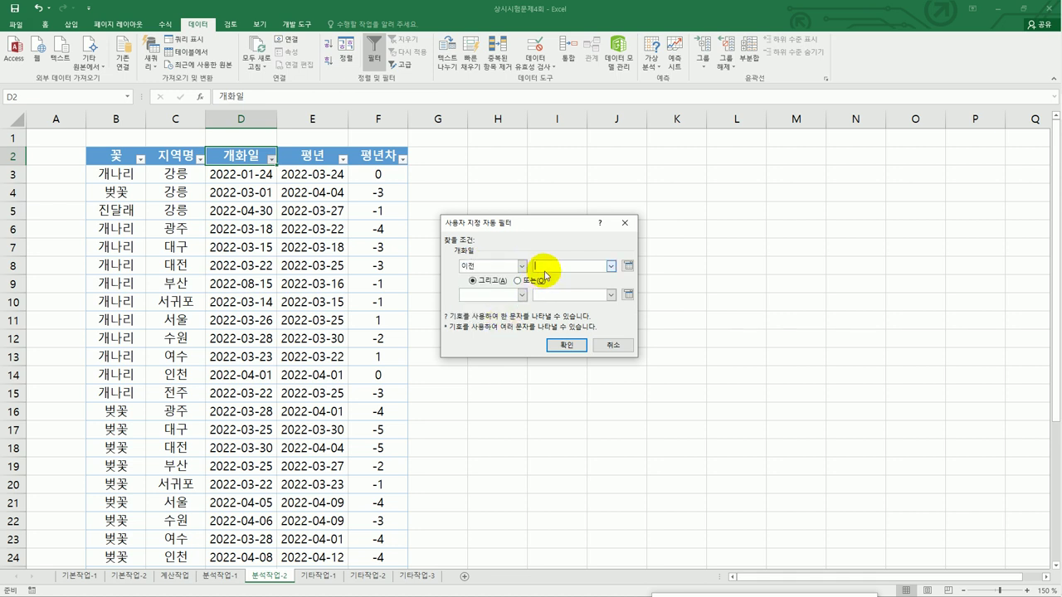
type("2022-03-01")
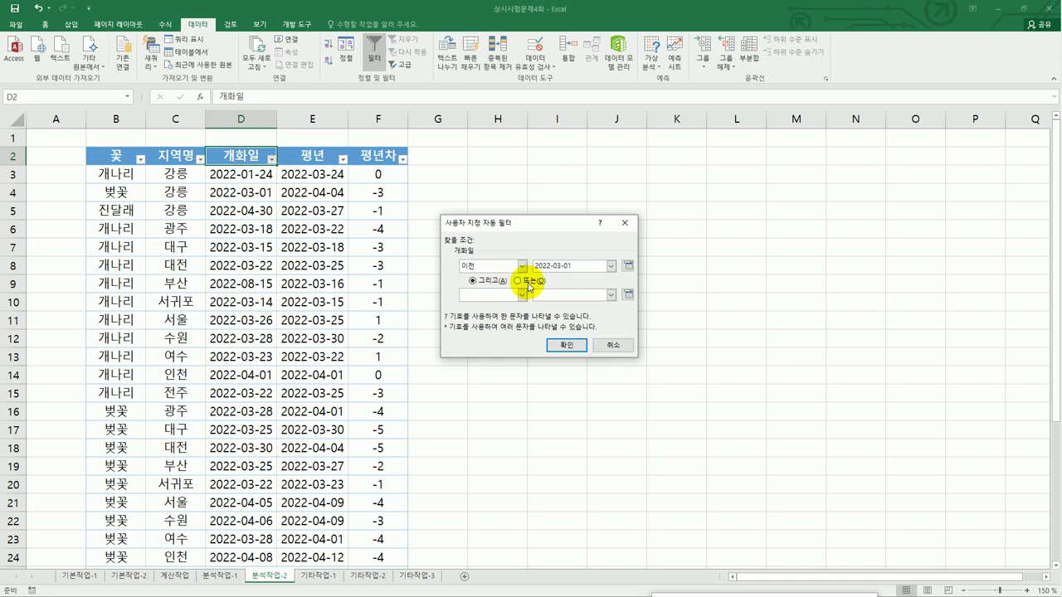
Add a second 개화일 condition joined by 또는, 이후 2022-04-30, and apply the custom filter
left_click(529, 282)
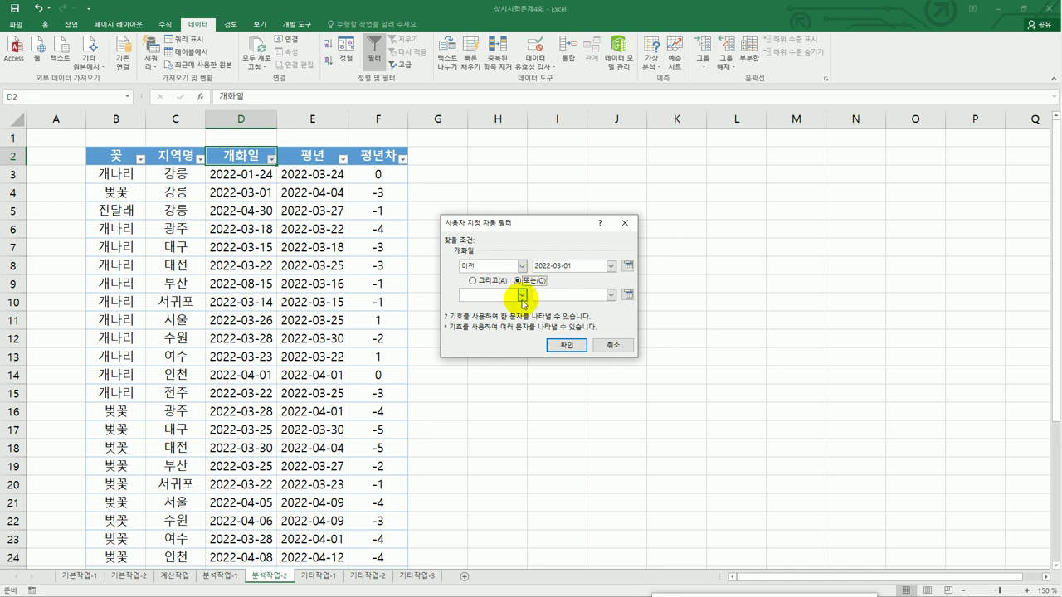
left_click(522, 295)
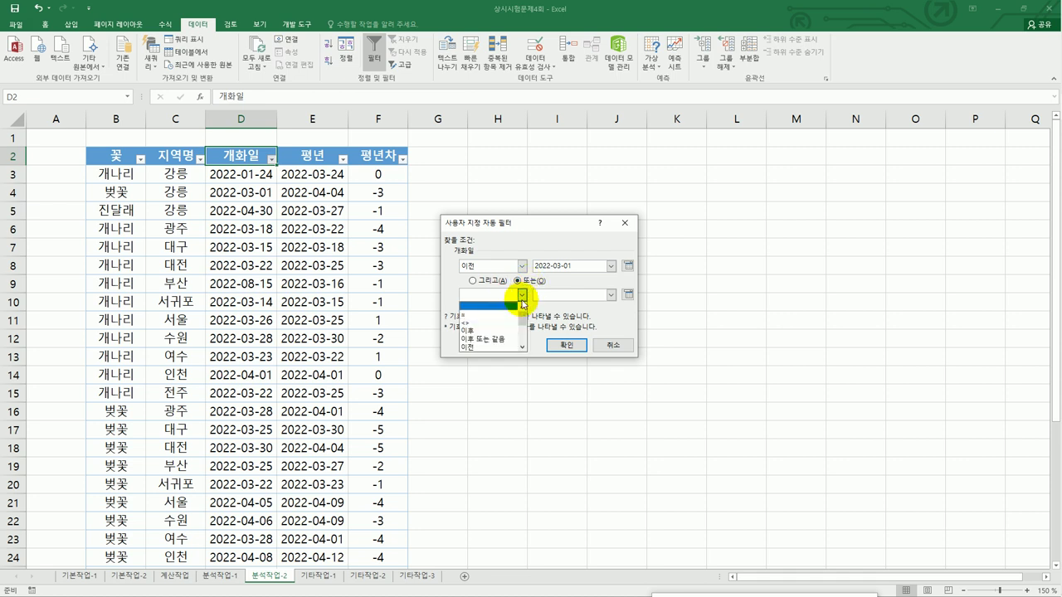
left_click(490, 338)
left_click(550, 294)
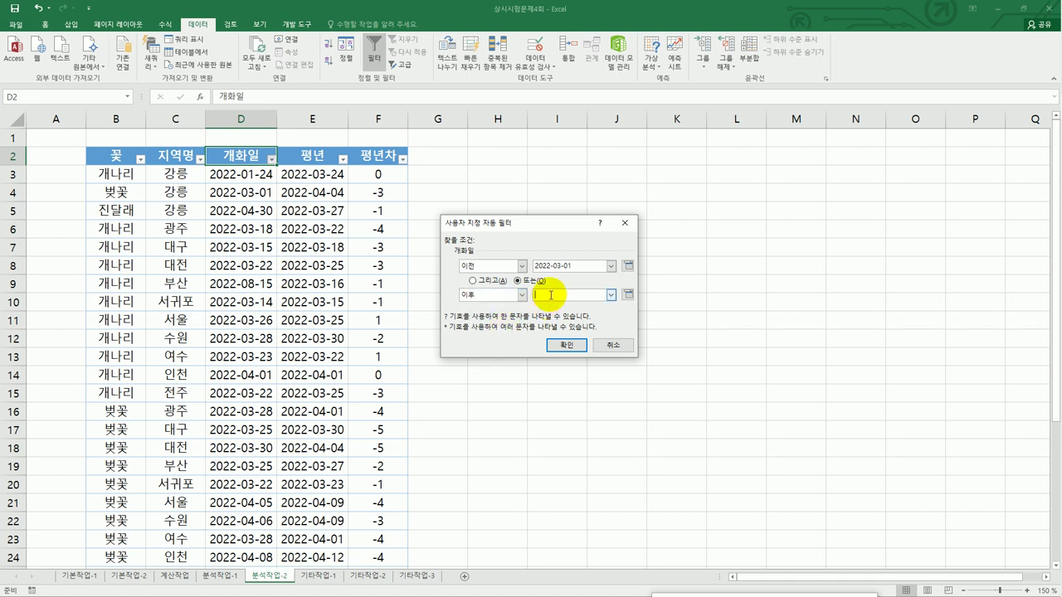
type("2022-04-30")
left_click(567, 345)
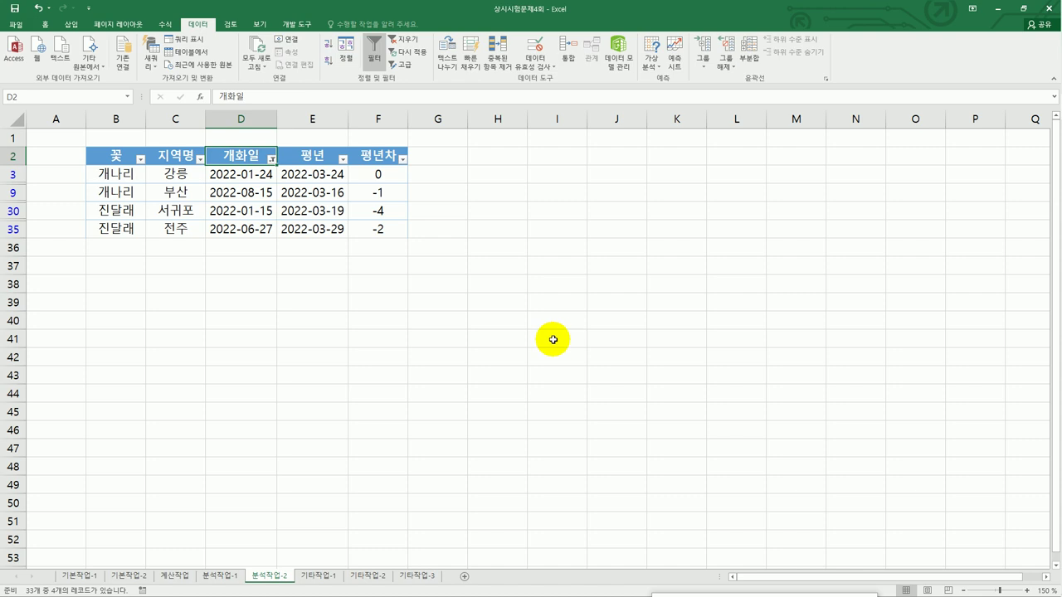
Examine the rainwater acidity table and the column chart with its legend on the 기타작업-1 sheet
left_click(336, 575)
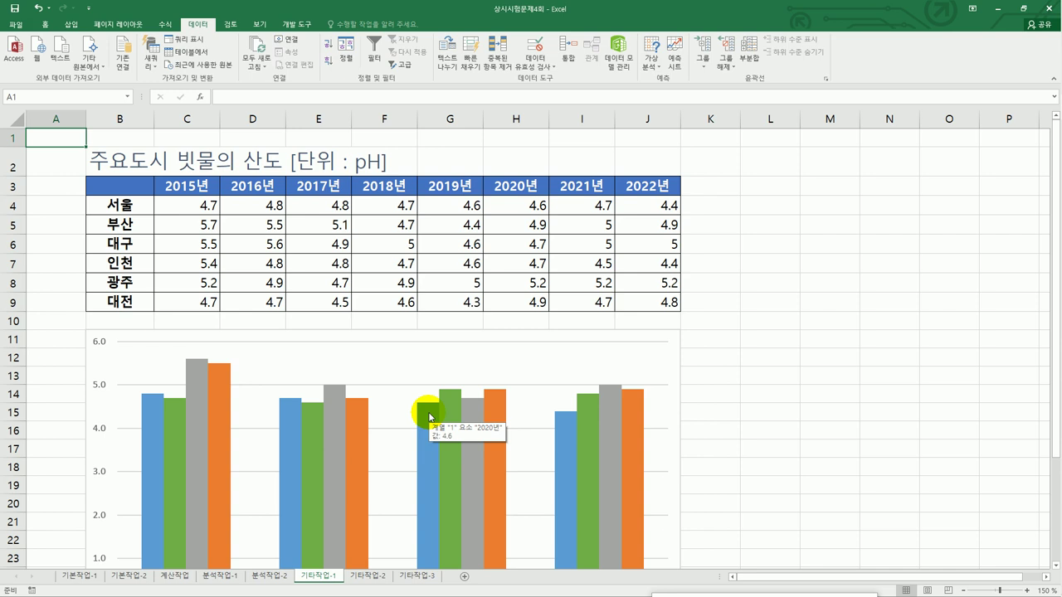
scroll(458, 352, "down", 1)
scroll(458, 351, "down", 4)
scroll(457, 352, "up", 4)
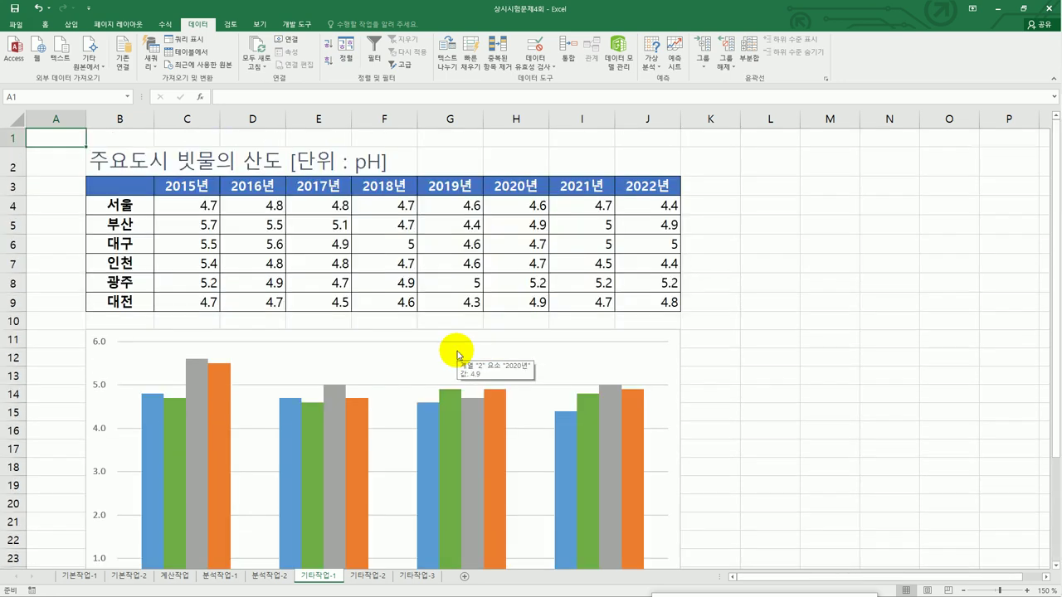
scroll(457, 352, "down", 4)
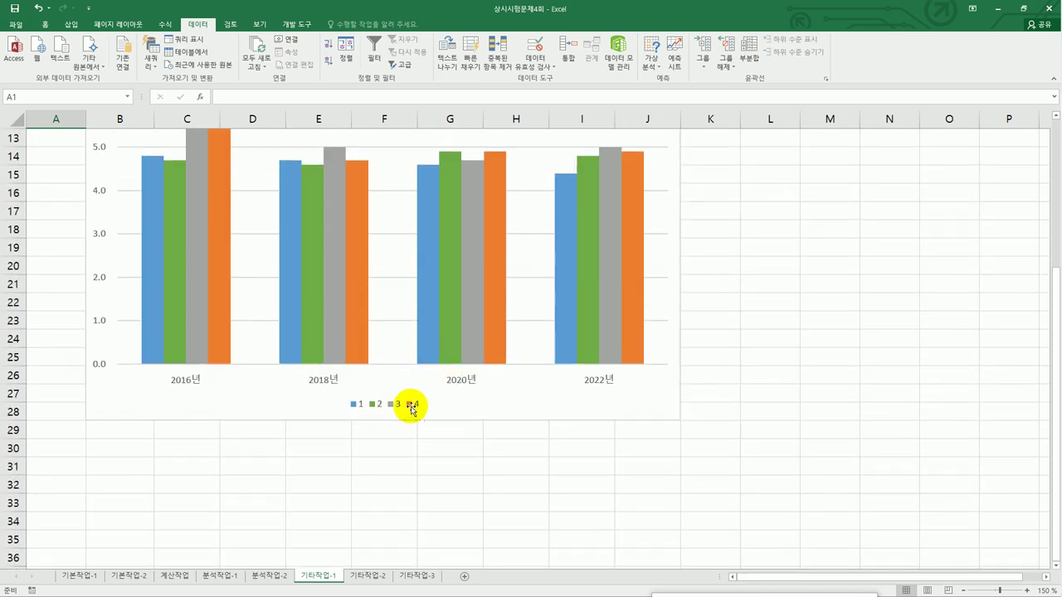
scroll(413, 406, "up", 2)
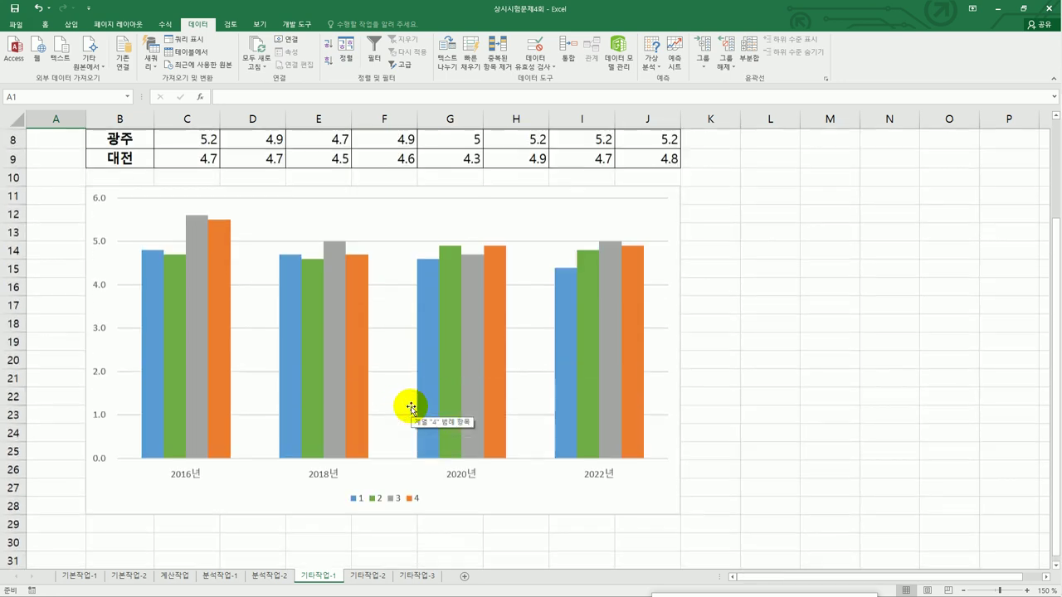
Open the chart's data source settings and rename legend series 1 as 서울
left_click(669, 355)
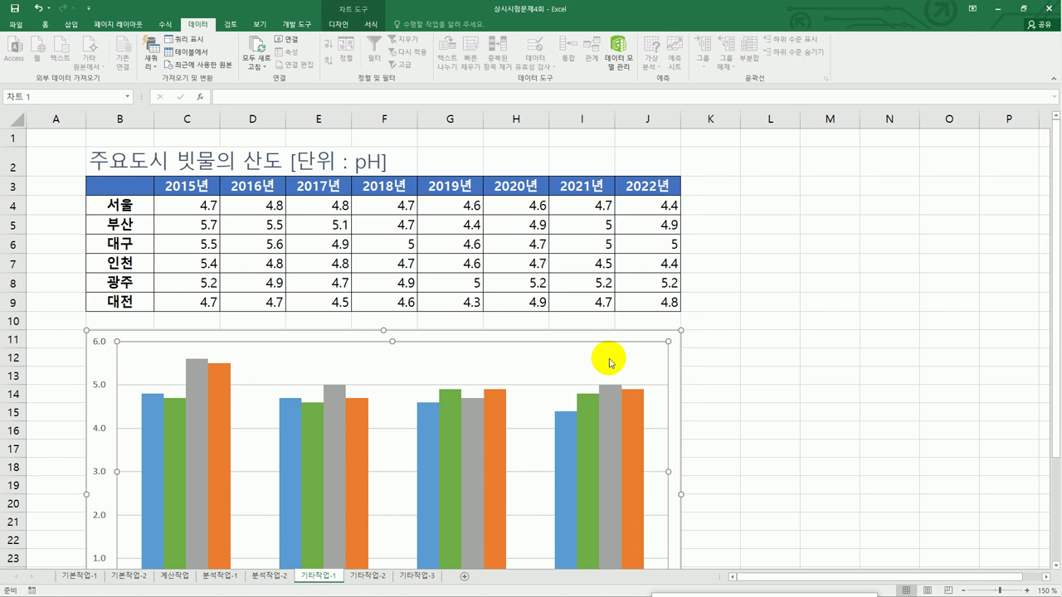
scroll(609, 359, "down", 2)
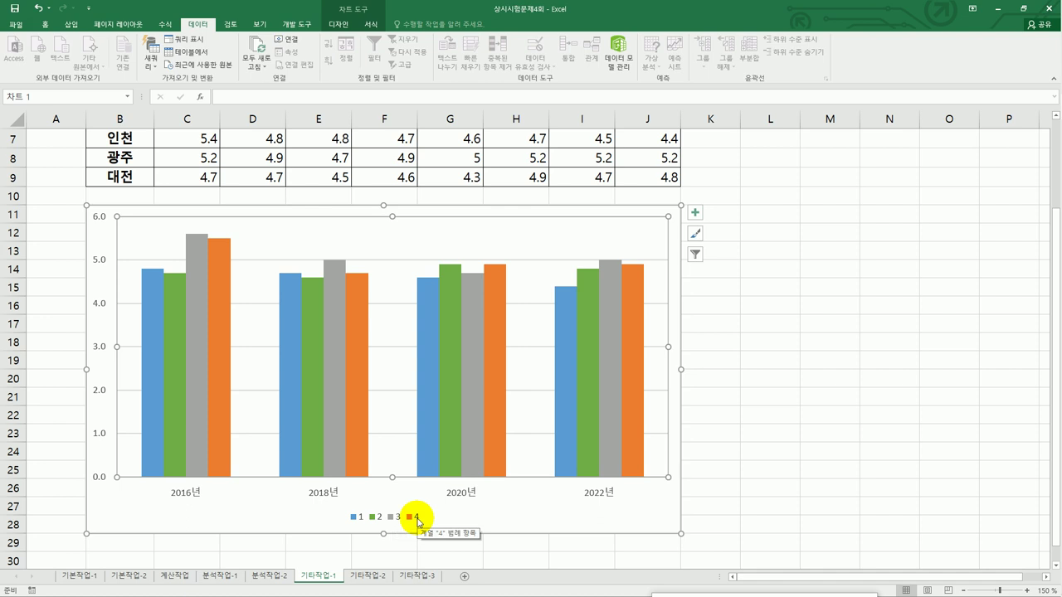
right_click(532, 238)
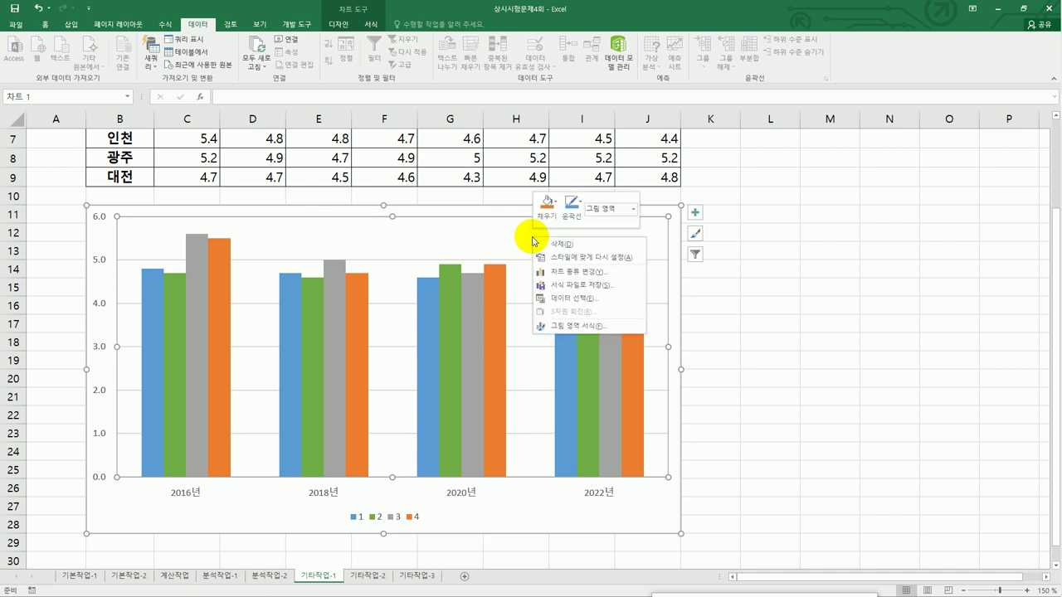
left_click(581, 299)
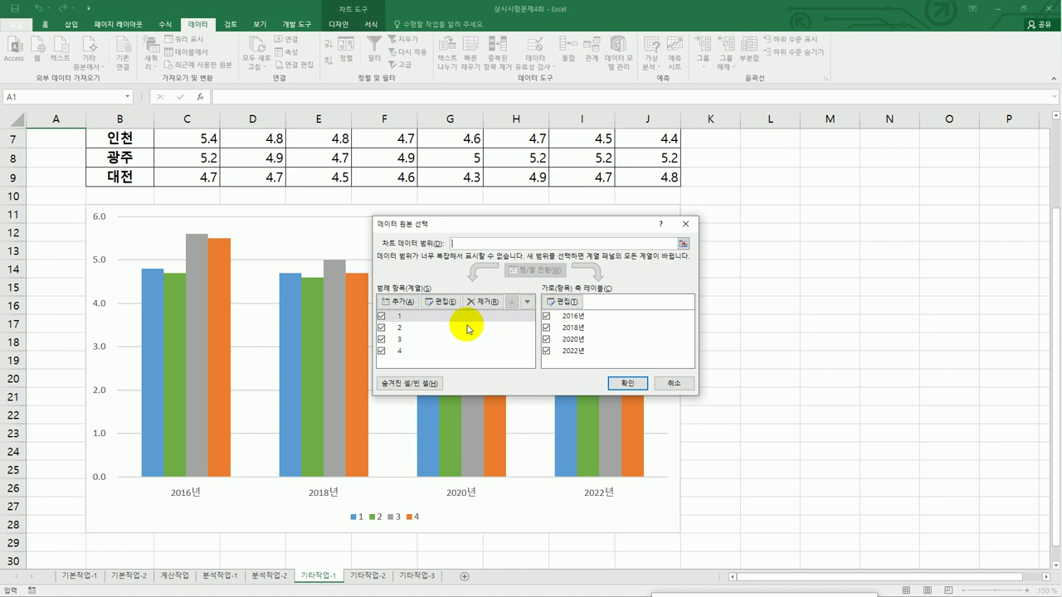
left_click(406, 318)
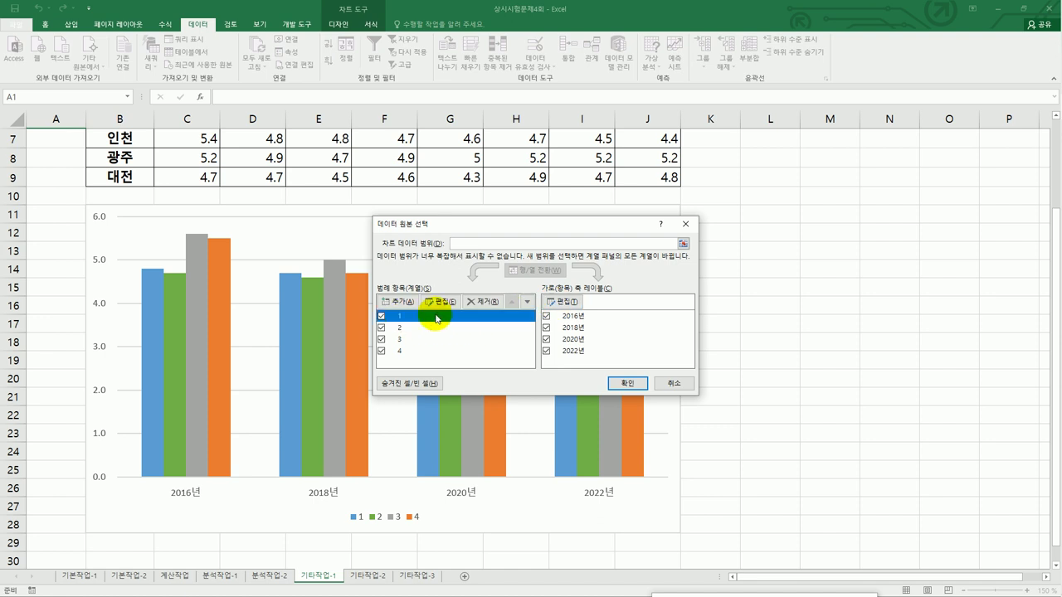
left_click(438, 301)
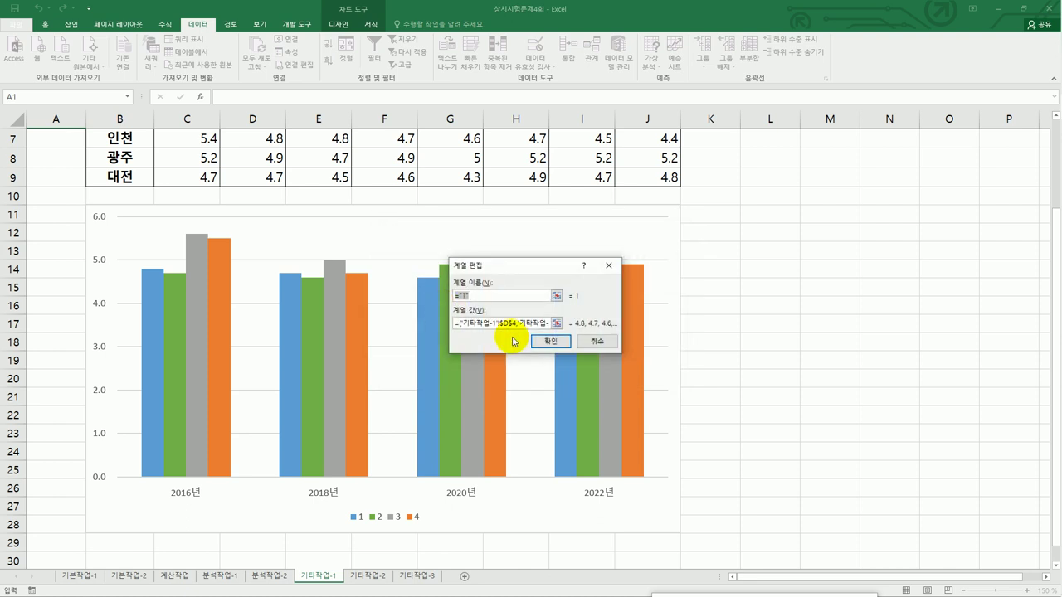
type("서울")
left_click(540, 341)
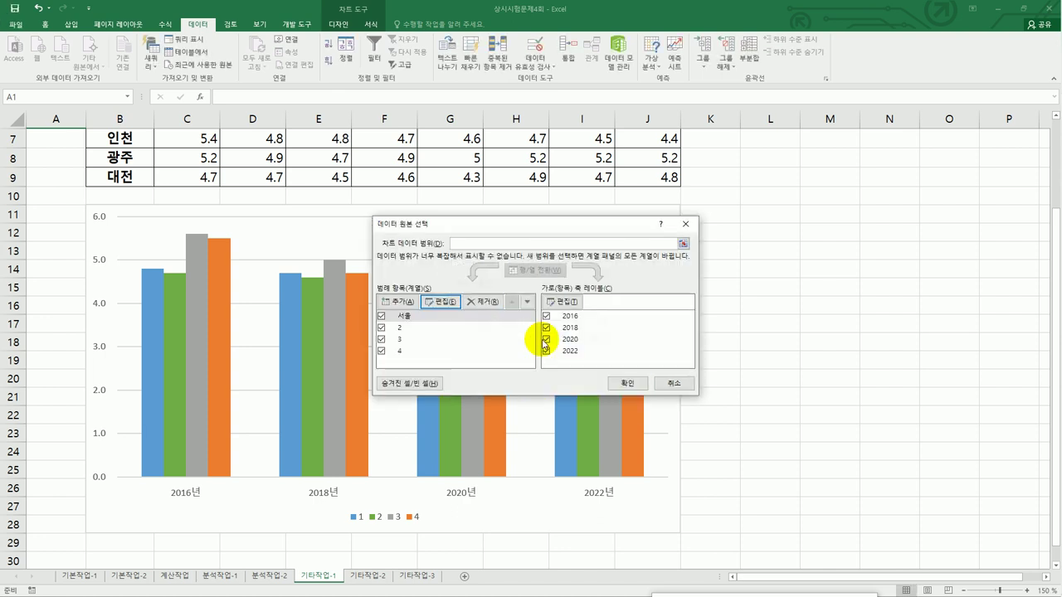
Rename chart series 2 as 대전 and series 3 as 대구
left_click(428, 330)
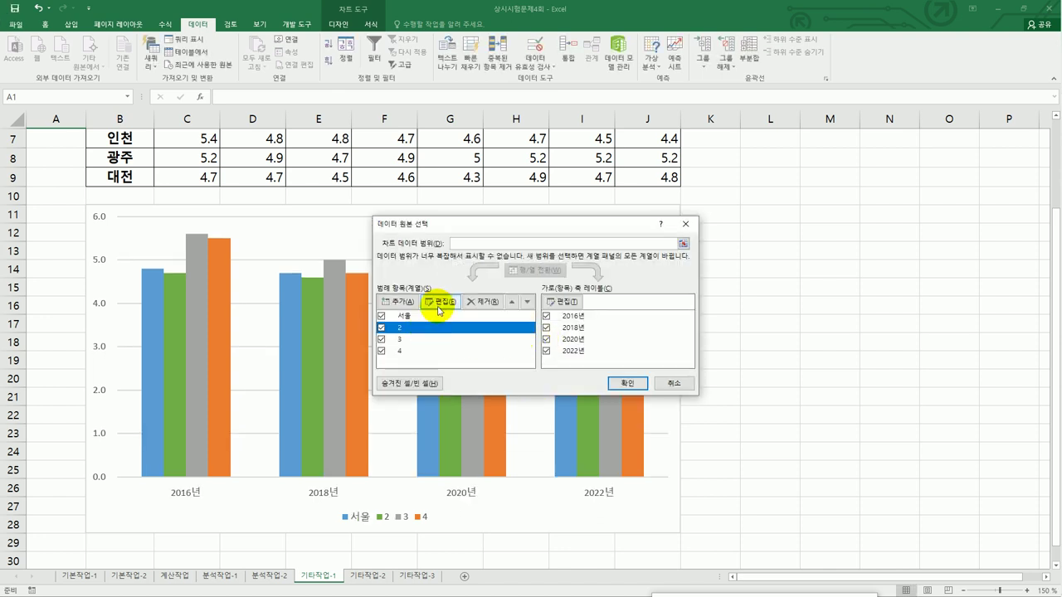
left_click(441, 302)
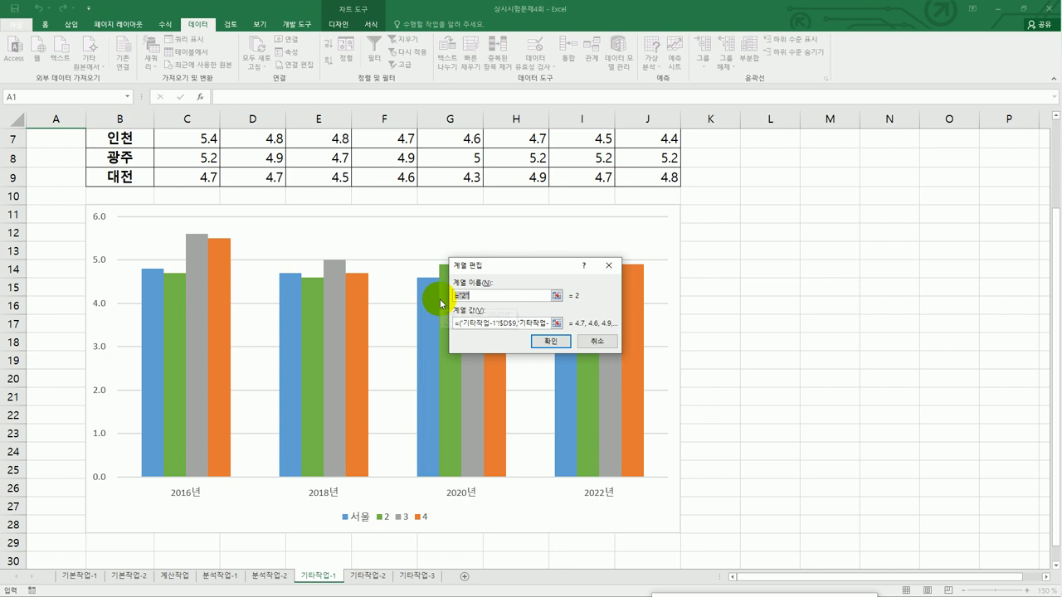
type("대전")
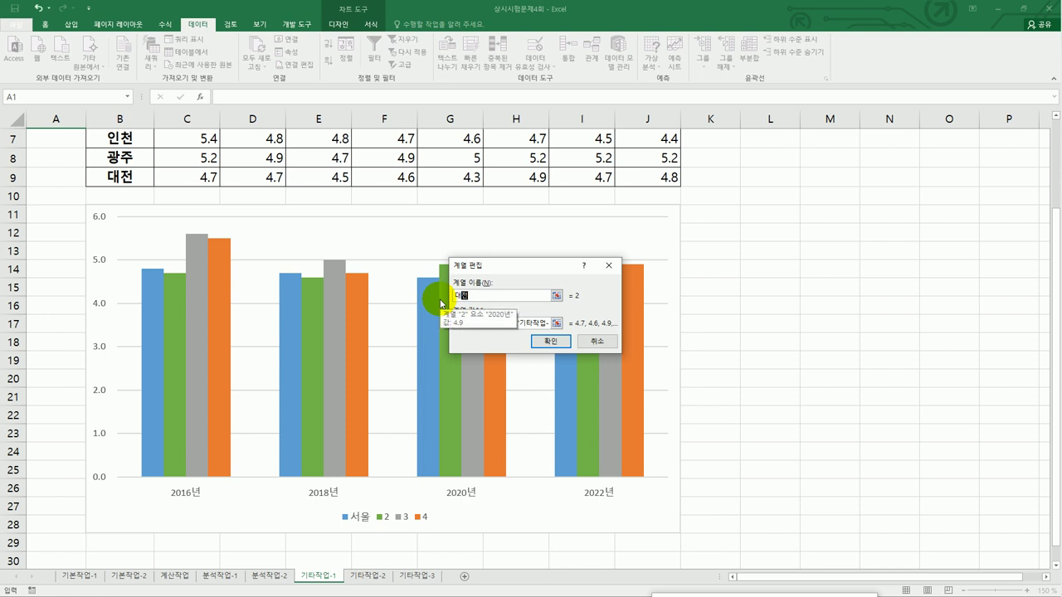
left_click(547, 341)
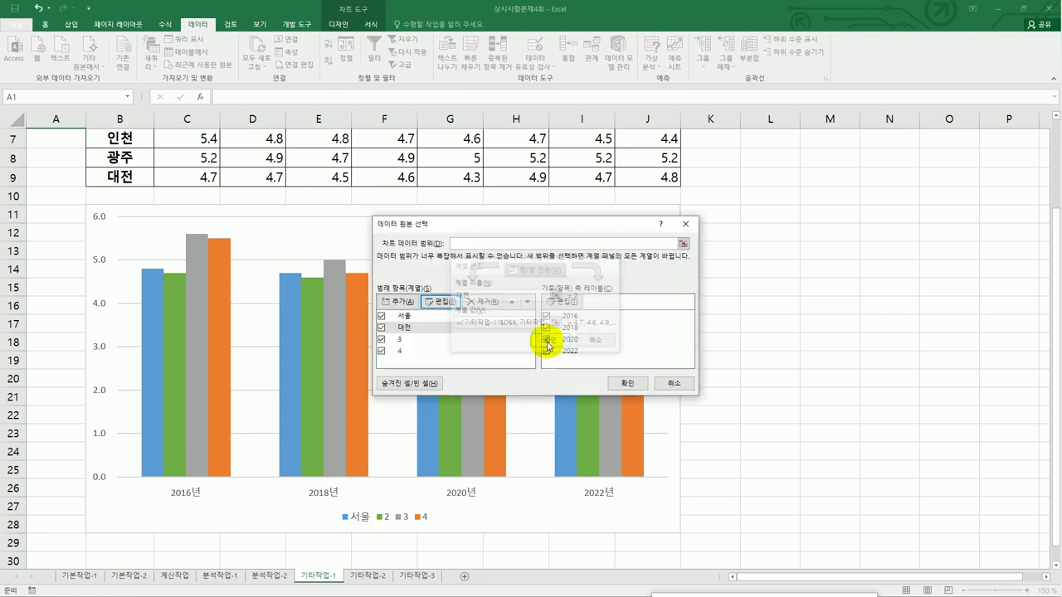
left_click(439, 339)
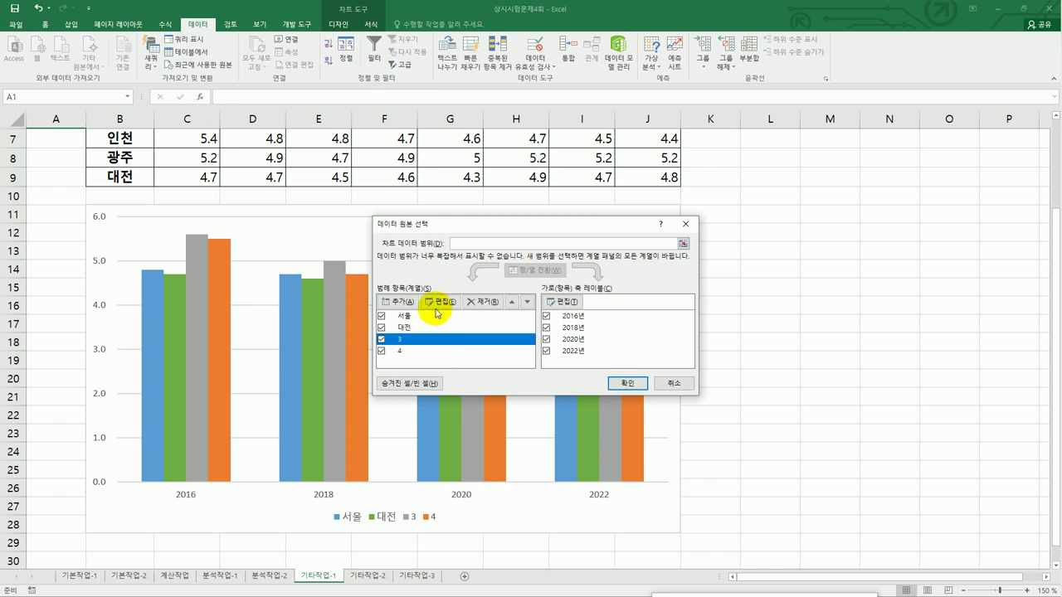
left_click(437, 304)
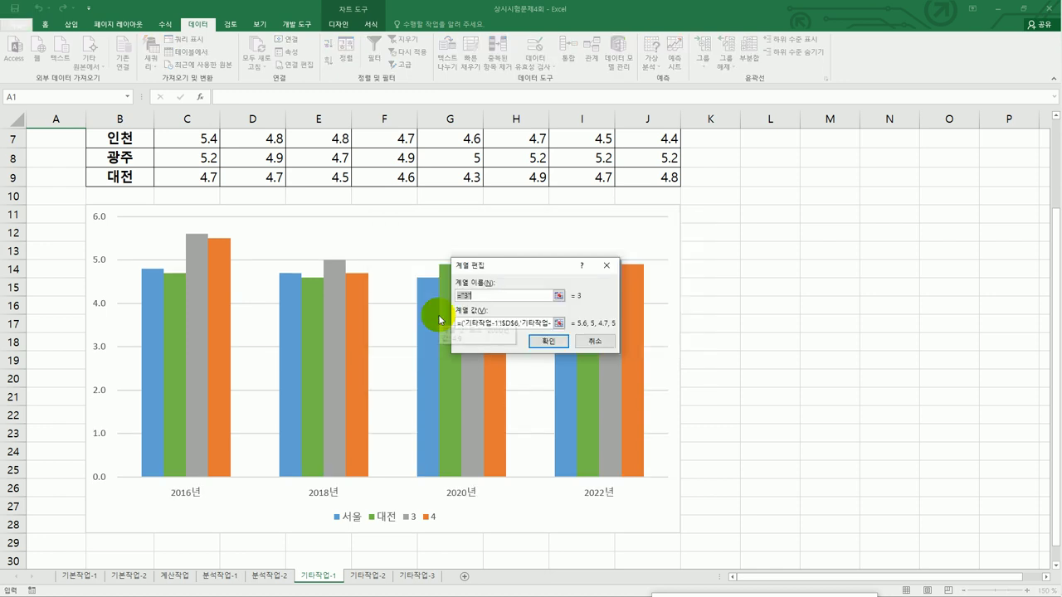
type("대구")
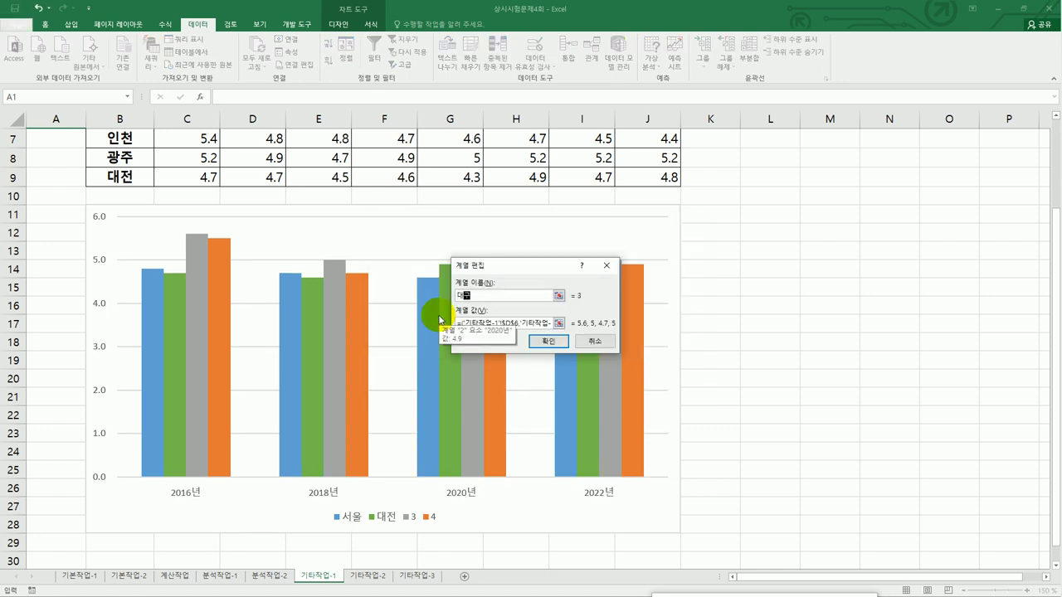
left_click(545, 341)
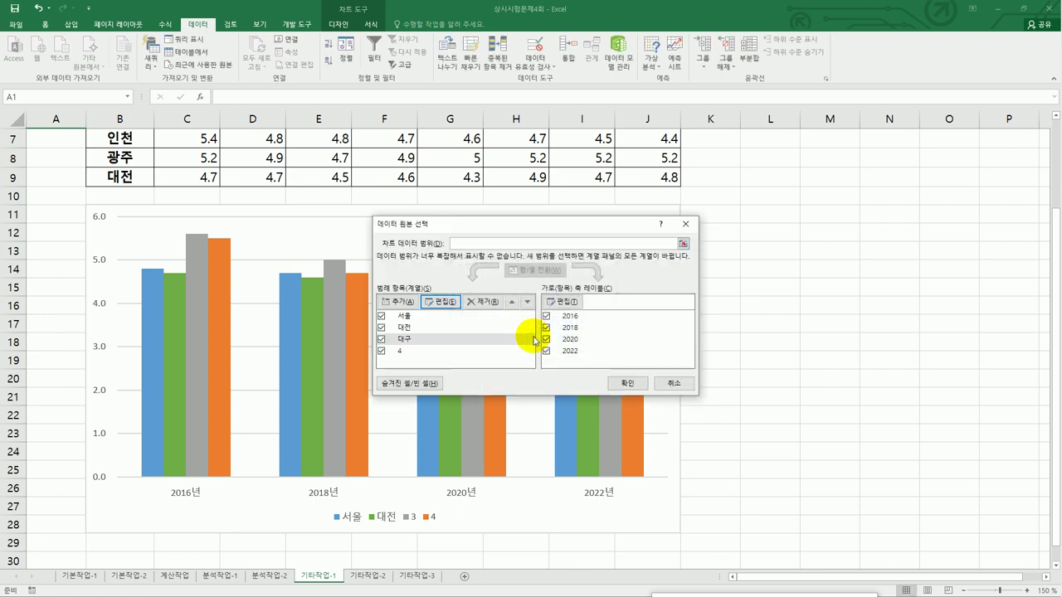
Rename chart series 4 as 부산 and apply the data source changes
left_click(410, 352)
left_click(441, 301)
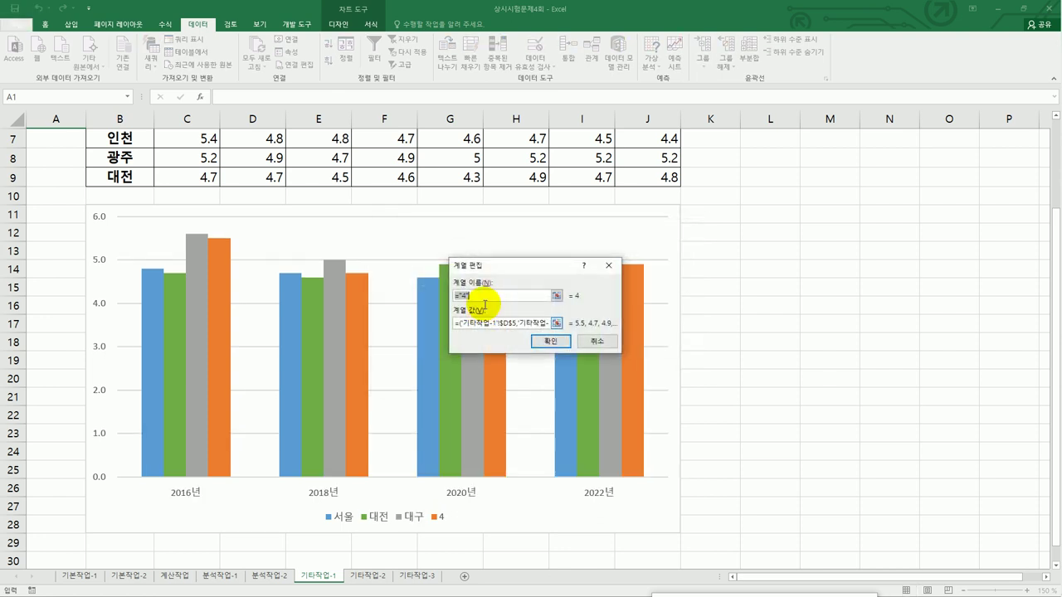
type("부산")
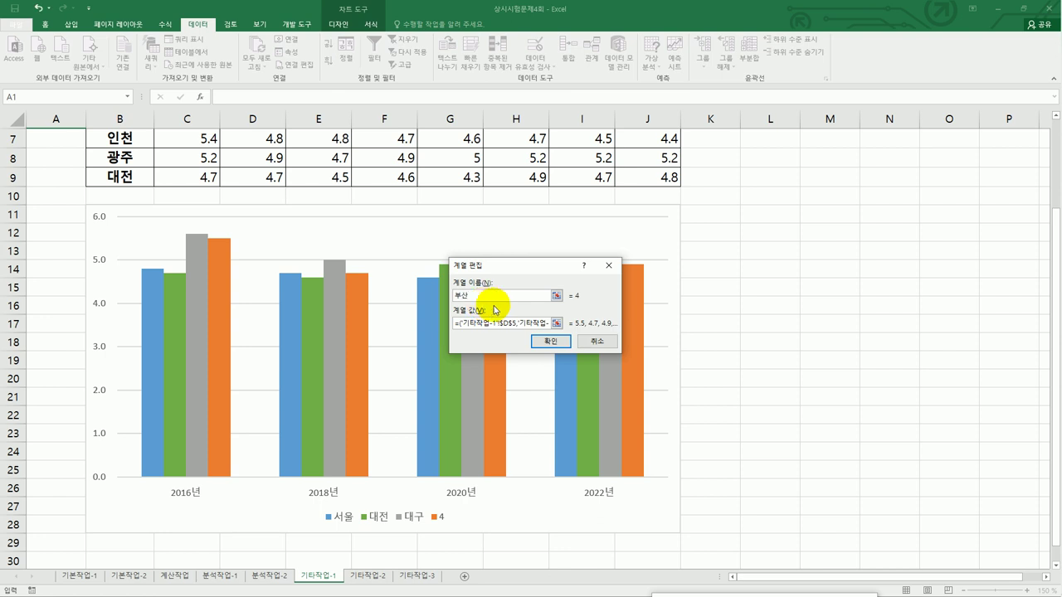
left_click(548, 340)
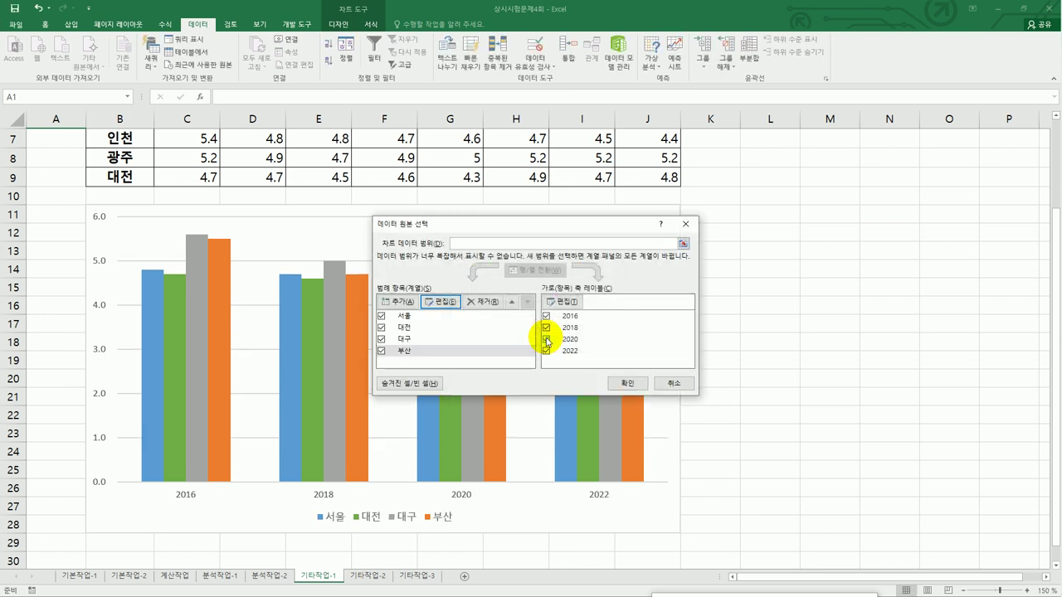
left_click(621, 384)
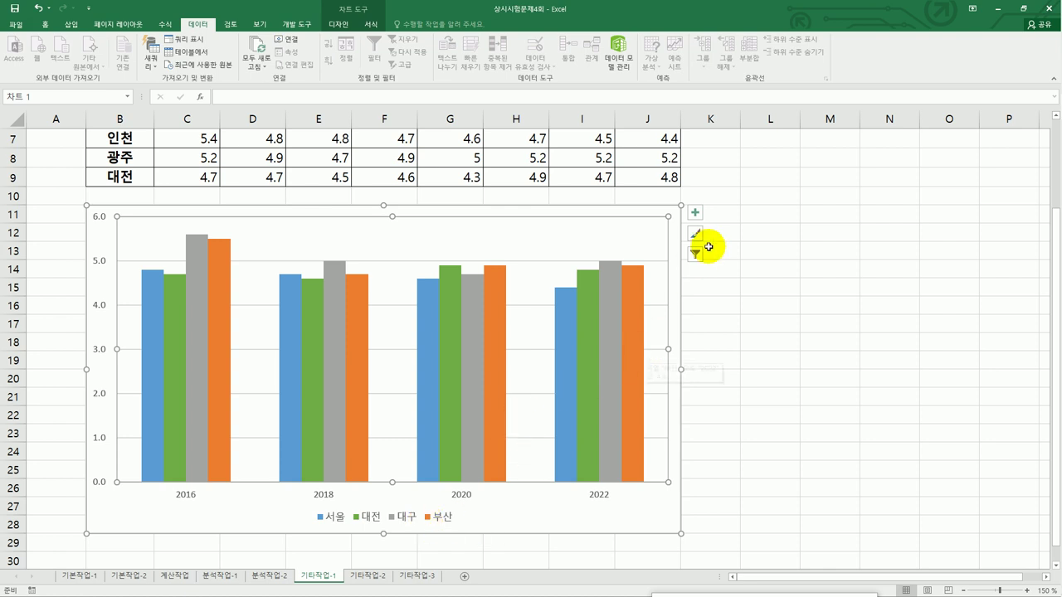
Add a chart title and link its text to cell B2 with the formula ='기타작업-1'!$B$2
left_click(695, 213)
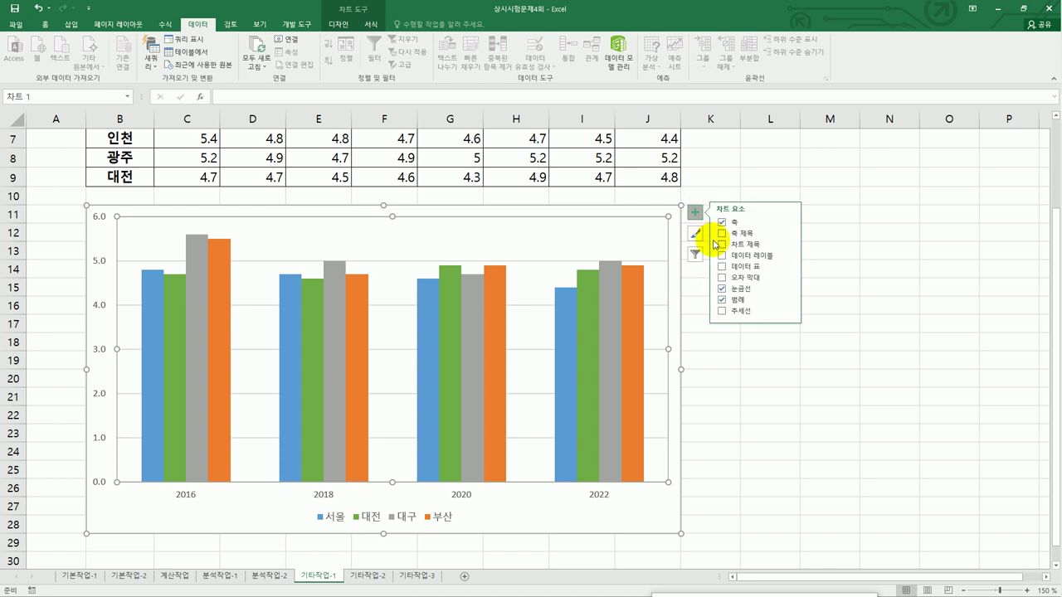
left_click(733, 247)
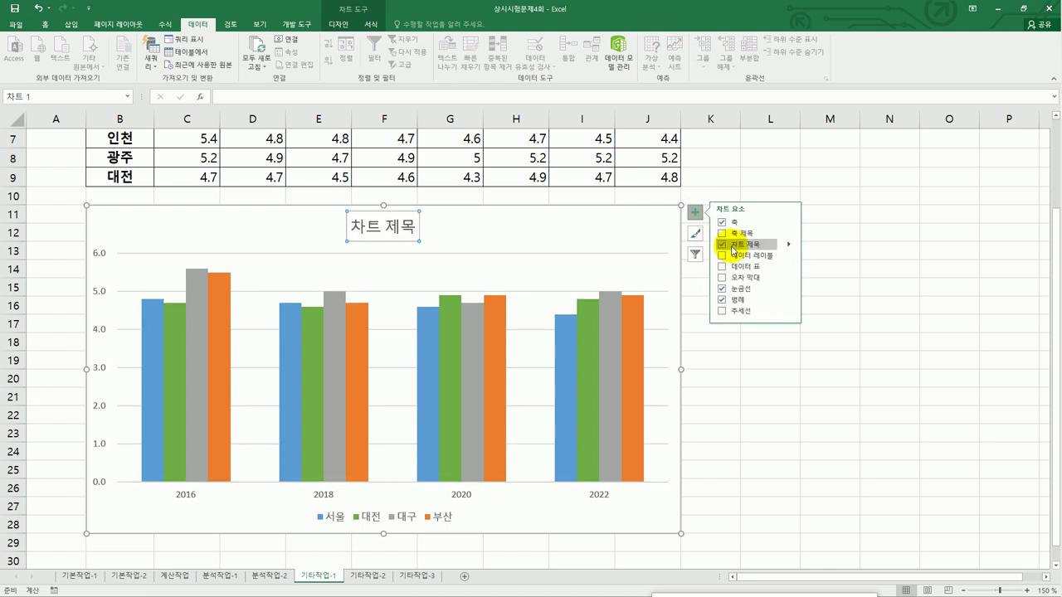
scroll(445, 374, "up", 2)
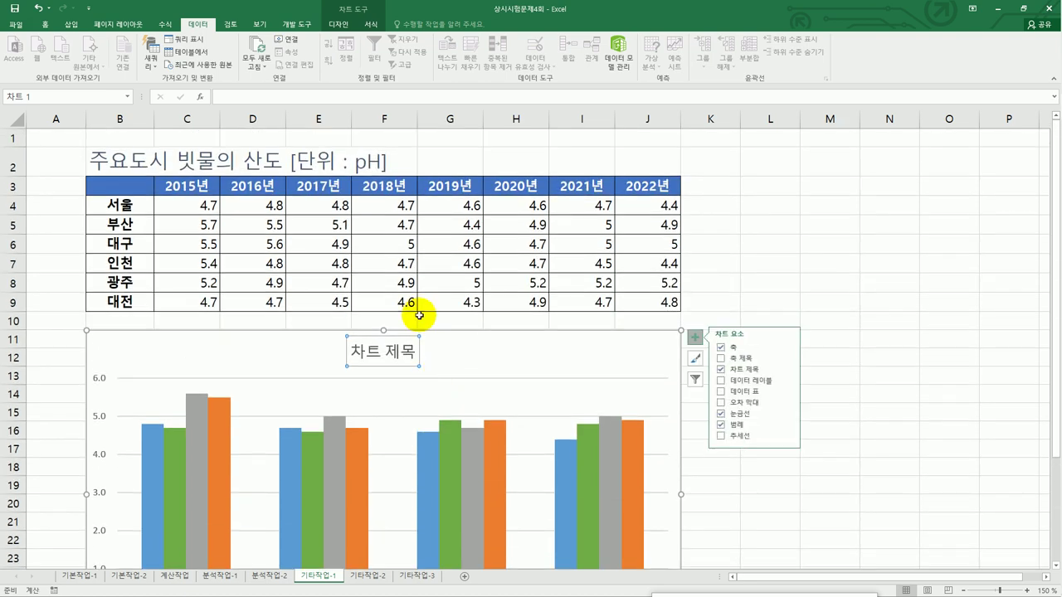
left_click(294, 92)
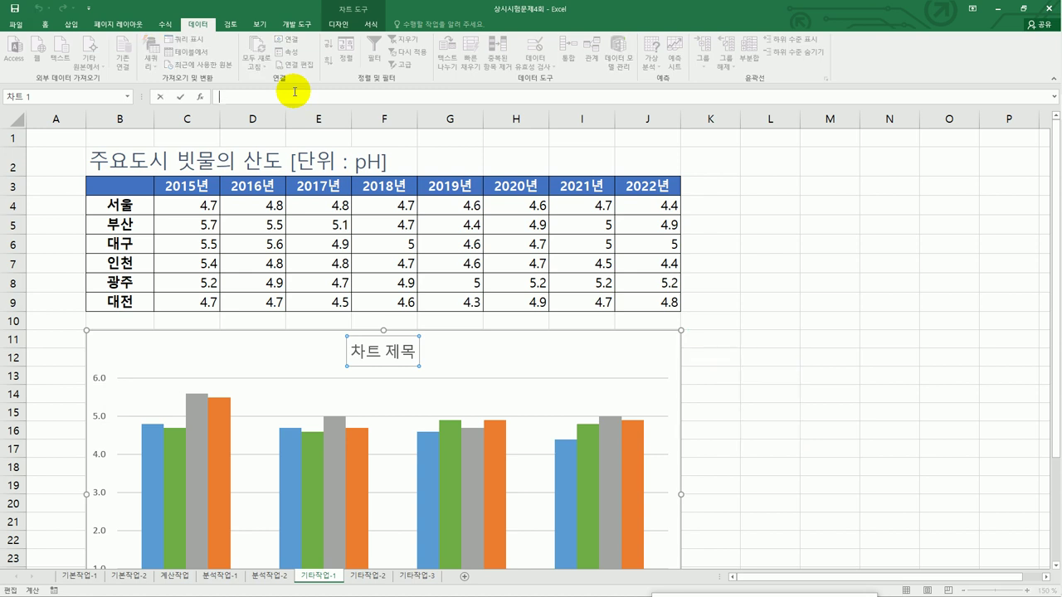
type("=")
left_click(137, 158)
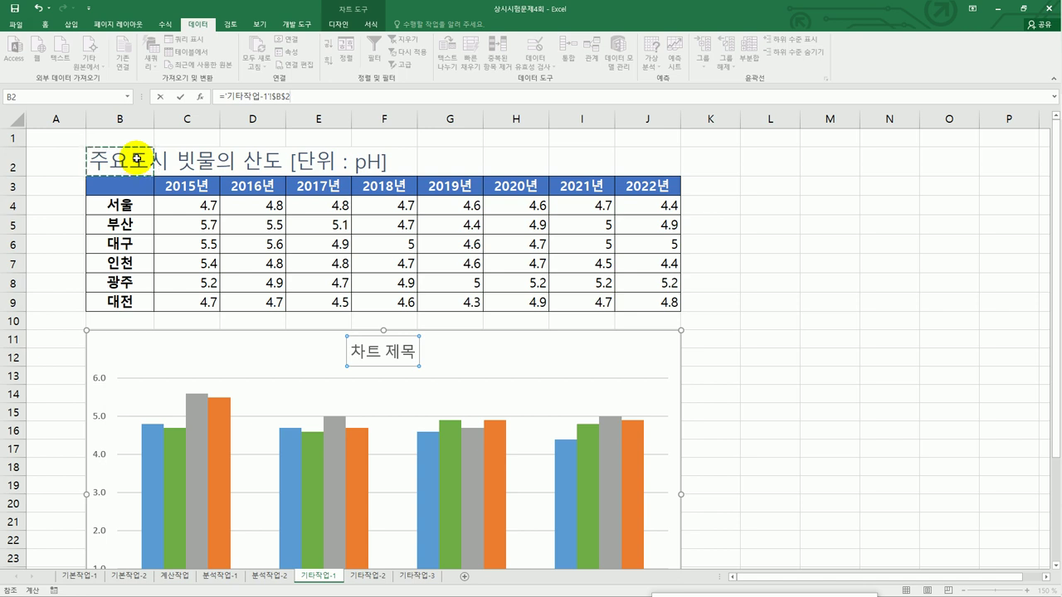
key("Return")
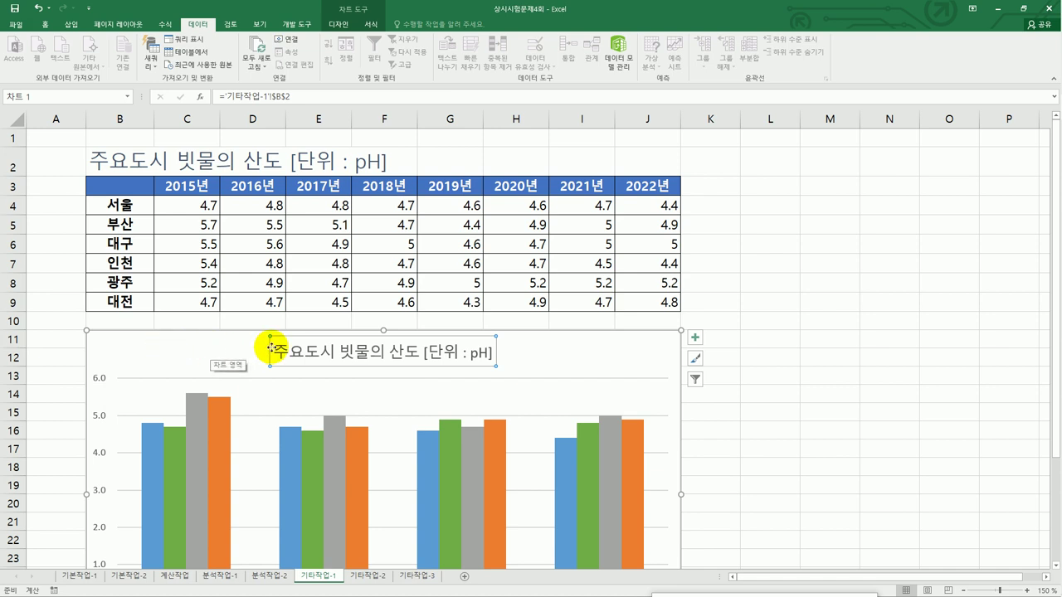
Set the font size of the whole chart area to 13
left_click(202, 355)
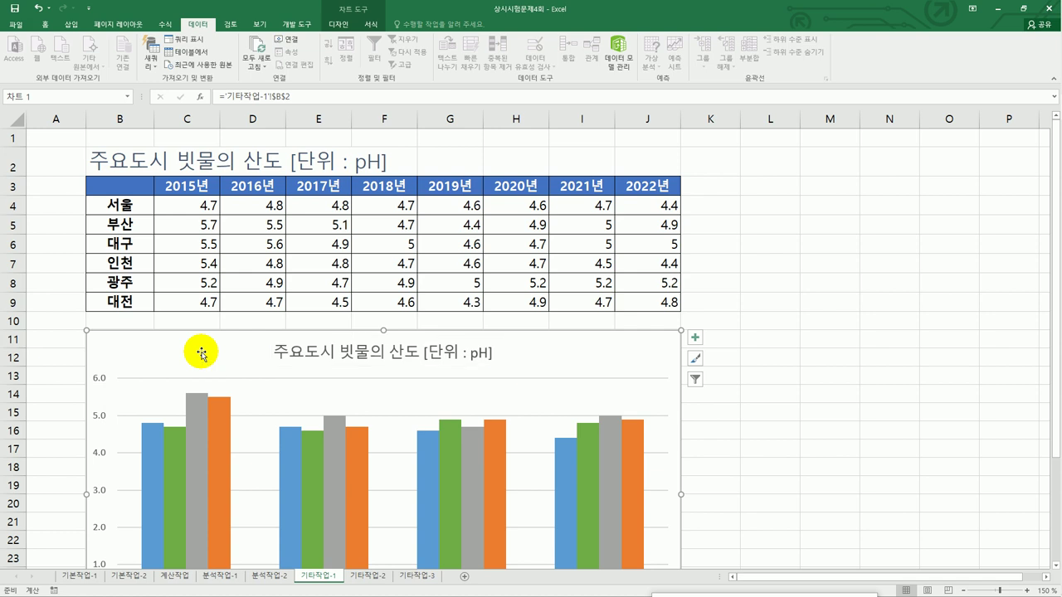
left_click(44, 24)
left_click(177, 43)
type("13")
key("Return")
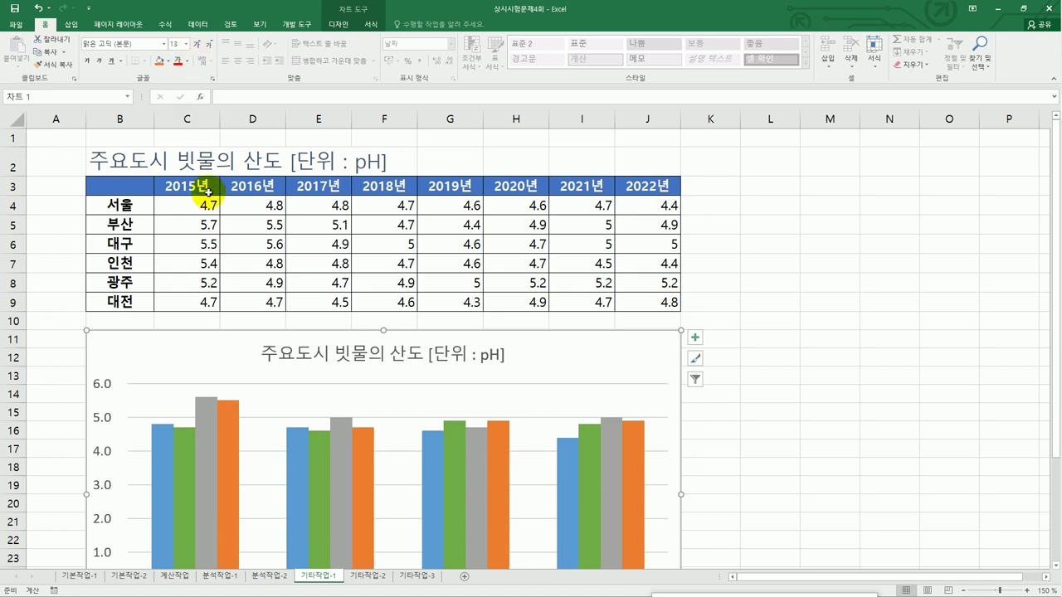
Change the whole chart's type to 표식이 있는 꺾은선형 (line with markers)
scroll(212, 365, "down", 2)
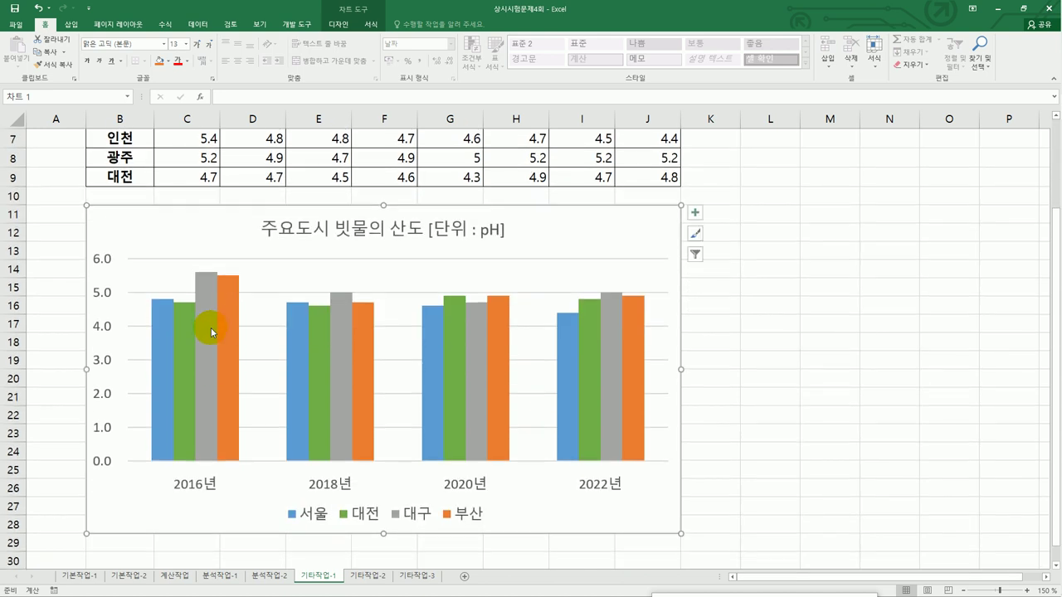
right_click(201, 220)
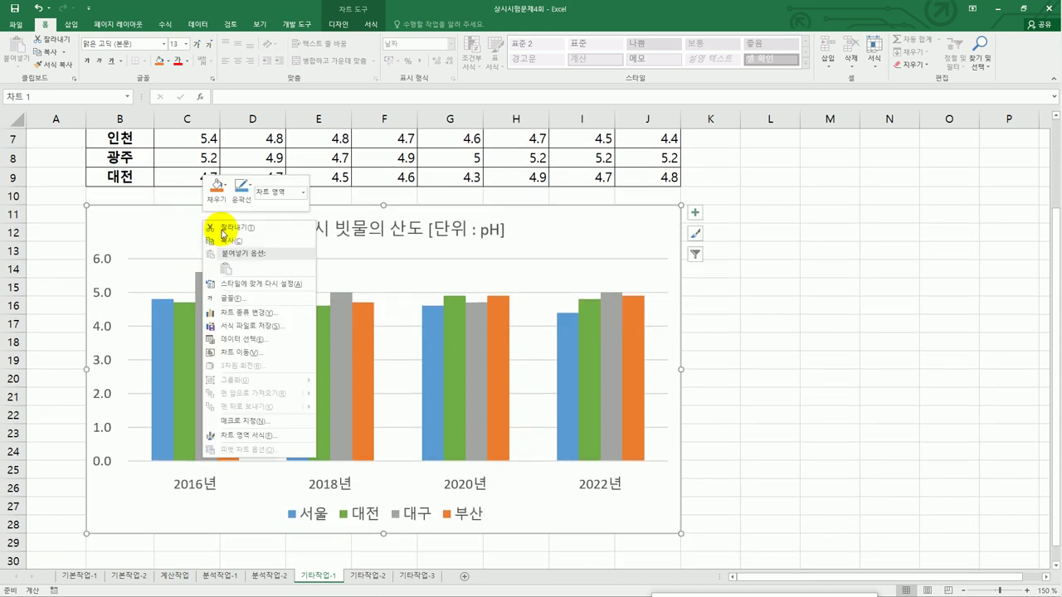
left_click(274, 319)
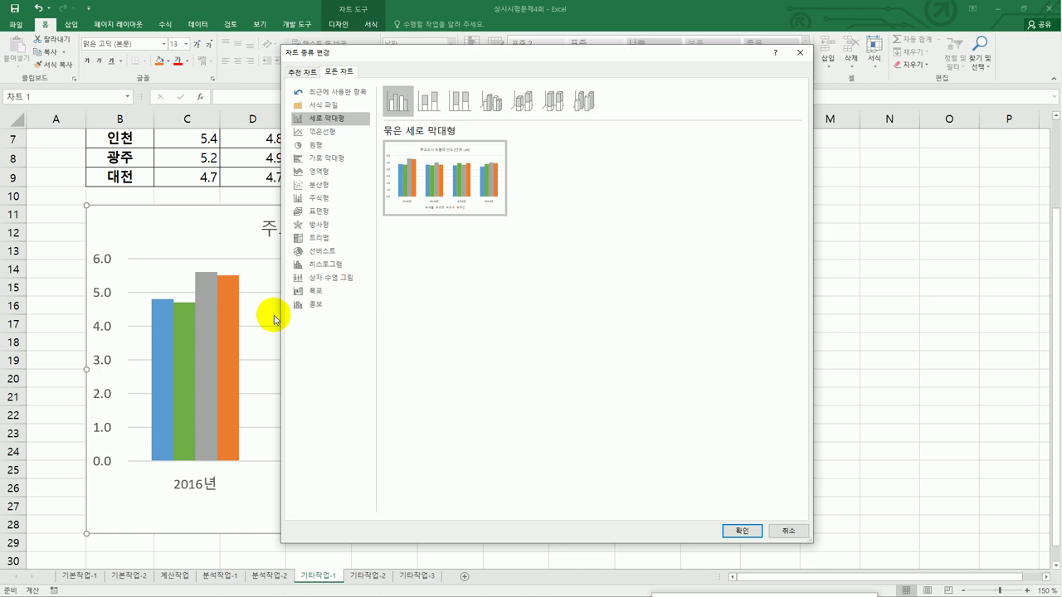
left_click(346, 135)
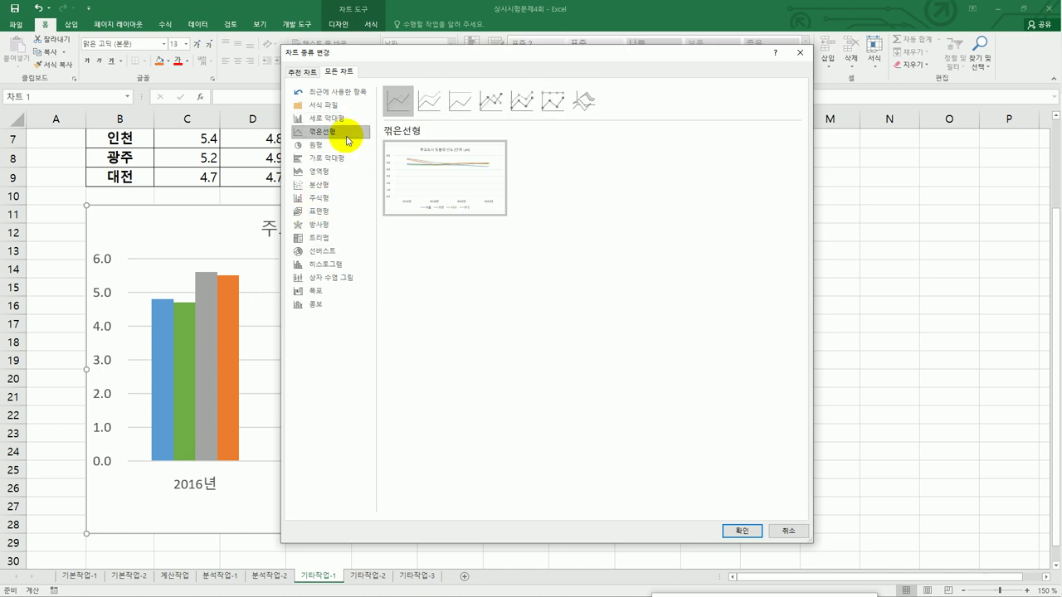
left_click(486, 103)
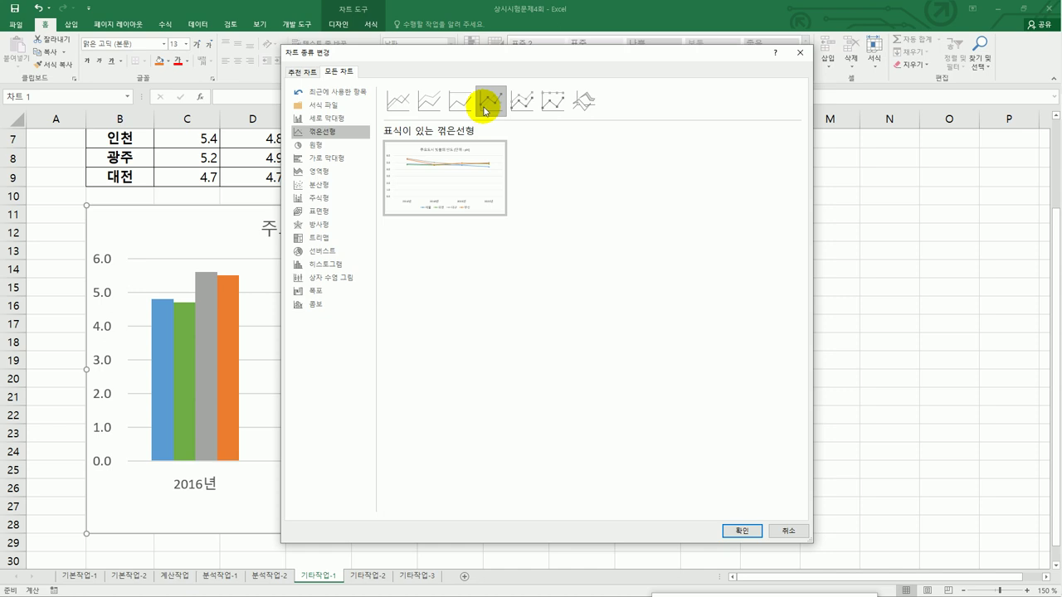
left_click(737, 525)
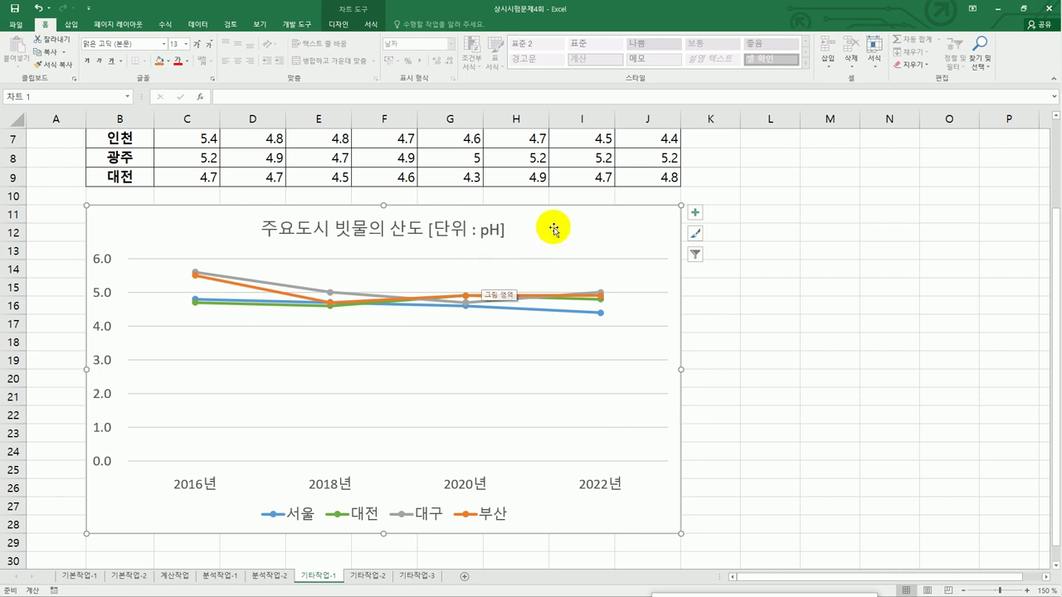
Apply the black theme shape style from the fourth row of styles to the chart's plot area
left_click(493, 271)
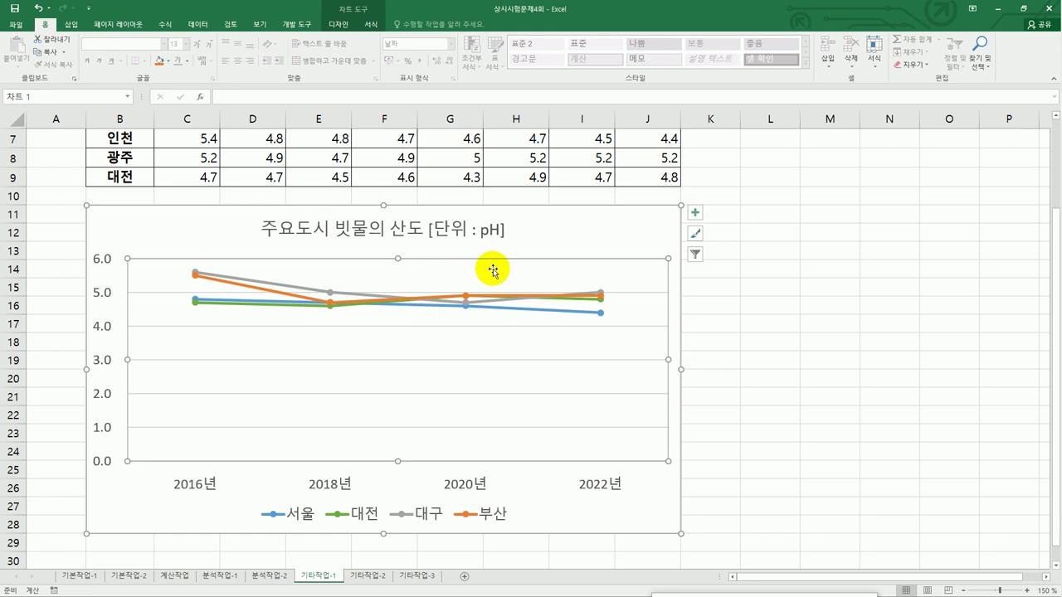
left_click(367, 25)
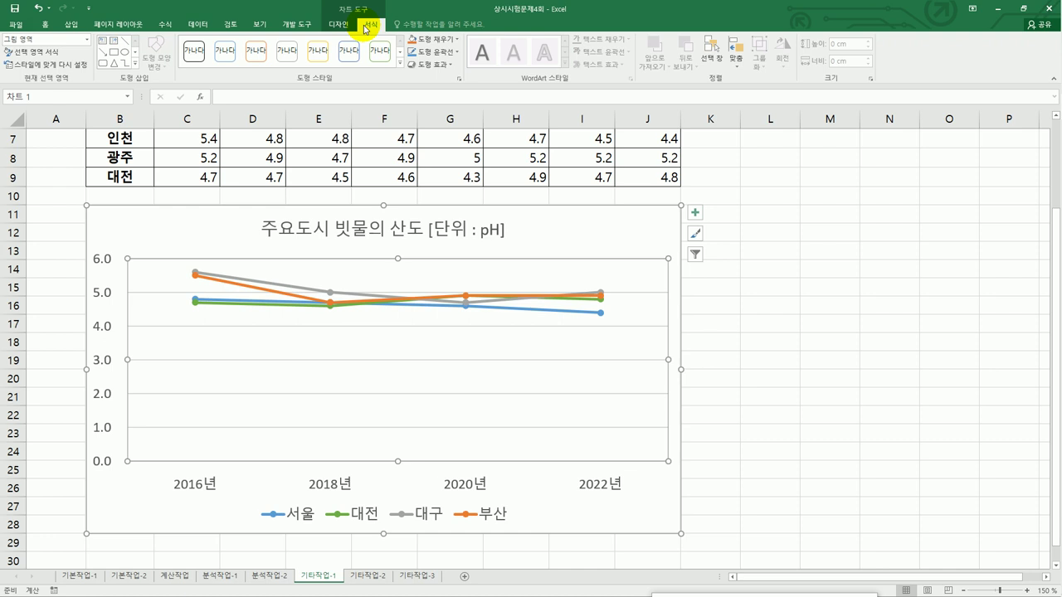
left_click(399, 64)
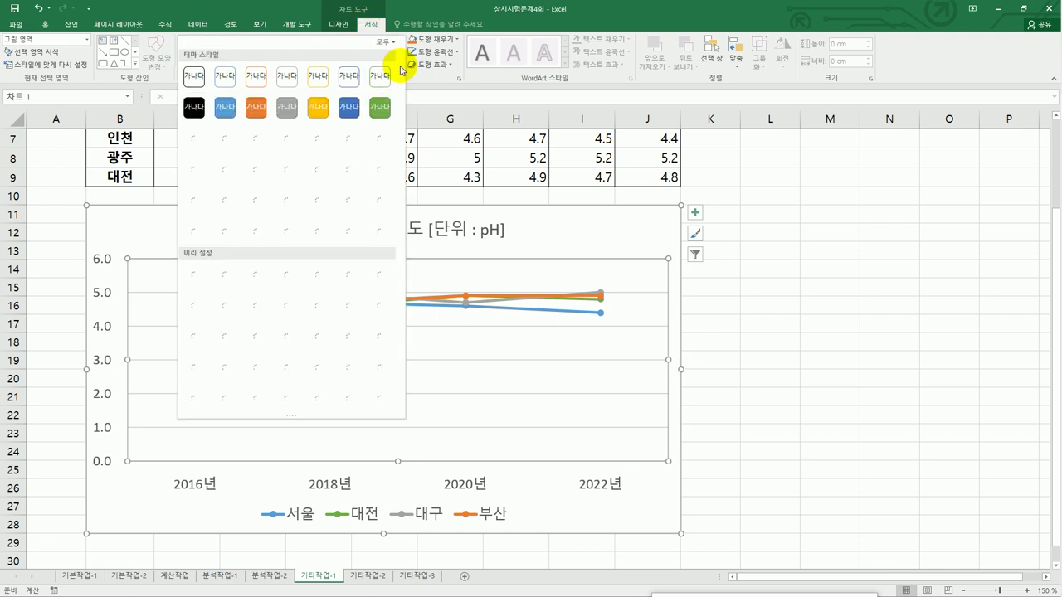
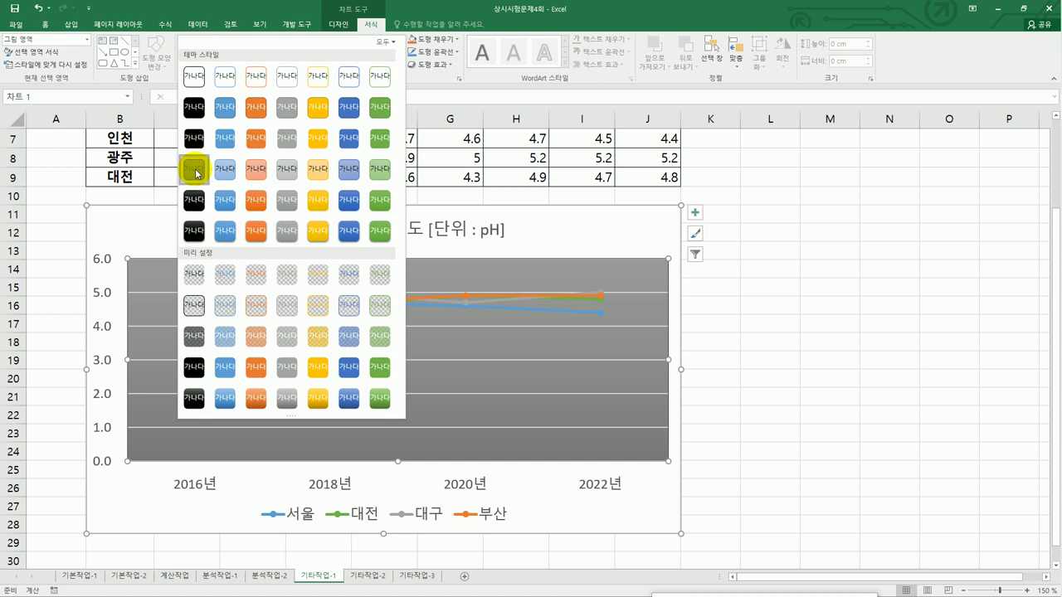
left_click(196, 171)
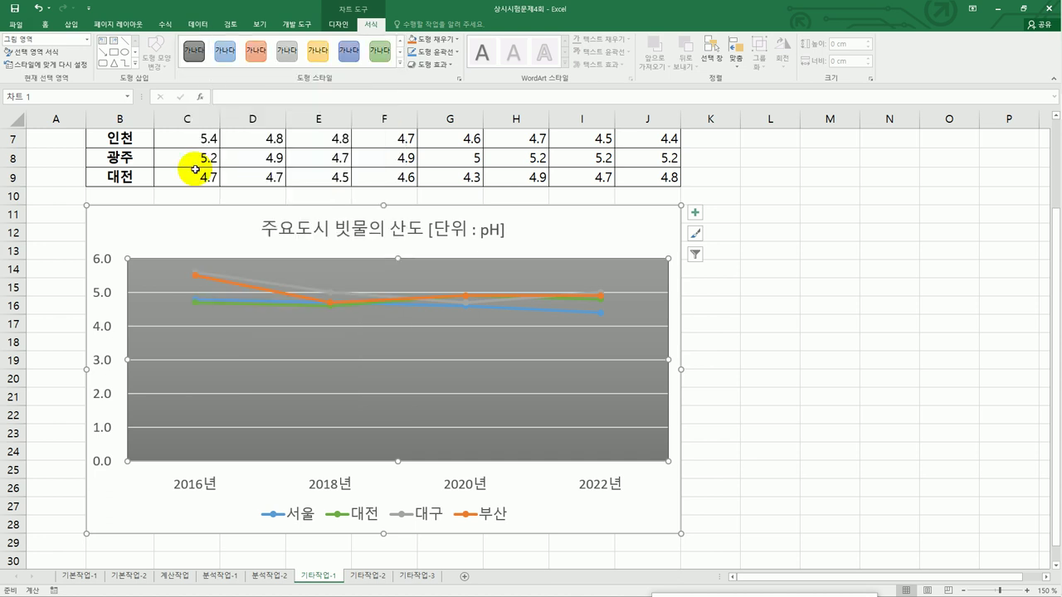
Set the chart's vertical value axis bounds to a minimum of 4 and a maximum of 6
left_click(109, 297)
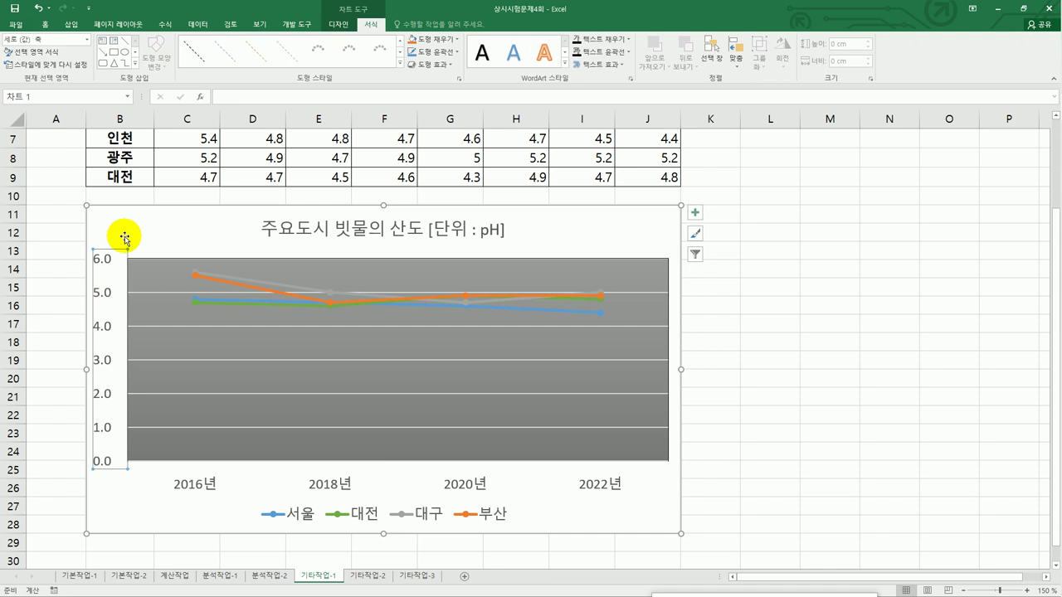
right_click(109, 297)
left_click(179, 409)
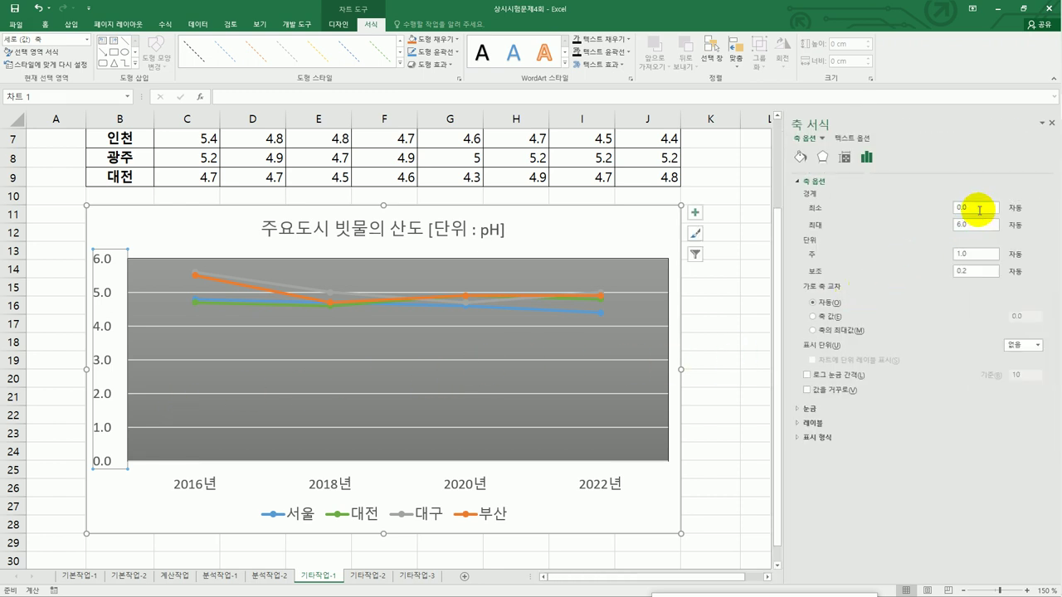
left_click_drag(976, 212, 935, 210)
type("4")
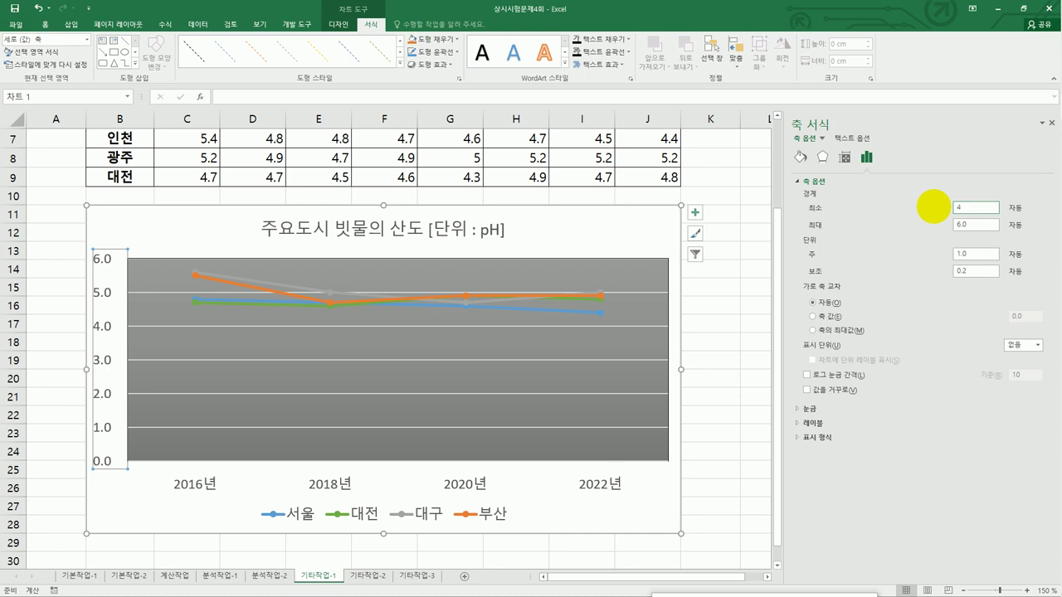
left_click(975, 222)
left_click_drag(974, 222, 940, 225)
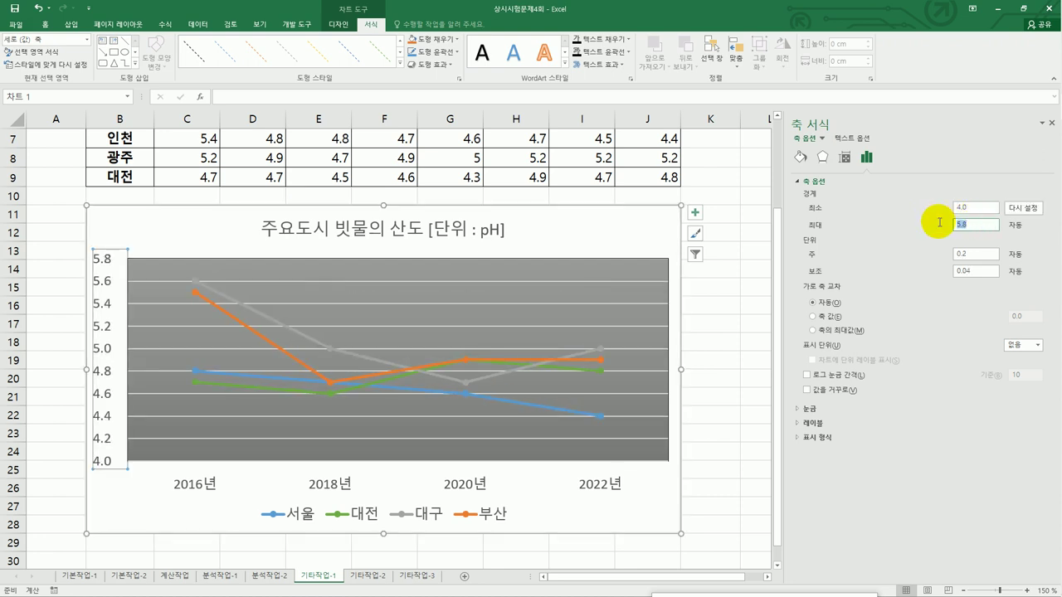
type("6")
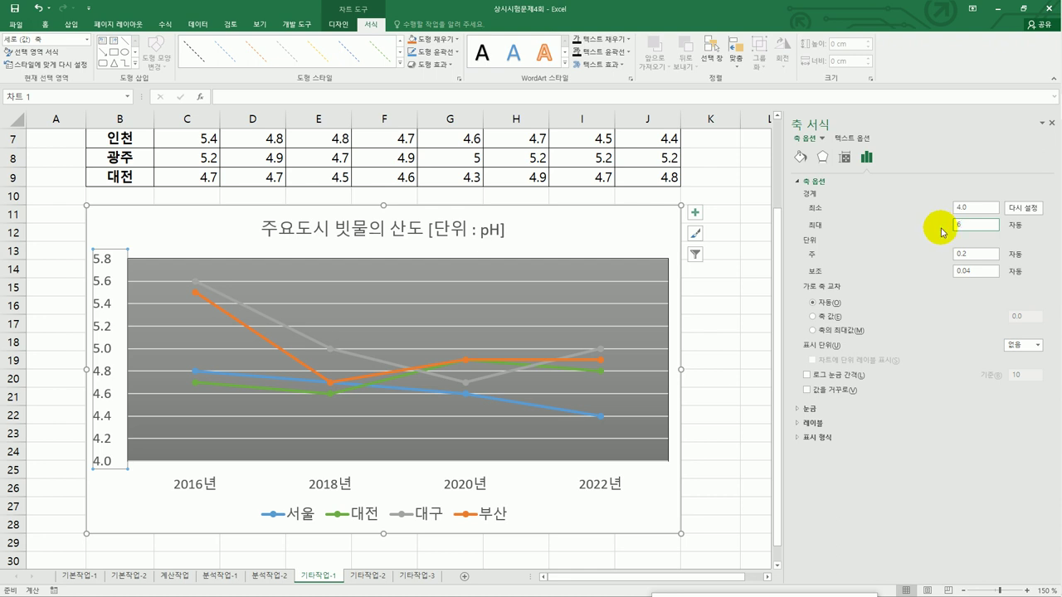
left_click(143, 486)
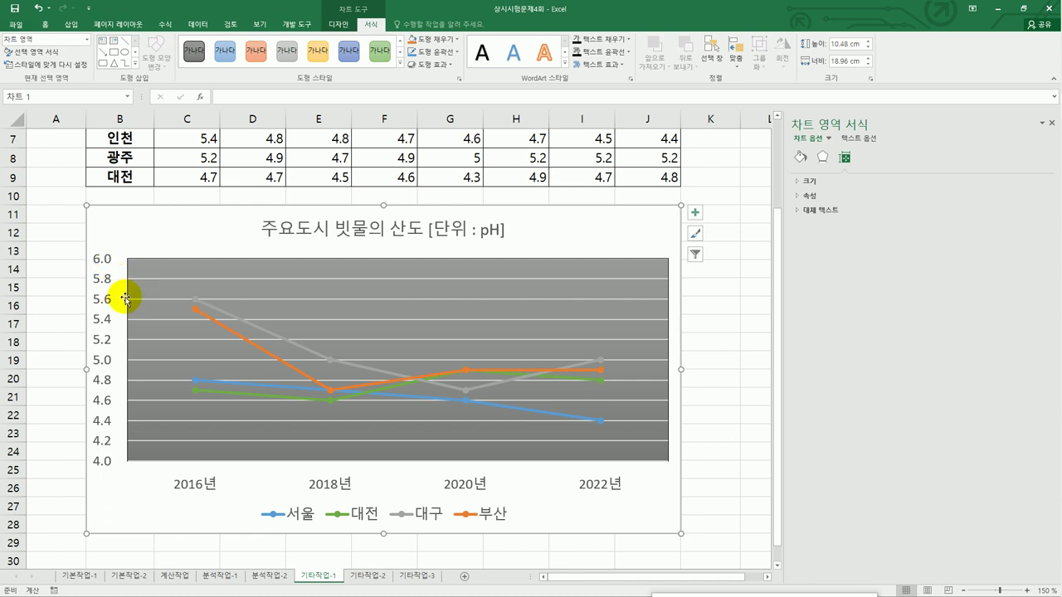
Add primary major vertical gridlines (기본 주 세로) to the chart
left_click(698, 214)
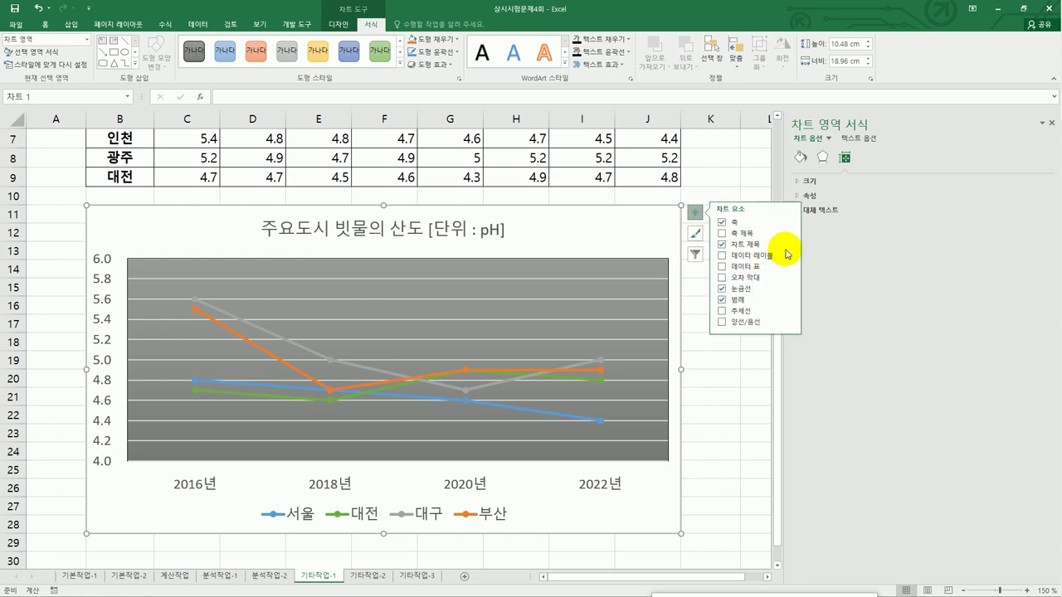
mouse_move(790, 291)
left_click(832, 299)
left_click(832, 301)
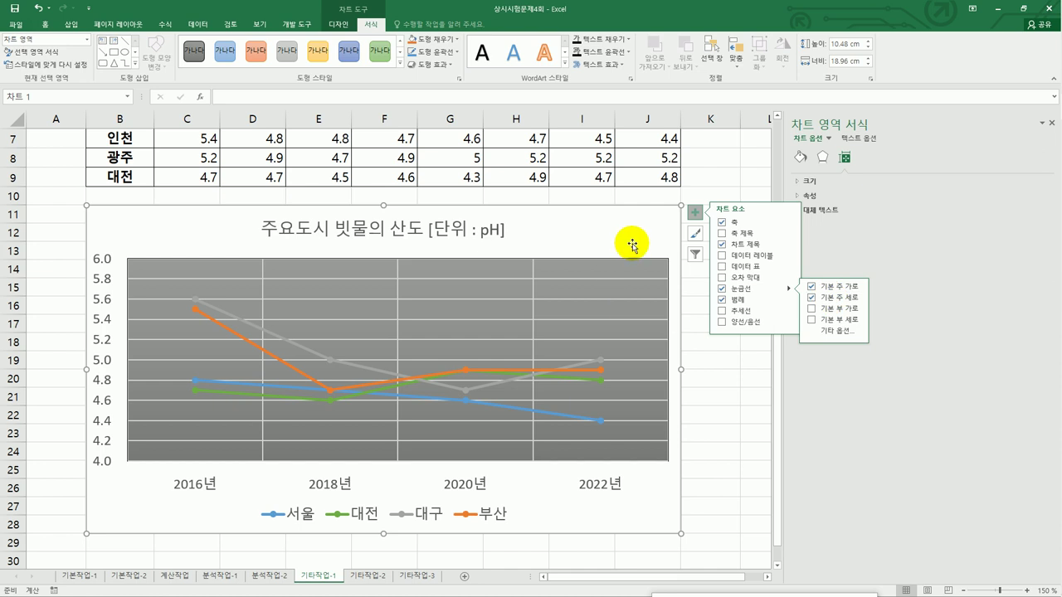
left_click(697, 214)
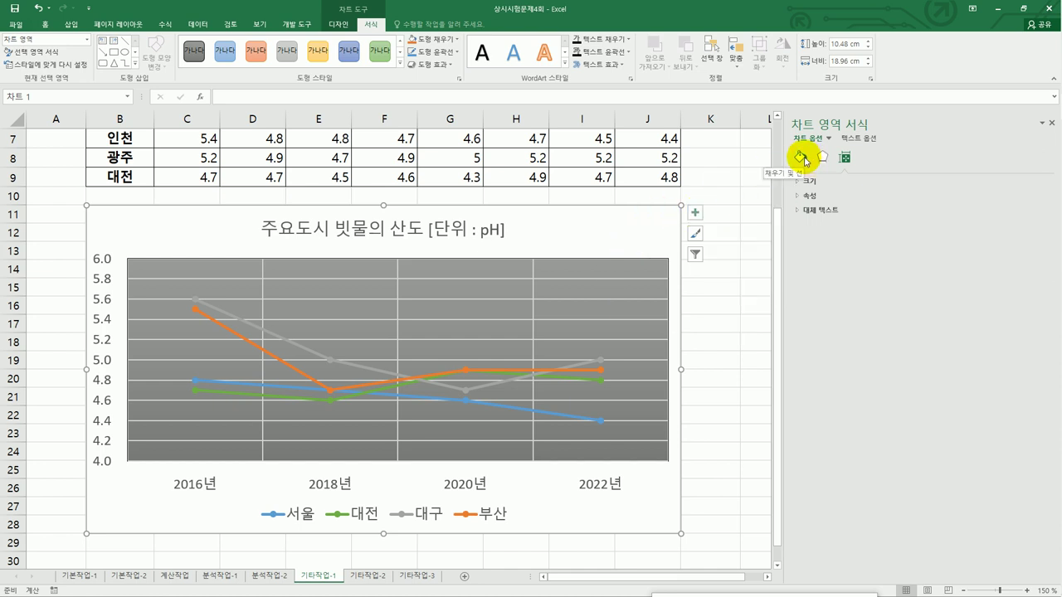
Give the chart area's border rounded corners (둥근 모서리)
left_click(801, 158)
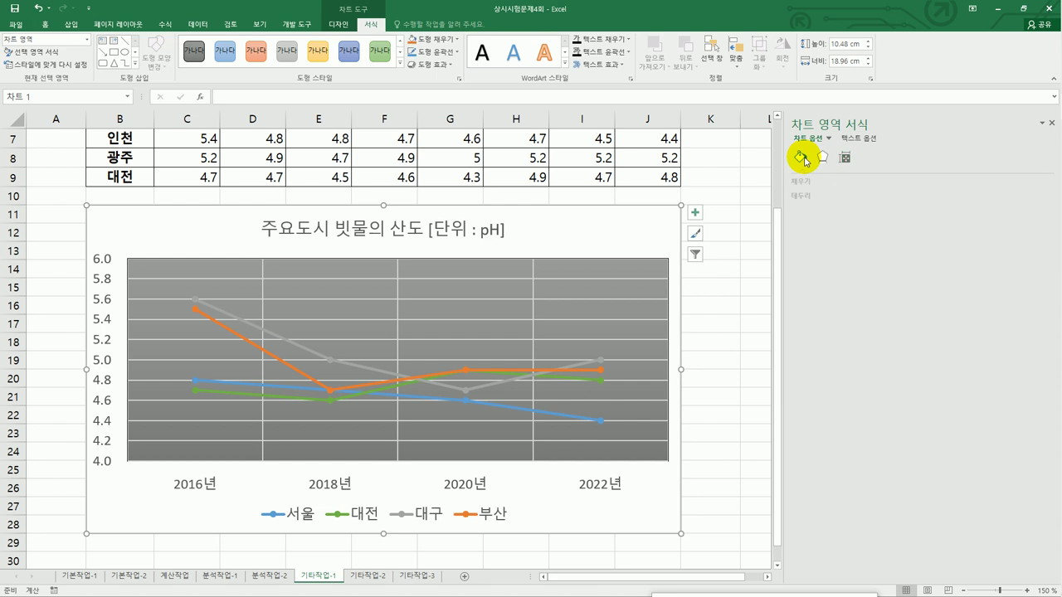
left_click(806, 196)
left_click(825, 461)
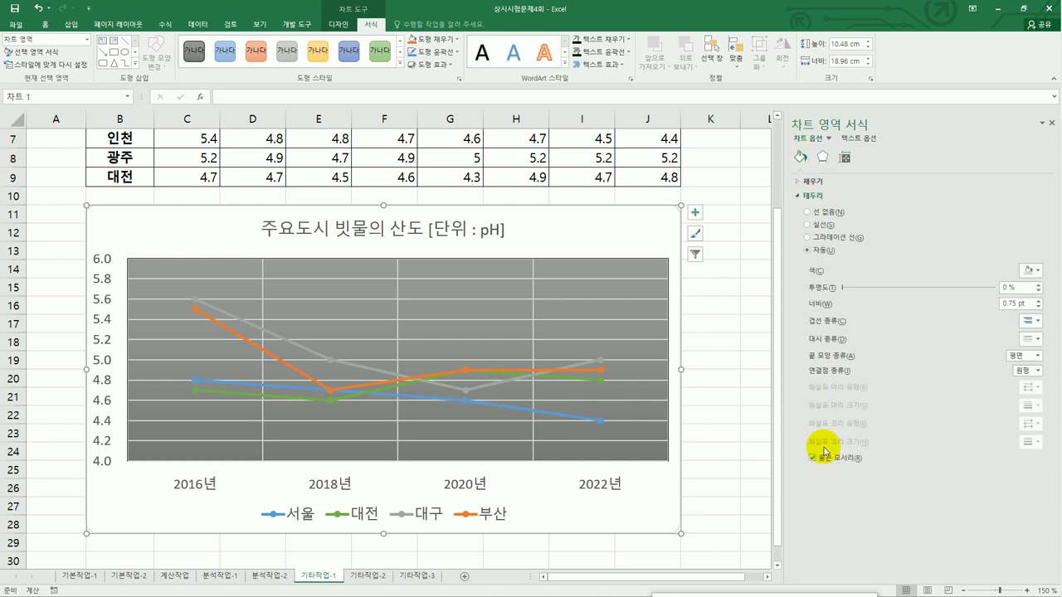
Apply the centred inner (안쪽) shadow preset to the chart area and close the formatting pane
left_click(822, 158)
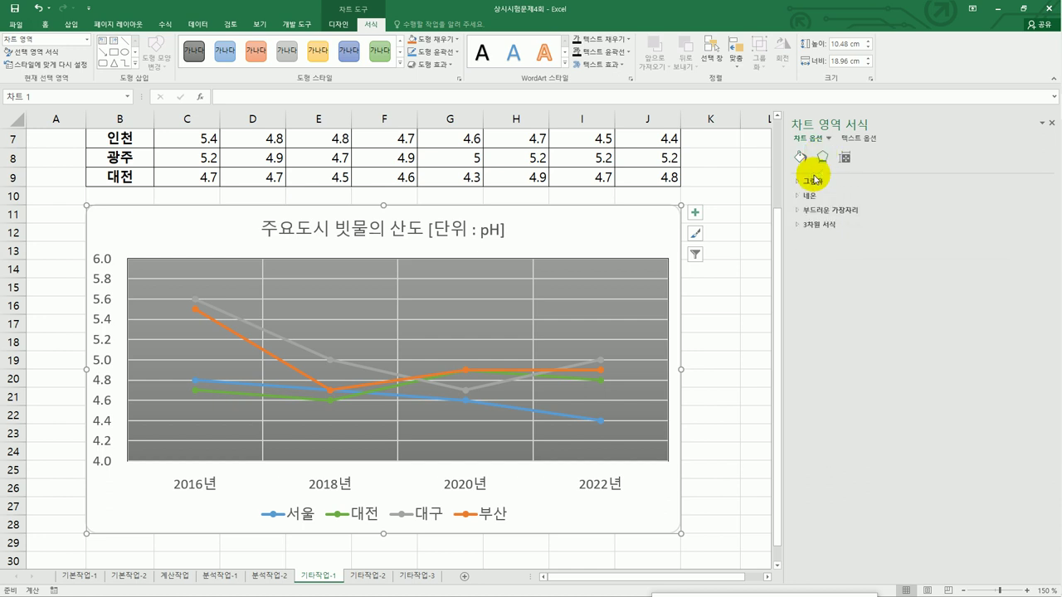
left_click(814, 184)
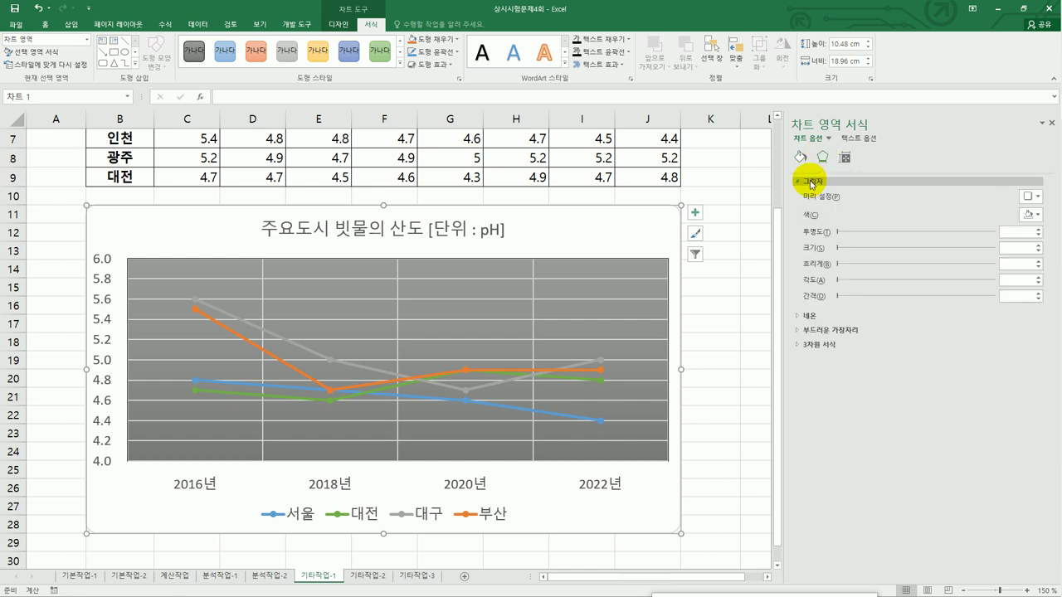
left_click(1039, 199)
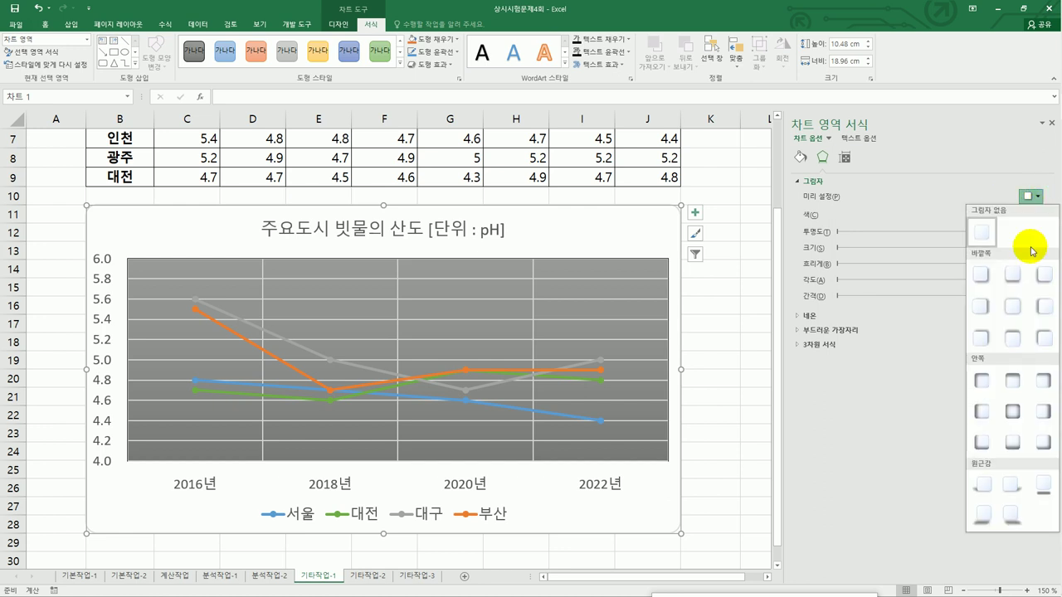
left_click(1009, 412)
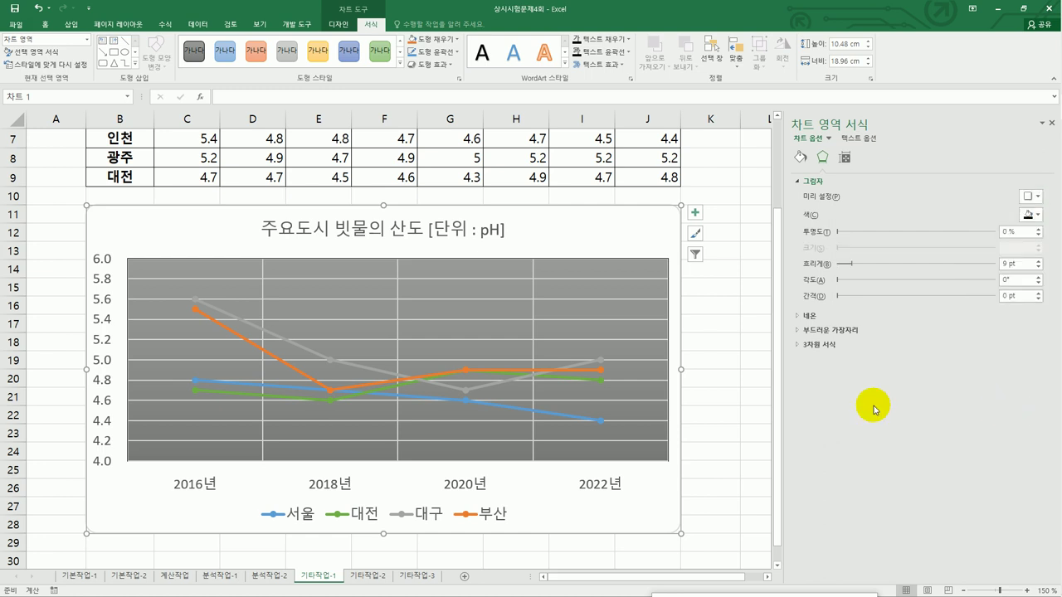
left_click(710, 401)
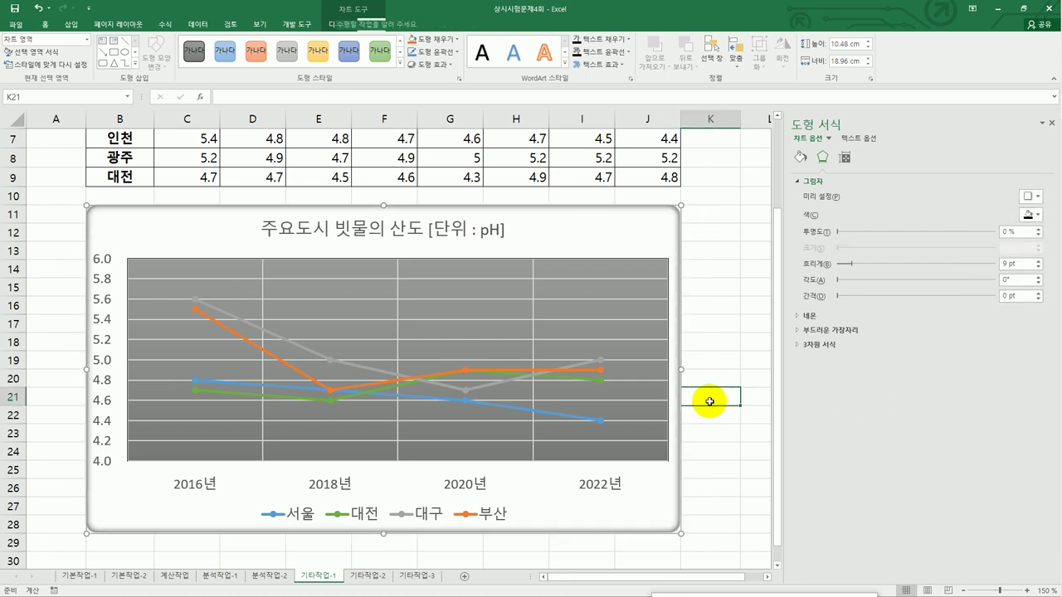
left_click(751, 317)
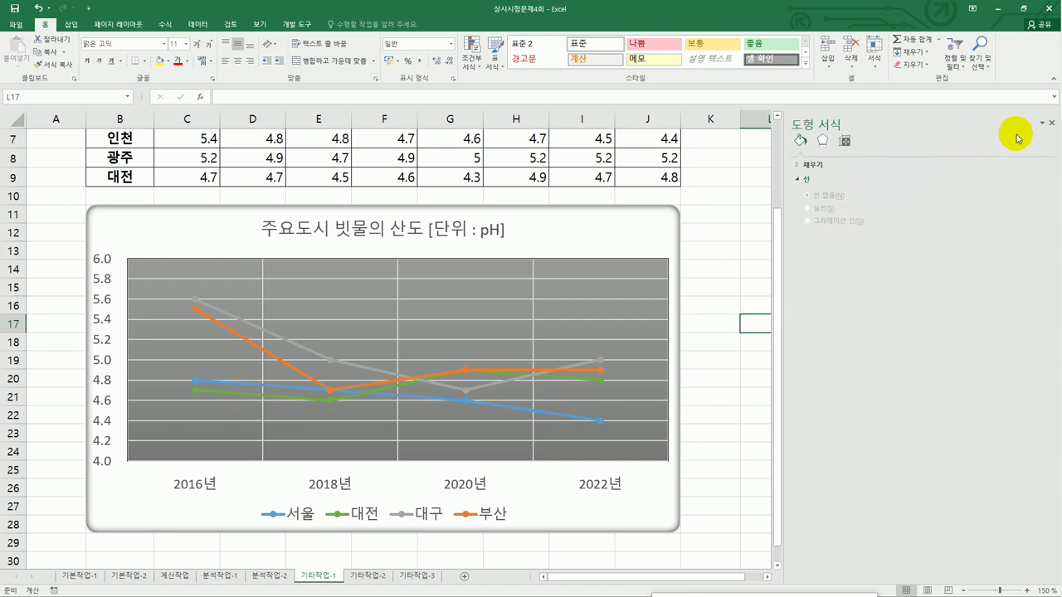
left_click(1051, 122)
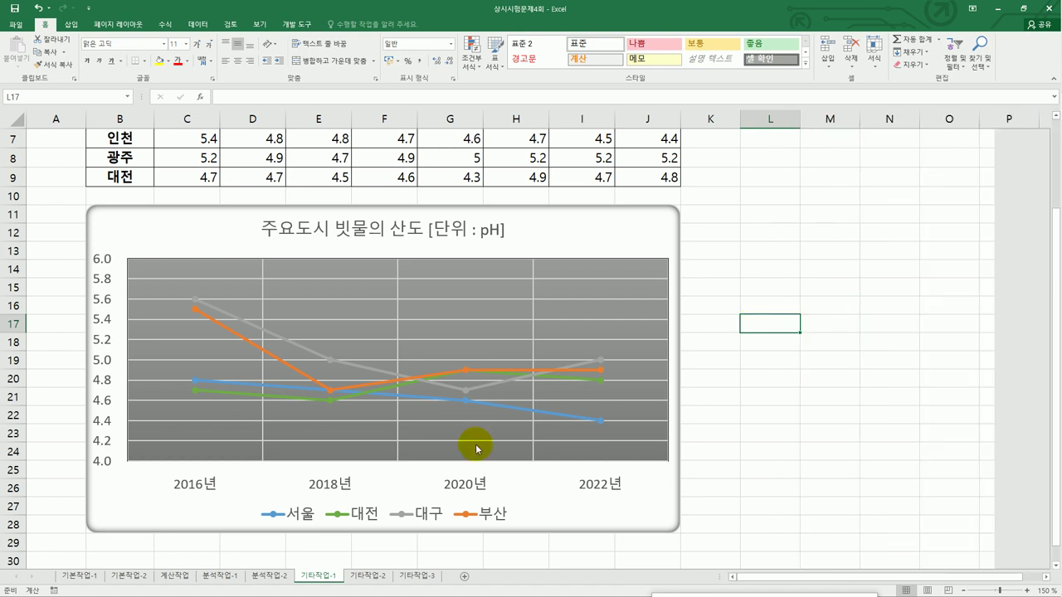
On the 기타작업-2 sheet, insert a form control button covering cells B2:C3
left_click(364, 579)
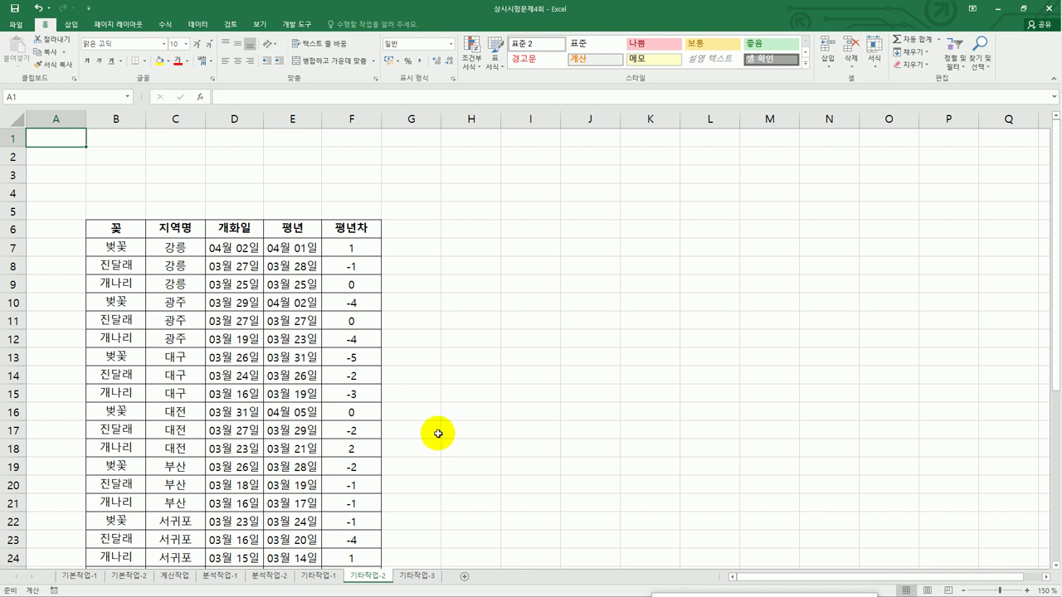
left_click(297, 24)
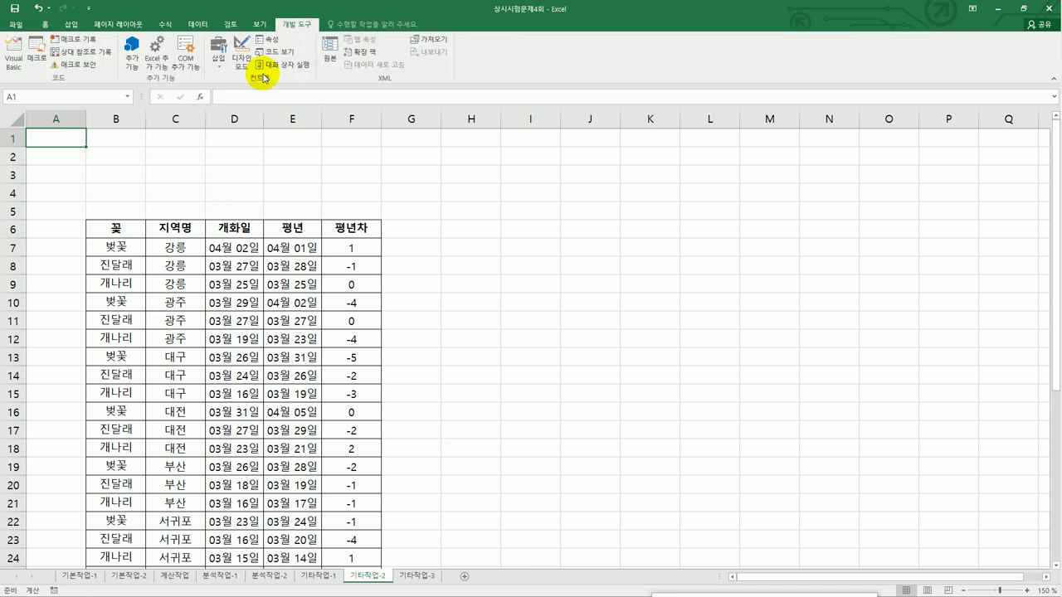
left_click(222, 71)
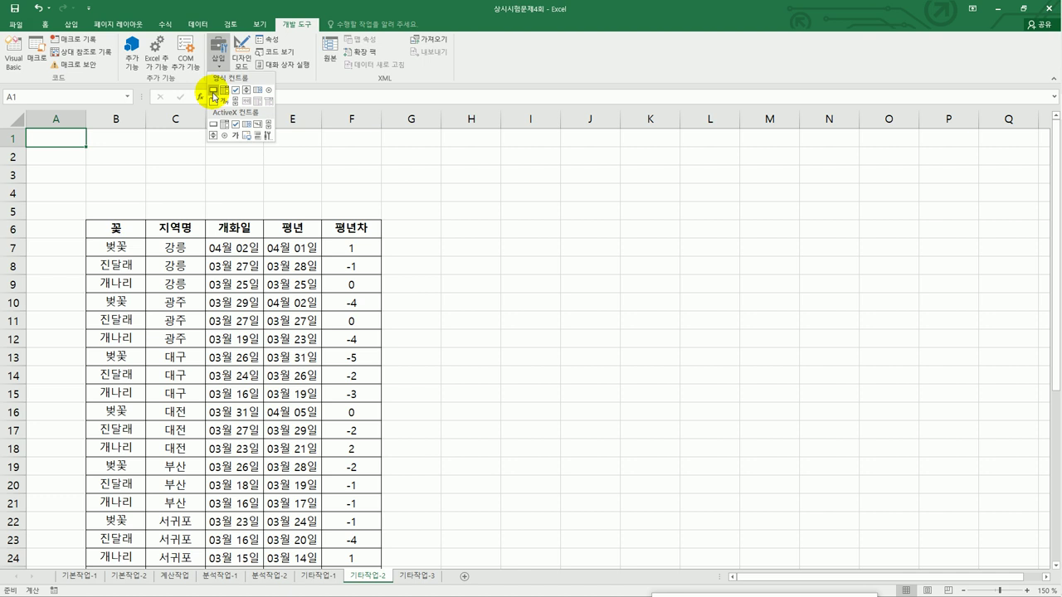
left_click(211, 89)
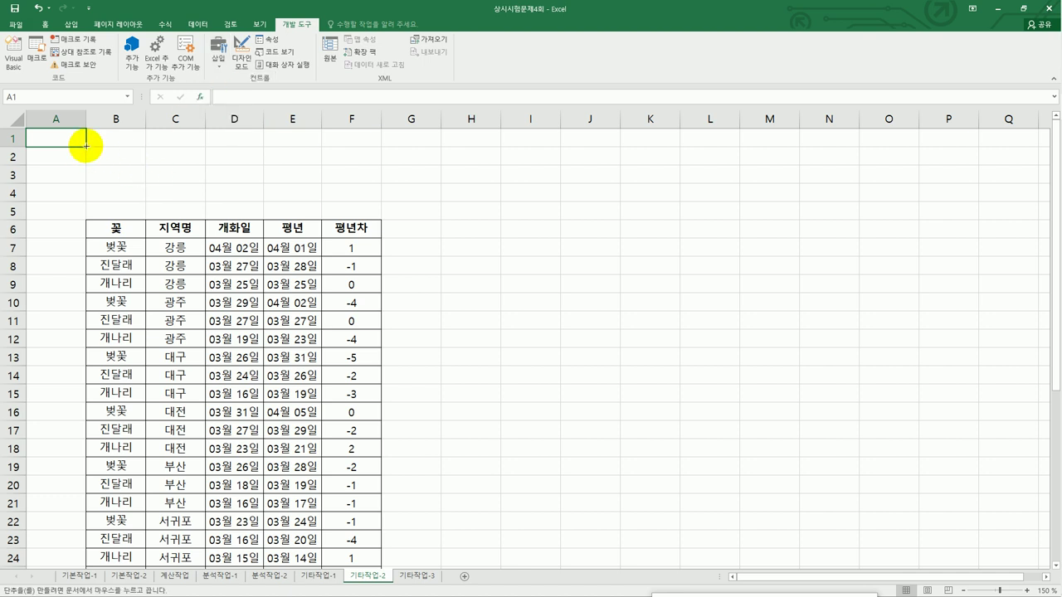
left_click_drag(85, 147, 206, 184)
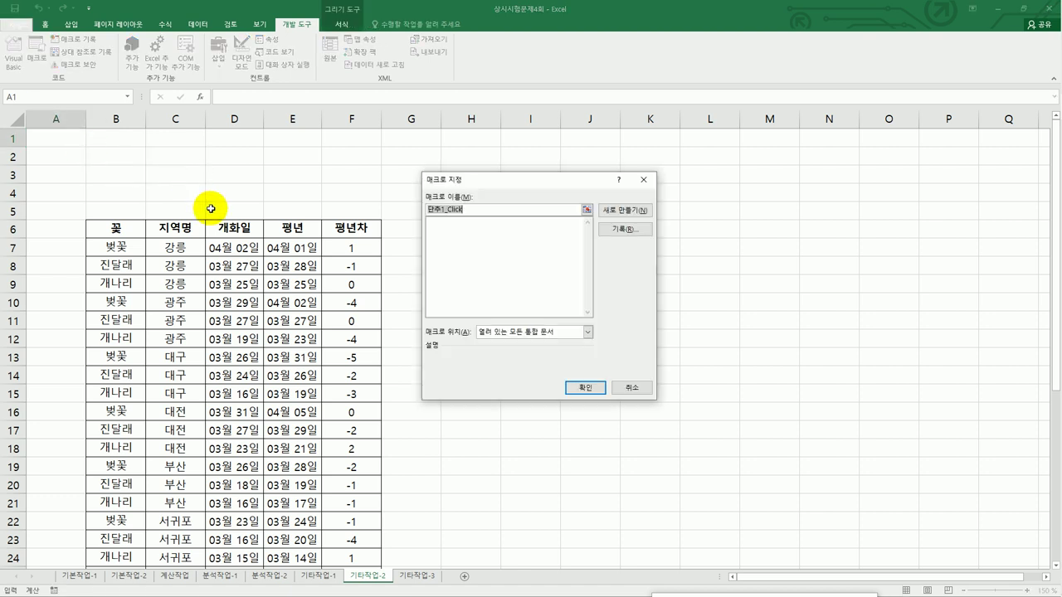
Name the button's macro 서식적용 and start recording it in the current workbook
type("서식적용")
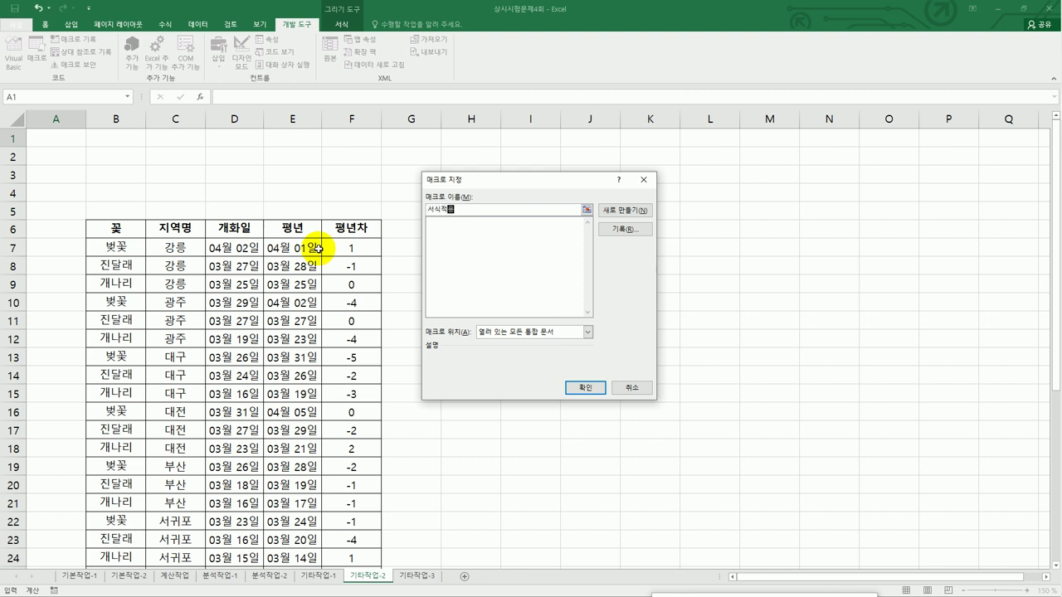
left_click(614, 230)
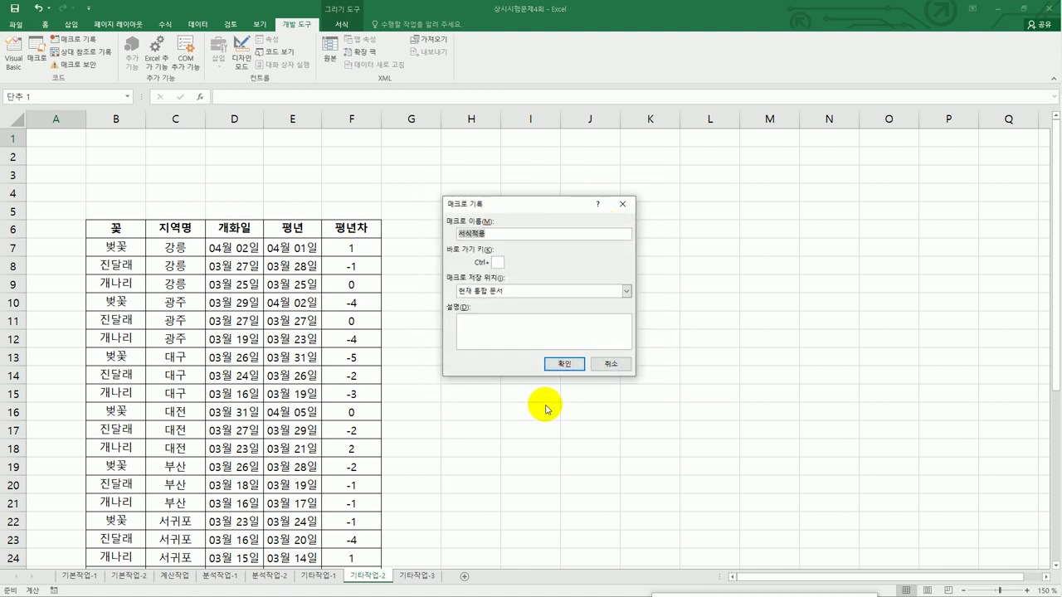
left_click(554, 369)
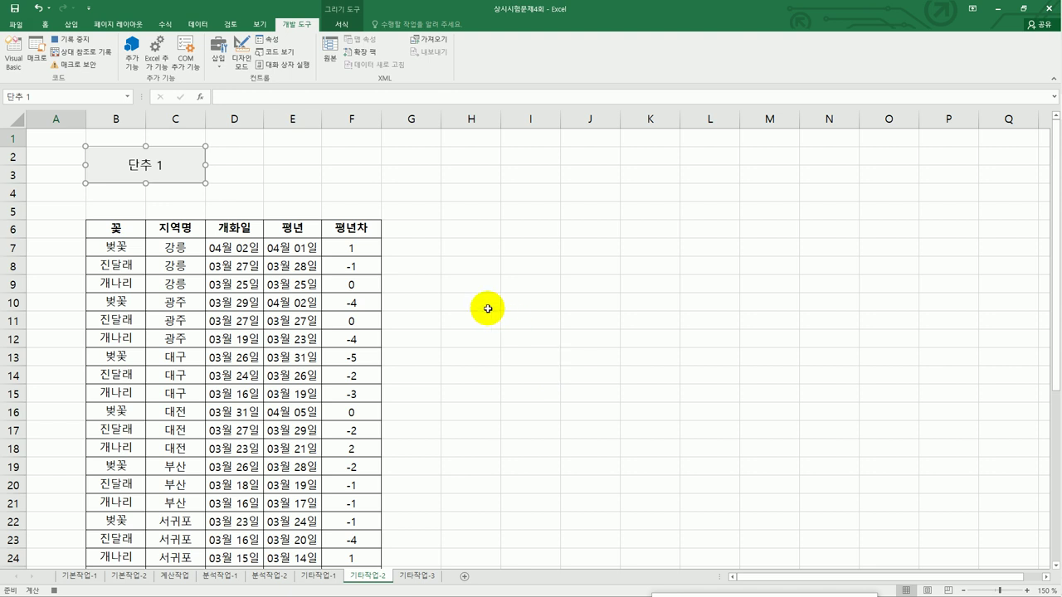
For cells F7:F39, enter the custom (사용자 지정) number format [파랑]0.0;[빨강]0.0 for positive and negative values
left_click(366, 250)
left_click_drag(366, 250, 352, 541)
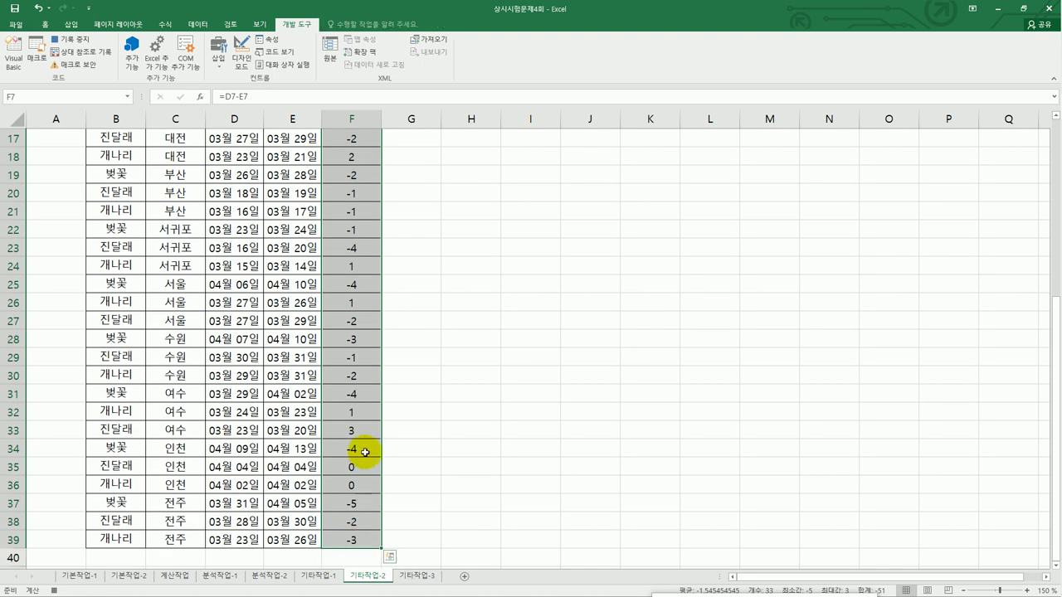
right_click(371, 229)
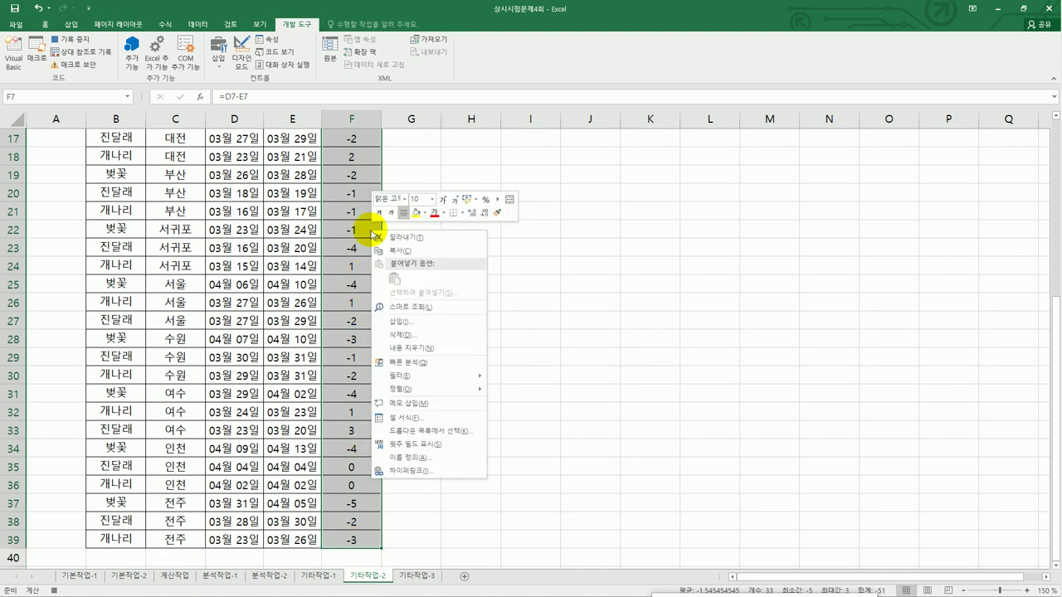
left_click(430, 419)
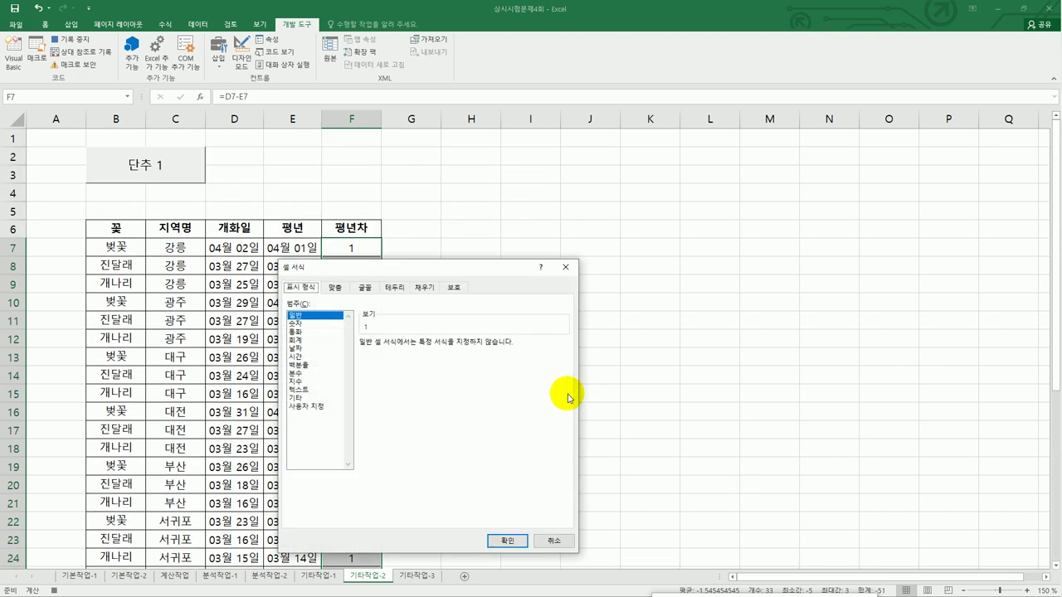
left_click(316, 407)
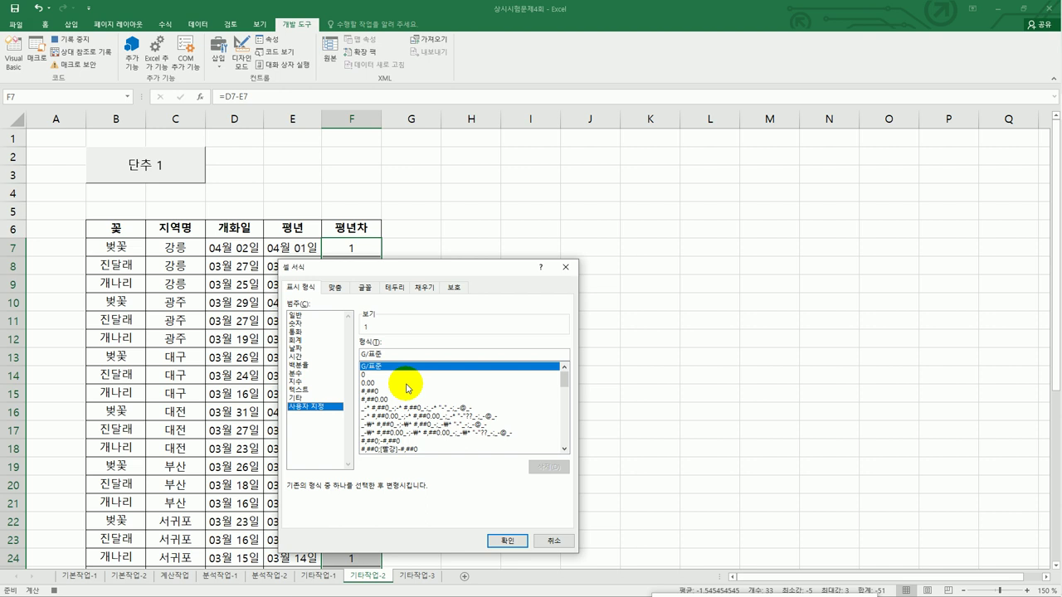
left_click_drag(399, 355, 346, 354)
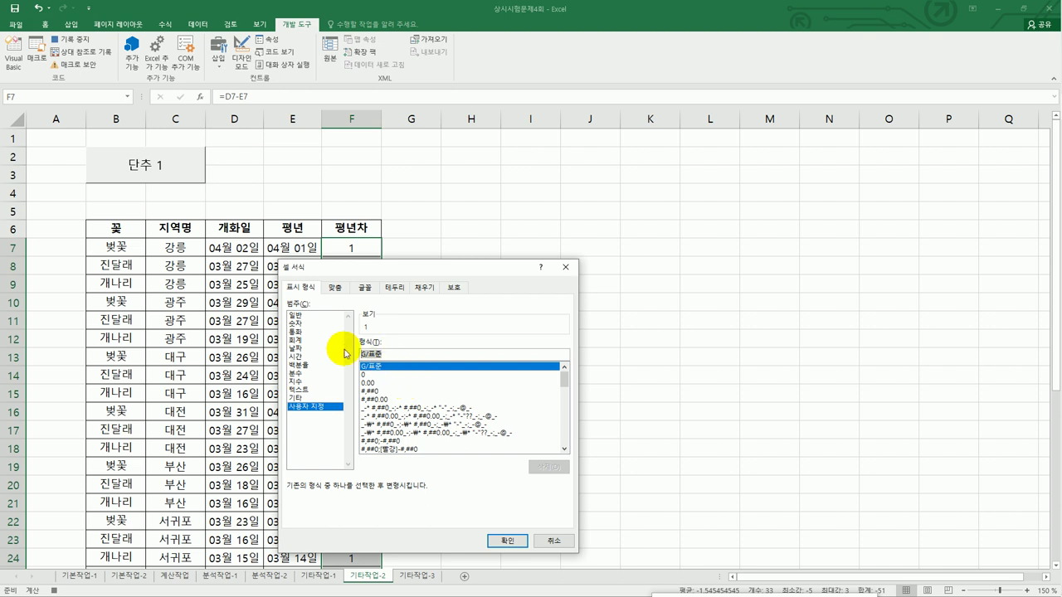
type("[파랑]")
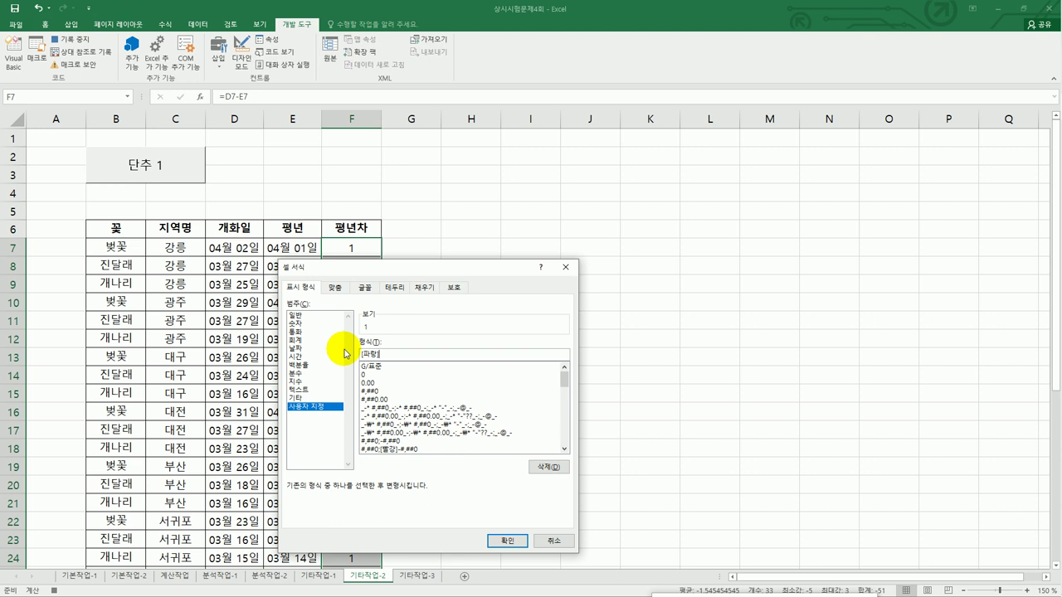
type("0.0")
type(";[빨강]0.0")
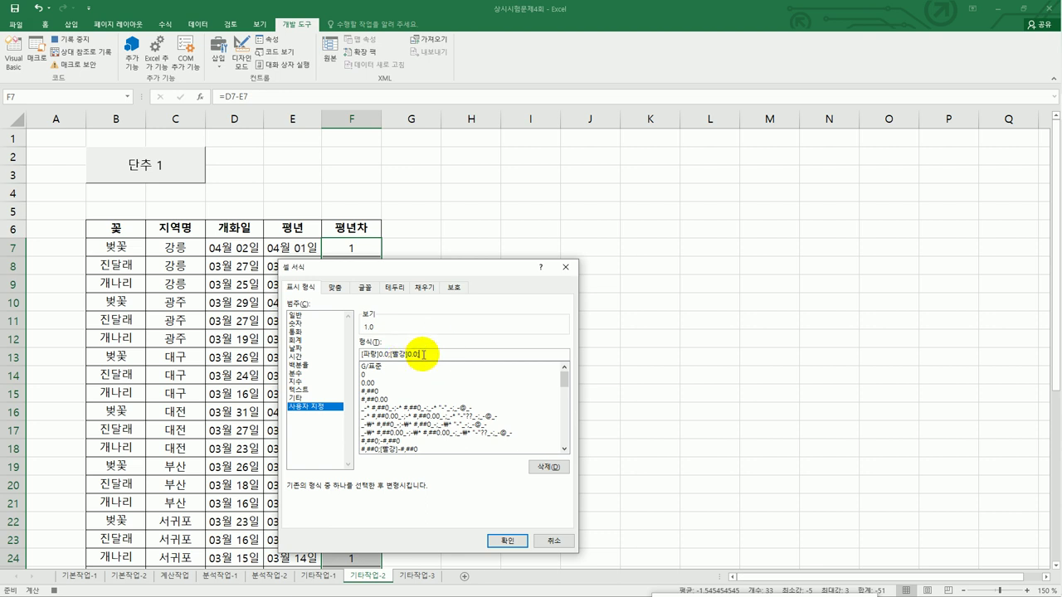
Add "●" as the format code's zero section, apply the format, and stop recording the macro with F7 selected
key("BackSpace")
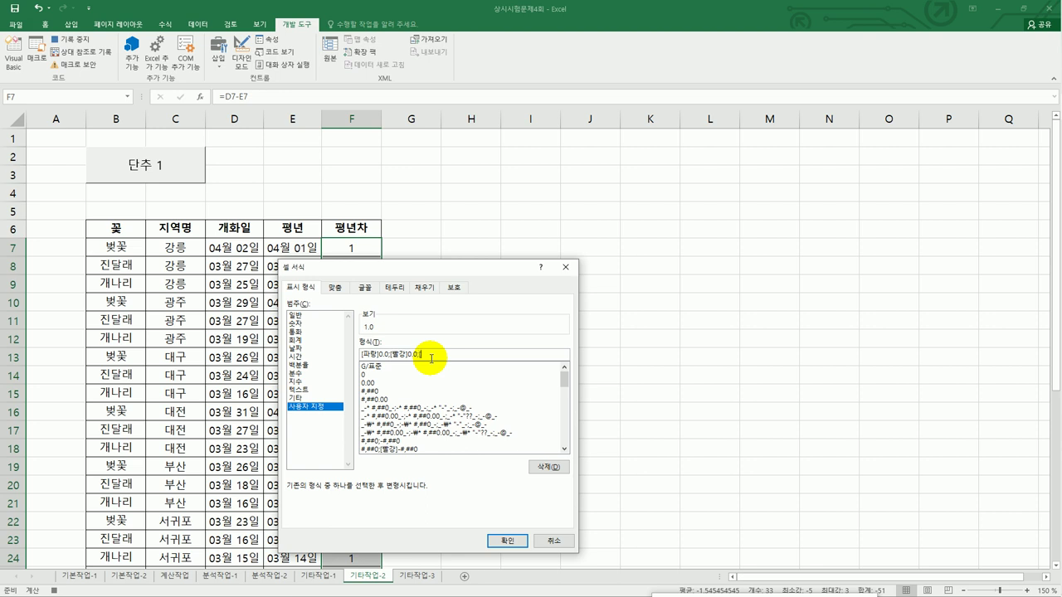
type("검")
type("]")
key("BackSpace")
key("BackSpace")
key("BackSpace")
type("ㅁ")
key("Hangul_Hanja")
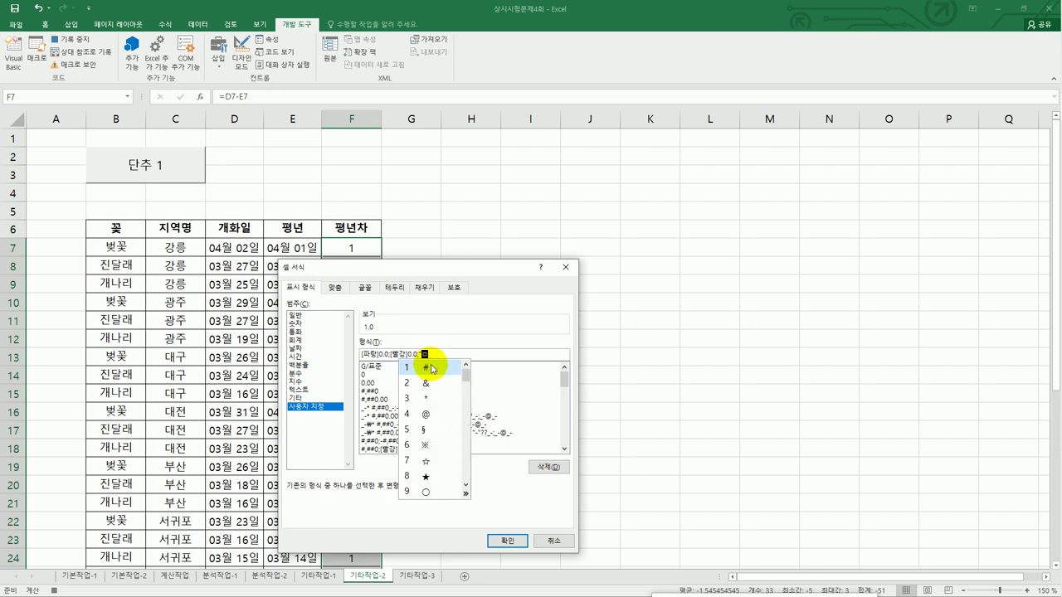
left_click(465, 493)
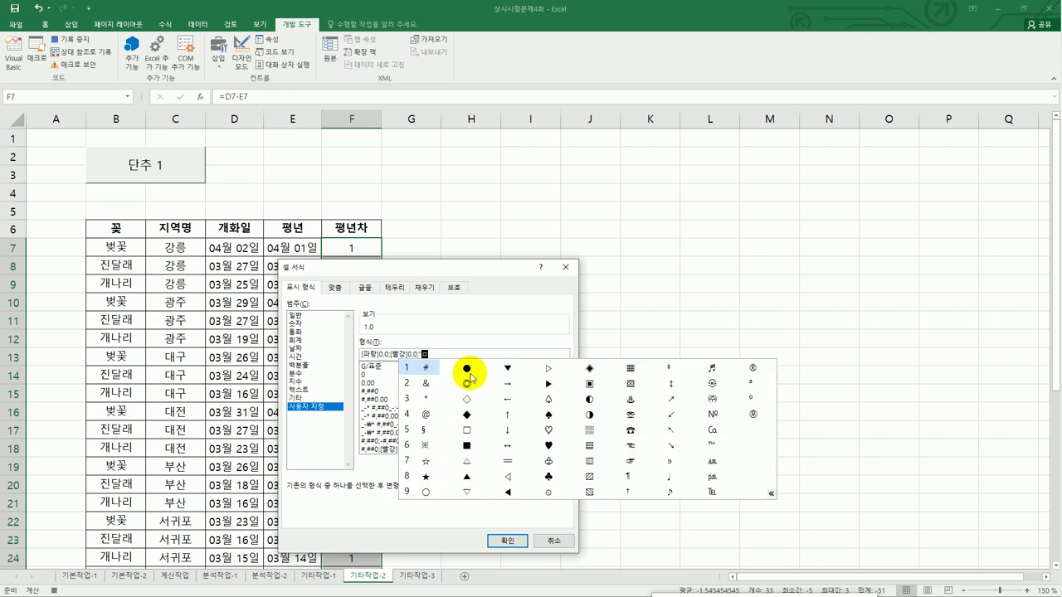
left_click(467, 372)
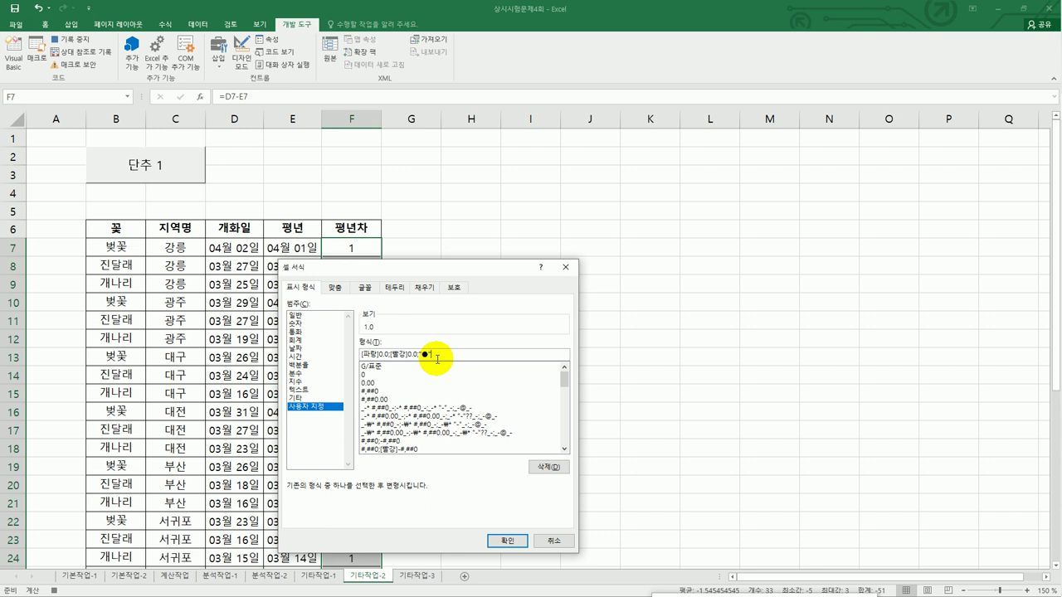
left_click(504, 540)
left_click(367, 249)
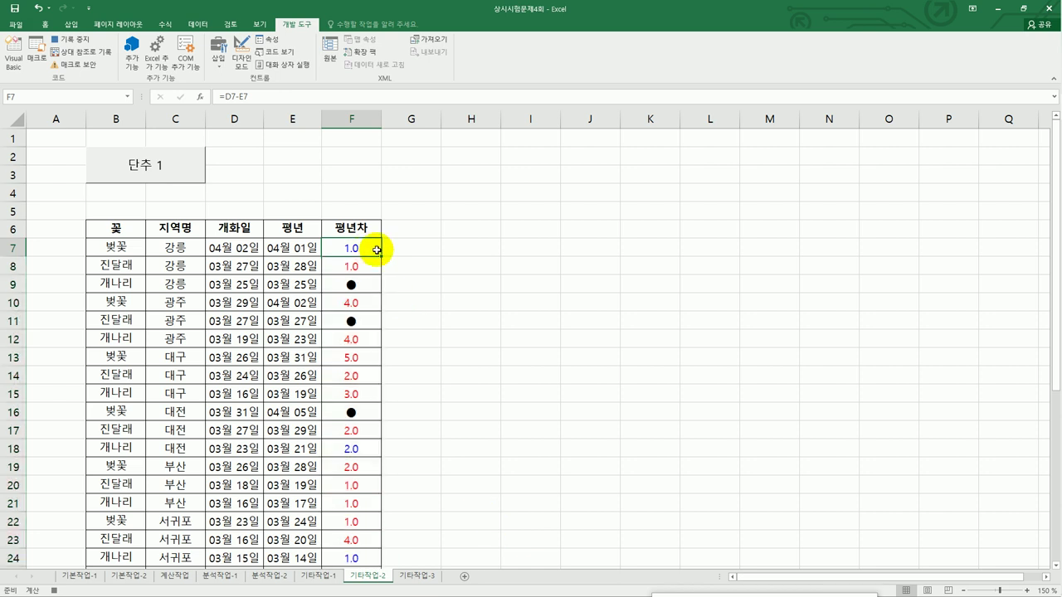
left_click(66, 40)
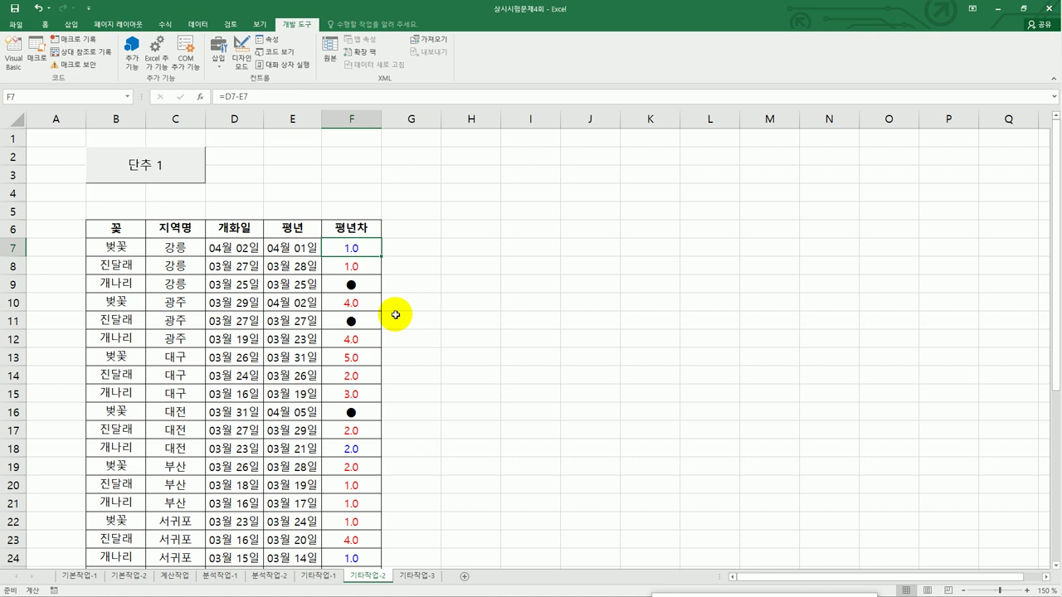
Change the label of the button over B2:C3 to 서식적용
right_click(160, 170)
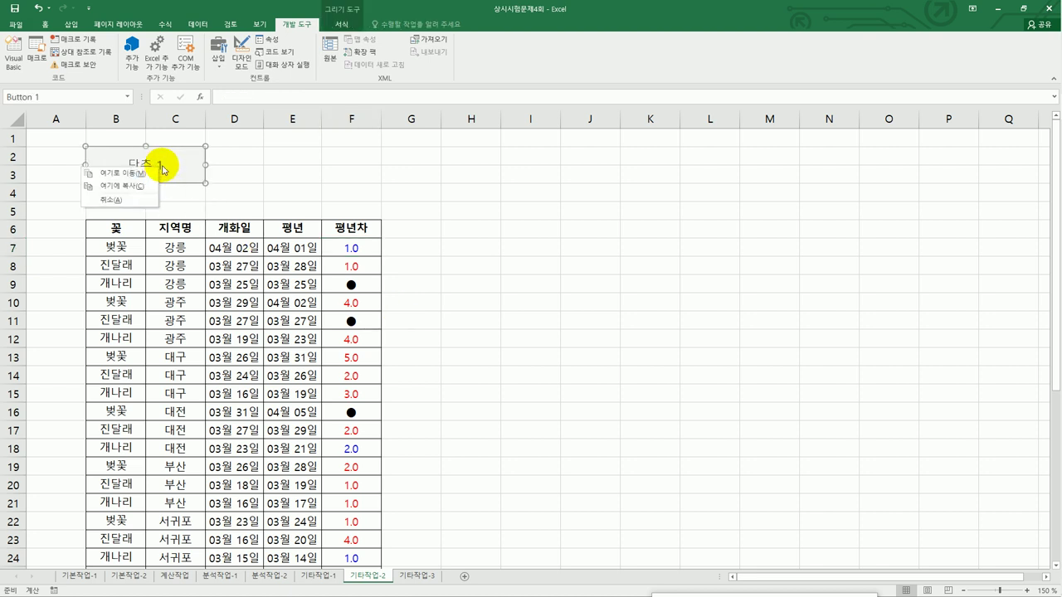
right_click(164, 165)
key("Escape")
right_click(154, 170)
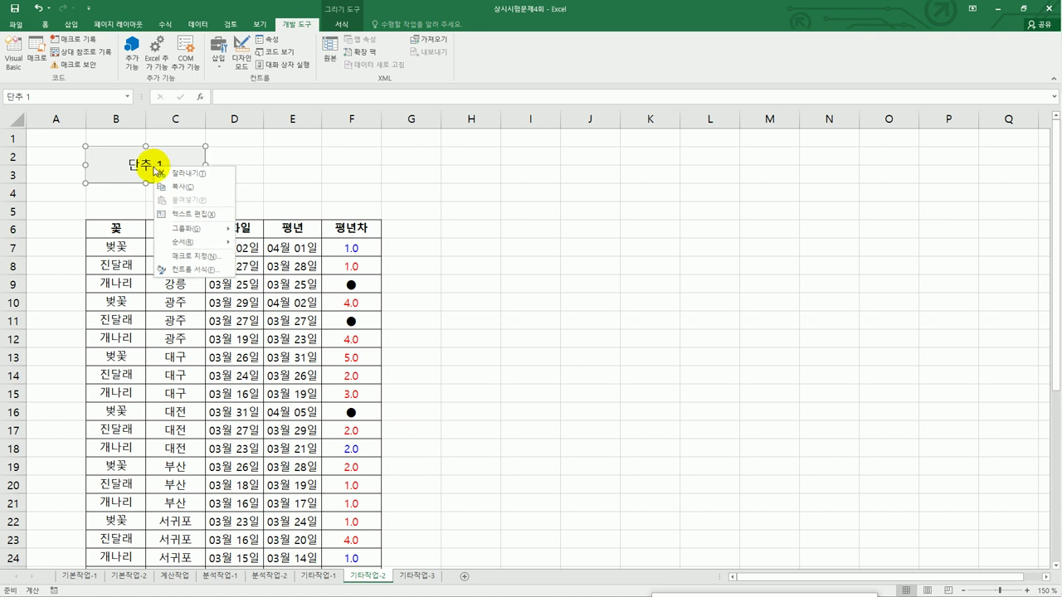
left_click(192, 217)
key("ctrl+a")
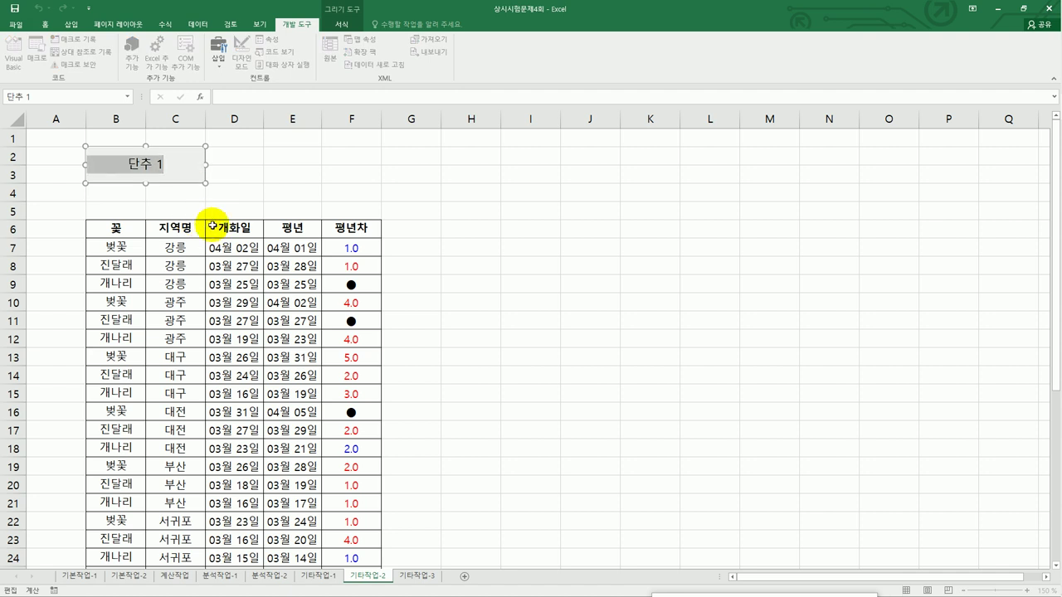
type("서식적용")
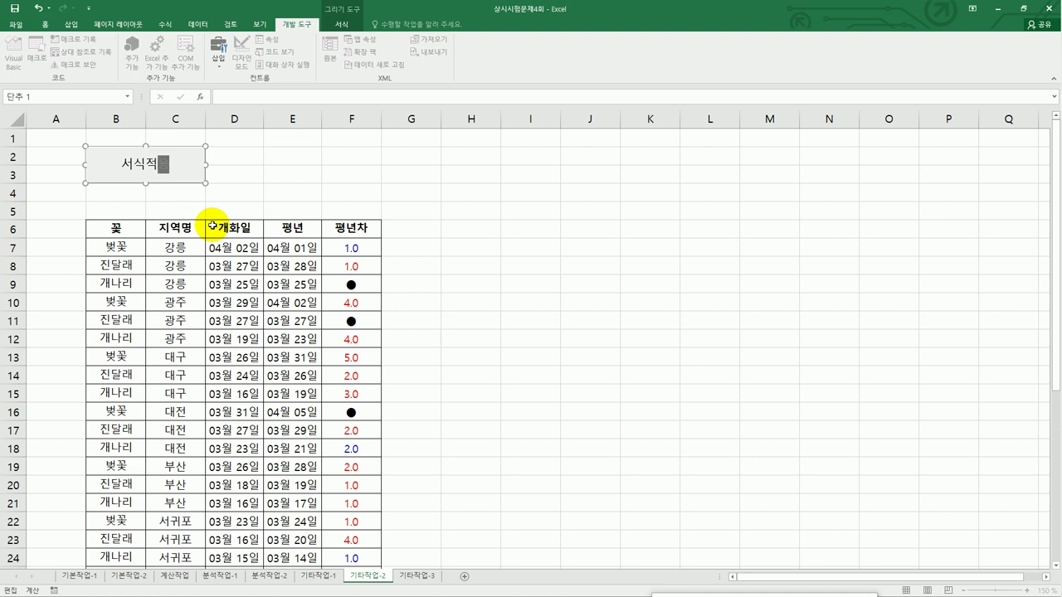
left_click(472, 212)
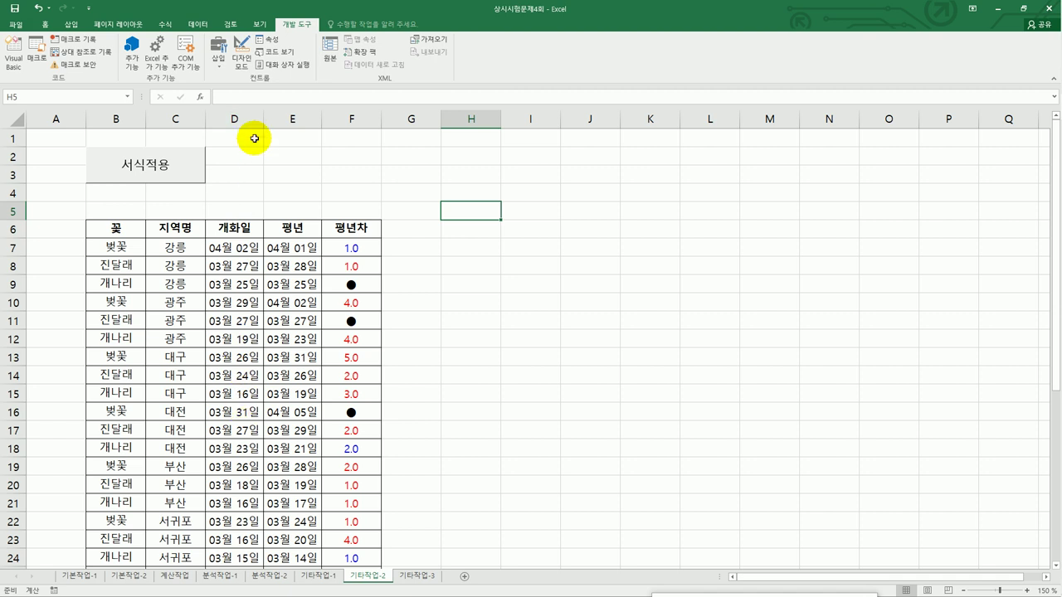
Insert a form control button over E2:F3 and start recording its macro as 서식해제 in the current workbook
left_click(219, 55)
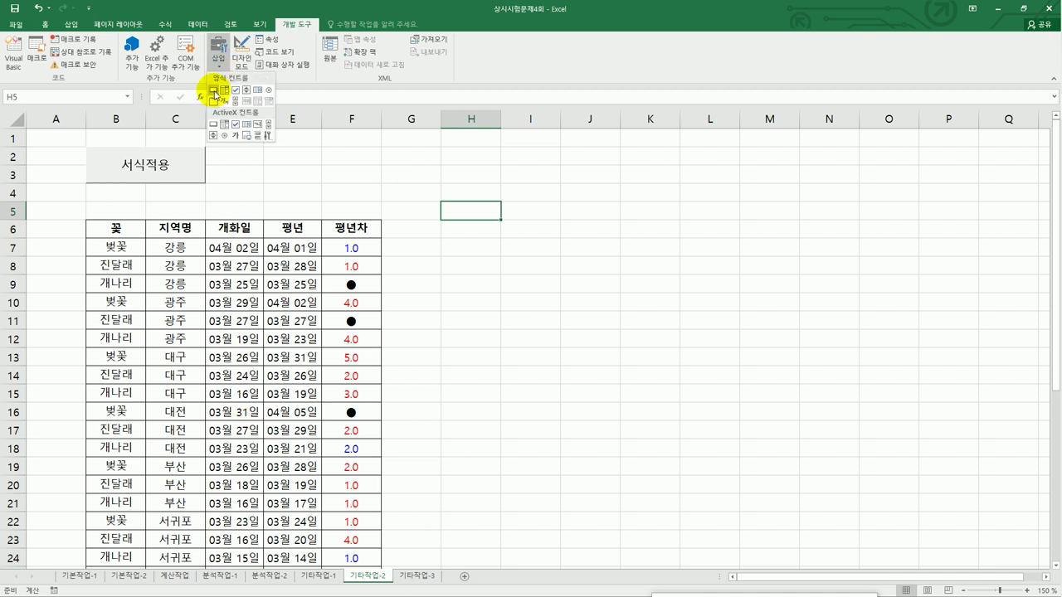
left_click(215, 91)
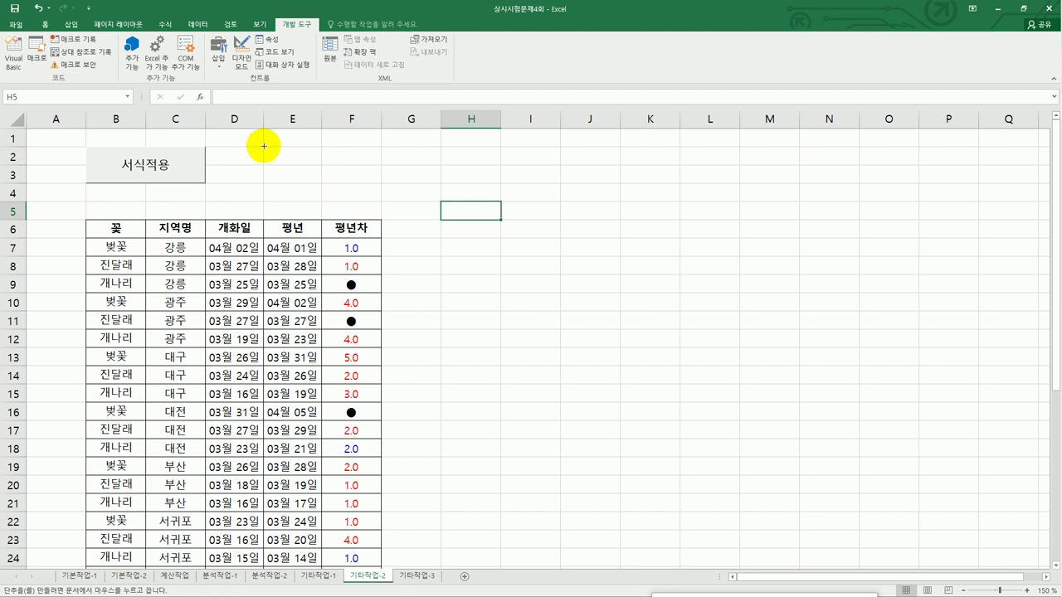
mouse_move(263, 147)
left_mouse_down()
mouse_move(355, 196)
mouse_move(365, 177)
left_mouse_up()
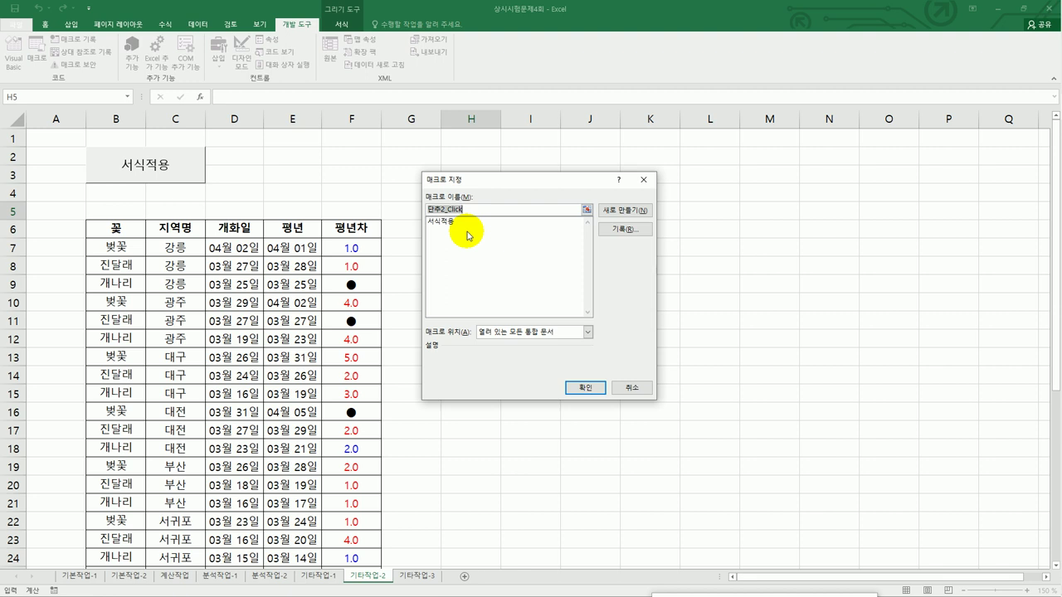
type("서식적")
left_click(603, 230)
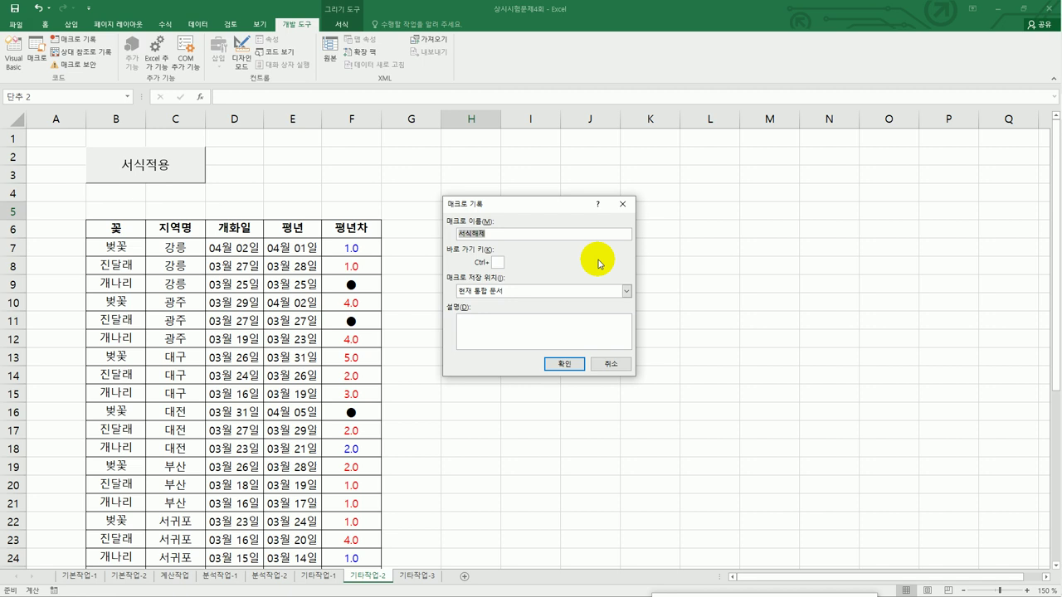
left_click(563, 366)
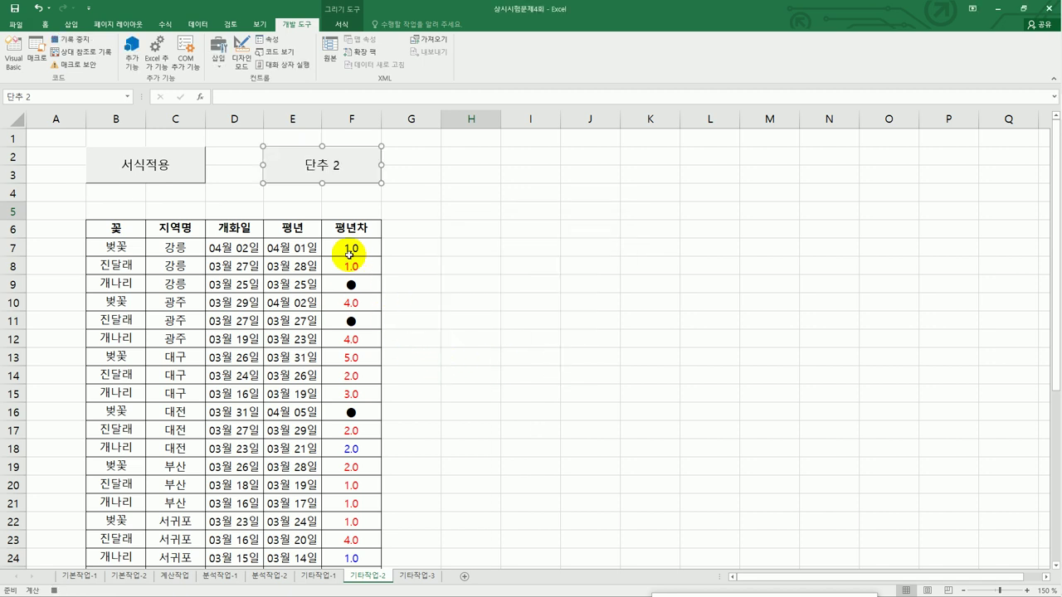
Set cells F7:F39 to the general (일반) number format and stop recording the macro with F7 selected
left_click_drag(351, 247, 350, 540)
scroll(361, 483, "up", 5)
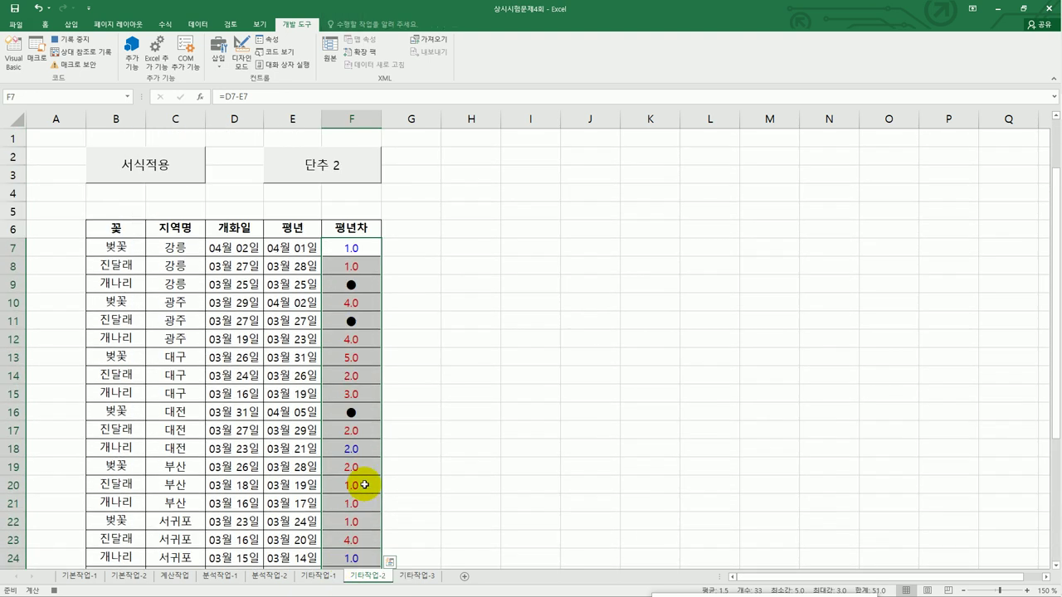
right_click(359, 244)
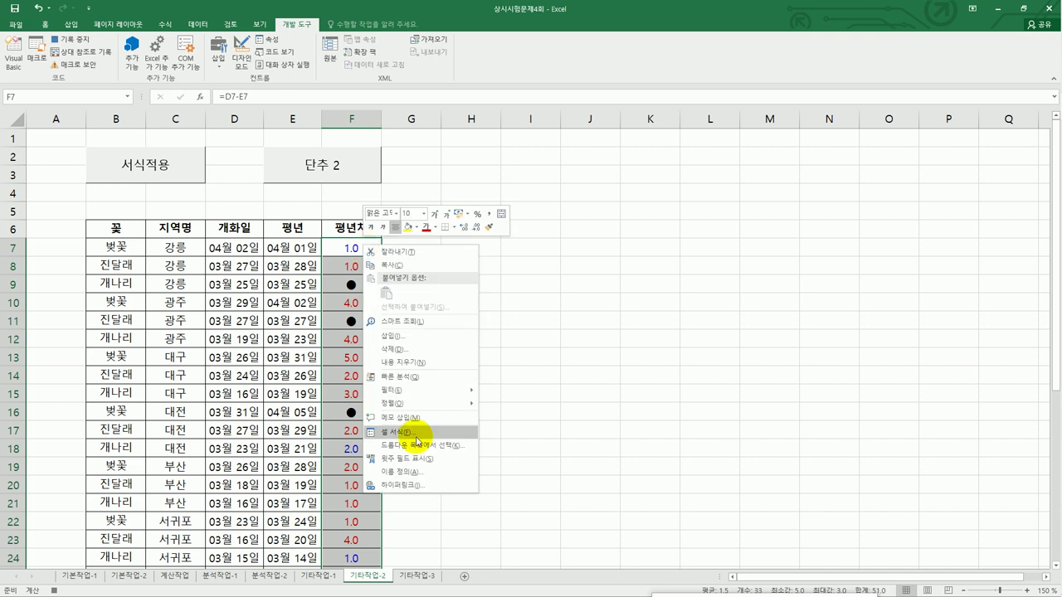
left_click(418, 438)
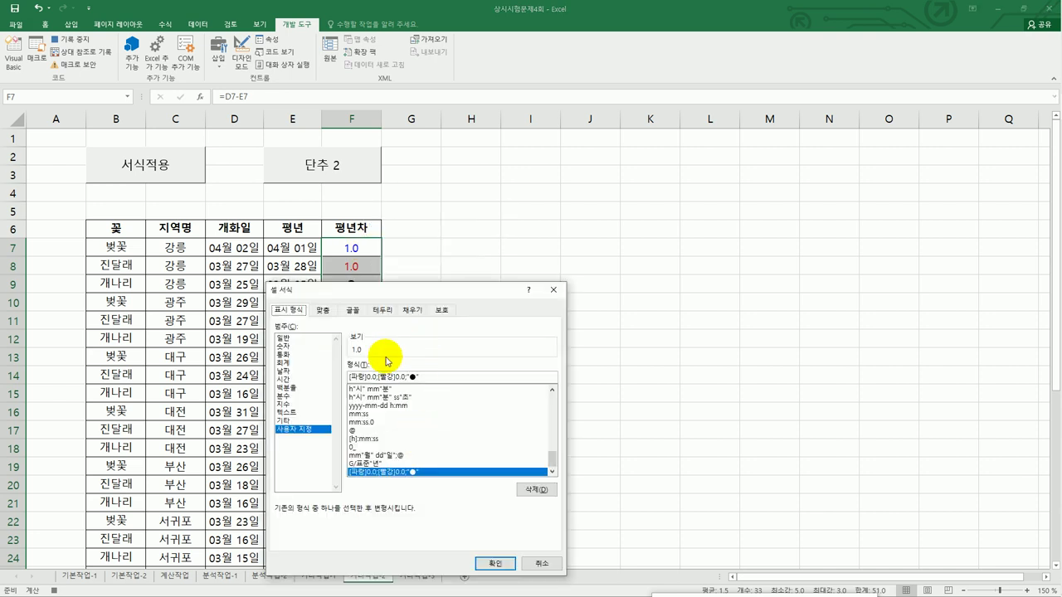
left_click_drag(393, 288, 553, 198)
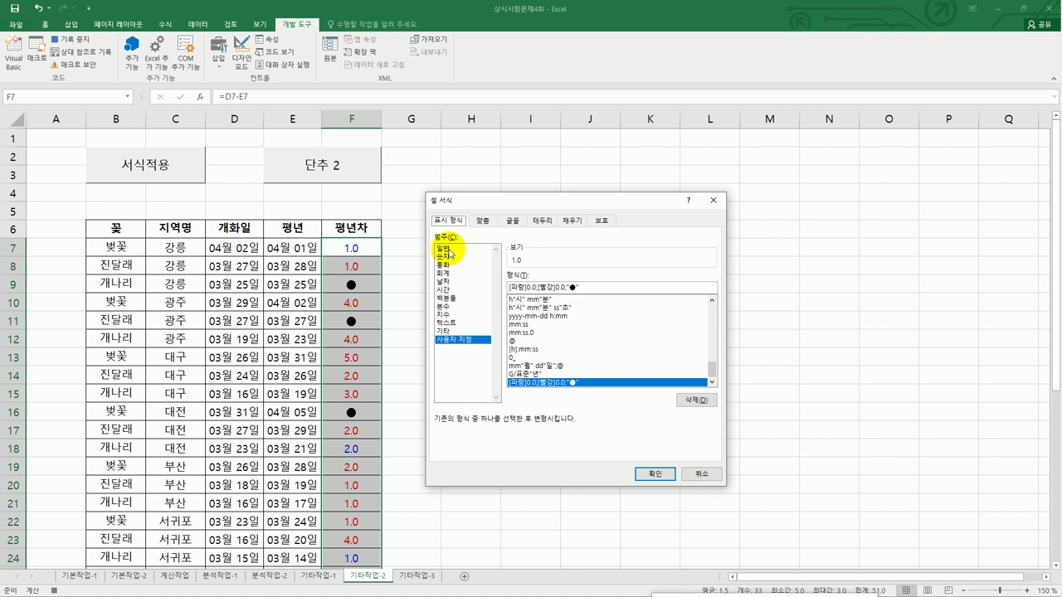
left_click(447, 249)
left_click(651, 474)
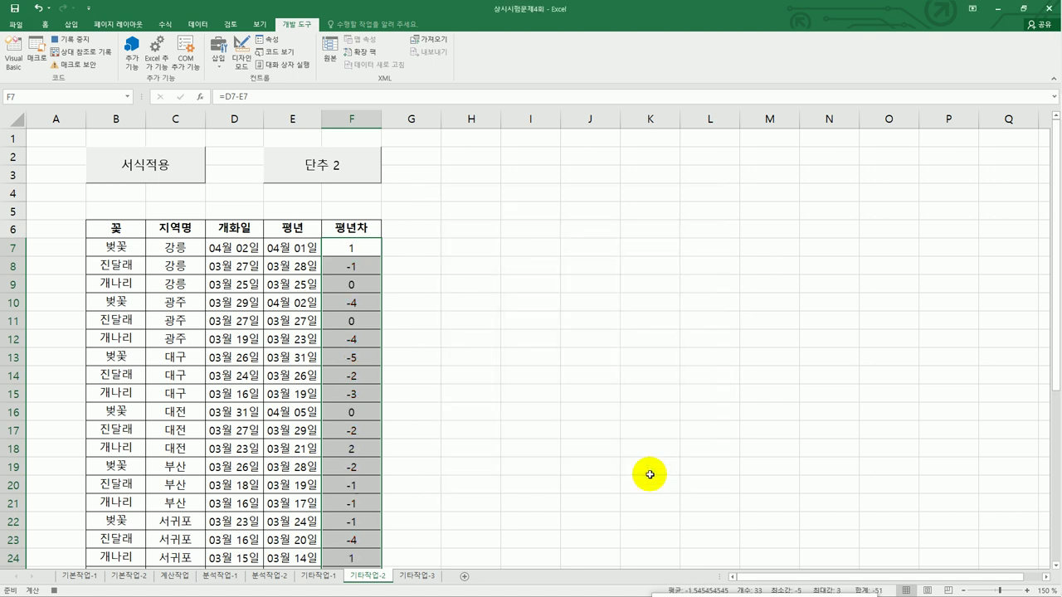
left_click(366, 252)
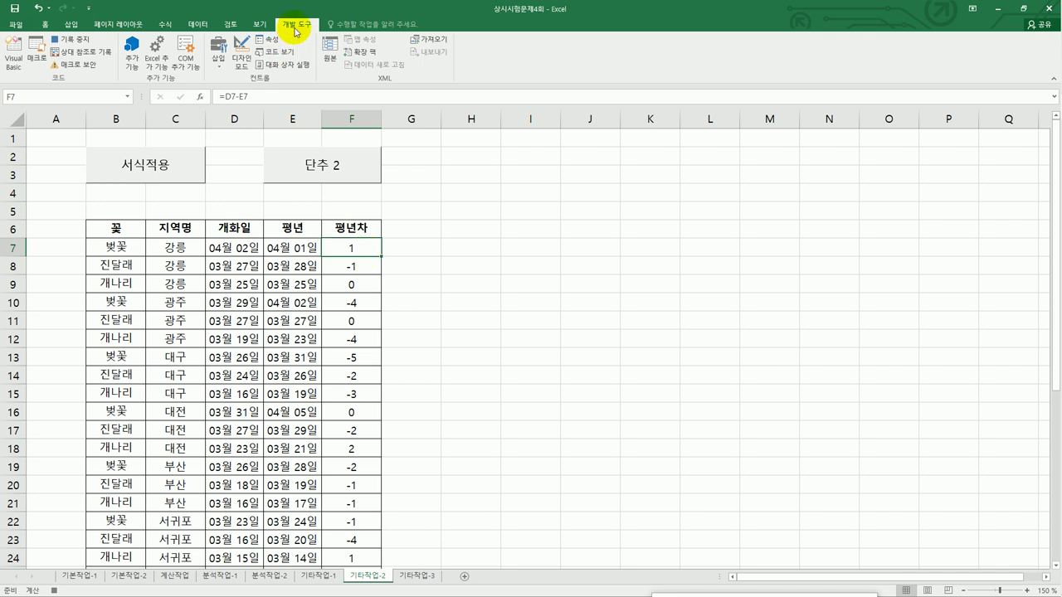
left_click(68, 43)
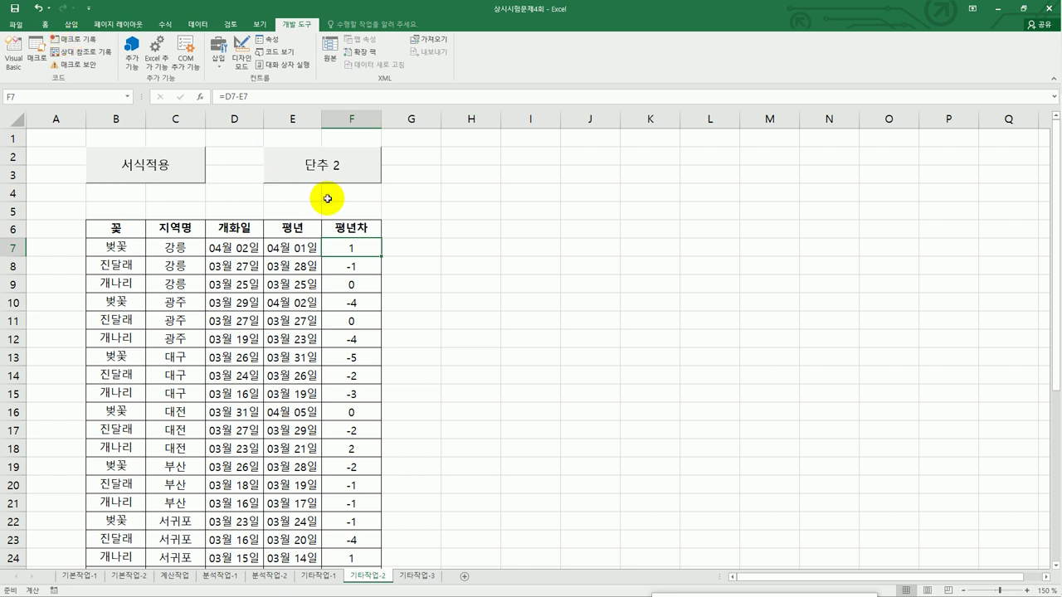
Change the label of the button over E2:F3 to 서식해제
right_click(322, 174)
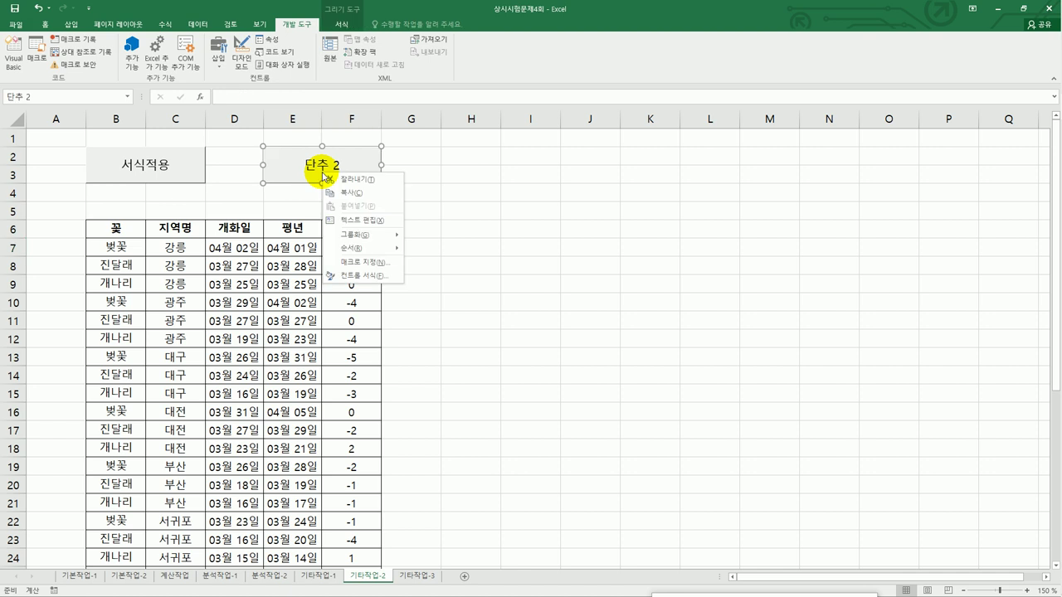
left_click(348, 220)
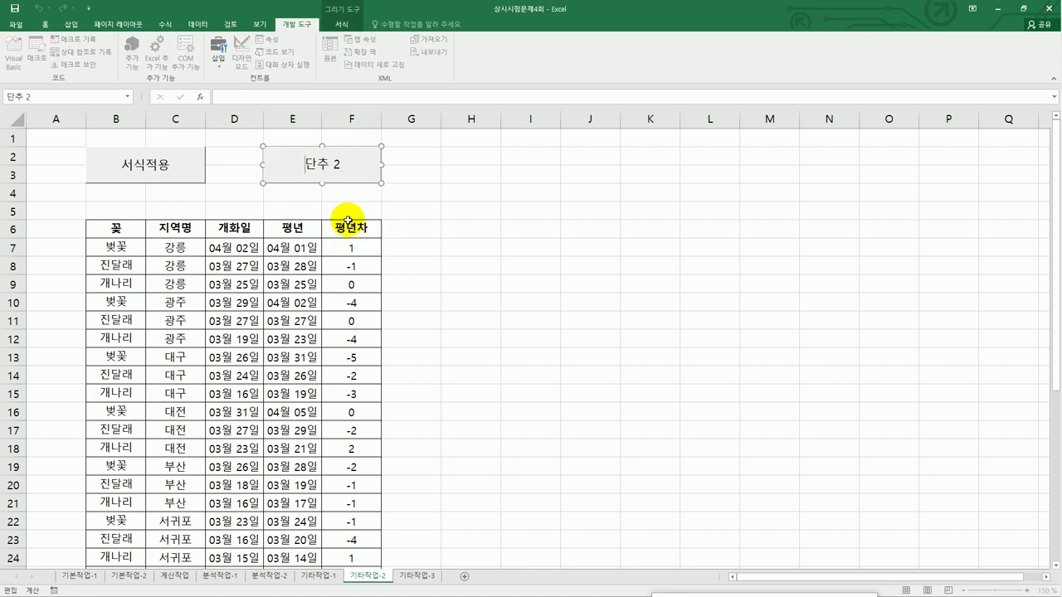
key("ctrl+a")
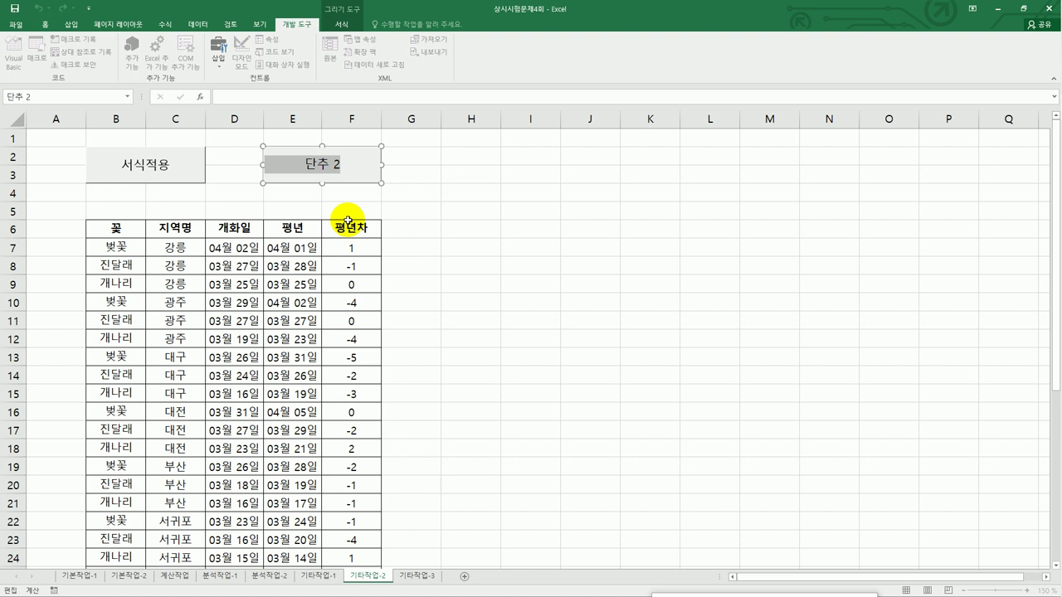
type("서식해제")
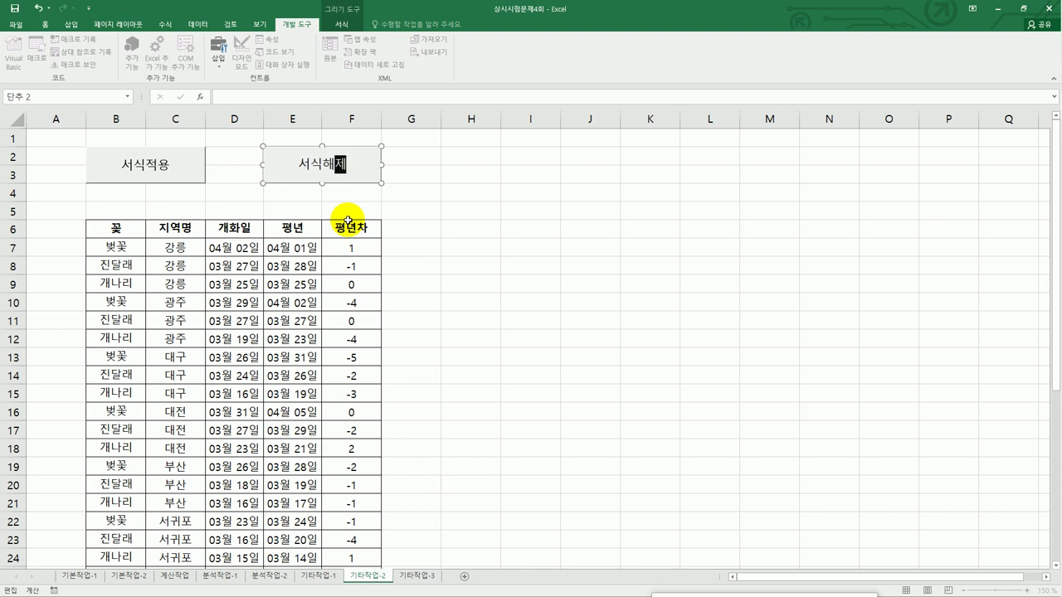
left_click(415, 246)
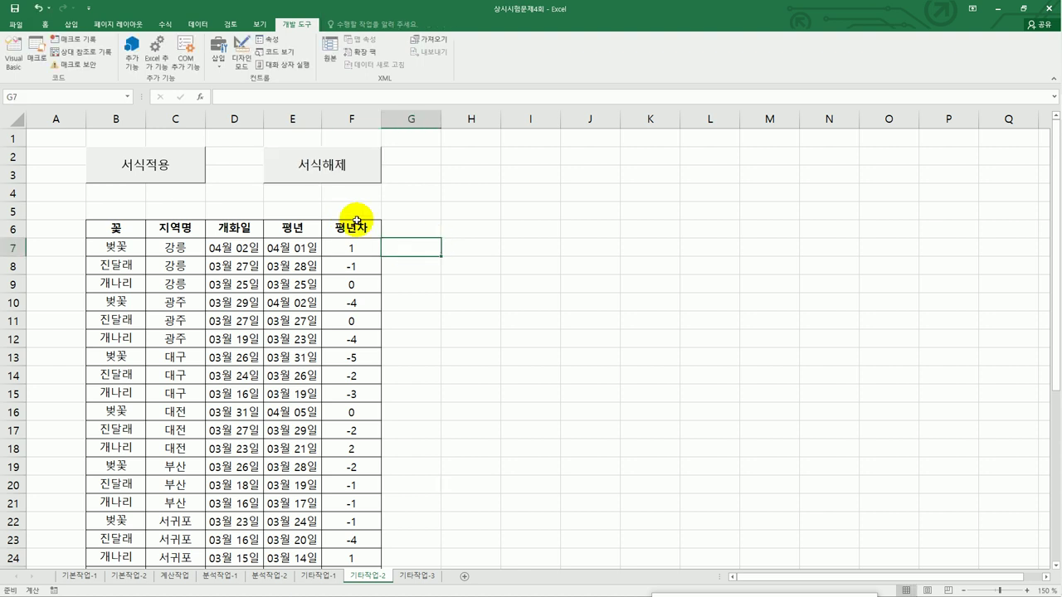
Test both macro buttons by running 서식적용 and 서식해제 on the 평년차 values
left_click(173, 181)
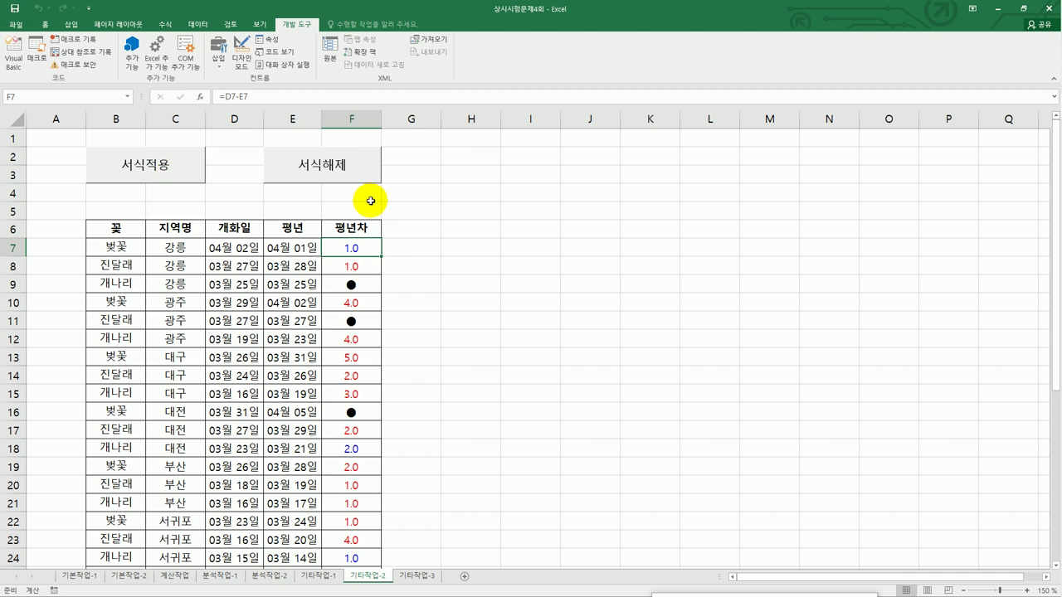
left_click(332, 184)
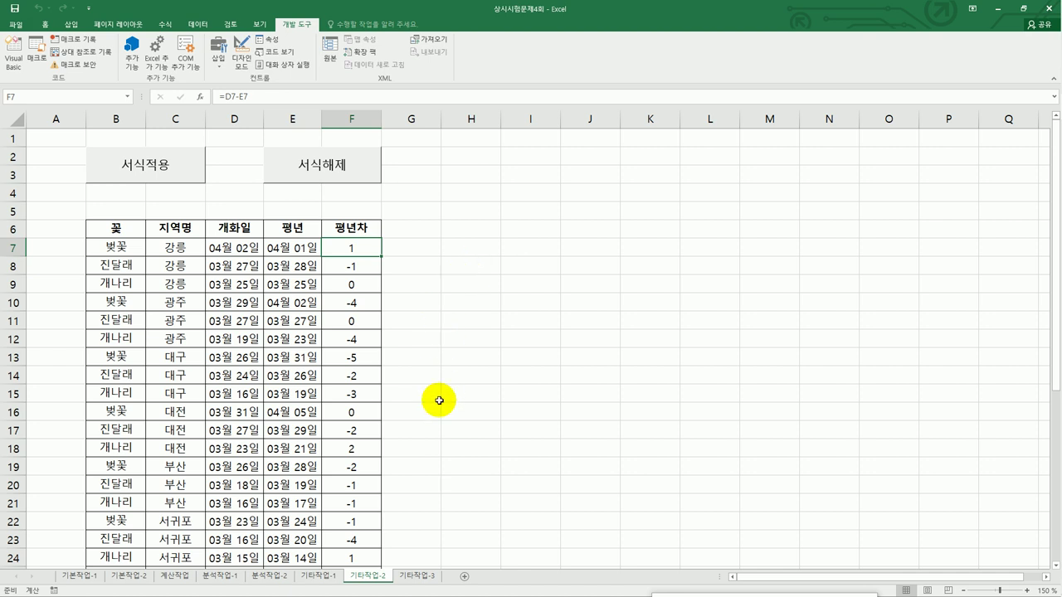
On sheet 기타작업-3, enable design mode and write 성적등록화면.Show in the click event procedure of the 성적입력 button
left_click(419, 576)
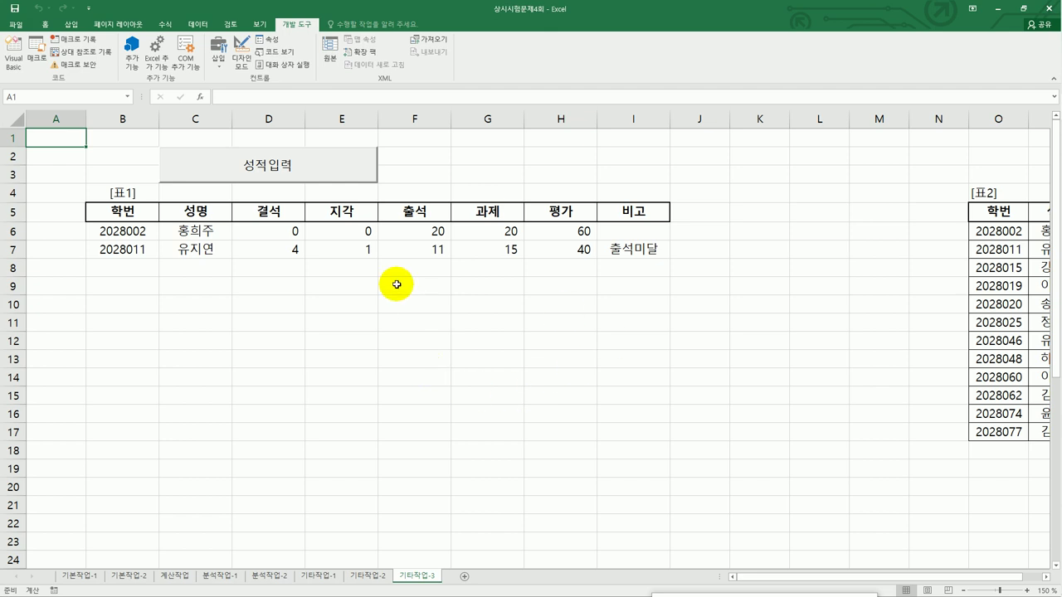
left_click(240, 55)
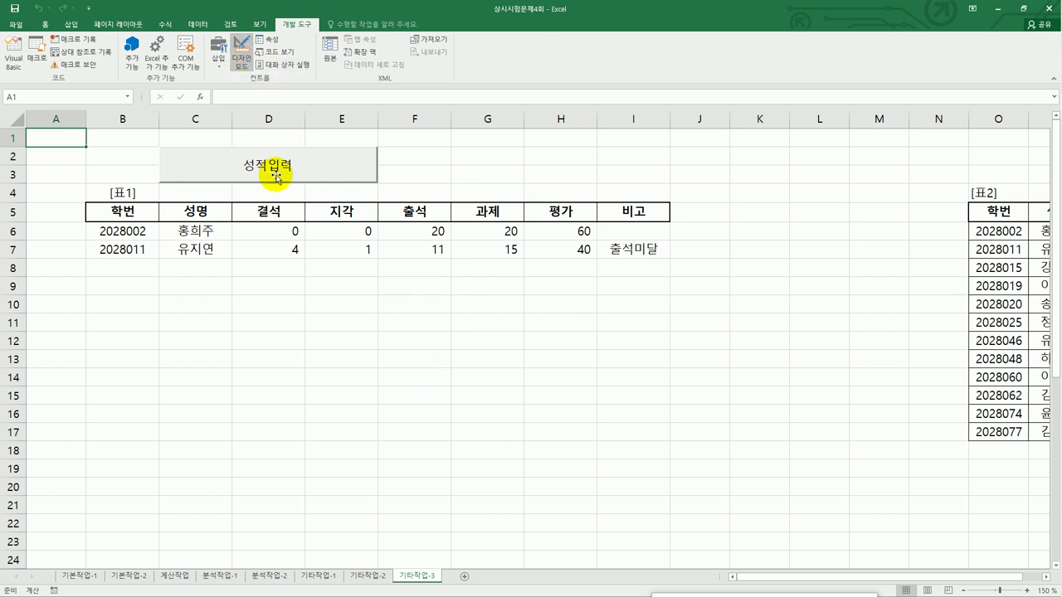
left_click(278, 177)
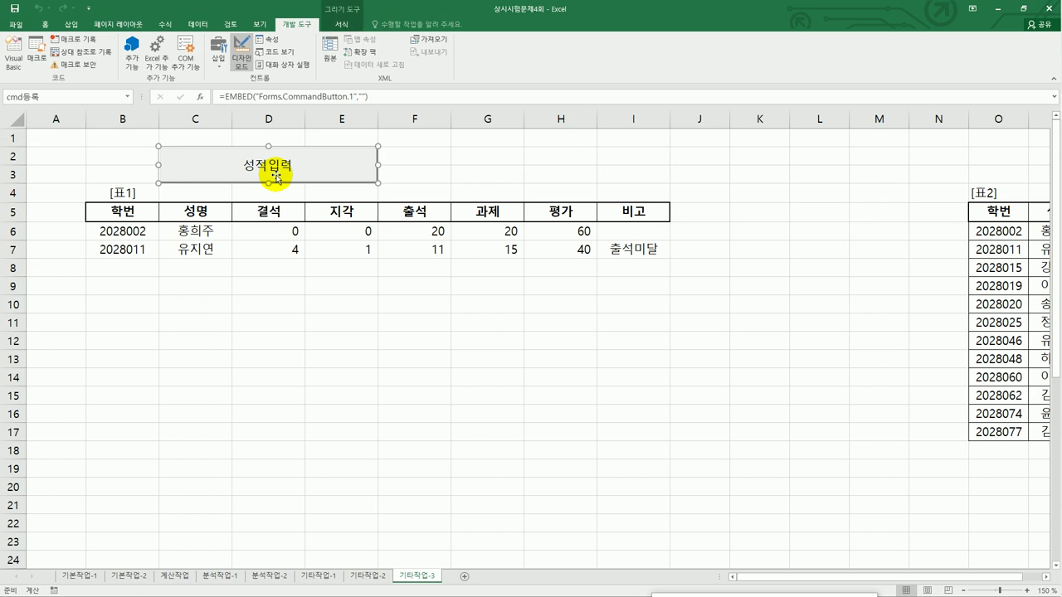
double_click(278, 177)
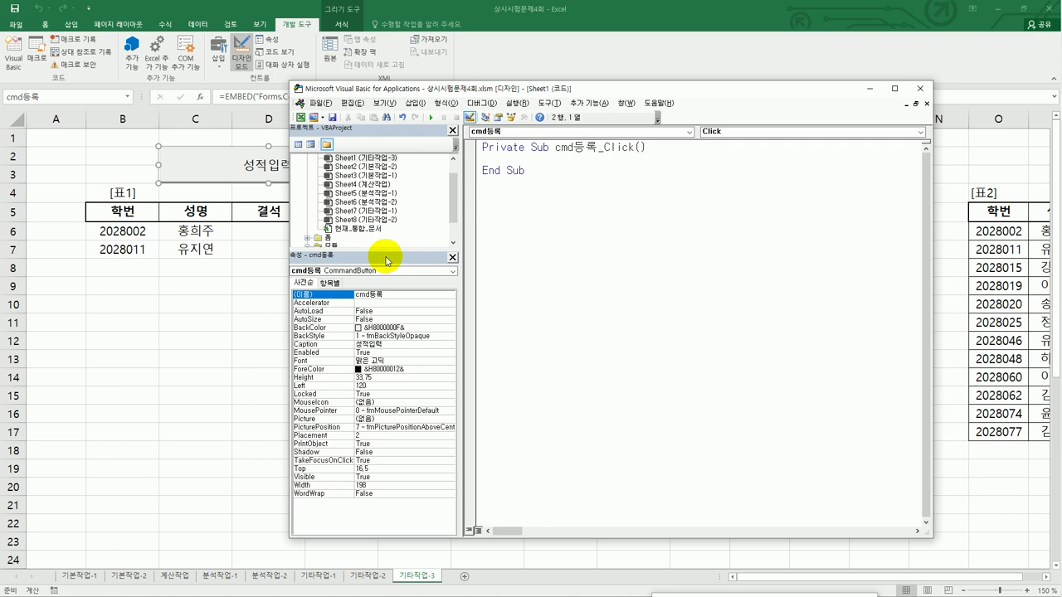
type("성적등록화면.sh")
key("Tab")
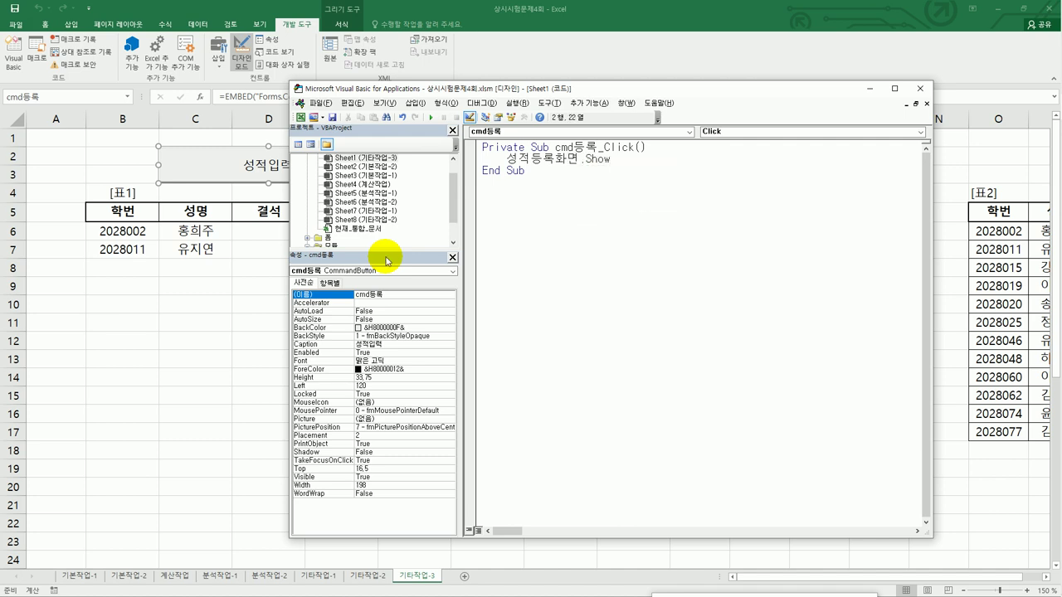
left_click(501, 244)
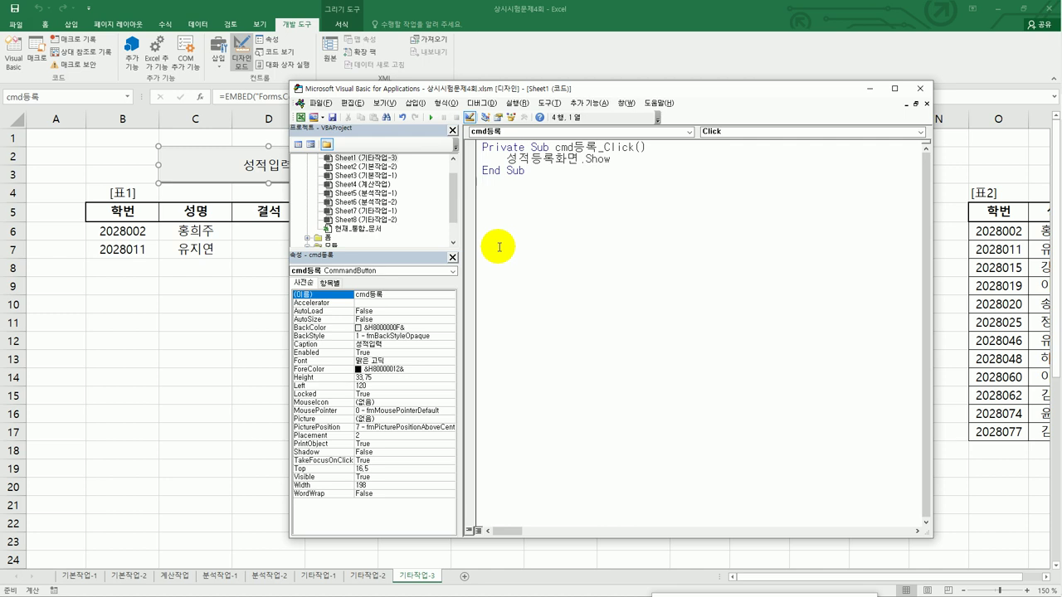
Open the code of the 성적등록화면 form and create its UserForm Initialize event procedure
double_click(326, 237)
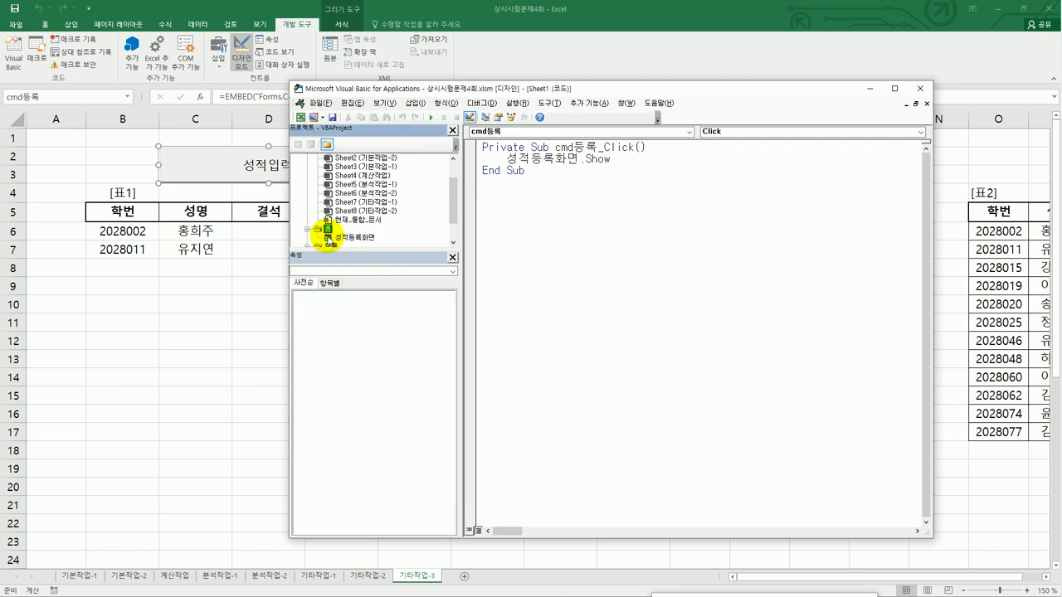
left_click(353, 238)
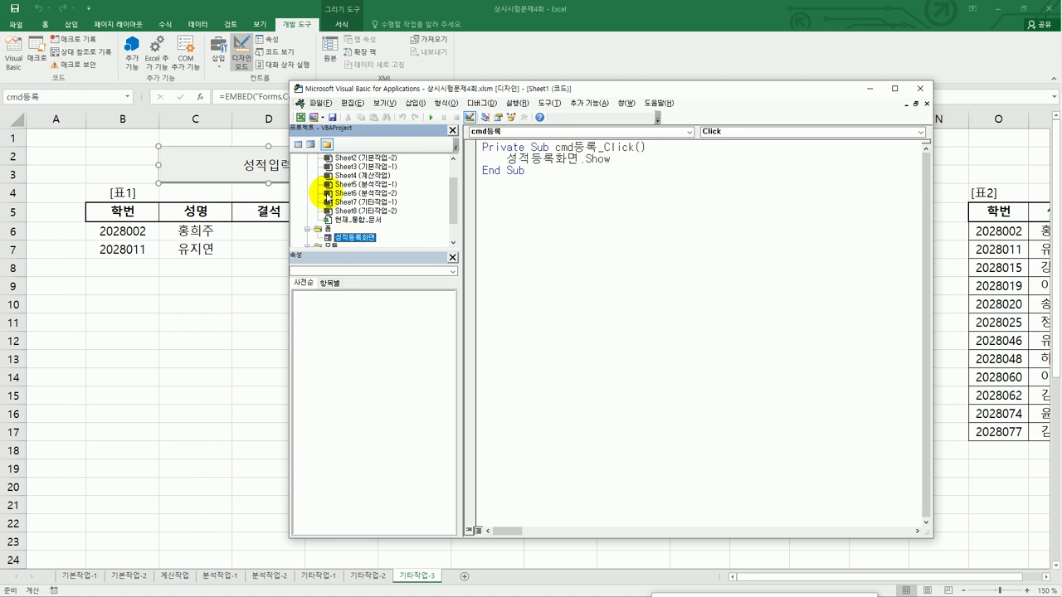
left_click(296, 145)
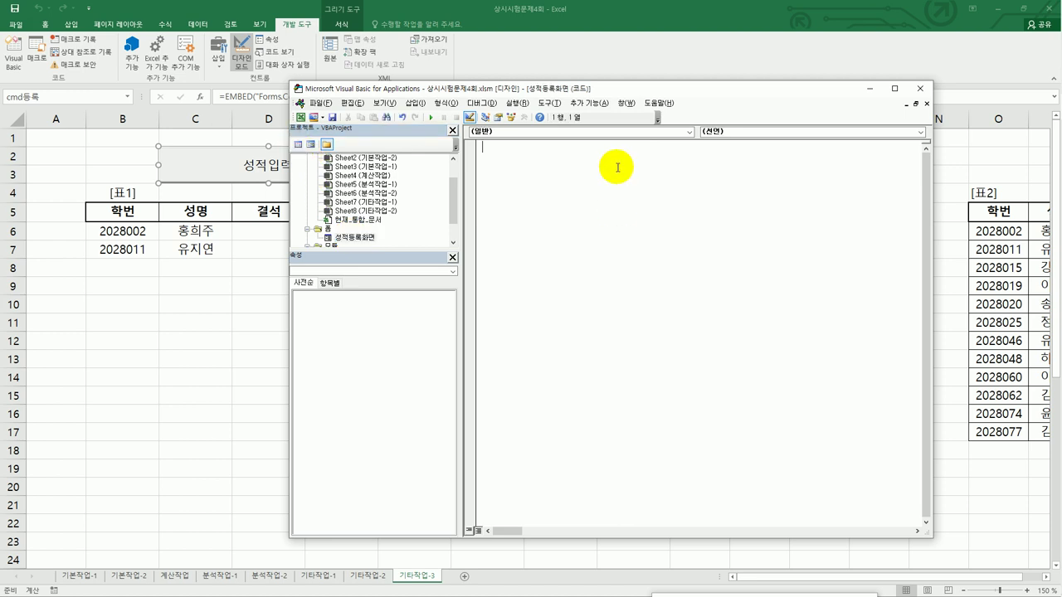
left_click(618, 132)
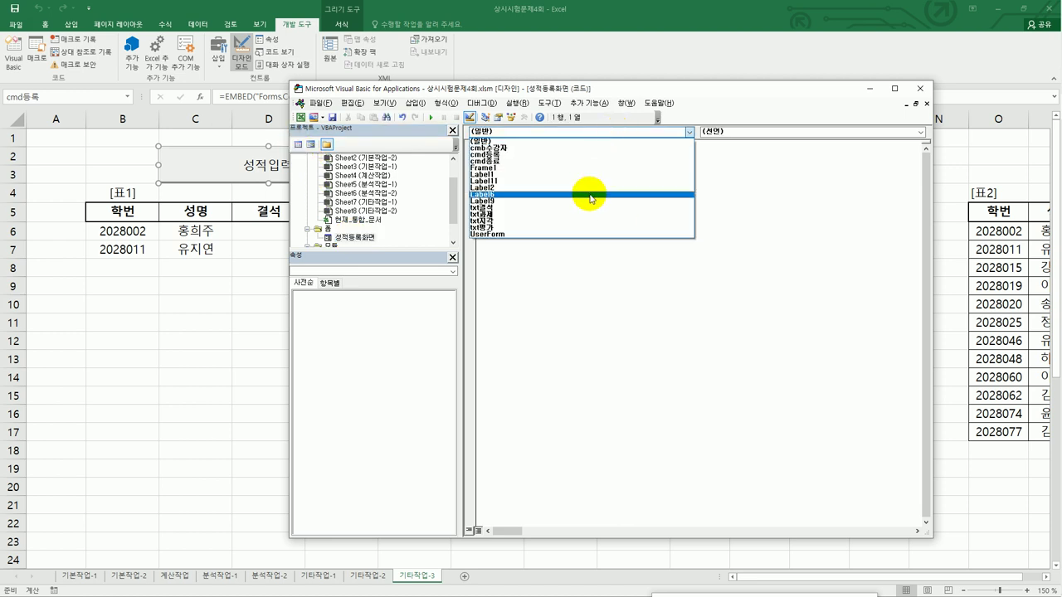
left_click(575, 229)
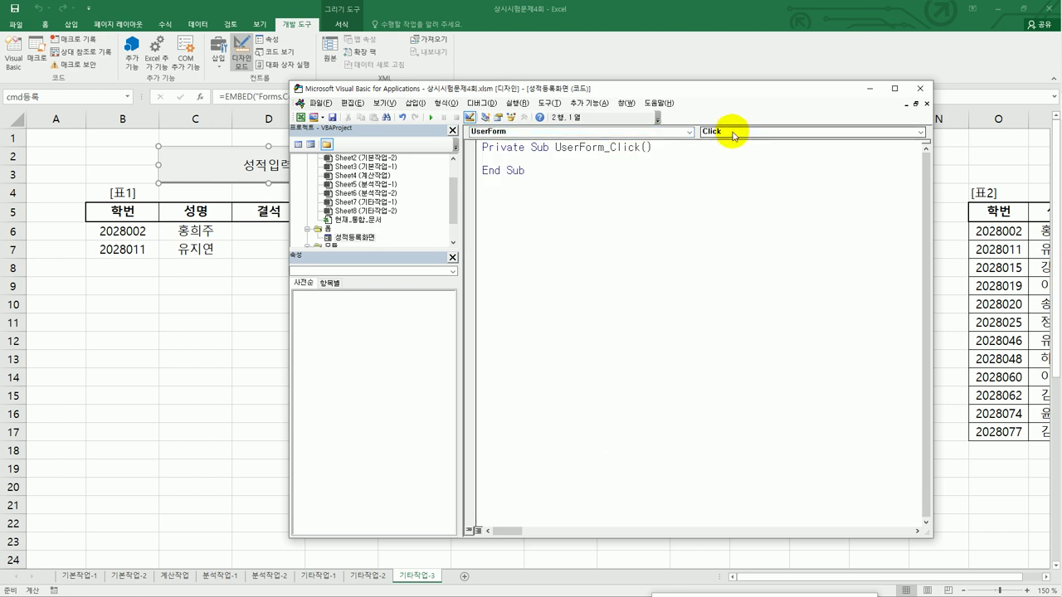
left_click(731, 132)
left_click(743, 196)
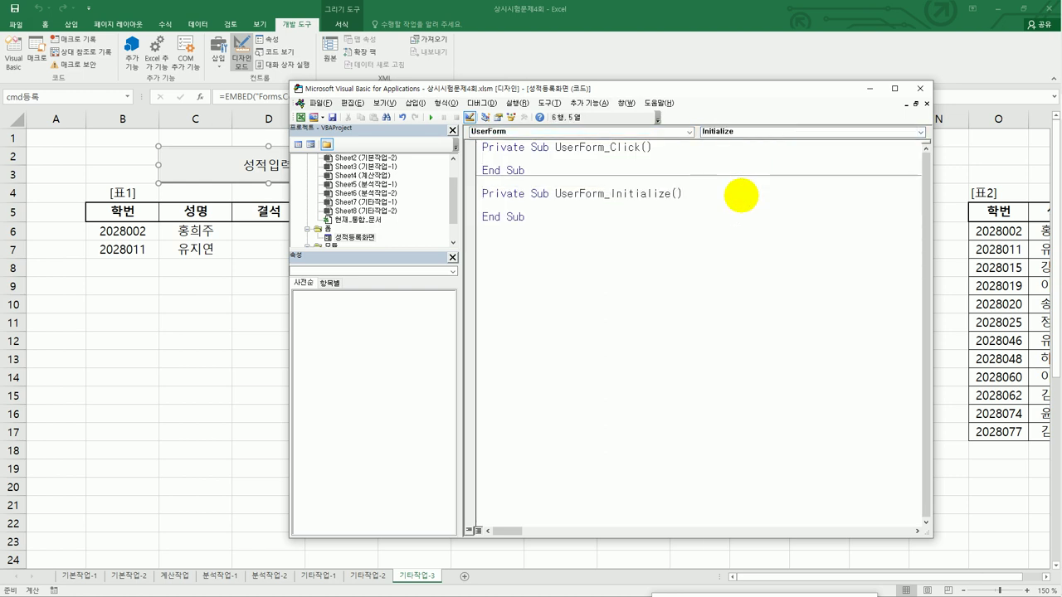
In the Initialize procedure, set cmb수강자.RowSource to "O6:P17", making sure the first character of the range is the letter O
type("cmb수아")
type("자.RowSource ")
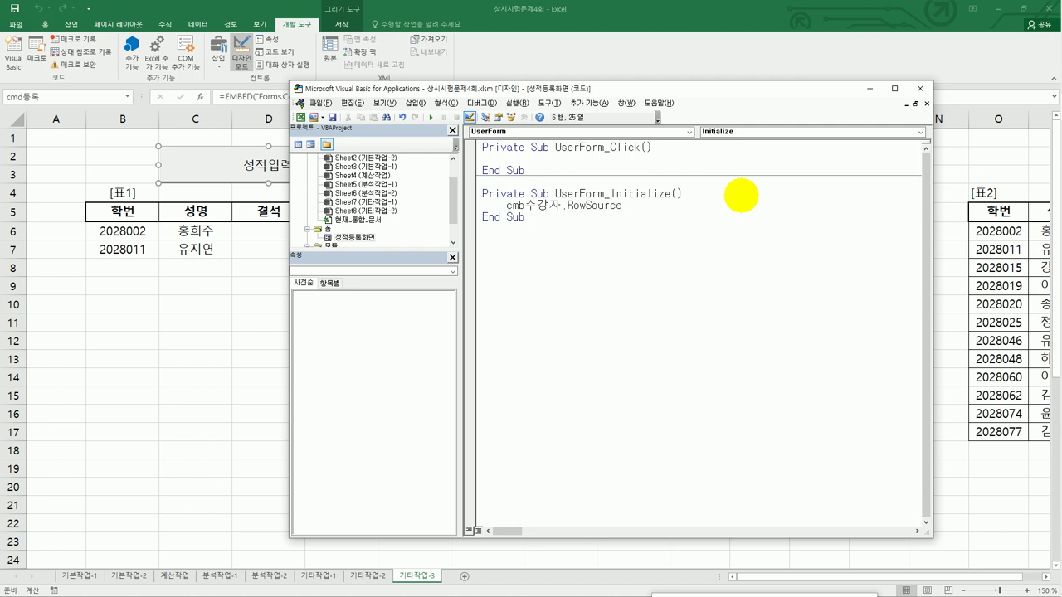
type("= ")
type("\"0")
type("6")
type(":P")
type("1")
type("7")
type("\"")
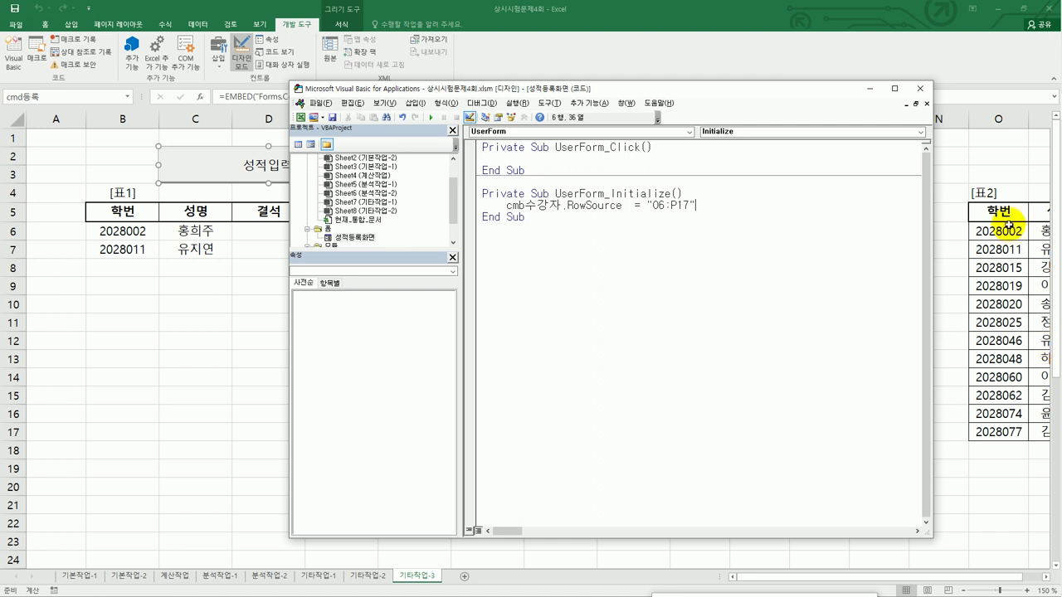
key("Return")
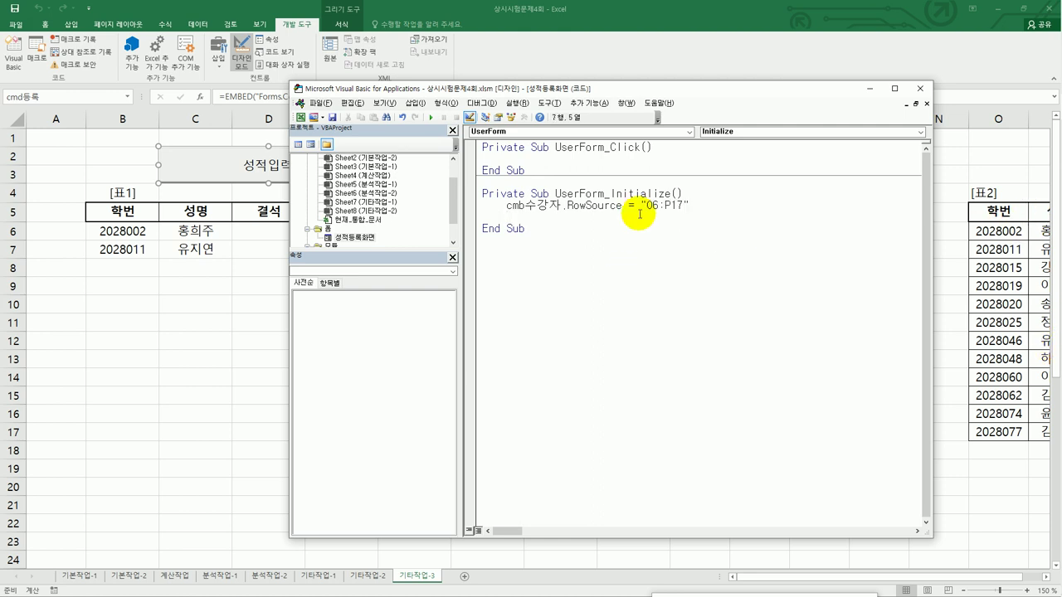
left_click_drag(646, 208, 653, 210)
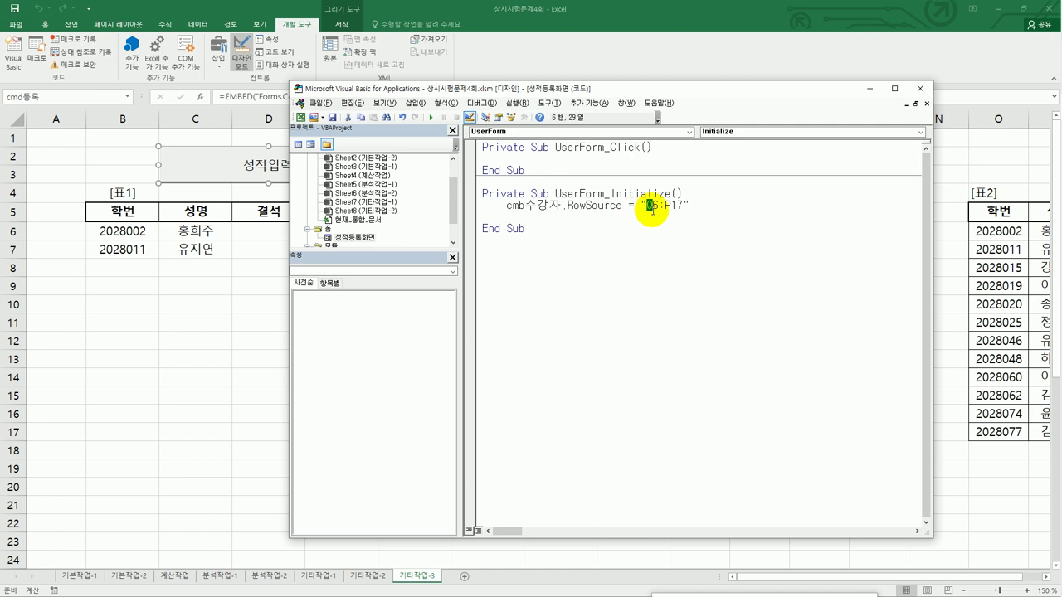
type("O")
left_click(626, 274)
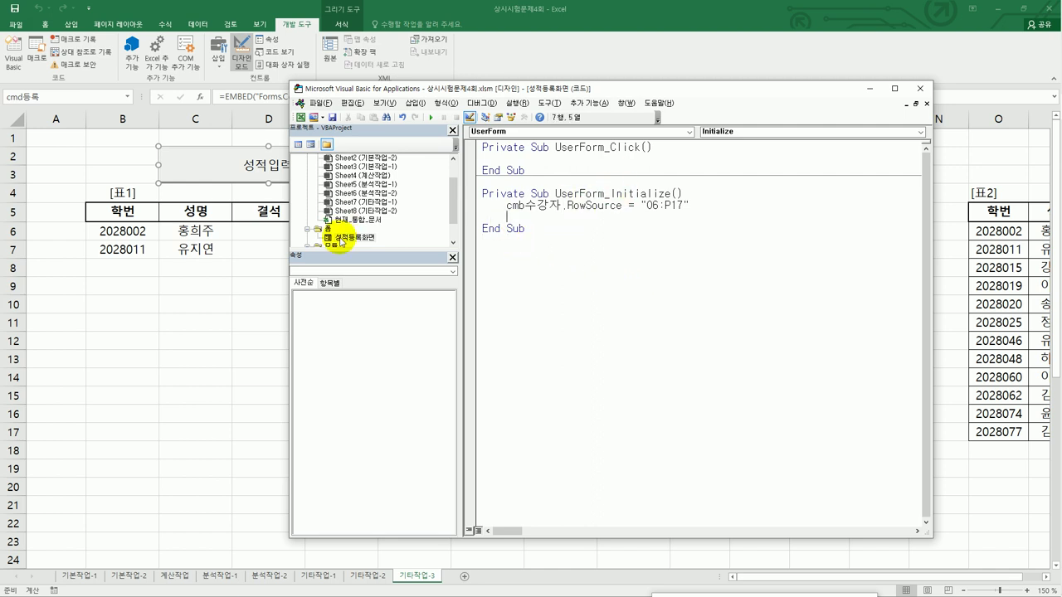
Check the 수강자 combo box on the form and add cmb수강자.ColumnCount = 2 below the RowSource line in the Initialize procedure
double_click(341, 238)
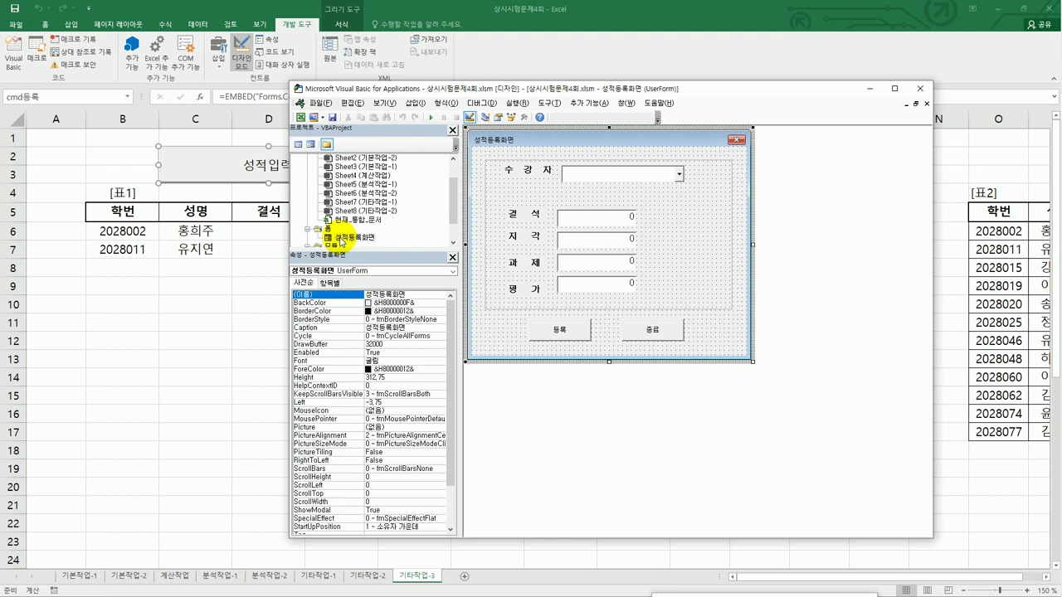
left_click(635, 176)
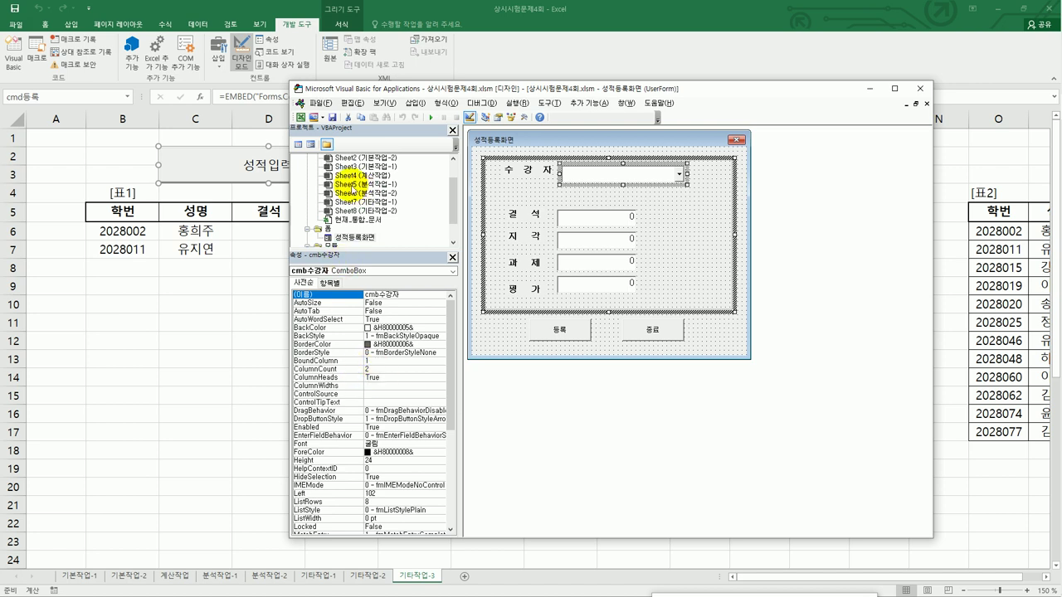
left_click(298, 144)
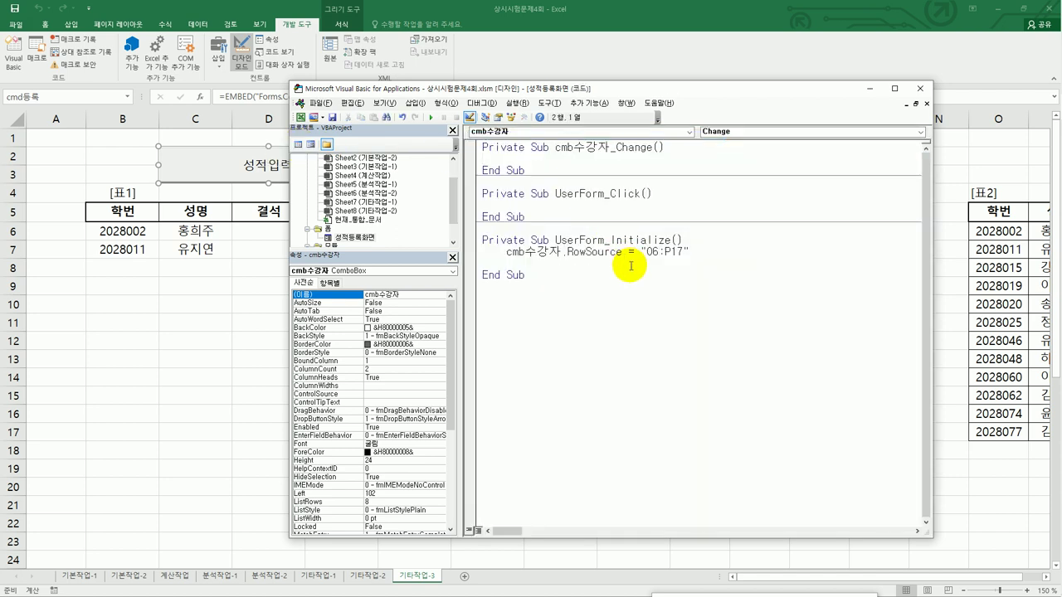
left_click(586, 268)
type("cmb수강")
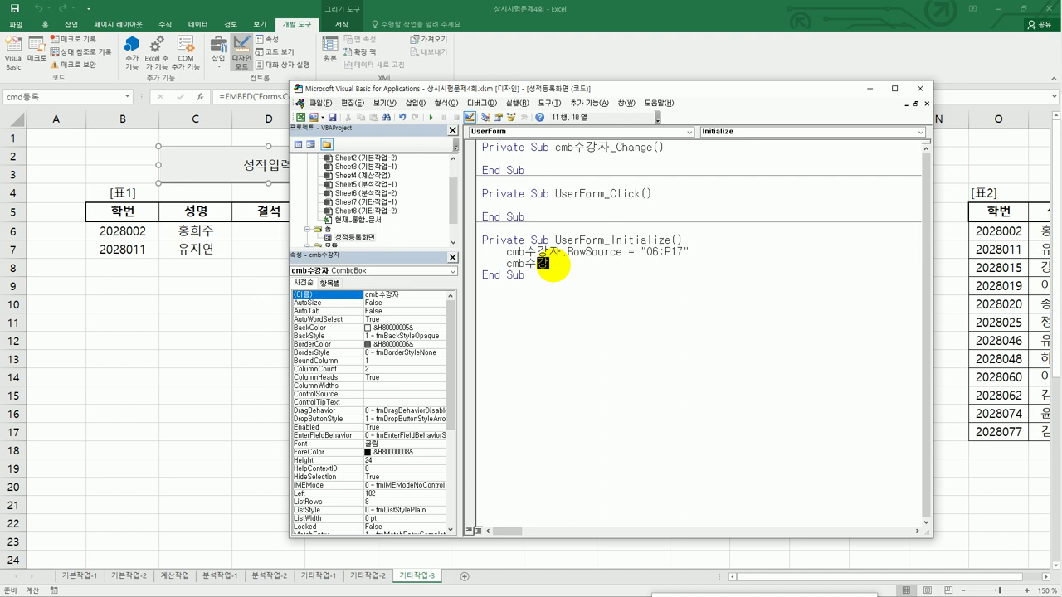
type("자.co")
key("Down")
key("space")
type("=2")
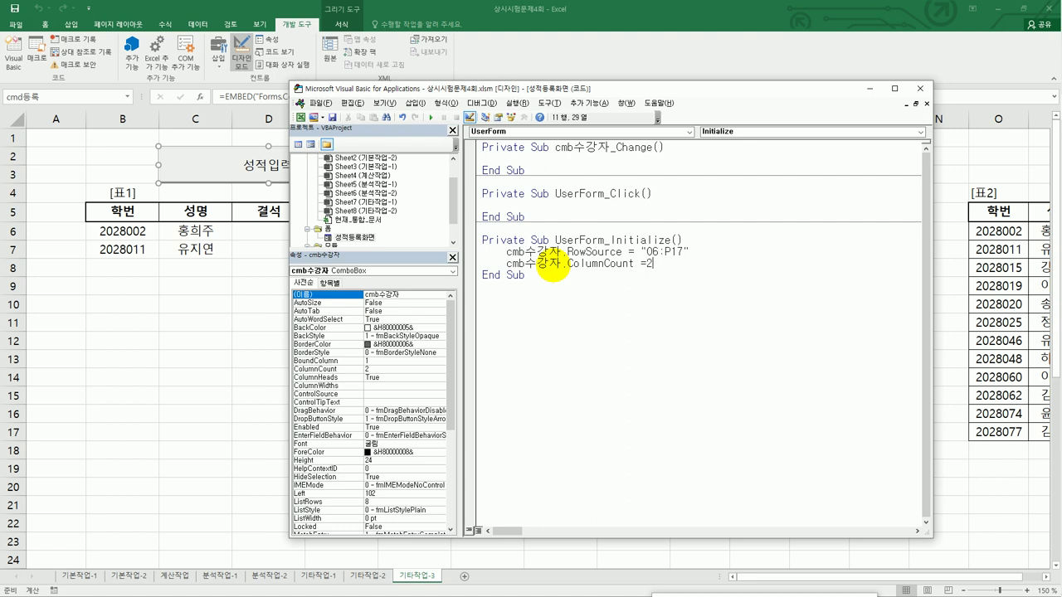
left_click(591, 321)
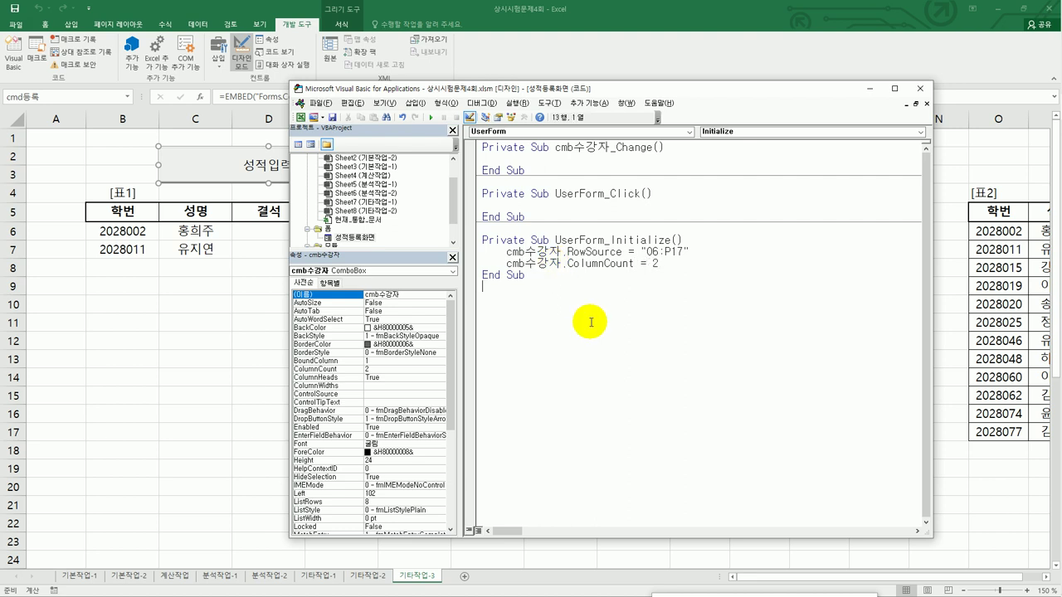
left_click(670, 263)
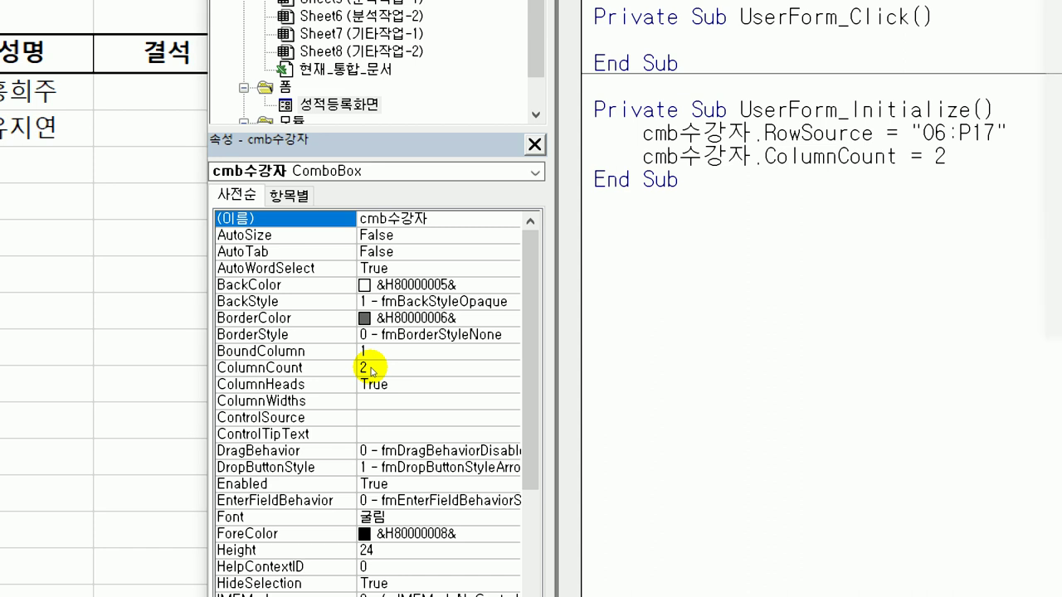
key("super")
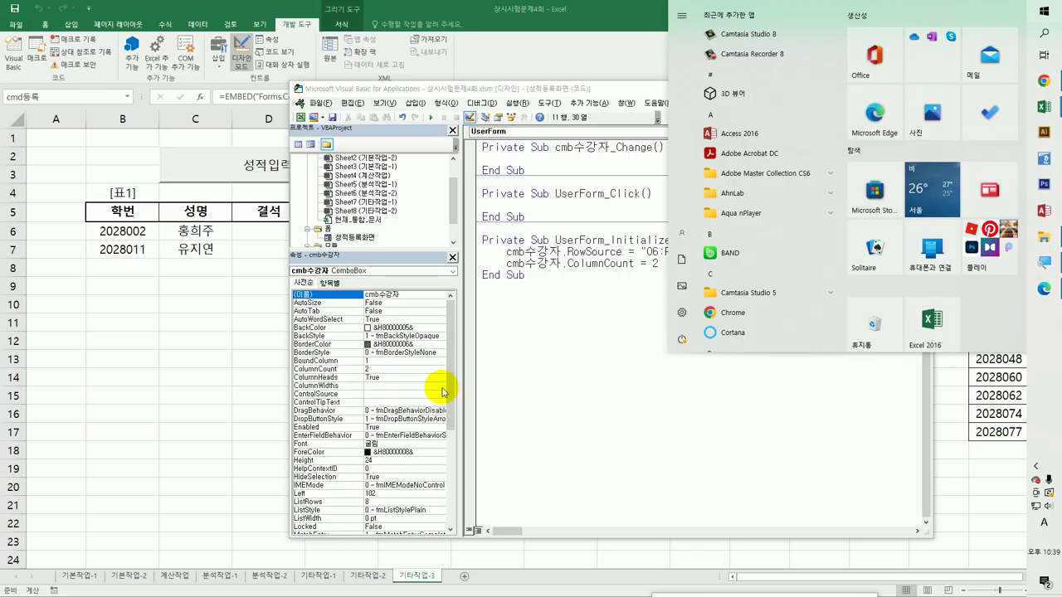
left_click(601, 374)
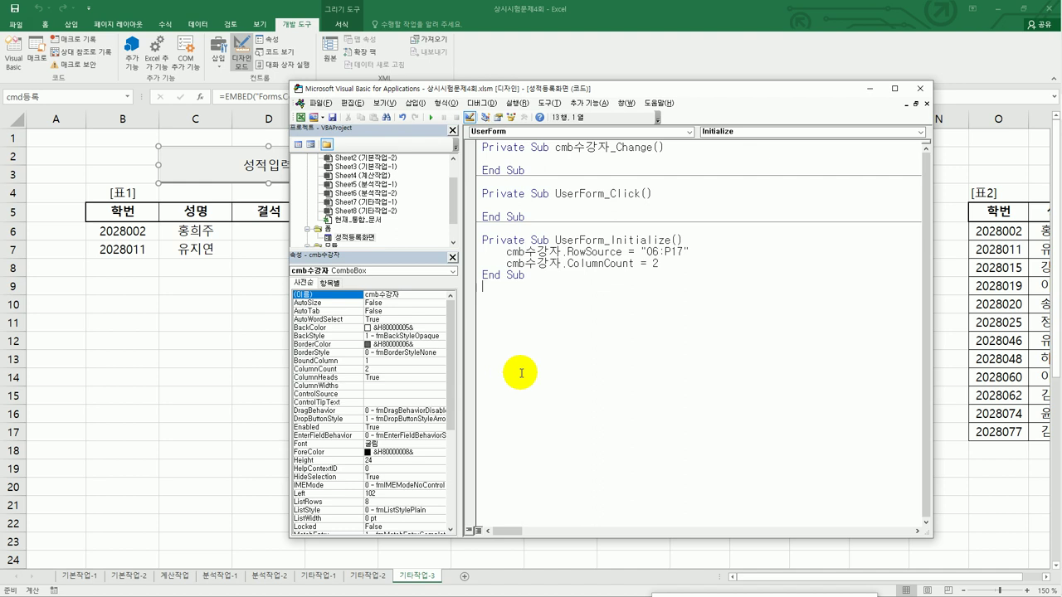
Create the click event procedure for the 종료 button of the 성적등록화면 form
left_click(368, 239)
double_click(368, 239)
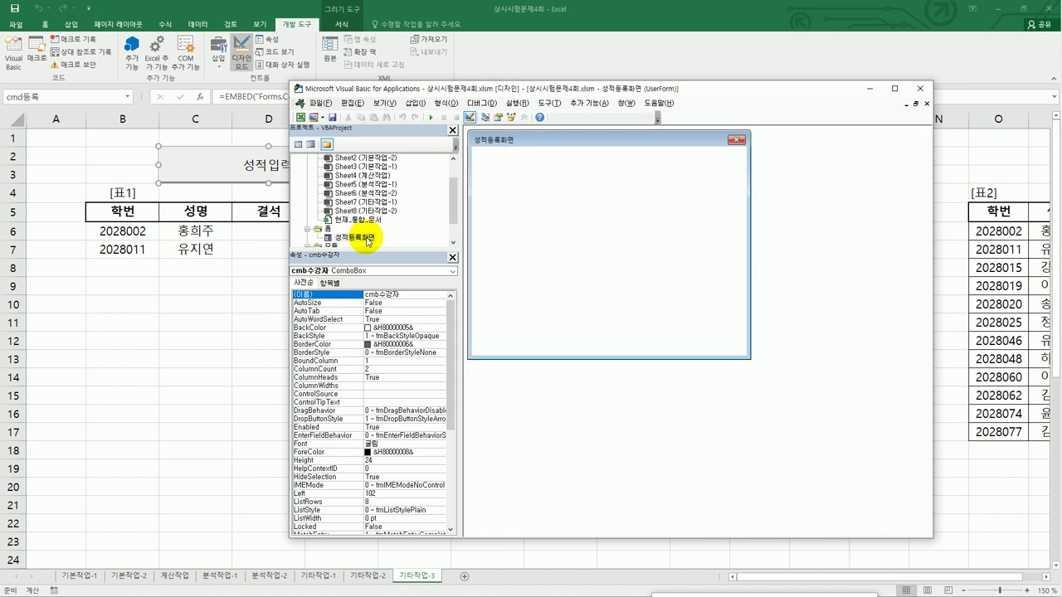
left_click(649, 333)
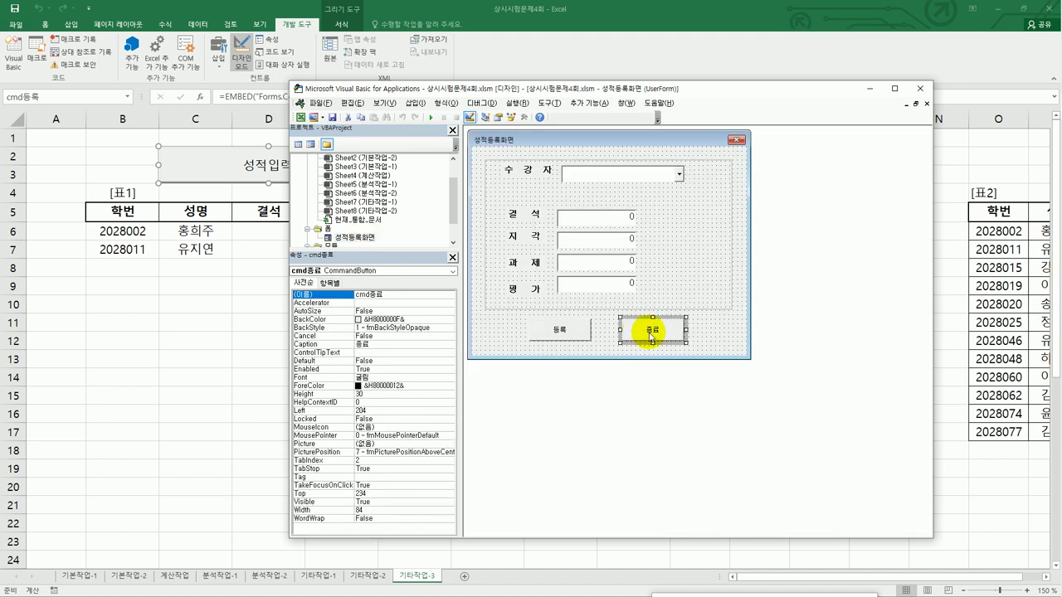
double_click(651, 334)
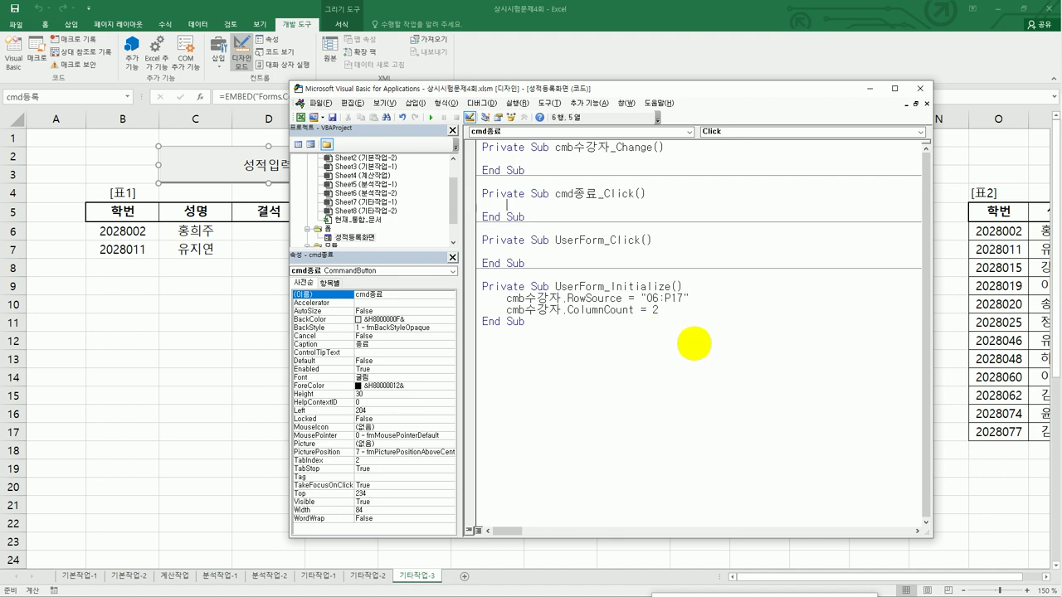
In the cmd종료_Click procedure, write a MsgBox statement showing Time & "평가를 종료합니다." with the vbOKOnly button option
type("msgbox")
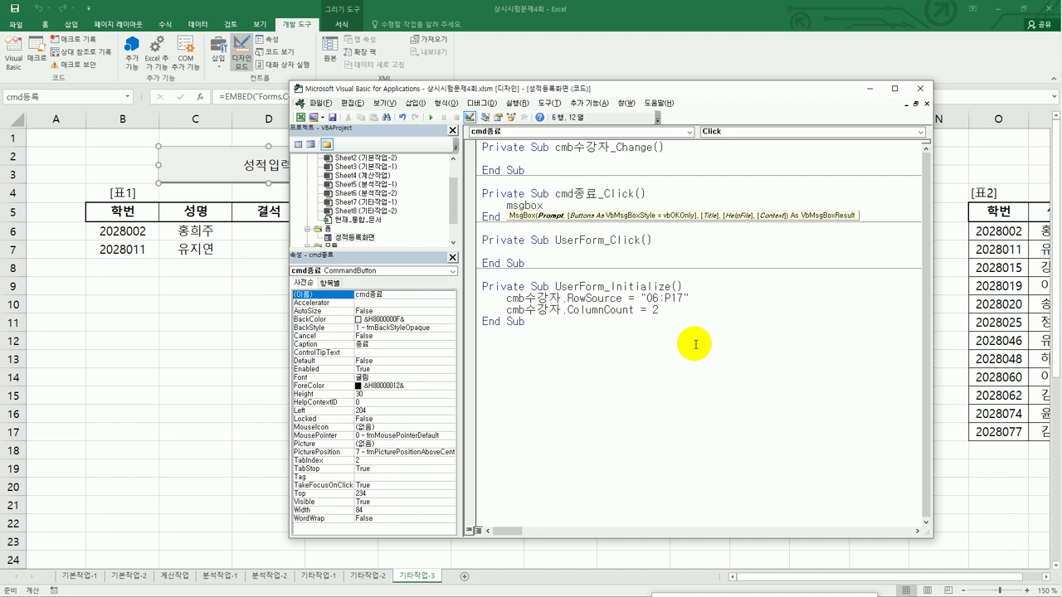
type("time & \"평가를 종료합니다.\"")
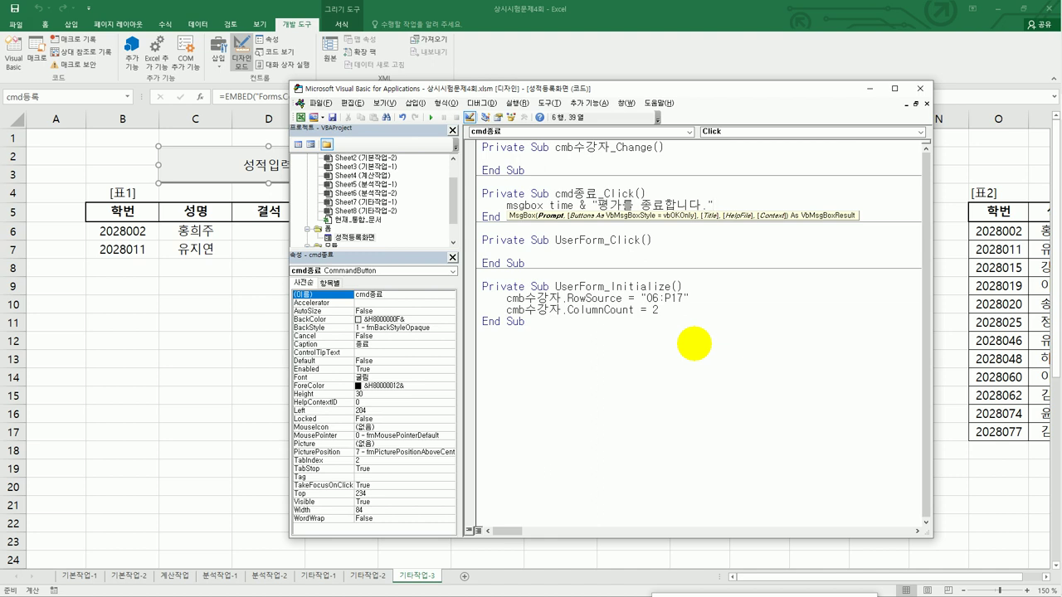
type(",")
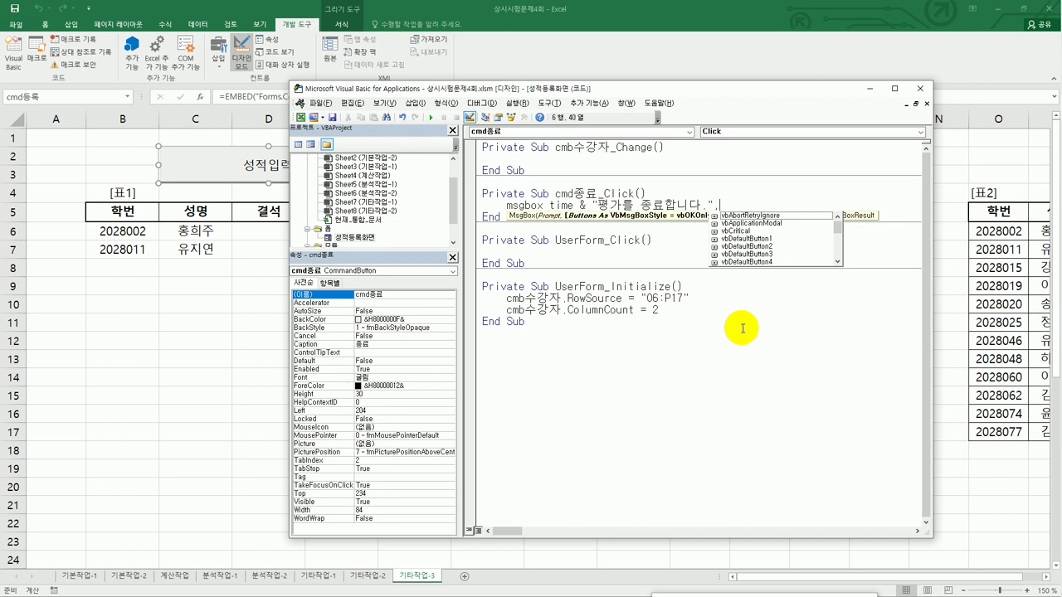
type("vboko")
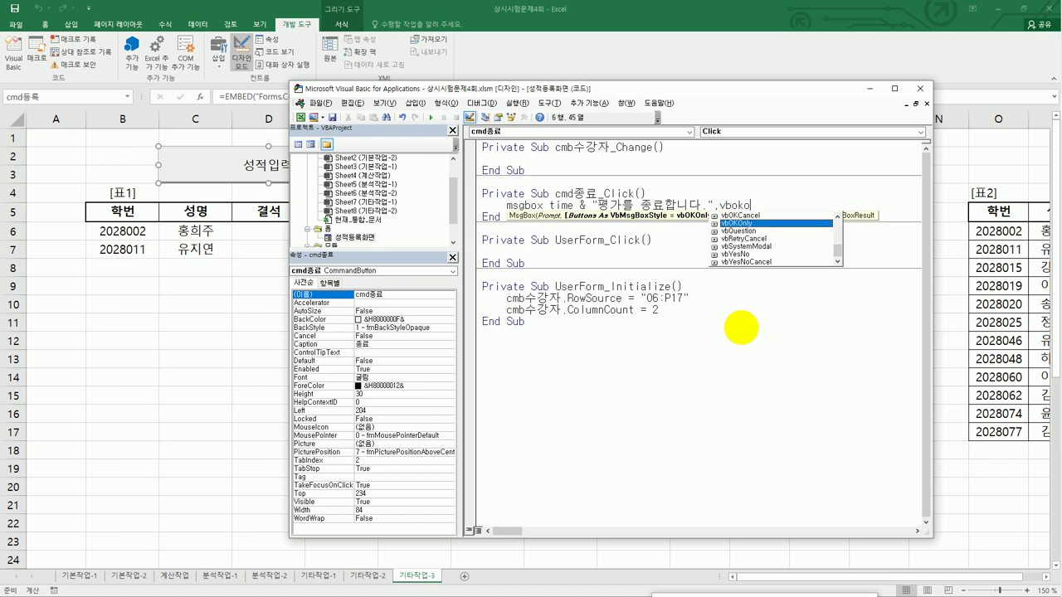
key("Tab")
type(",")
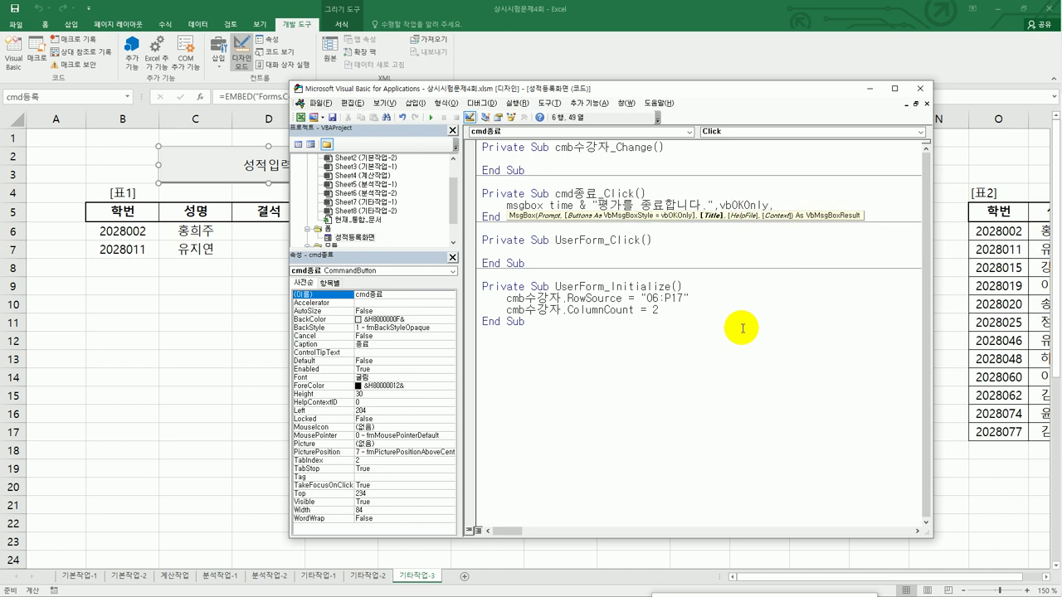
Finish the MsgBox statement with the title "등록종료" and add Unload Me on the line below it
type("\"종료")
key("BackSpace")
key("BackSpace")
type("등록")
type("ㅈ")
type("종료\"")
key("Return")
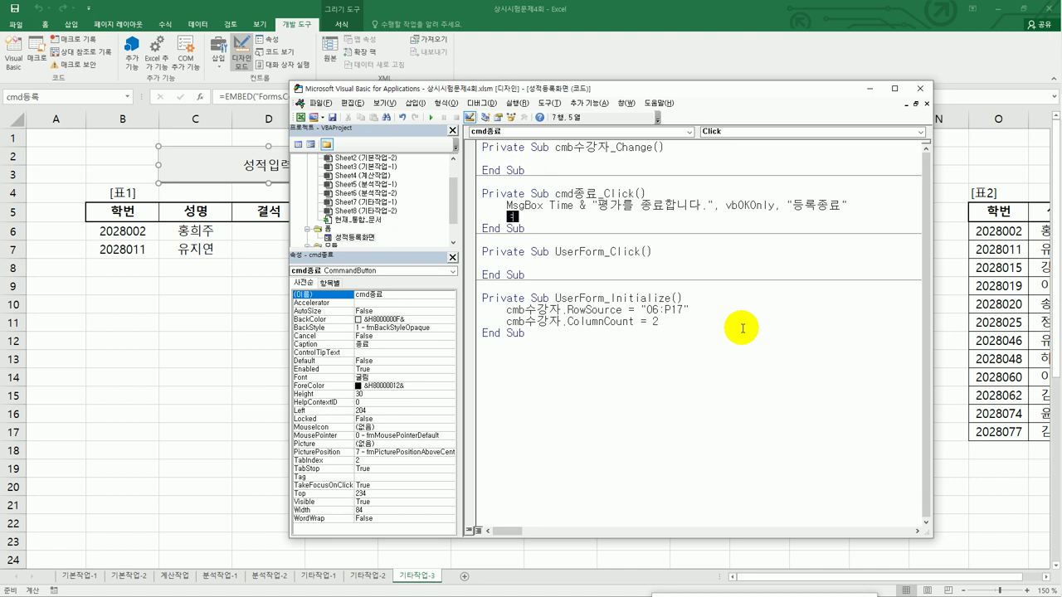
type("unload me")
left_click(701, 337)
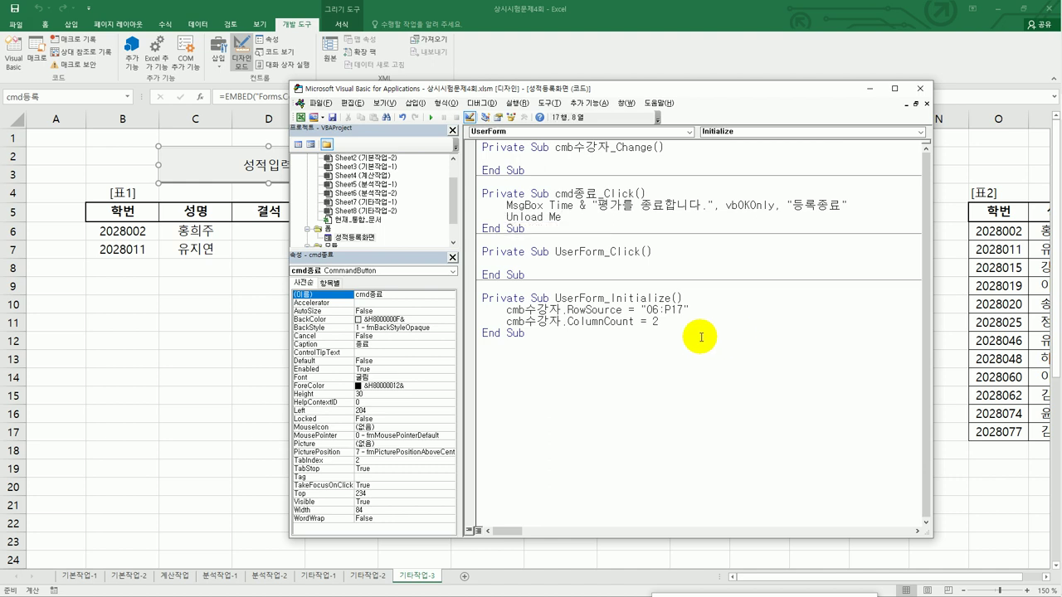
Close the Visual Basic editor and turn off design mode on the 기타작업-3 sheet
left_click(919, 88)
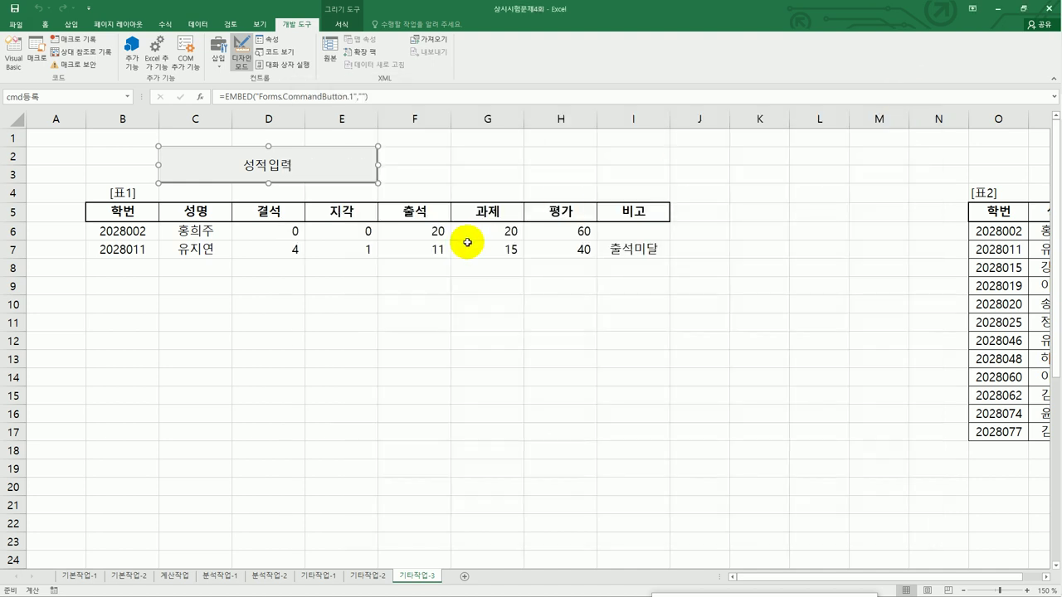
left_click(240, 54)
left_click(293, 267)
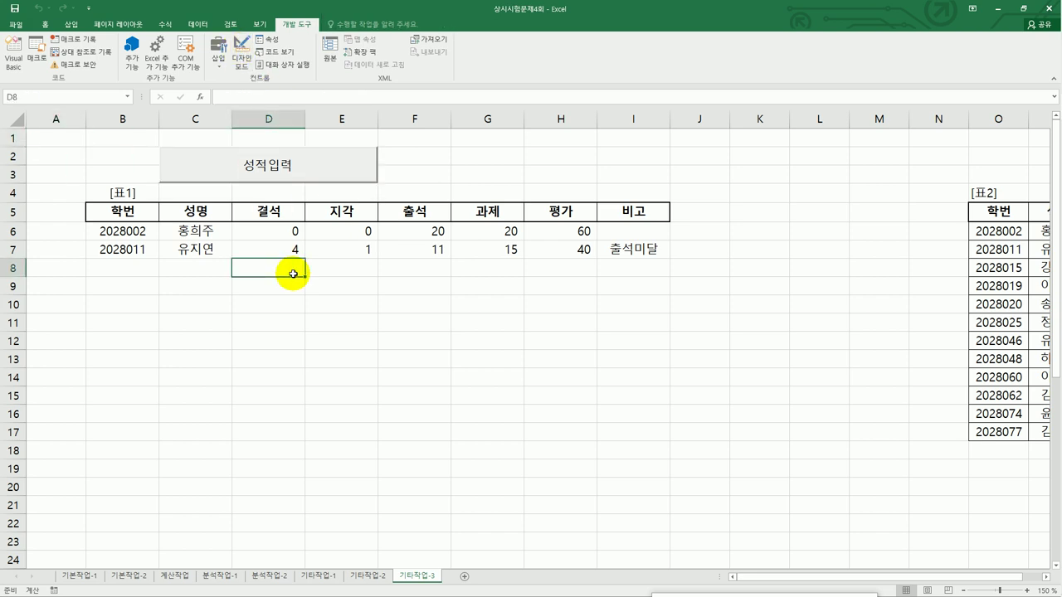
Test the 성적등록화면 form: open it with 성적입력, check the 수강자 list, and close it with 종료, acknowledging the message
left_click(297, 173)
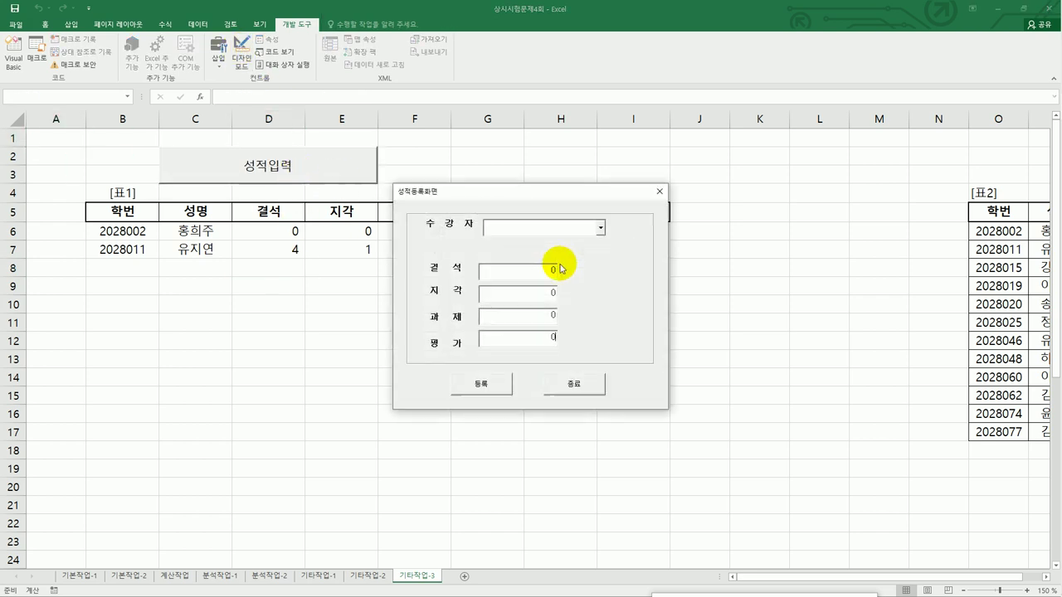
left_click(601, 228)
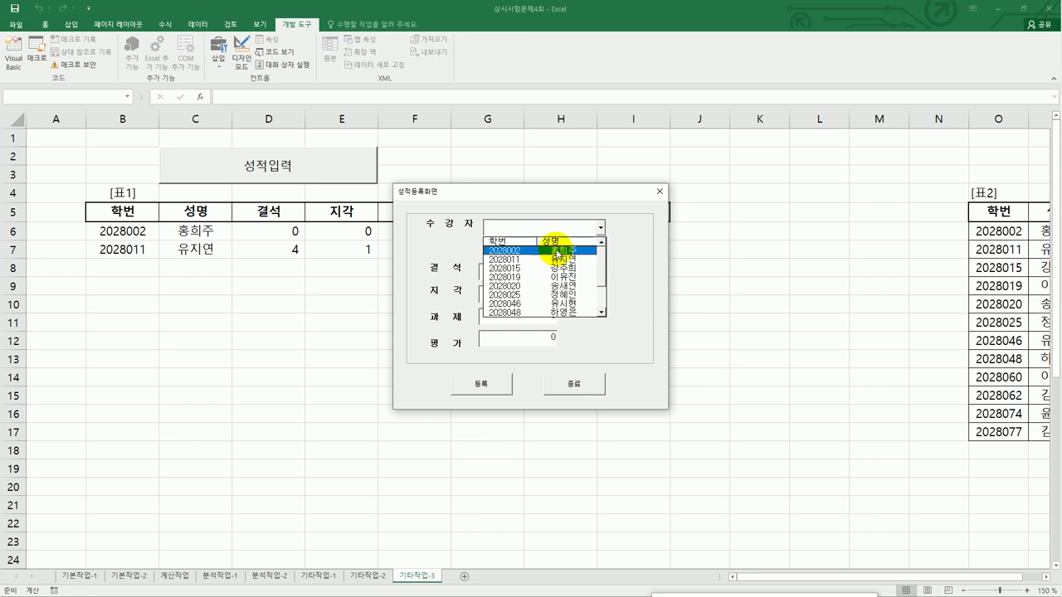
left_click(628, 245)
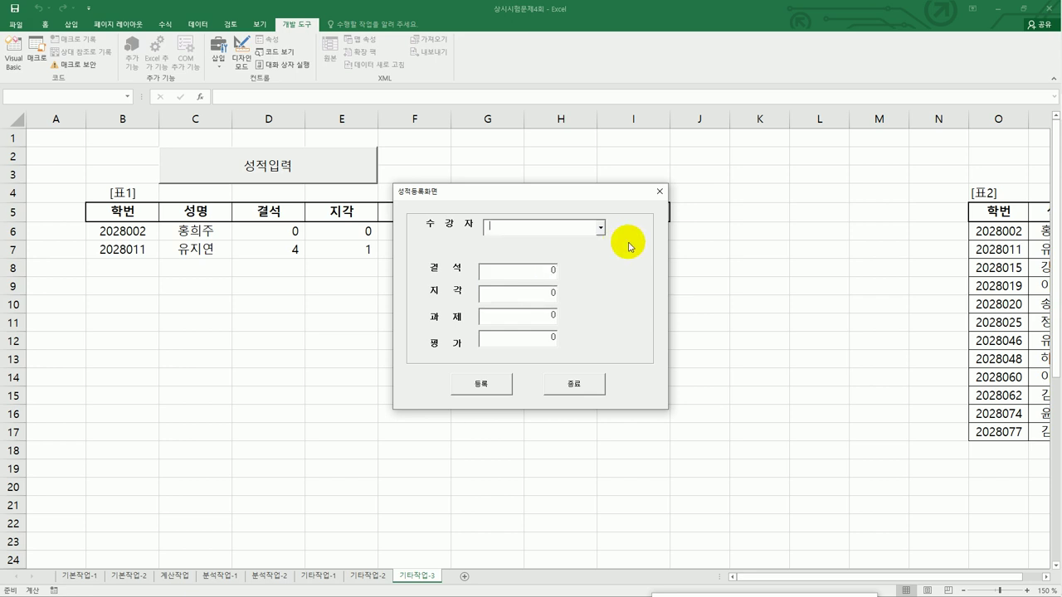
left_click(571, 386)
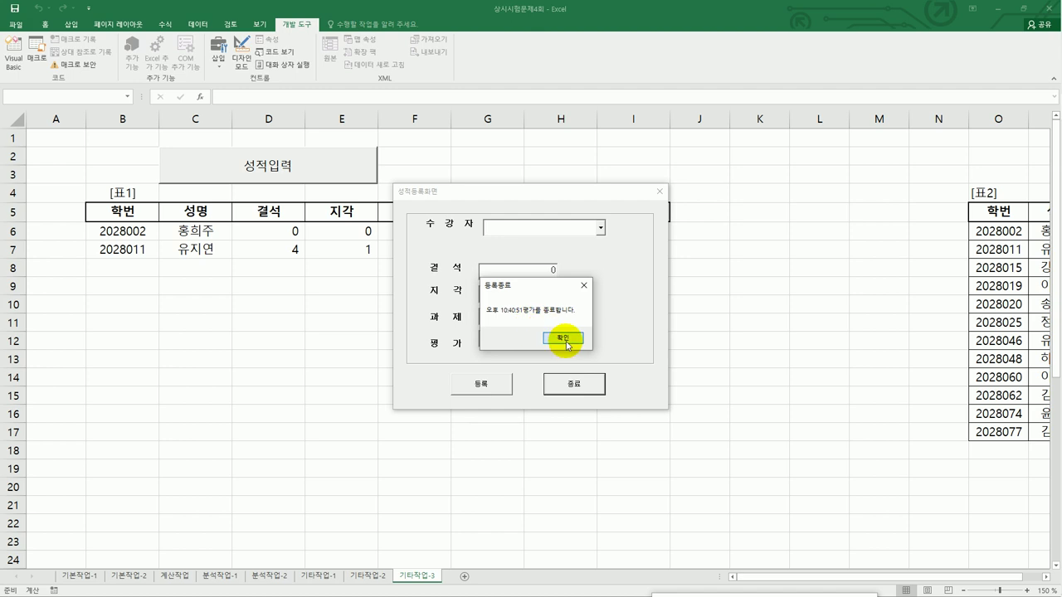
left_click(564, 340)
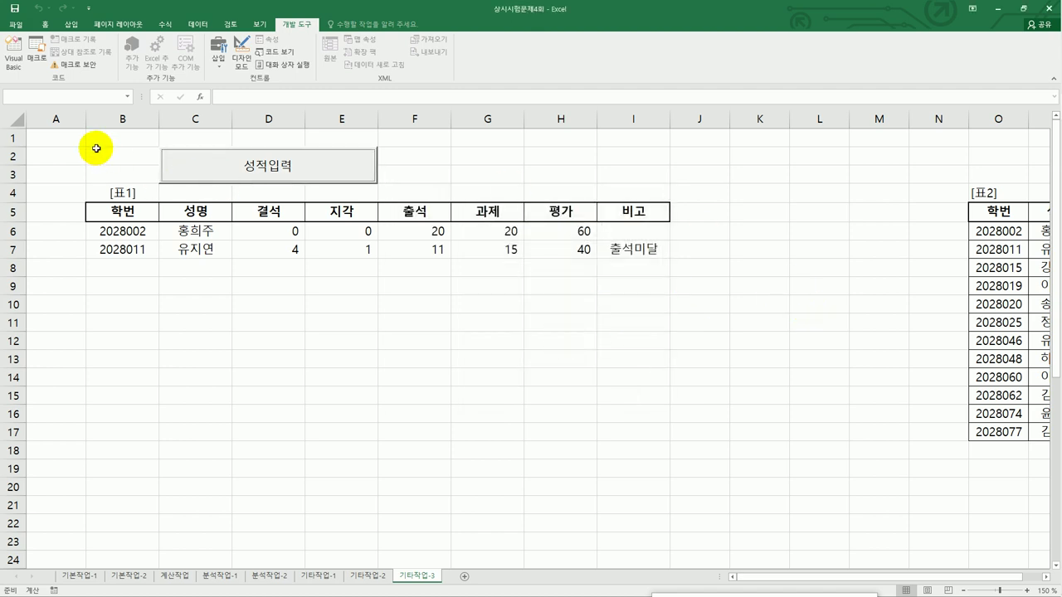
Reopen the Visual Basic editor and insert a space before 평가를 in the cmd종료_Click message text
left_click(14, 56)
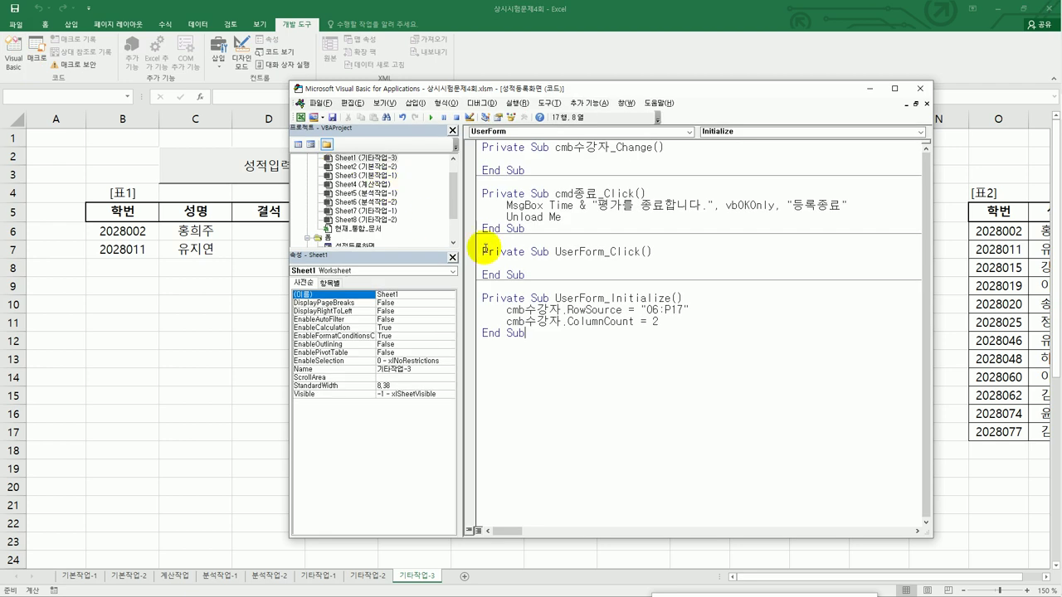
left_click(597, 205)
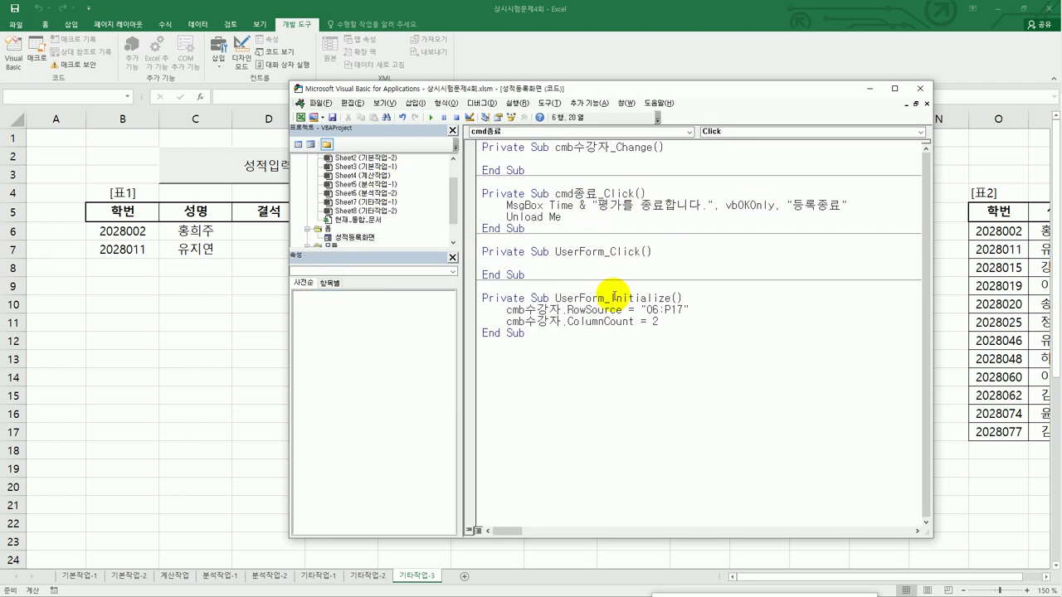
left_click(614, 297)
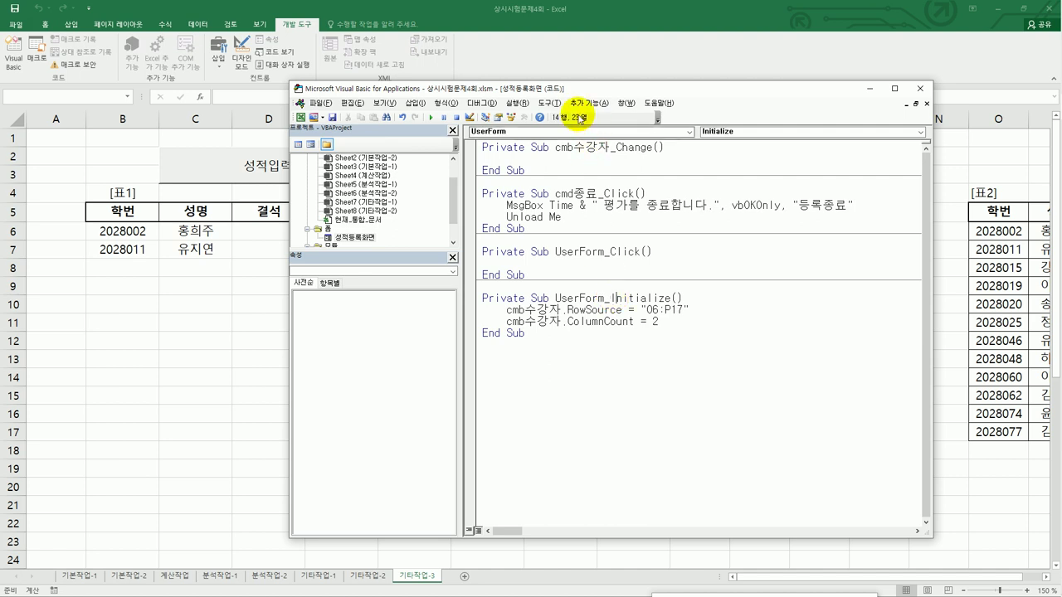
Open the design of the 성적등록화면 form and create the click event procedure for its 등록 button
left_click_drag(566, 92, 588, 104)
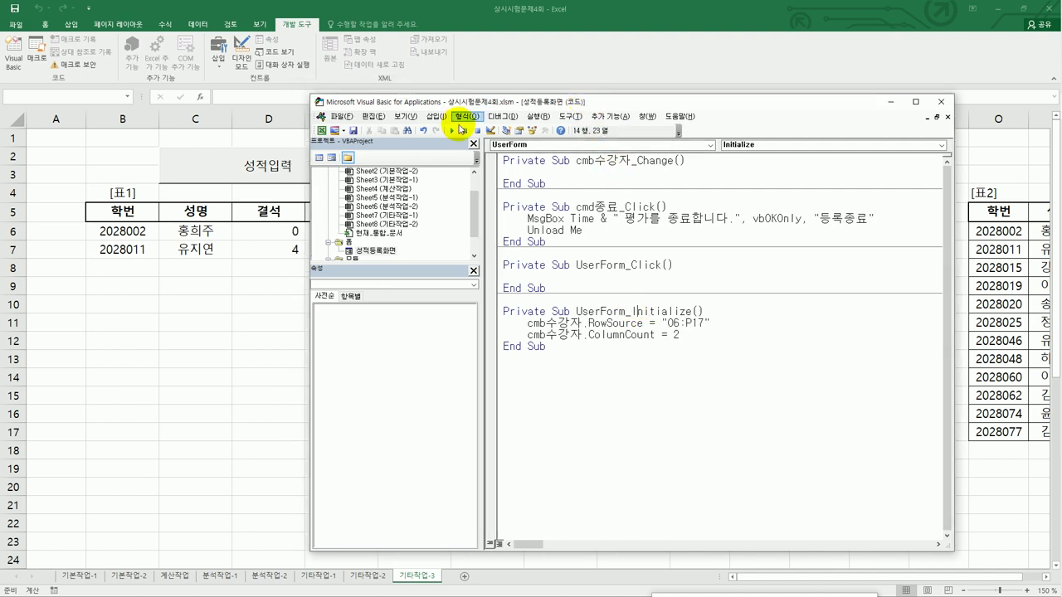
left_click(376, 252)
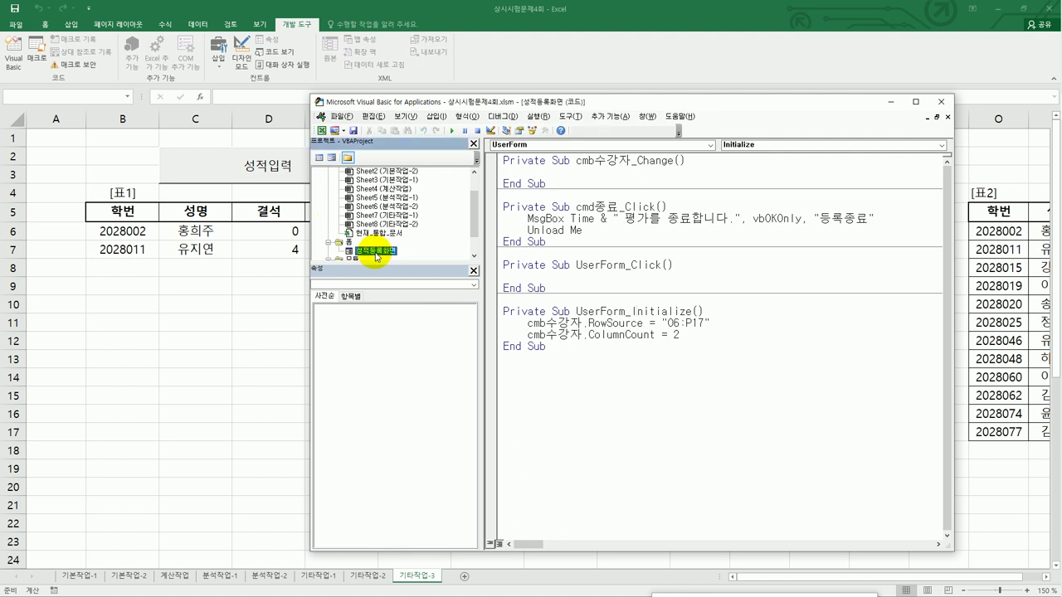
double_click(376, 251)
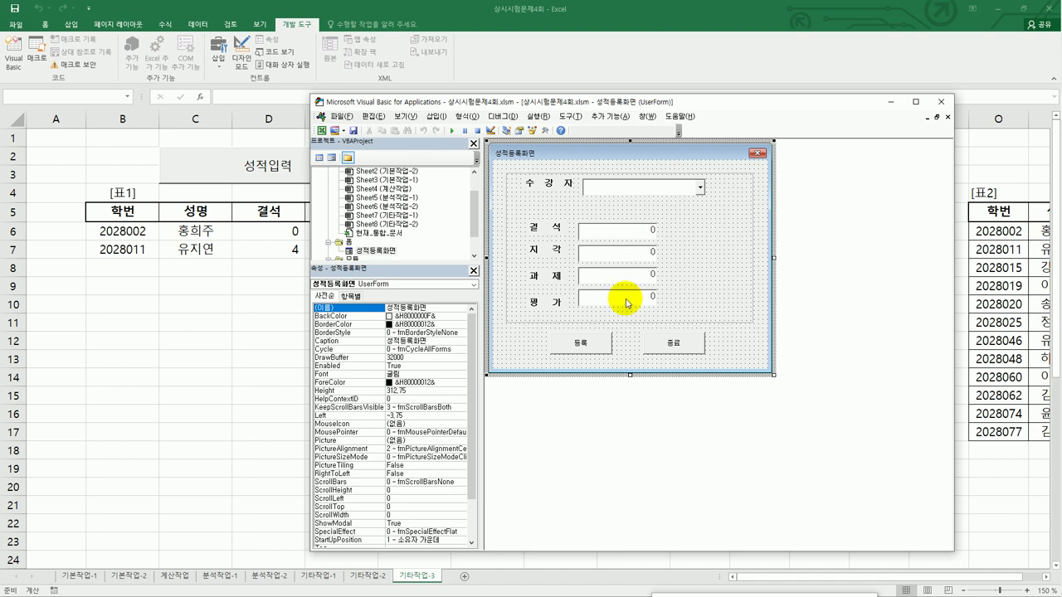
left_click(593, 344)
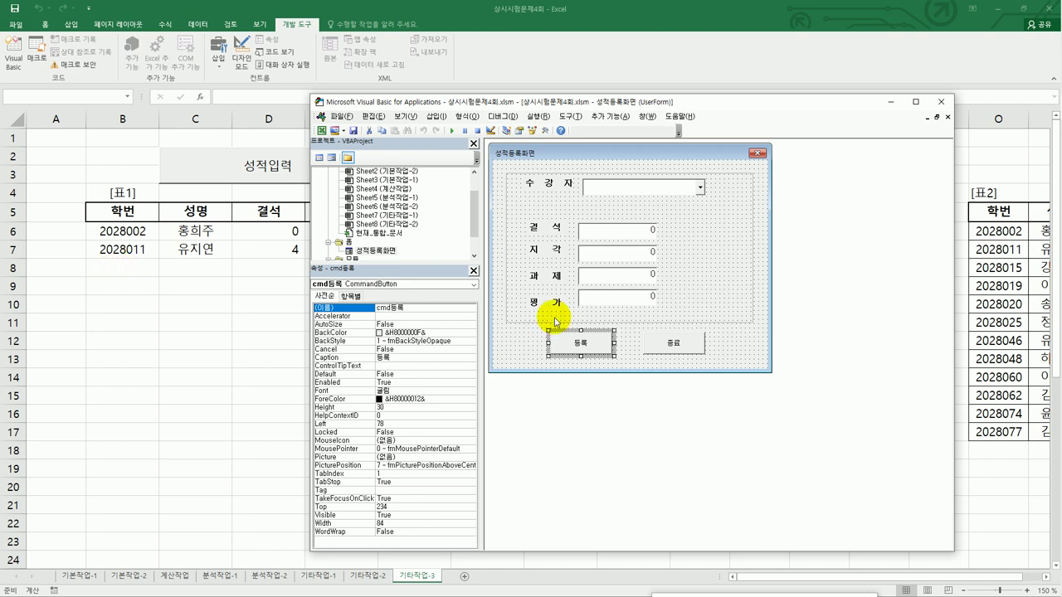
double_click(594, 349)
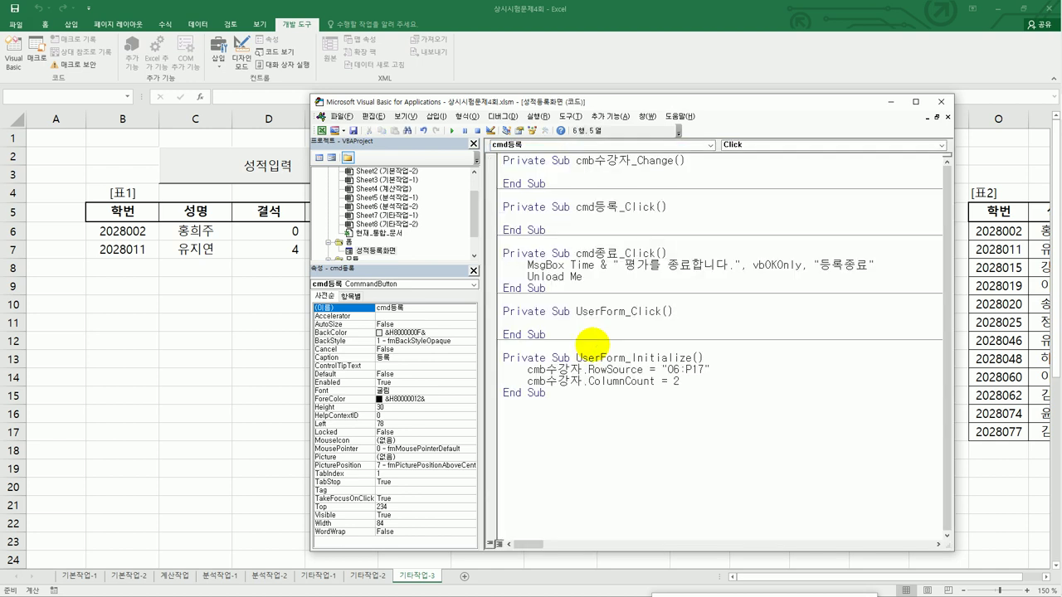
In cmd등록_Click, enter i = Range("B5").CurrentRegion.Rows.Count + 4, followed by a blank line
type("i= range(")
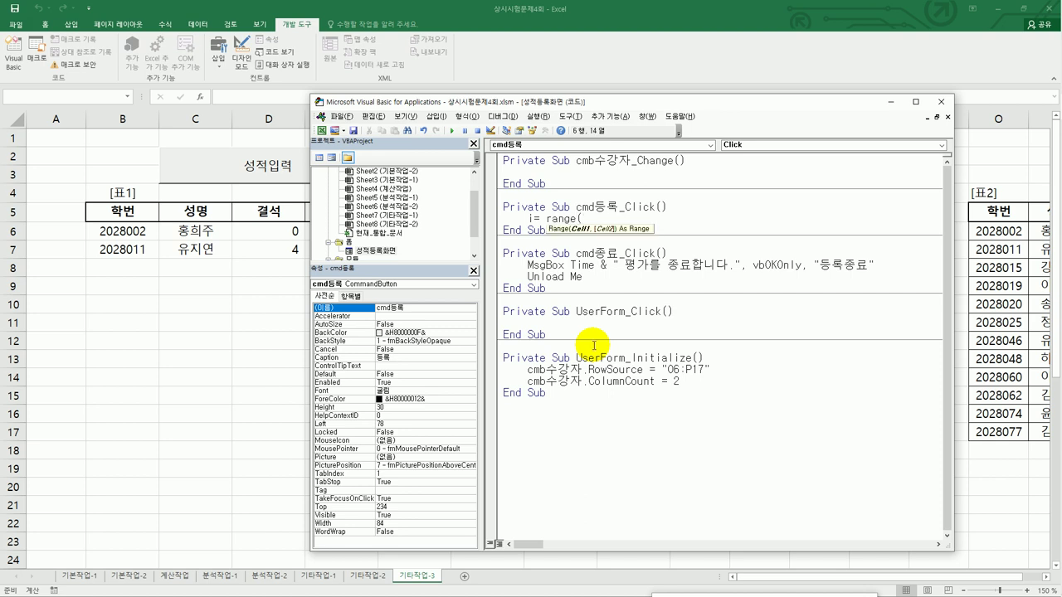
type("\"B5\").cu")
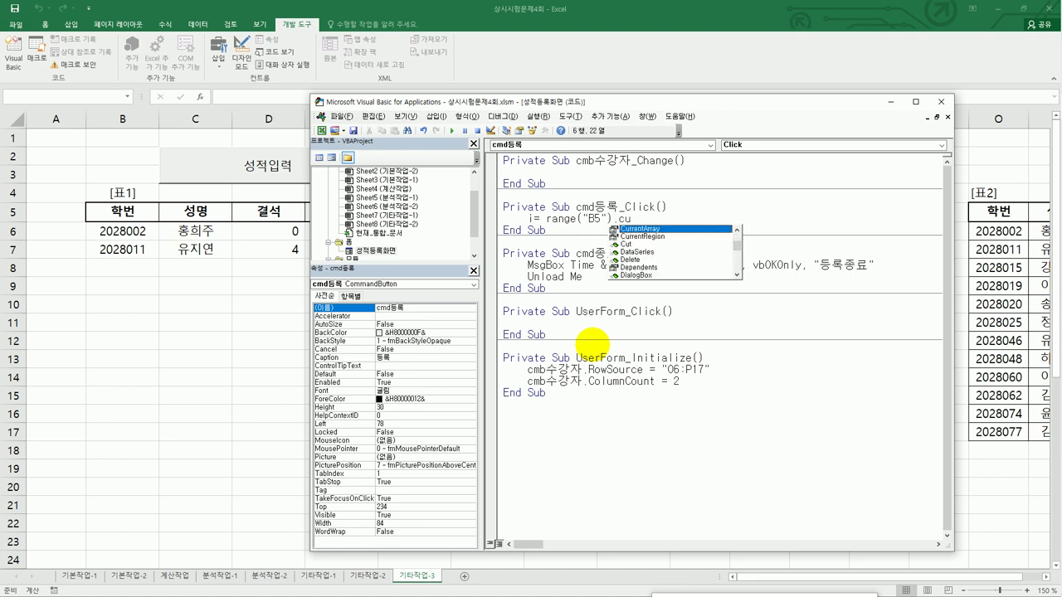
key("Down")
key("Tab")
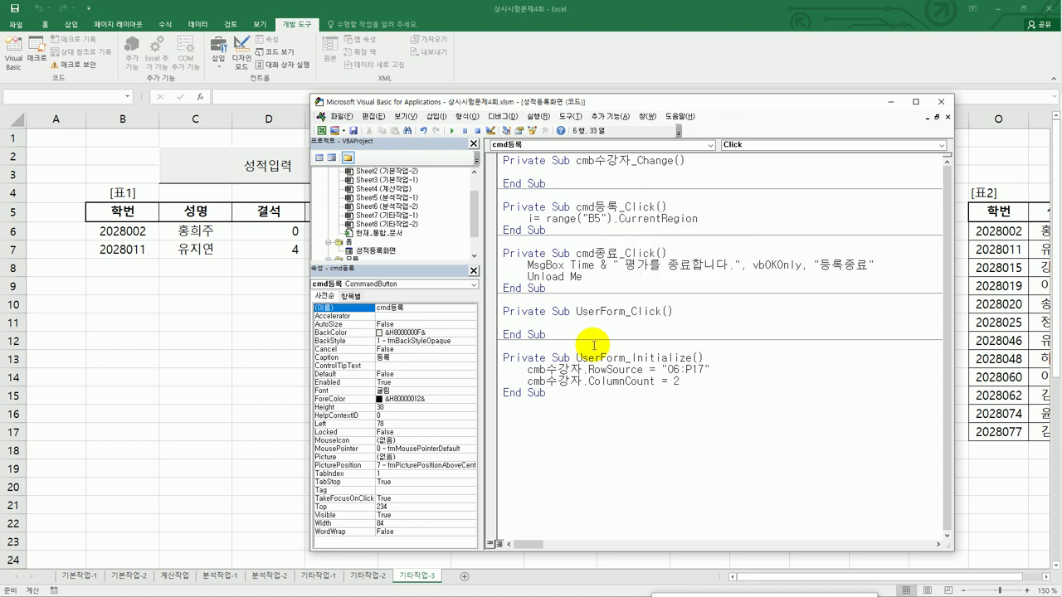
type(".")
type("Rows.")
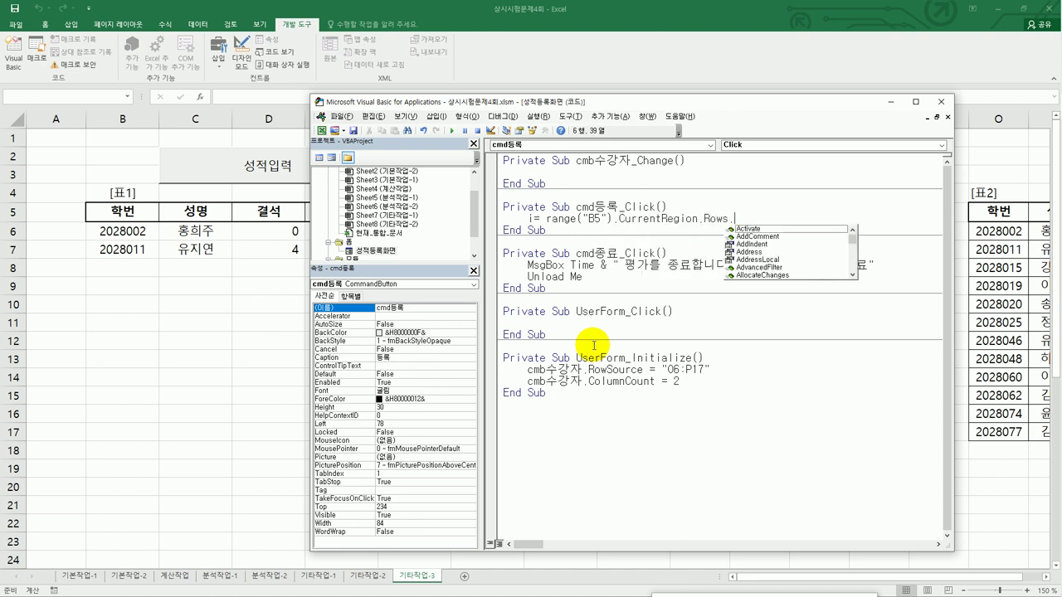
type("count + ")
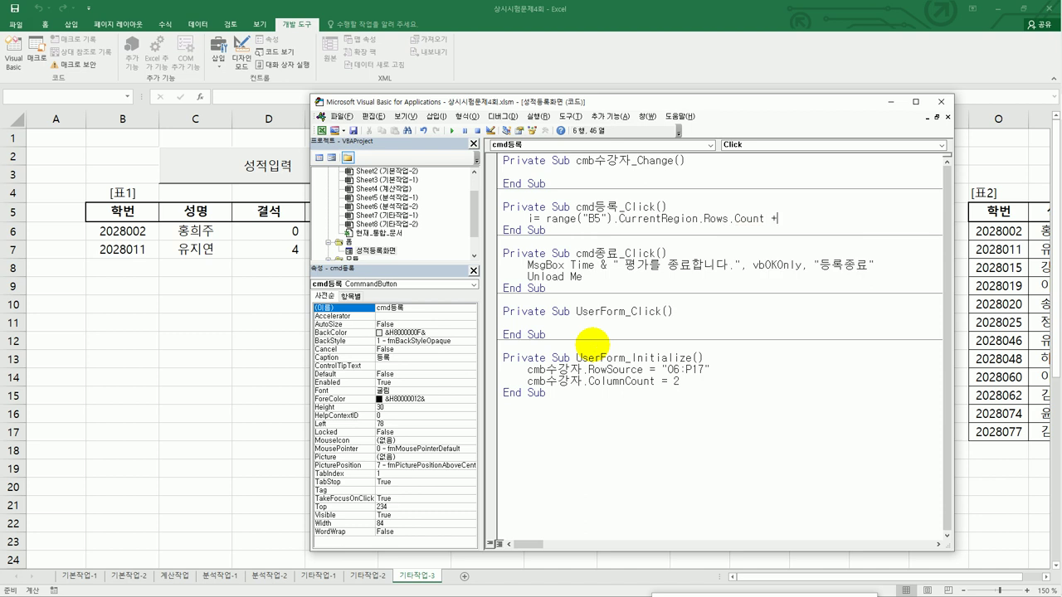
type("4")
key("Return")
key("Return")
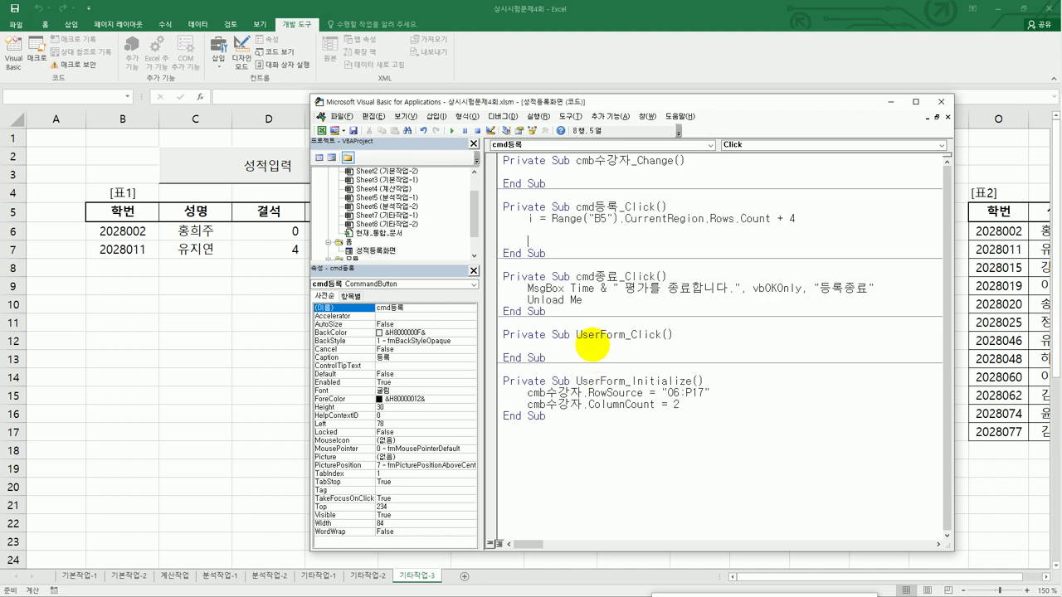
Add the line Cells(i, 2) = cmb수강자.Column(0) to the cmd등록_Click procedure
type("cells(i,")
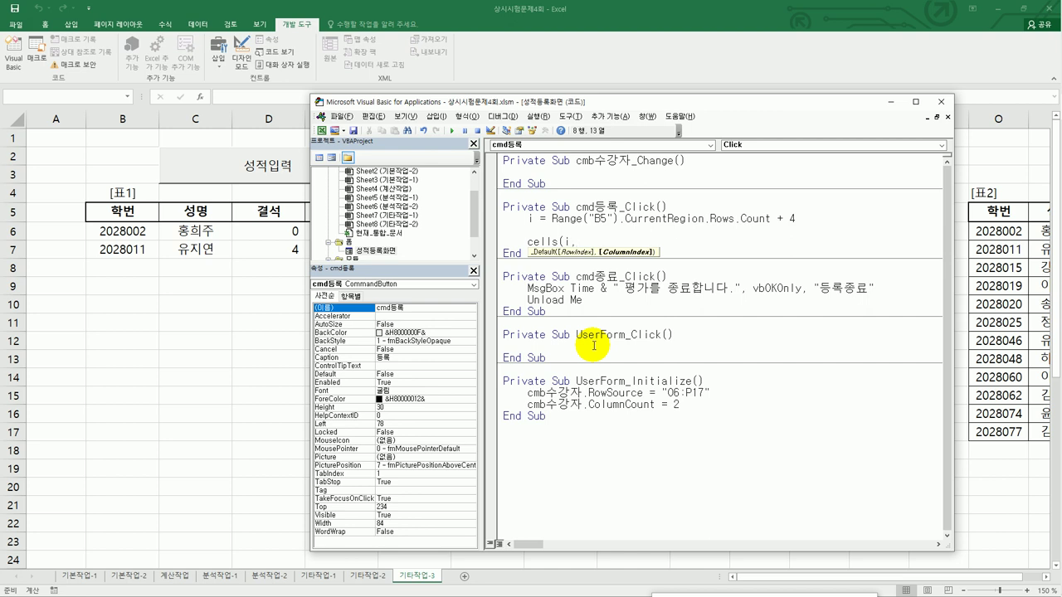
type("2)")
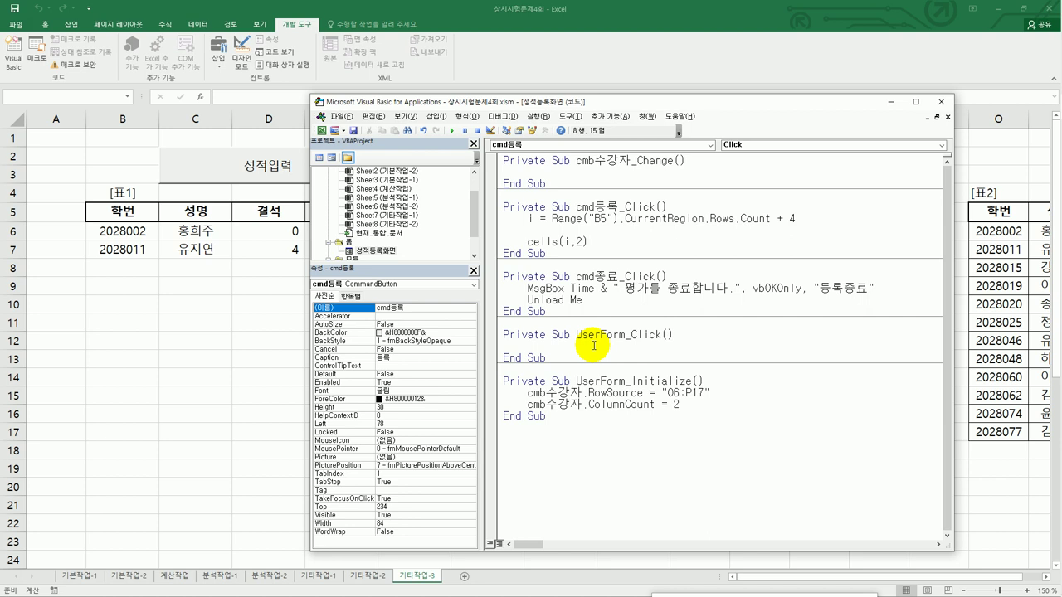
type(" = cmb수강자.")
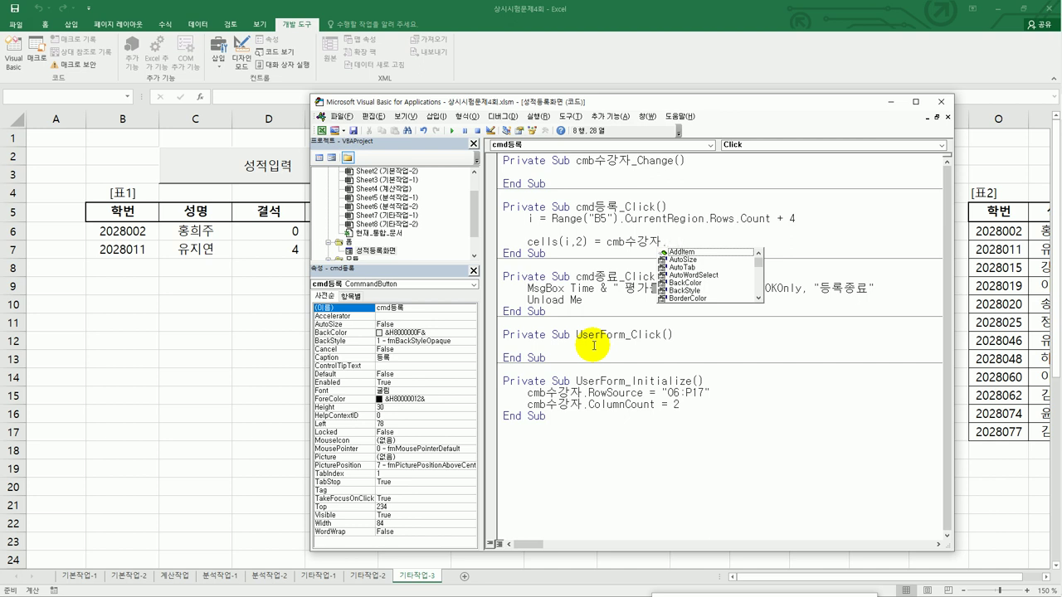
type("Column")
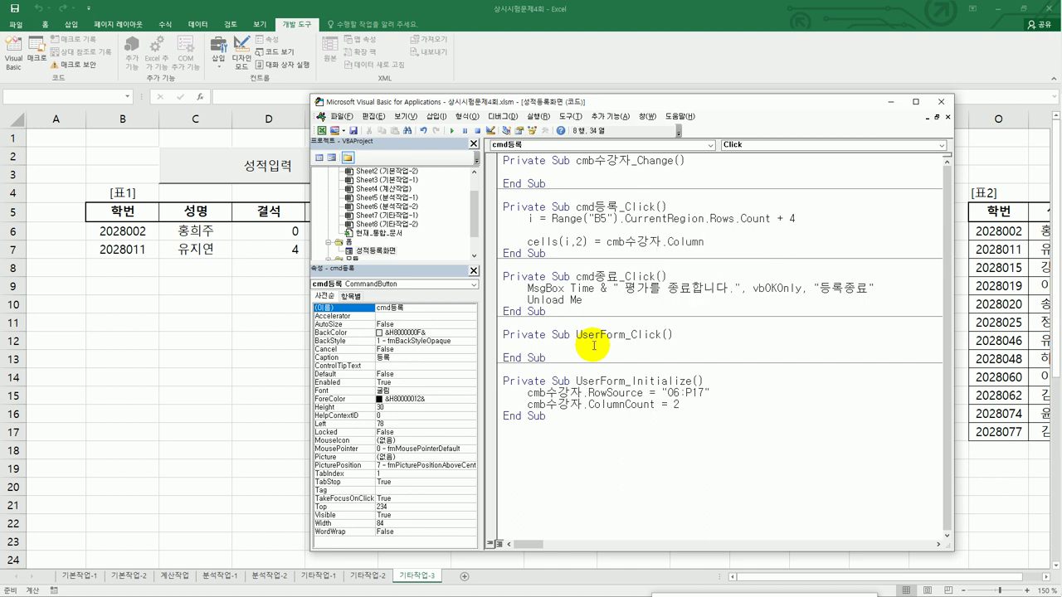
type("(")
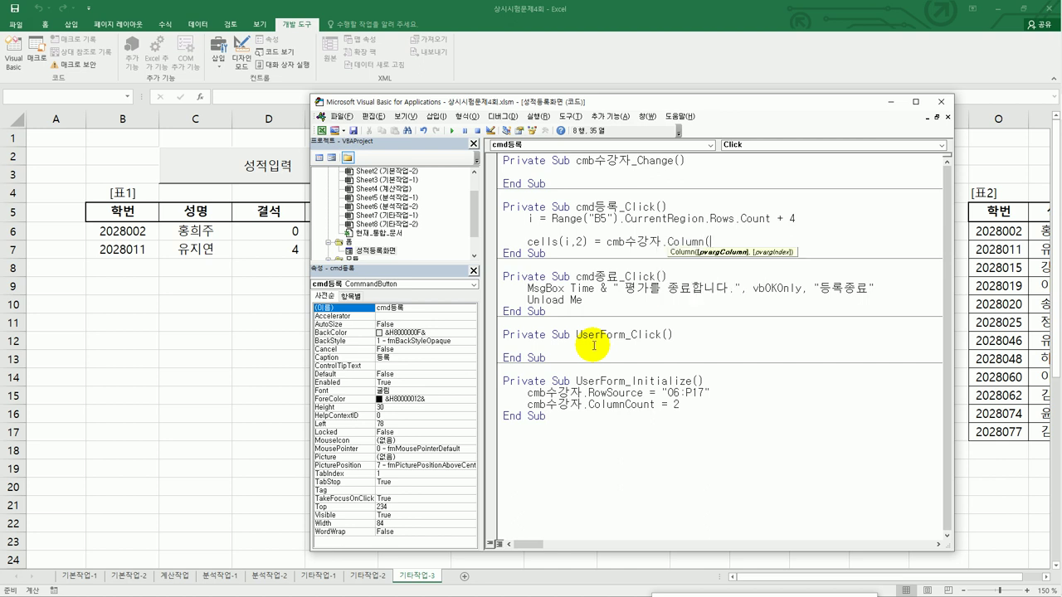
type("0)")
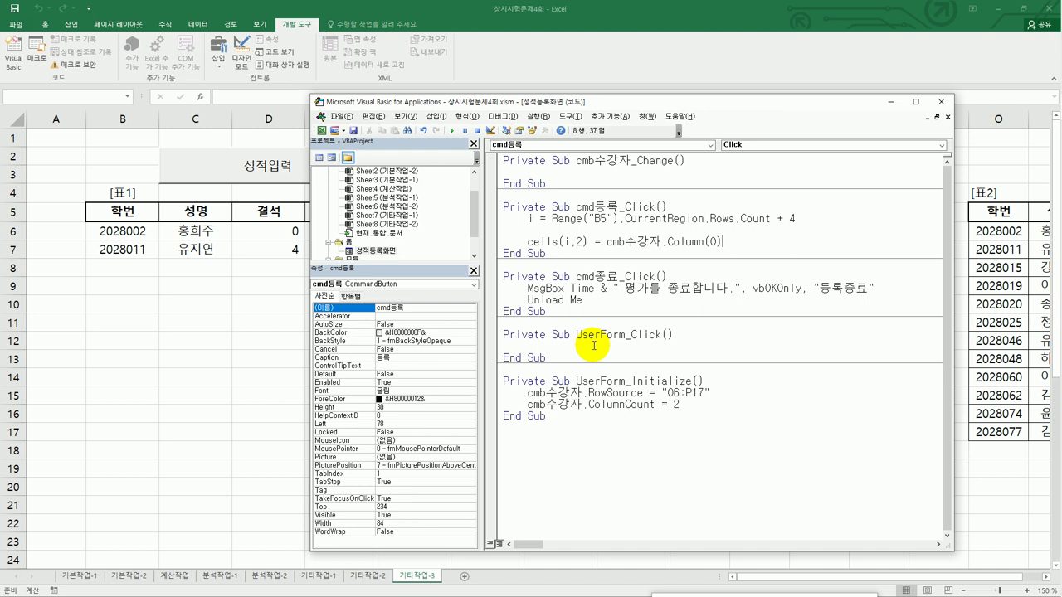
key("Return")
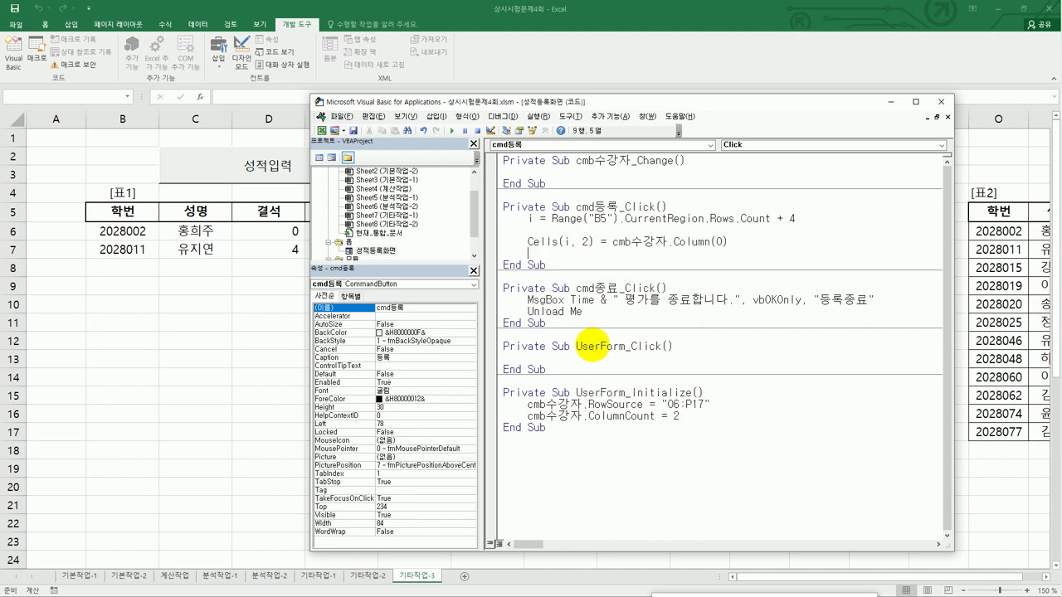
Duplicate the line Cells(i, 2) = cmb수강자.Column(0) directly below itself in cmd등록_Click
key("Up")
key("shift+End")
key("ctrl+c")
key("End")
key("Return")
key("ctrl+v")
key("BackSpace")
Change the duplicated line in cmd등록_Click to Cells(i, 3) = cmb수강자.Column(1)
key("Left")
key("Left")
key("Left")
key("Left")
key("Left")
key("Left")
key("Left")
key("Left")
key("Left")
key("Left")
key("Left")
key("Left")
key("Left")
key("Left")
key("Left")
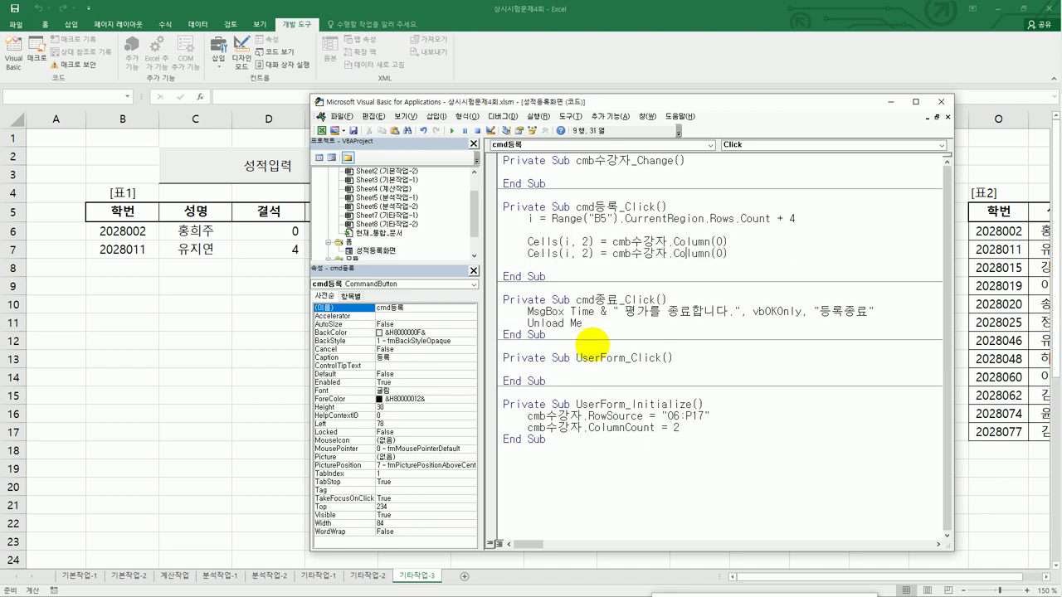
key("Left")
key("Left")
key("Delete")
type("3")
key("End")
key("Delete")
type("1")
key("End")
Add the line Cells(i, 4) = txt결석.Value below the Cells(i, 3) line by adapting a pasted copy
key("Return")
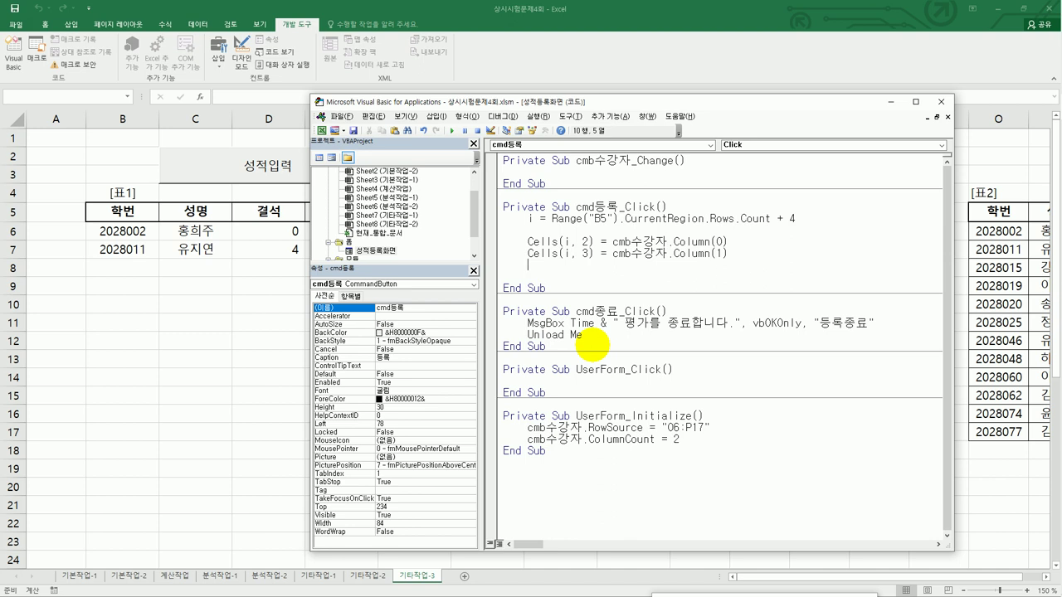
key("ctrl+v")
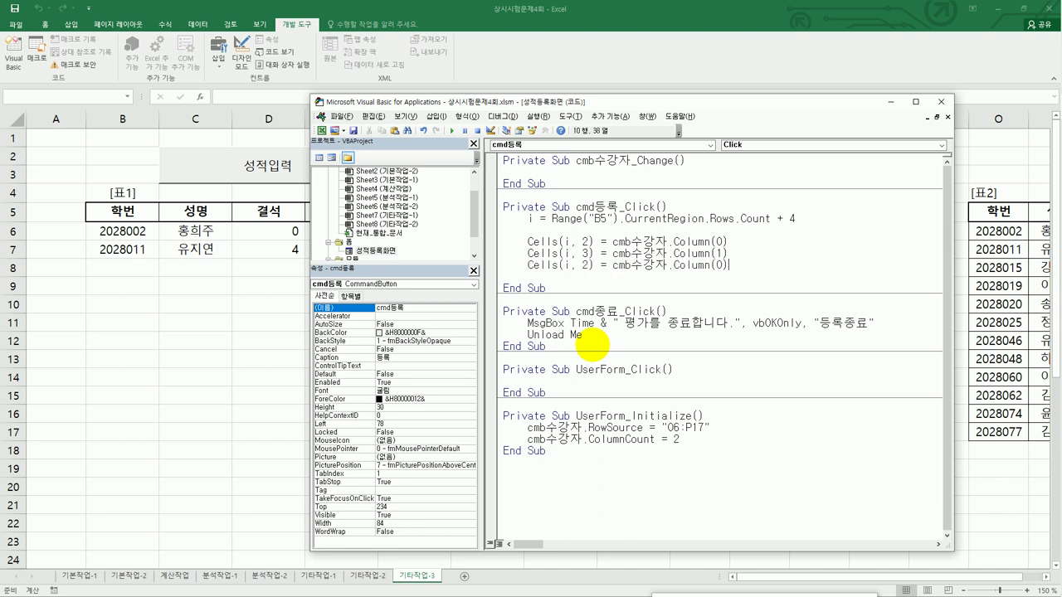
double_click(584, 264)
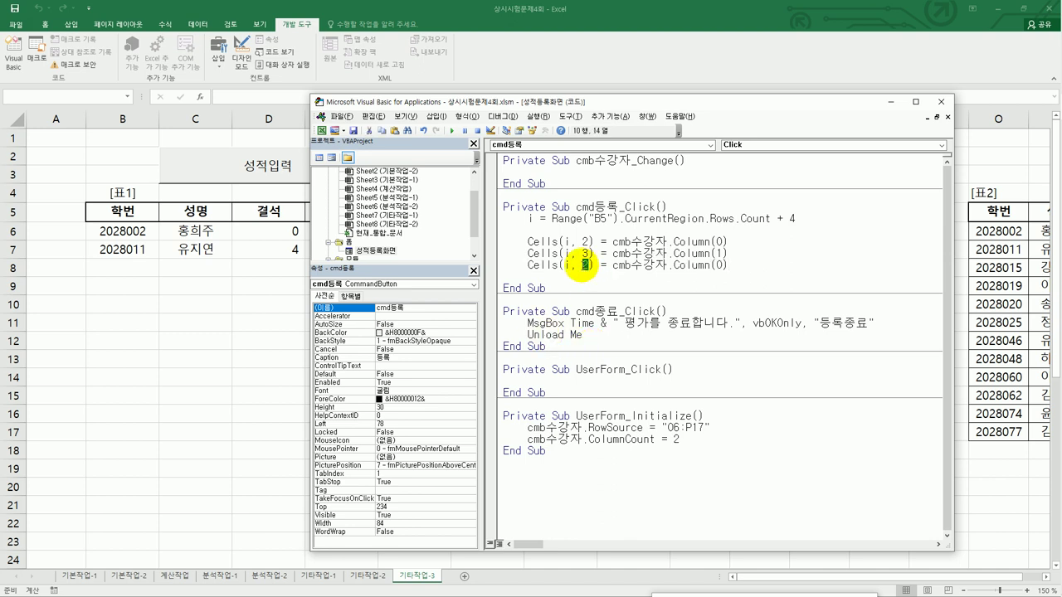
type("4")
left_click_drag(613, 264, 734, 268)
type("txt결석.va")
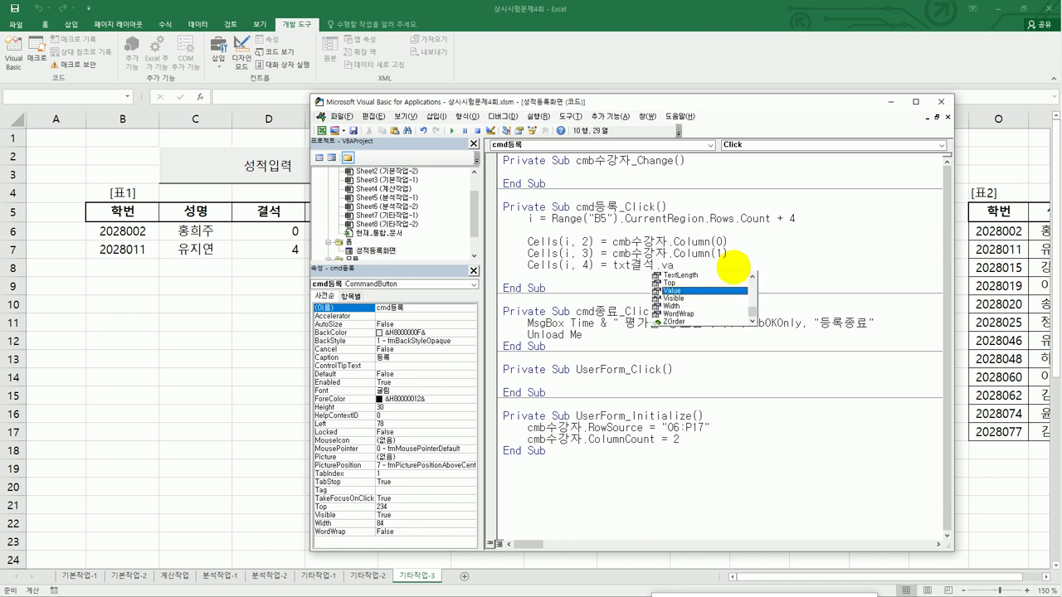
key("Return")
Copy the Cells(i, 4) line below itself and change the copy to Cells(i, 5) = txt지각.Value
key("Up")
key("shift+End")
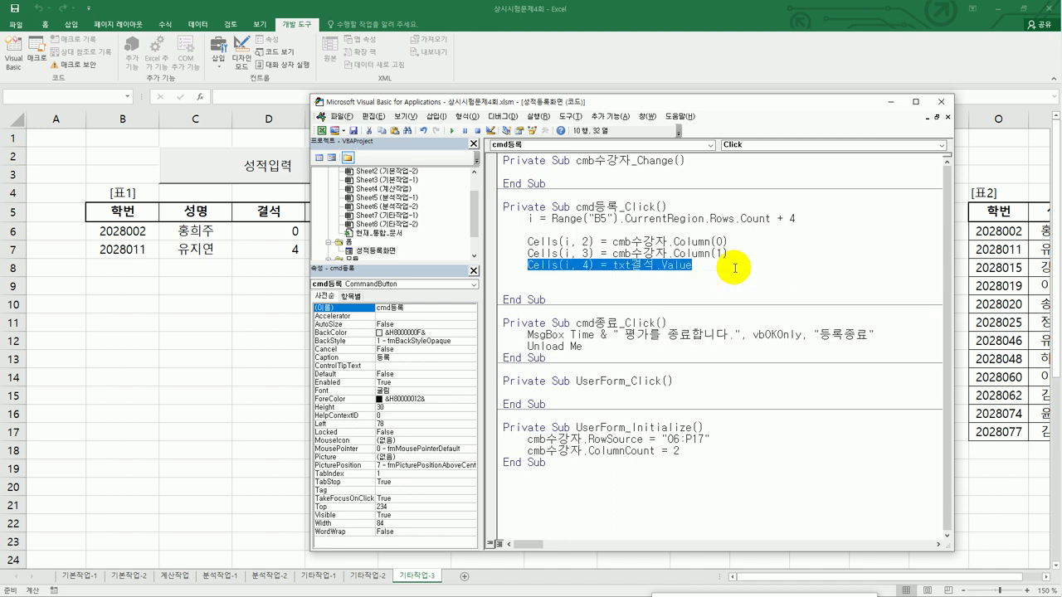
key("ctrl+c")
key("End")
key("Return")
key("ctrl+v")
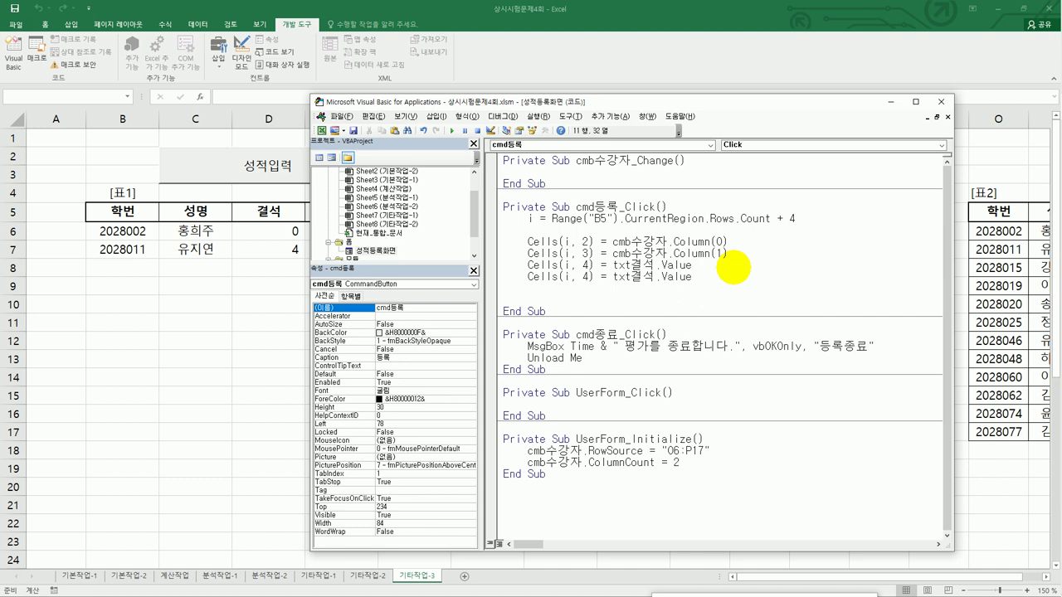
double_click(587, 277)
type("5")
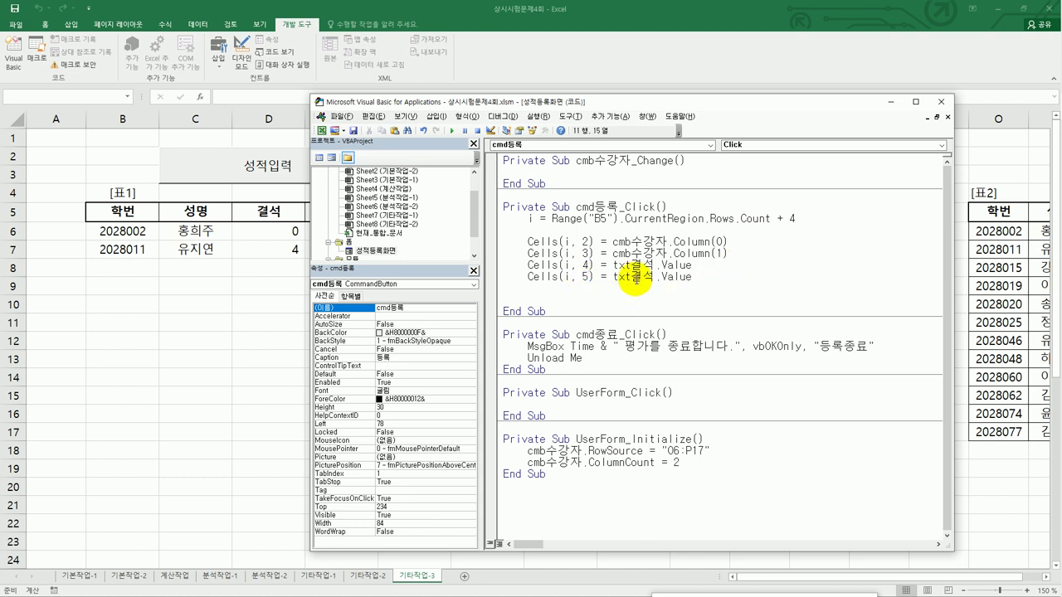
left_click_drag(633, 277, 656, 278)
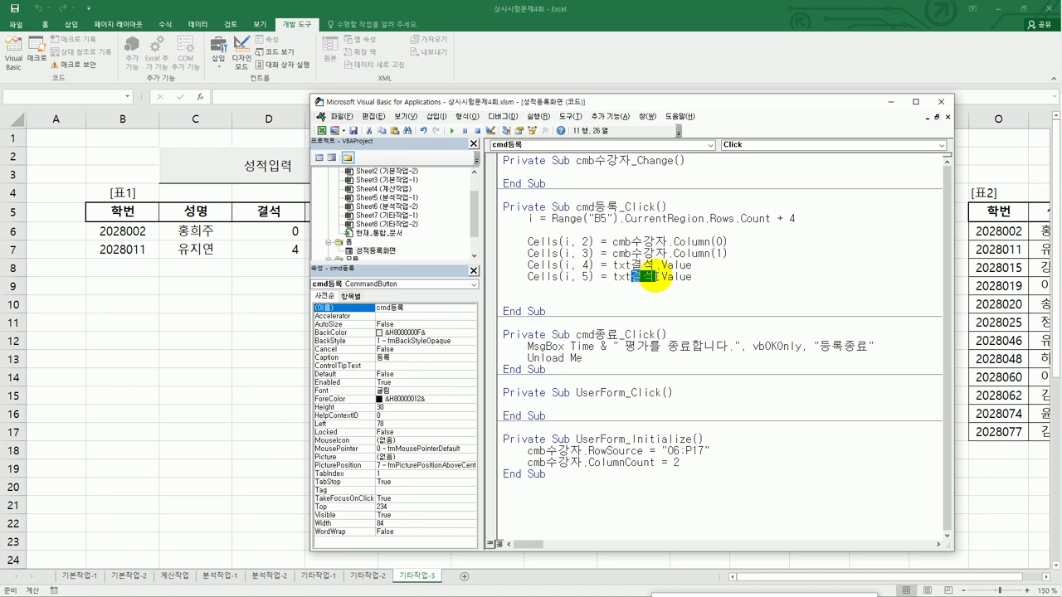
type("w")
key("BackSpace")
type("지각")
key("End")
key("Return")
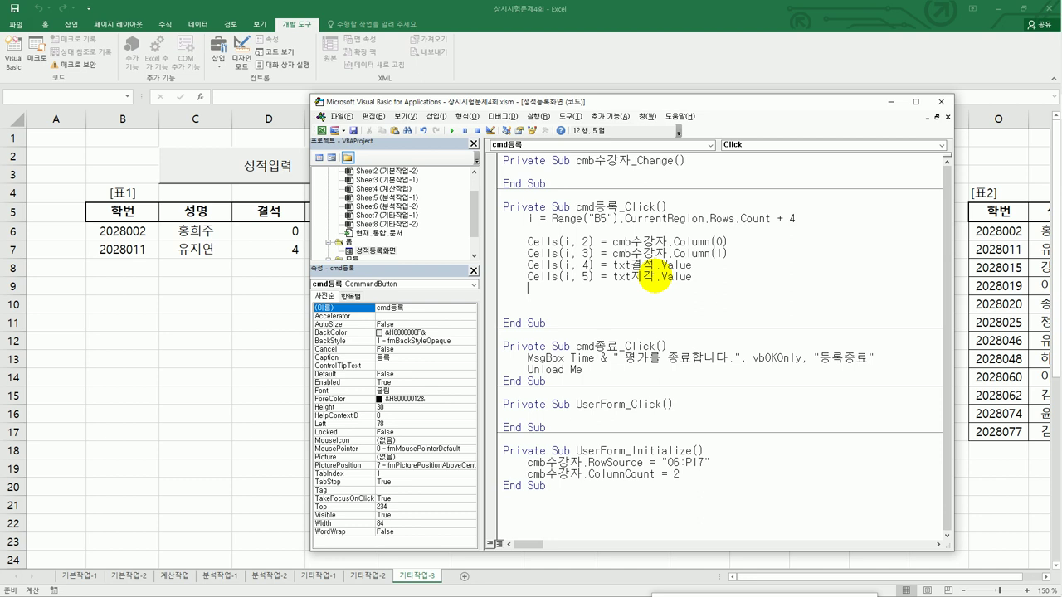
Check the 표1 headers behind the editor and add the line Cells(i, 6) = 20 - (Cells(i, 4) * 2 + Cells(i, 5) * 1)
left_click_drag(585, 101, 490, 251)
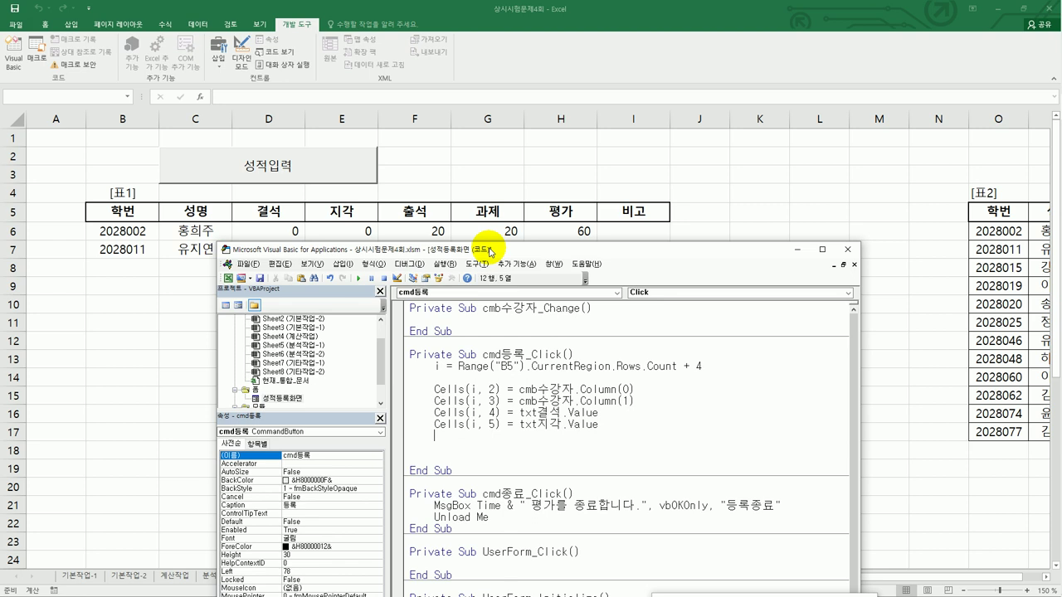
left_click_drag(490, 251, 527, 156)
key("ctrl+v")
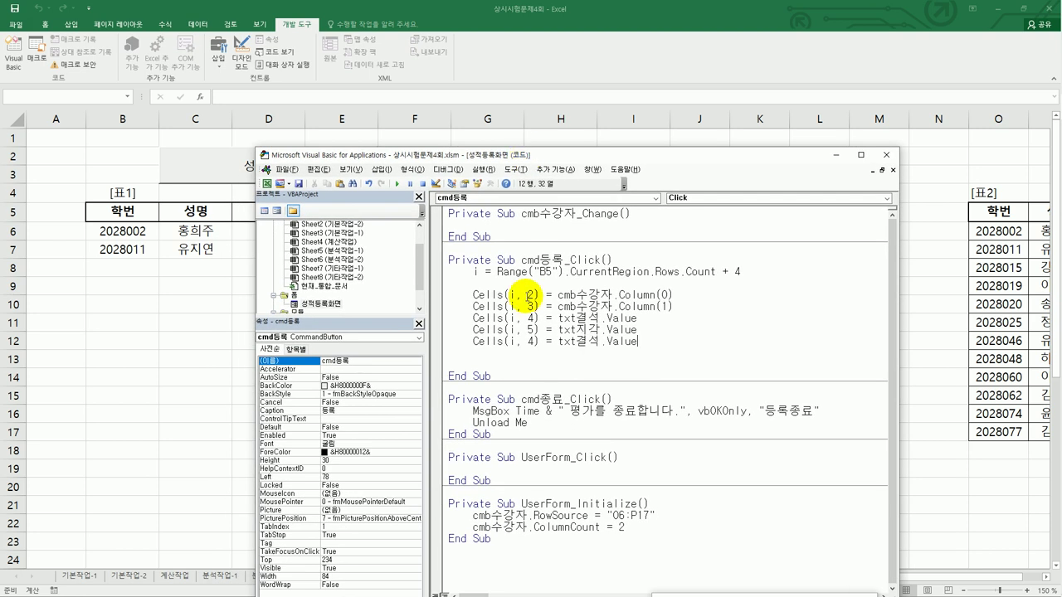
double_click(531, 341)
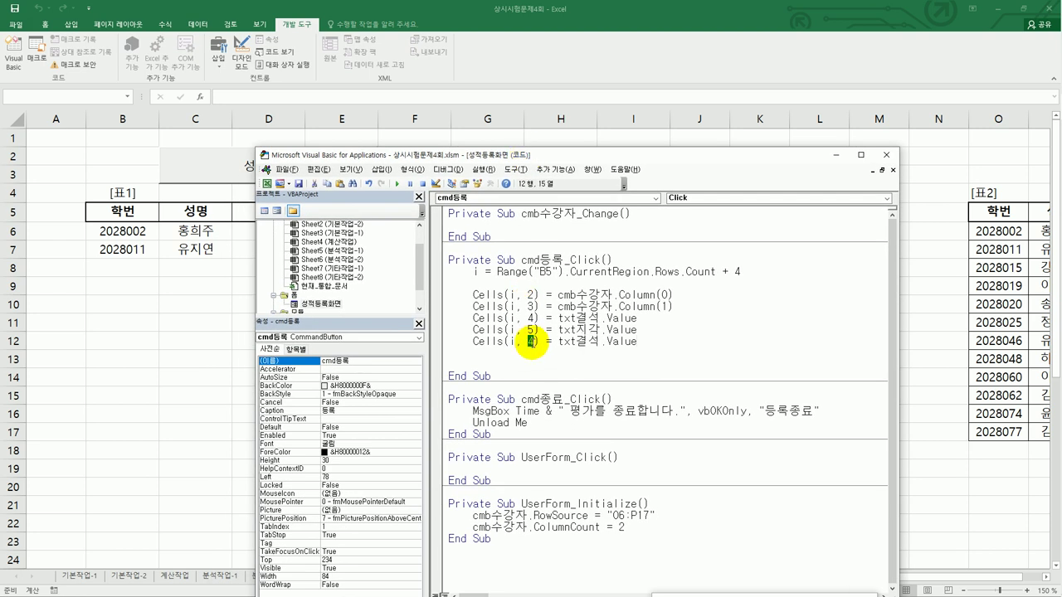
type("6")
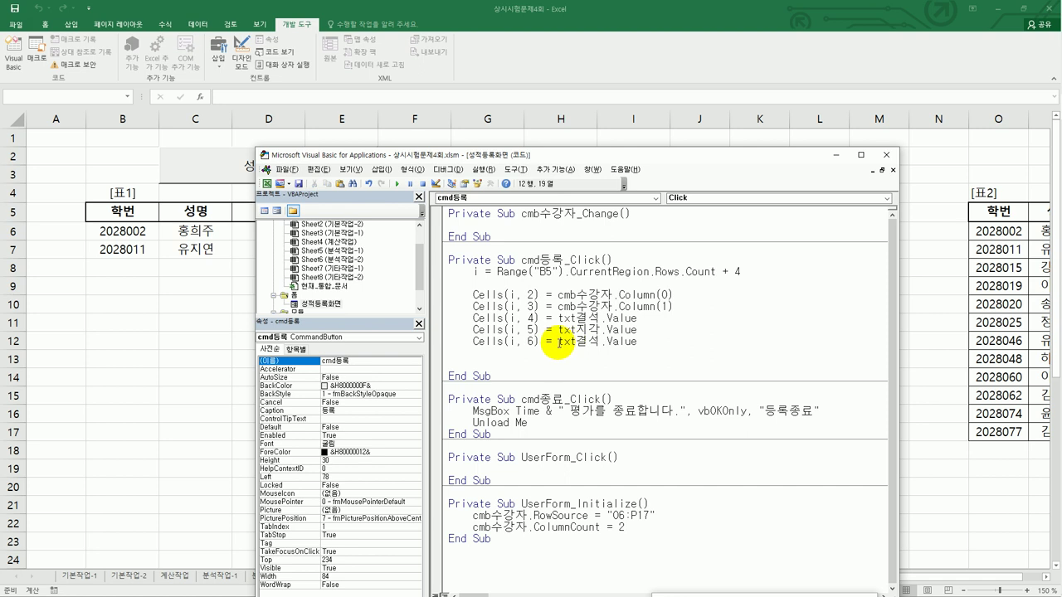
left_click_drag(558, 341, 645, 345)
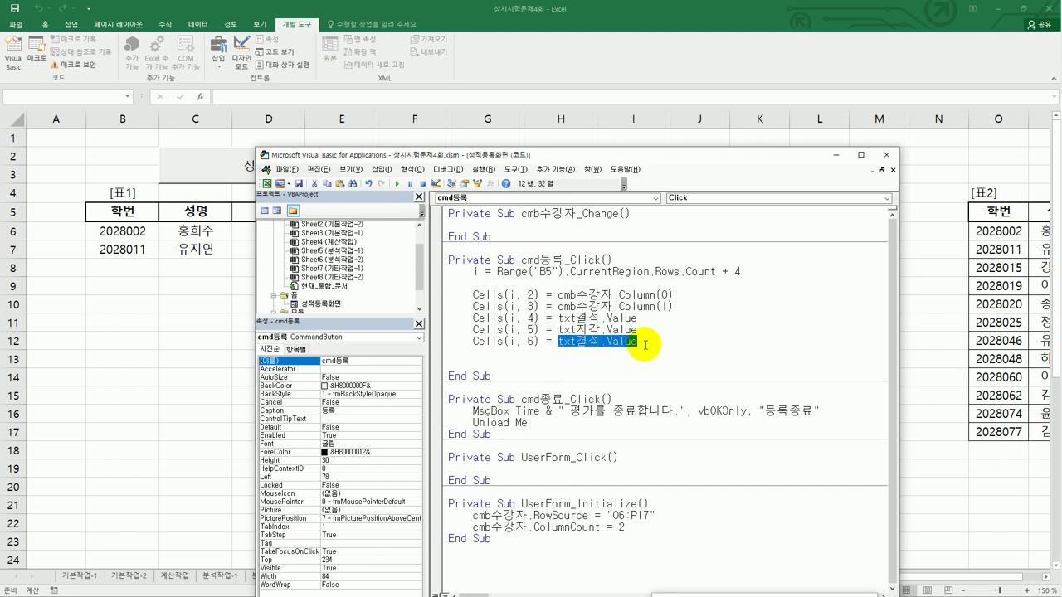
type("20")
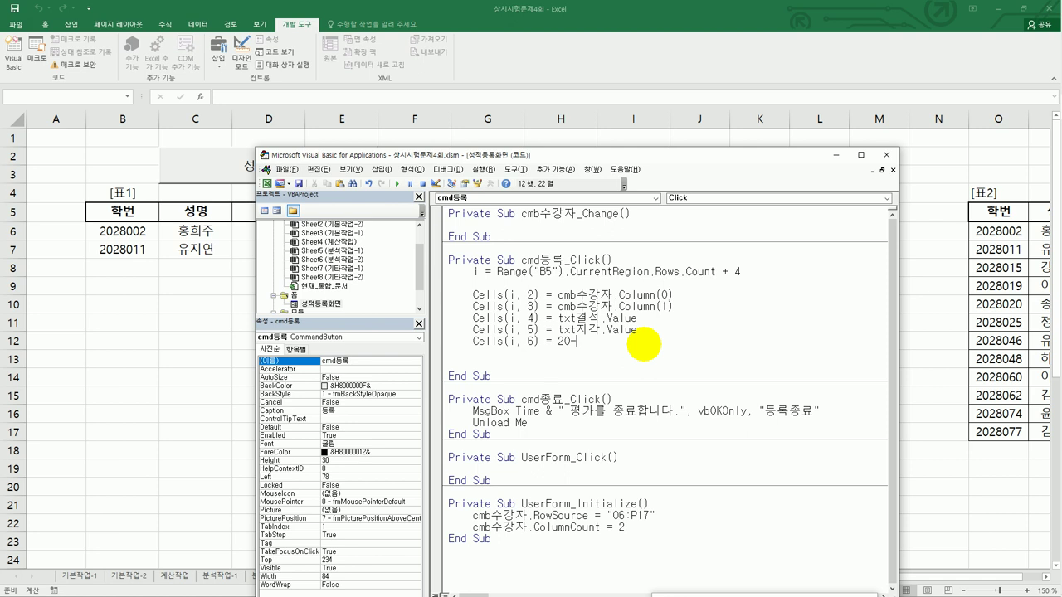
type("-")
type("(ㅊ디")
key("BackSpace")
key("BackSpace")
key("Hangul")
type("cells(i,4)*2+cells(i,5)*1)")
key("Return")
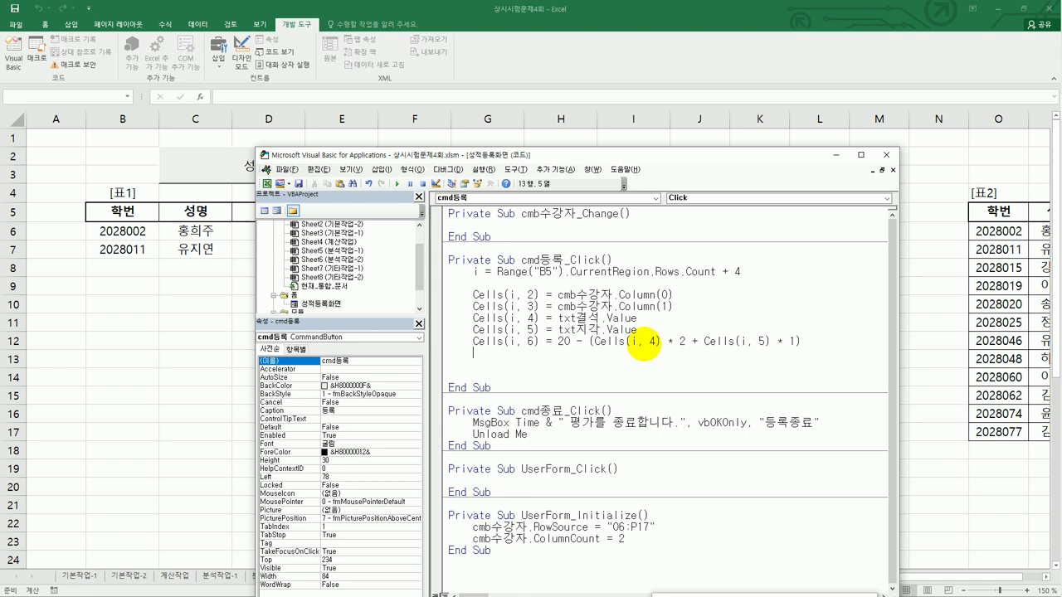
Add the line Cells(i, 7) = txt과제.Value to cmd등록_Click by adapting a pasted copy of the 결석 line
key("ctrl+v")
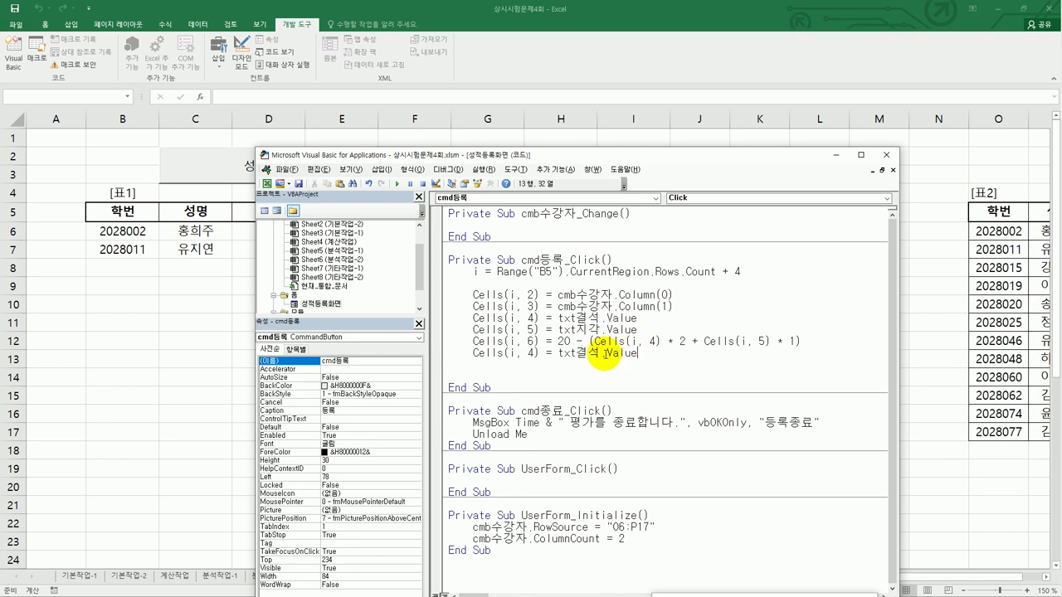
double_click(531, 353)
type("7")
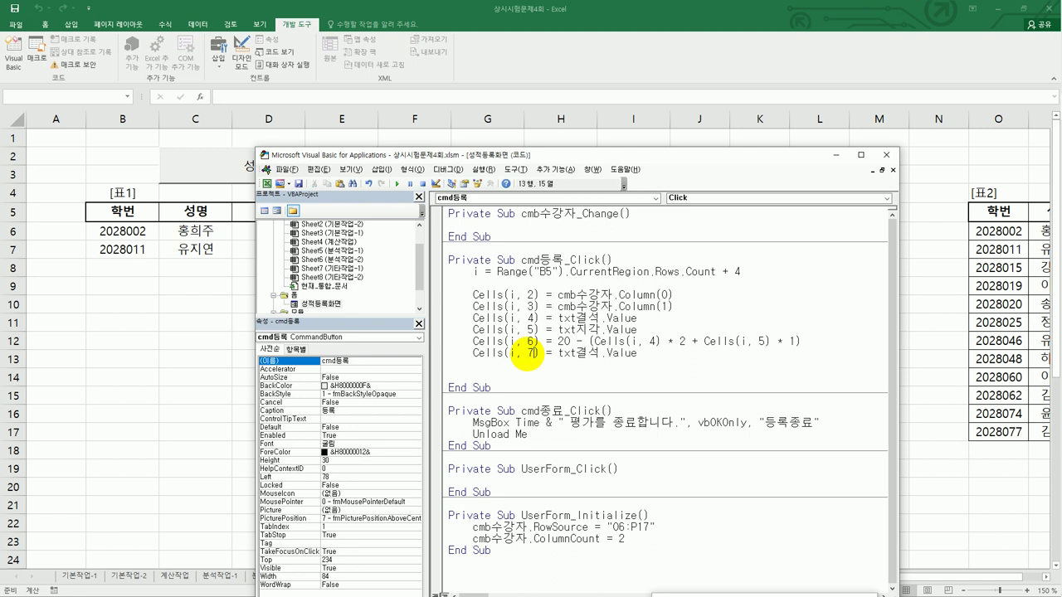
left_click_drag(576, 355, 595, 360)
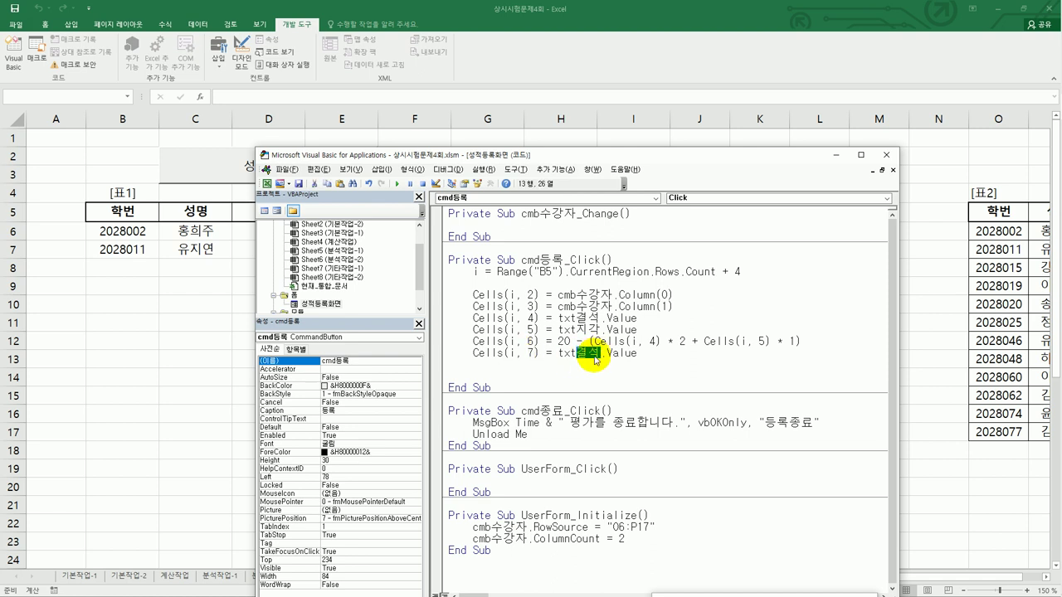
key("BackSpace")
type("ㄱ과제")
key("End")
key("Return")
Add the line Cells(i, 8) = txt평가.Value to cmd등록_Click, followed by a blank line
key("ctrl+v")
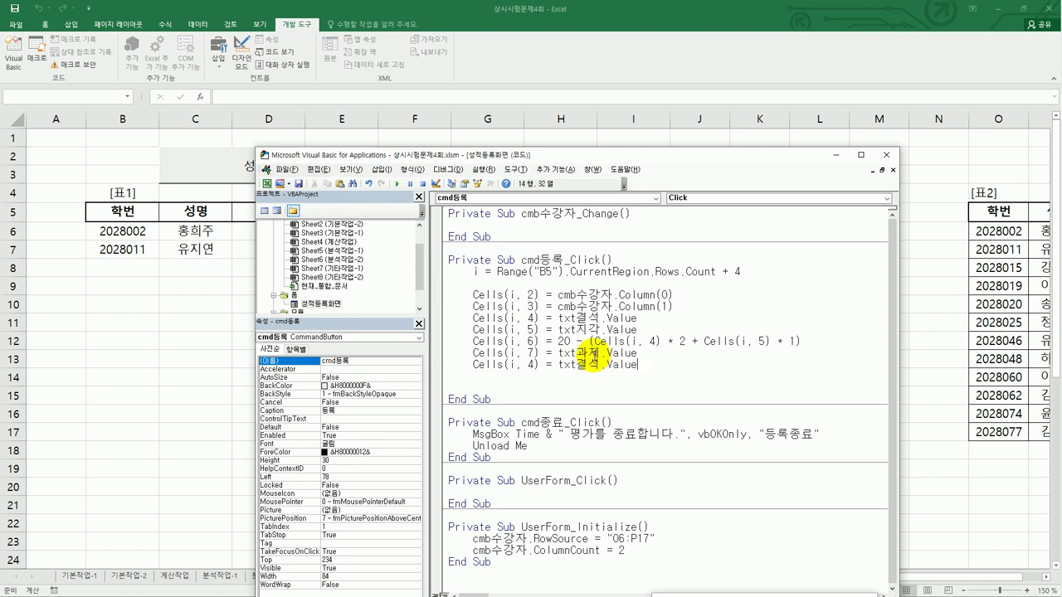
double_click(531, 365)
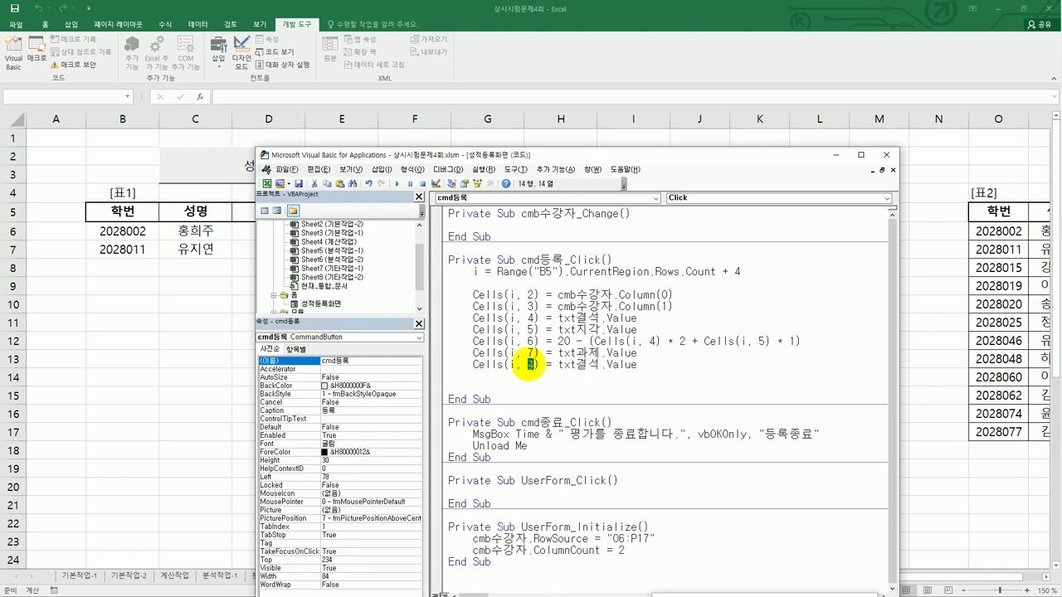
type("8")
left_click_drag(575, 365, 593, 366)
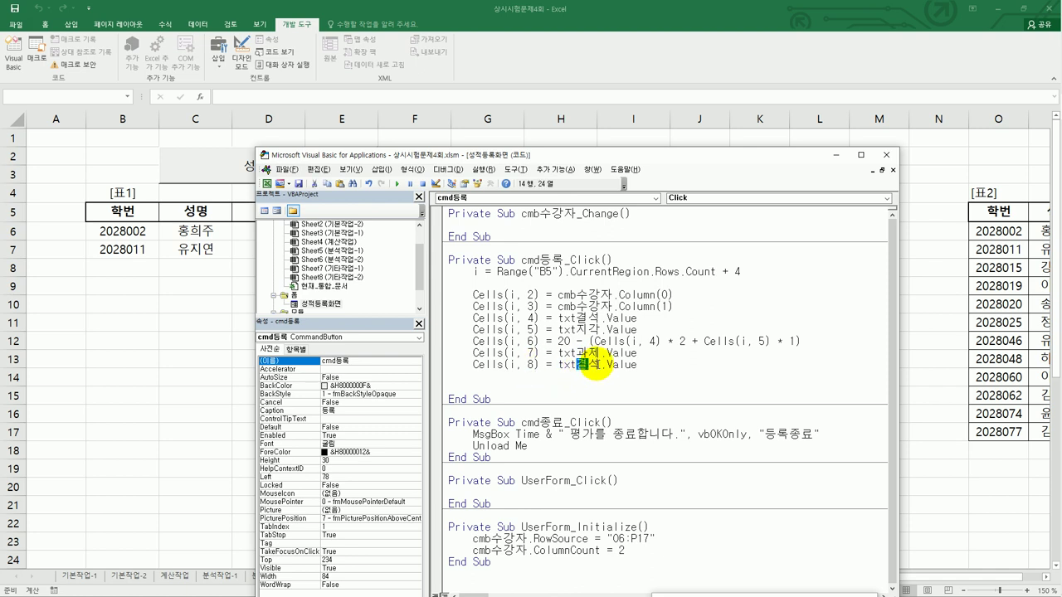
type("평가")
key("Delete")
key("End")
key("Return")
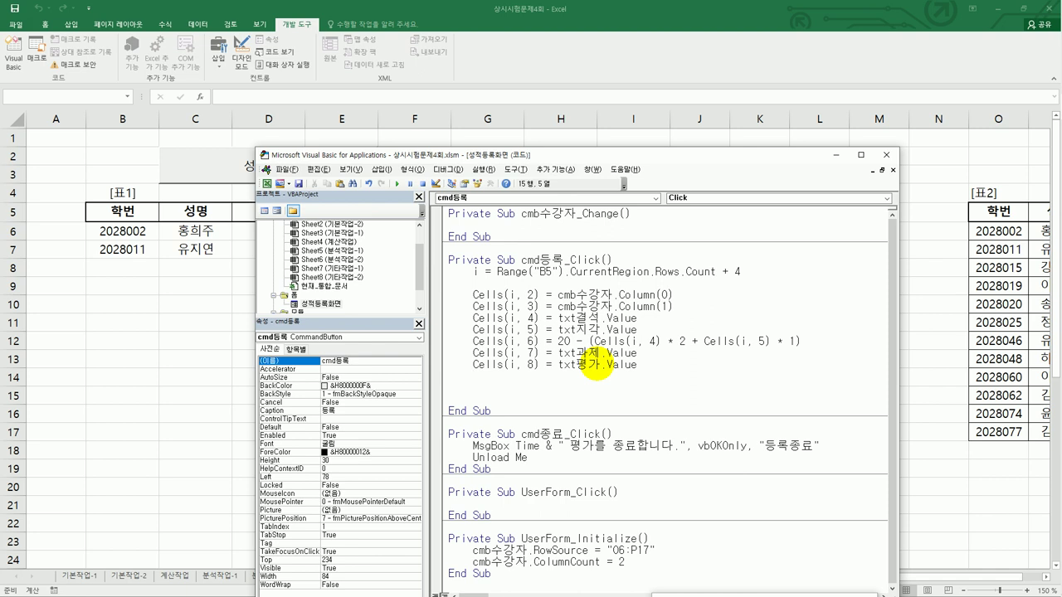
key("Return")
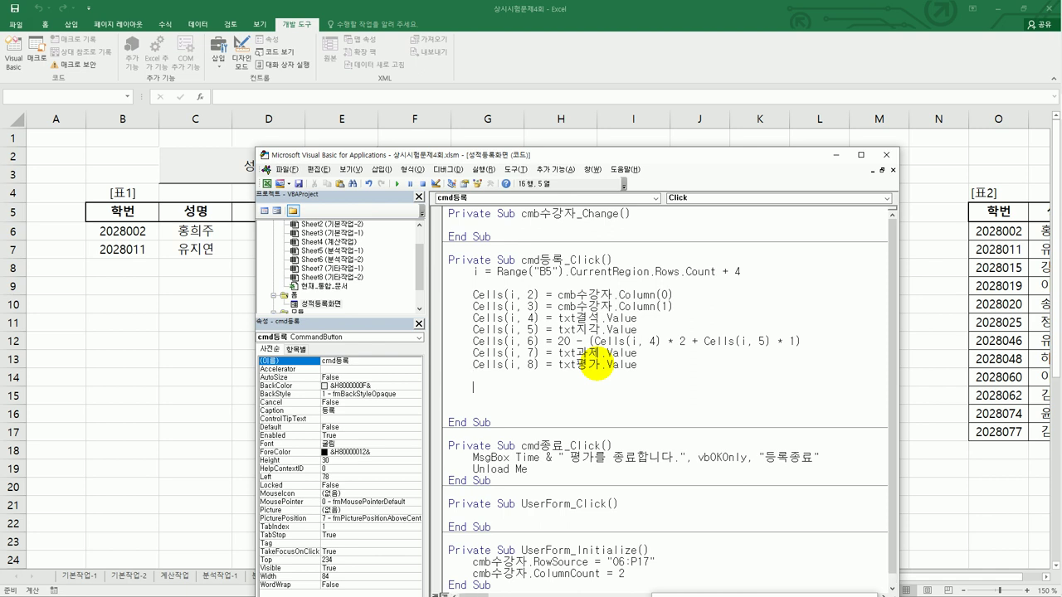
Start a condition in cmd등록_Click with If Cells(i, 6) < 12 Then and an indented line below it
type("if cells(")
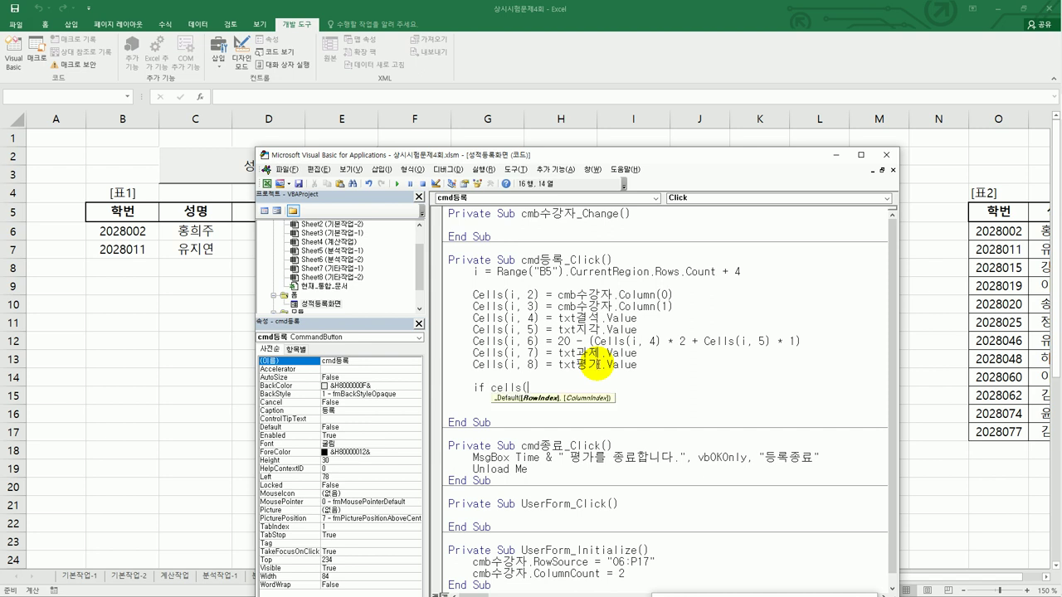
type("i,6) <1")
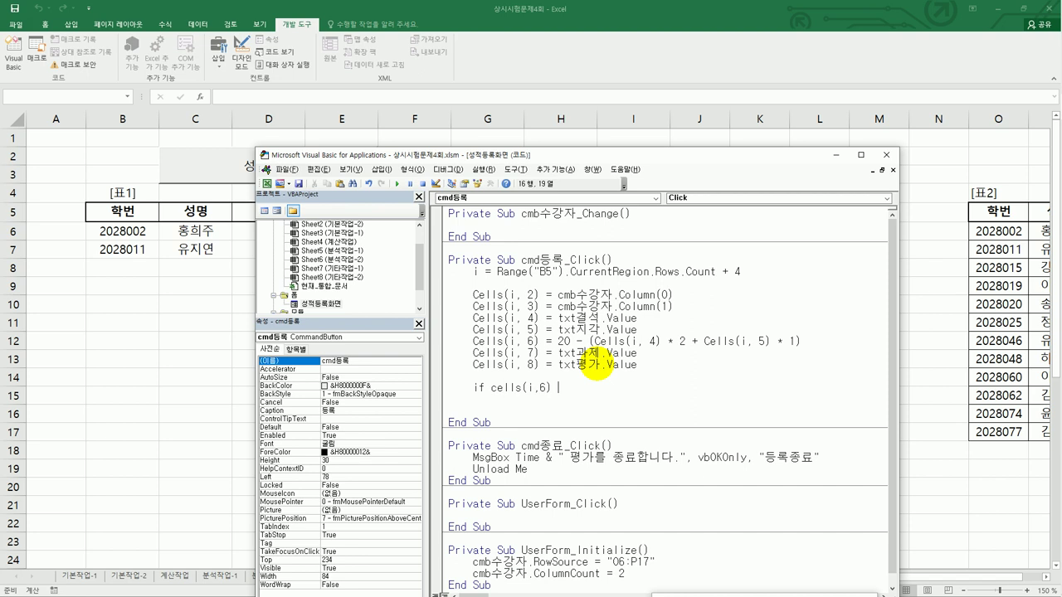
type("2 then")
key("Return")
key("Tab")
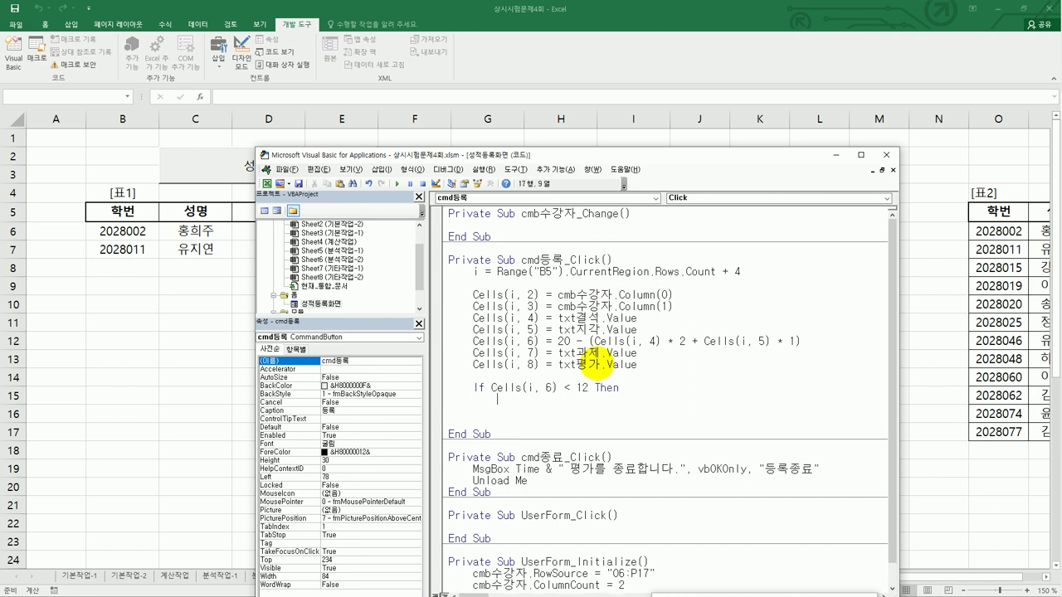
Enter Cells(i, 9) = "출석미달" inside the condition and close the block with End If
type("Cells(i, 4) = txt결석.Value")
double_click(555, 399)
type("9")
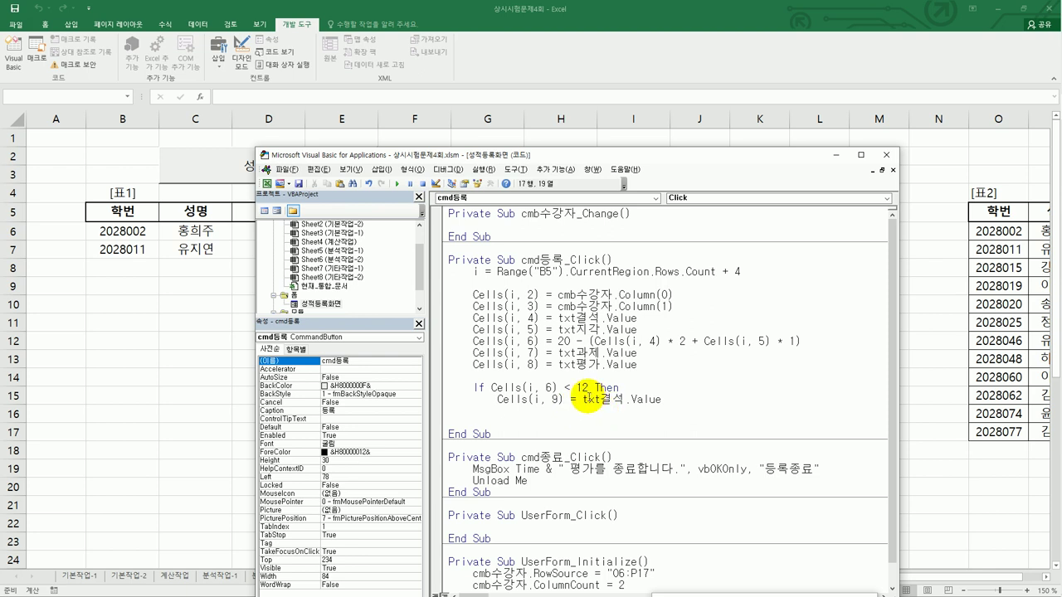
left_click_drag(582, 402, 677, 402)
type("\"")
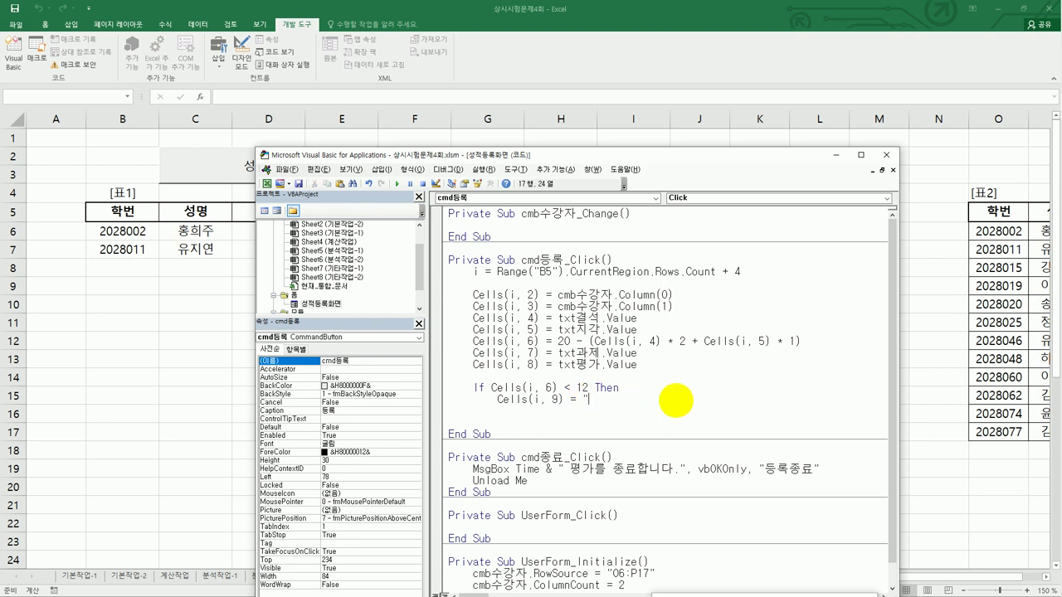
type("출석미다ㄹ\"")
key("Return")
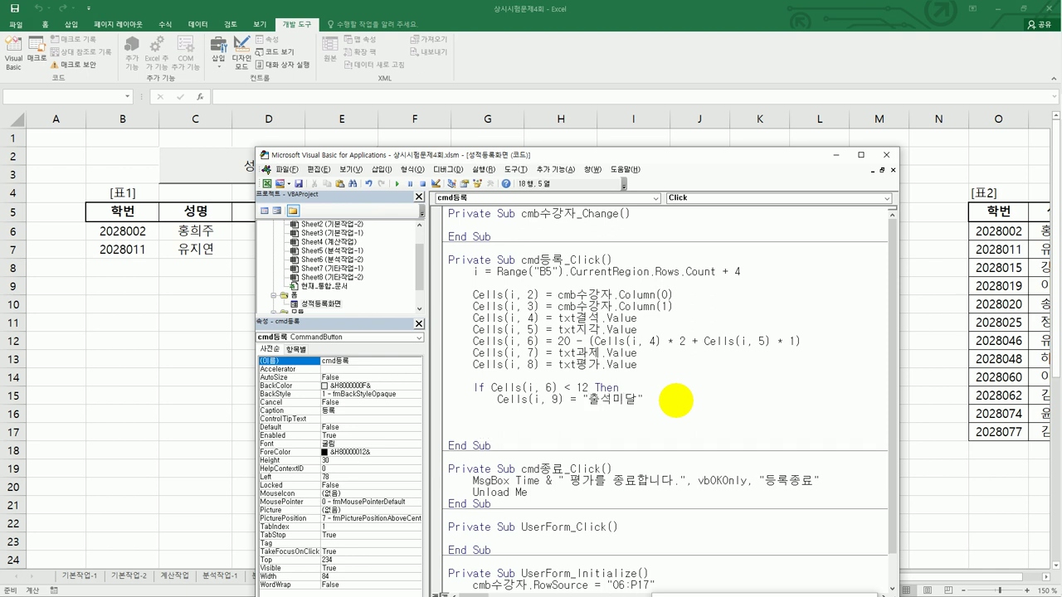
type("end if")
key("Return")
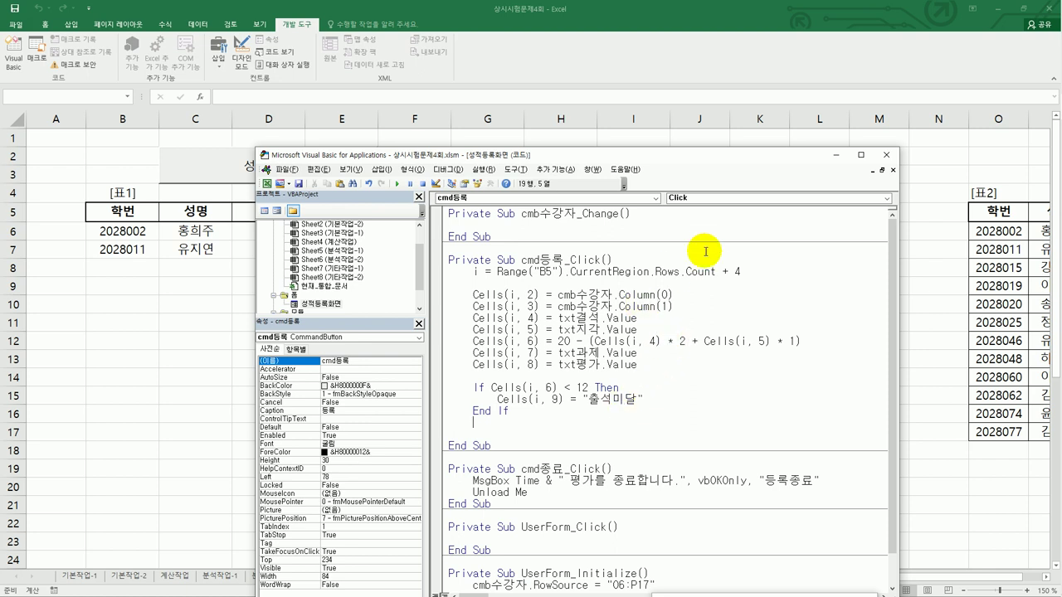
Close the code editor, open the 성적등록화면 form from 기타작업-3 and choose the second student in the 수강자 list
left_click(884, 155)
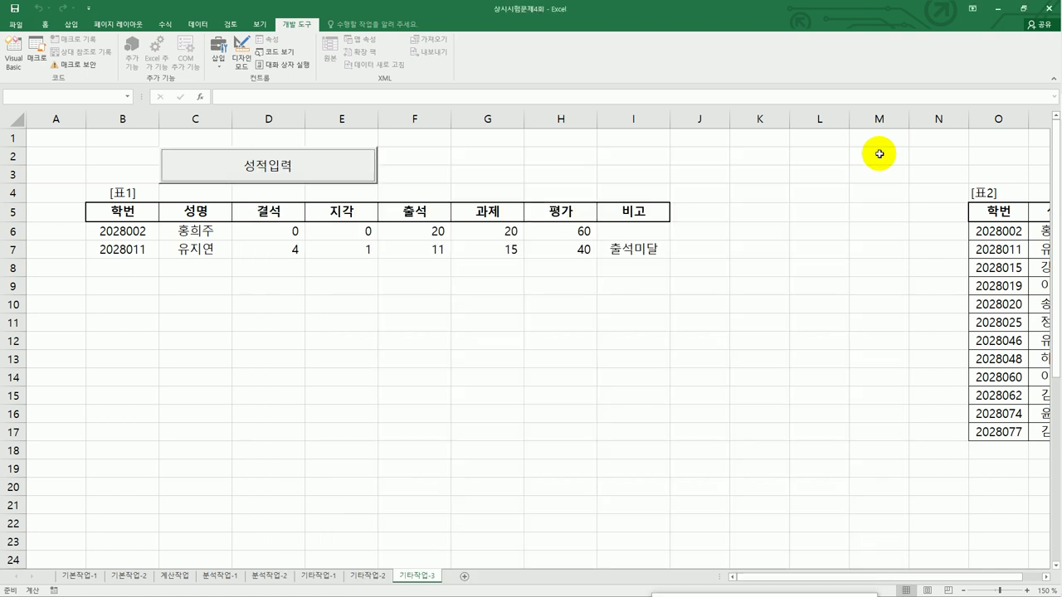
left_click(279, 168)
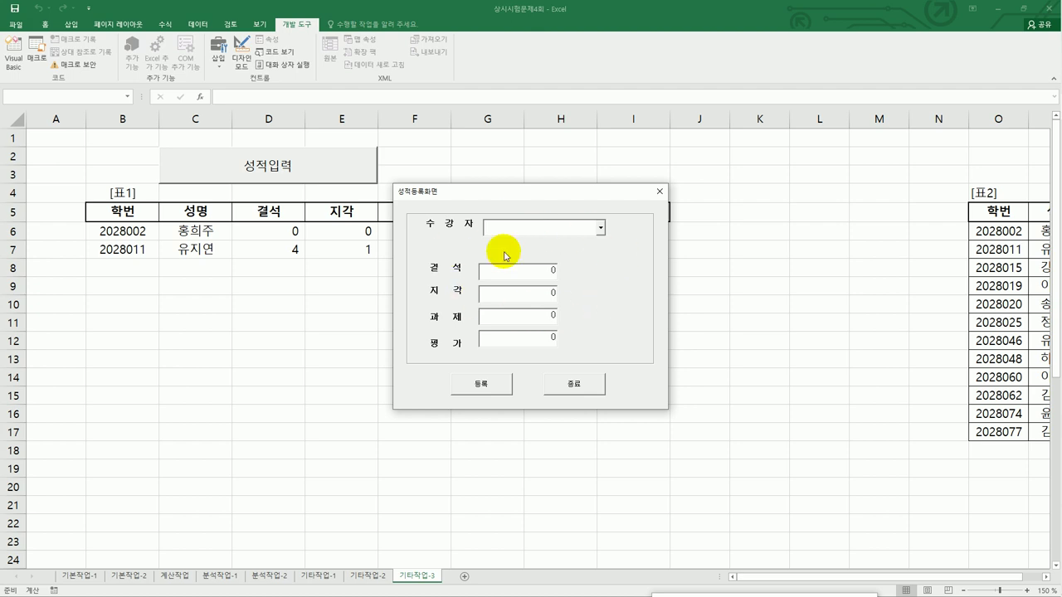
left_click(600, 228)
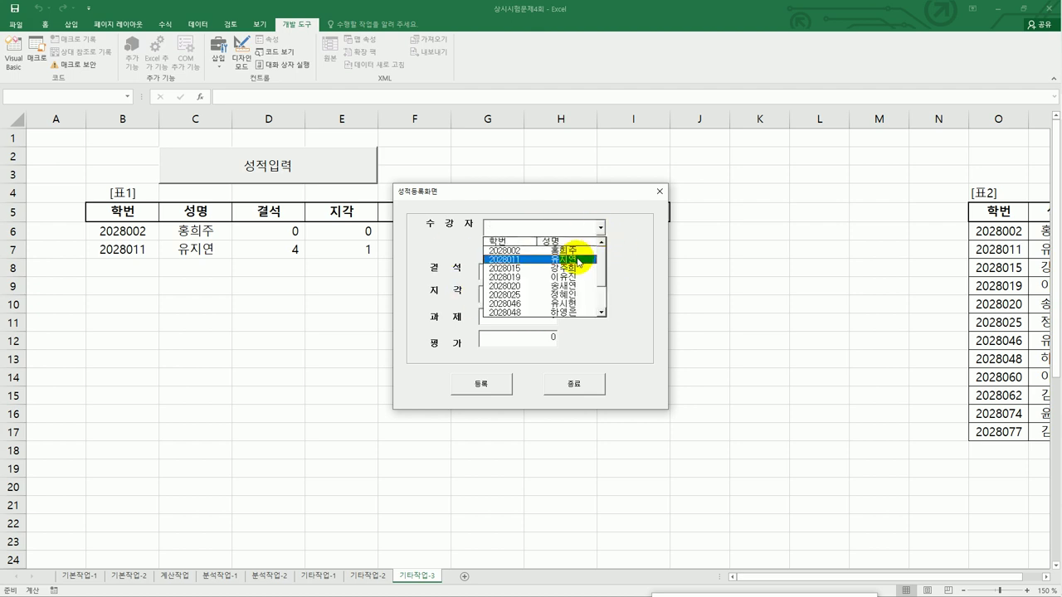
left_click(576, 258)
Fill in the form with 결석 3, 지각 3, 과제 80 and 평가 90
left_click(526, 272)
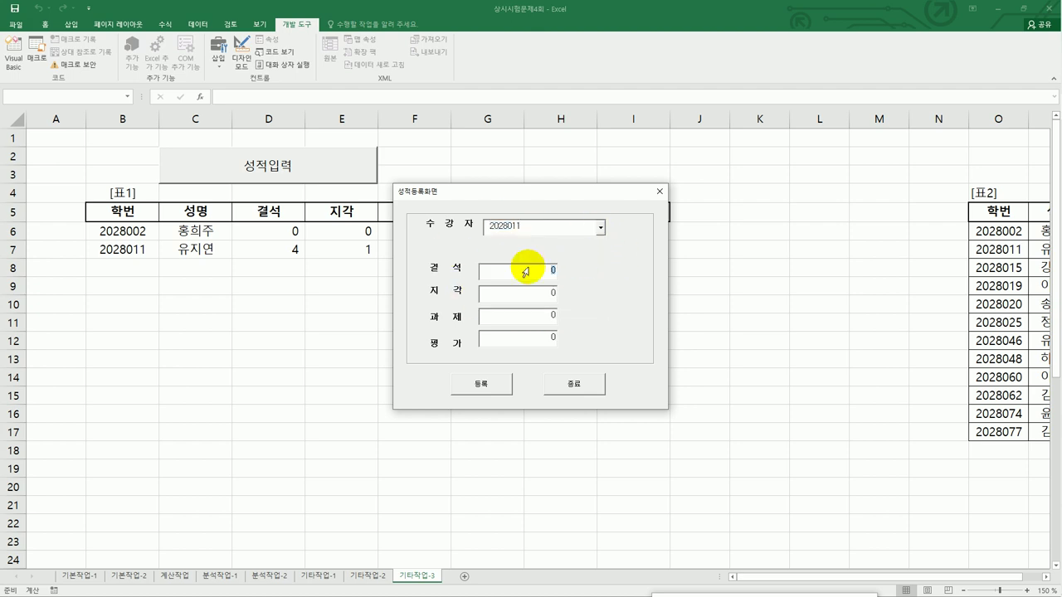
type("3")
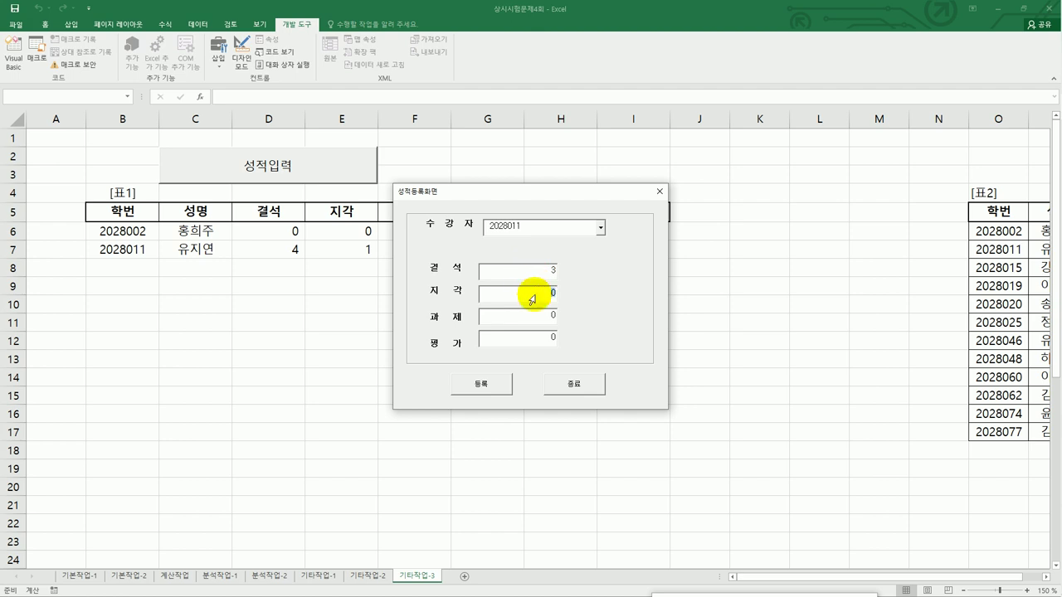
type("3")
type("80")
left_click(534, 340)
type("90")
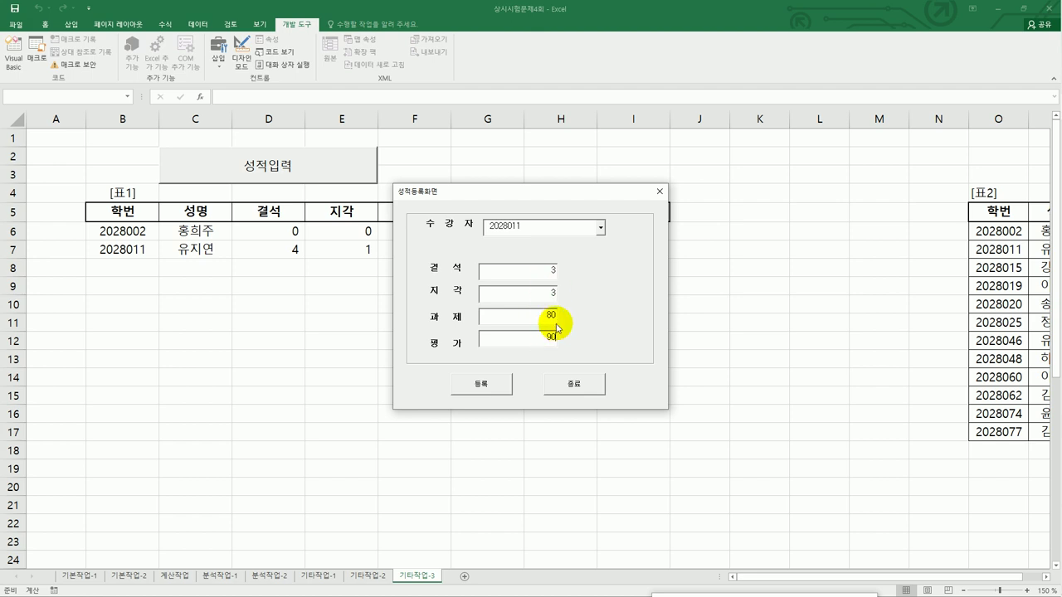
Move the form clear of 표1, register the record and end the form with 종료, acknowledging its closing message
left_click_drag(574, 194, 644, 300)
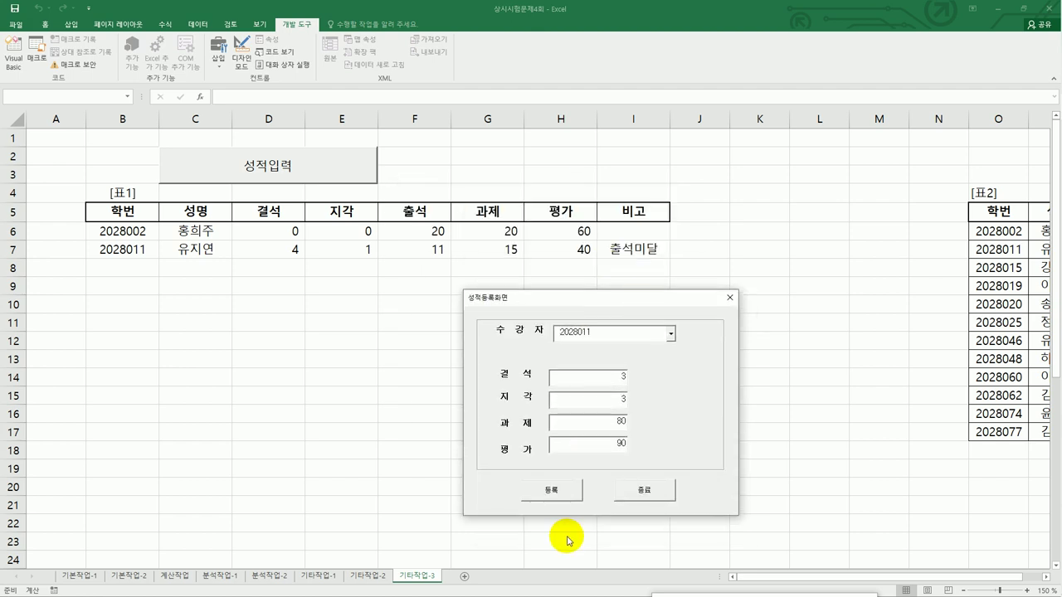
left_click(559, 491)
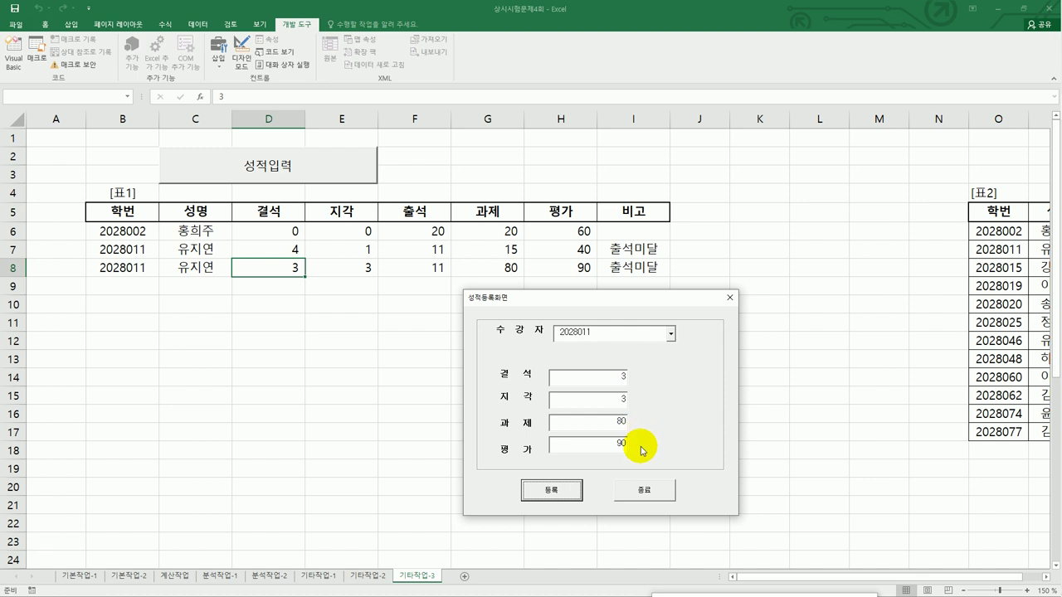
left_click(643, 490)
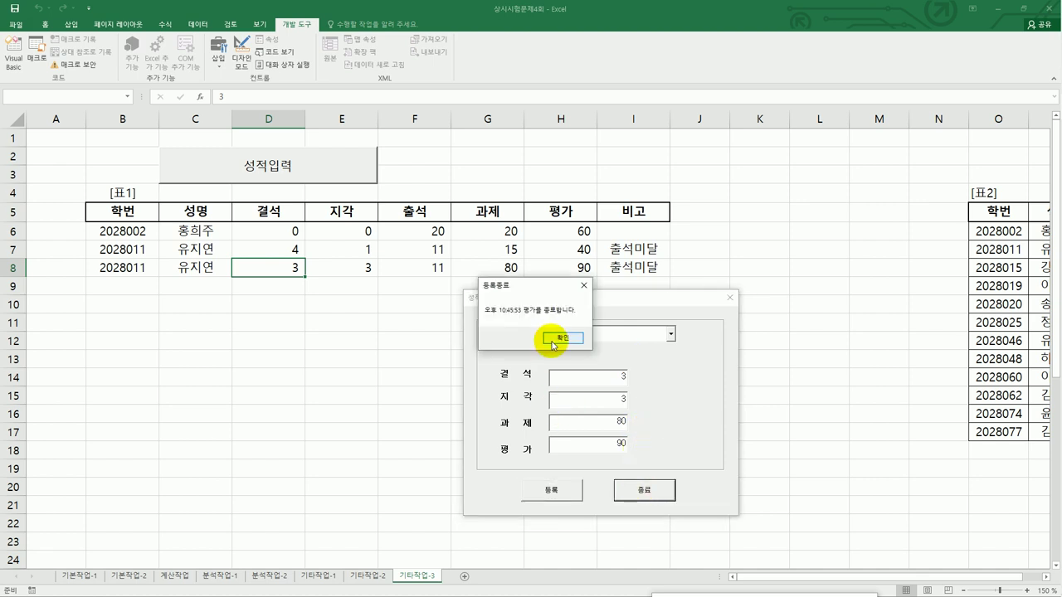
left_click(553, 339)
left_click(406, 339)
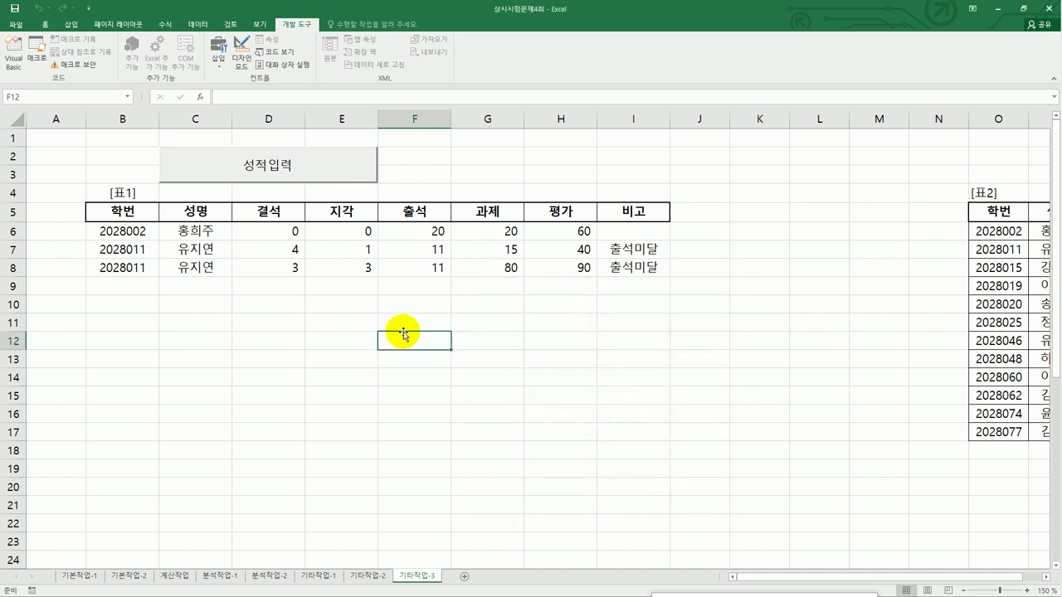
Reopen the code editor to review the cmd등록_Click procedure and return to the 기타작업-3 sheet
left_click(6, 50)
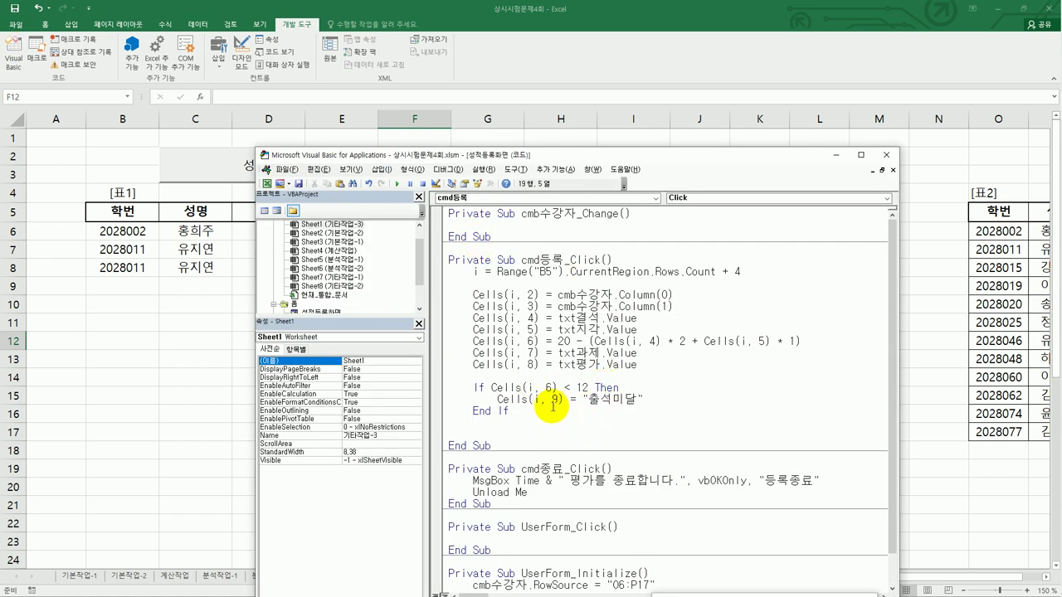
left_click(886, 154)
left_click(510, 323)
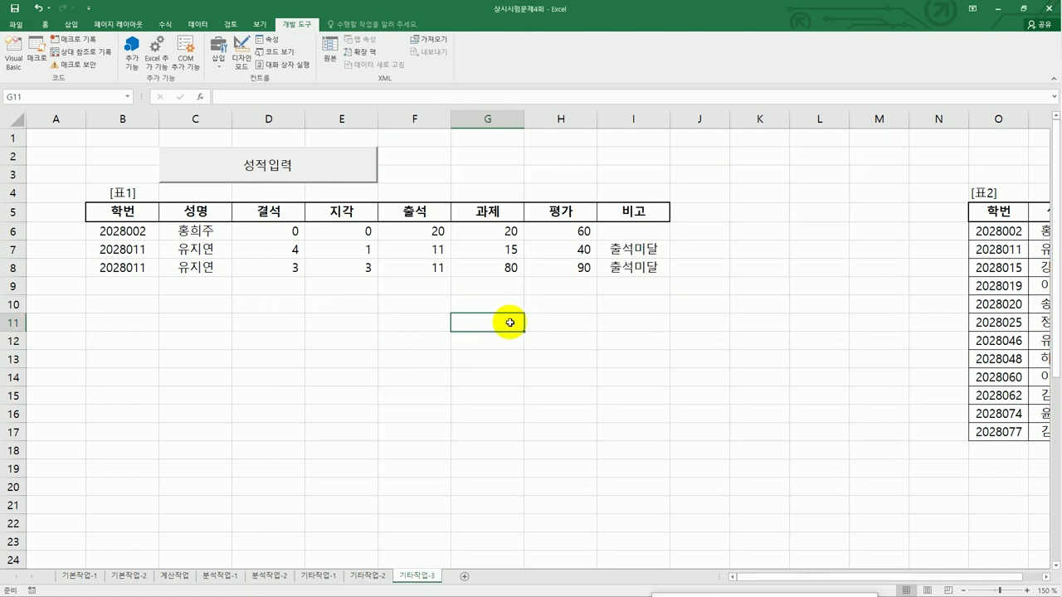